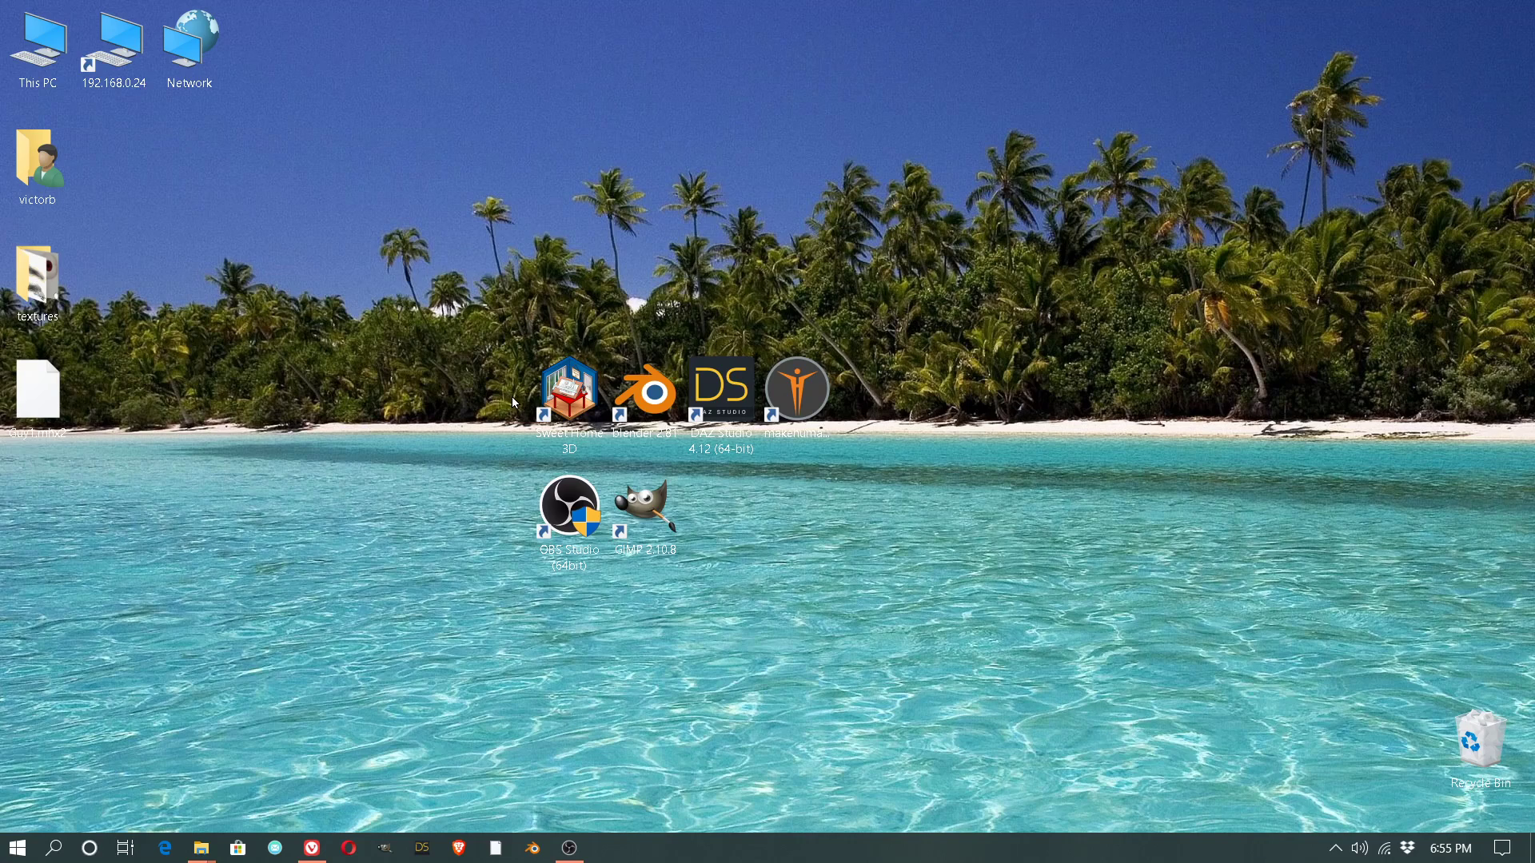
Step: Launch Sweet Home 3D and enlarge its window to give the floor plan more space
click(570, 402)
double_click(570, 402)
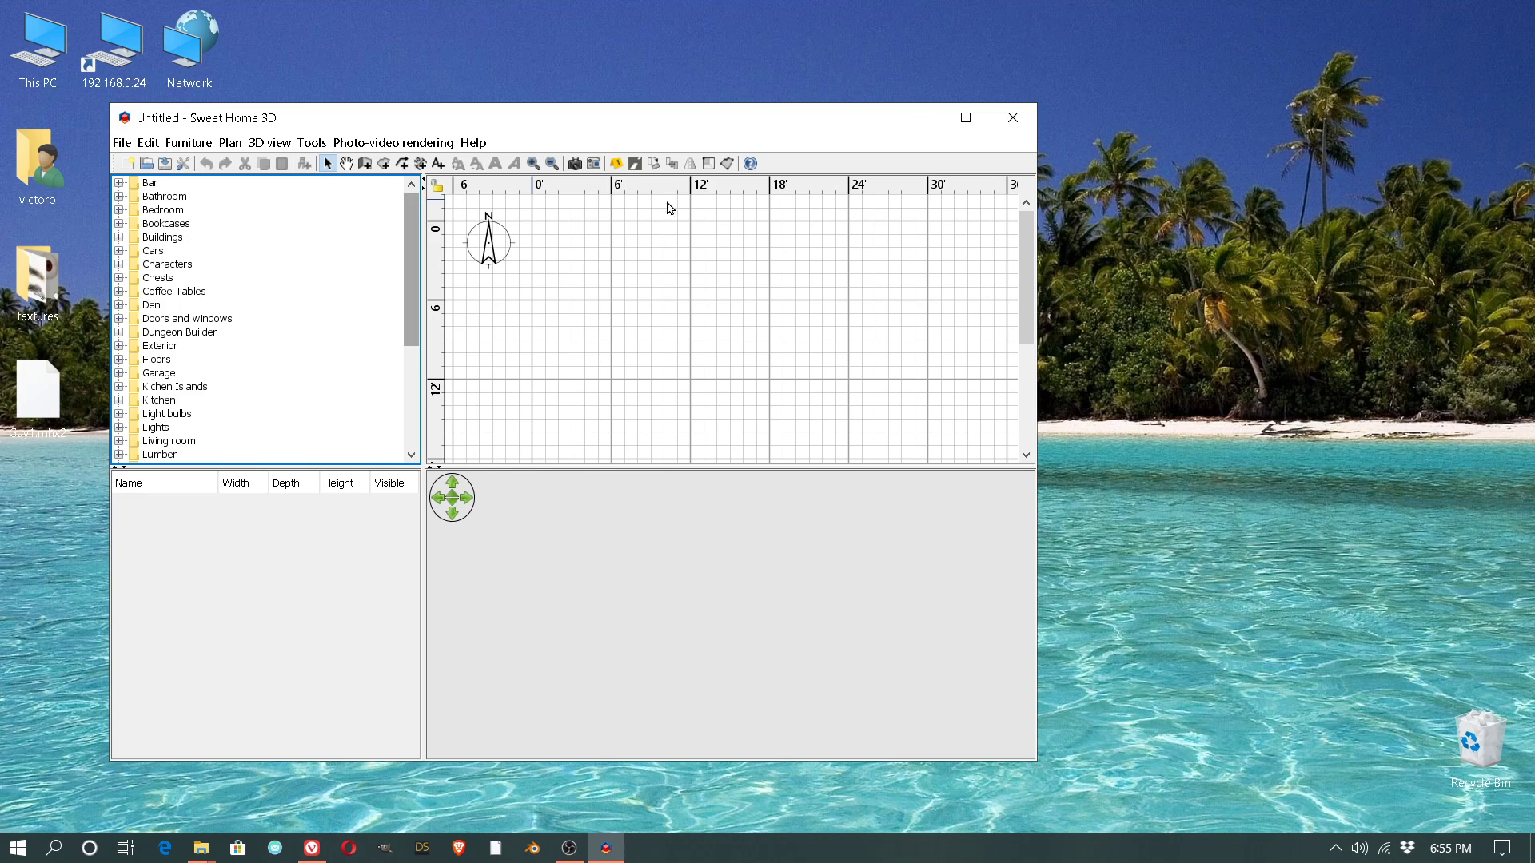
drag(1035, 760, 1319, 805)
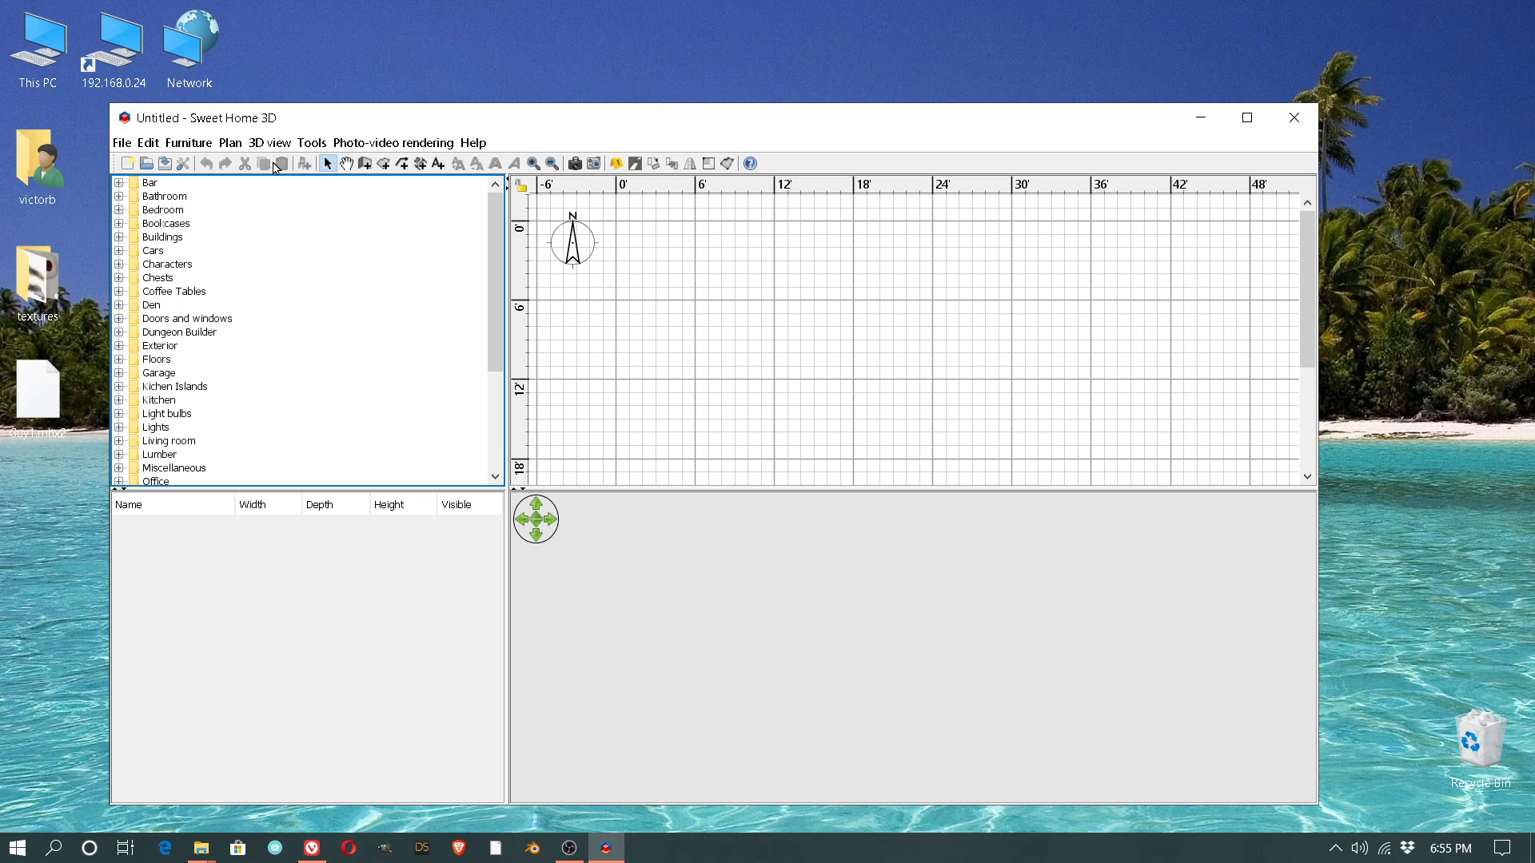
Step: Draw four connected walls forming a closed rectangle about 24' by 12' in the plan, starting at the 0' mark
click(364, 163)
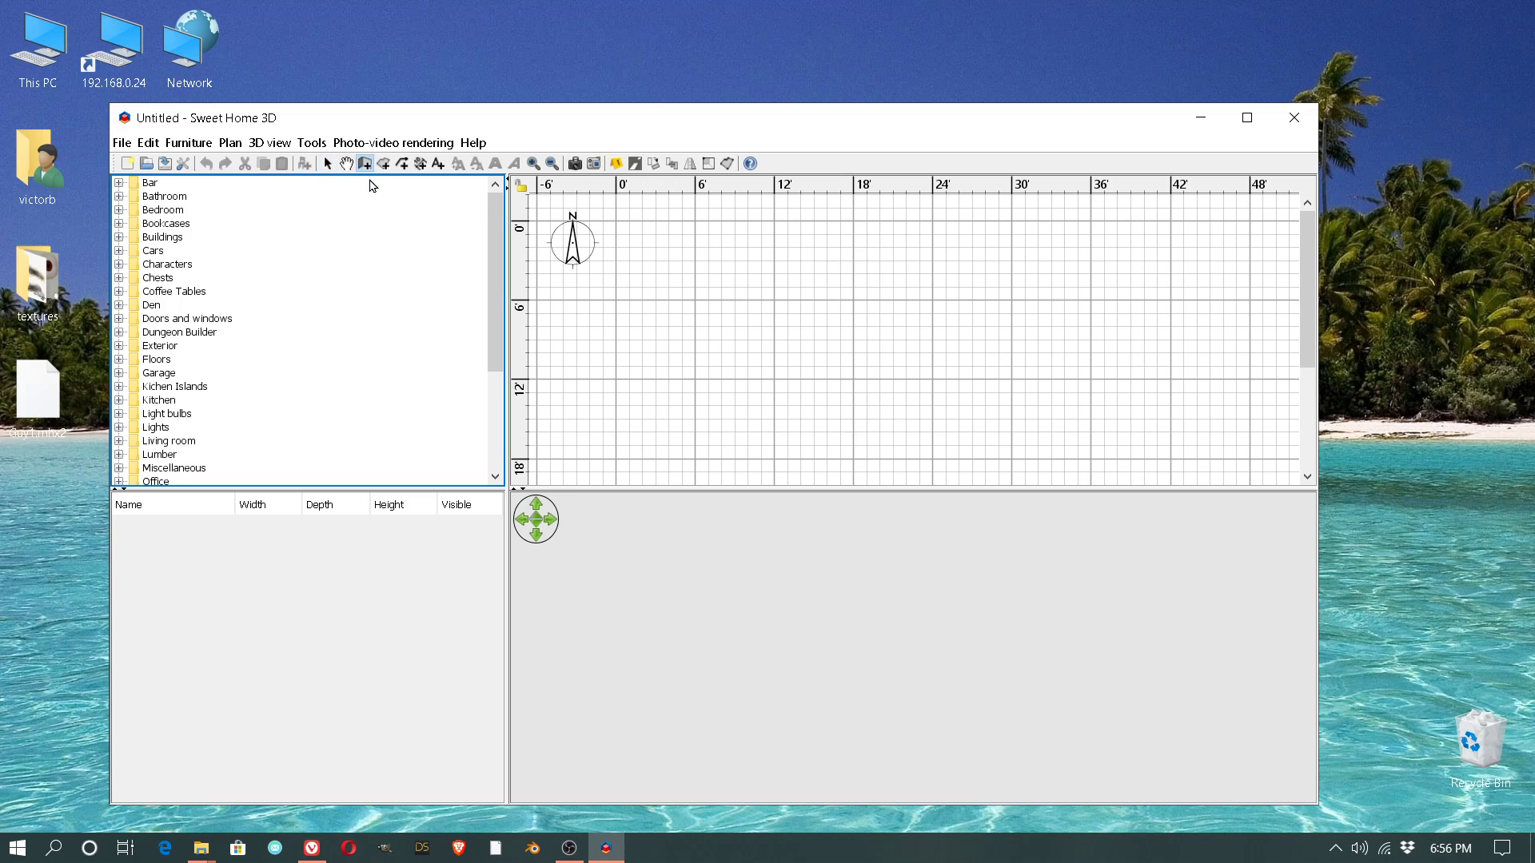
click(615, 218)
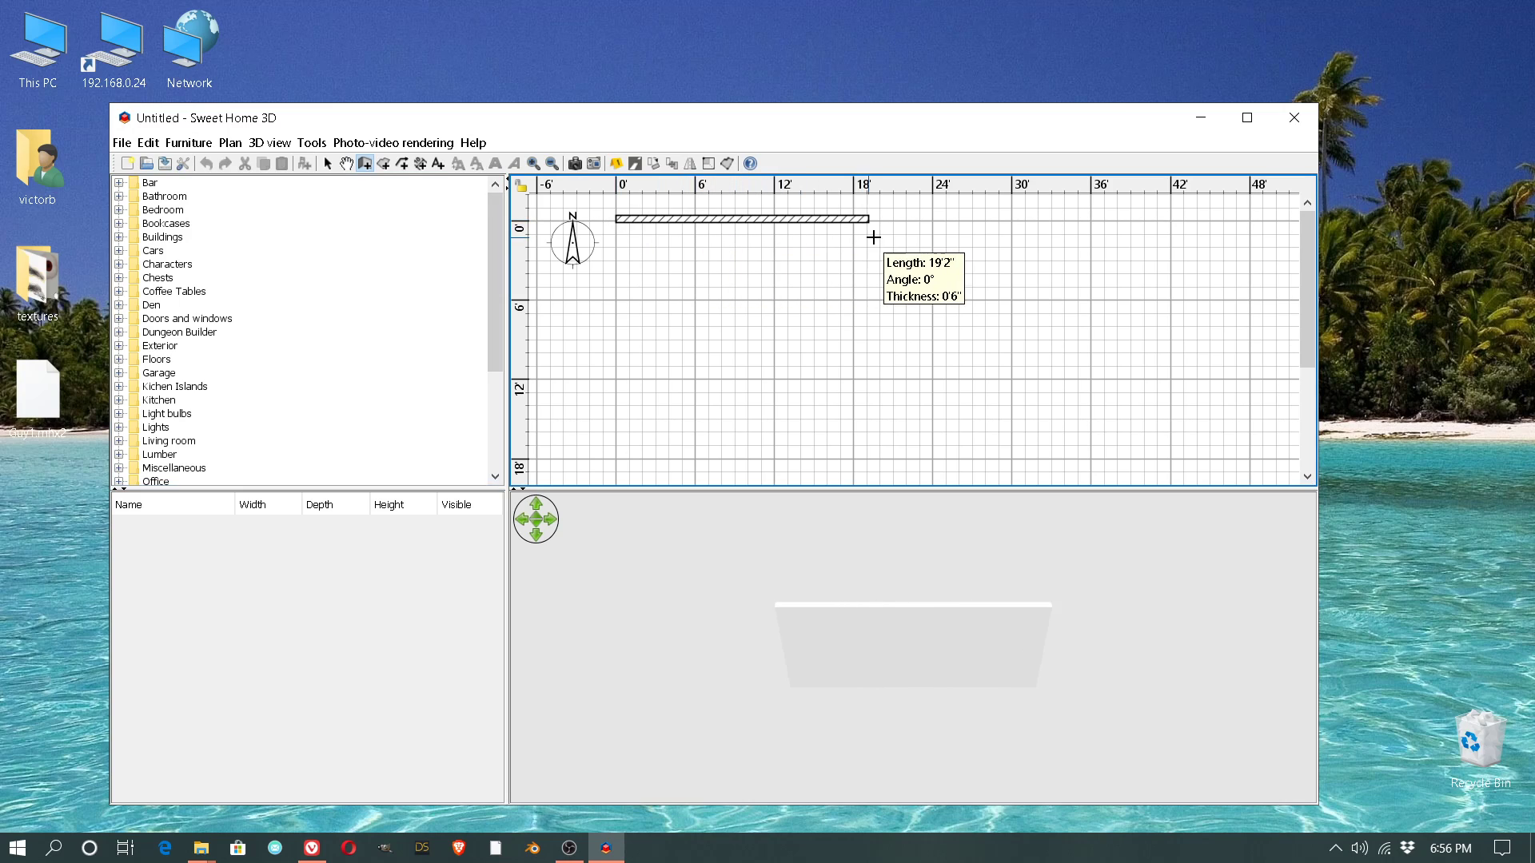
click(932, 225)
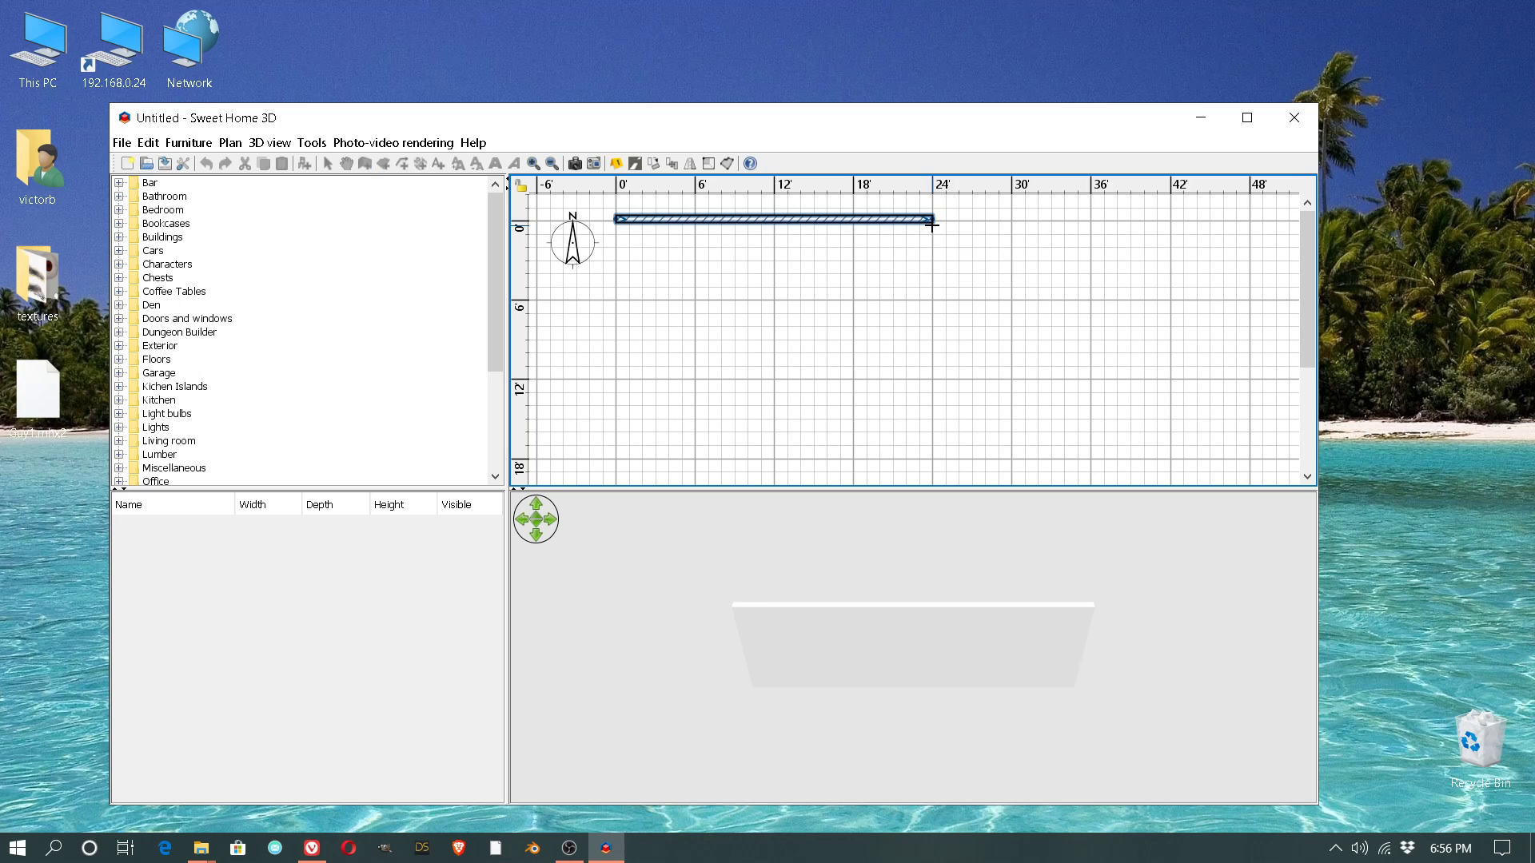
click(932, 377)
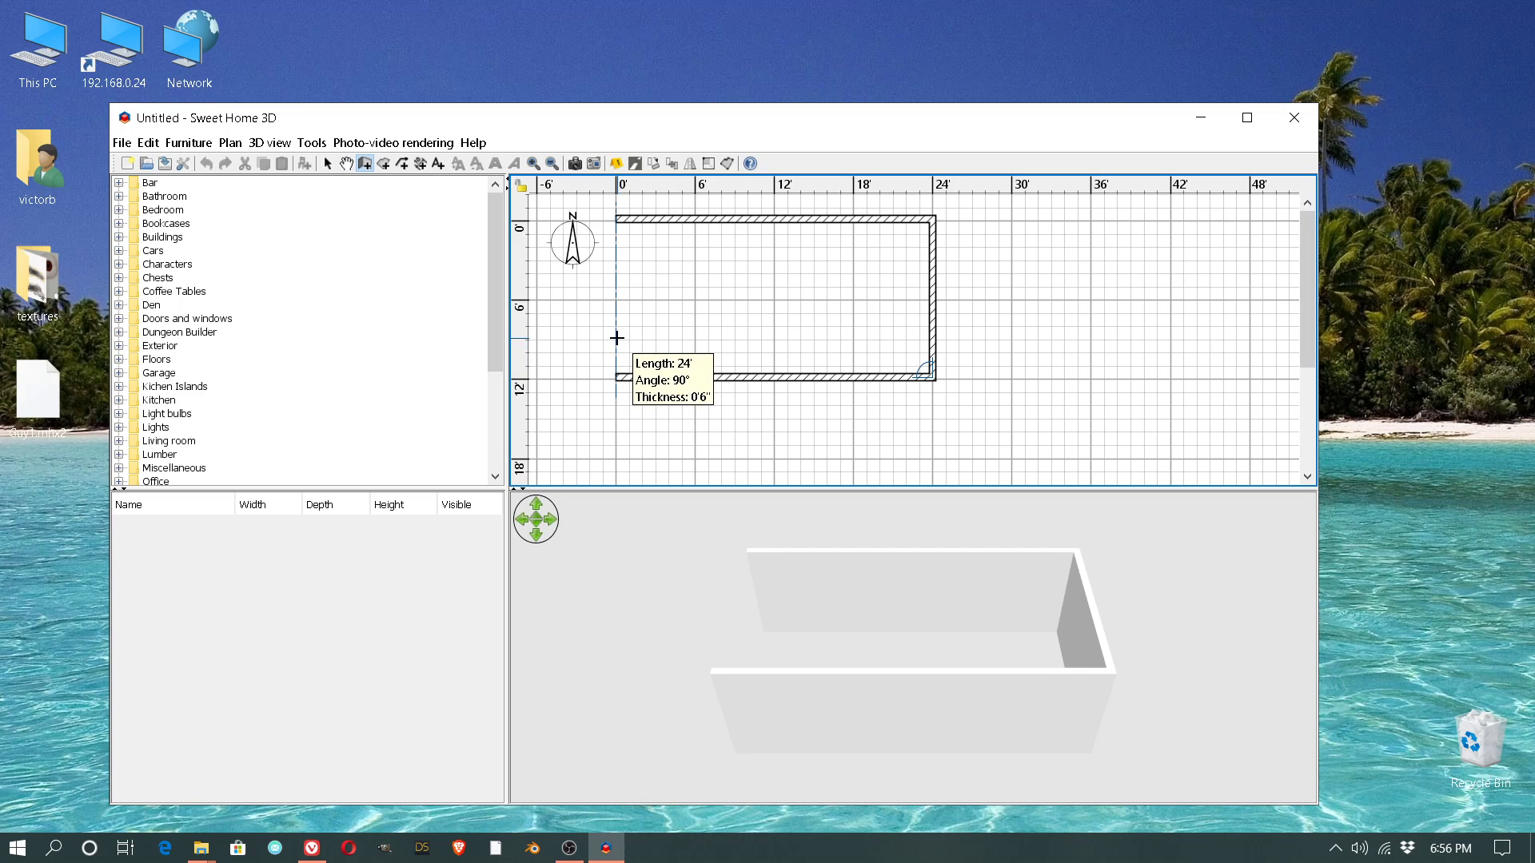
click(616, 337)
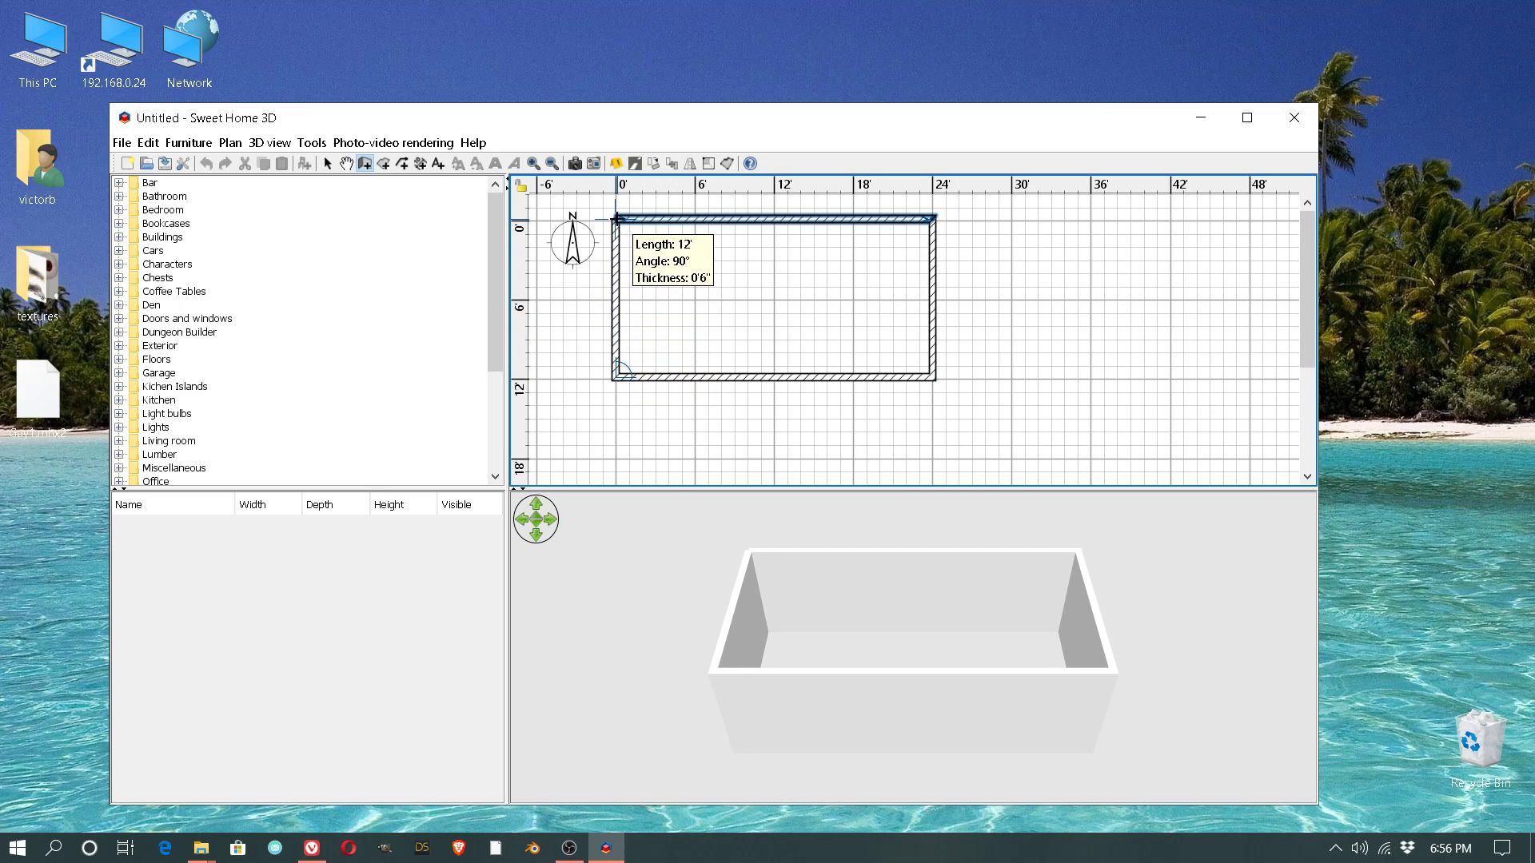
double_click(616, 218)
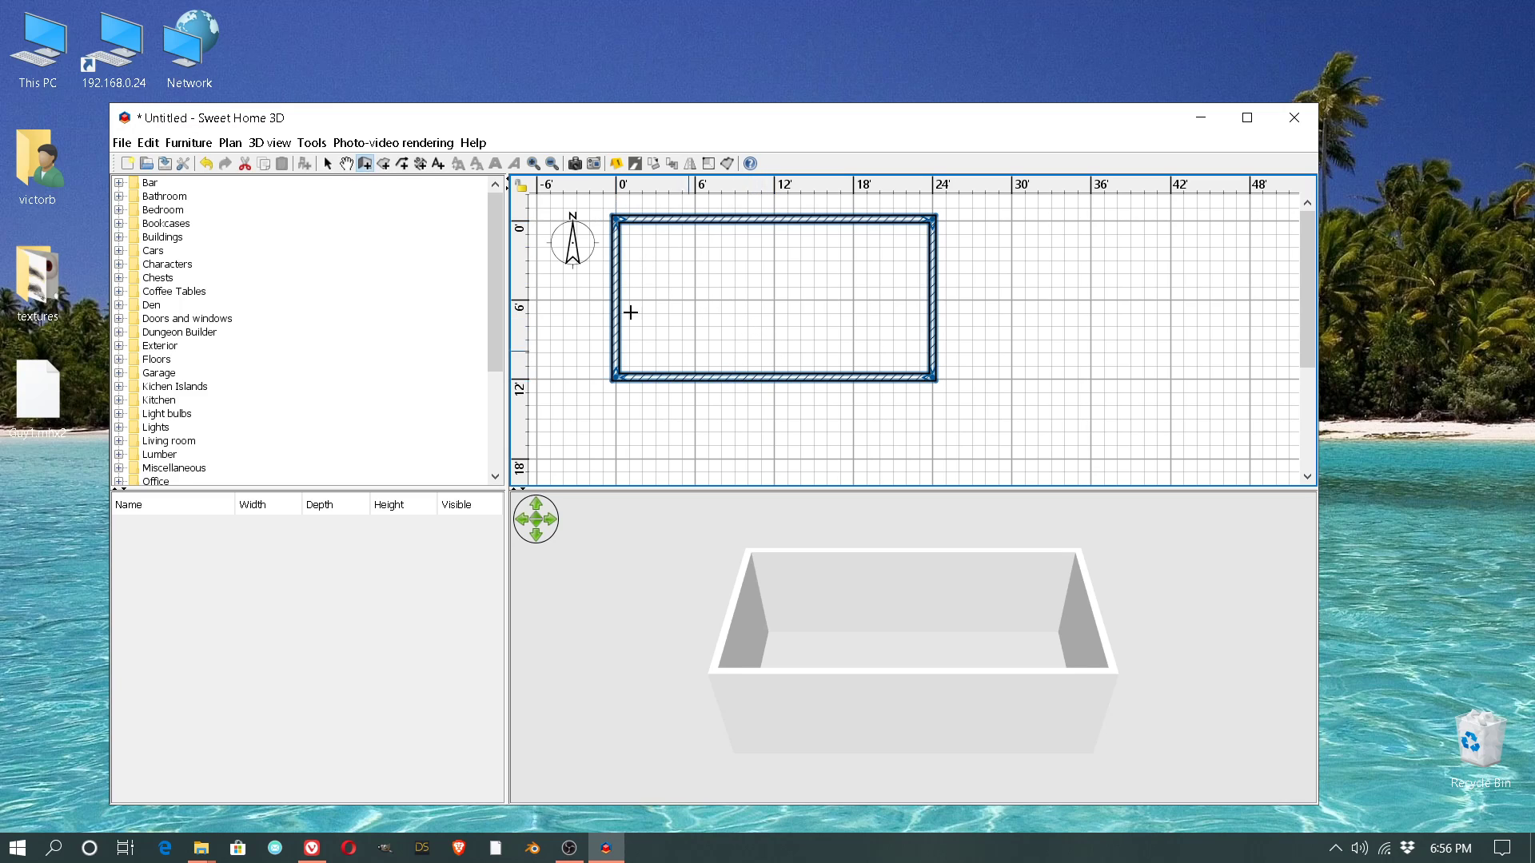
click(328, 163)
click(802, 439)
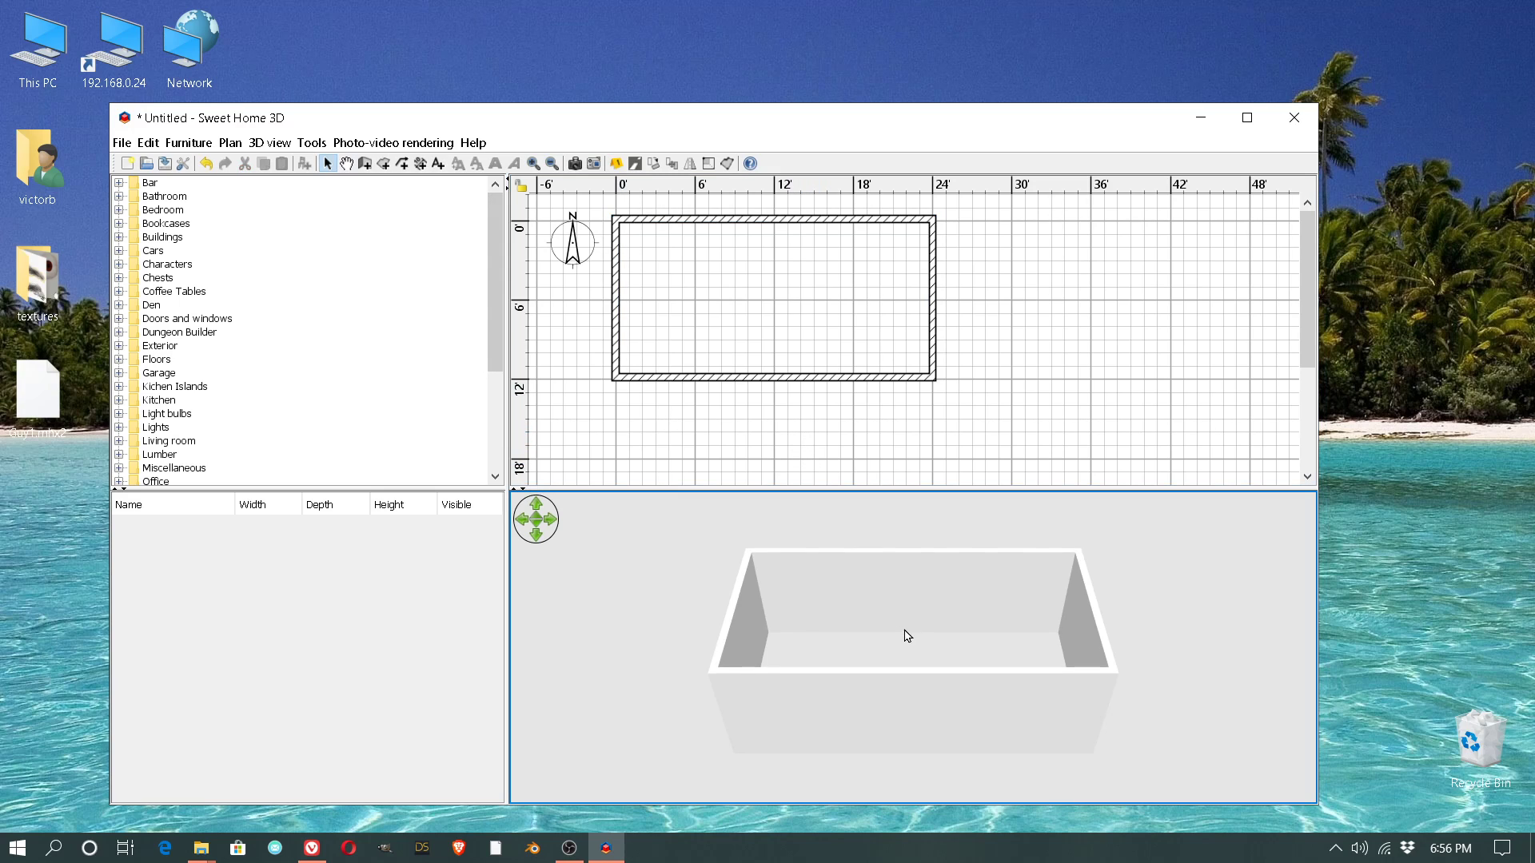
Step: Create a room about 24'6" by 12'6" by marking the outer corners of the rectangular walls
mouse_move(904, 634)
mouse_down()
mouse_move(689, 613)
mouse_move(1005, 680)
mouse_move(904, 541)
mouse_move(854, 650)
mouse_move(919, 644)
mouse_up()
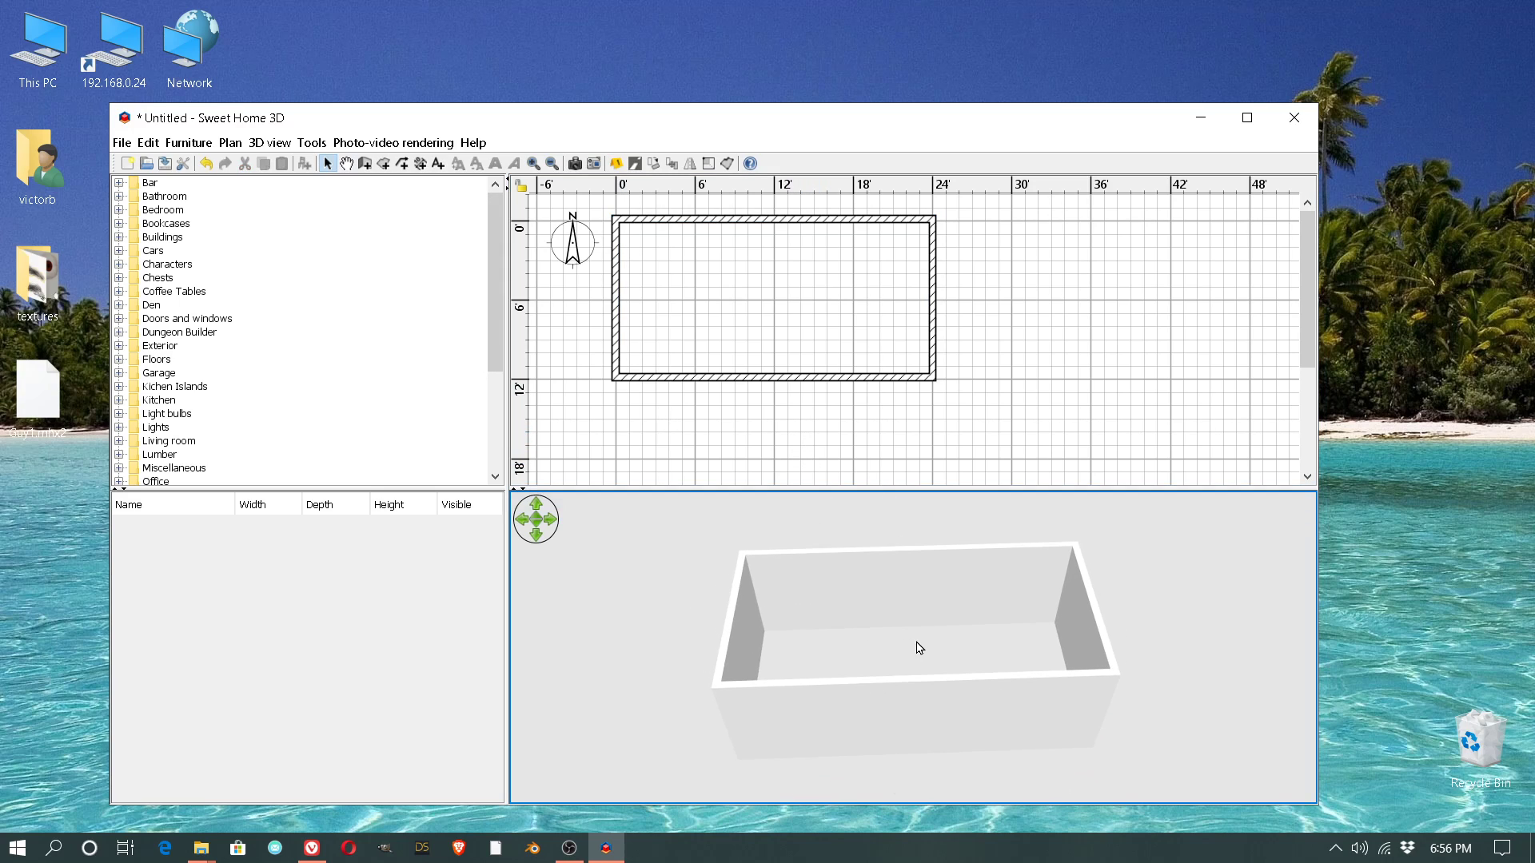
click(385, 163)
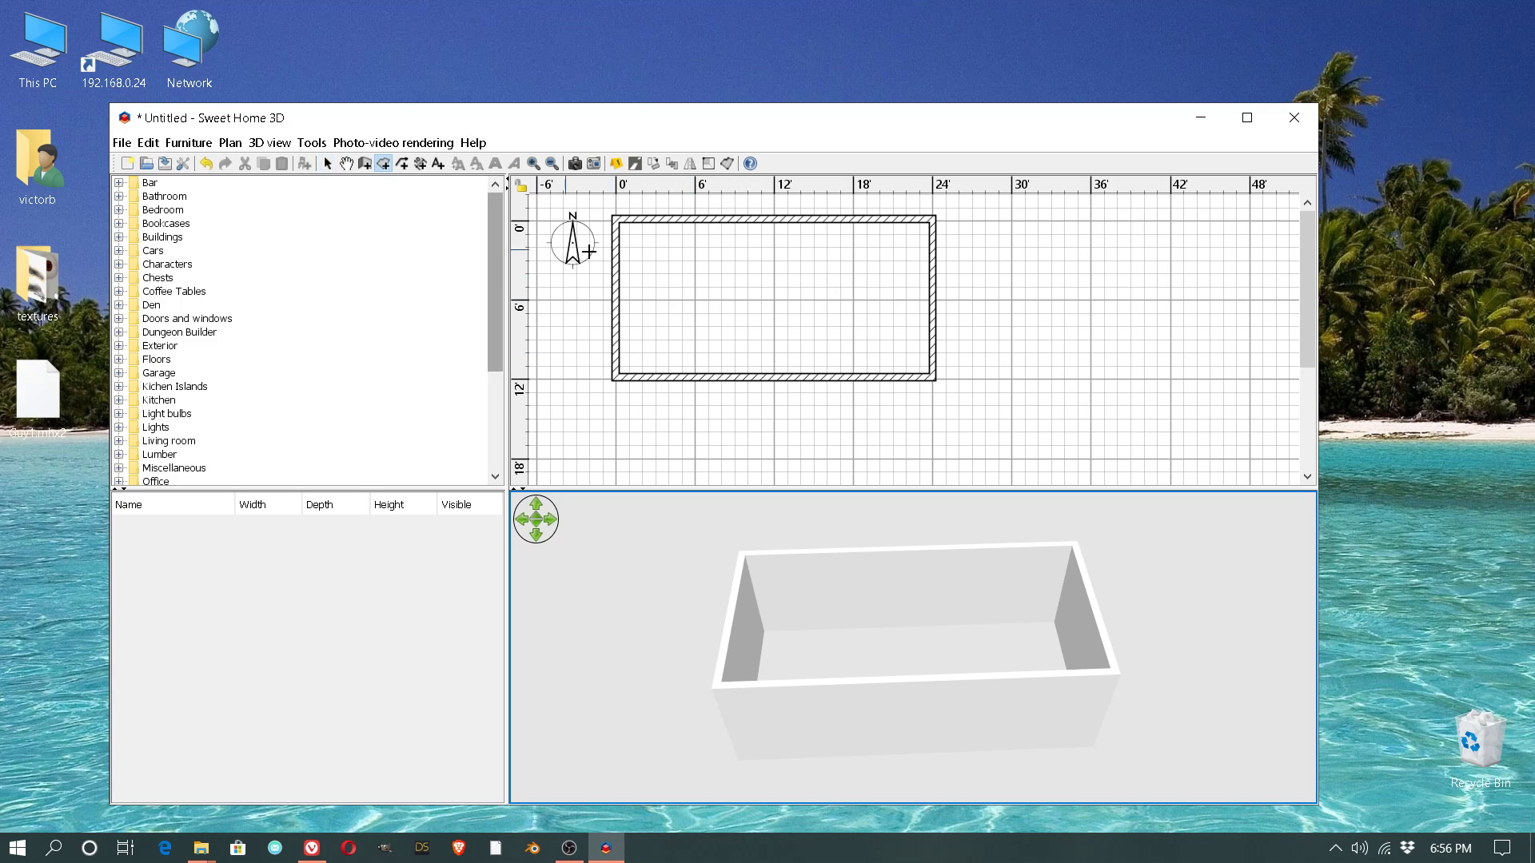
click(613, 214)
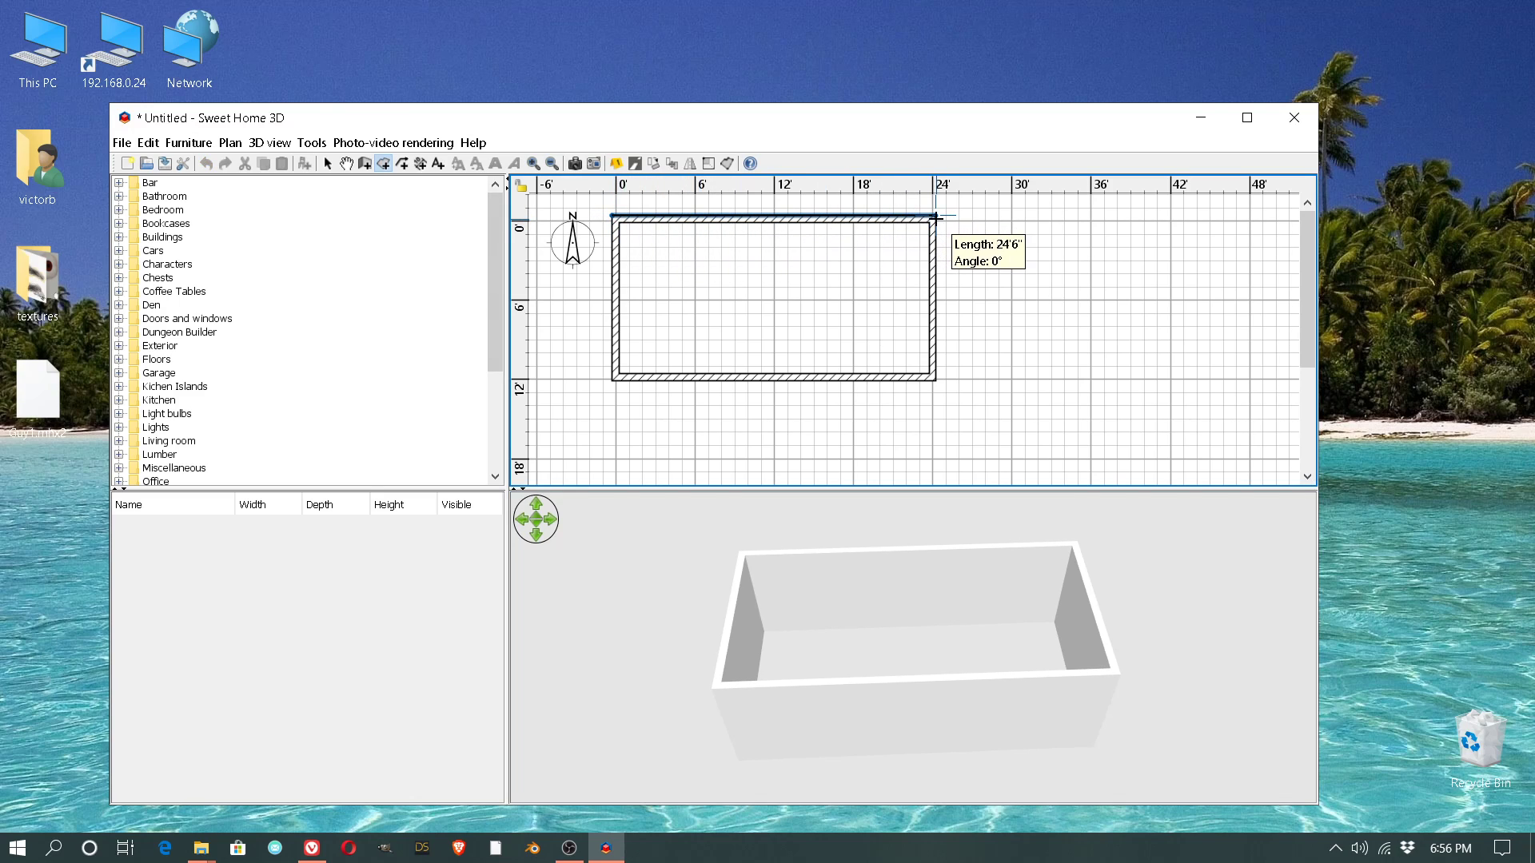
click(935, 217)
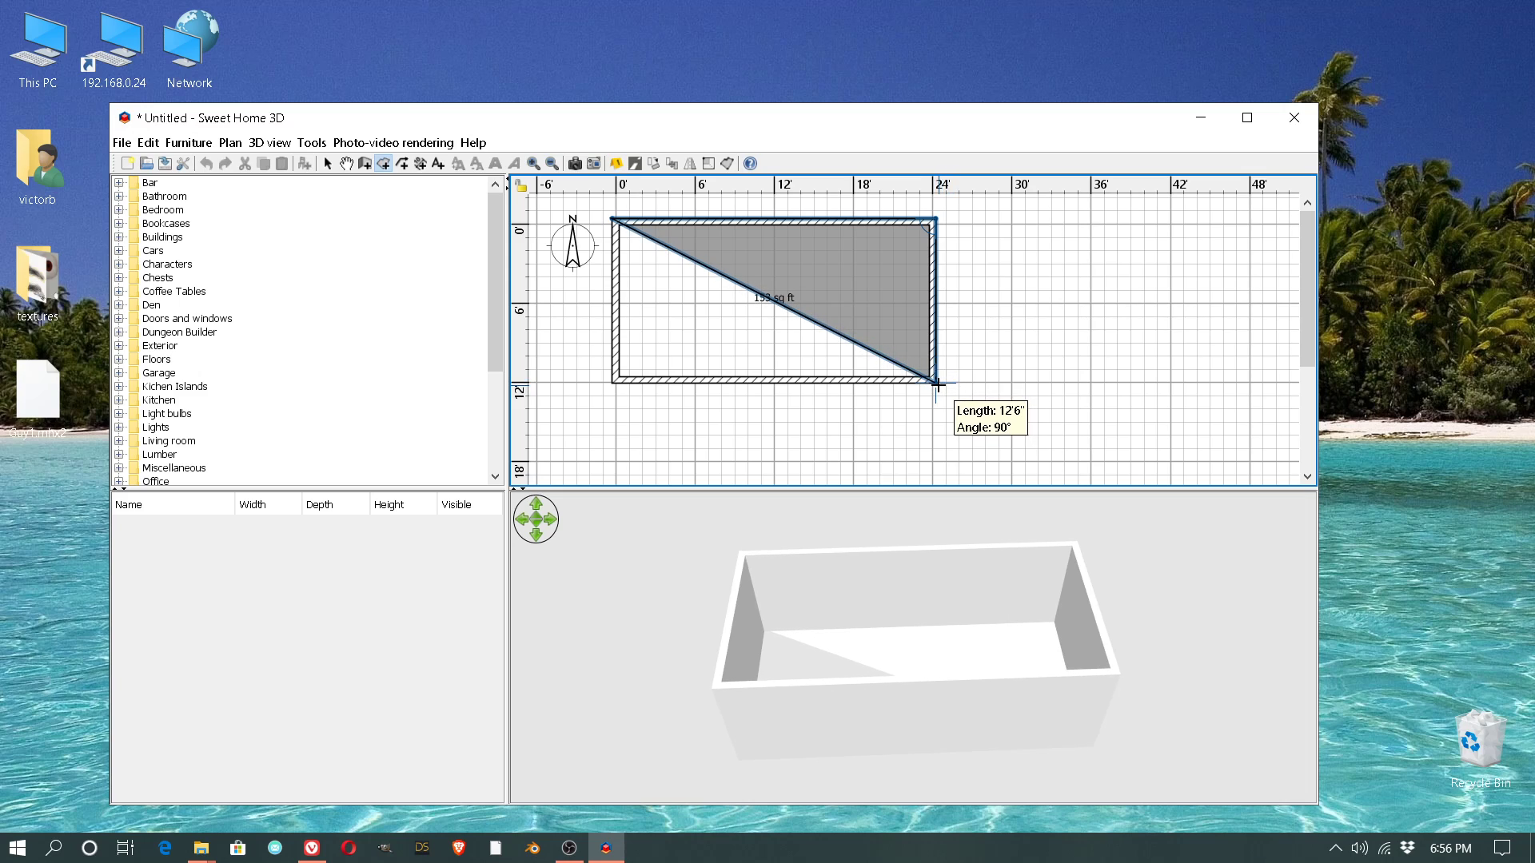
click(936, 385)
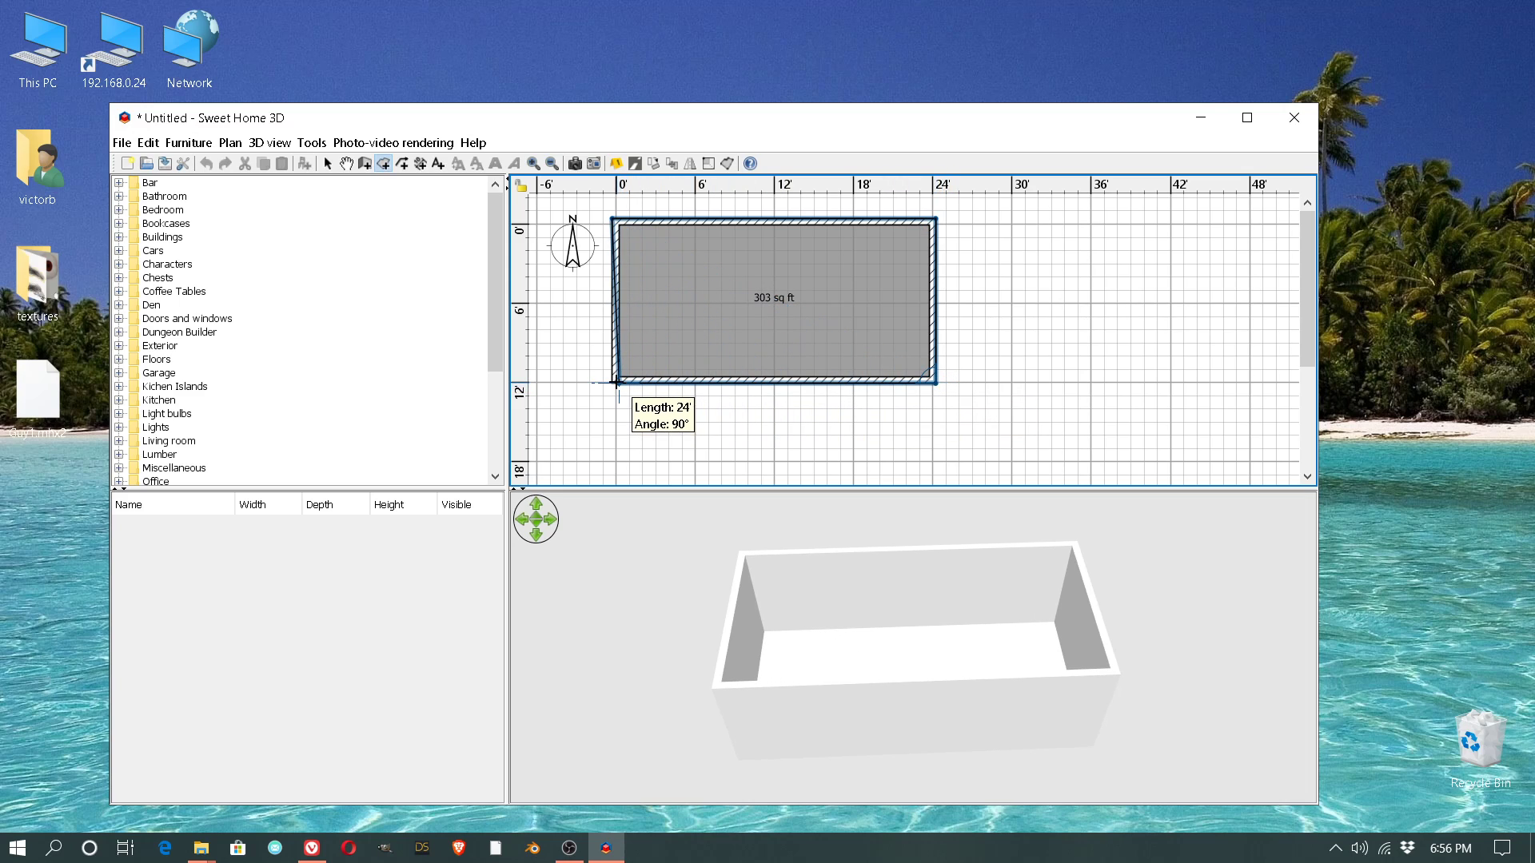
double_click(611, 383)
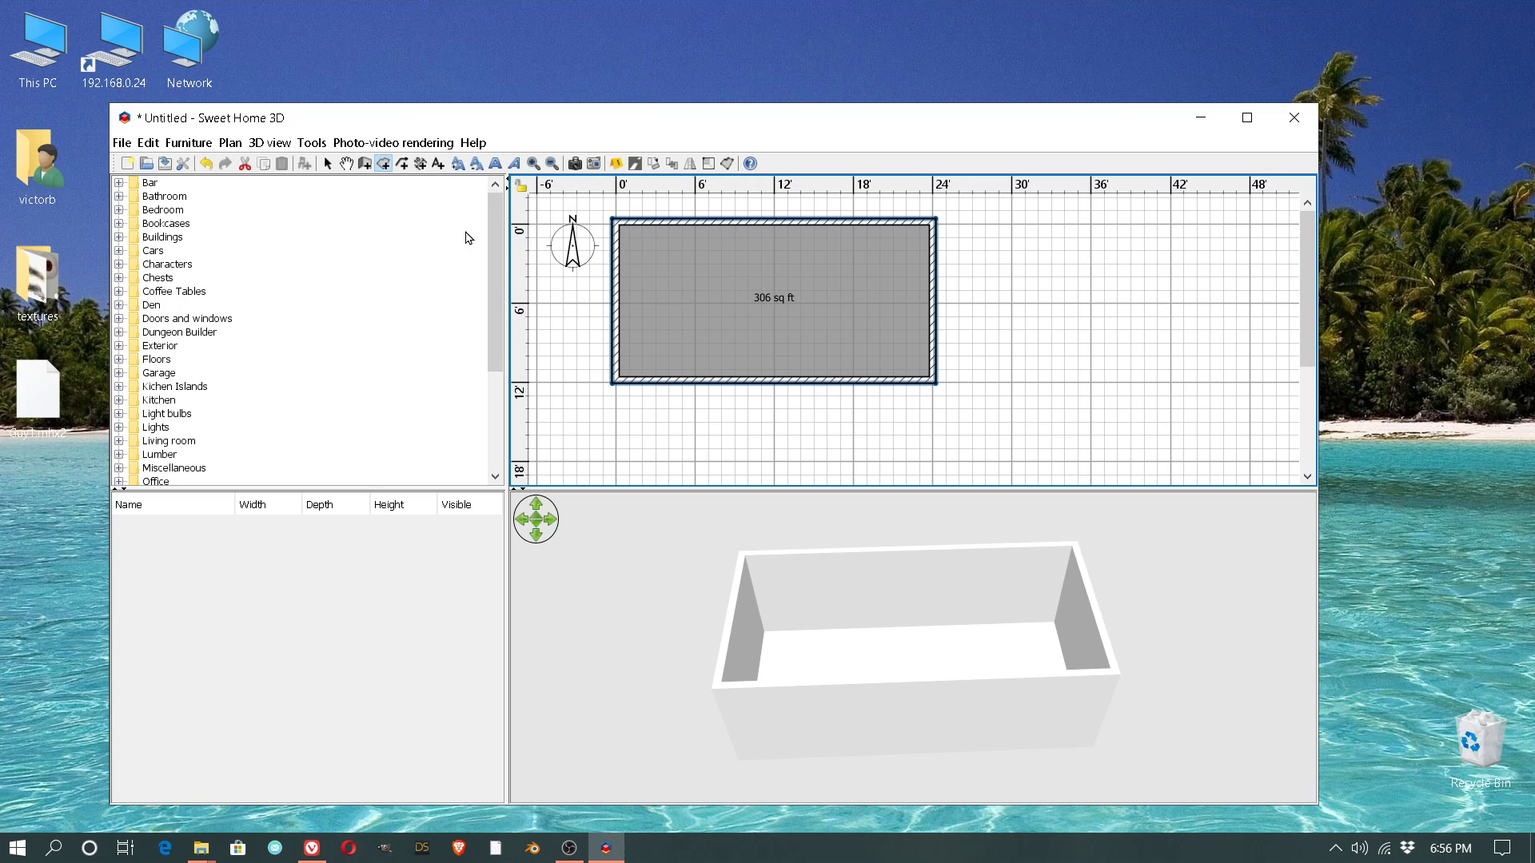
Step: Name the new room Living room
click(329, 164)
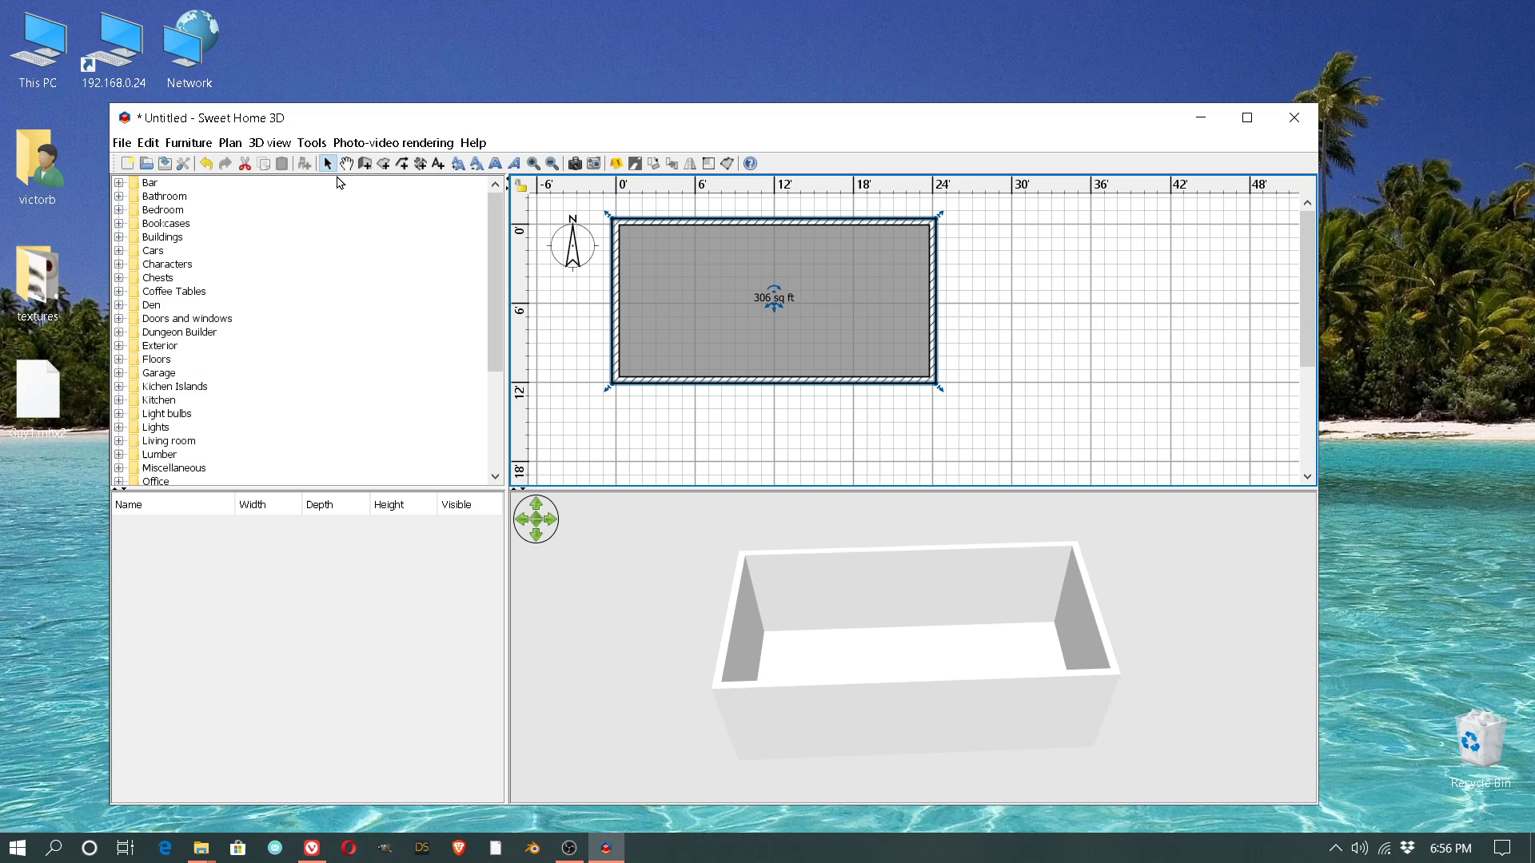
double_click(772, 296)
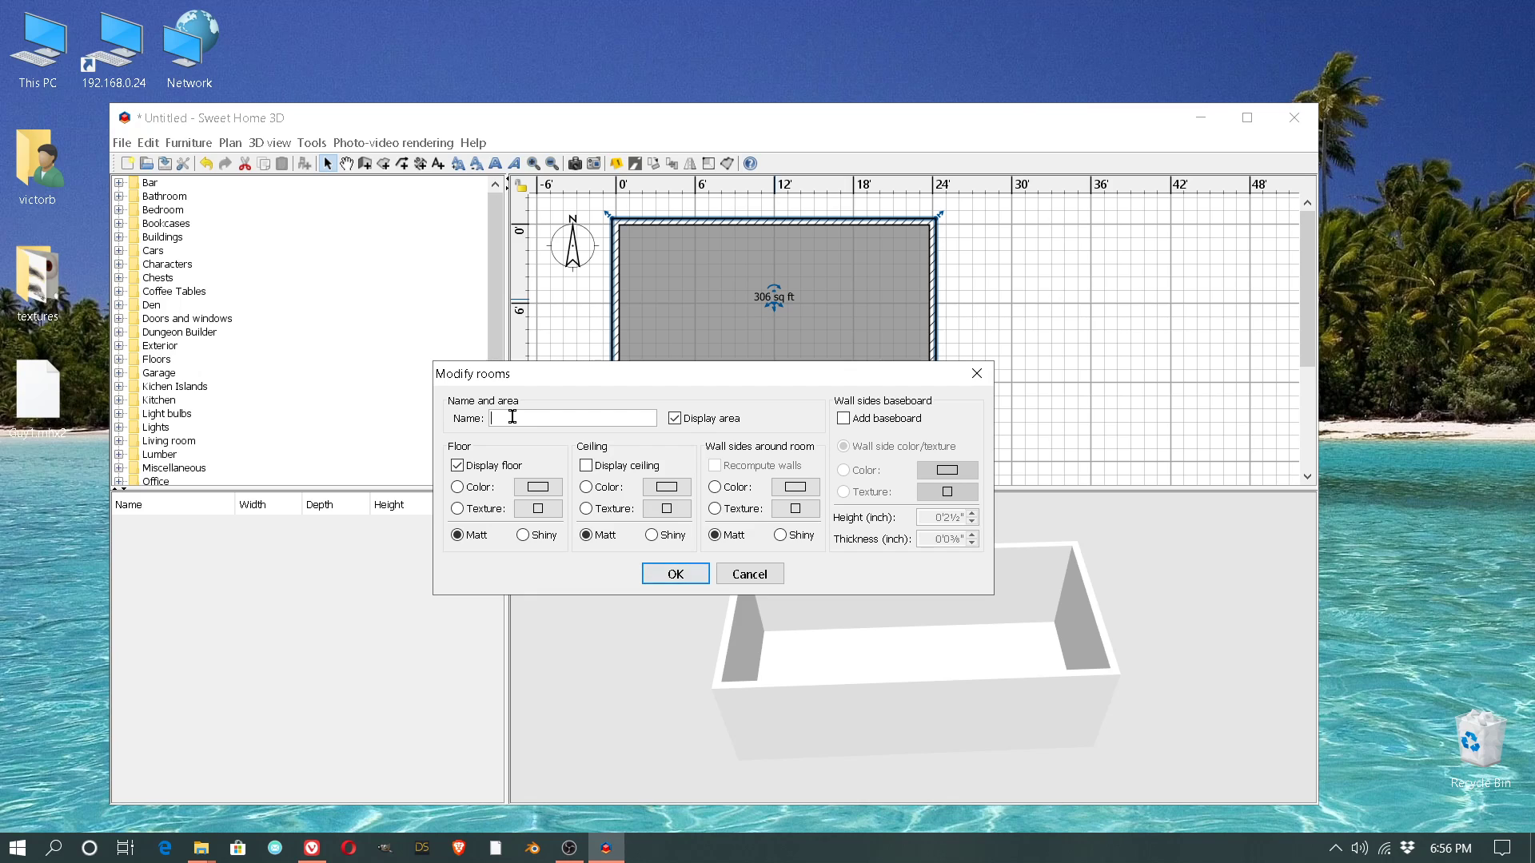
text(Living room)
key(Return)
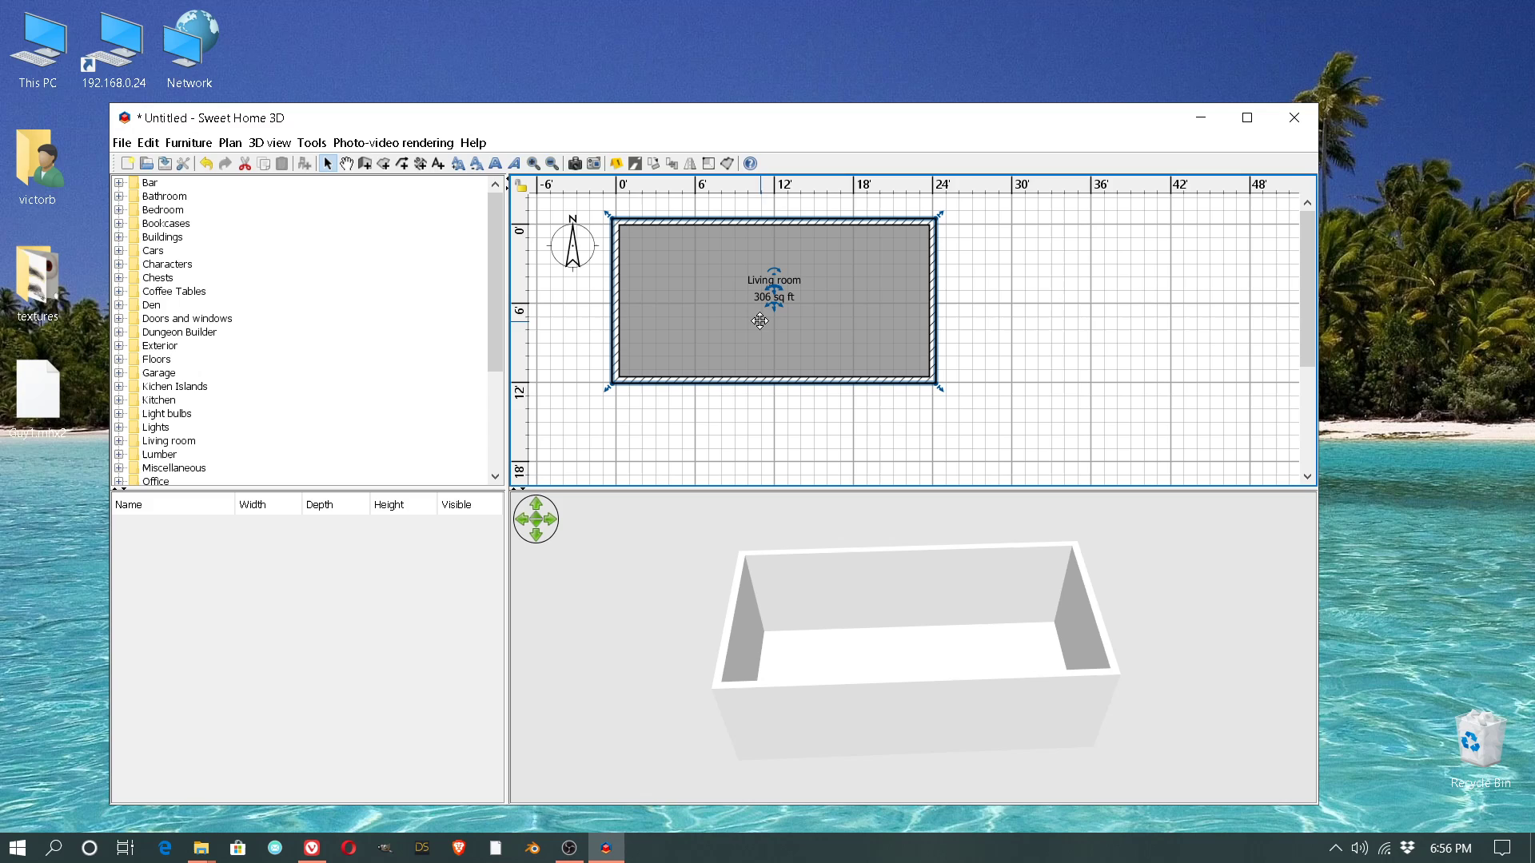
Step: Search the floor textures for "floor" and choose the third Floor - Beige tiles, the cream four-tile pattern, for the living room
double_click(735, 330)
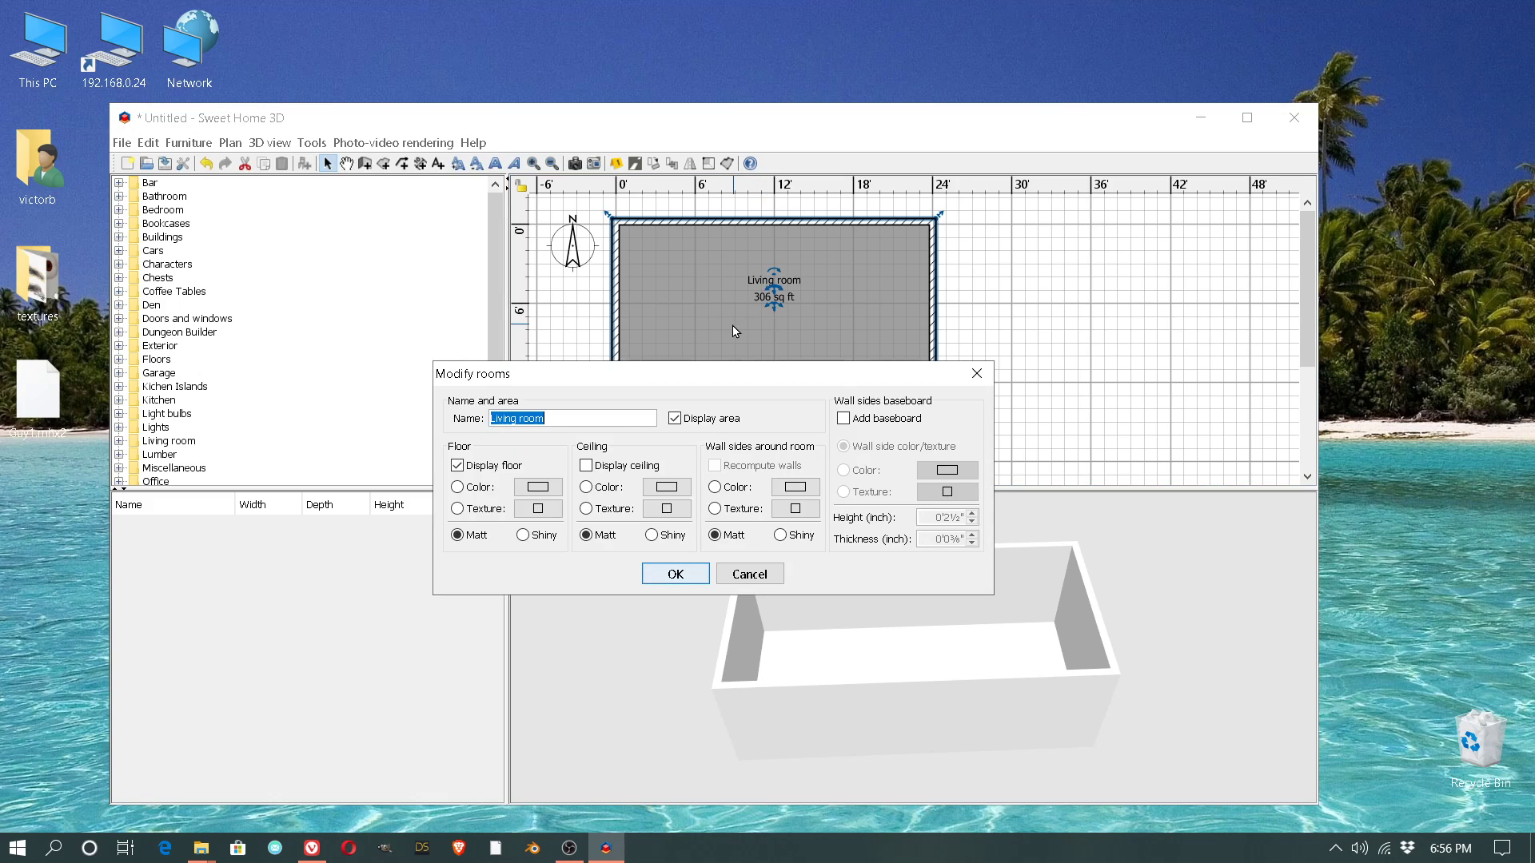
click(457, 508)
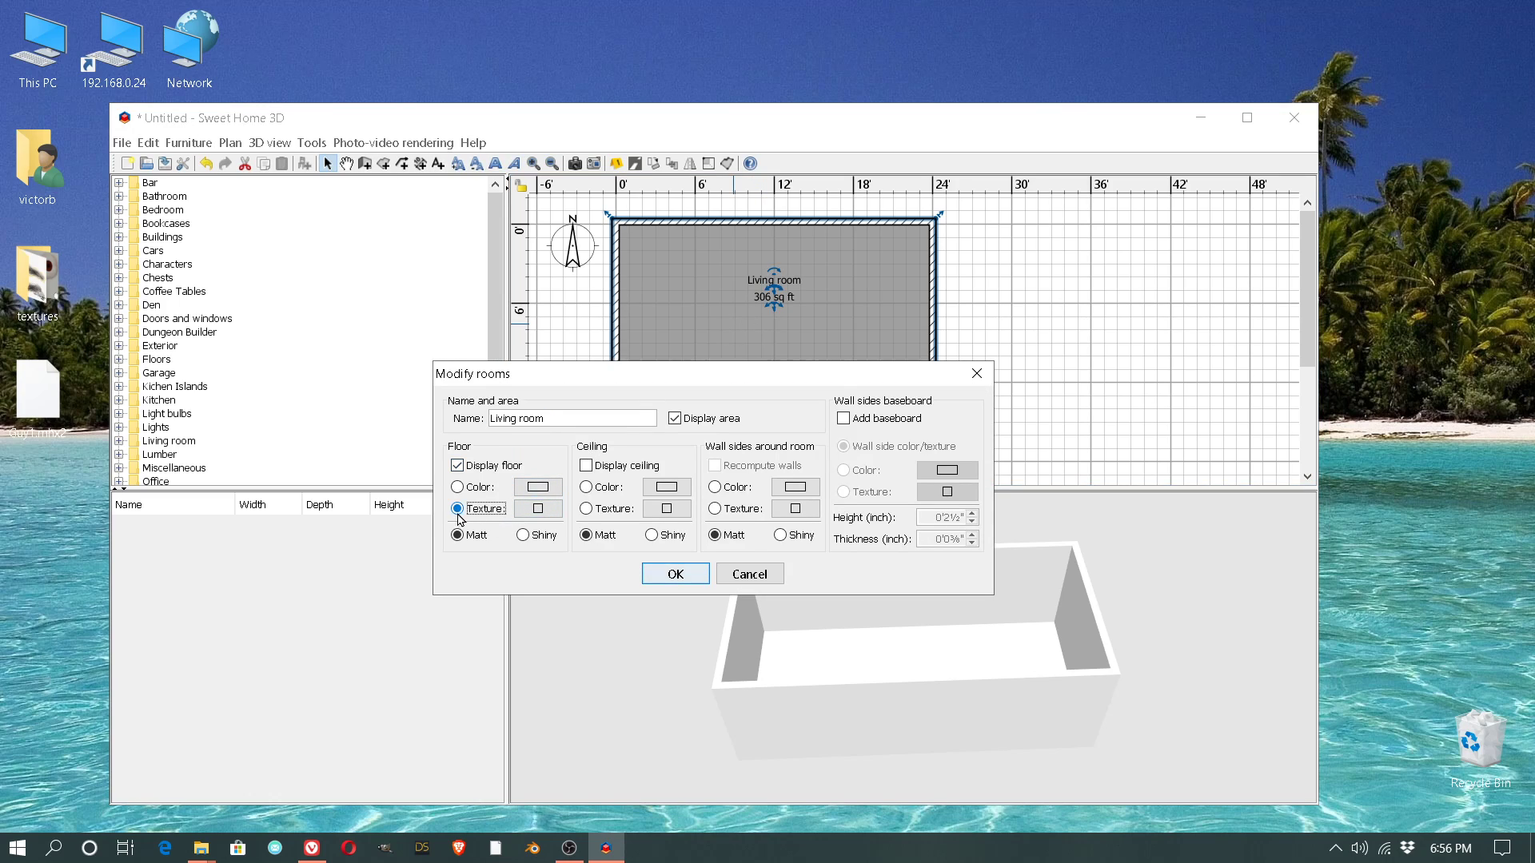
click(536, 511)
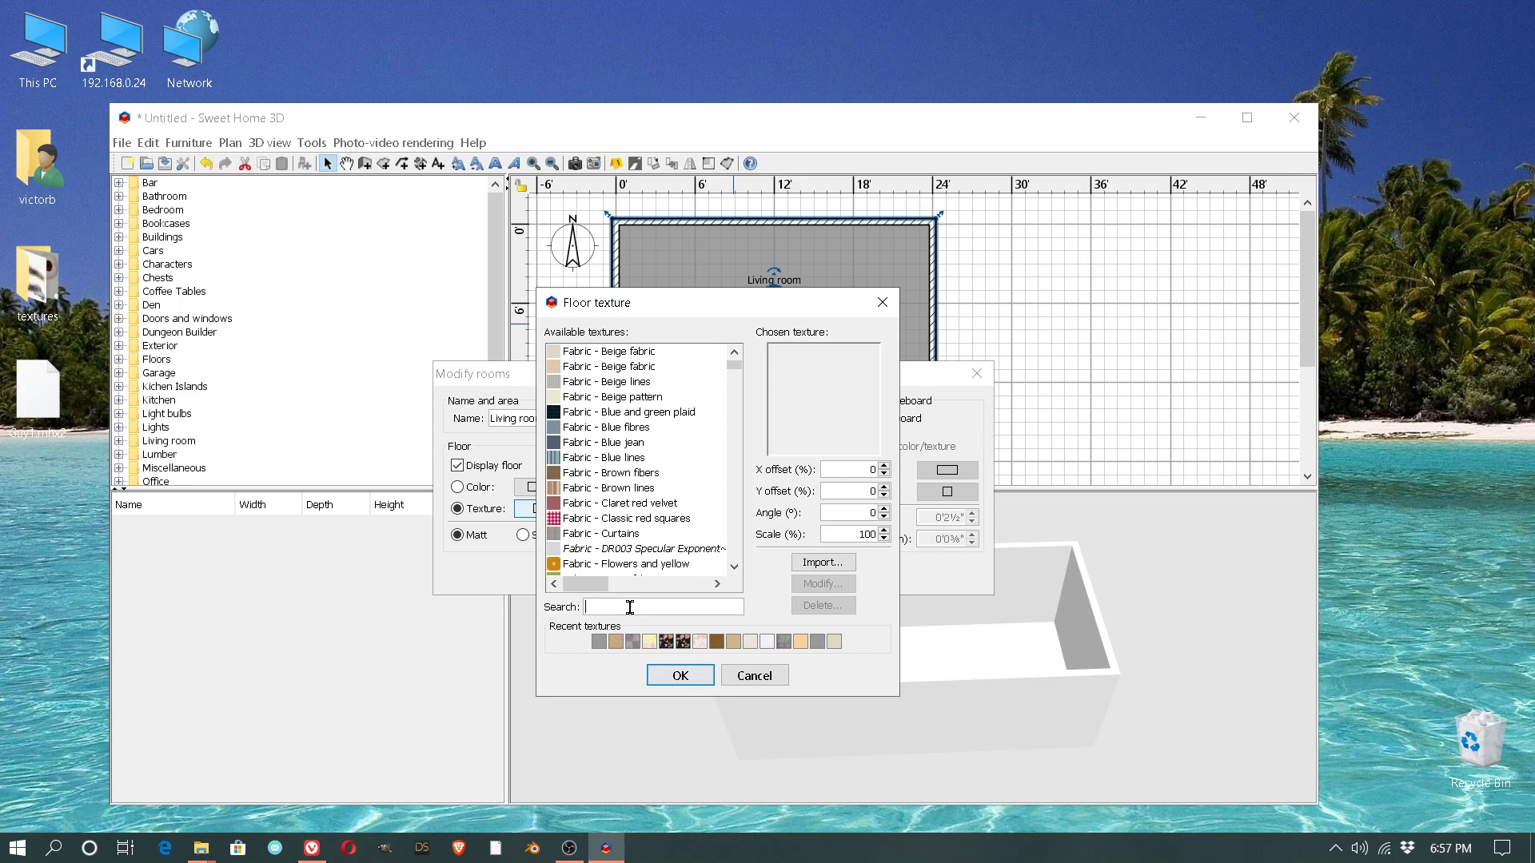
text(floor)
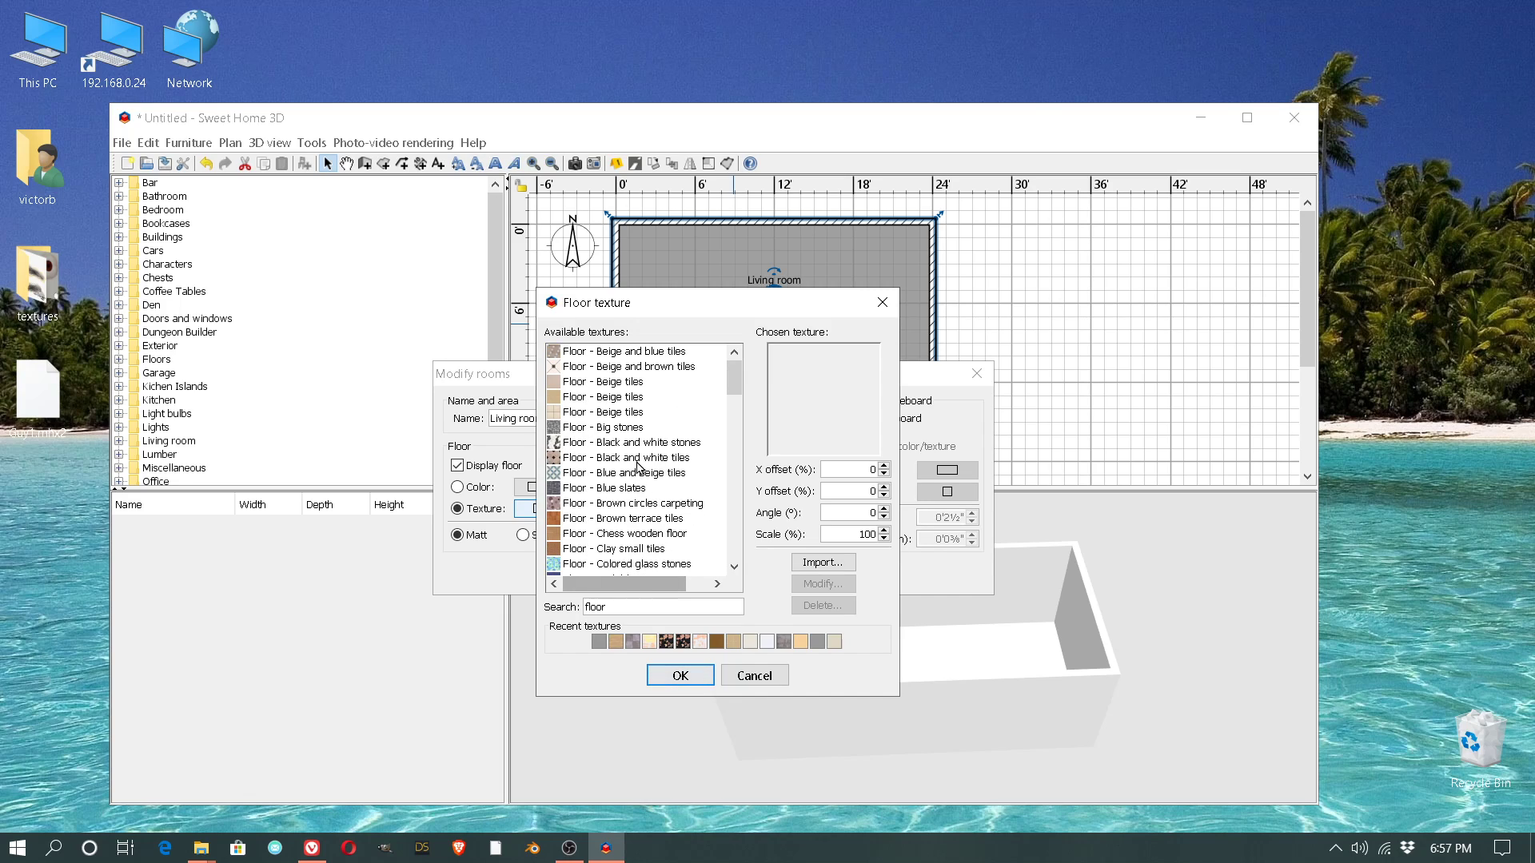
click(627, 413)
click(622, 399)
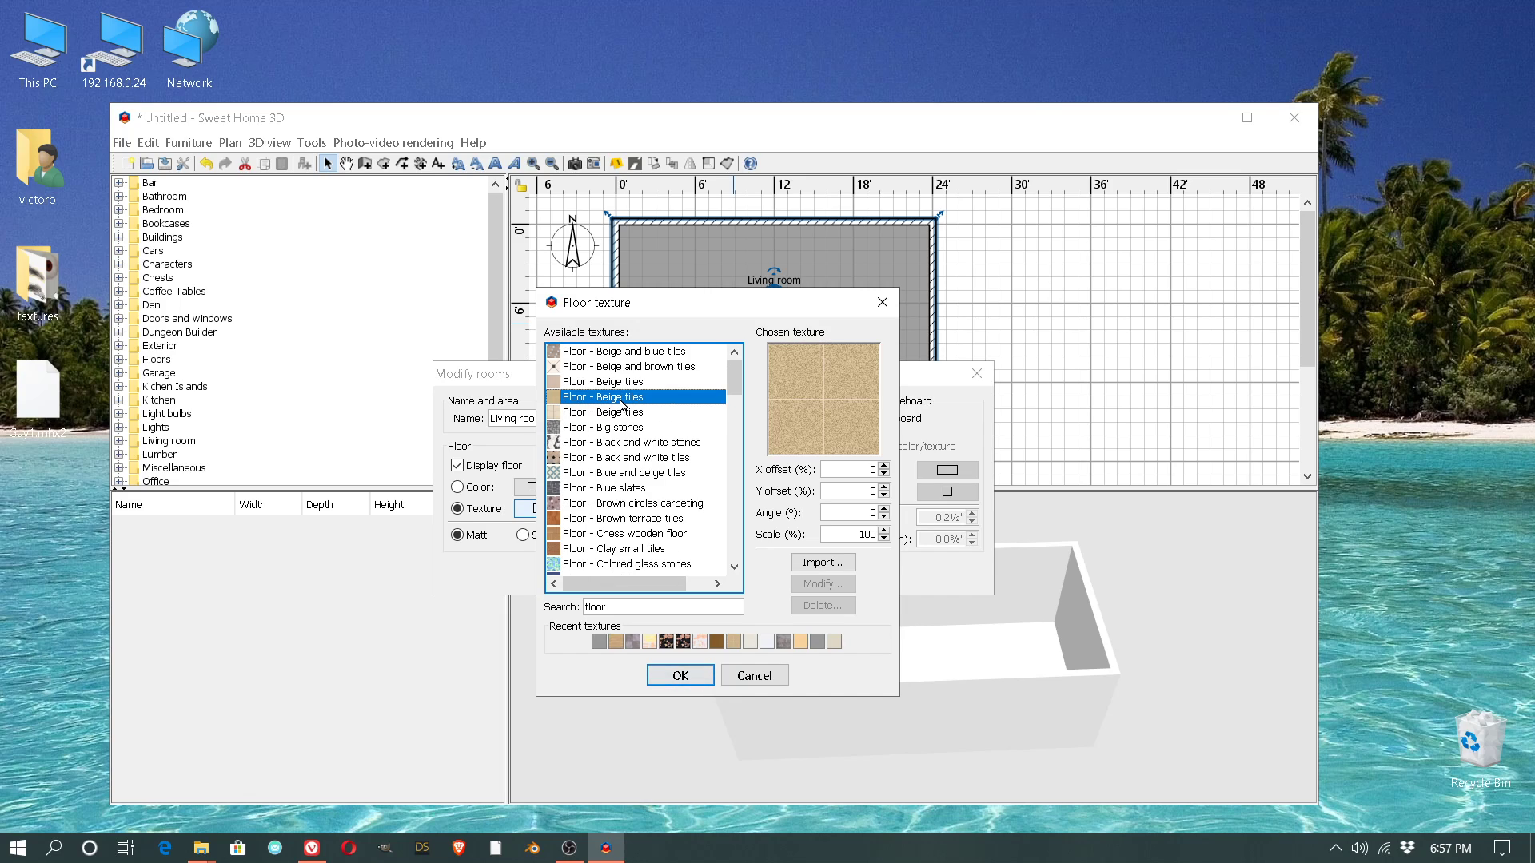
click(624, 384)
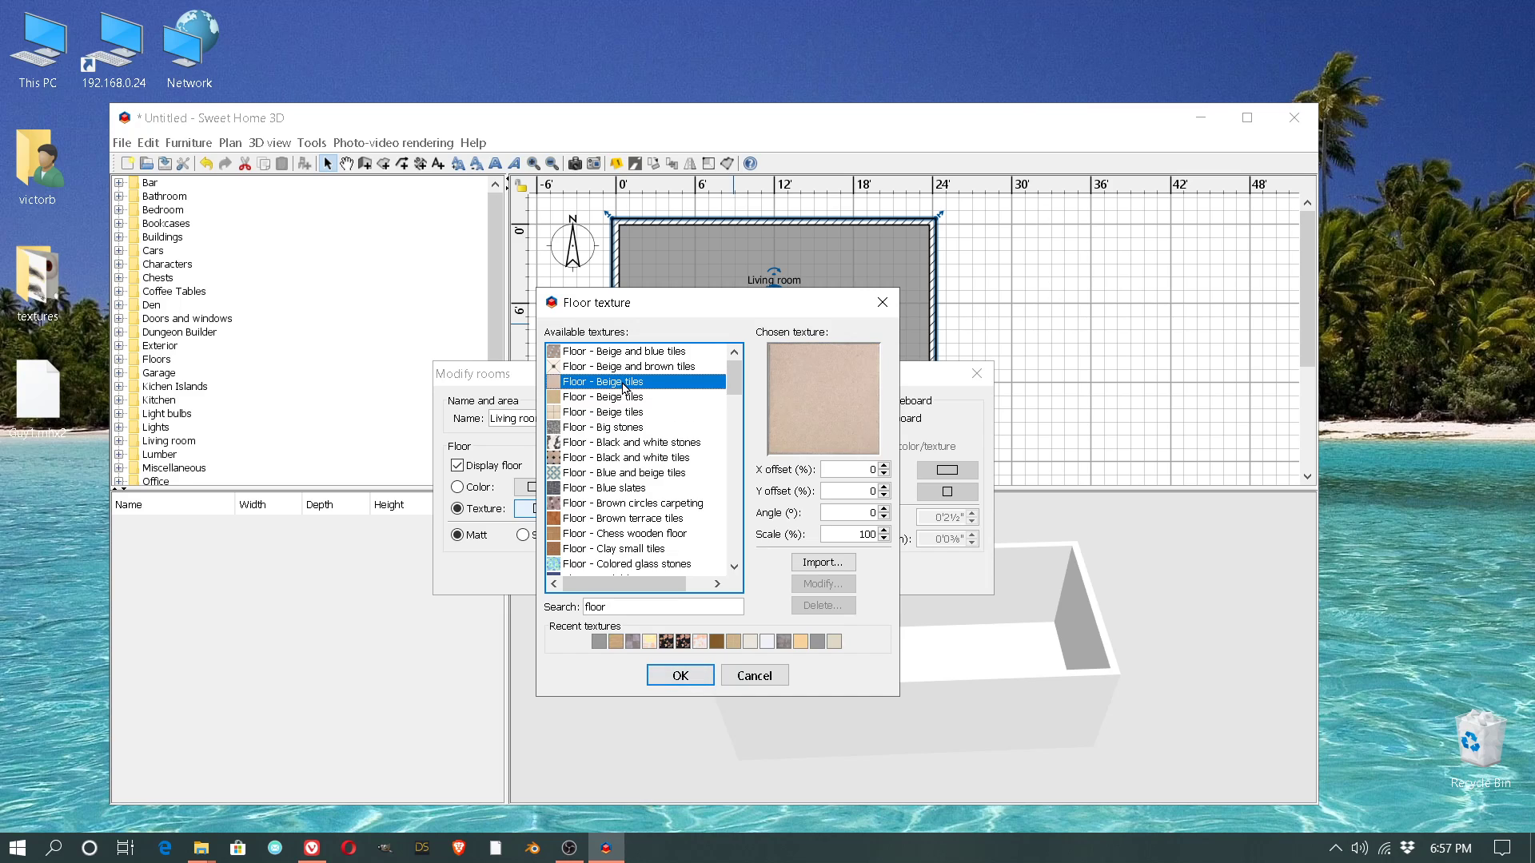
click(624, 413)
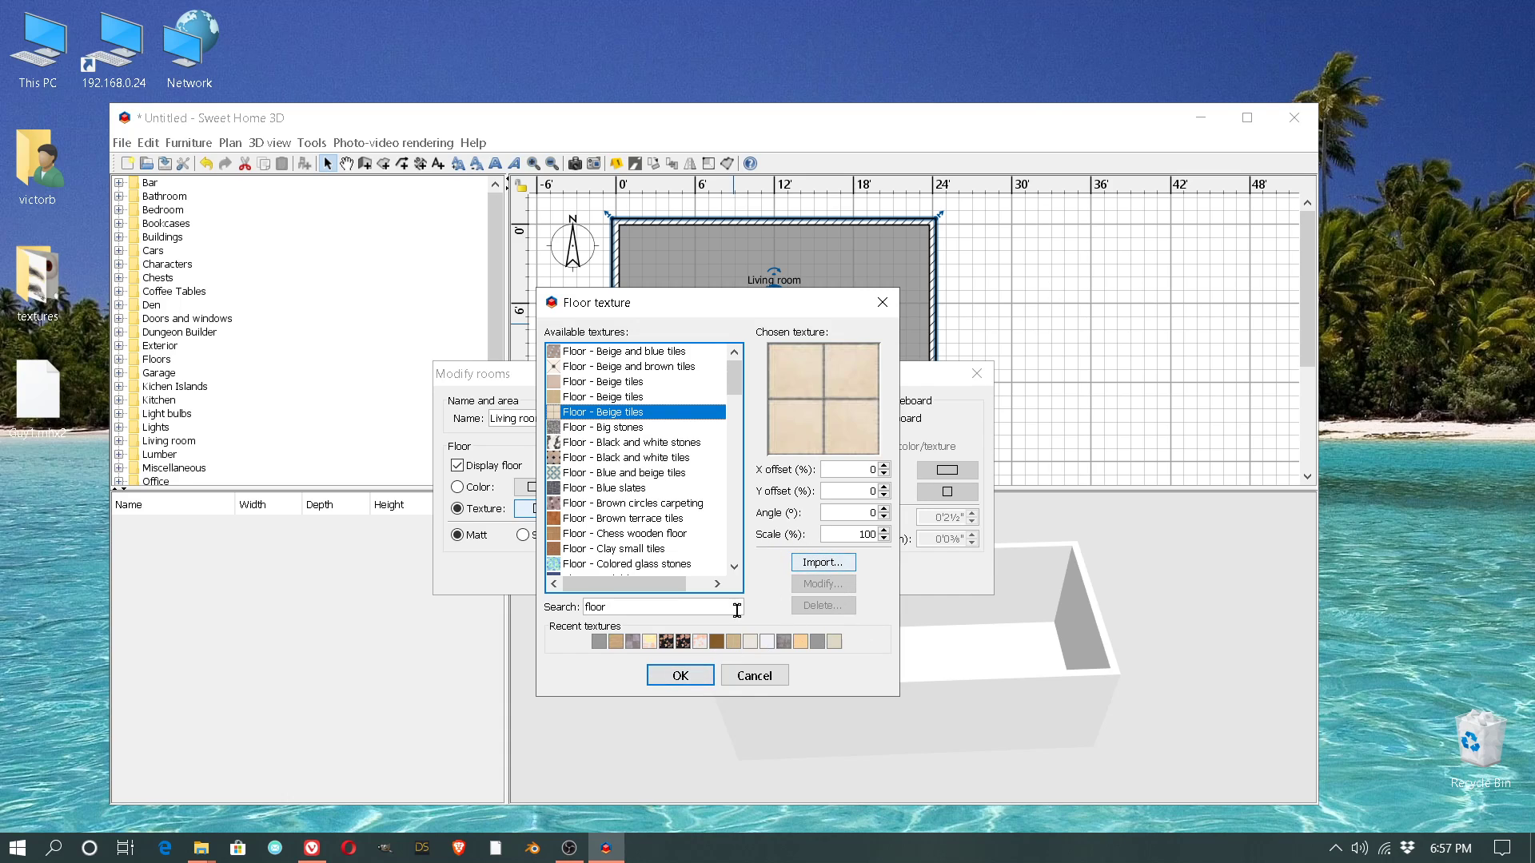
click(683, 683)
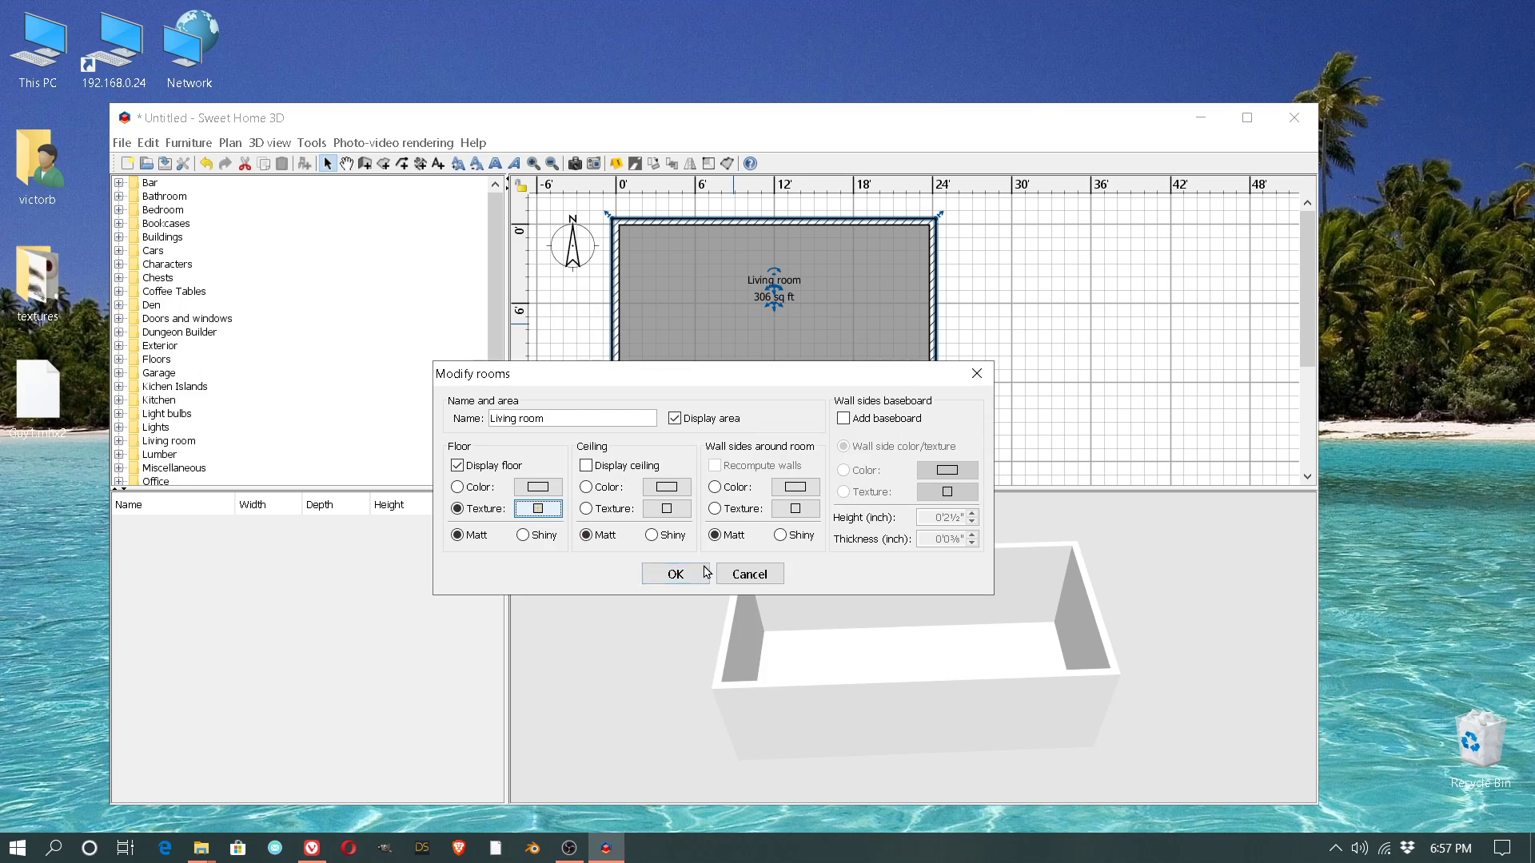
Step: Set the living room floor finish to Shiny and apply the room changes
click(467, 535)
click(525, 537)
click(682, 582)
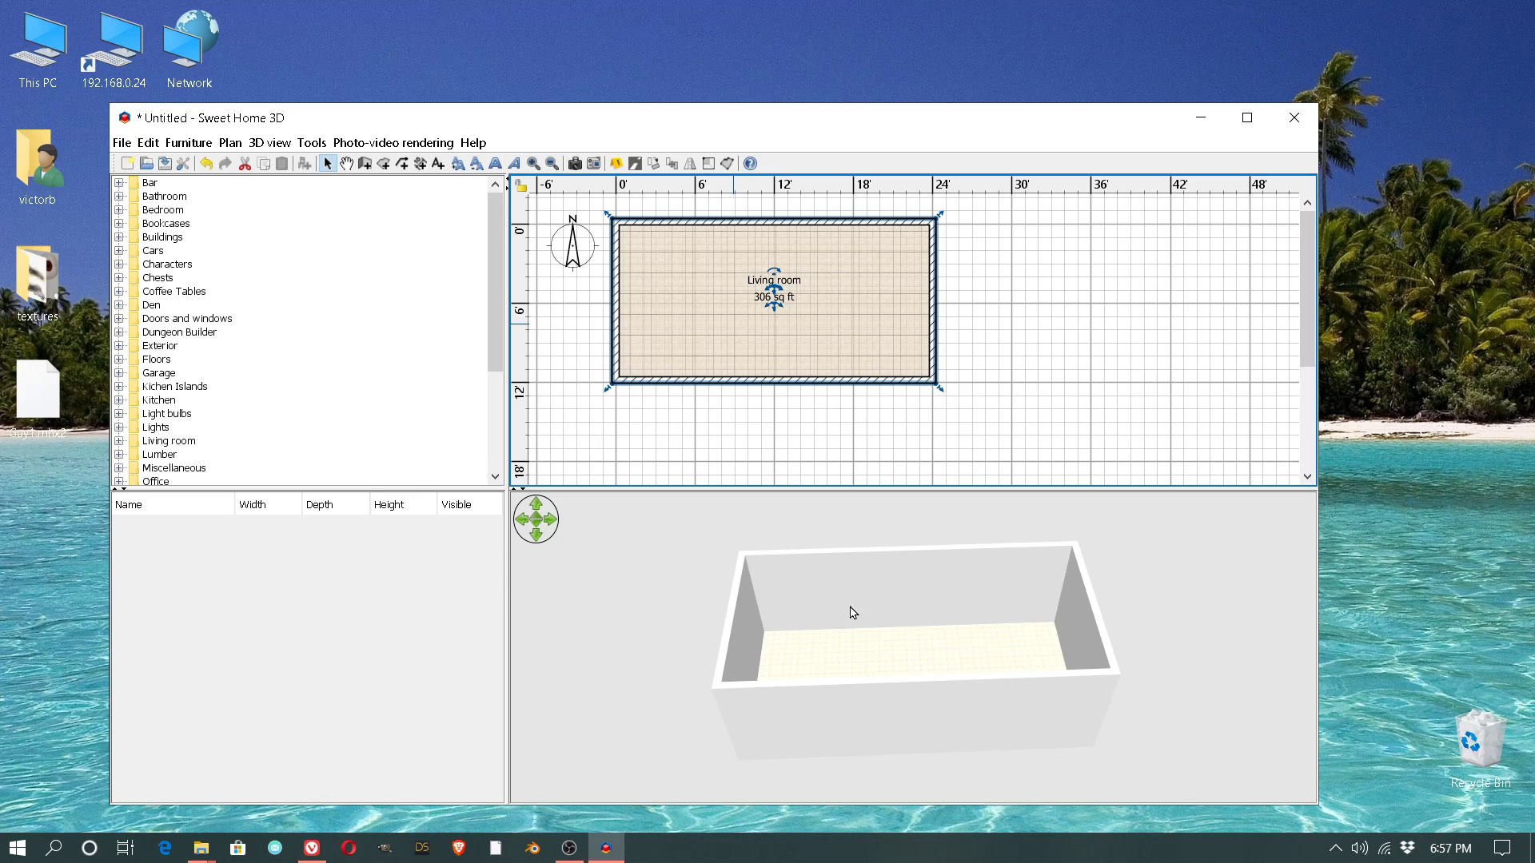
Step: Place the first plain Door from the Doors and windows category in the north wall, near its east end
mouse_move(954, 656)
mouse_down()
mouse_move(919, 703)
mouse_move(967, 646)
mouse_up()
scroll(966, 646, up, 10)
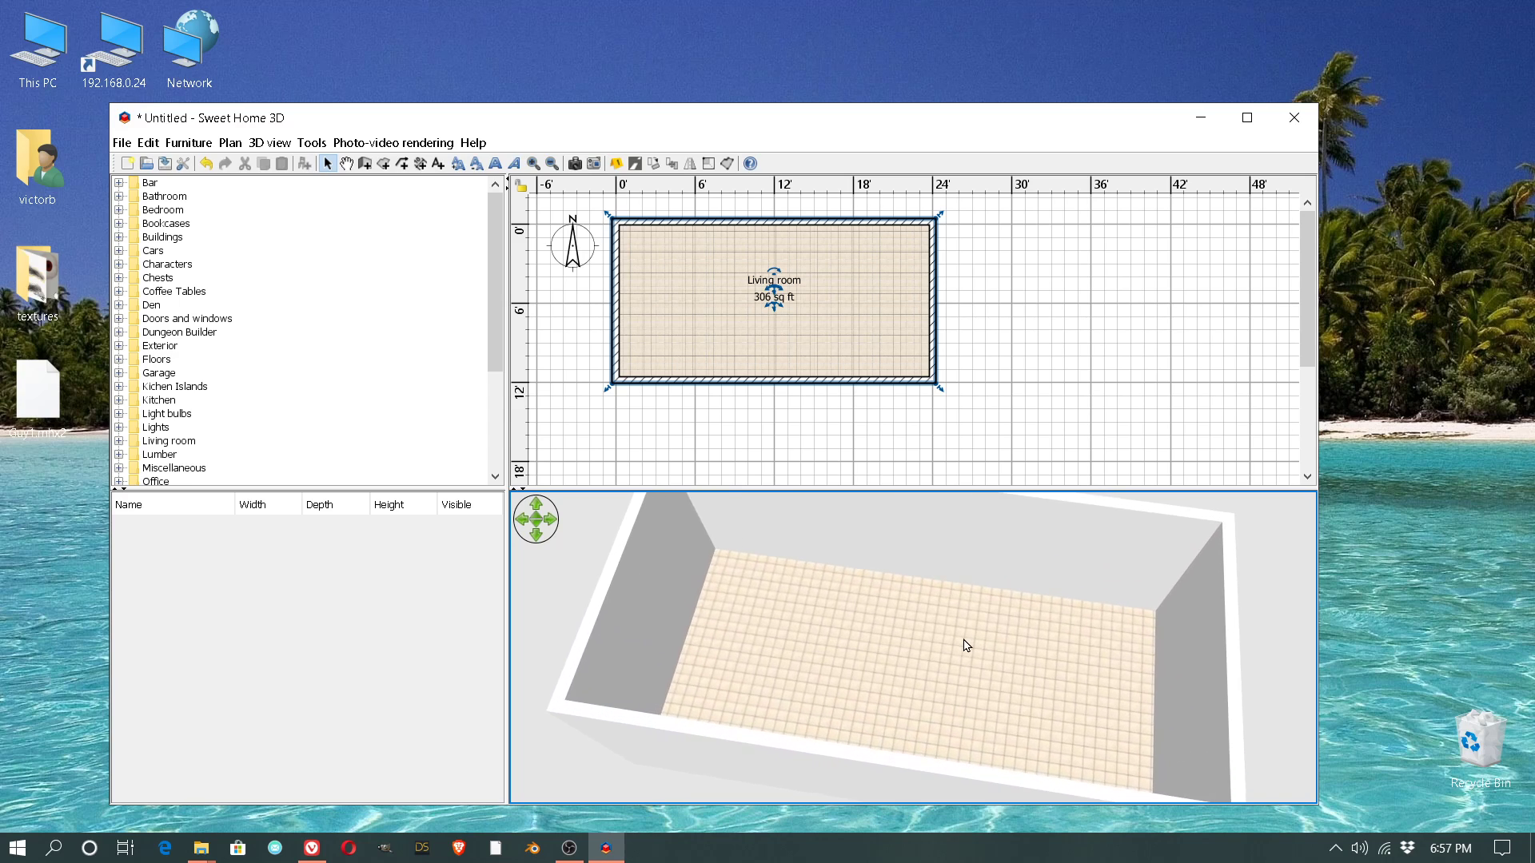
scroll(967, 646, up, 2)
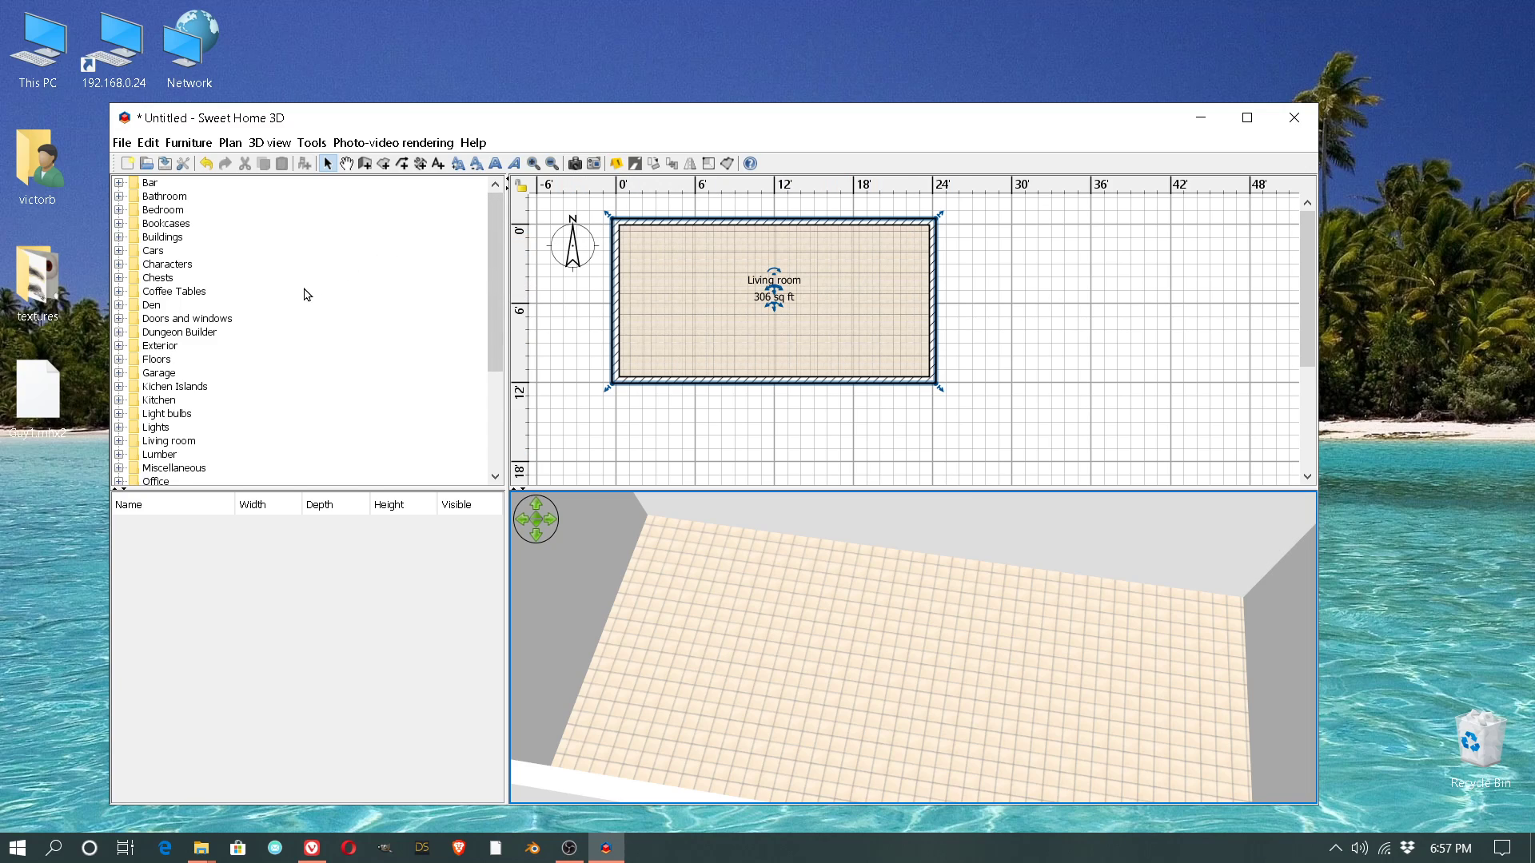
click(156, 320)
click(120, 320)
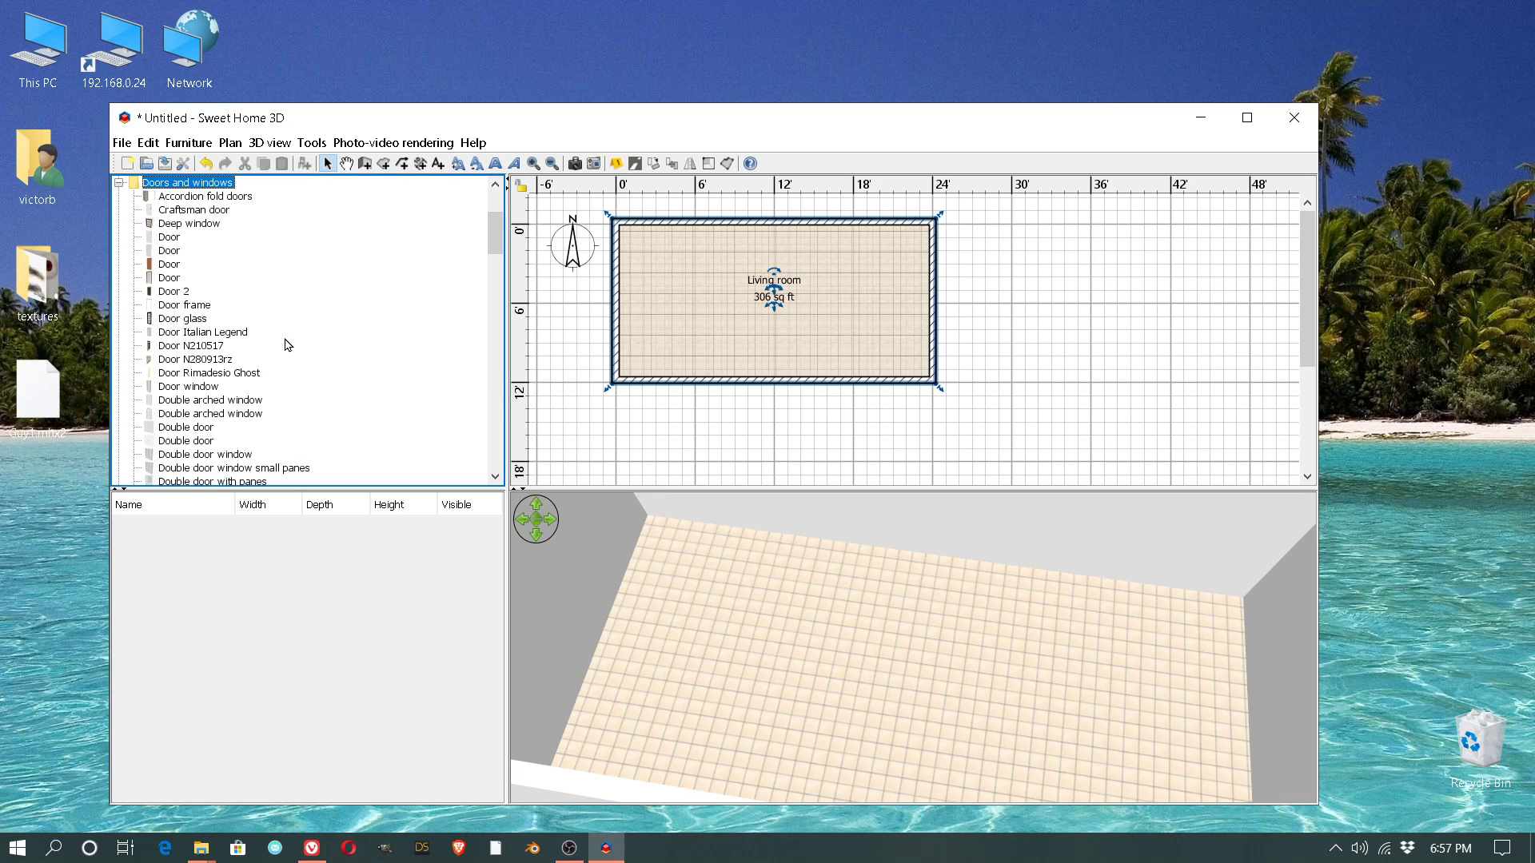
click(171, 253)
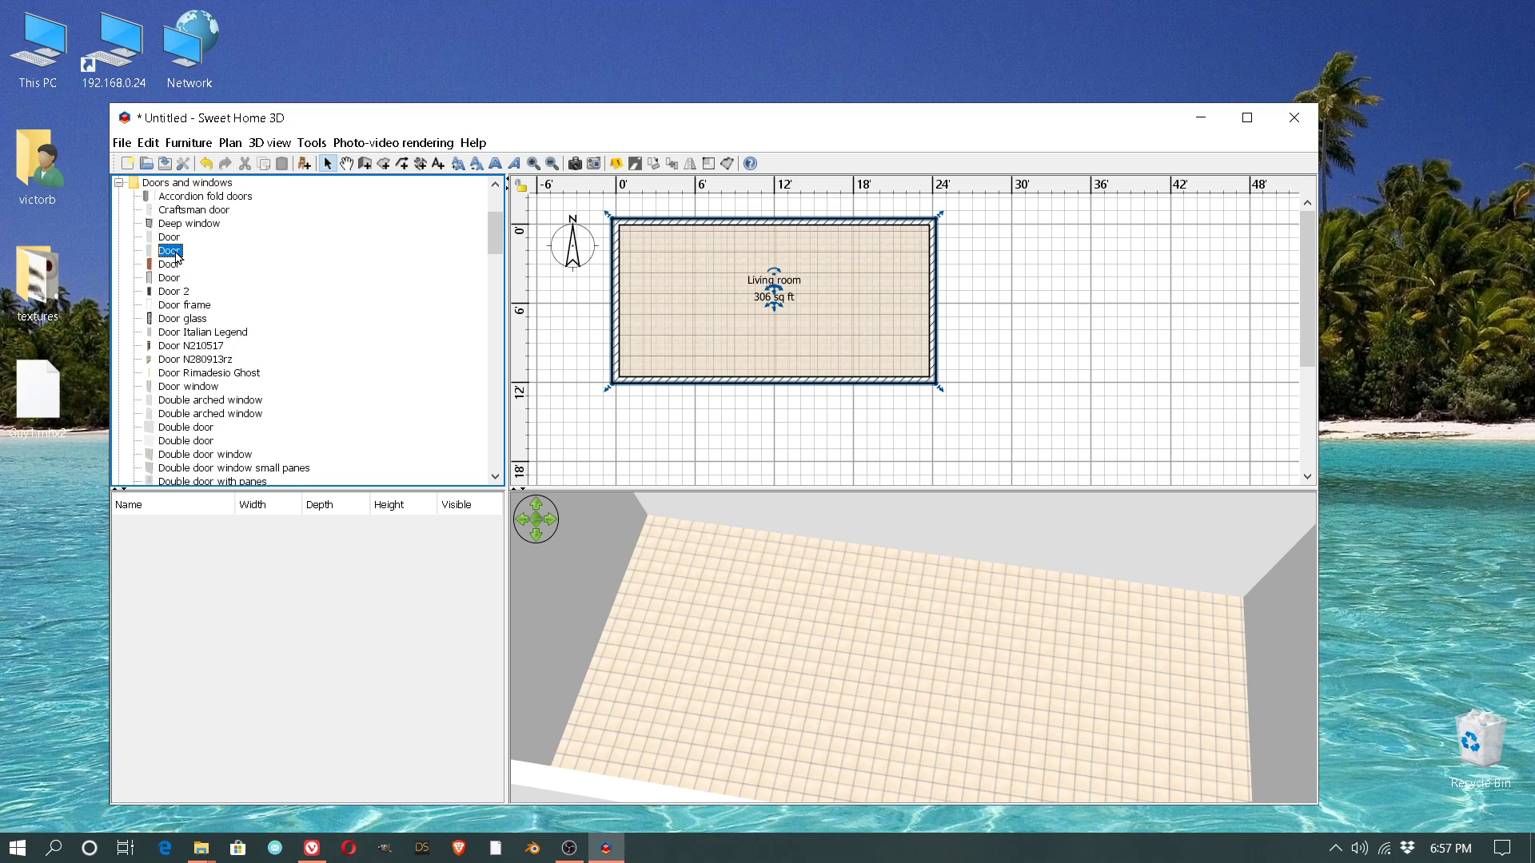
click(171, 239)
drag(169, 242, 865, 224)
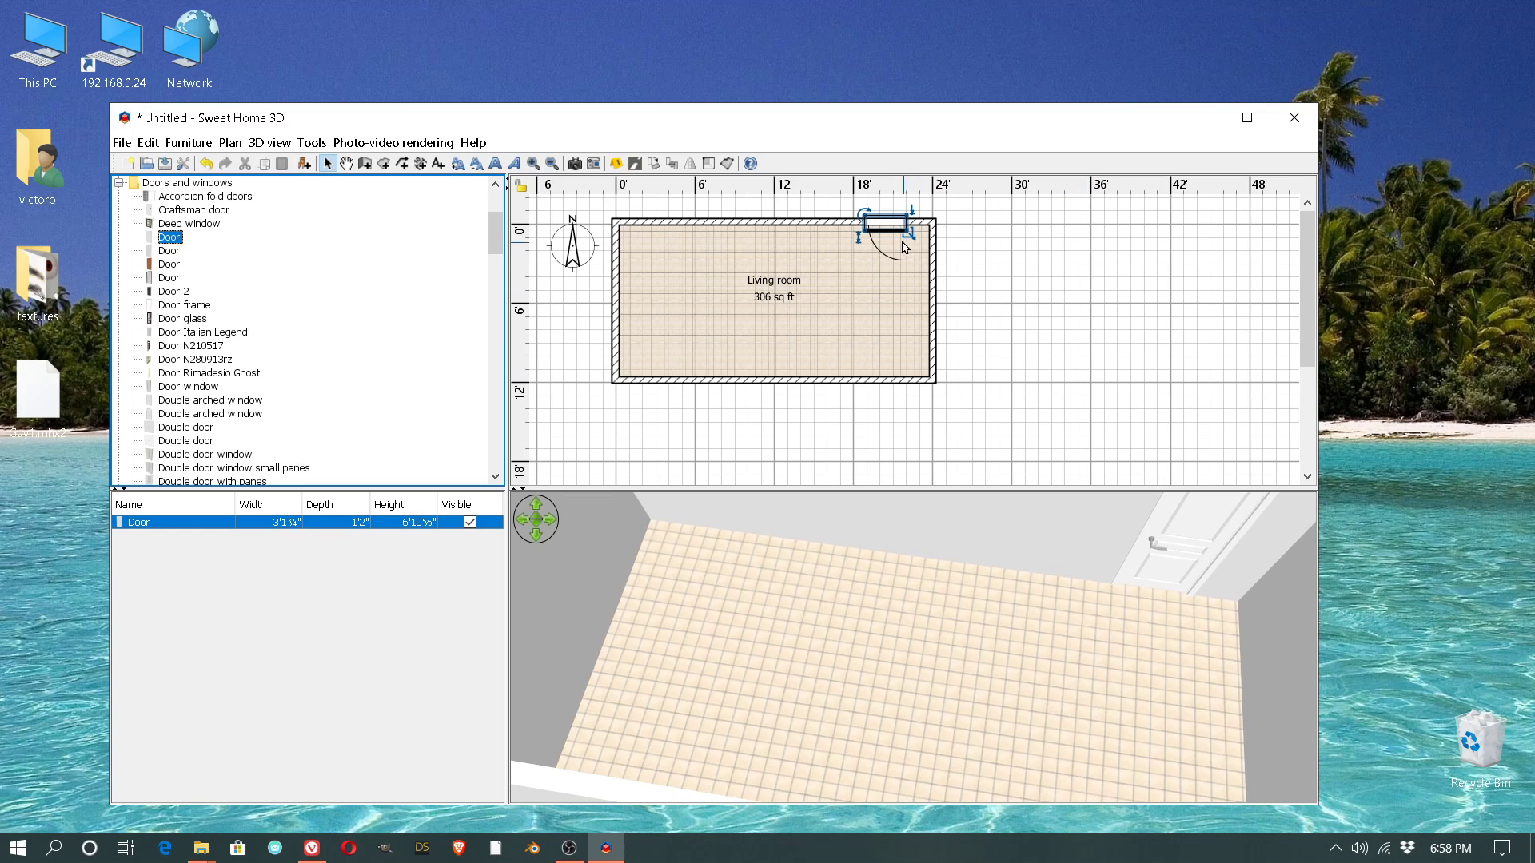
Step: Recolor the door's metal-handle material to the gold #CCA700 from the recent colors and apply the door changes
double_click(892, 229)
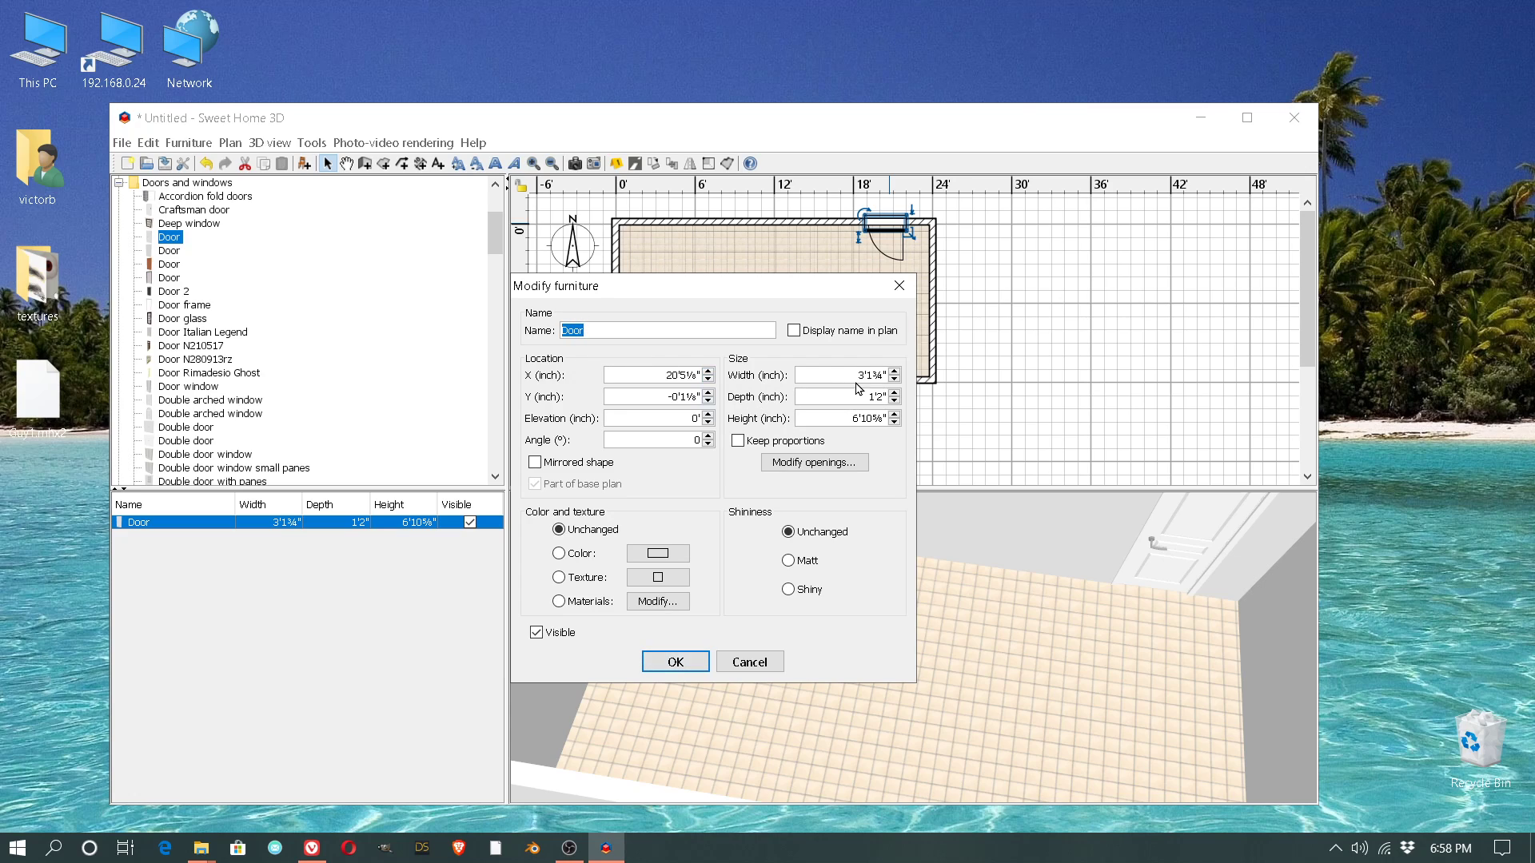
click(563, 603)
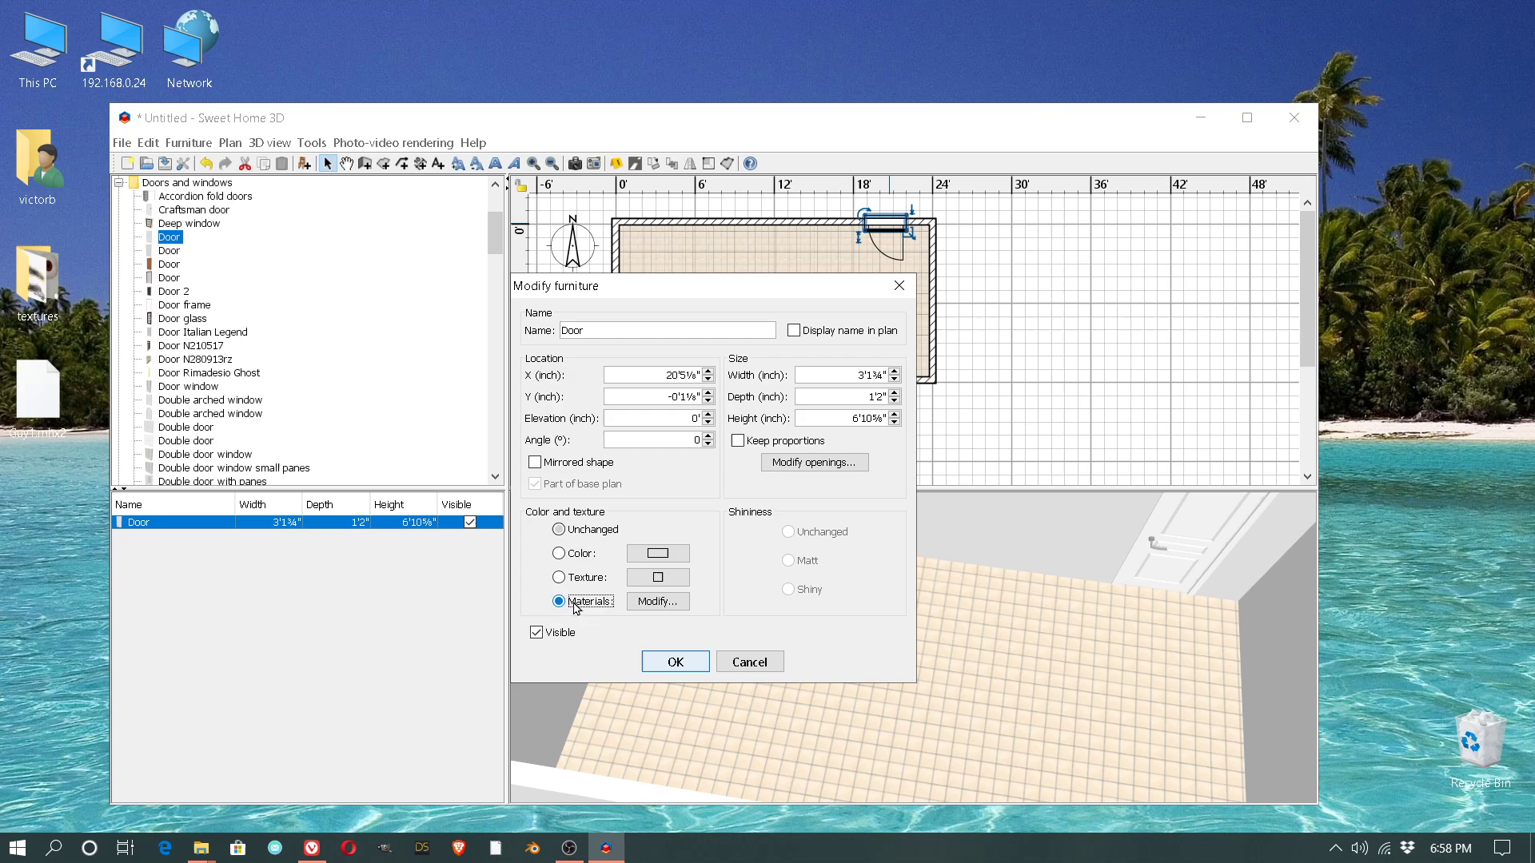
click(658, 603)
click(776, 416)
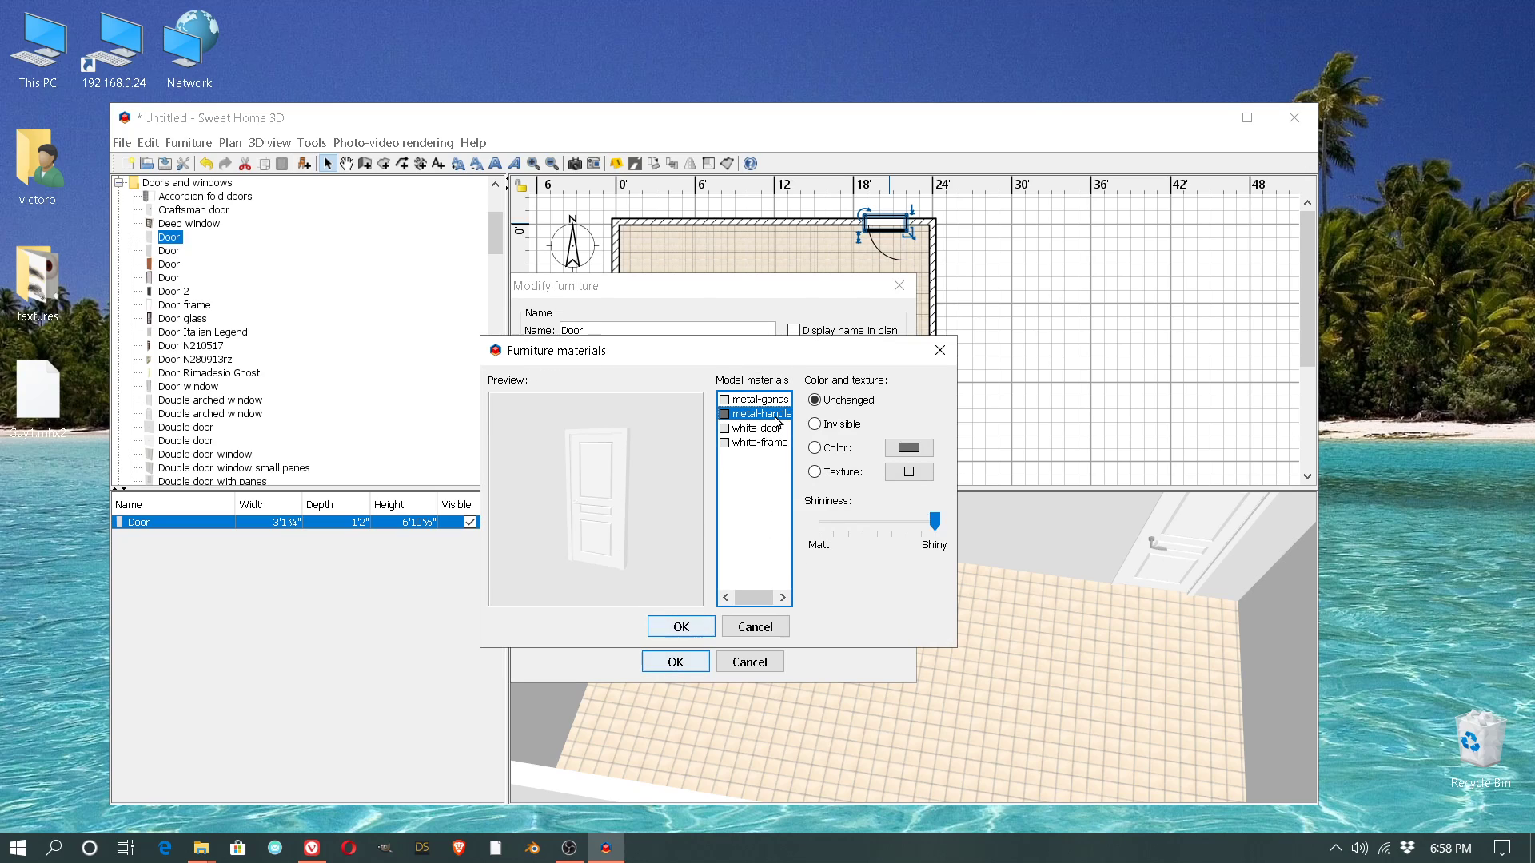
click(835, 450)
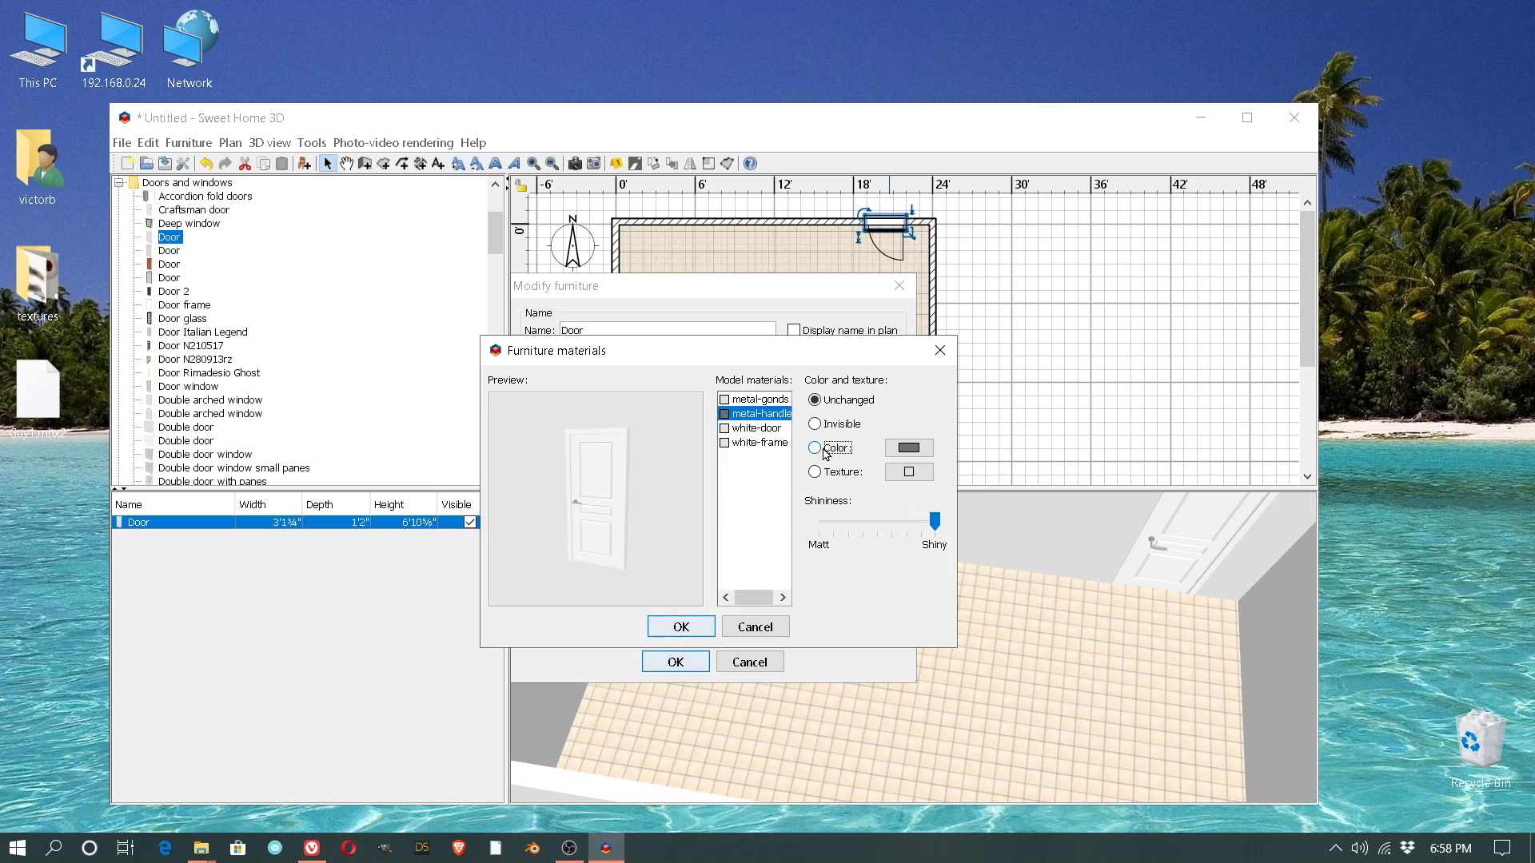
click(908, 449)
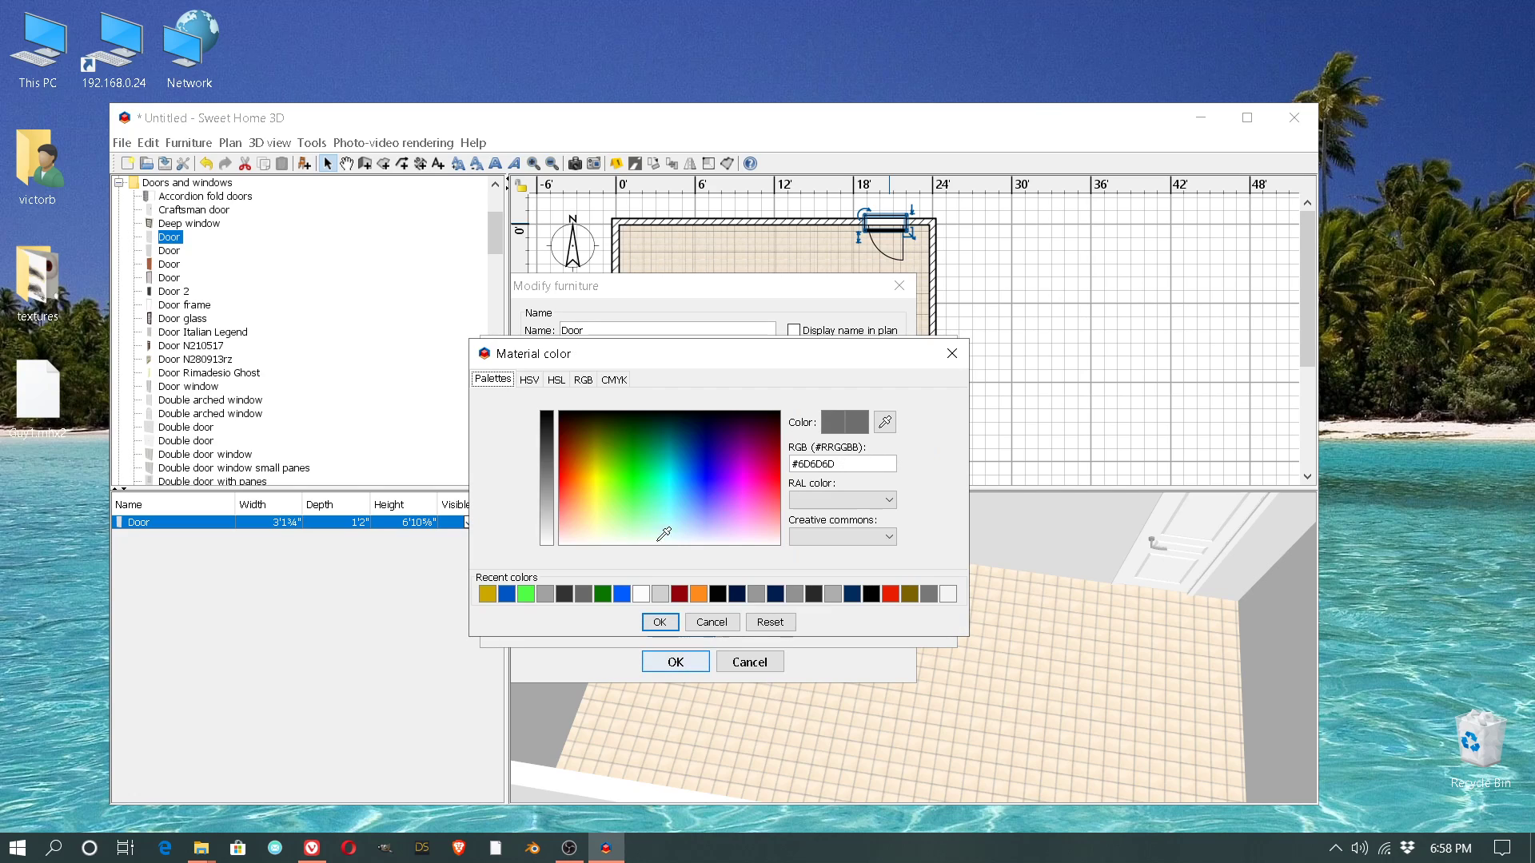
click(488, 594)
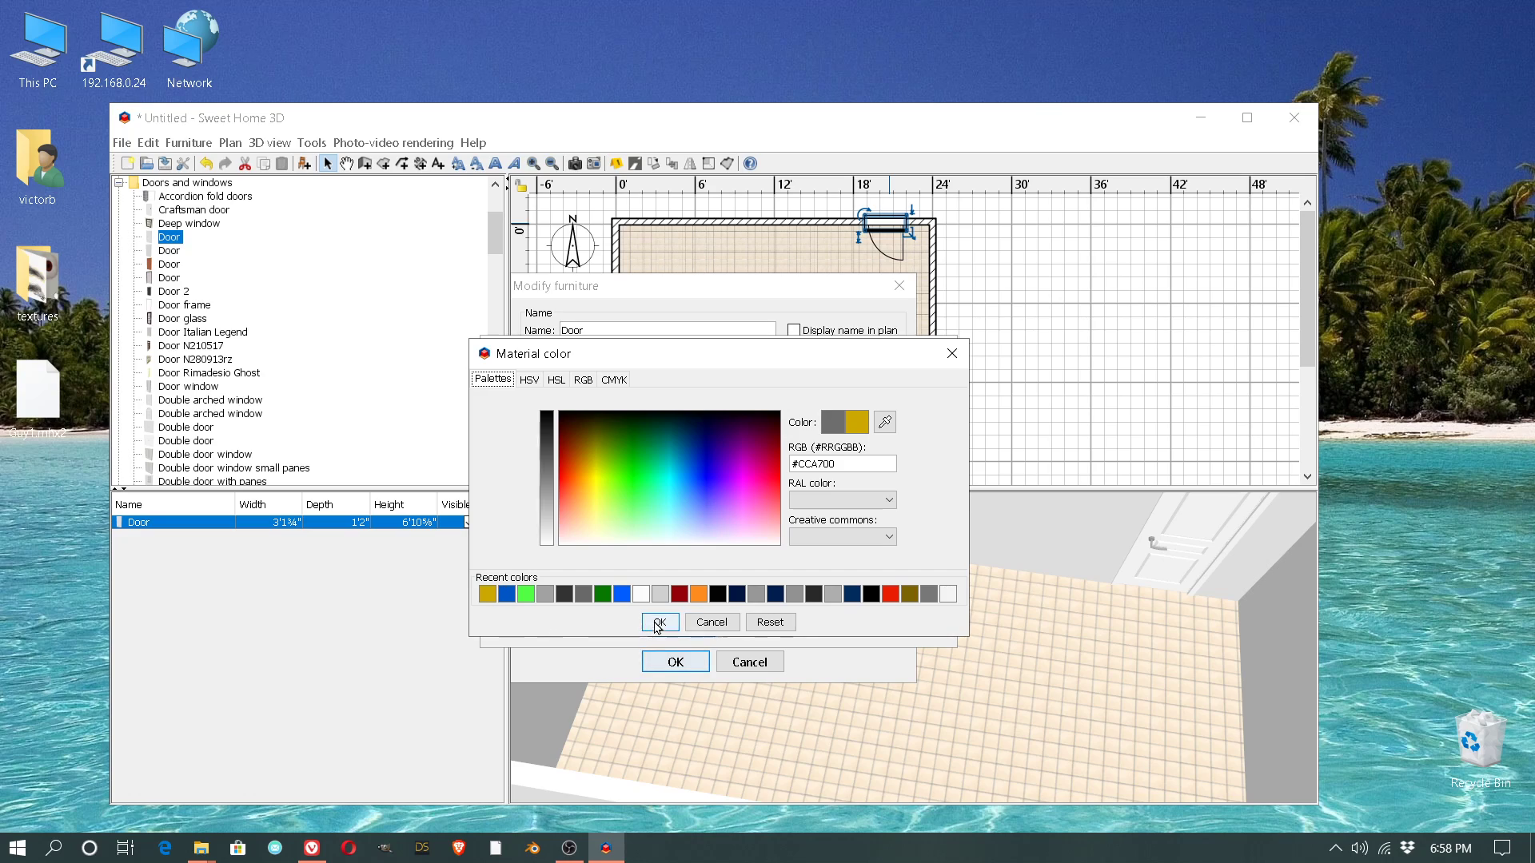
click(657, 623)
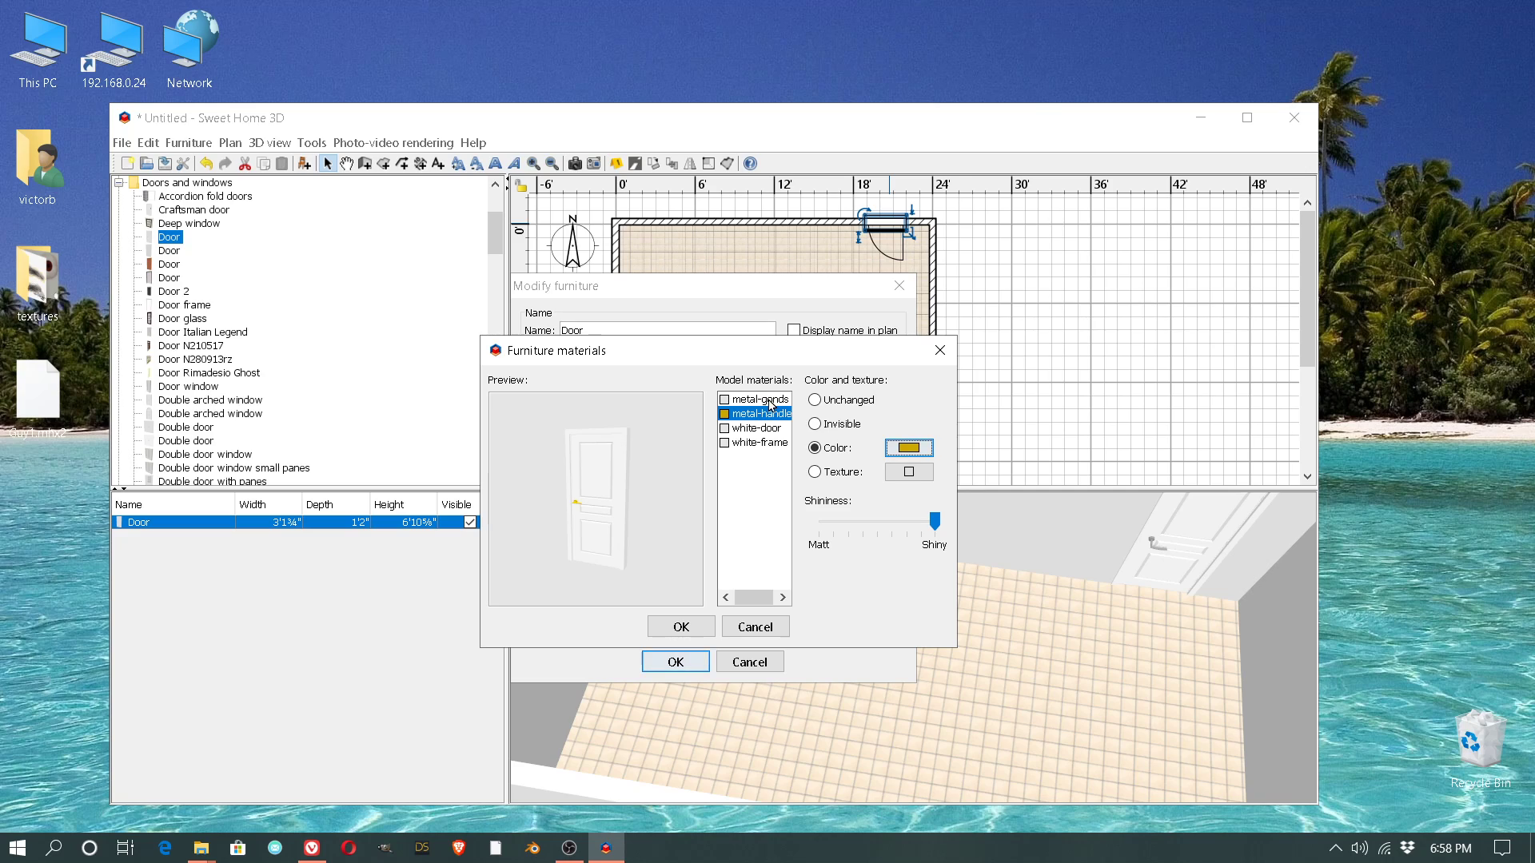
click(689, 626)
click(675, 662)
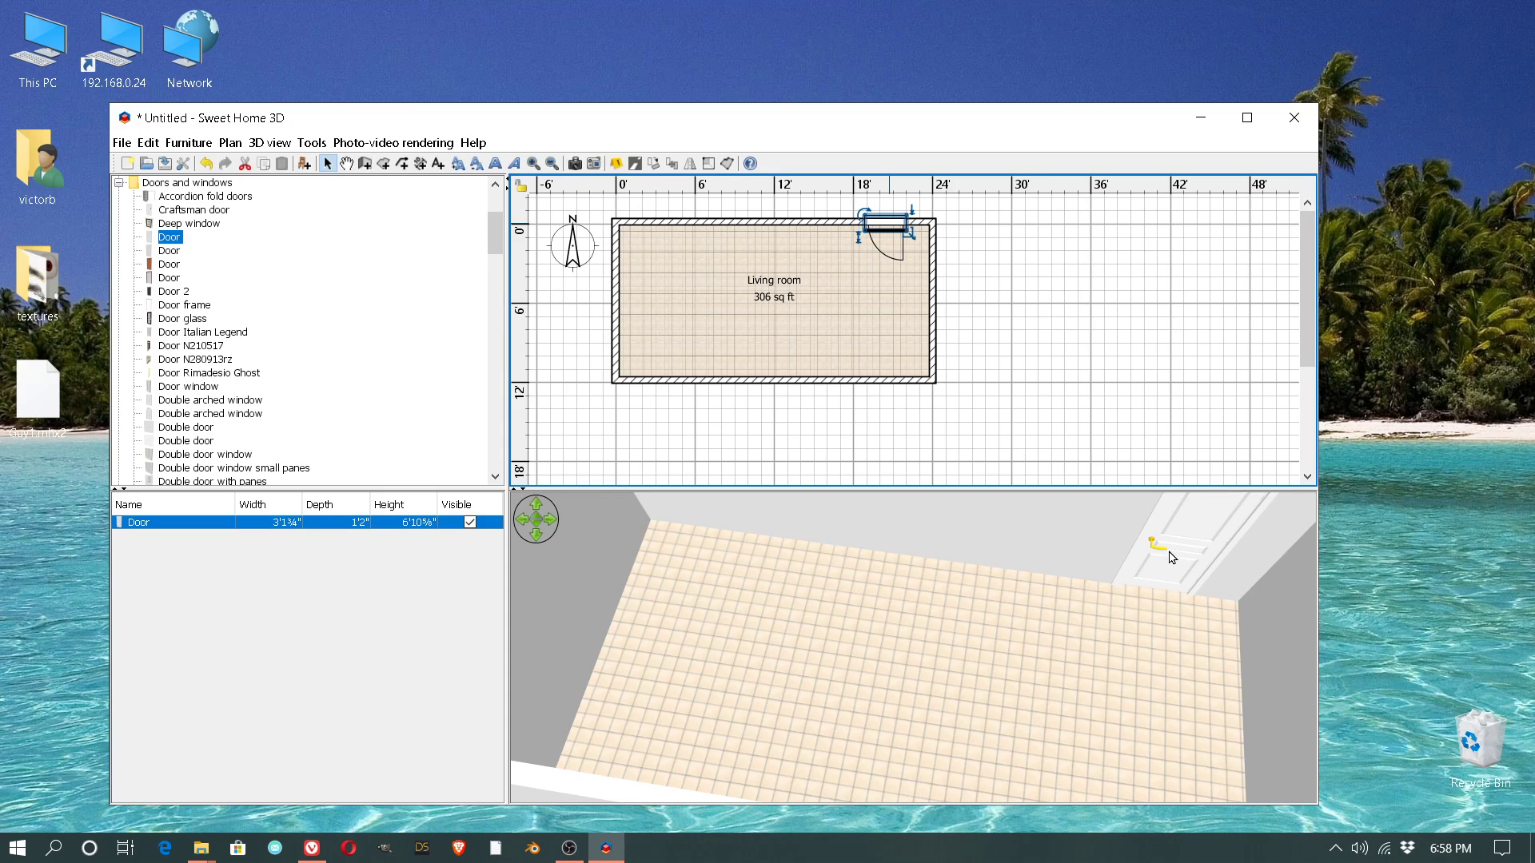
Step: Place a Turn window from the Doors and windows category in the north wall just west of the door, at about X 15'11"
scroll(212, 300, down, 15)
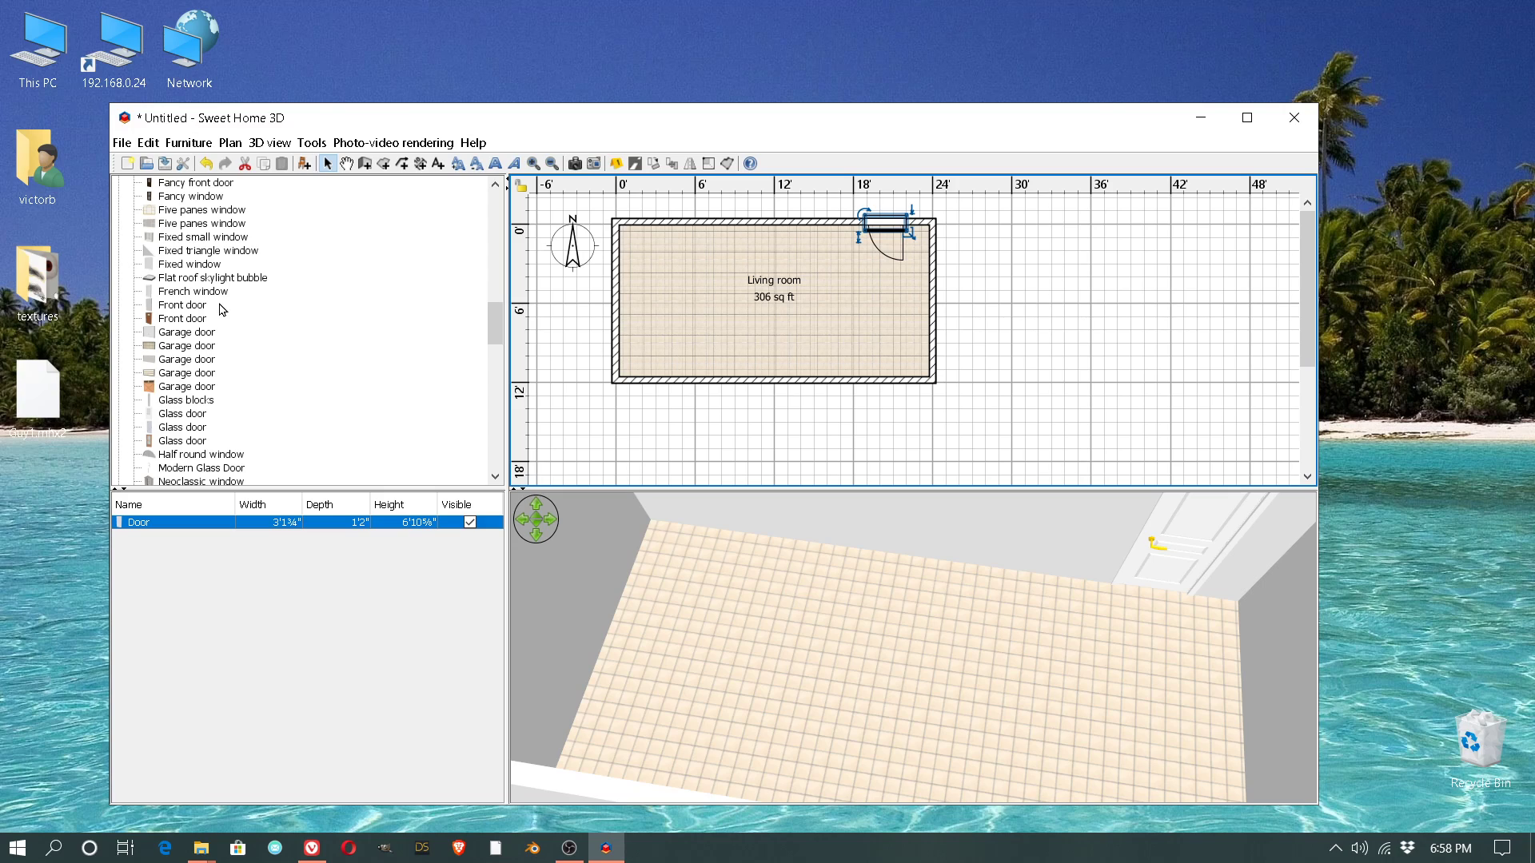
scroll(226, 318, down, 10)
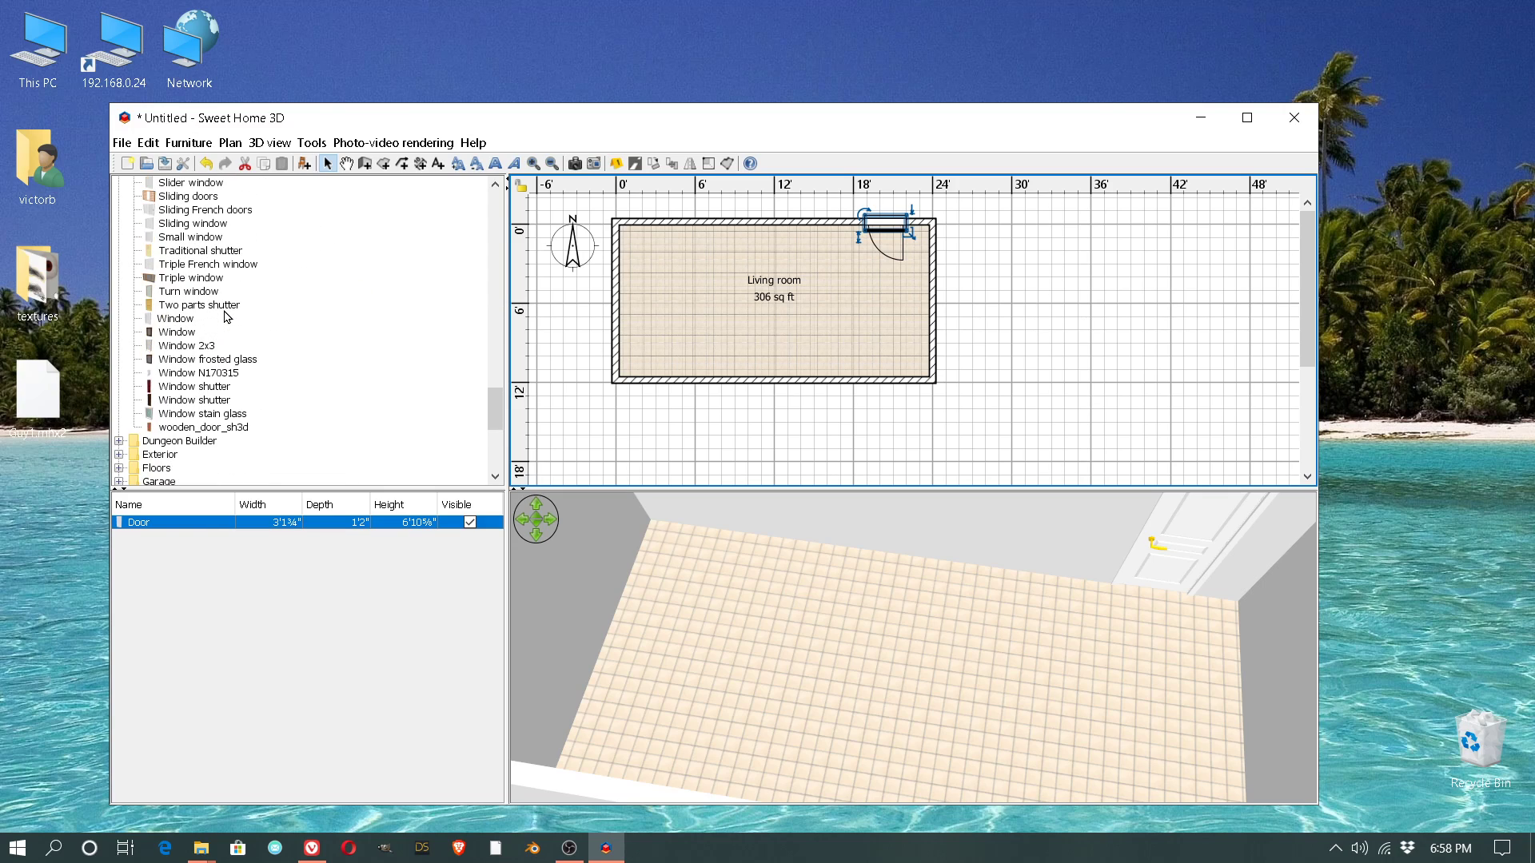
mouse_move(185, 320)
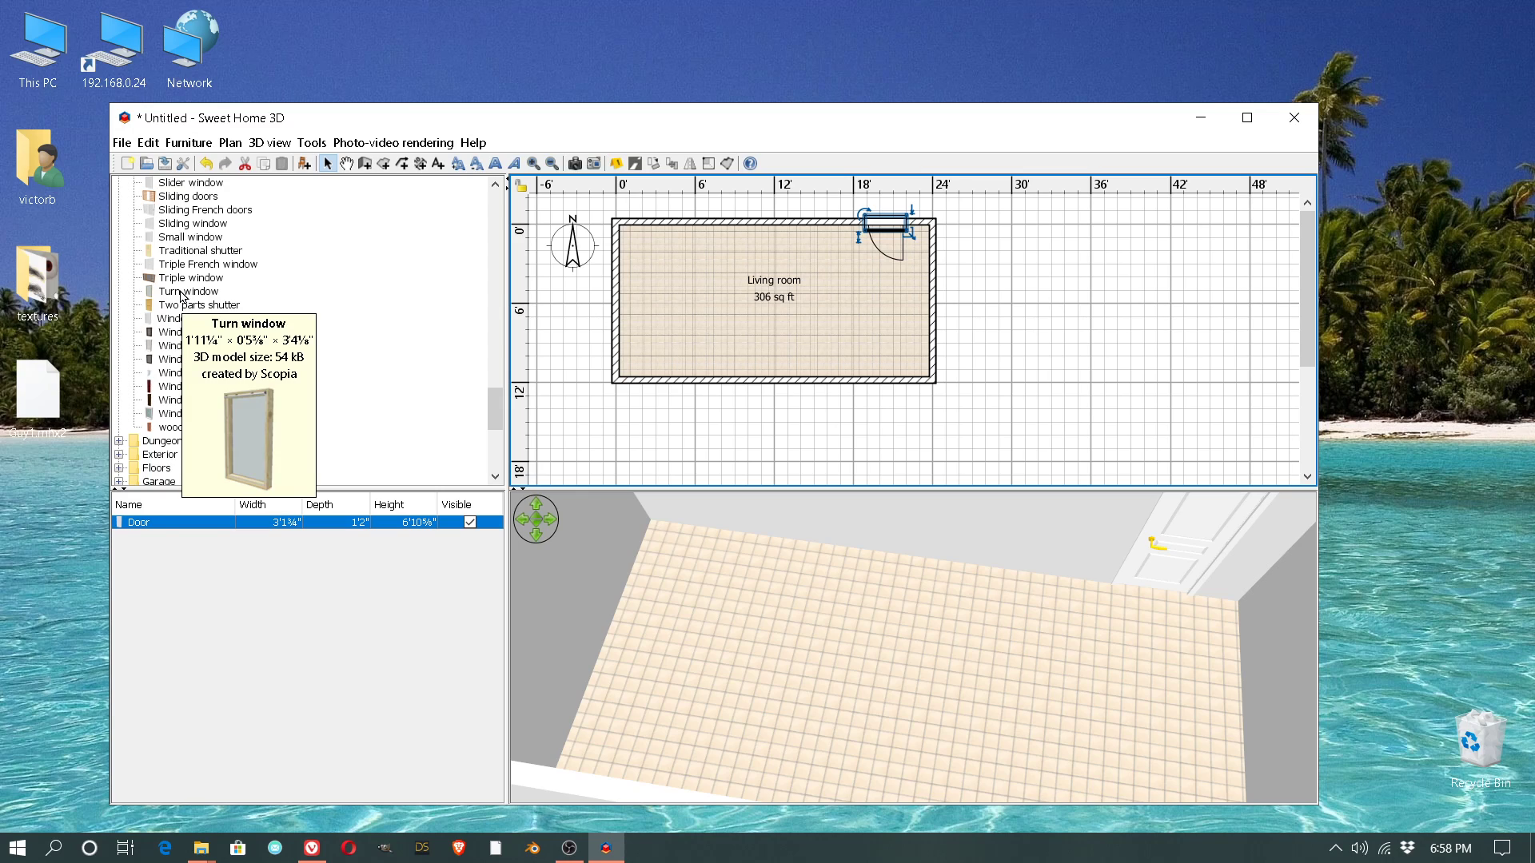
drag(183, 297, 814, 223)
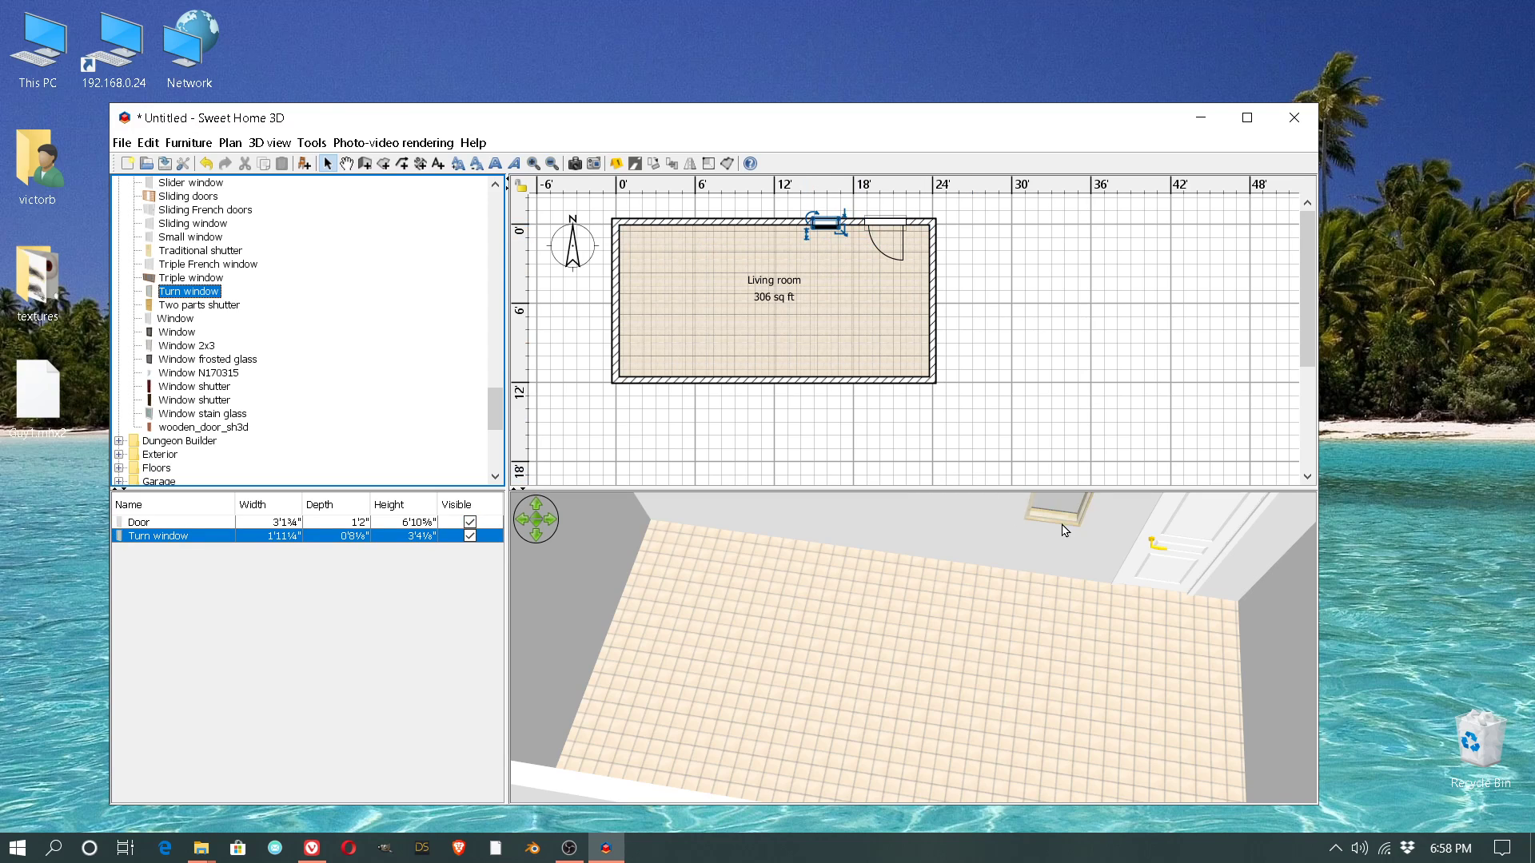
scroll(1065, 607, down, 5)
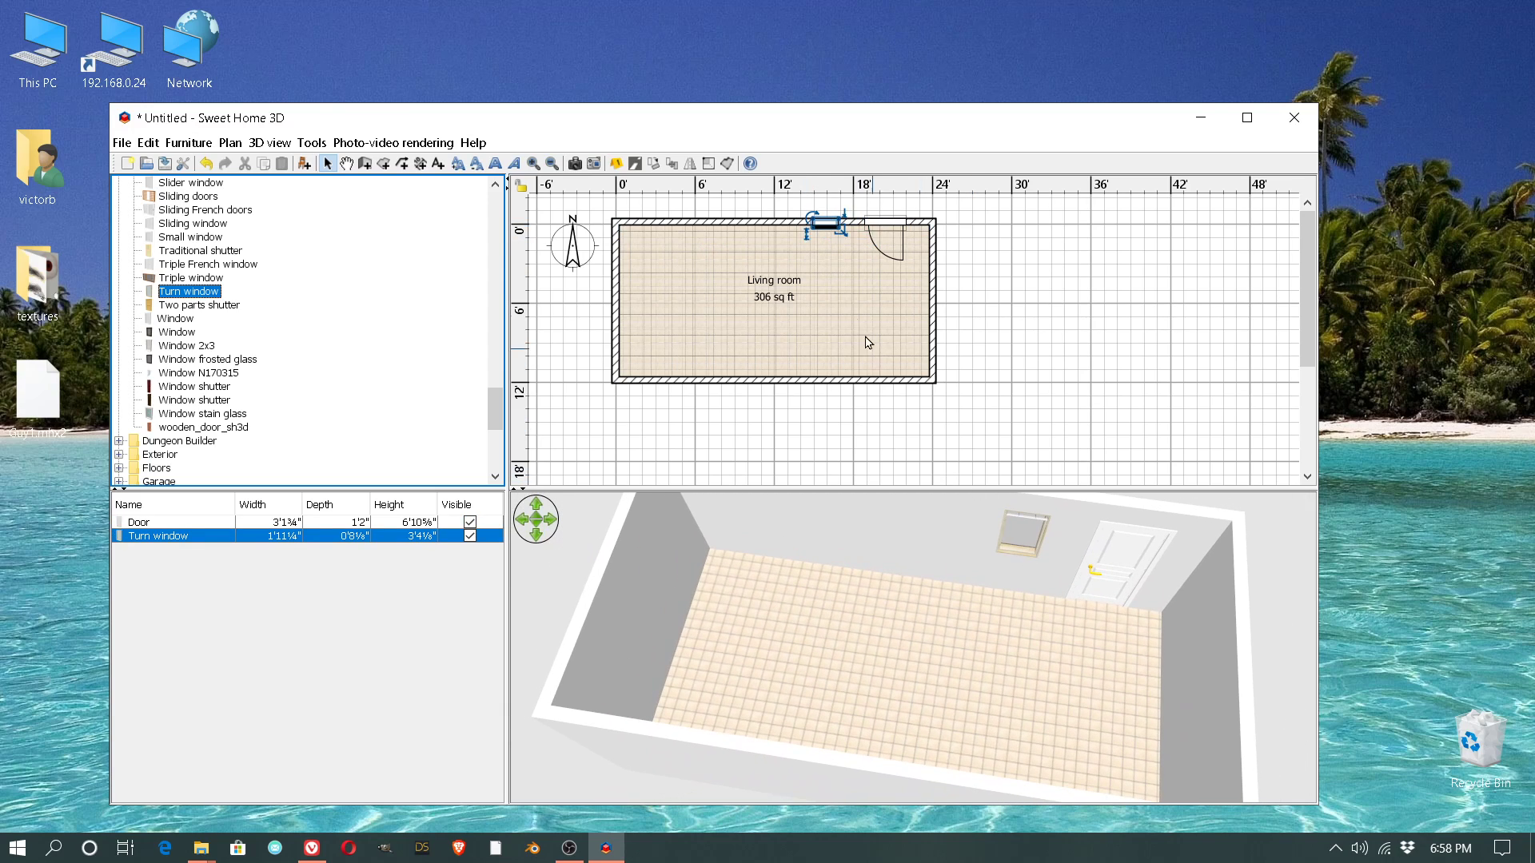
Step: Set the Turn window's width to 3' and apply the change
double_click(826, 226)
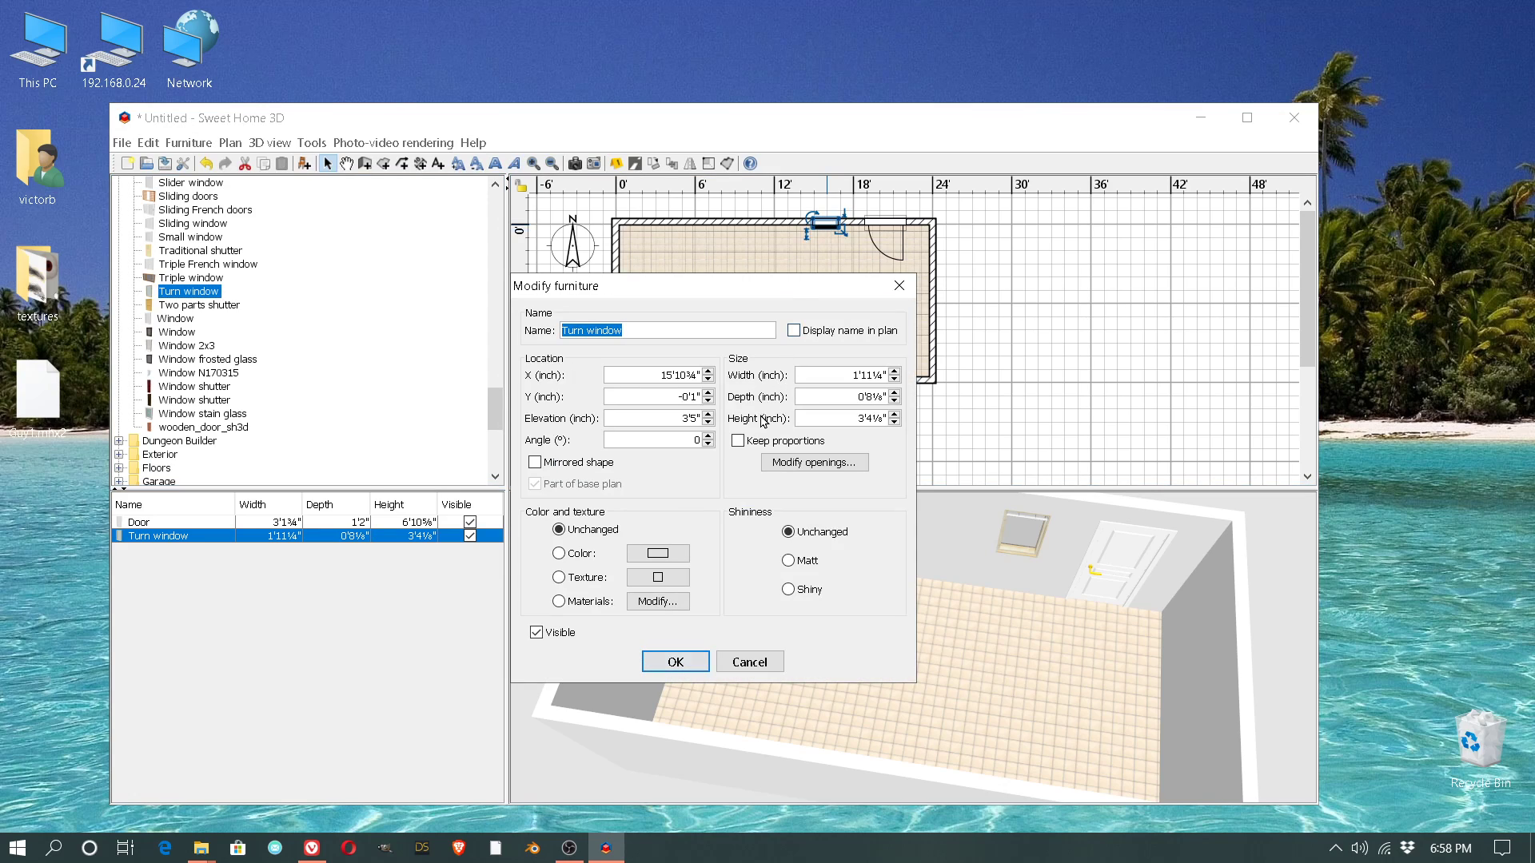
click(847, 375)
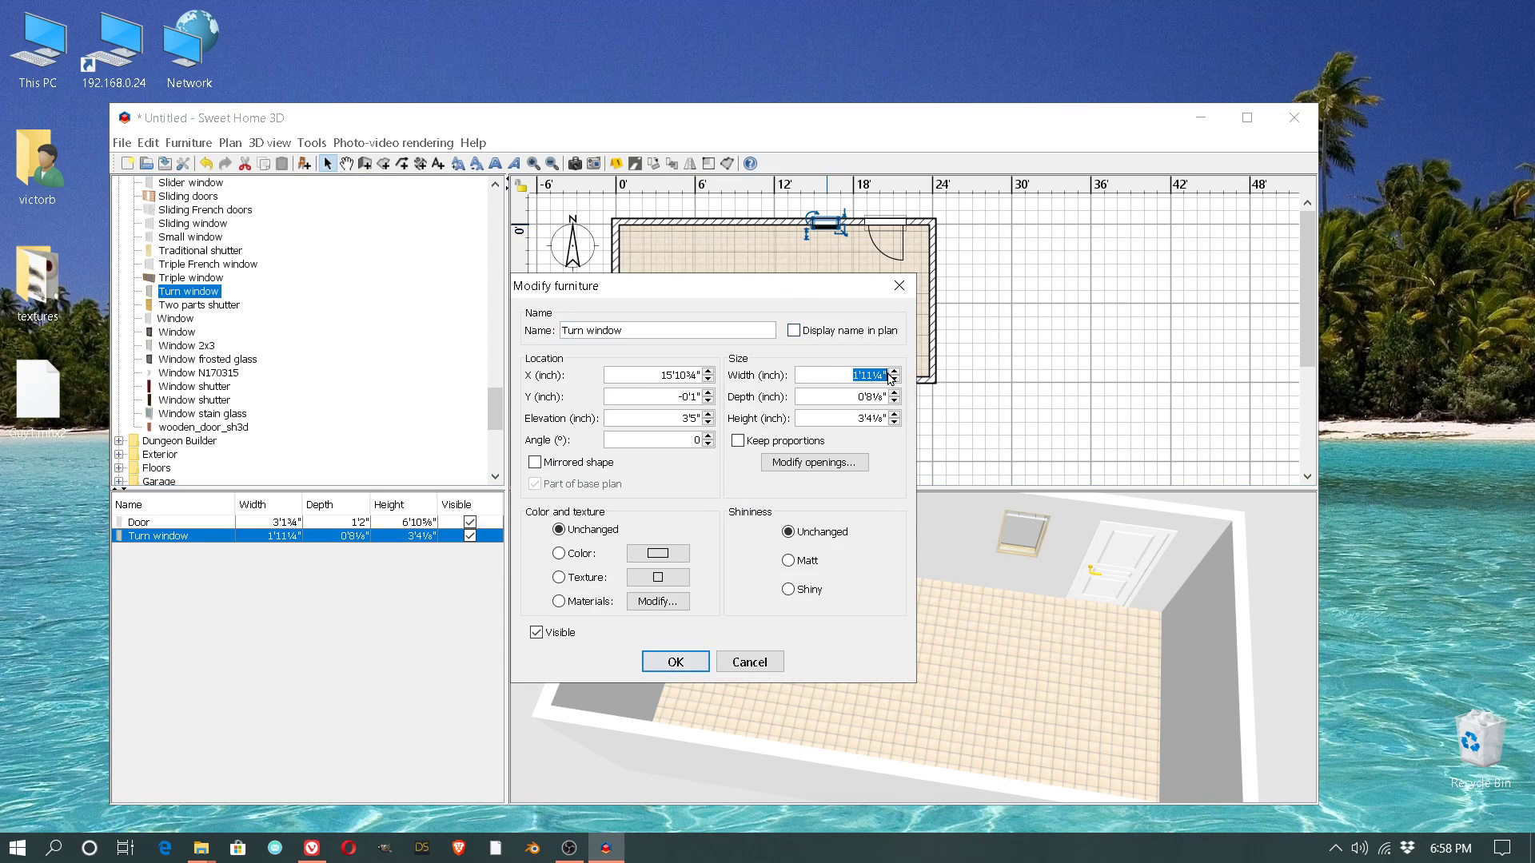
text(3')
click(680, 662)
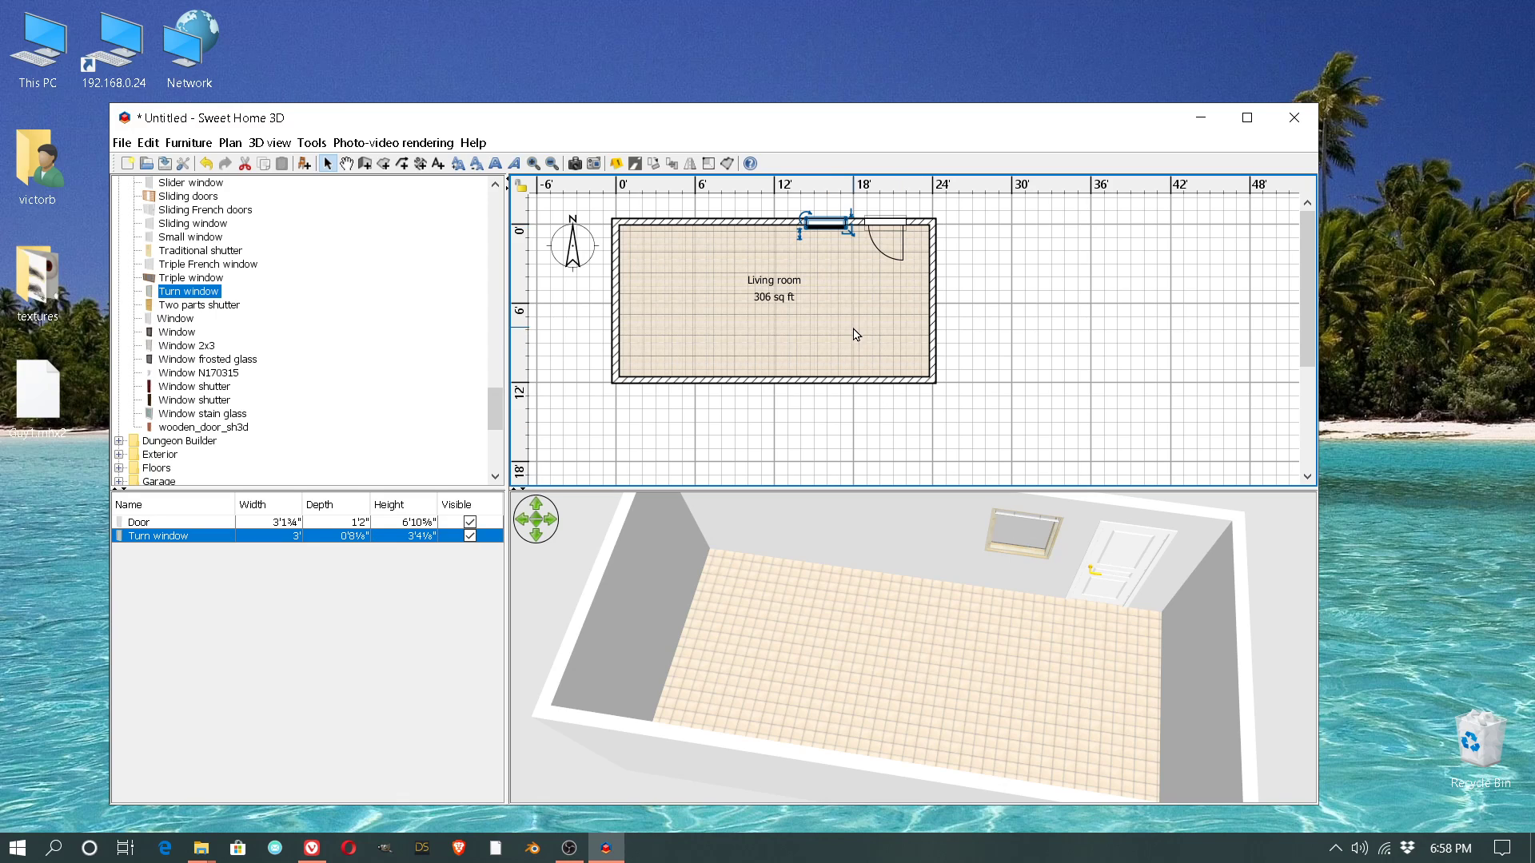
Step: Place the third standing Male figure from the Characters category inside the room, in front of the window
scroll(281, 326, up, 20)
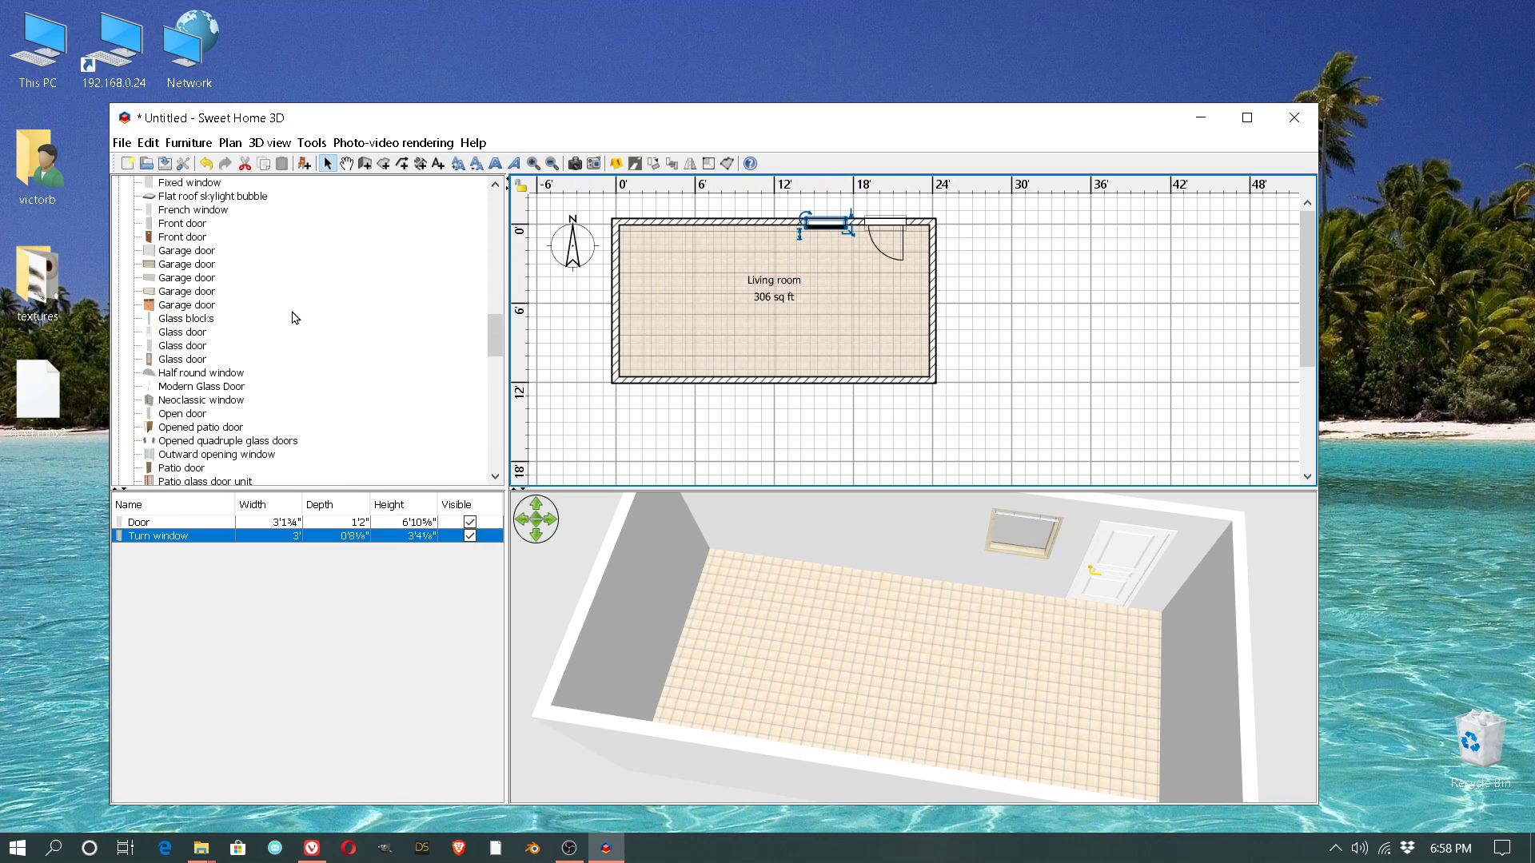
scroll(295, 317, up, 6)
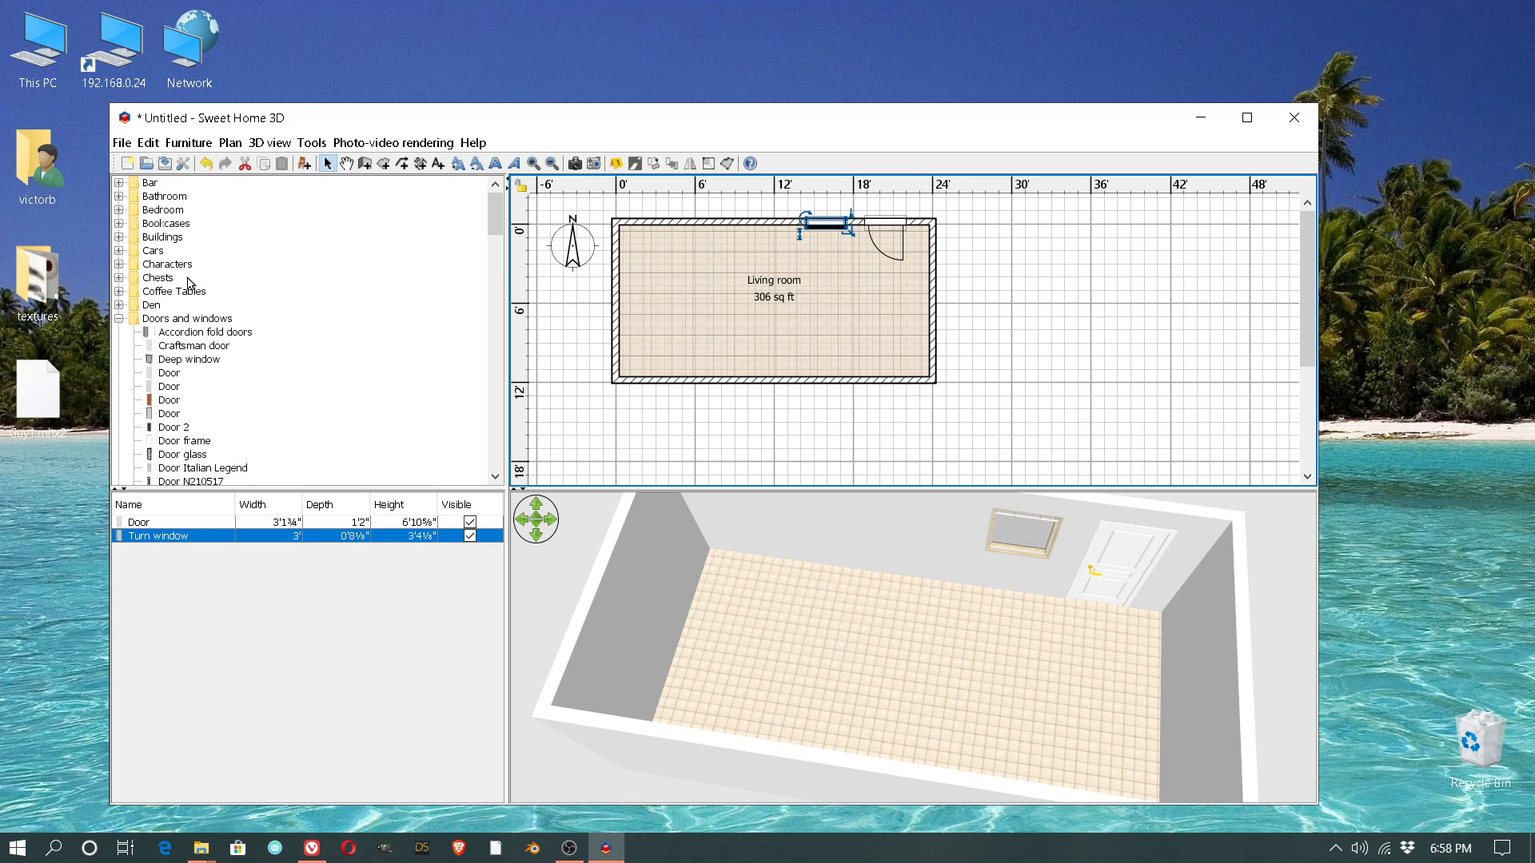
click(119, 265)
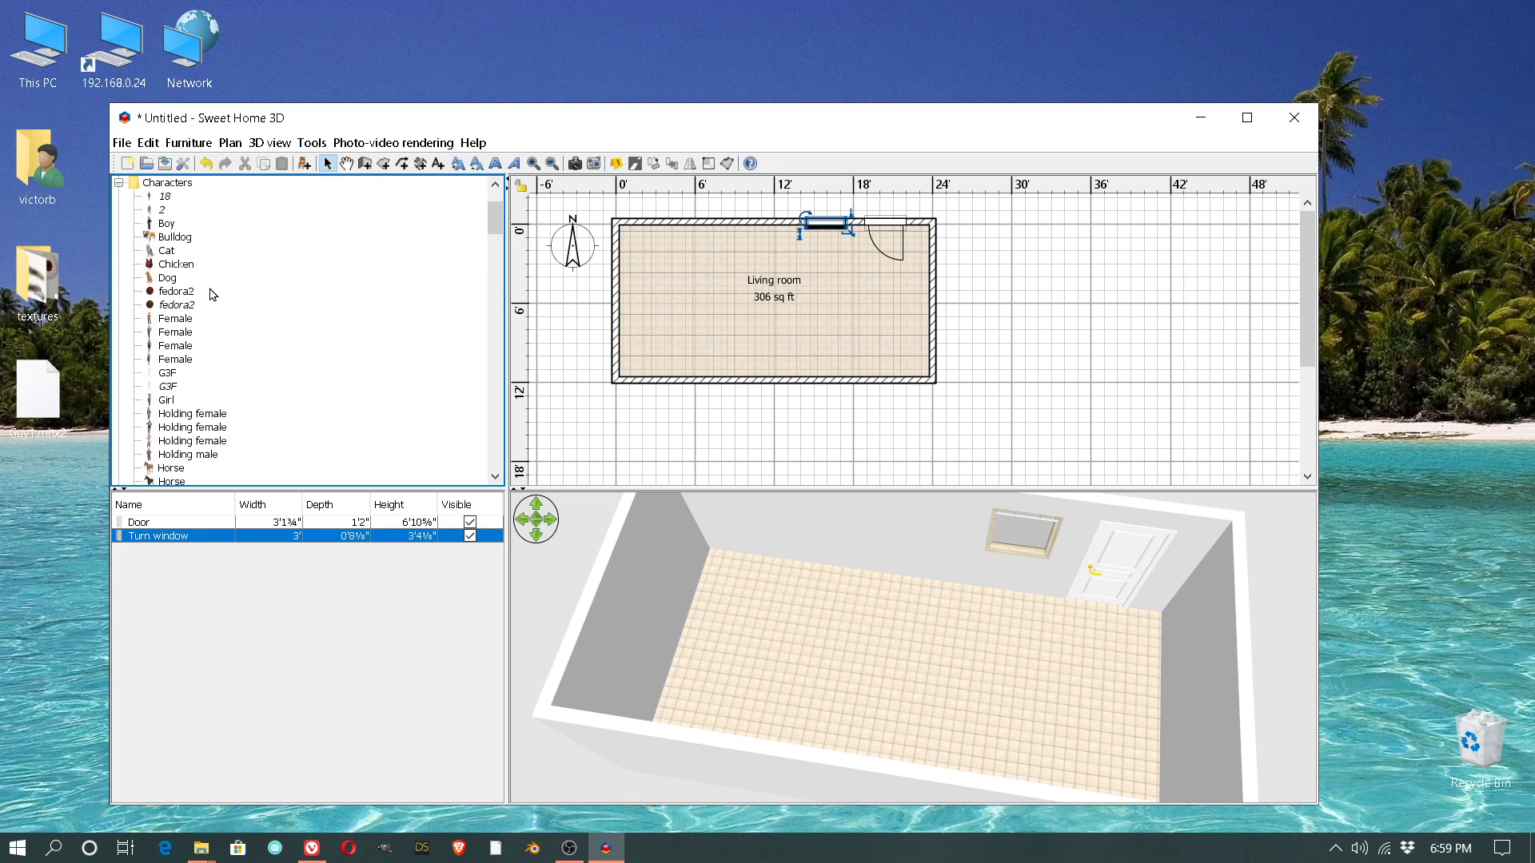
scroll(213, 276, down, 10)
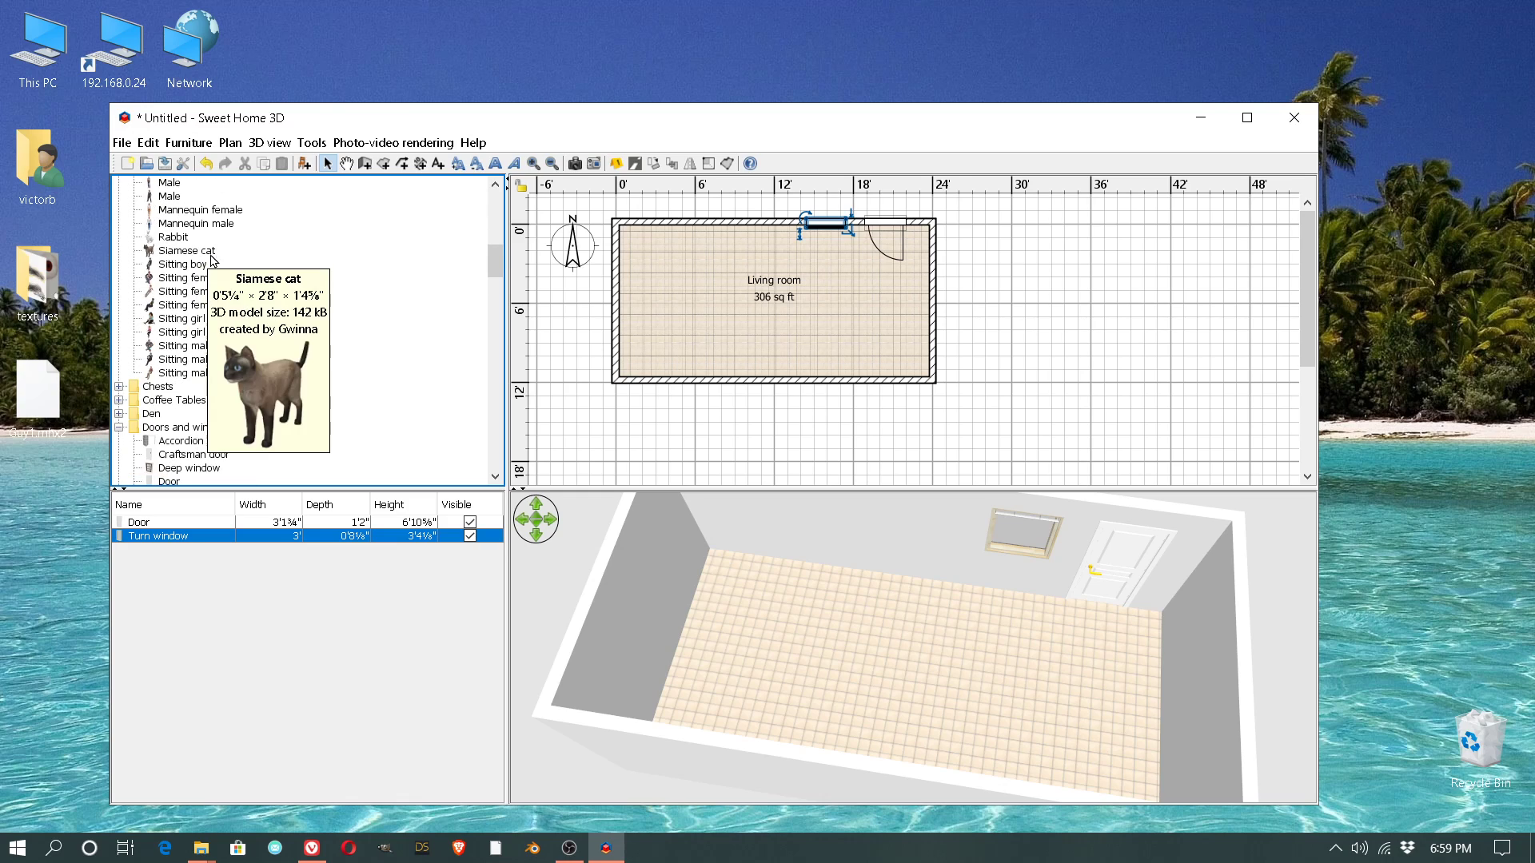
scroll(207, 272, up, 3)
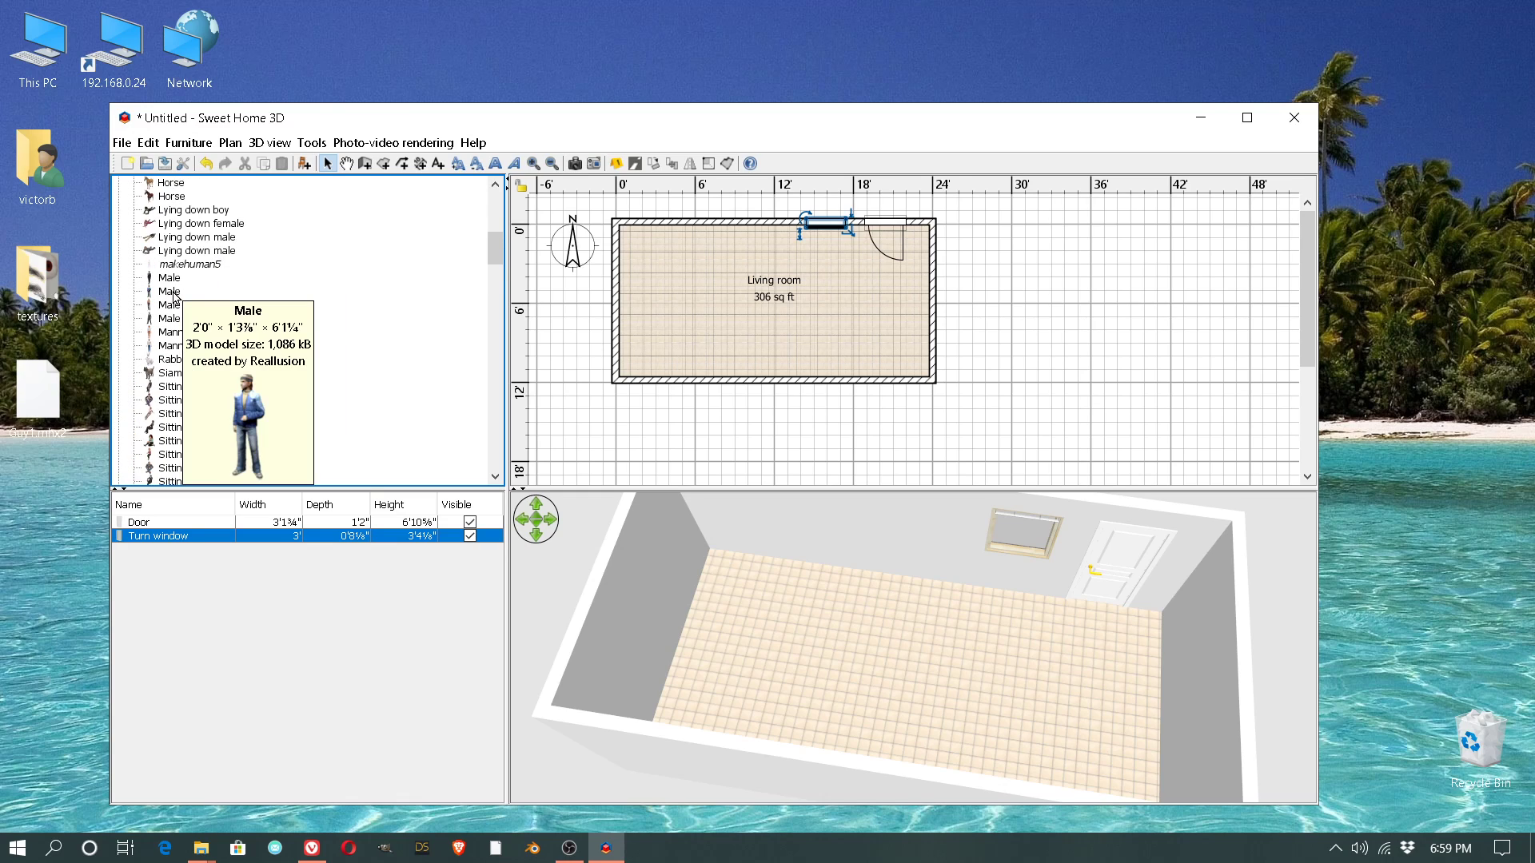
drag(170, 309, 827, 243)
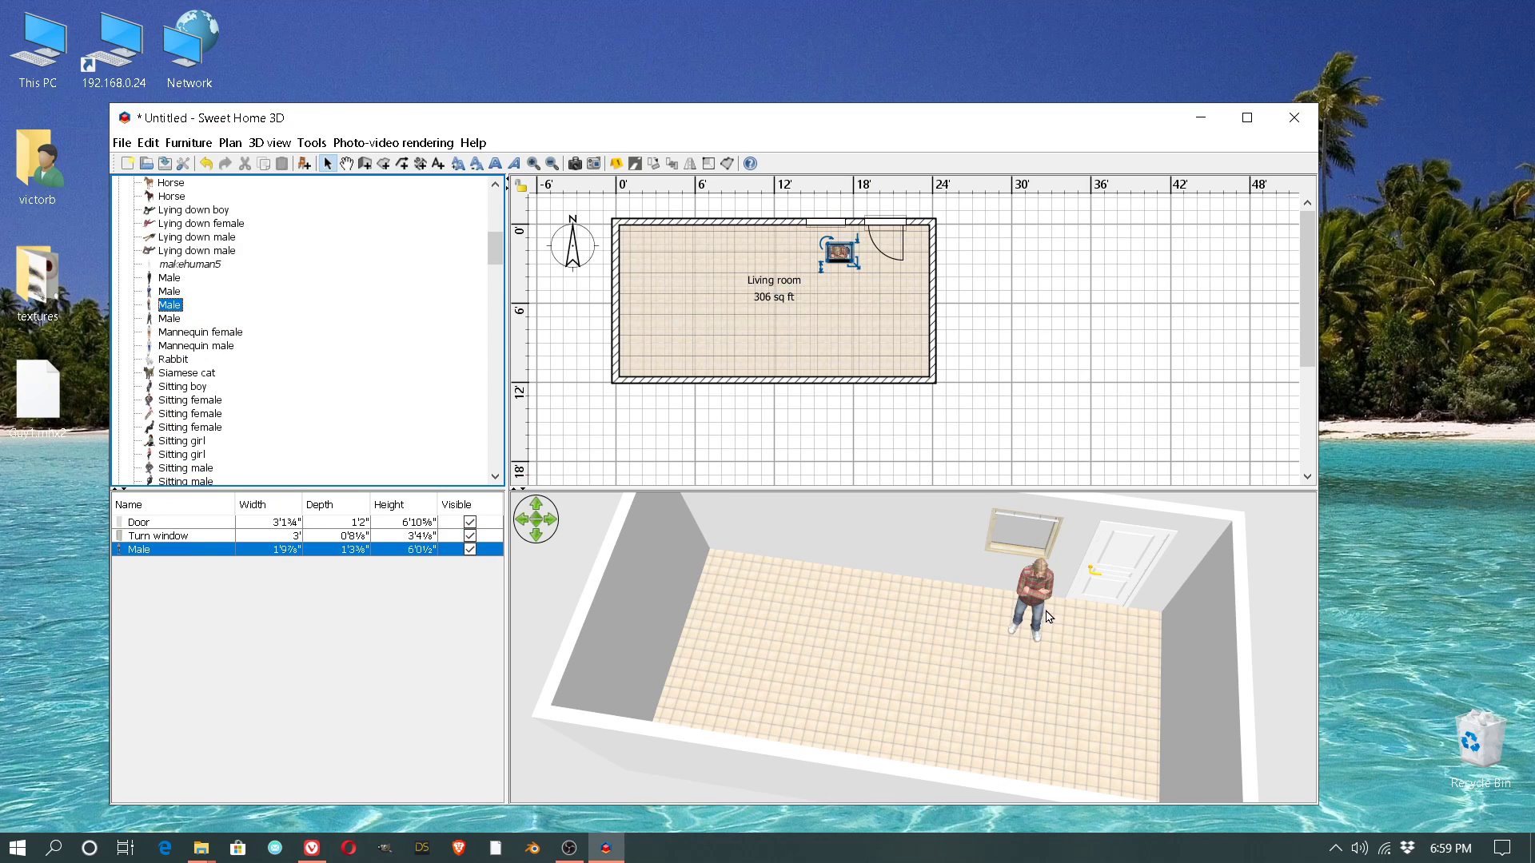
drag(1005, 639, 1026, 563)
Step: Place the first Sofa from the Living room category against the west wall, facing into the room, and review its properties
scroll(364, 278, up, 10)
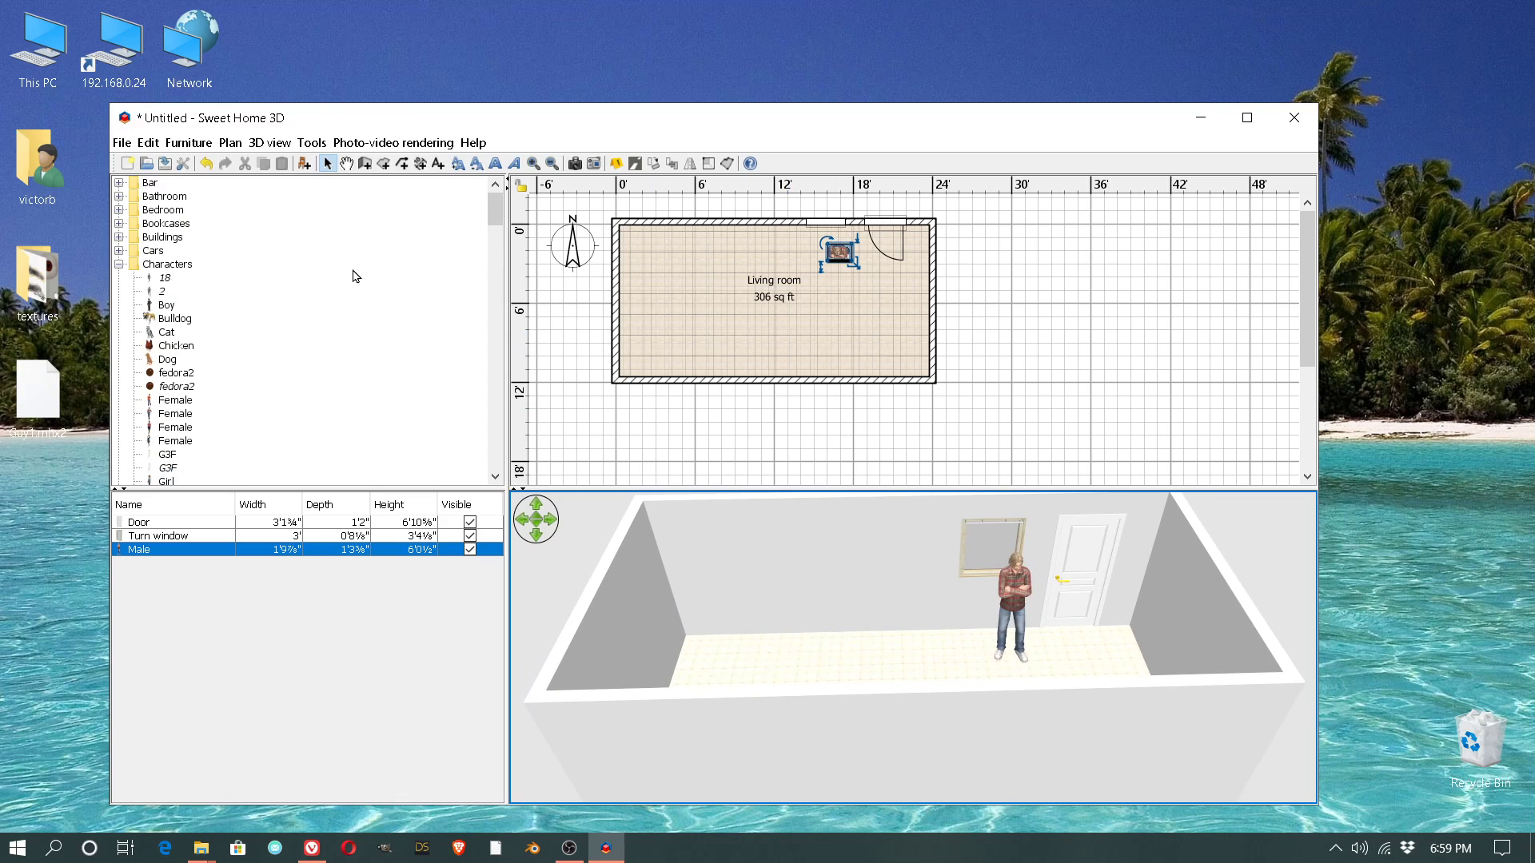
click(120, 265)
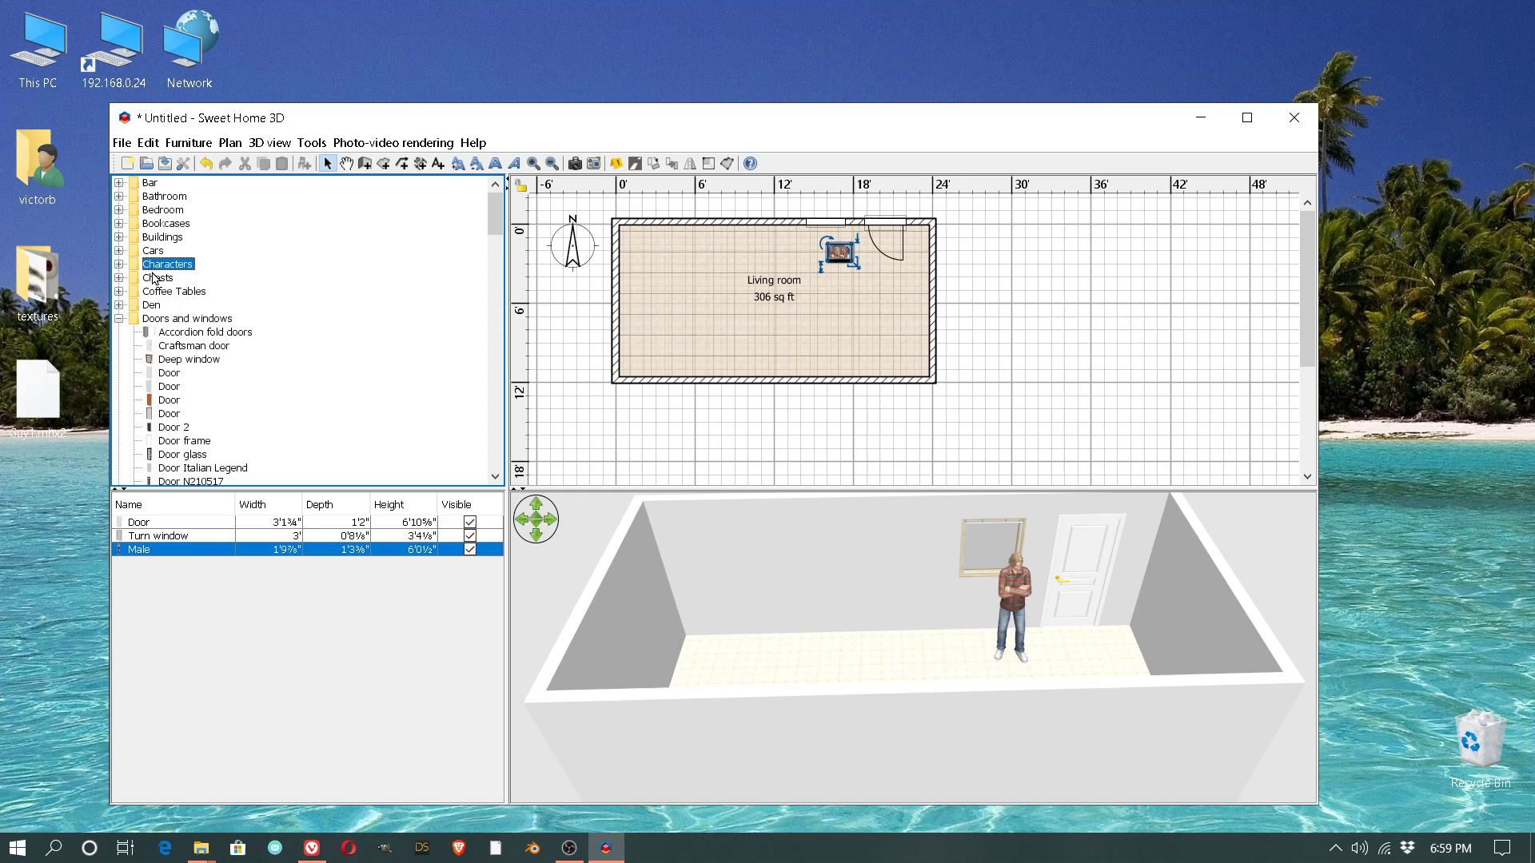
click(120, 320)
scroll(267, 342, down, 4)
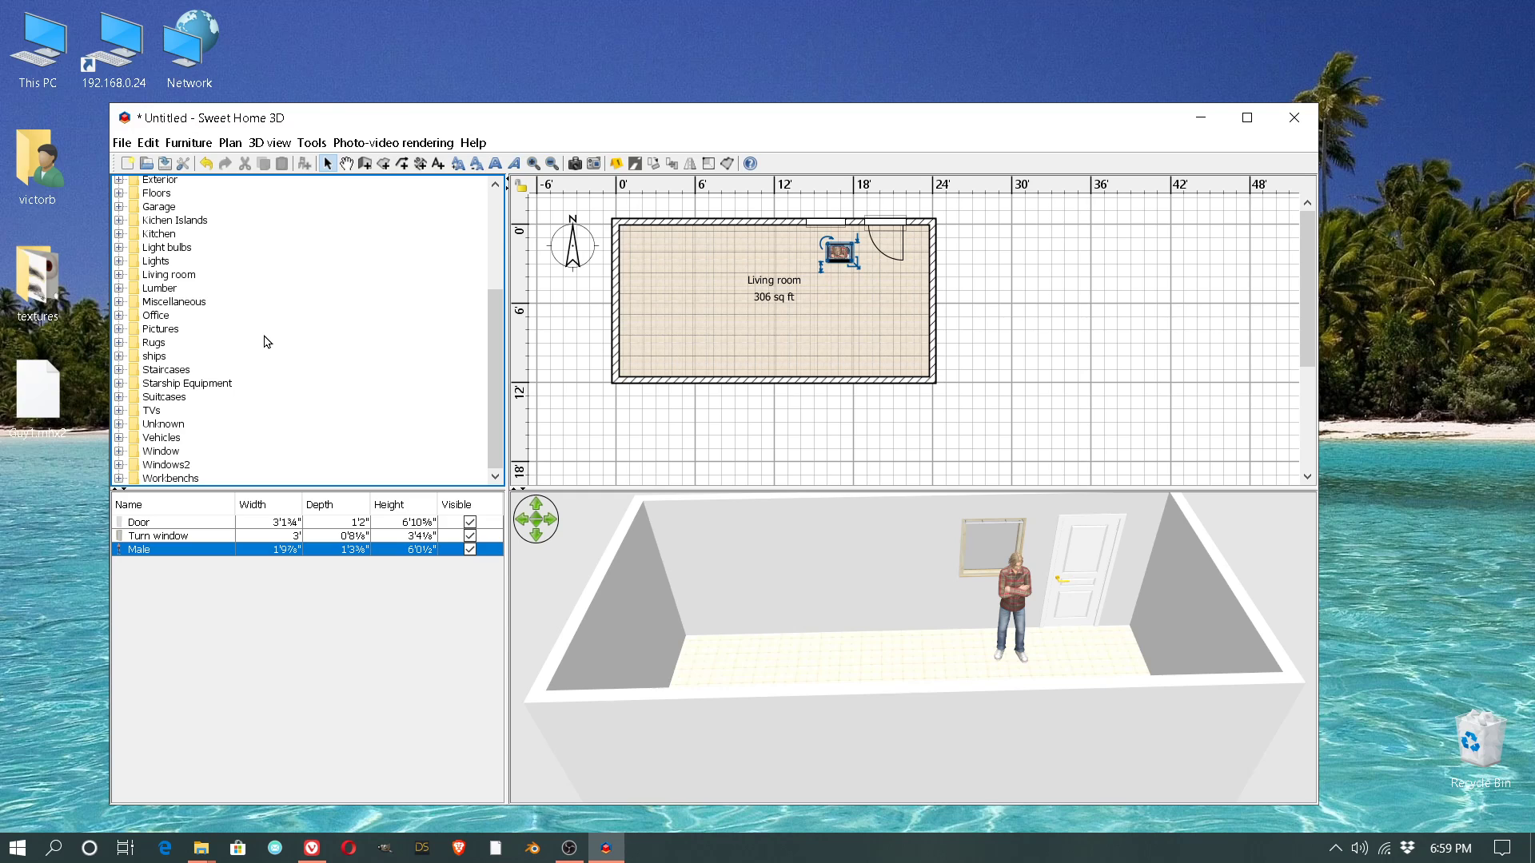
click(118, 275)
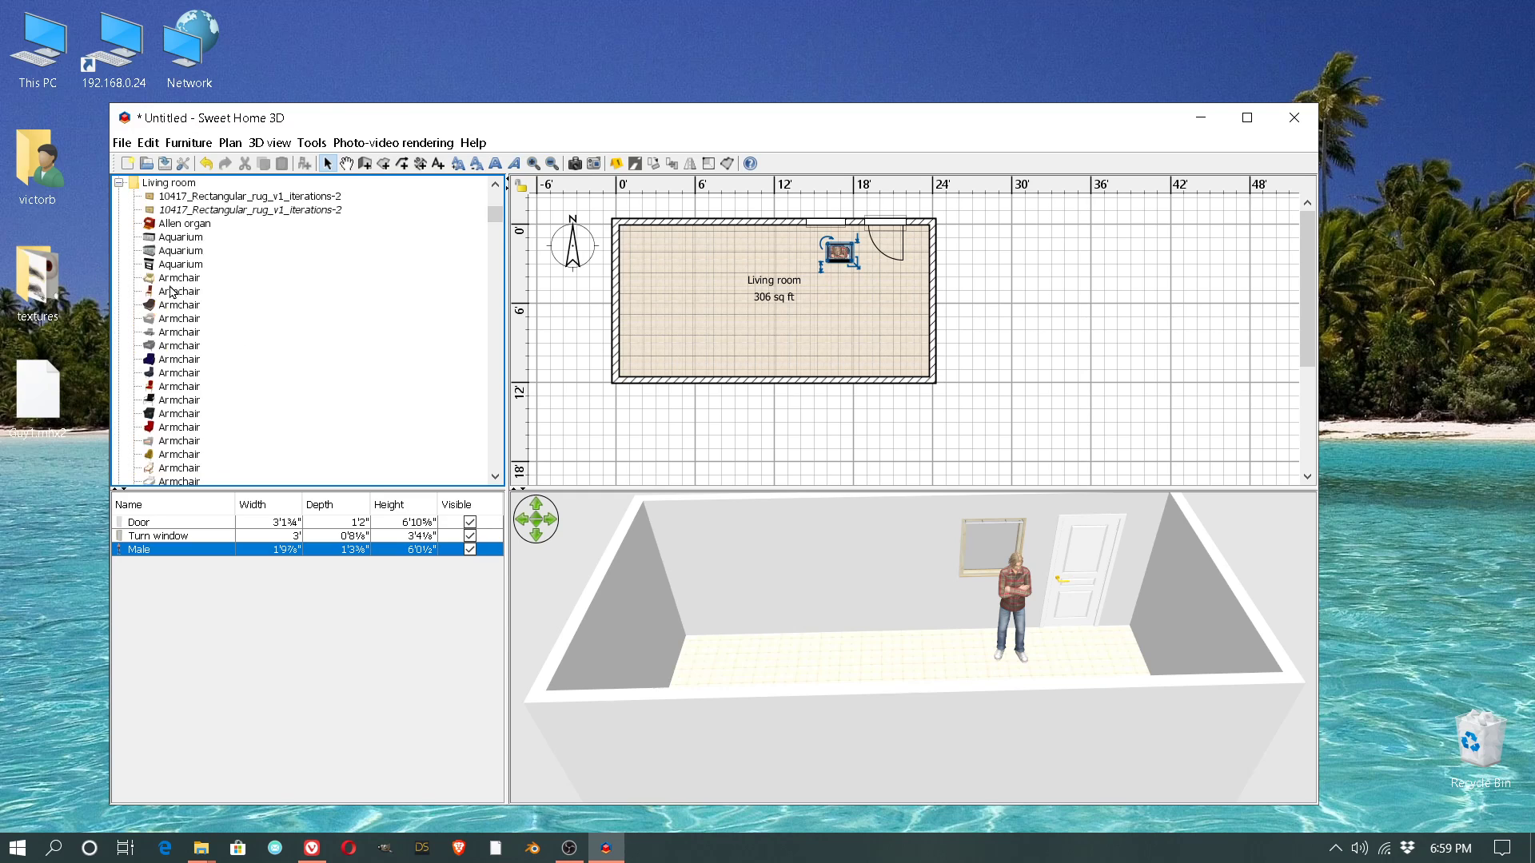
scroll(320, 326, down, 20)
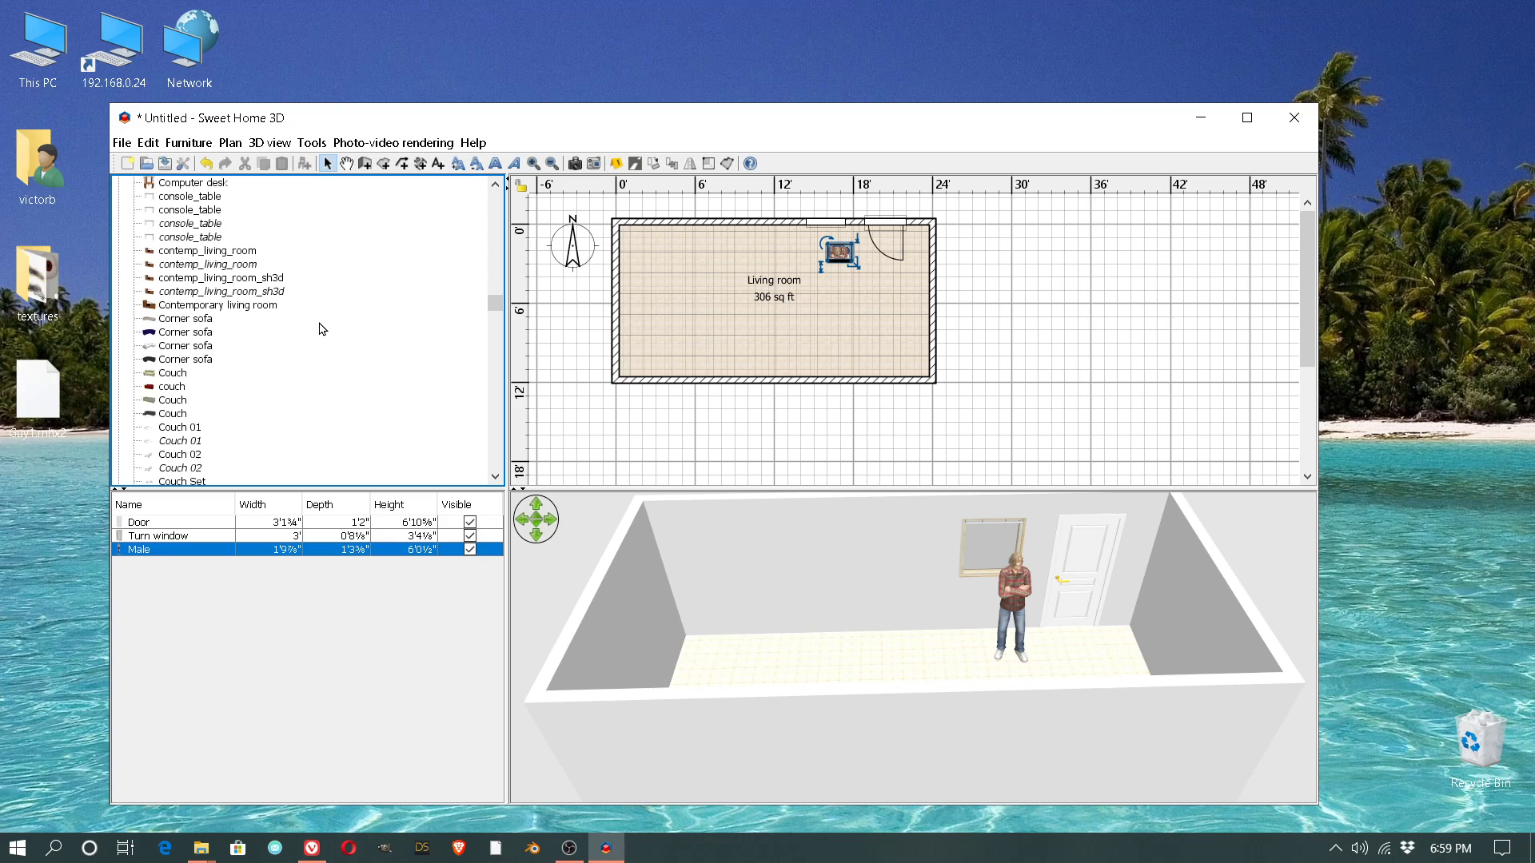
scroll(320, 326, up, 3)
scroll(258, 334, down, 5)
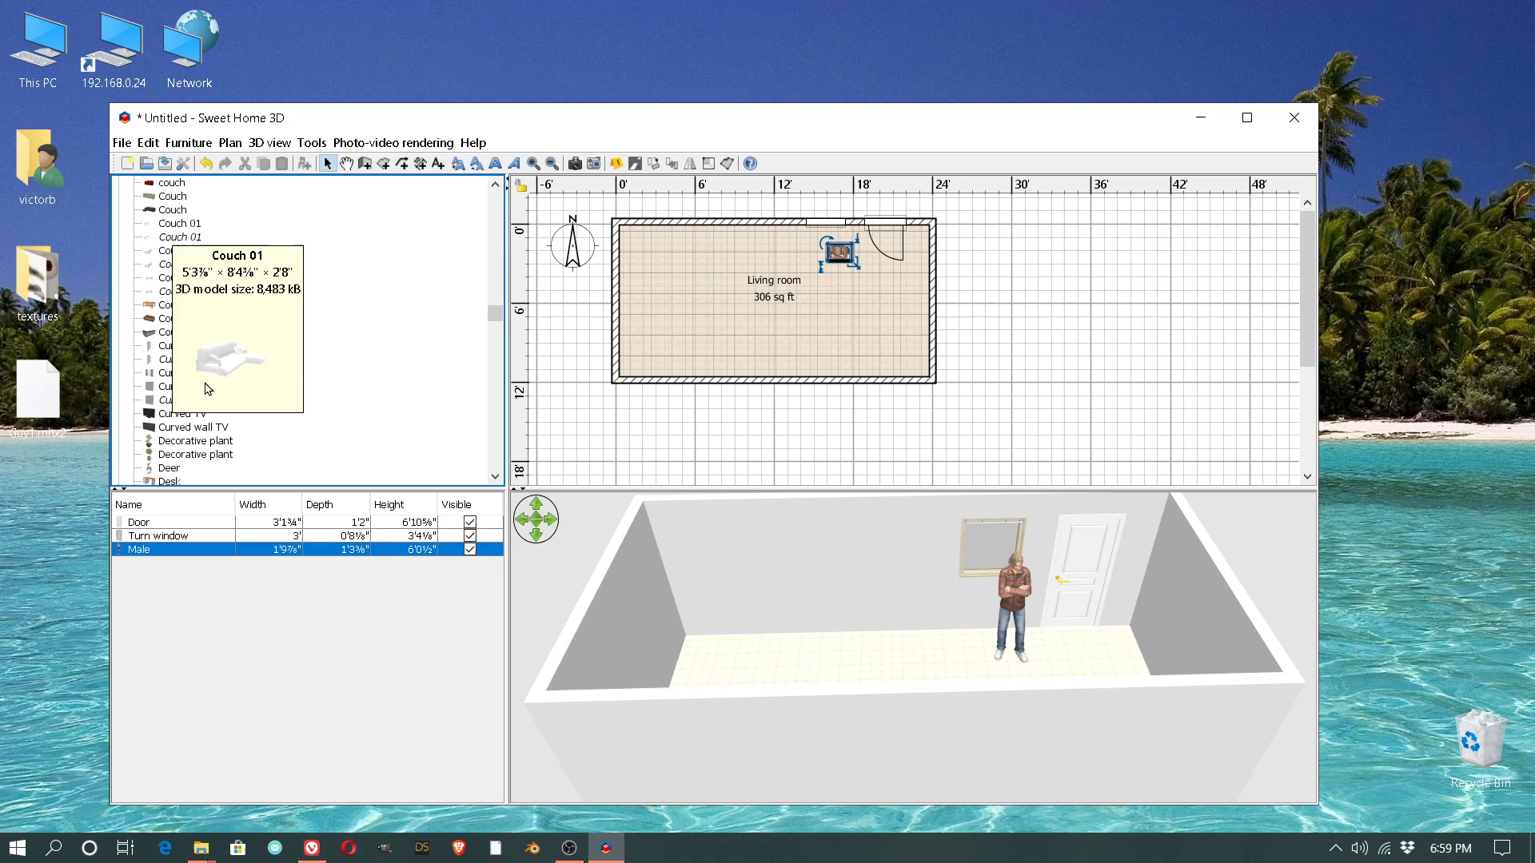
scroll(216, 360, down, 20)
scroll(217, 364, down, 20)
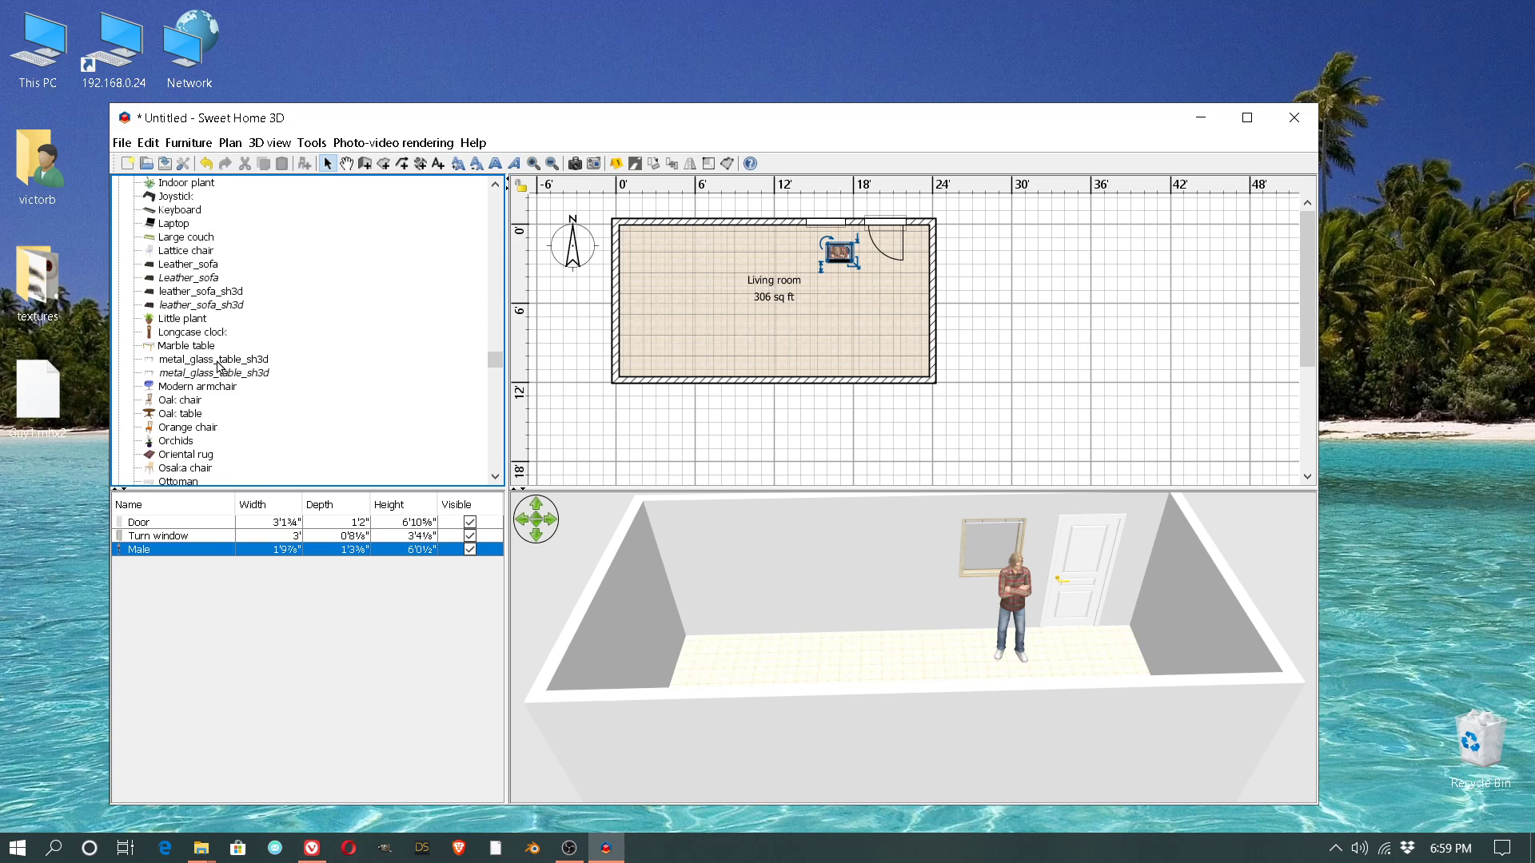
scroll(220, 363, down, 6)
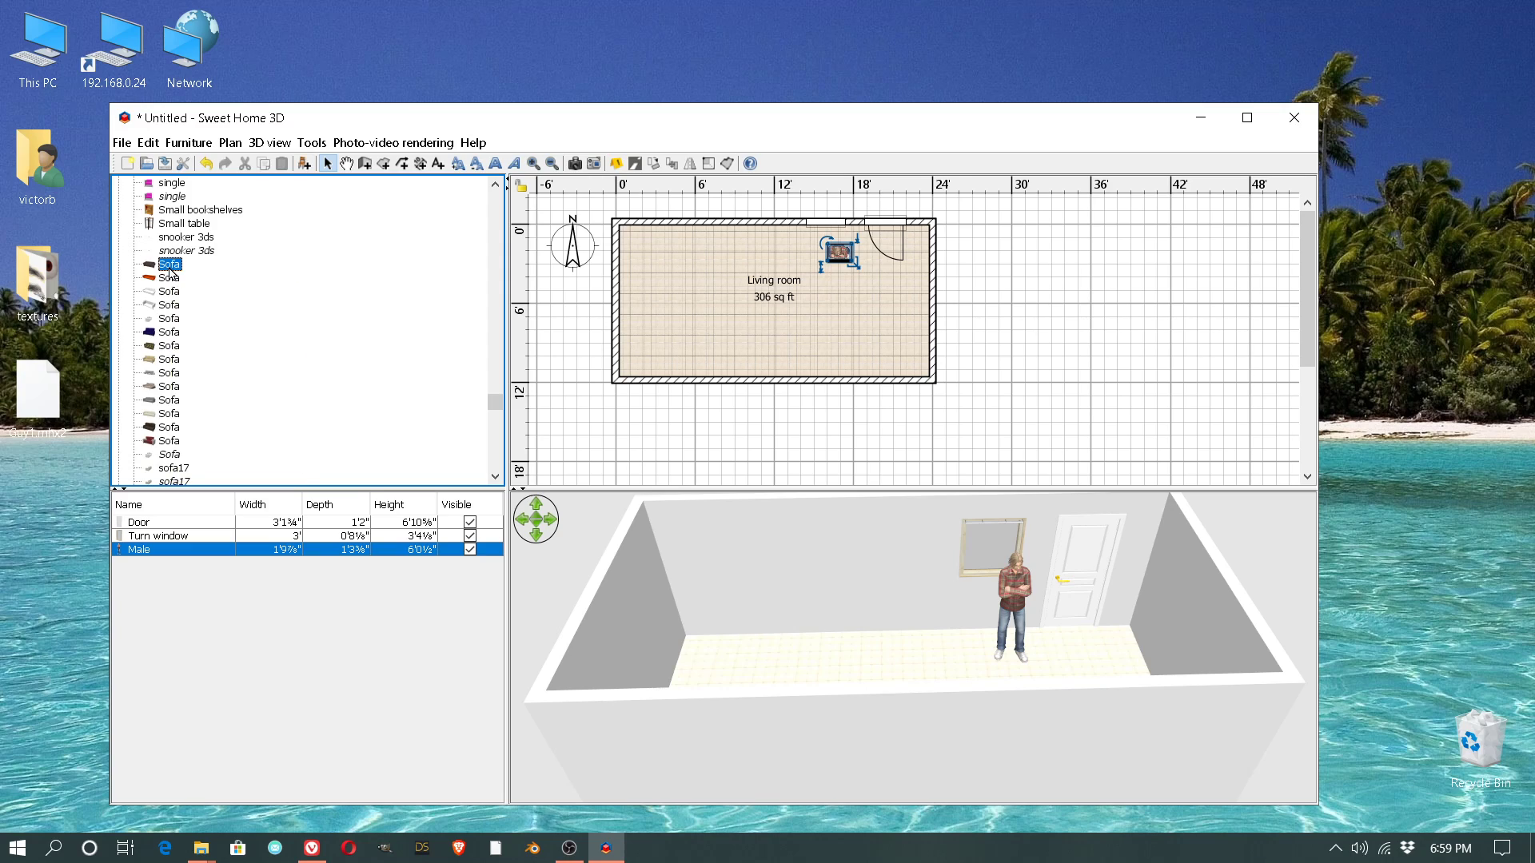
drag(170, 270, 640, 299)
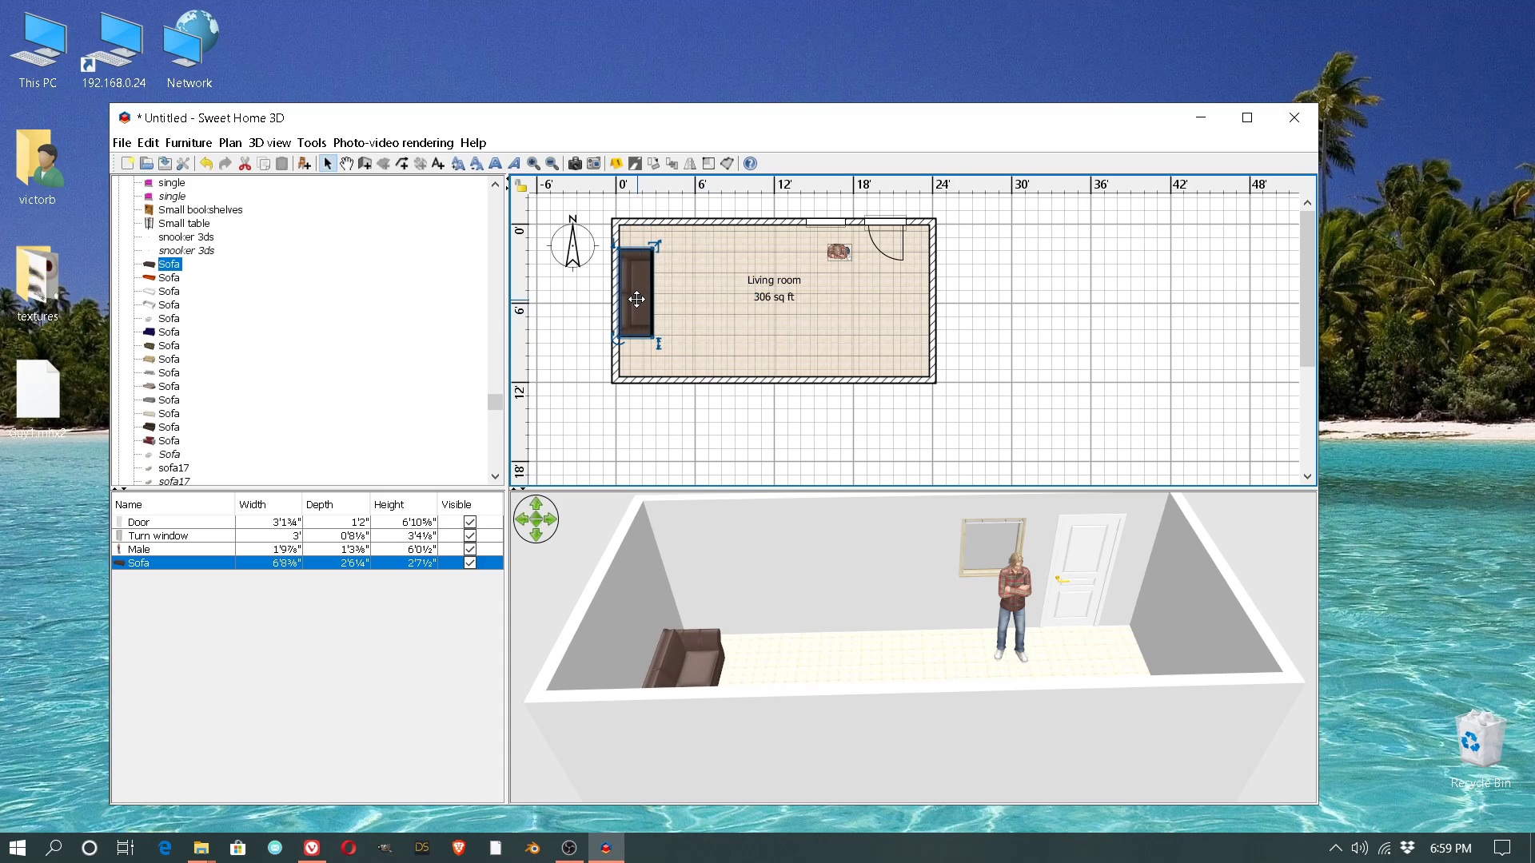
double_click(640, 299)
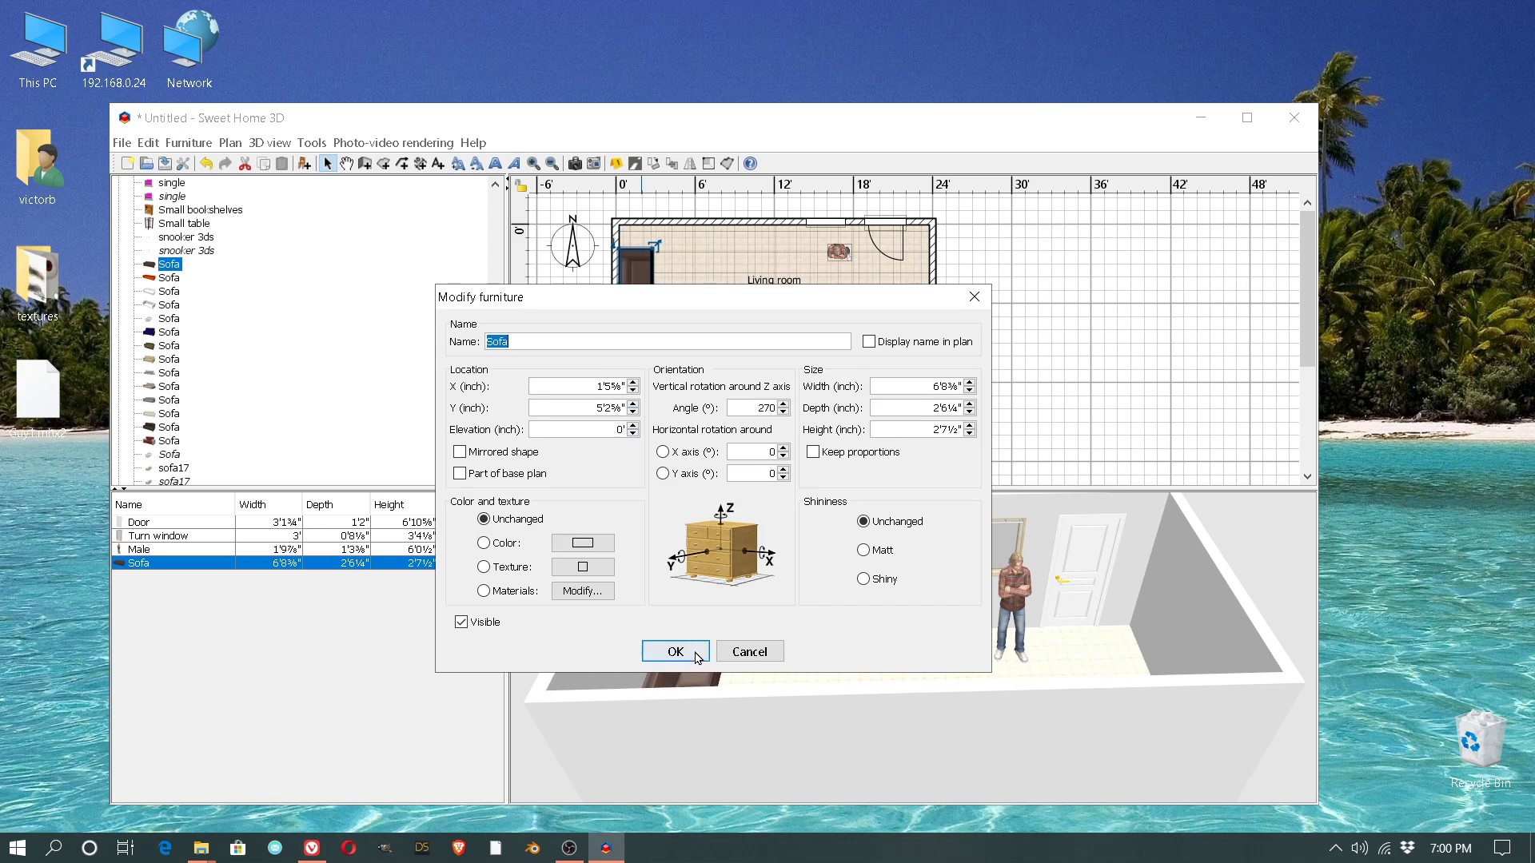
click(683, 653)
Step: Accept the sofa's properties and enlarge the 3D view so the whole room is framed
drag(1046, 552, 1019, 563)
drag(999, 489, 991, 350)
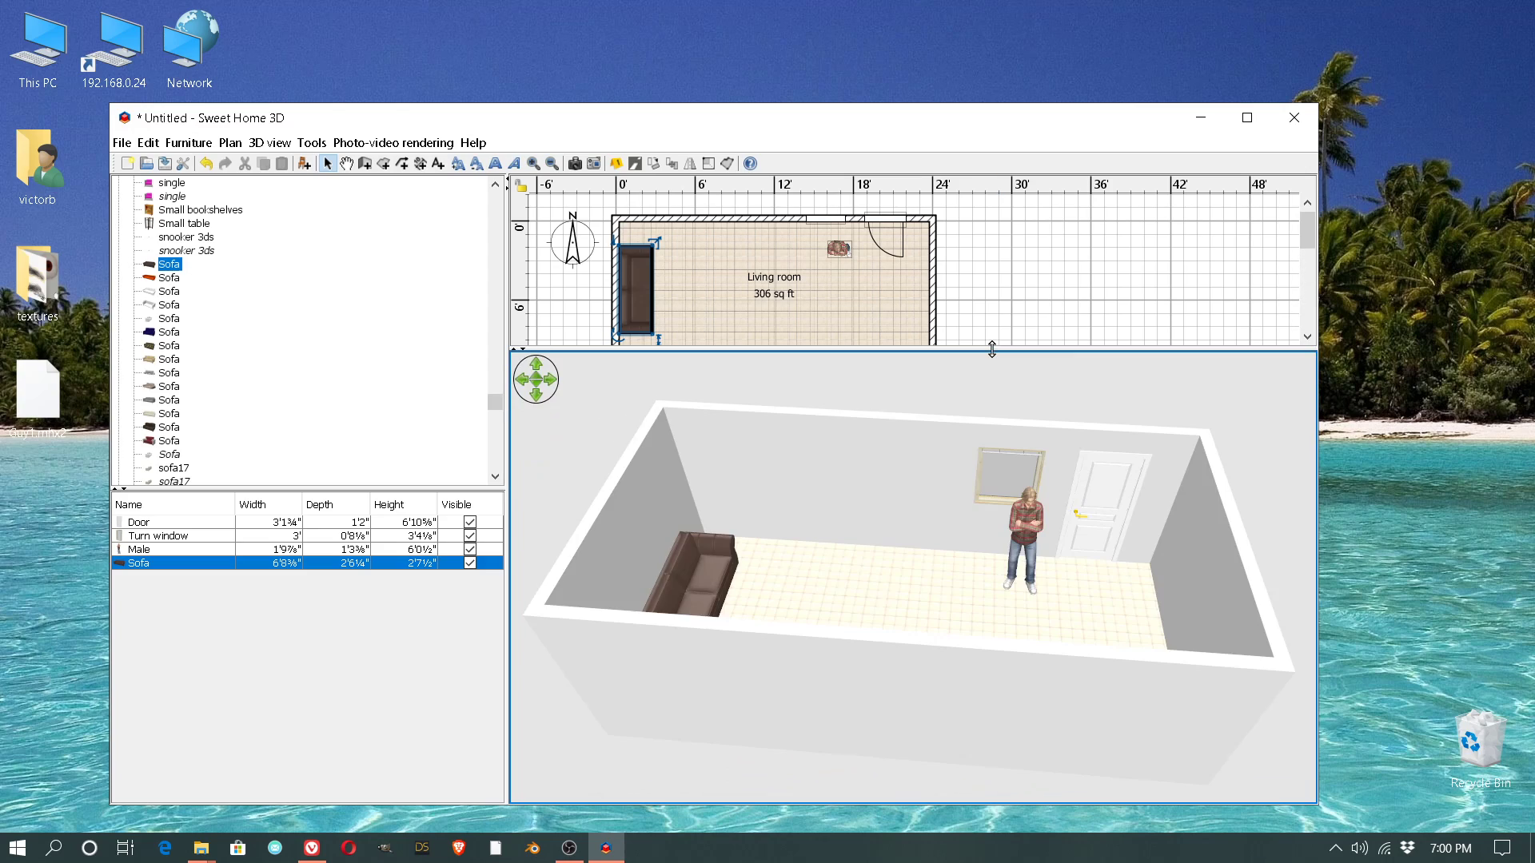
mouse_move(955, 501)
mouse_down()
mouse_move(942, 478)
mouse_move(953, 498)
mouse_up()
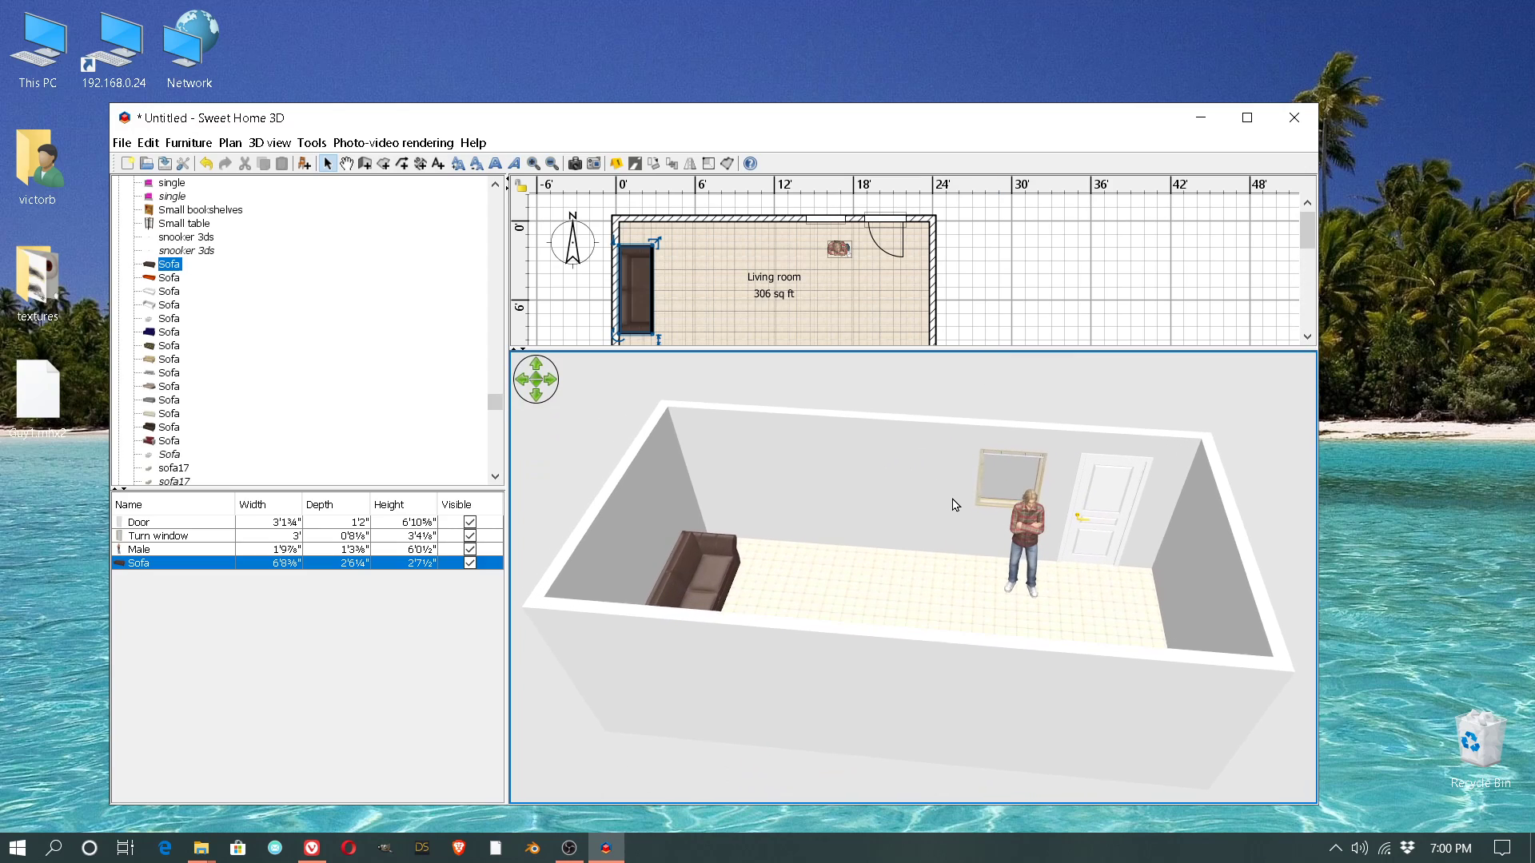
Step: Start a simple photo rendering and set its size to 1,024 by 1,024 pixels without applying proportions
click(397, 145)
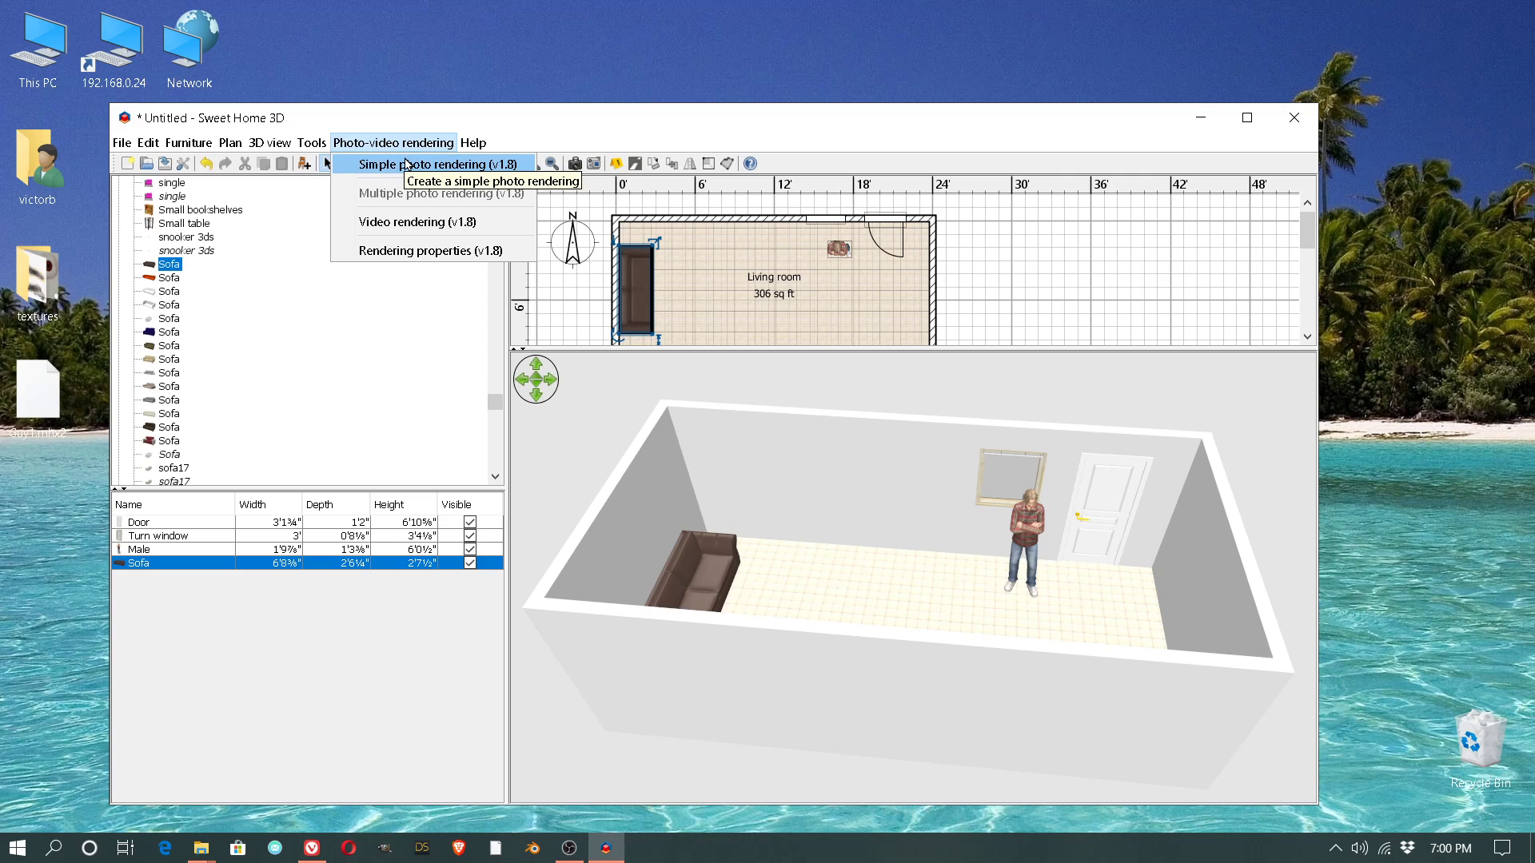
click(406, 164)
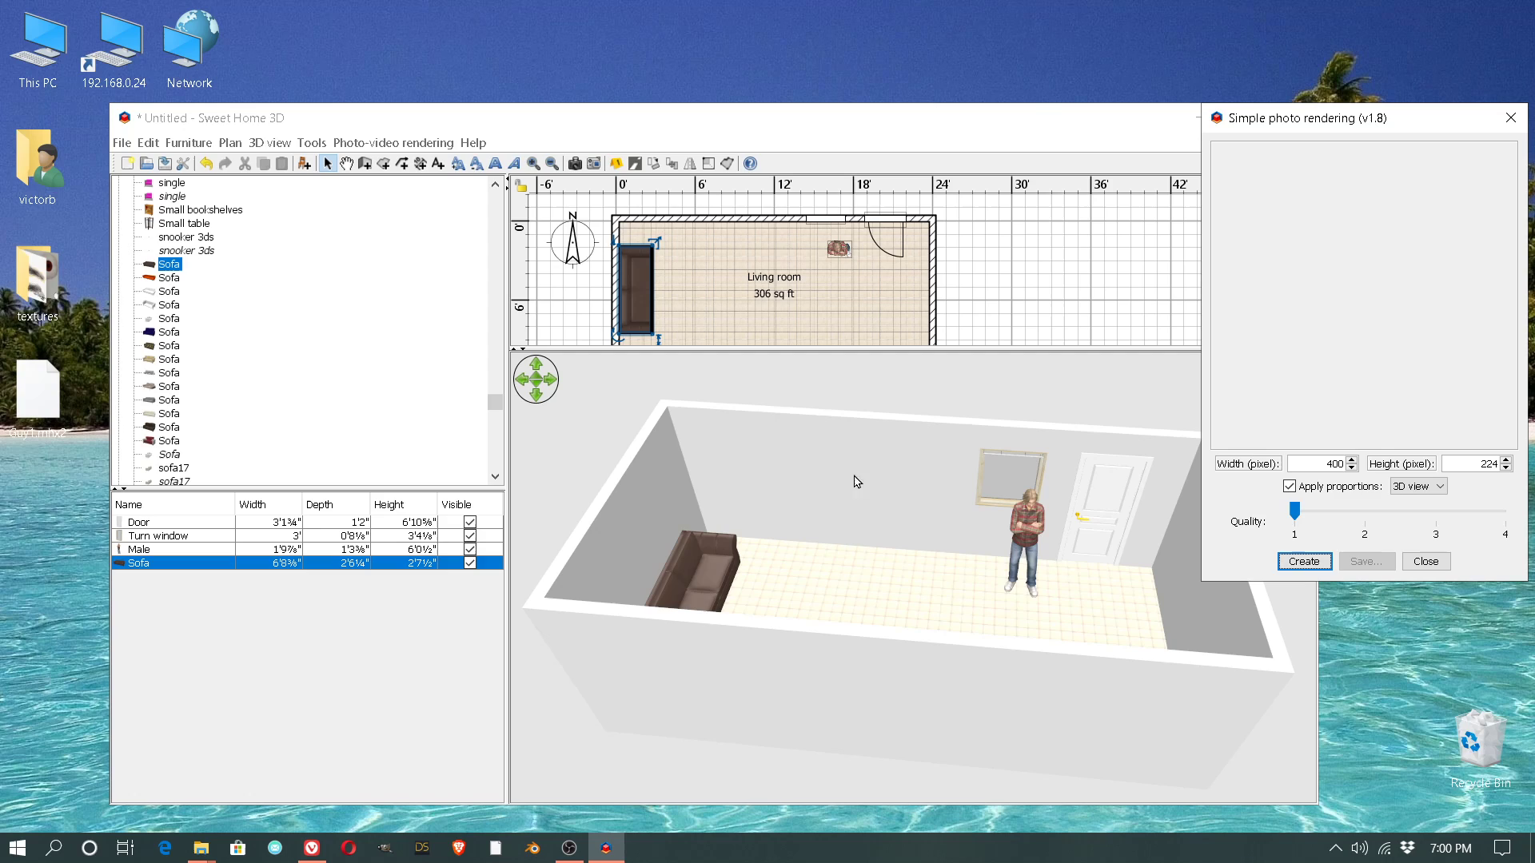
drag(1428, 127, 900, 182)
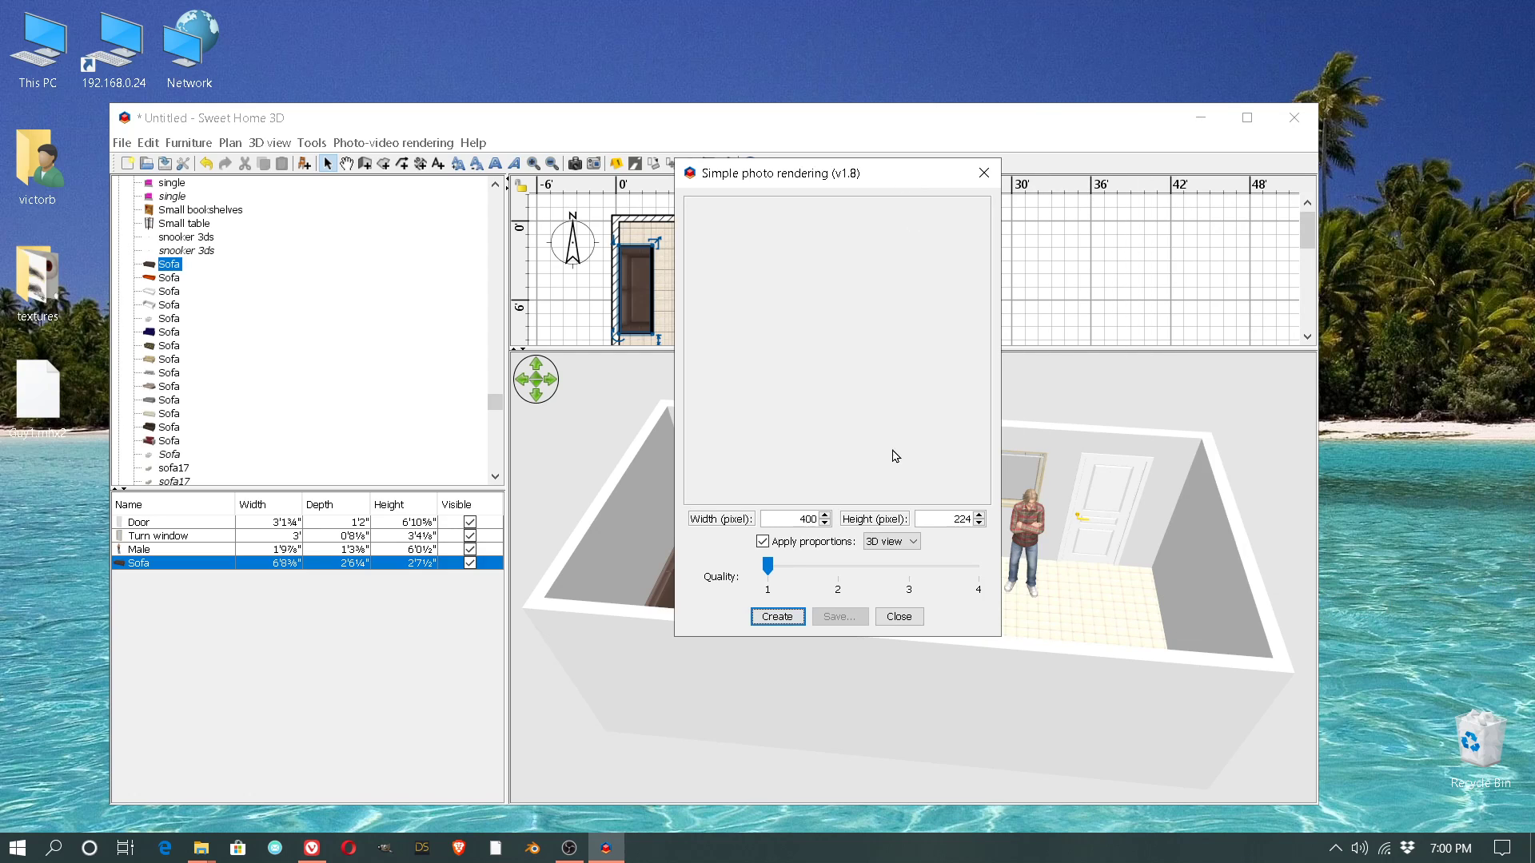
double_click(806, 520)
text(1024)
click(762, 541)
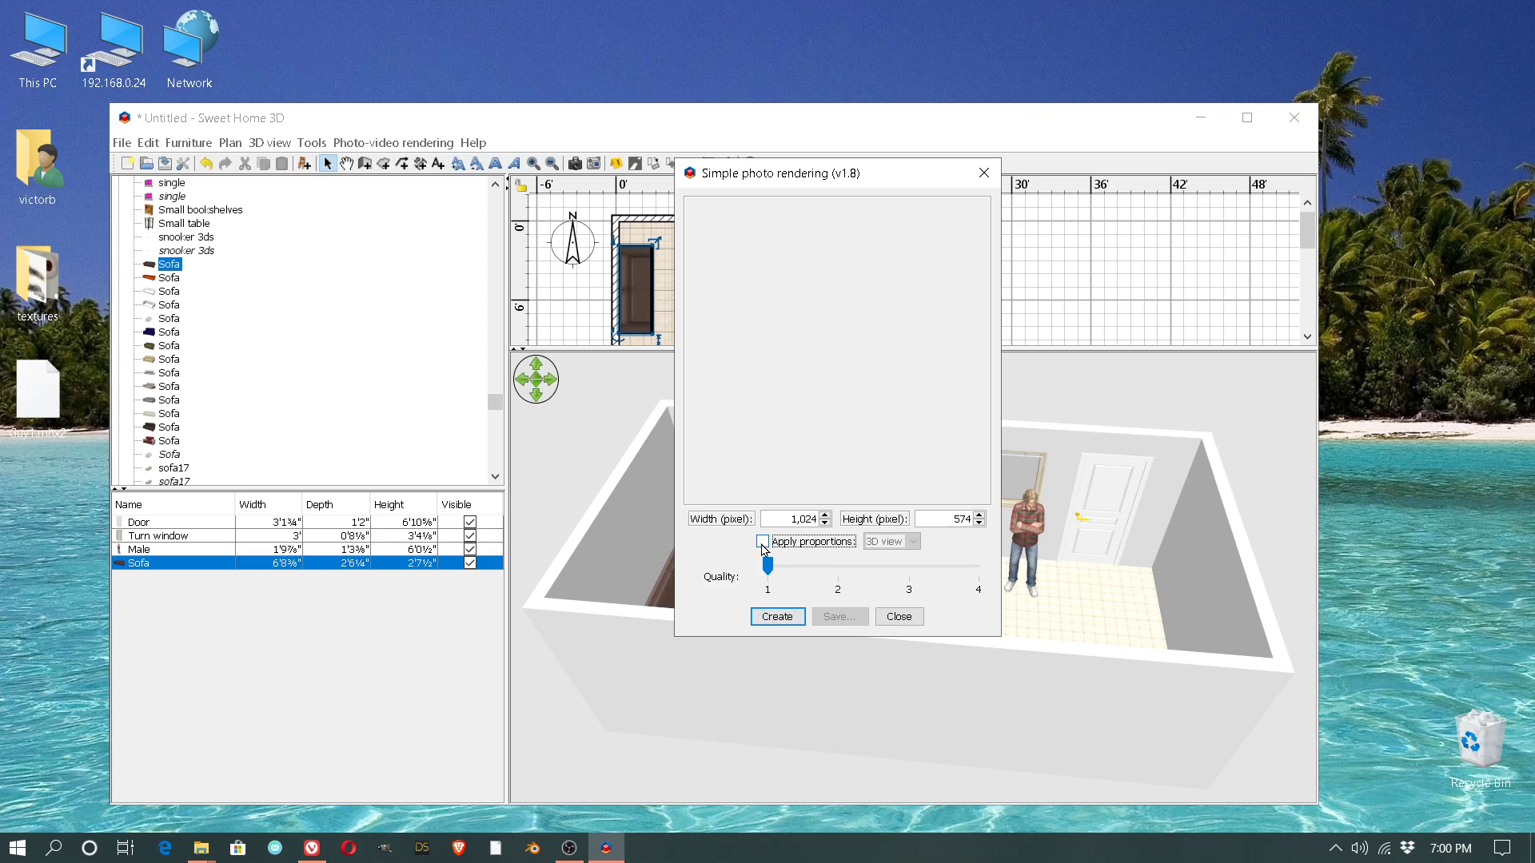
double_click(953, 521)
text(1,024)
key(Tab)
Step: Set the rendering quality to 2 and create the photo of the room
mouse_move(977, 583)
click(909, 567)
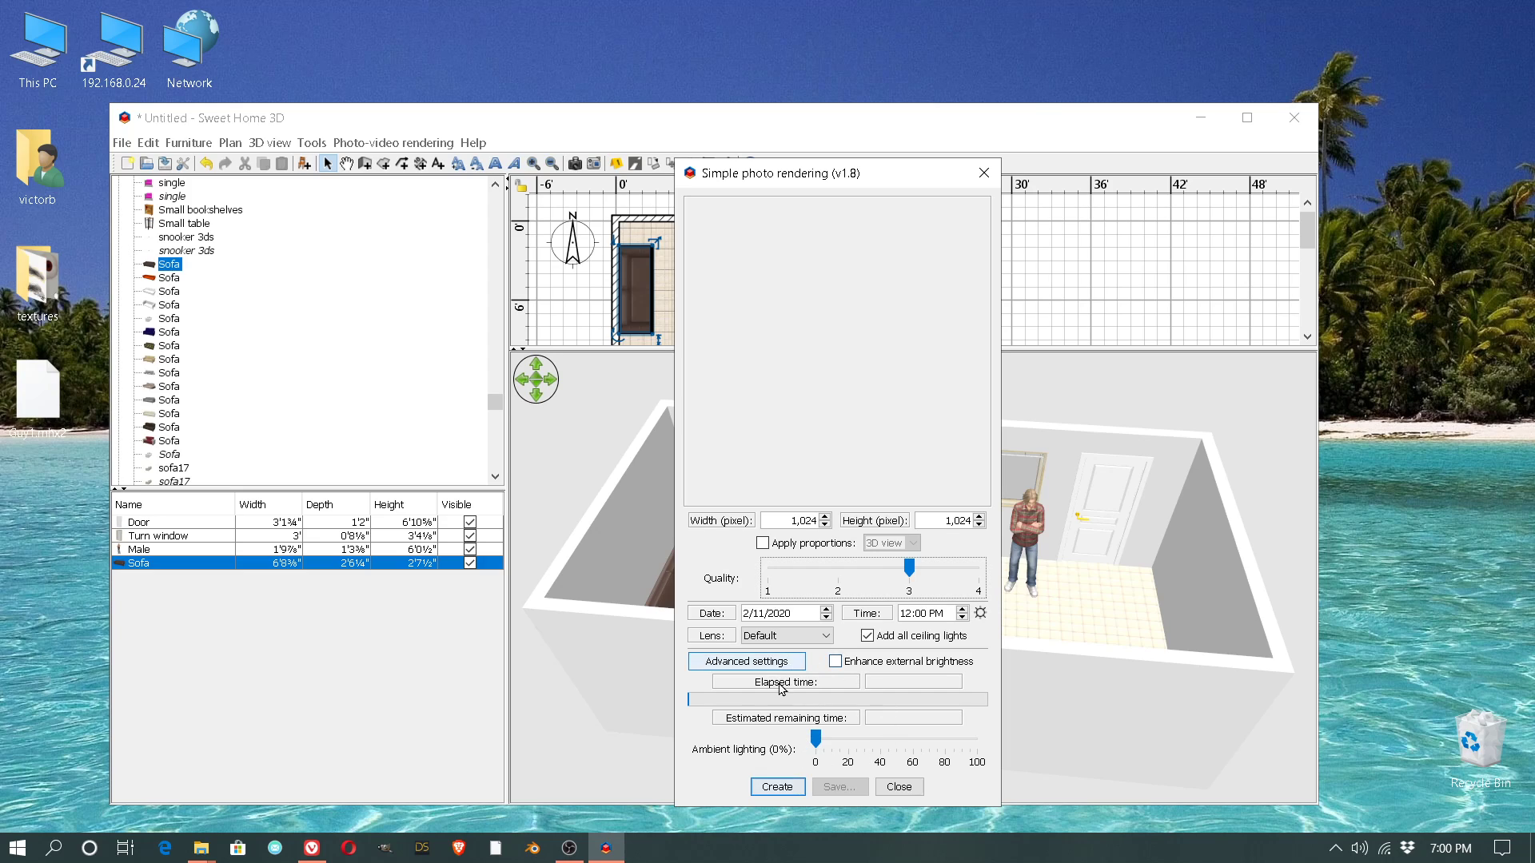
click(868, 575)
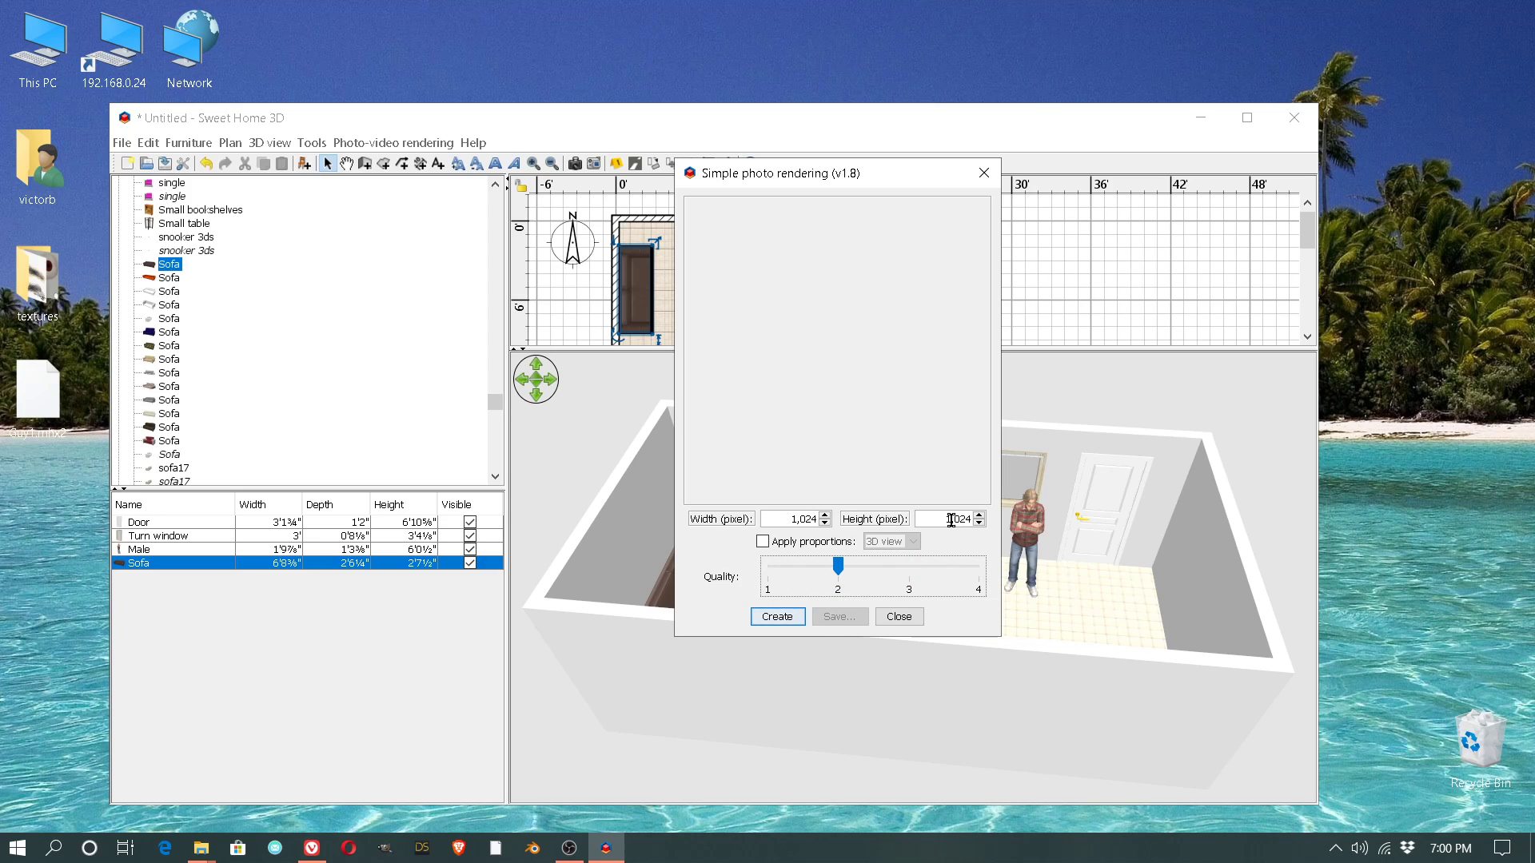
click(777, 616)
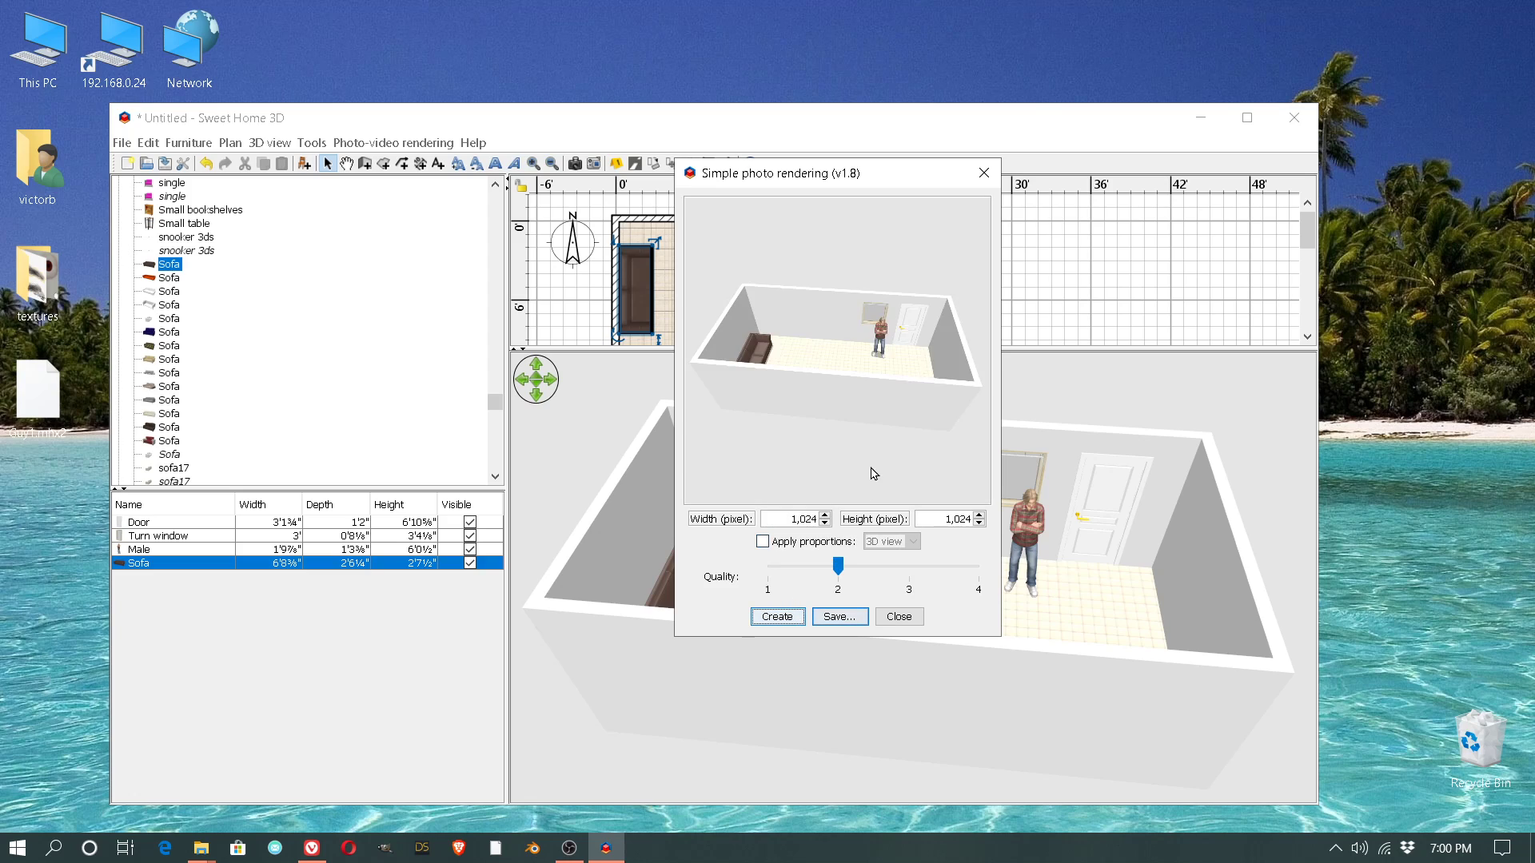
Step: Save the rendered photo to the Desktop as the PNG file room1 and close the rendering dialog
click(840, 616)
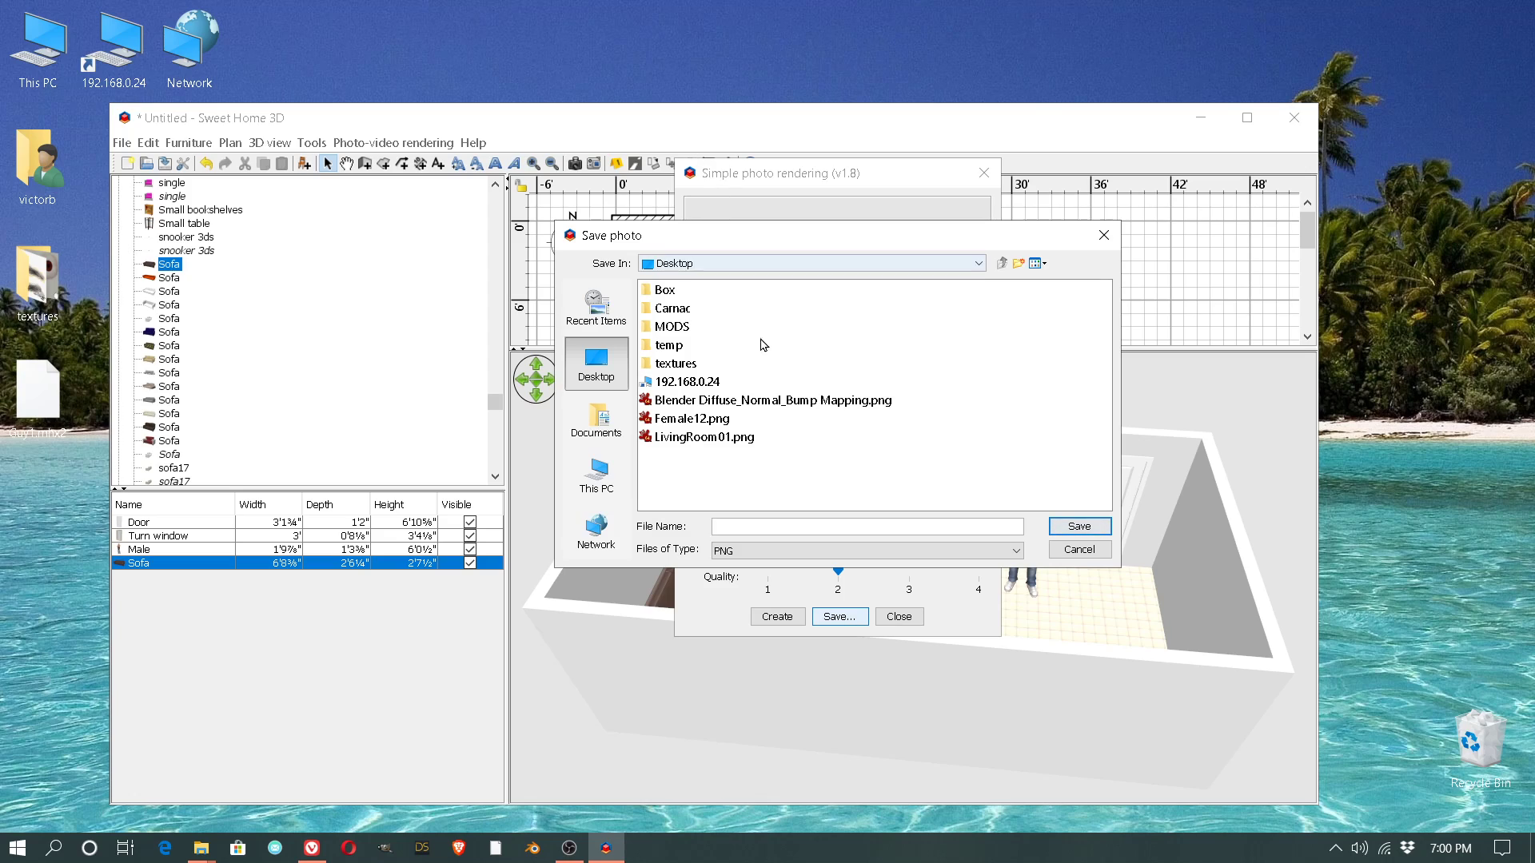
click(755, 527)
text(room1)
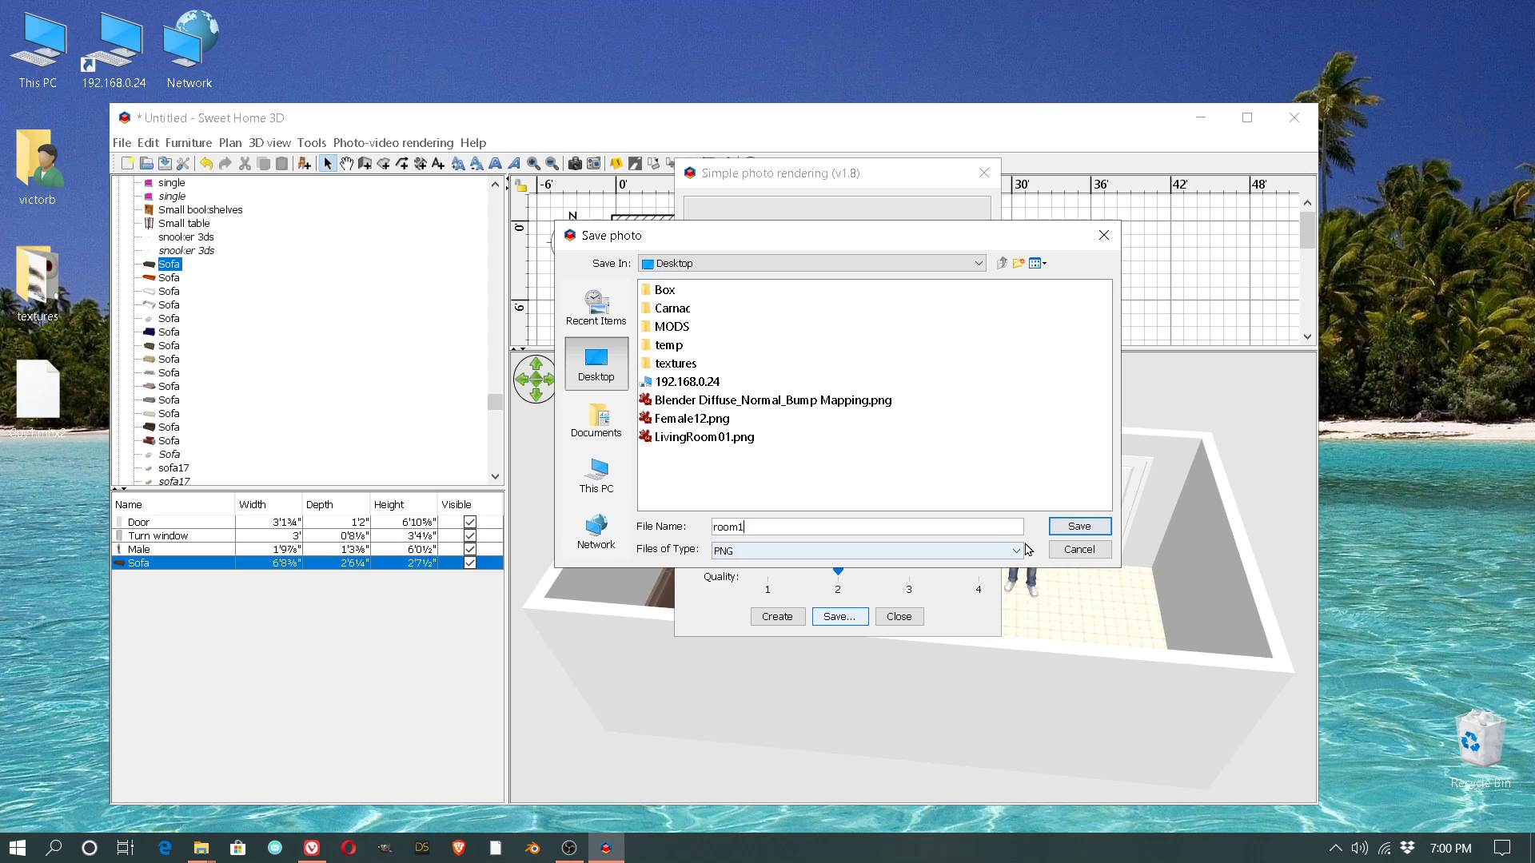
click(1081, 526)
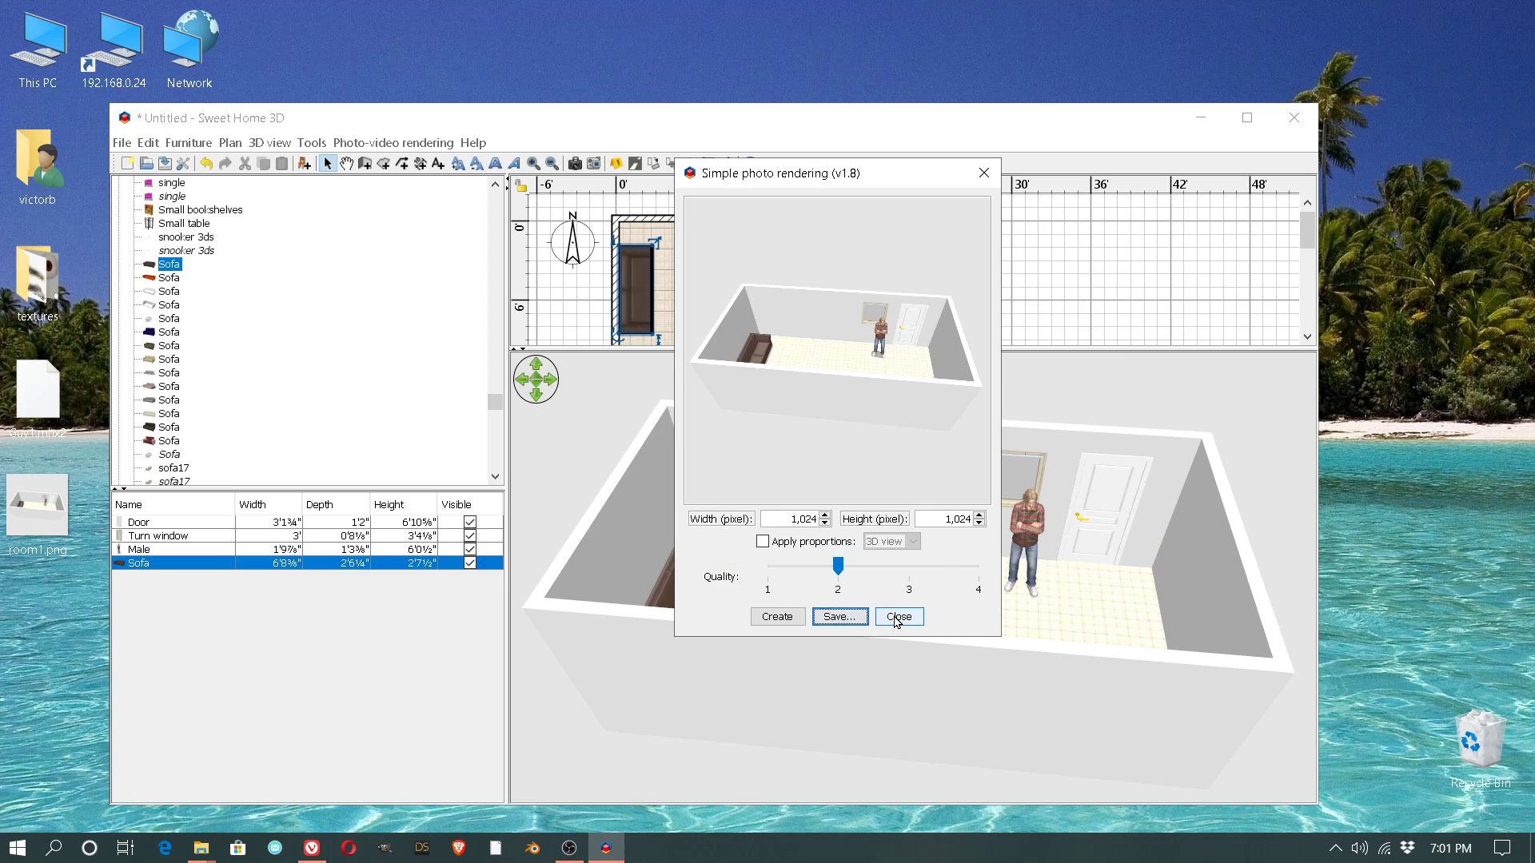
click(898, 617)
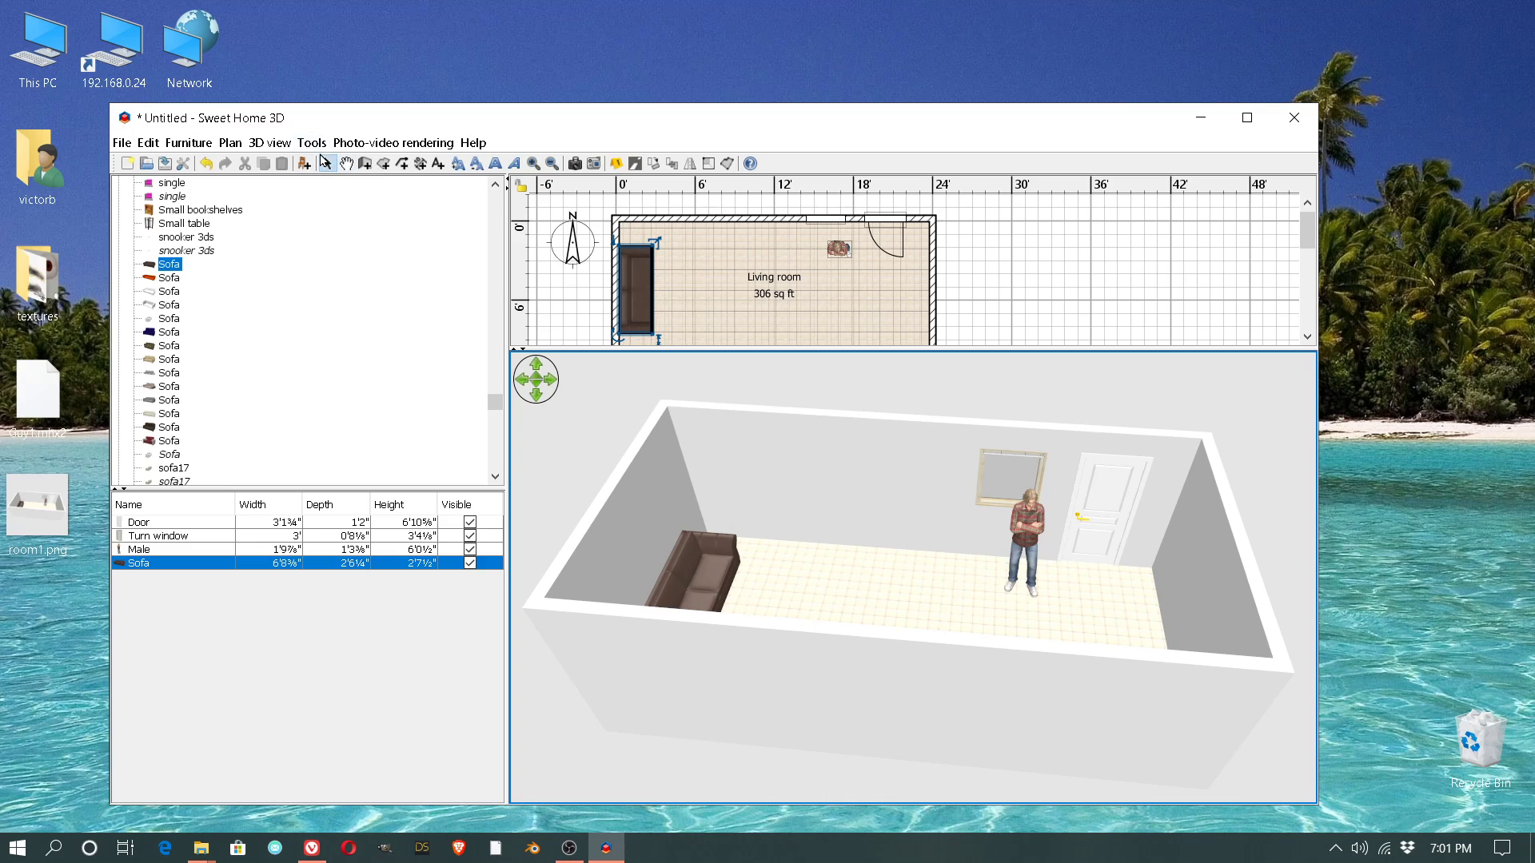
click(280, 144)
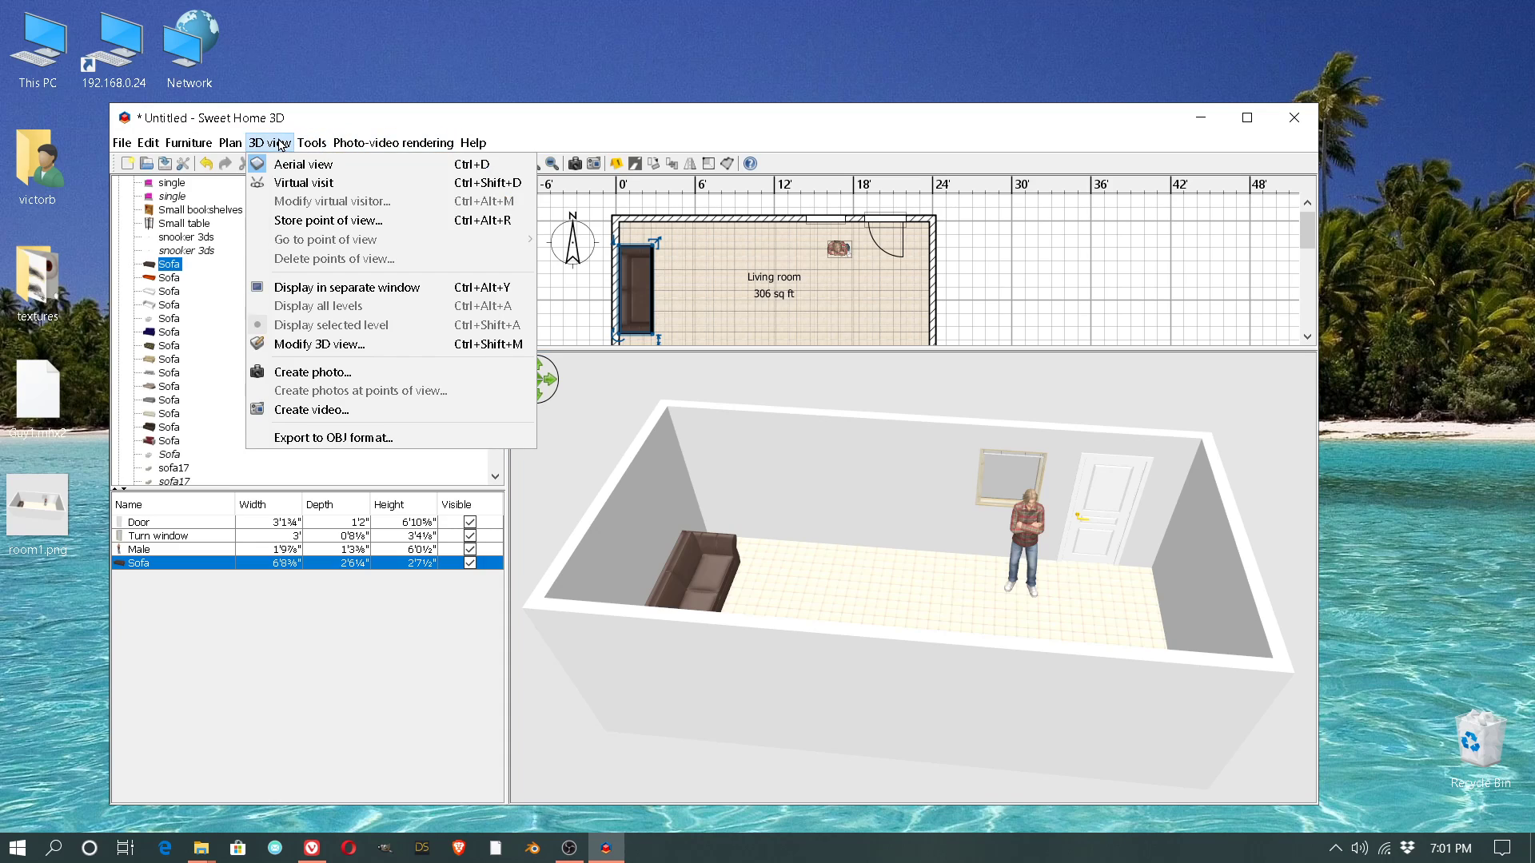
click(317, 438)
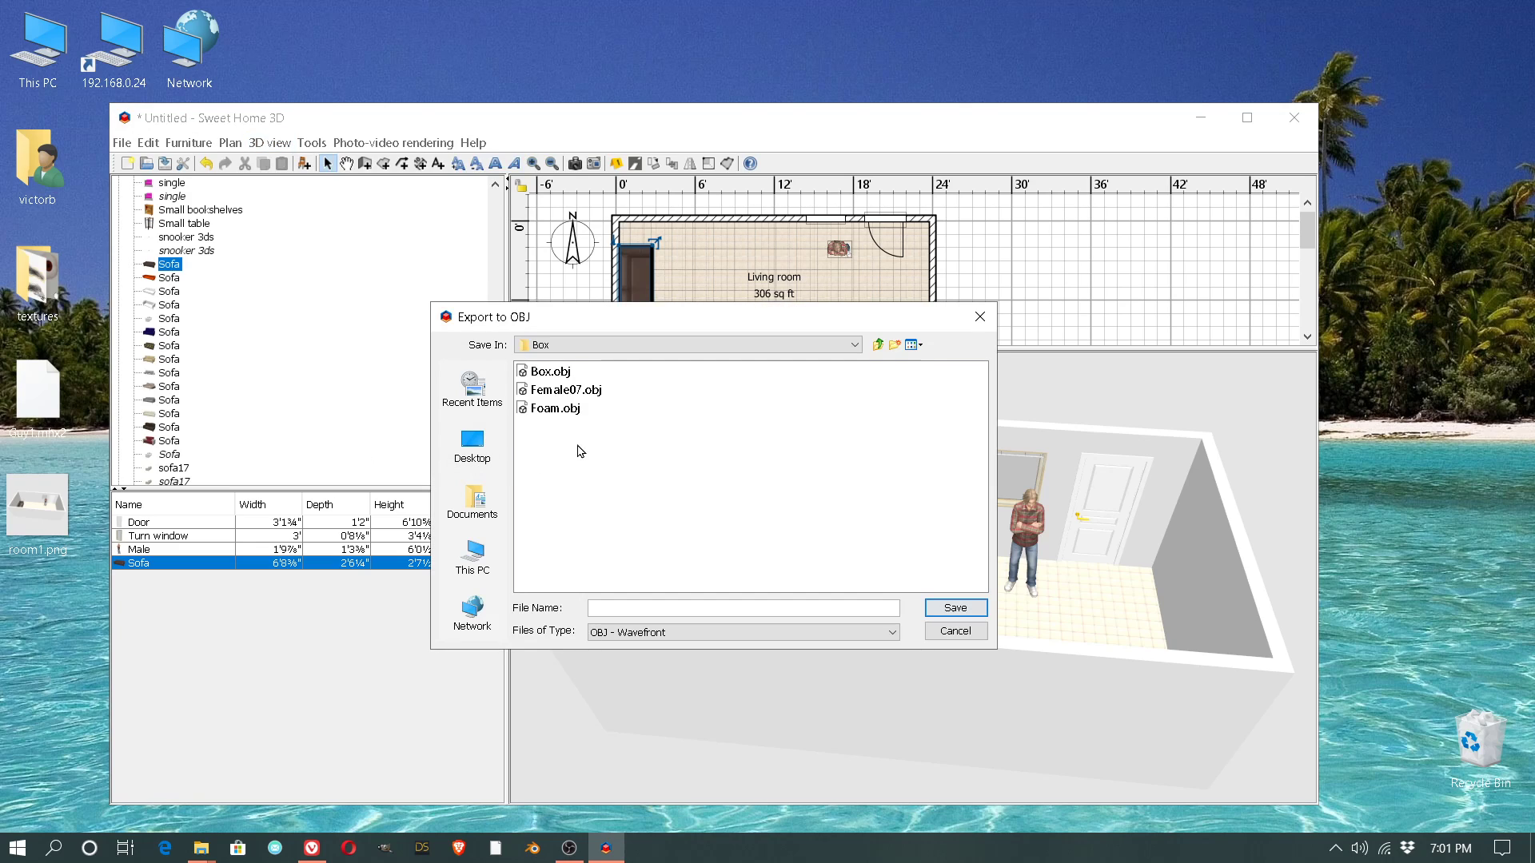
click(957, 632)
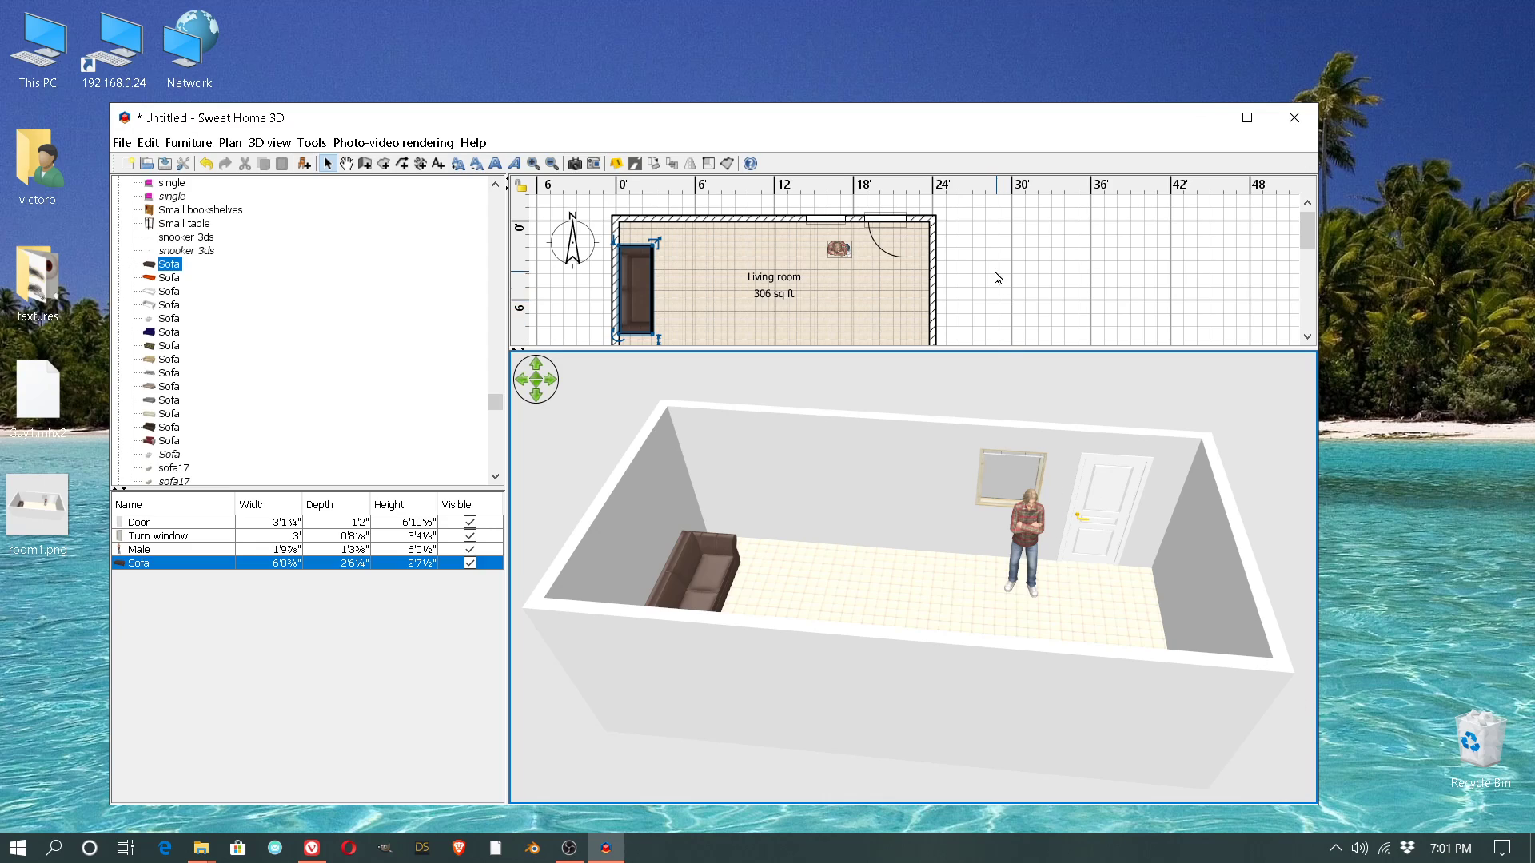
Step: Examine the east, south and west walls of the living room in the plan and review the furniture and texture import options
scroll(997, 278, down, 2)
scroll(1000, 282, up, 2)
scroll(998, 280, down, 2)
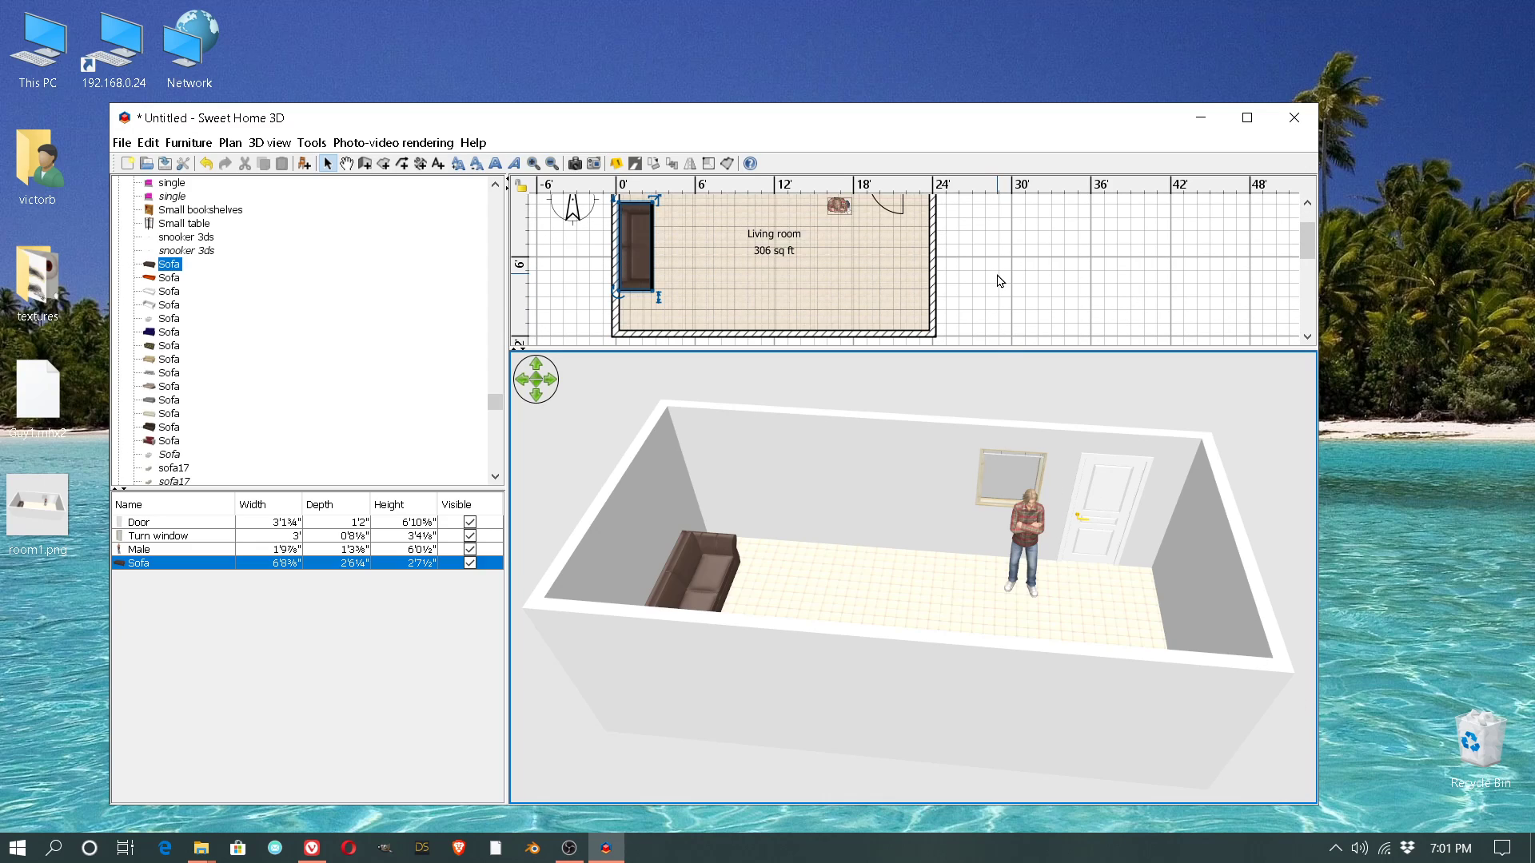
click(935, 257)
click(846, 332)
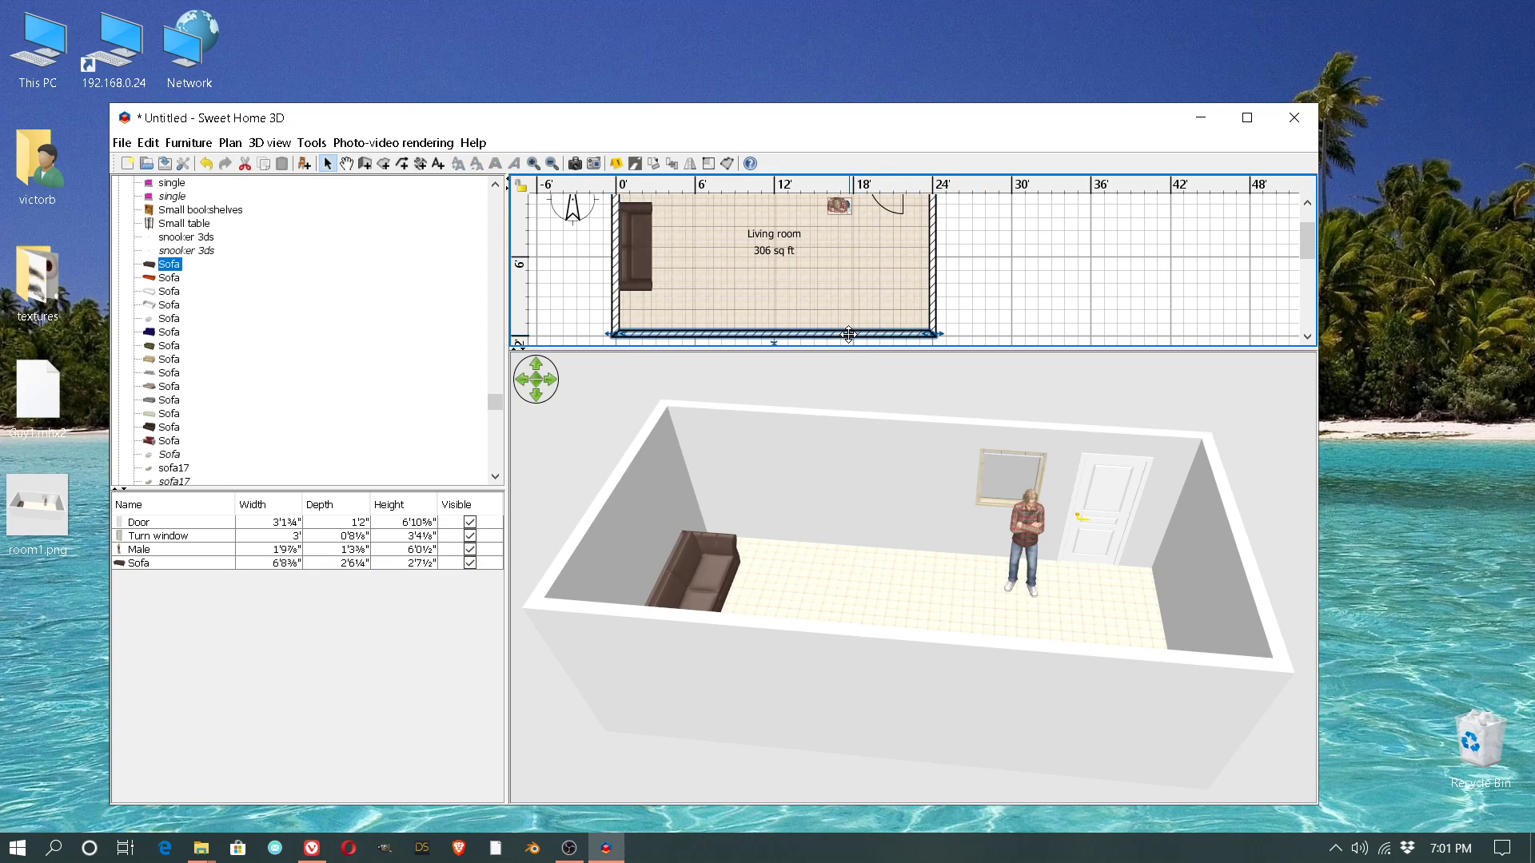
click(615, 305)
scroll(1129, 302, up, 2)
scroll(1129, 302, up, 1)
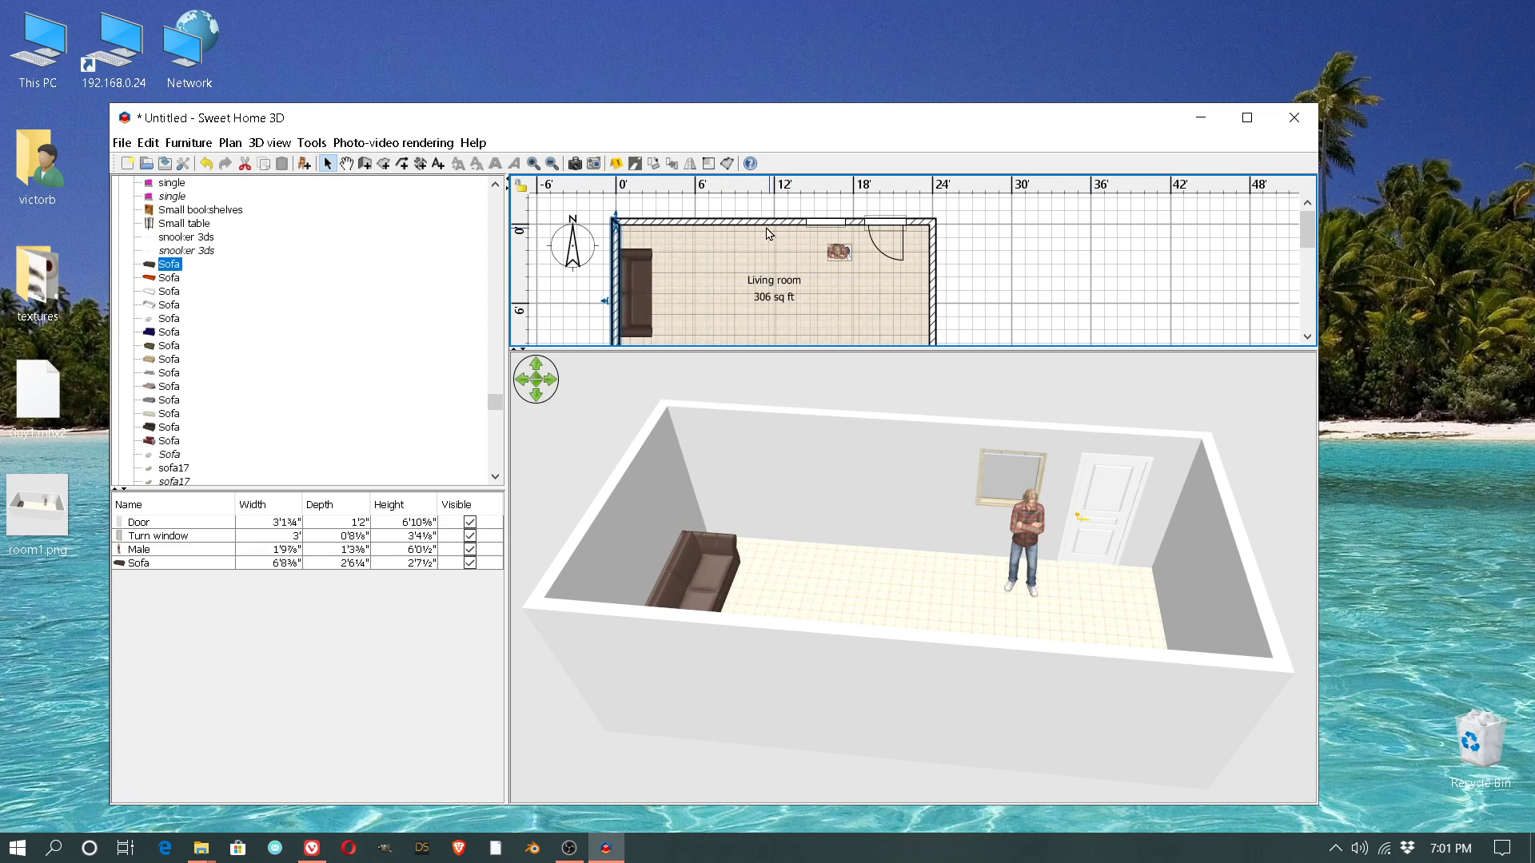
scroll(876, 270, down, 6)
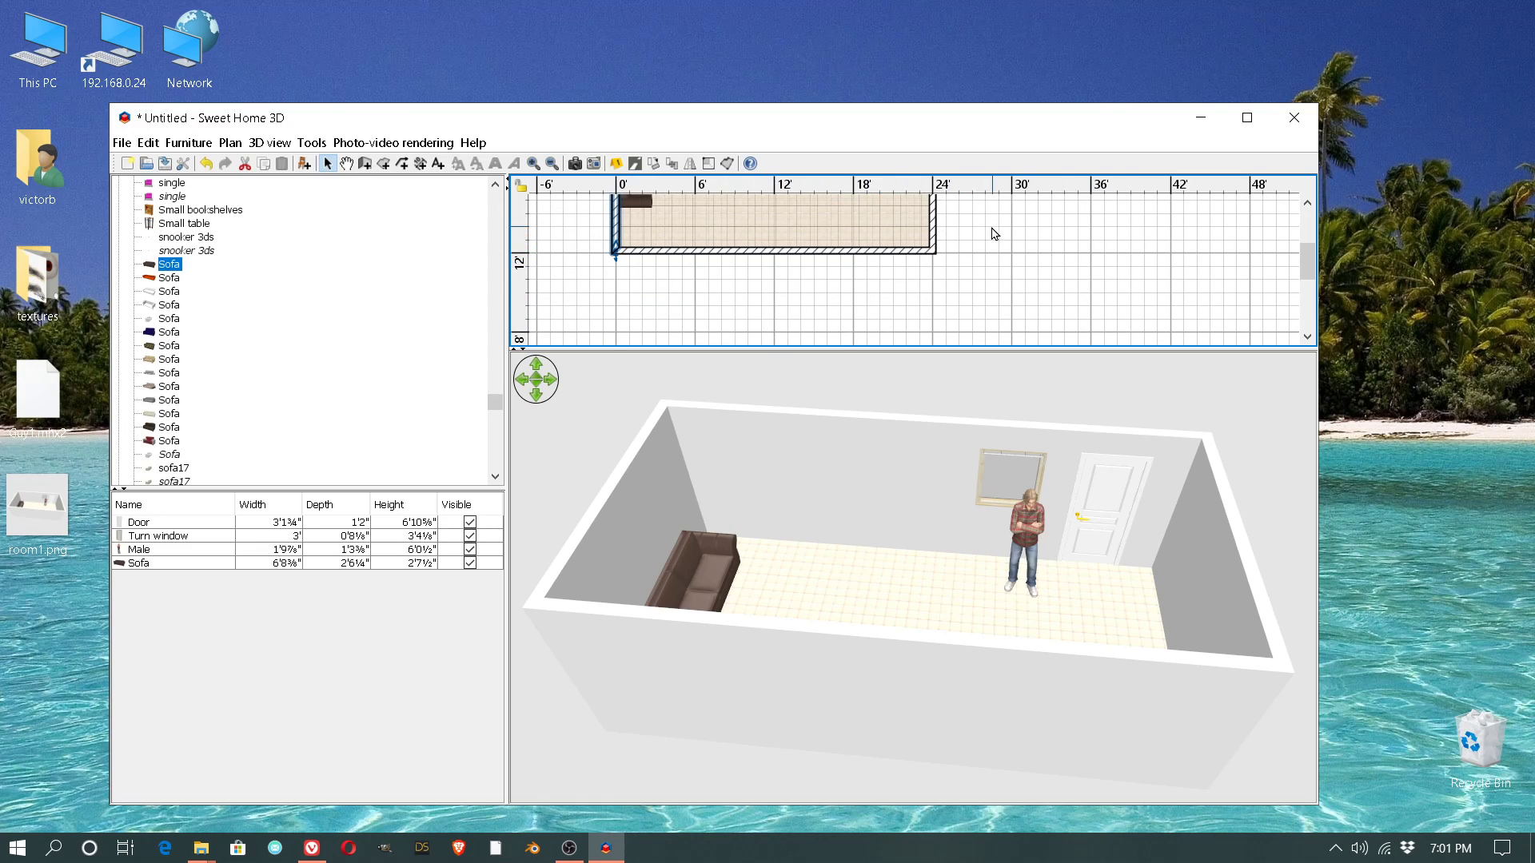
scroll(975, 270, up, 6)
scroll(975, 270, down, 2)
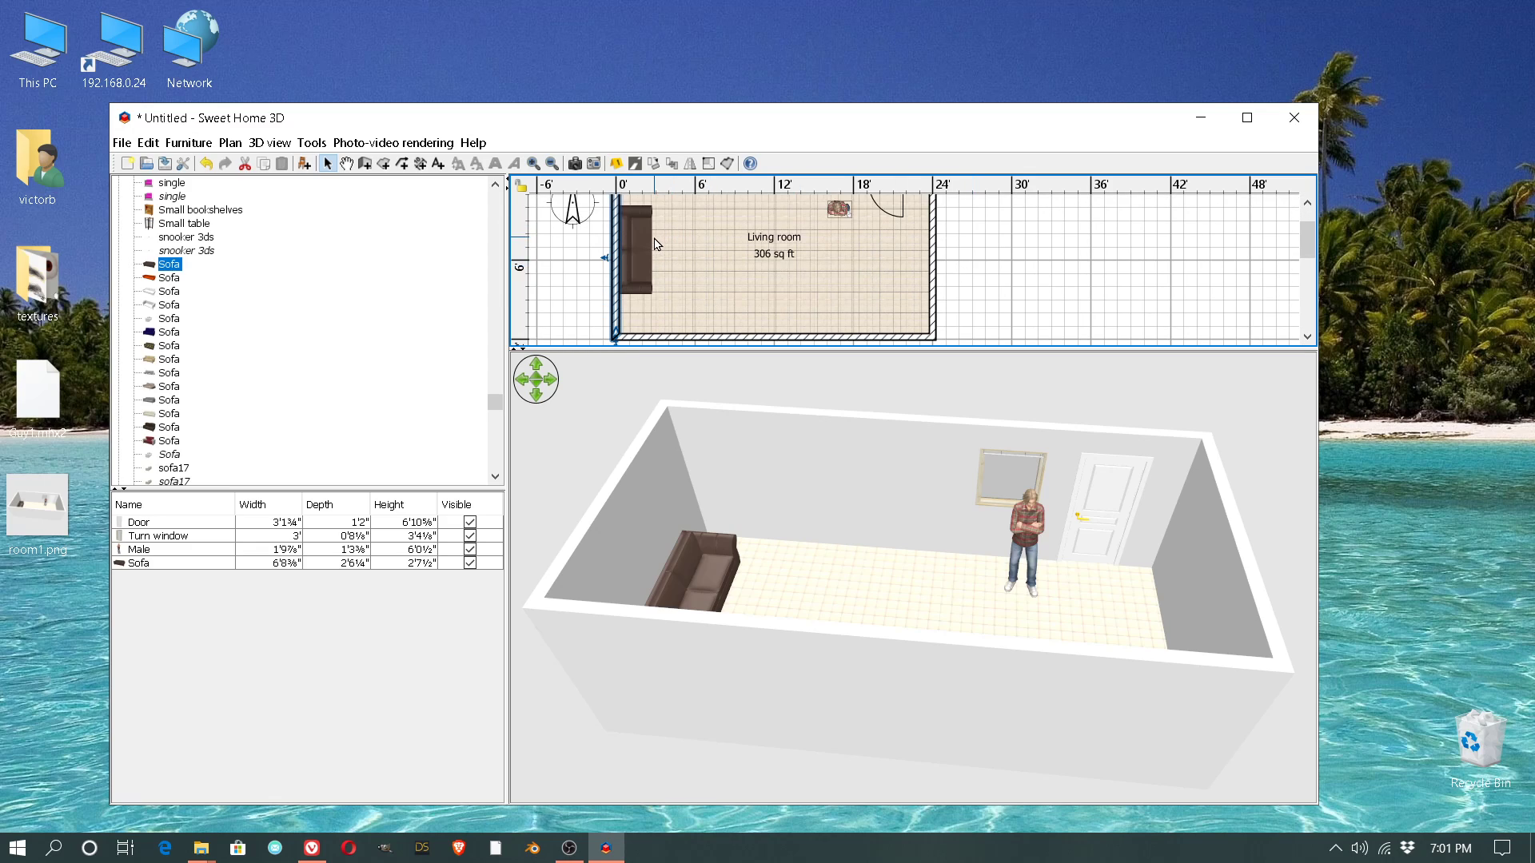
click(197, 144)
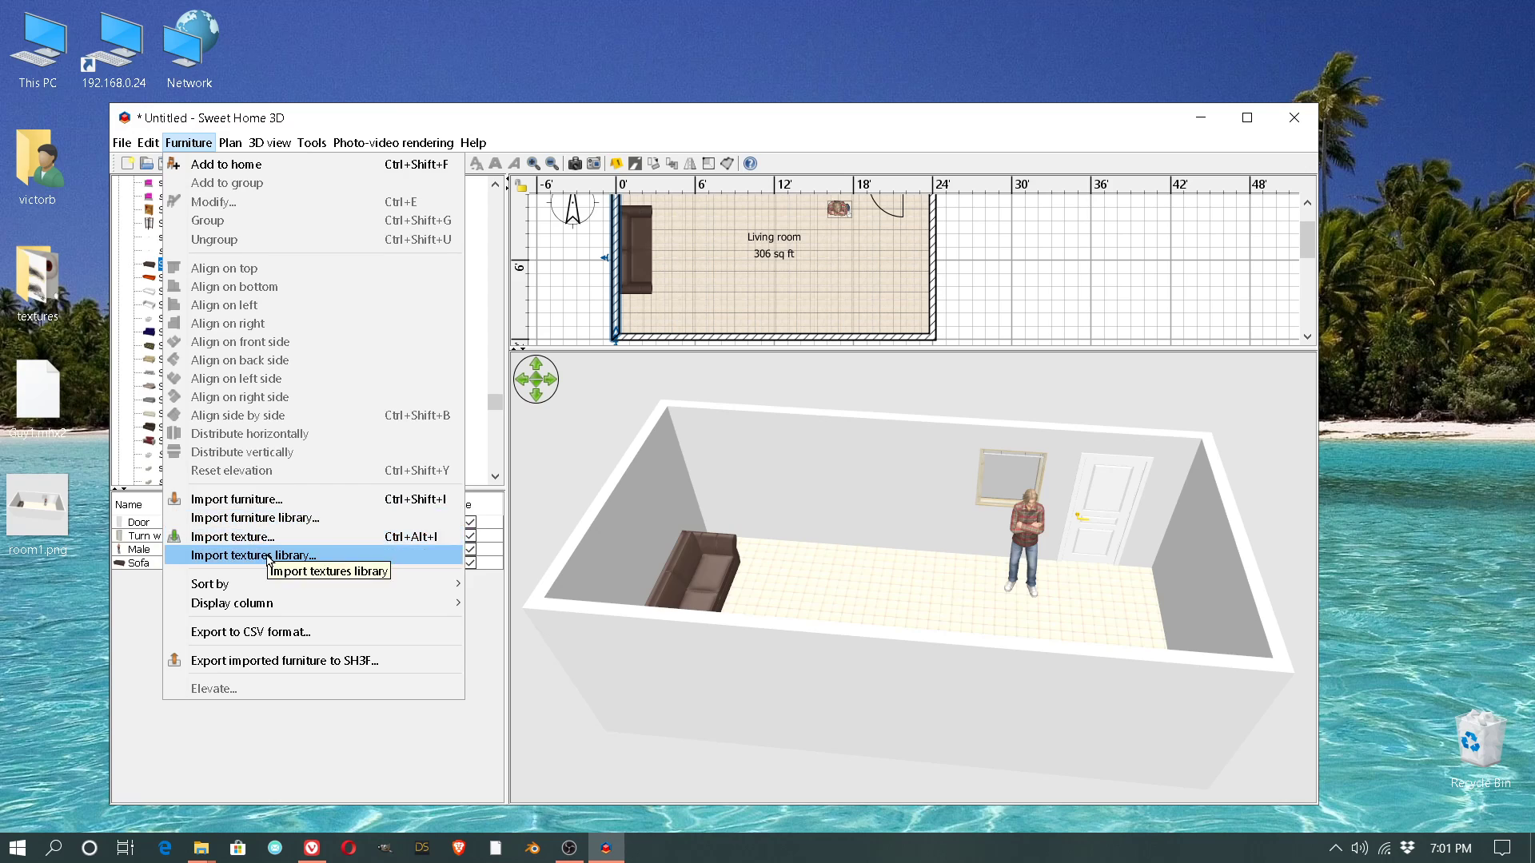
click(1013, 228)
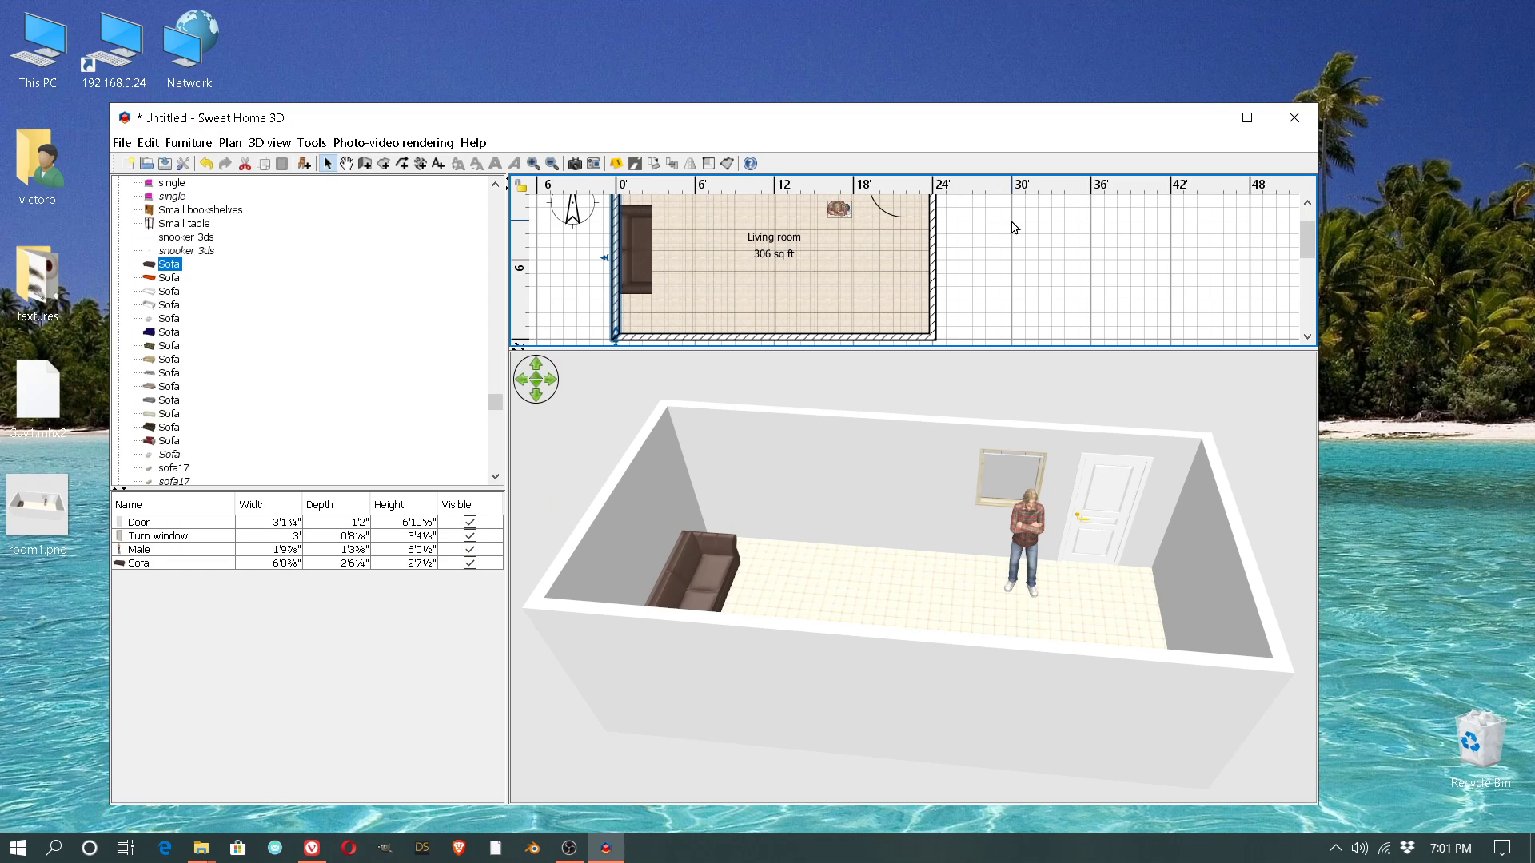
Step: Close Sweet Home 3D without saving the home
click(1295, 120)
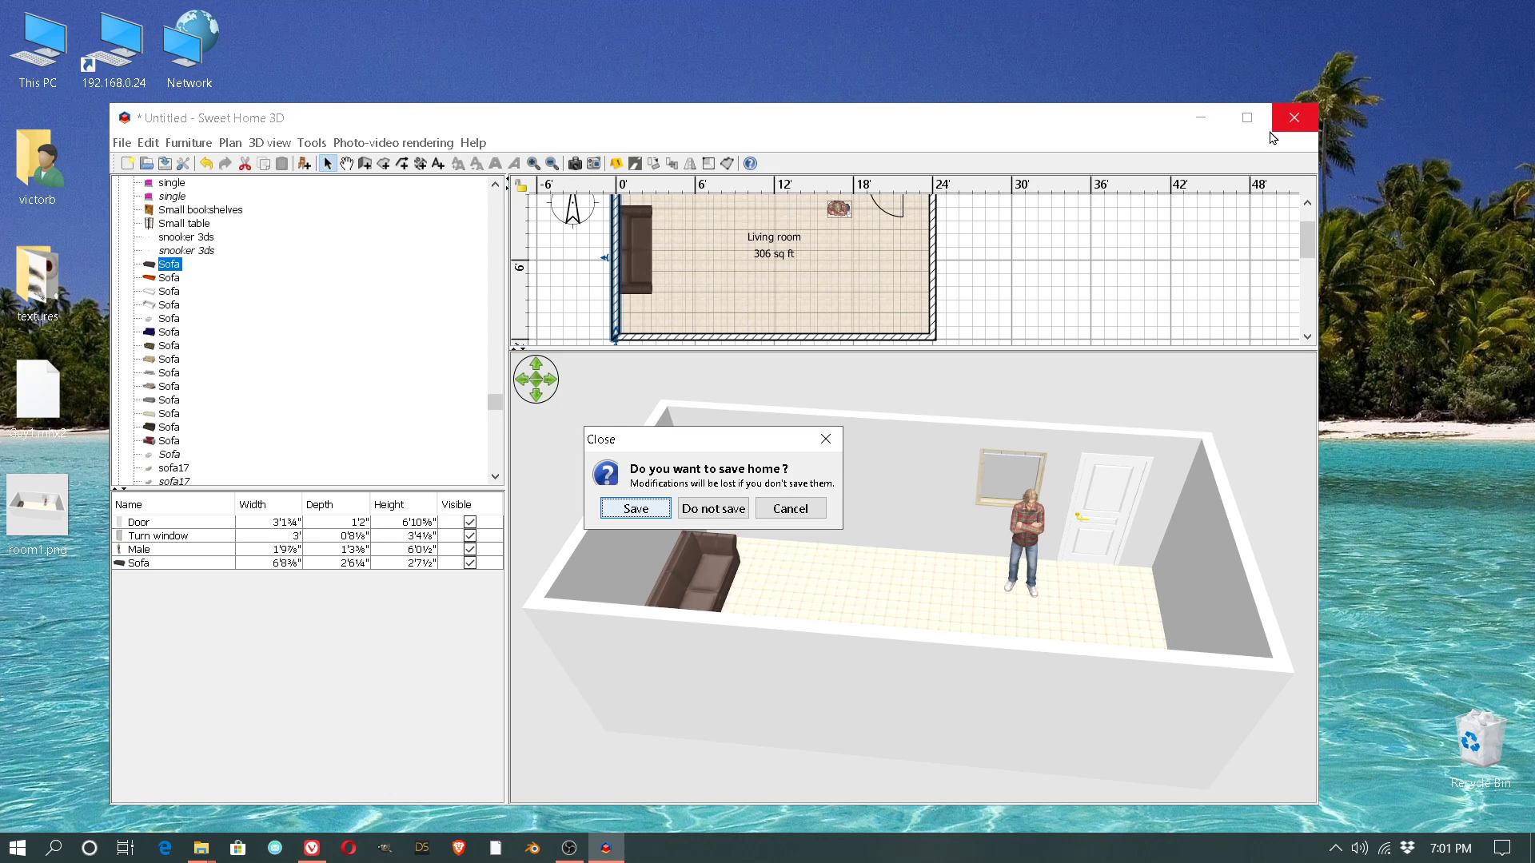
click(730, 510)
Step: Open room1.png from the desktop in IrfanView, examine the rendering at a larger zoom and close the viewer
double_click(54, 524)
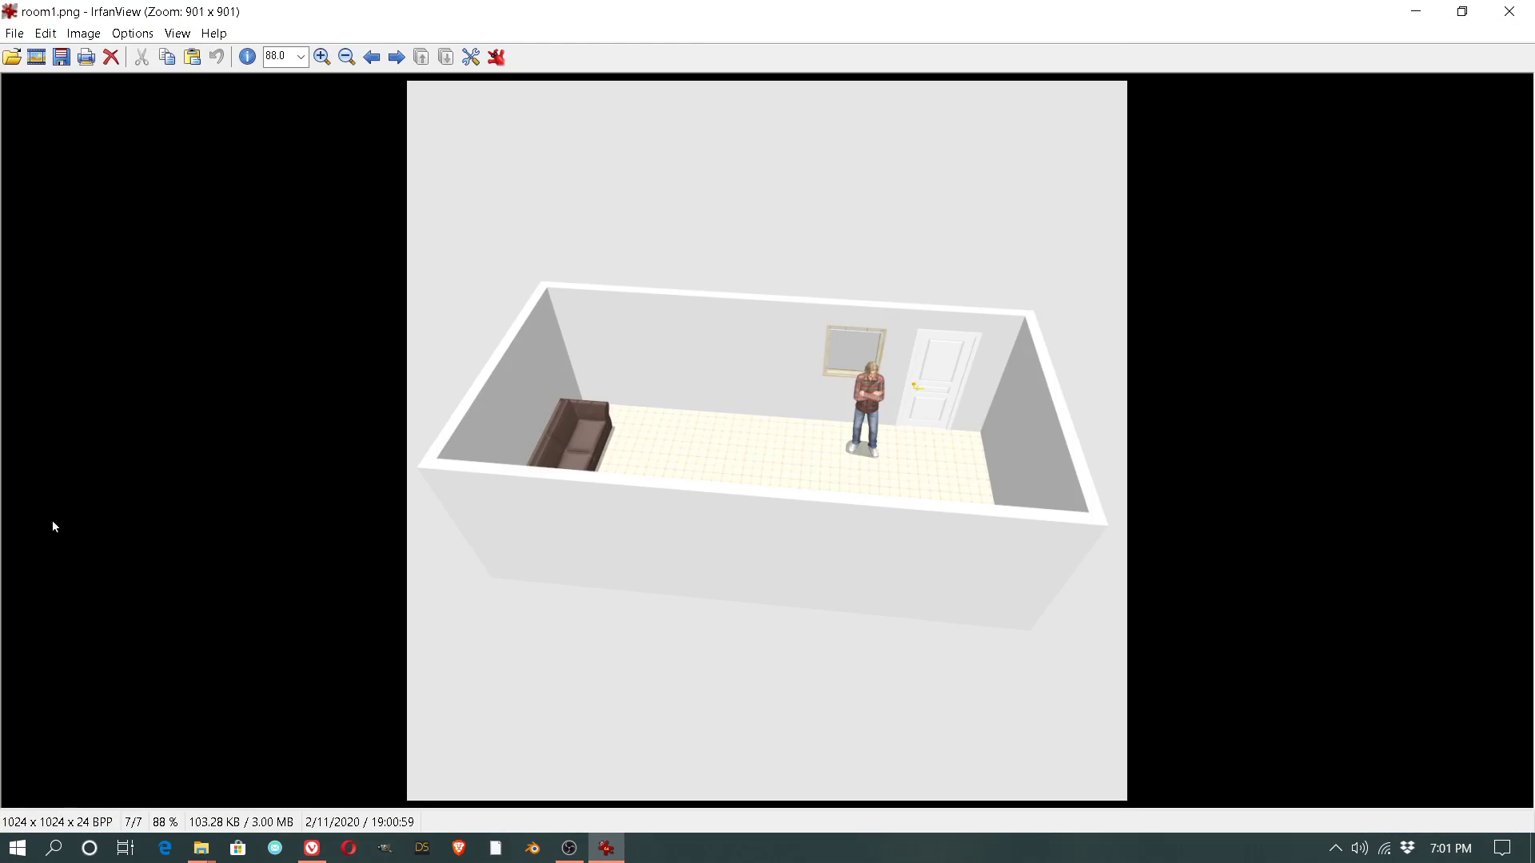
scroll(891, 395, up, 1)
scroll(891, 395, down, 1)
click(322, 56)
click(322, 57)
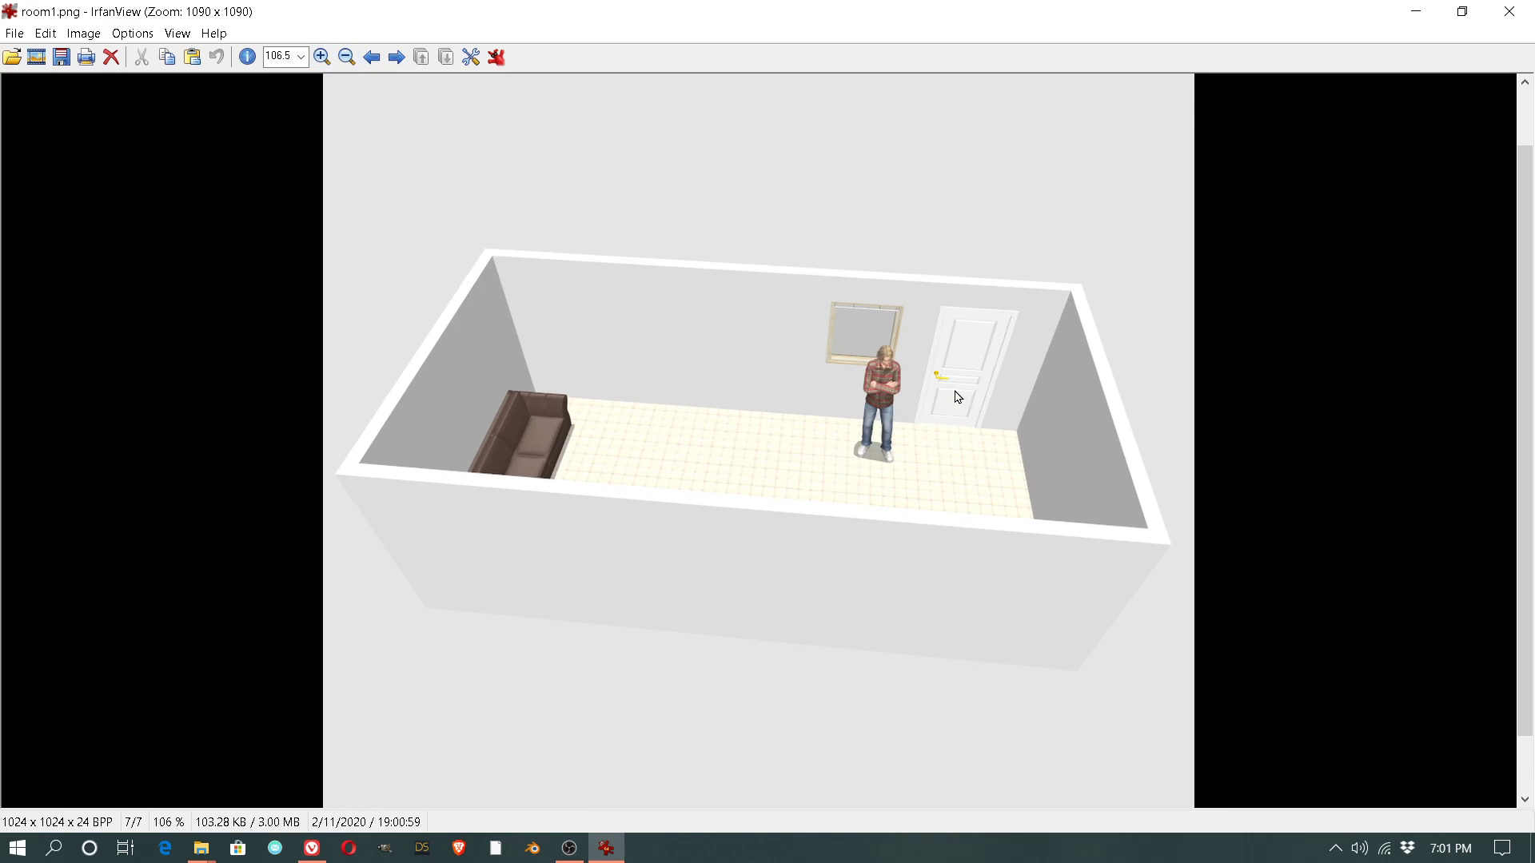
click(1509, 11)
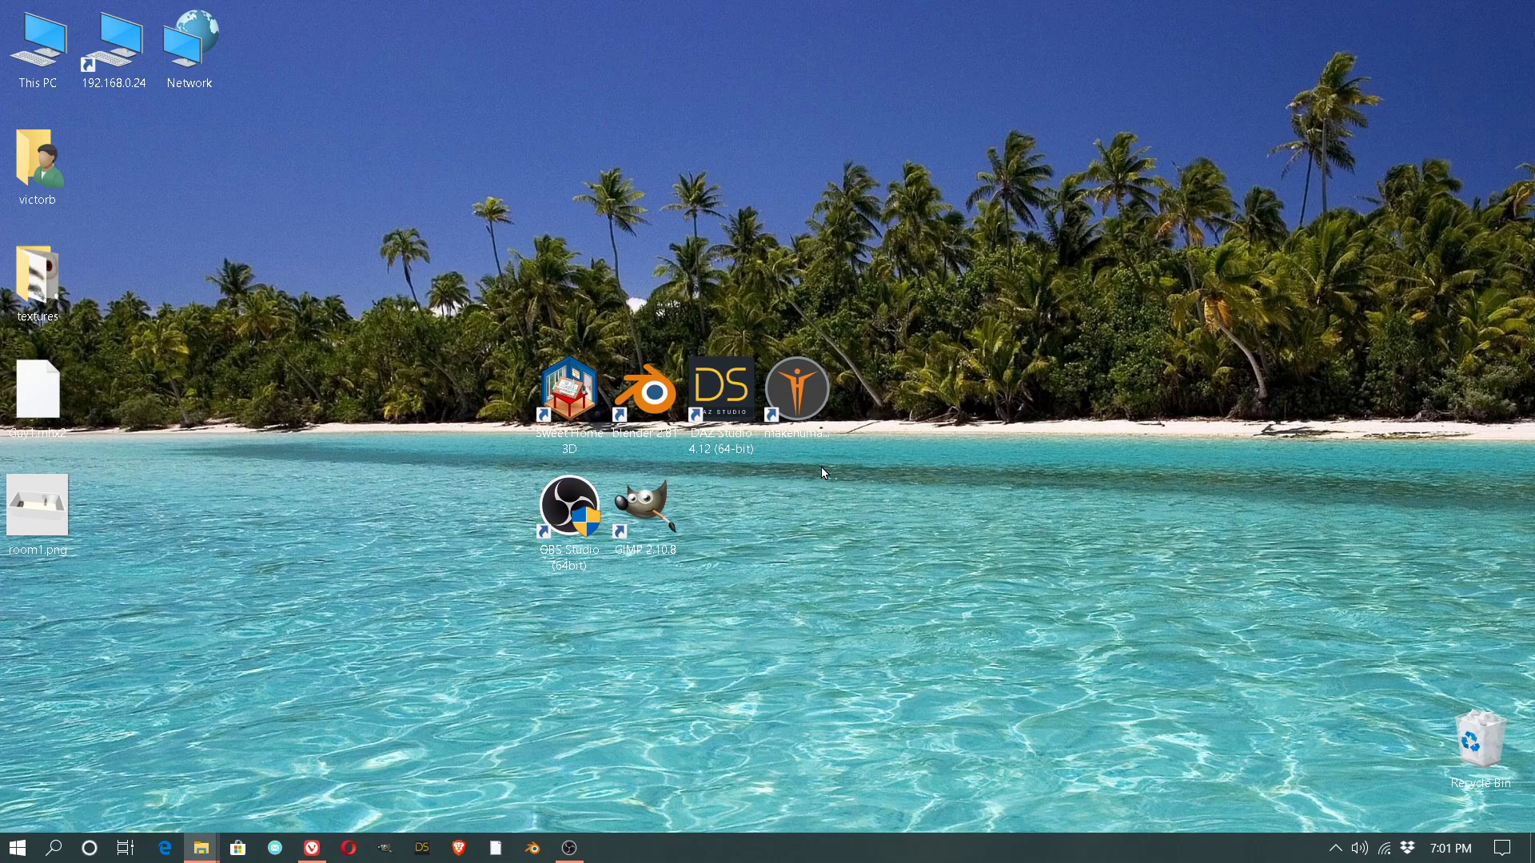
Step: Switch to MakeHuman and set the figure to male, age 35 and 64.80% muscle, with slightly lower proportions and a much higher Caucasian share
double_click(807, 393)
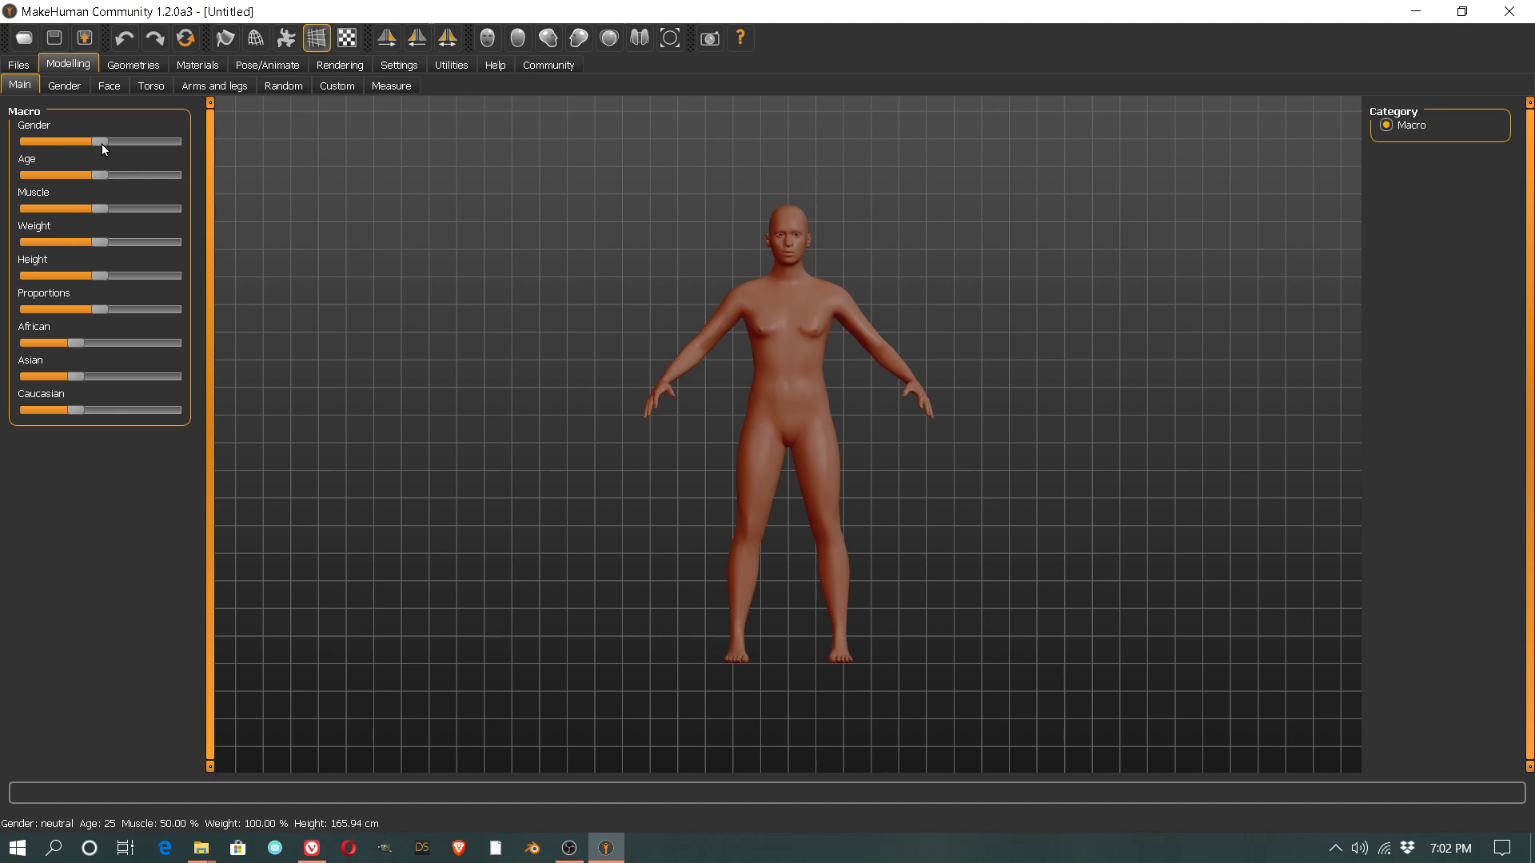
drag(99, 141, 200, 143)
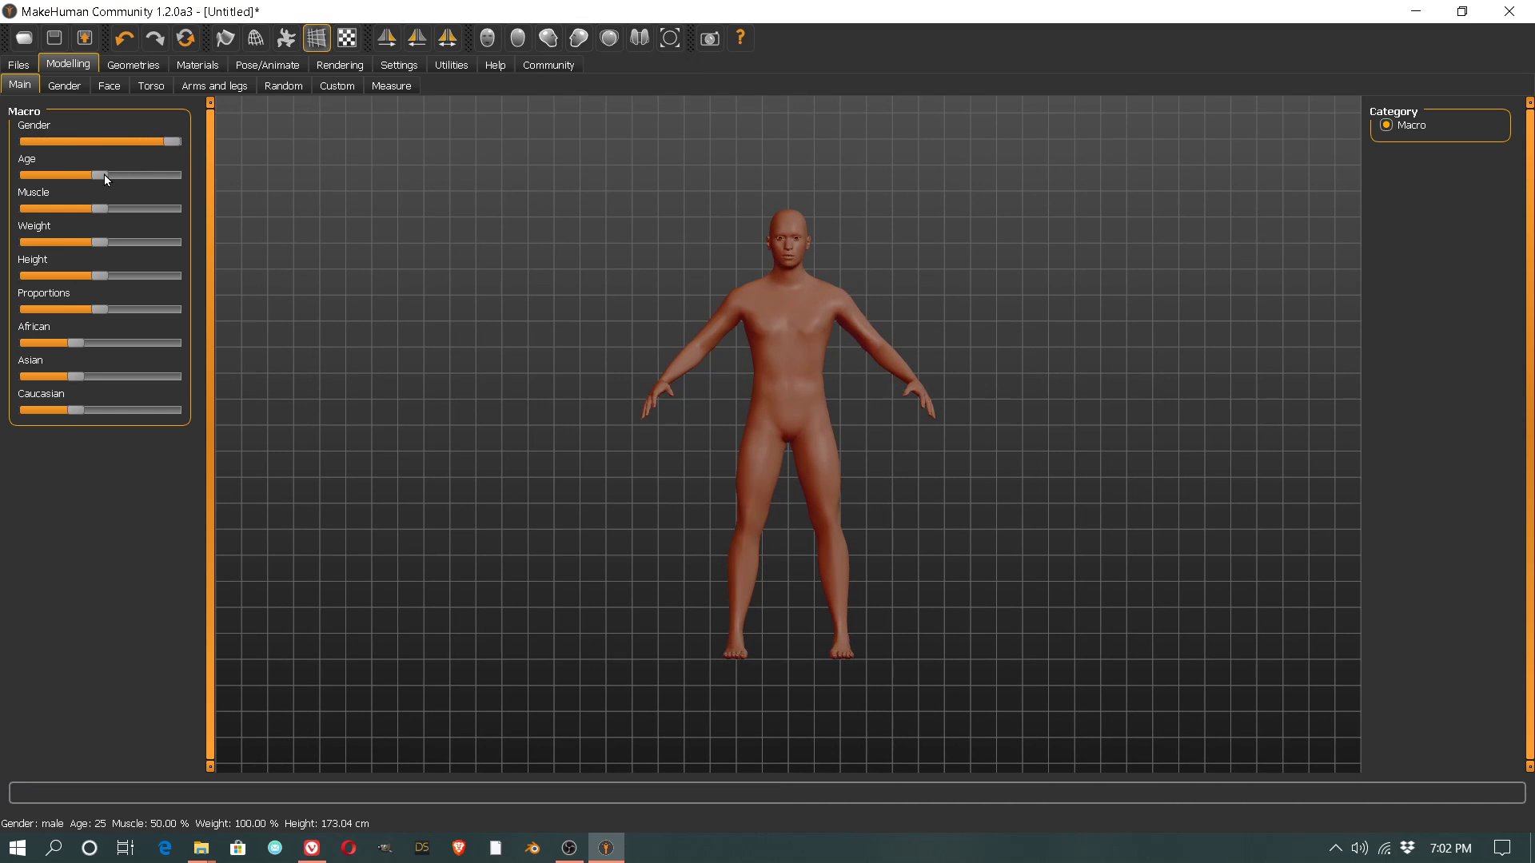
drag(100, 176, 111, 179)
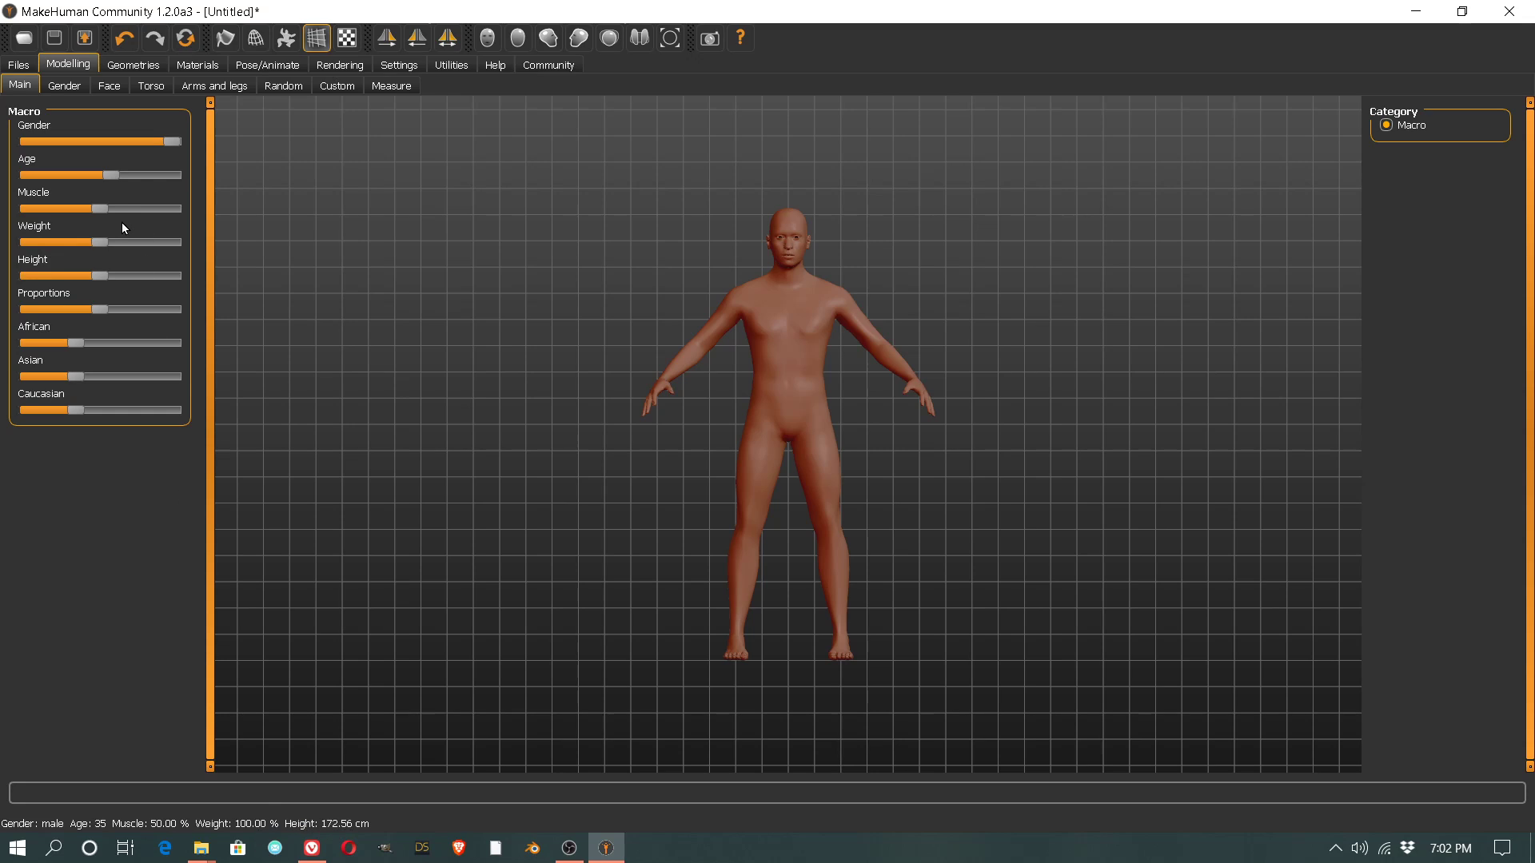
drag(100, 209, 121, 209)
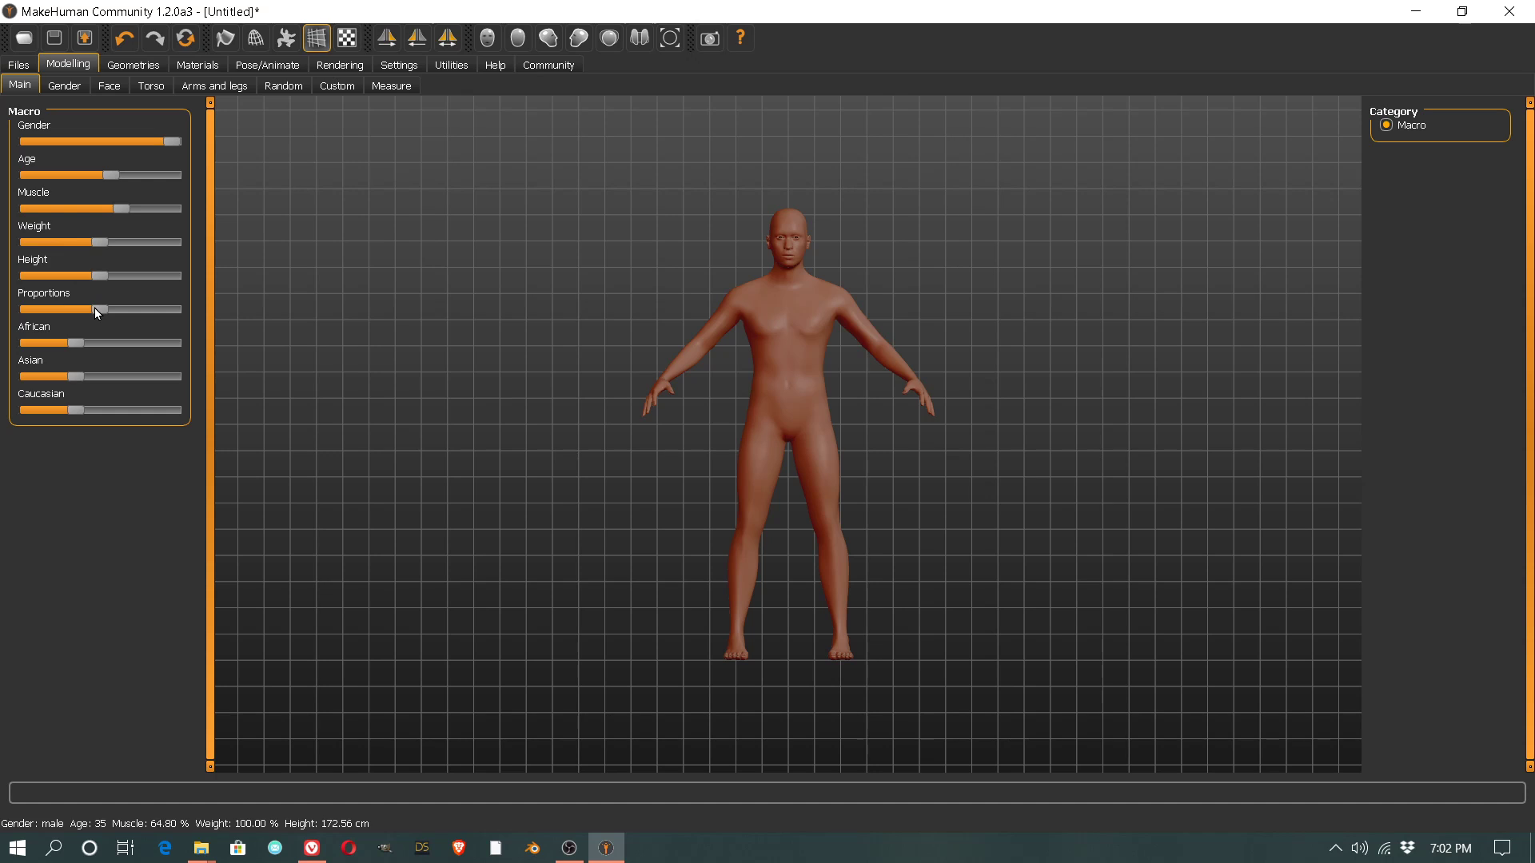
mouse_move(94, 308)
mouse_down()
mouse_move(152, 314)
mouse_move(98, 313)
mouse_up()
drag(73, 411, 141, 414)
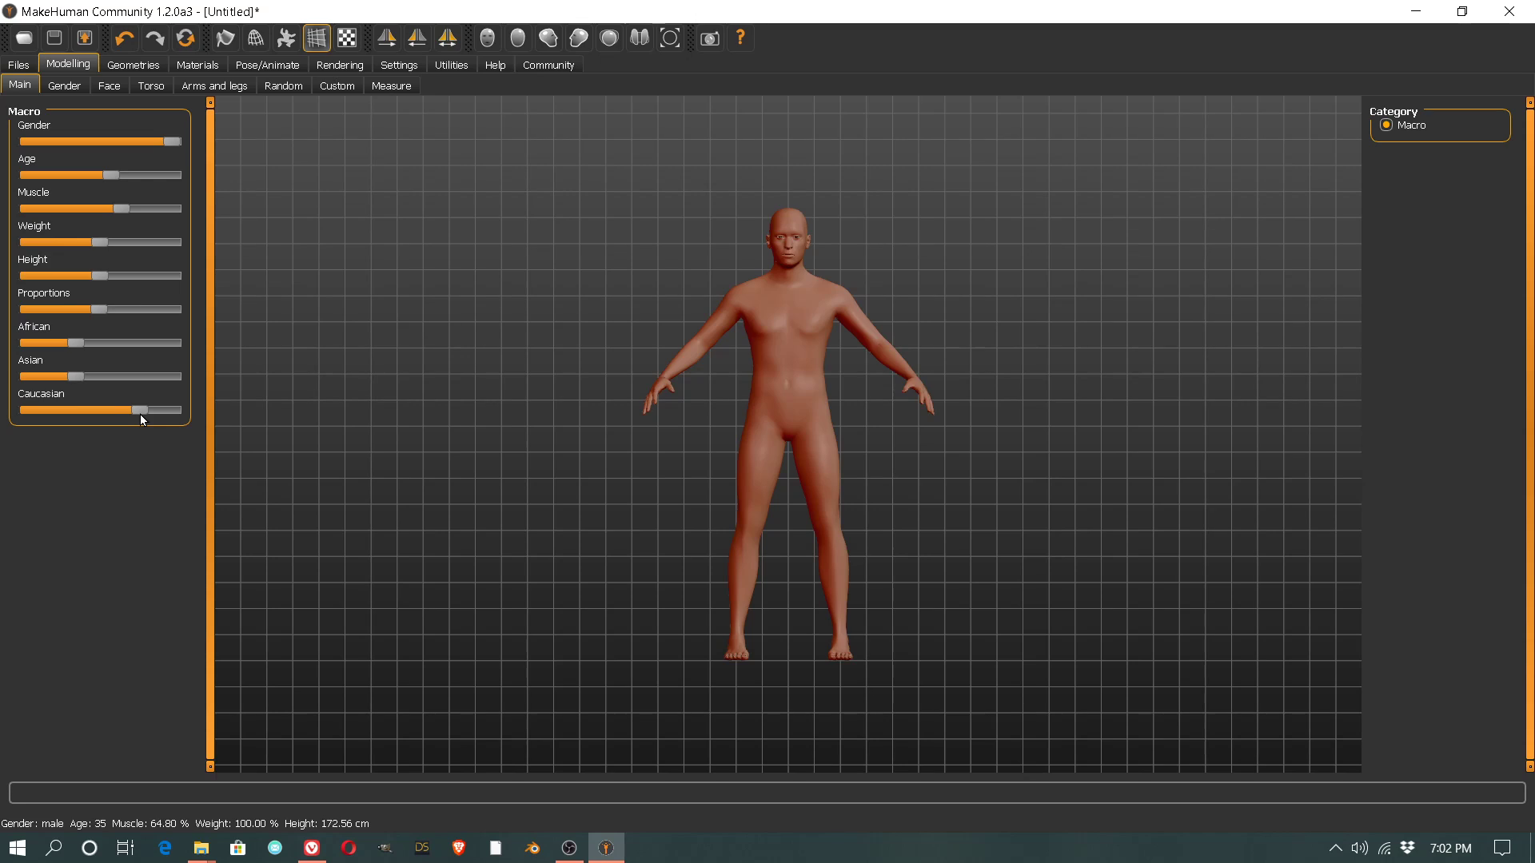
Step: Give the figure's face a strongly rectangular head shape, at roughly two thirds of that setting's range
click(74, 86)
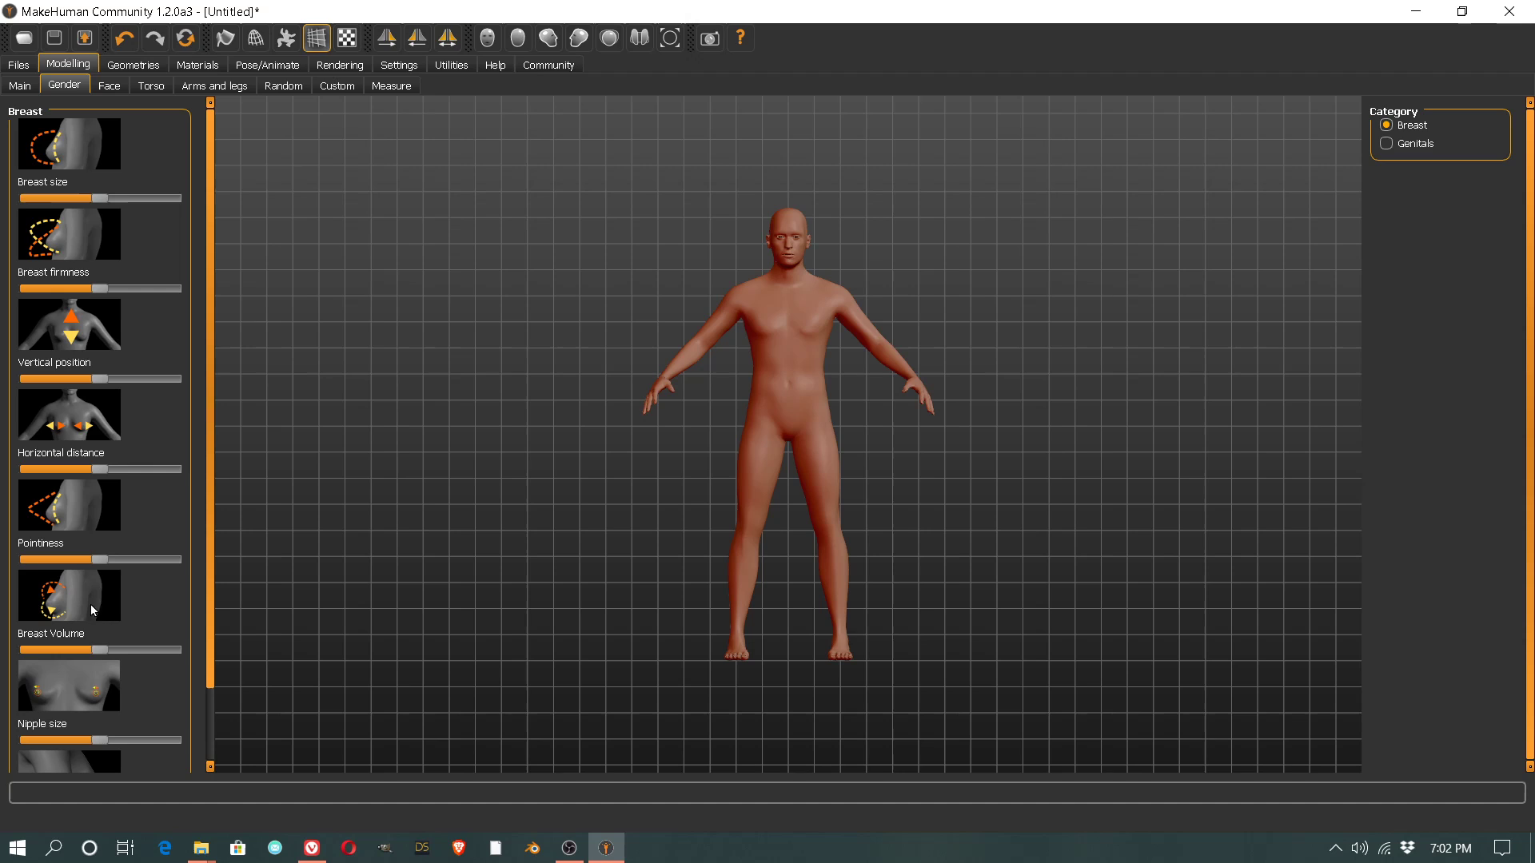
click(109, 85)
scroll(816, 213, down, 3)
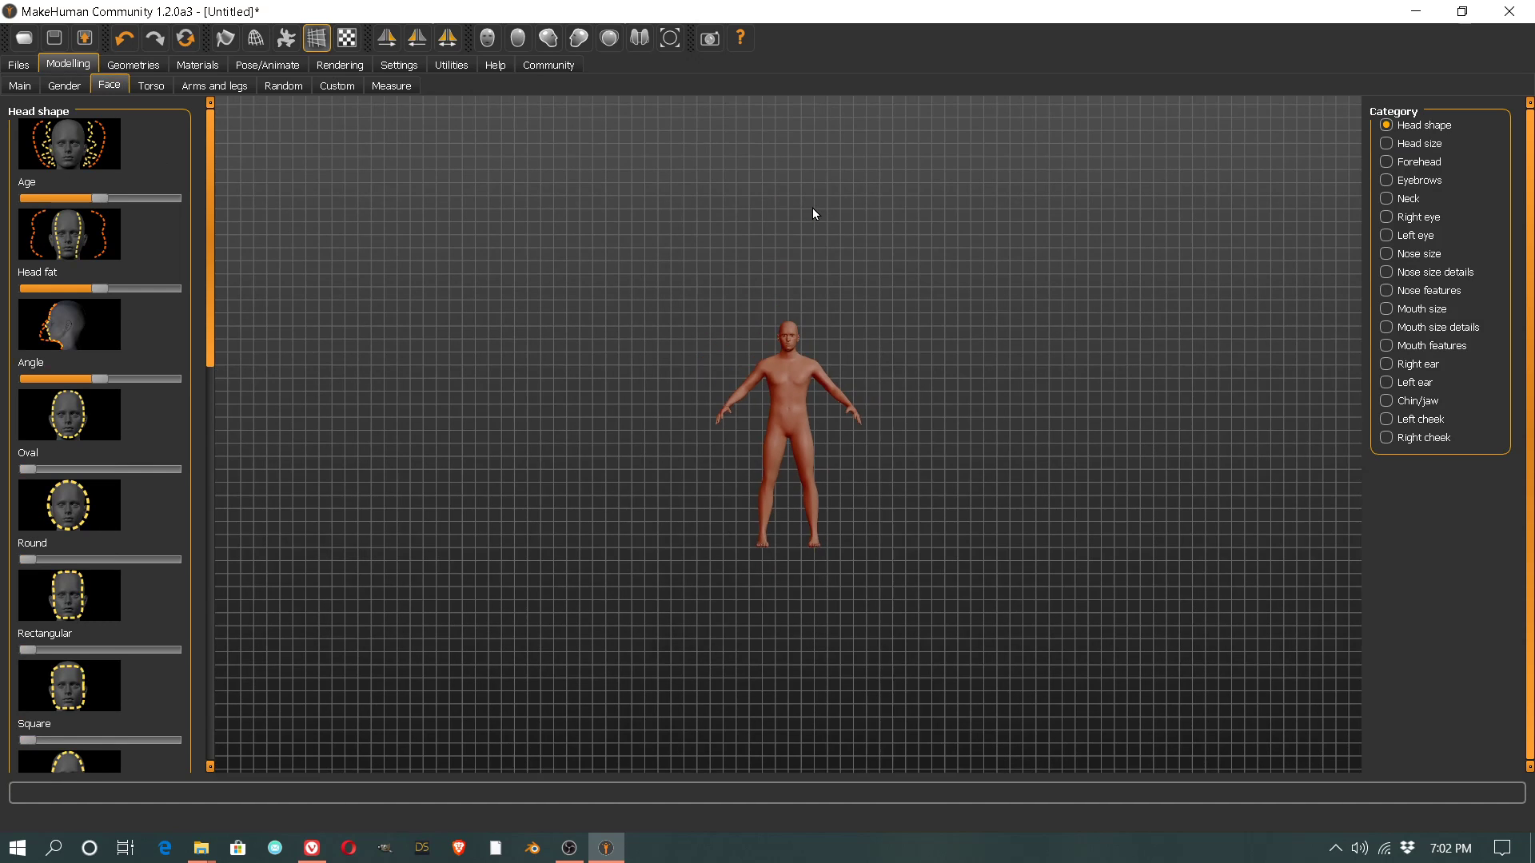
scroll(814, 240, up, 6)
scroll(800, 368, down, 2)
scroll(803, 261, up, 5)
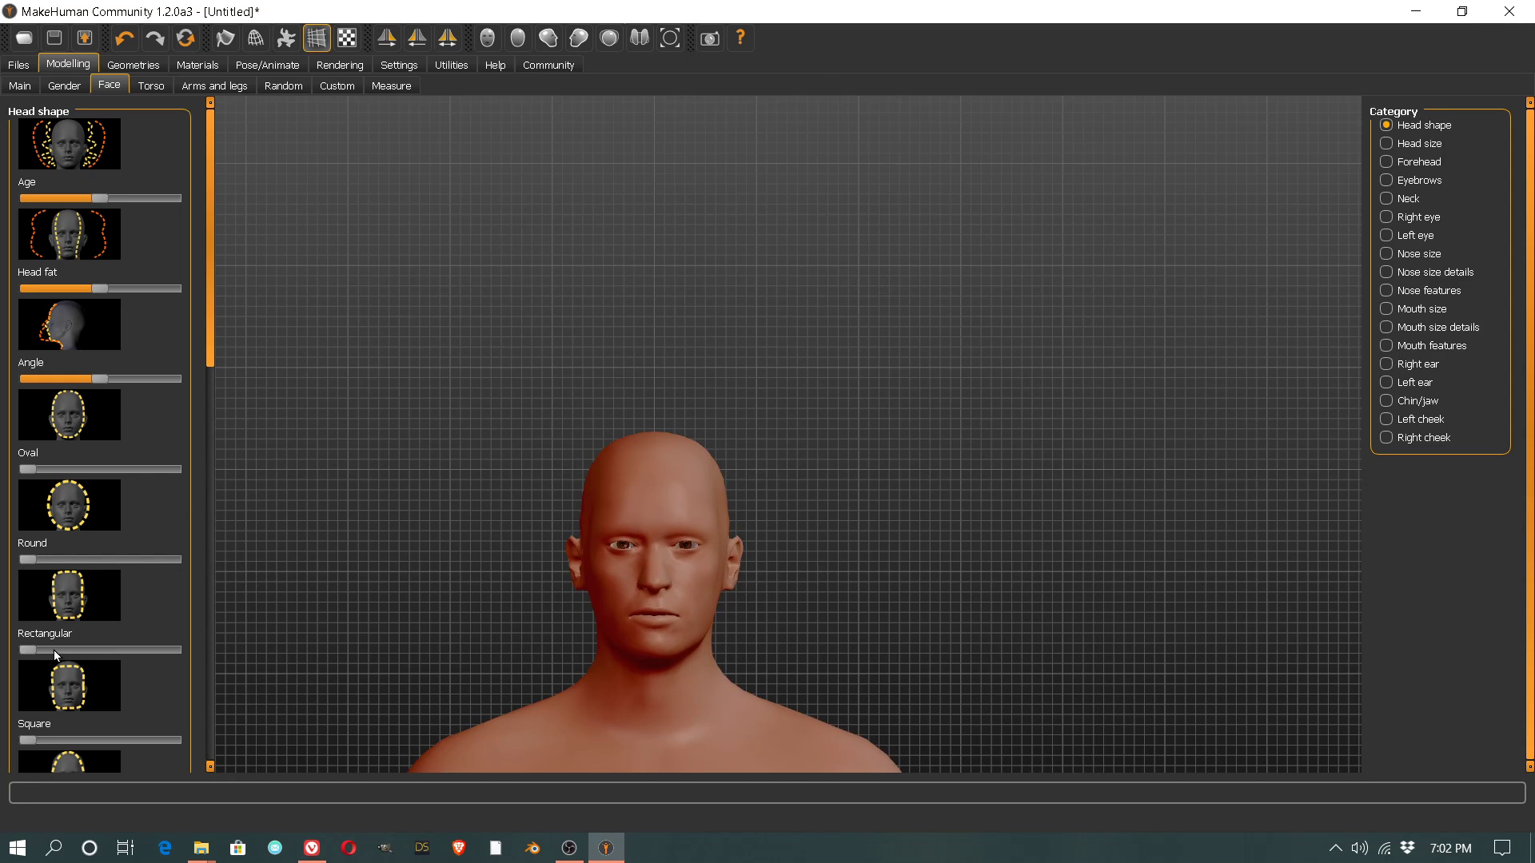
drag(56, 654, 88, 666)
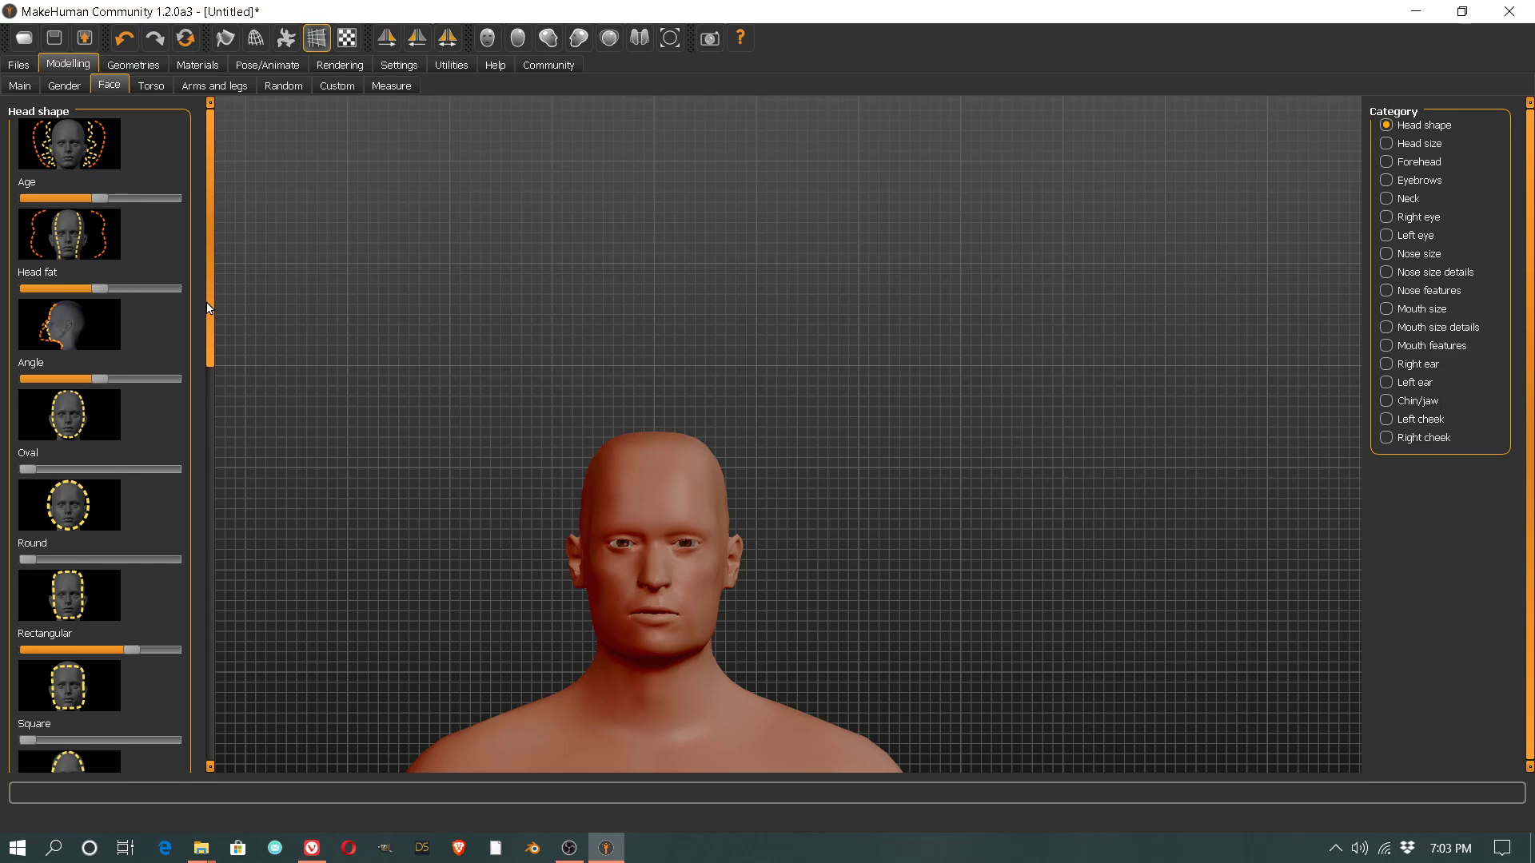
drag(210, 303, 232, 536)
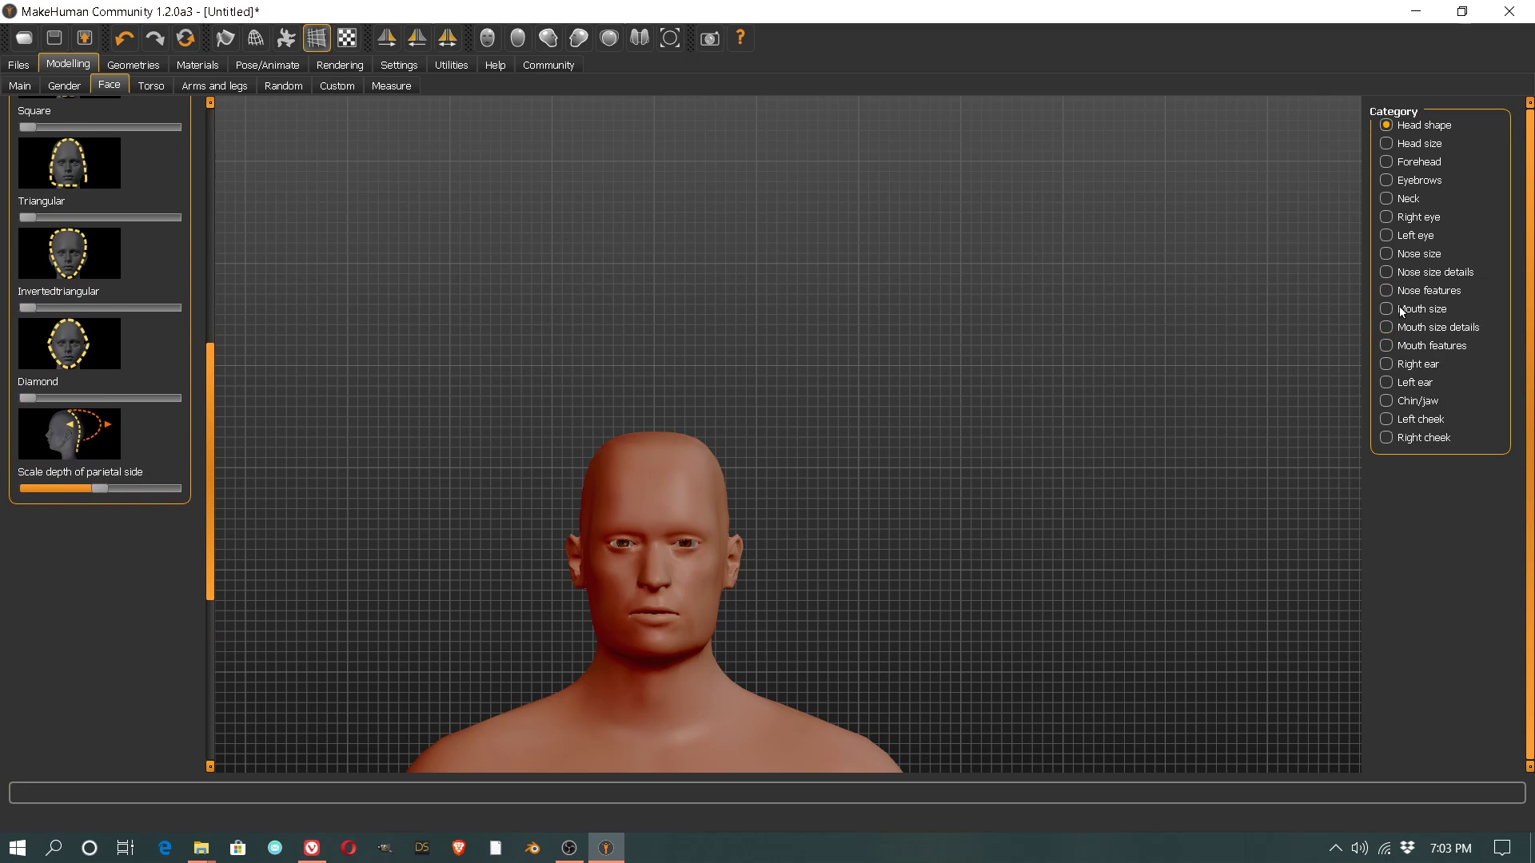
Step: Slightly increase the forehead's temple bulge and moderately widen the tip of the nose
click(1419, 162)
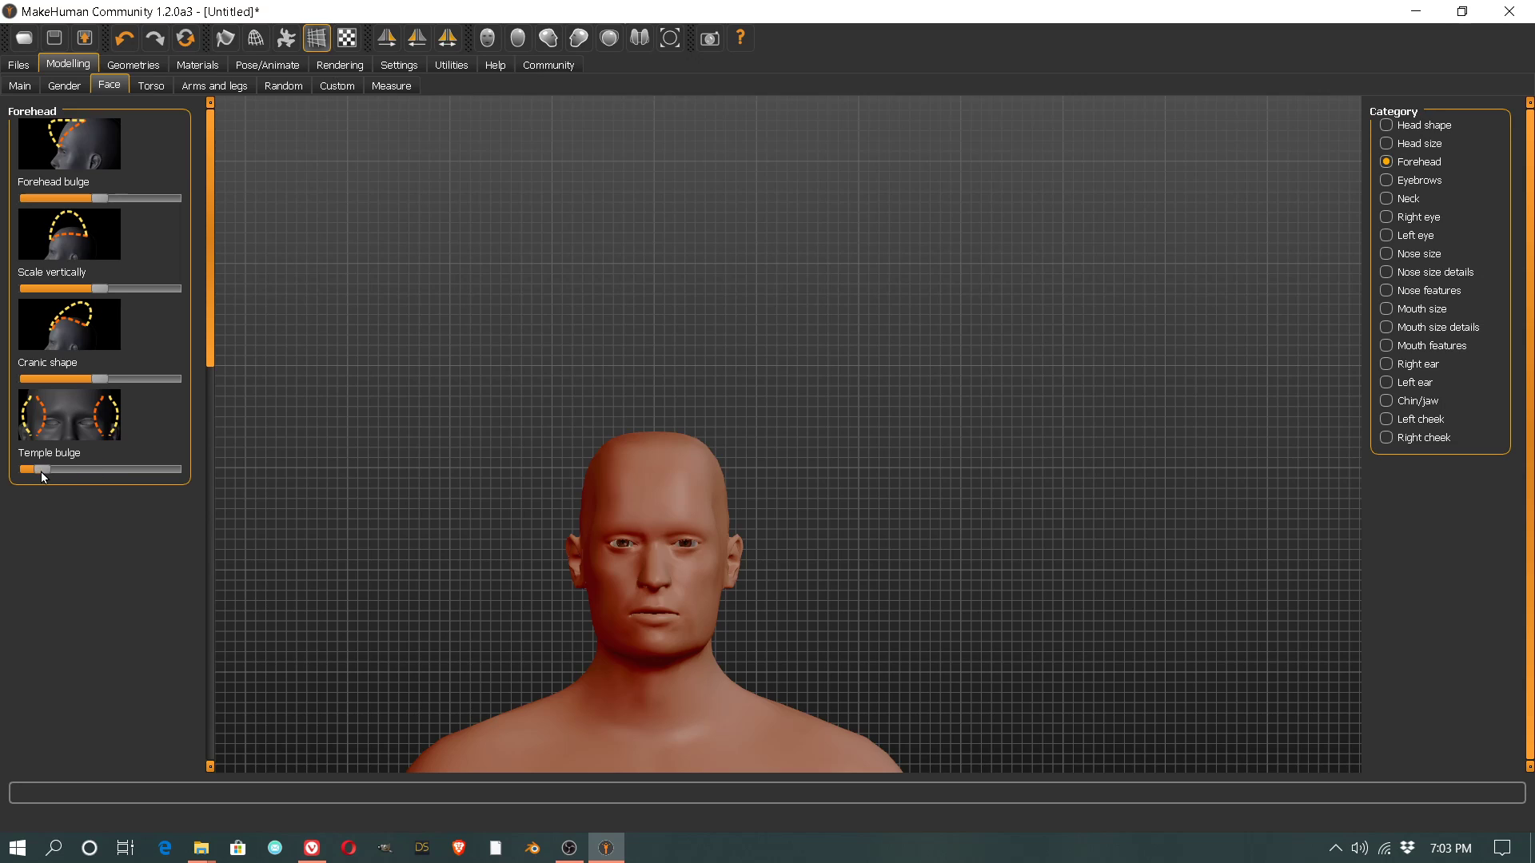
click(1430, 255)
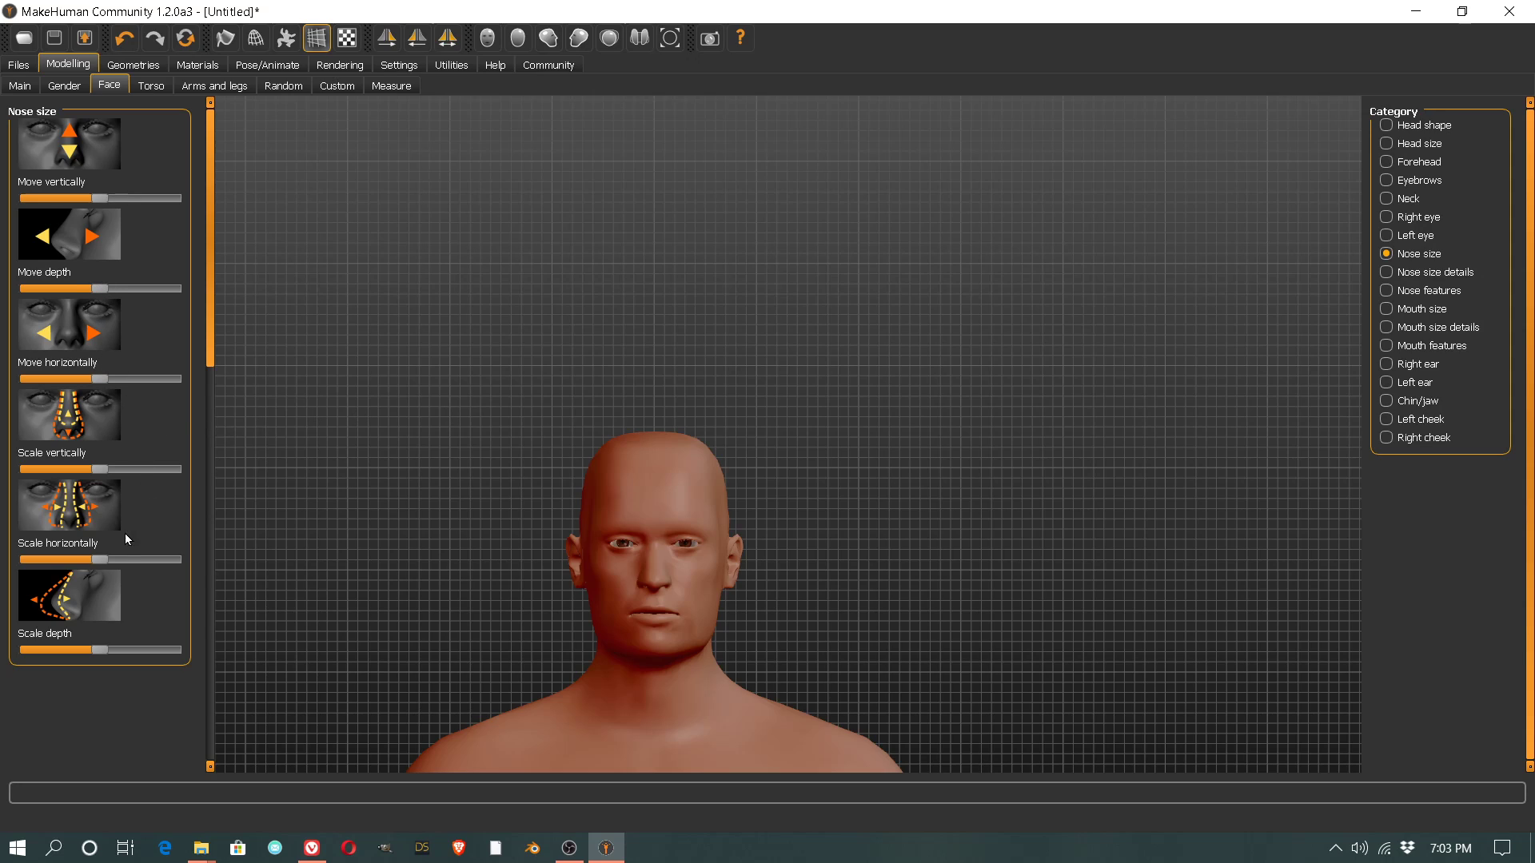
click(1435, 273)
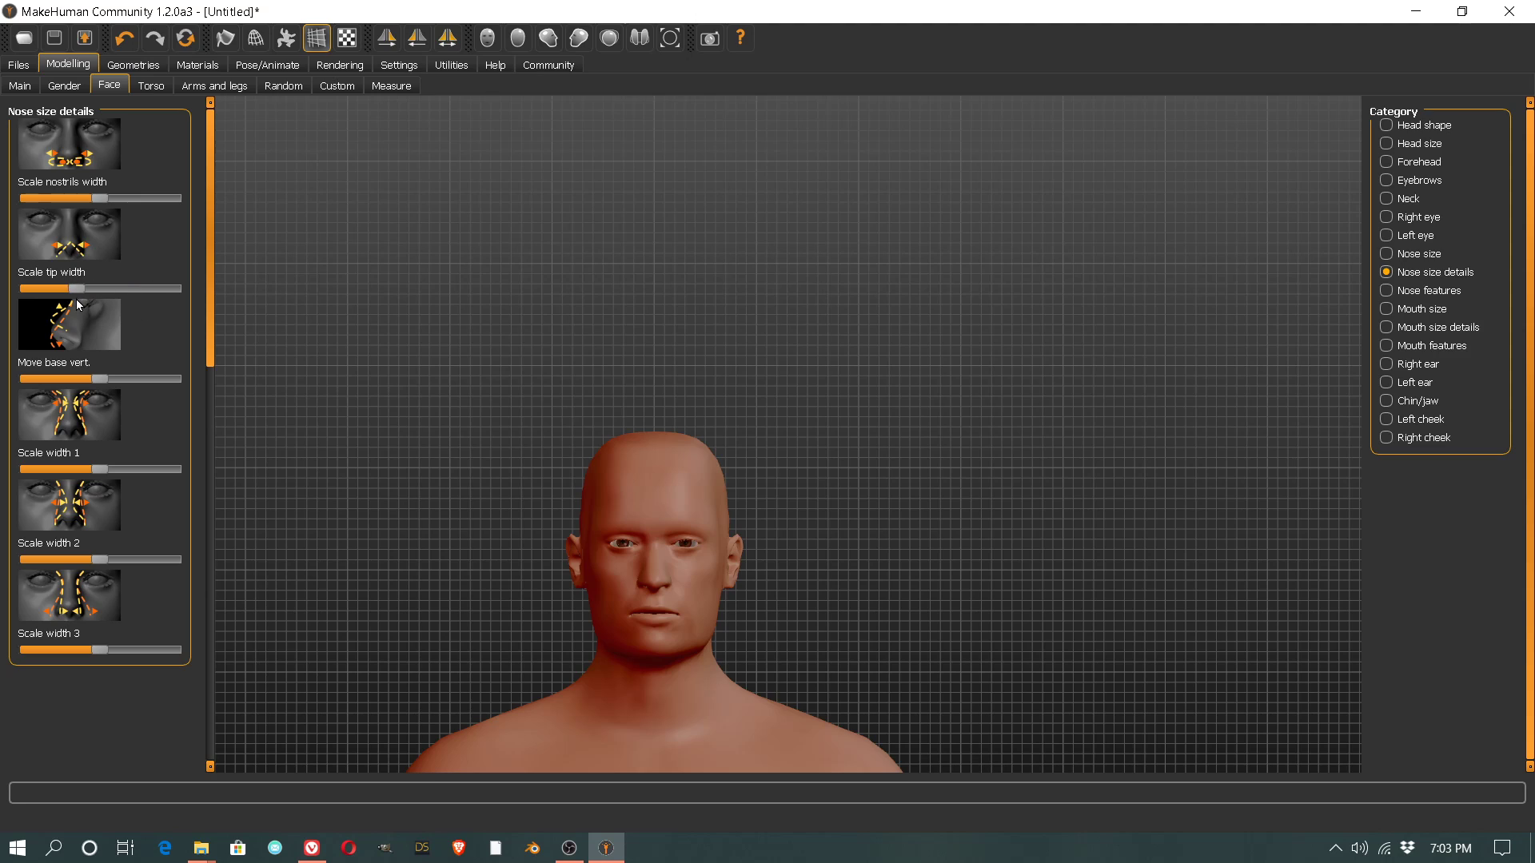
drag(77, 300, 126, 306)
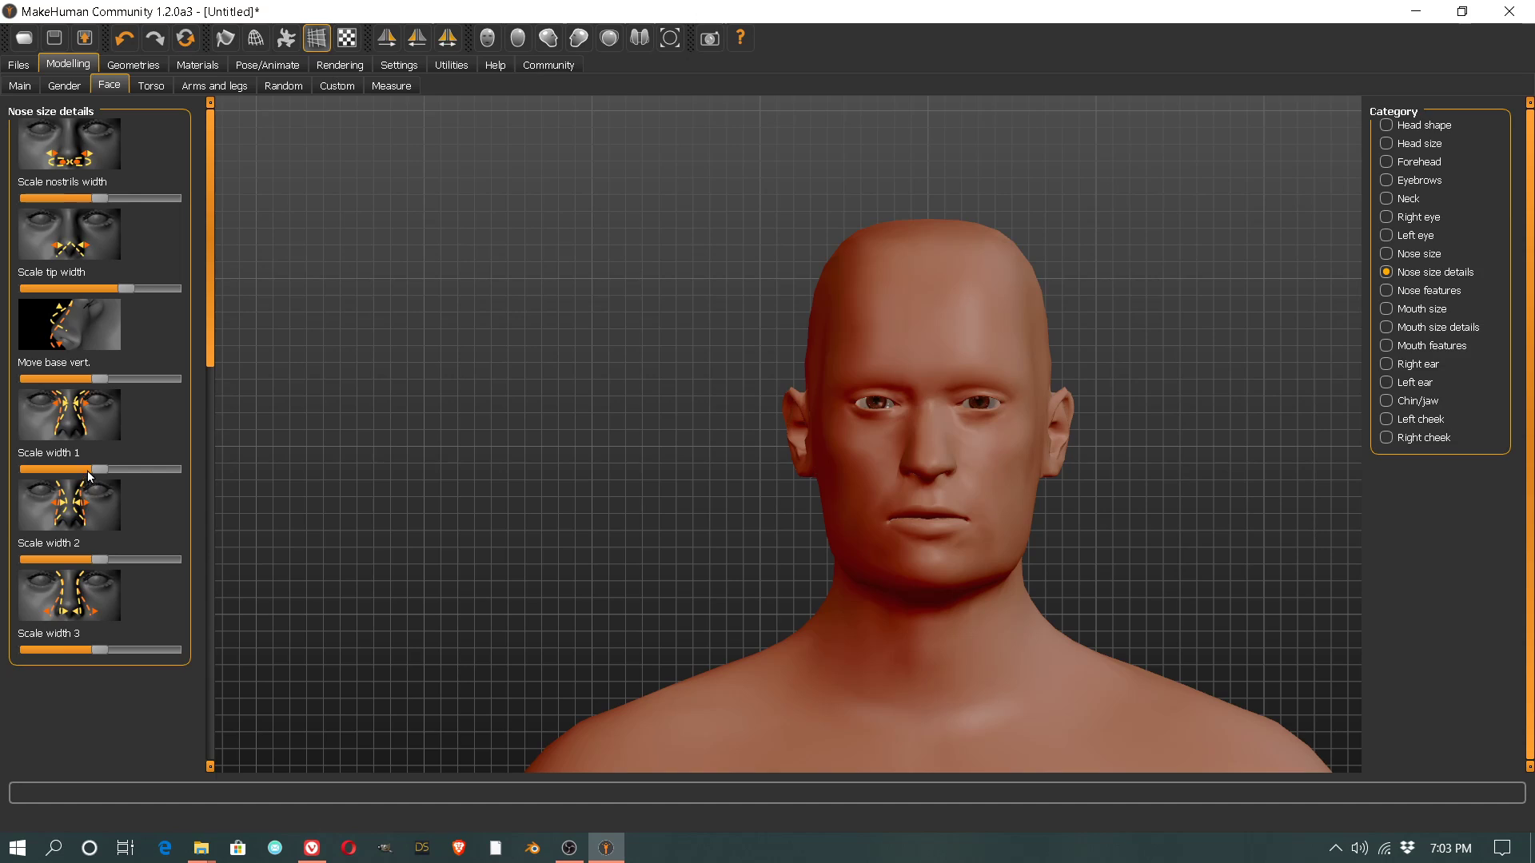
mouse_move(100, 470)
mouse_down()
mouse_move(144, 492)
mouse_move(36, 487)
mouse_move(102, 492)
mouse_up()
Step: Reduce the eyebrow angle well below its midpoint and increase the eyebrows' vertical shift
click(1420, 180)
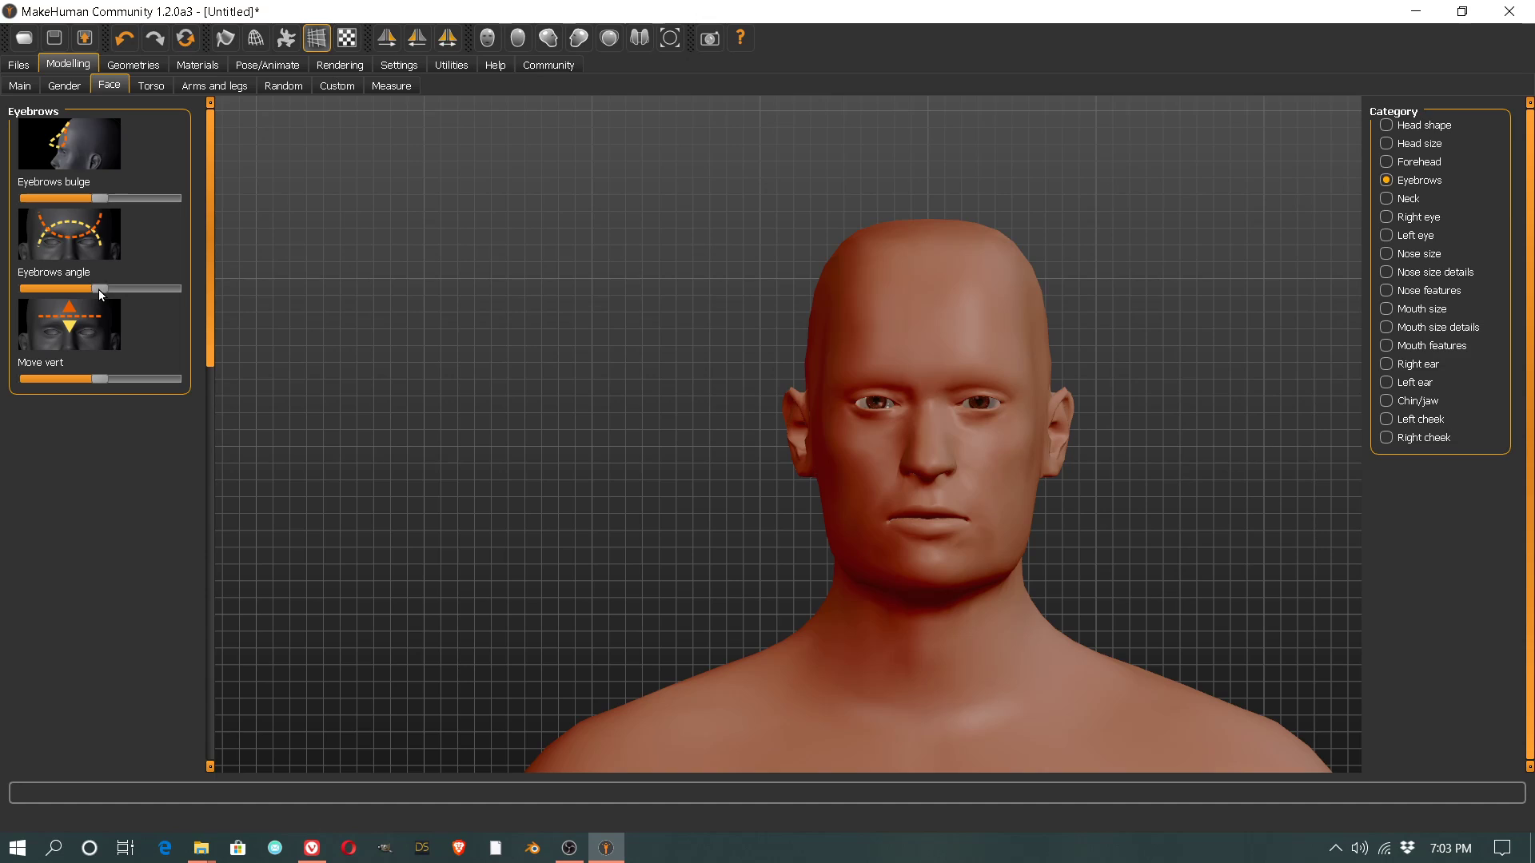
drag(98, 290, 59, 308)
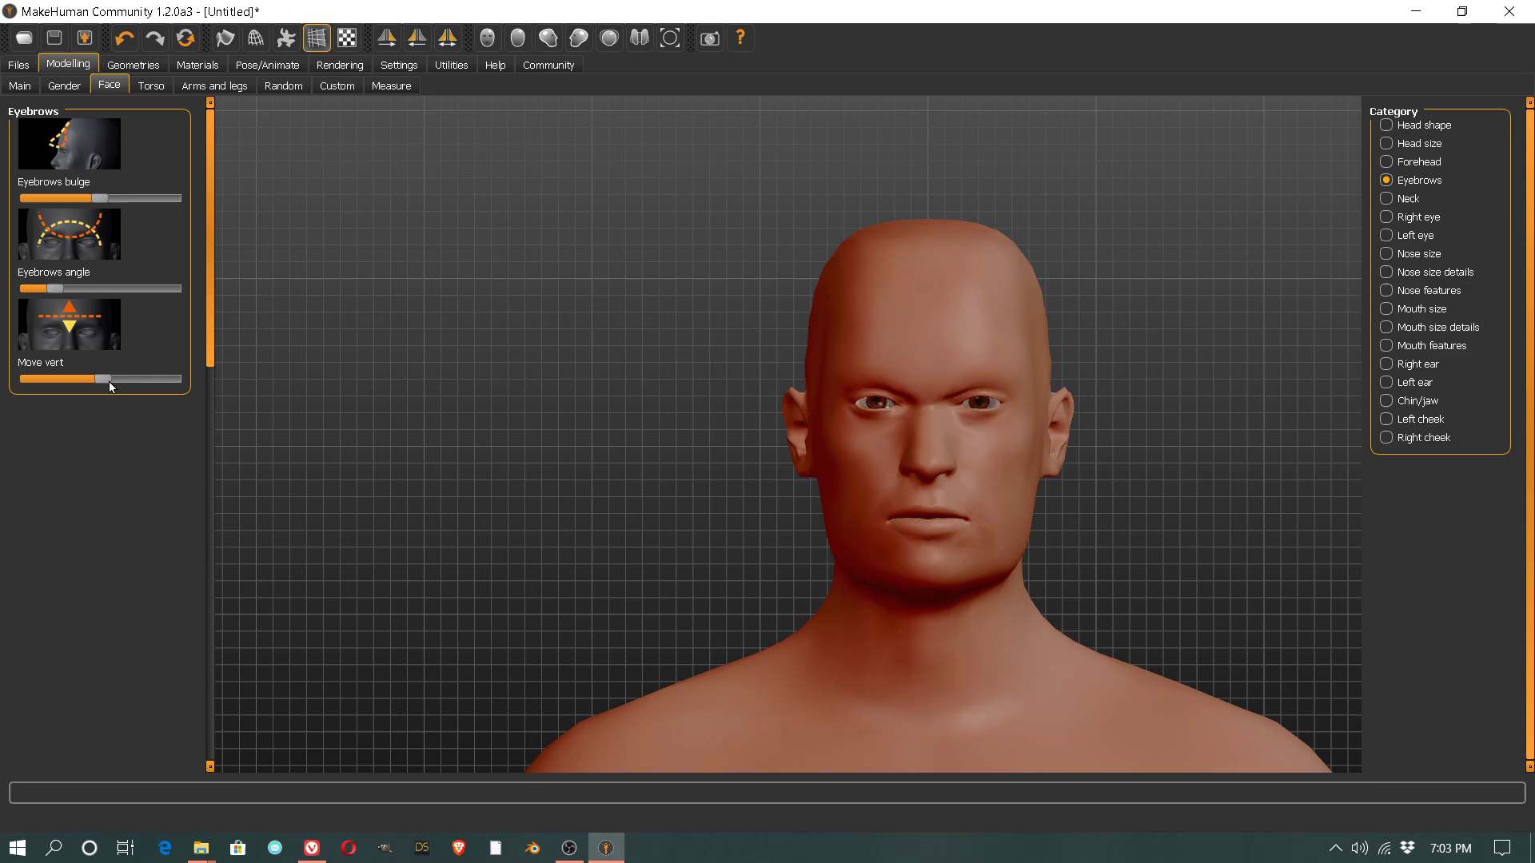
drag(100, 379, 135, 383)
click(155, 86)
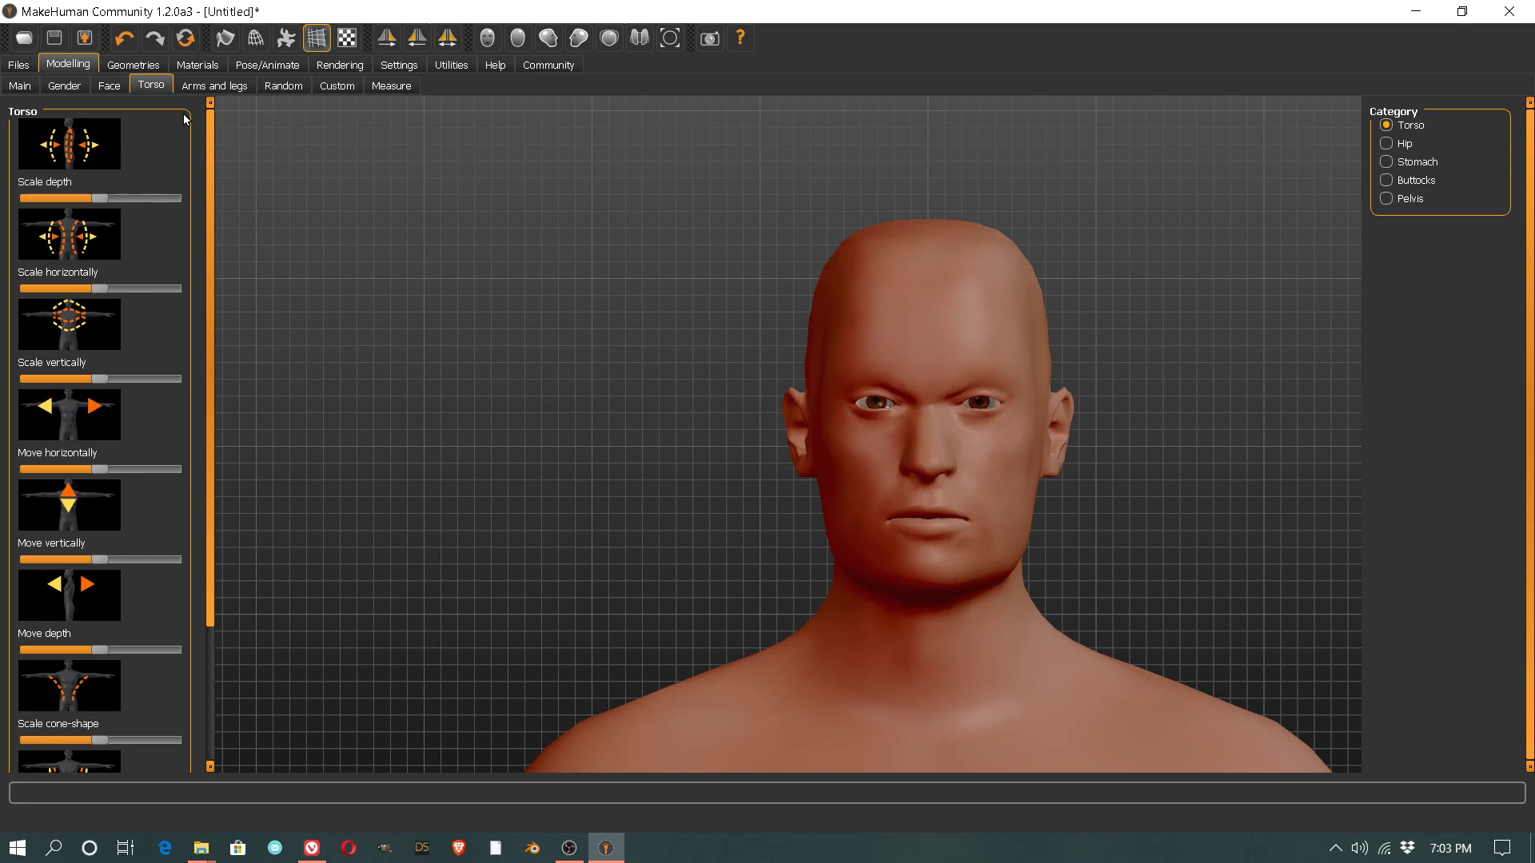
click(213, 86)
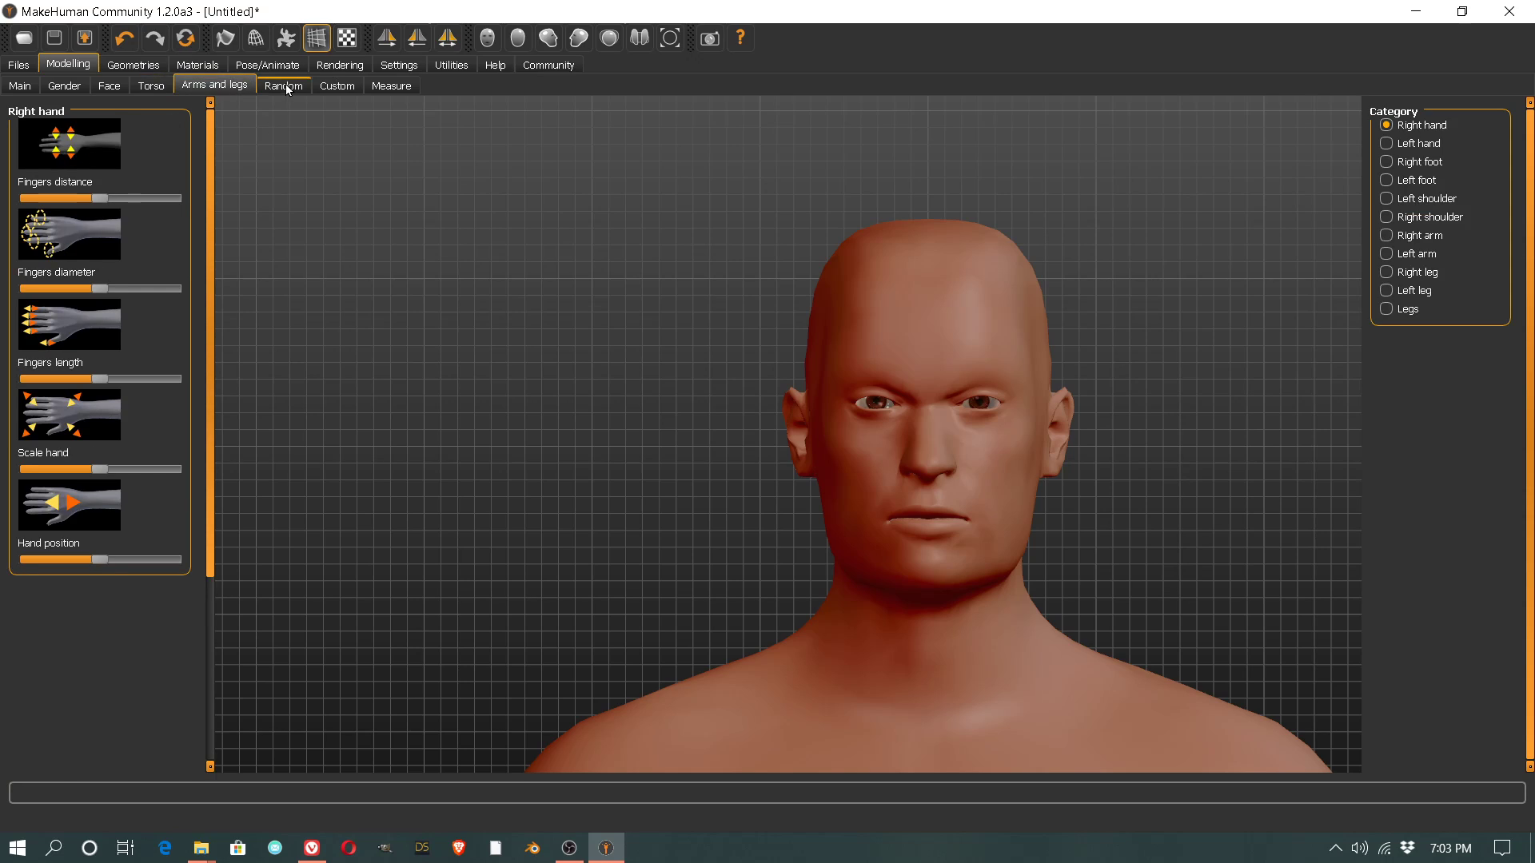
click(286, 85)
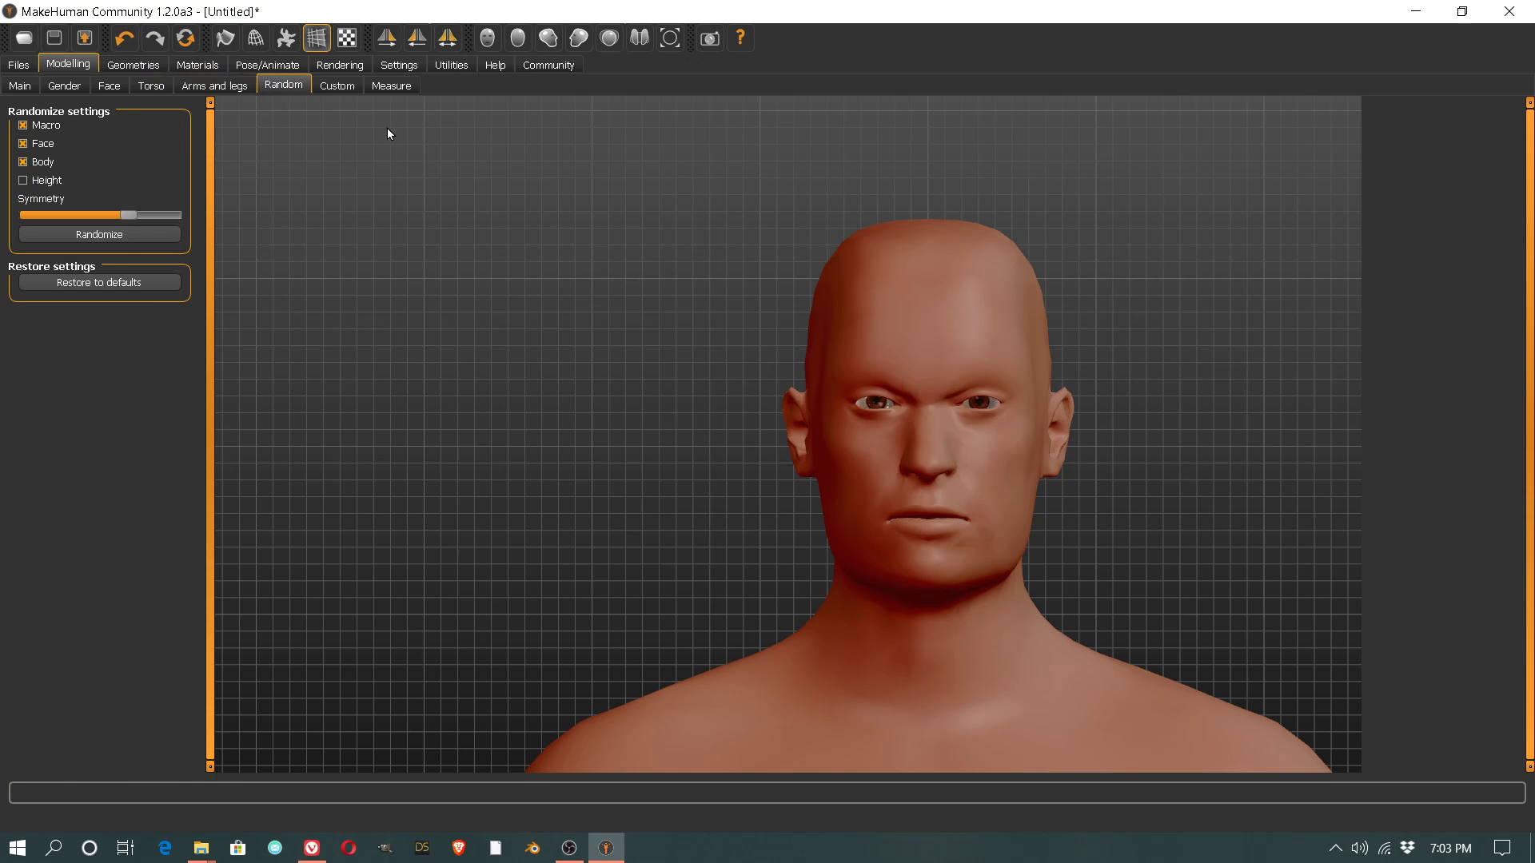
Step: Filter the clothes by the Male tag and dress the figure in Male casualsuit01
click(134, 65)
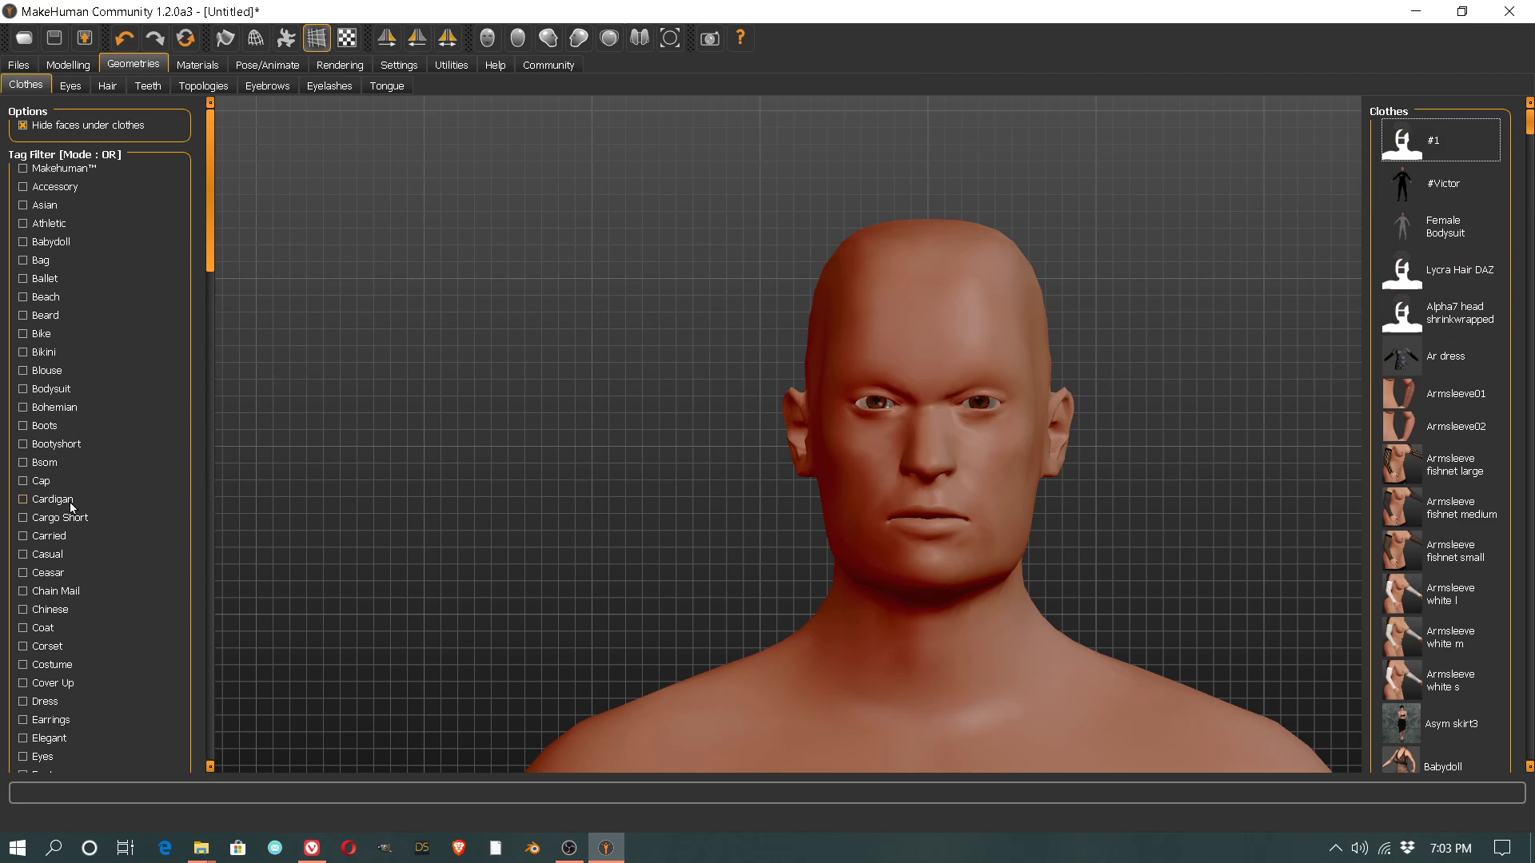
drag(208, 267, 192, 471)
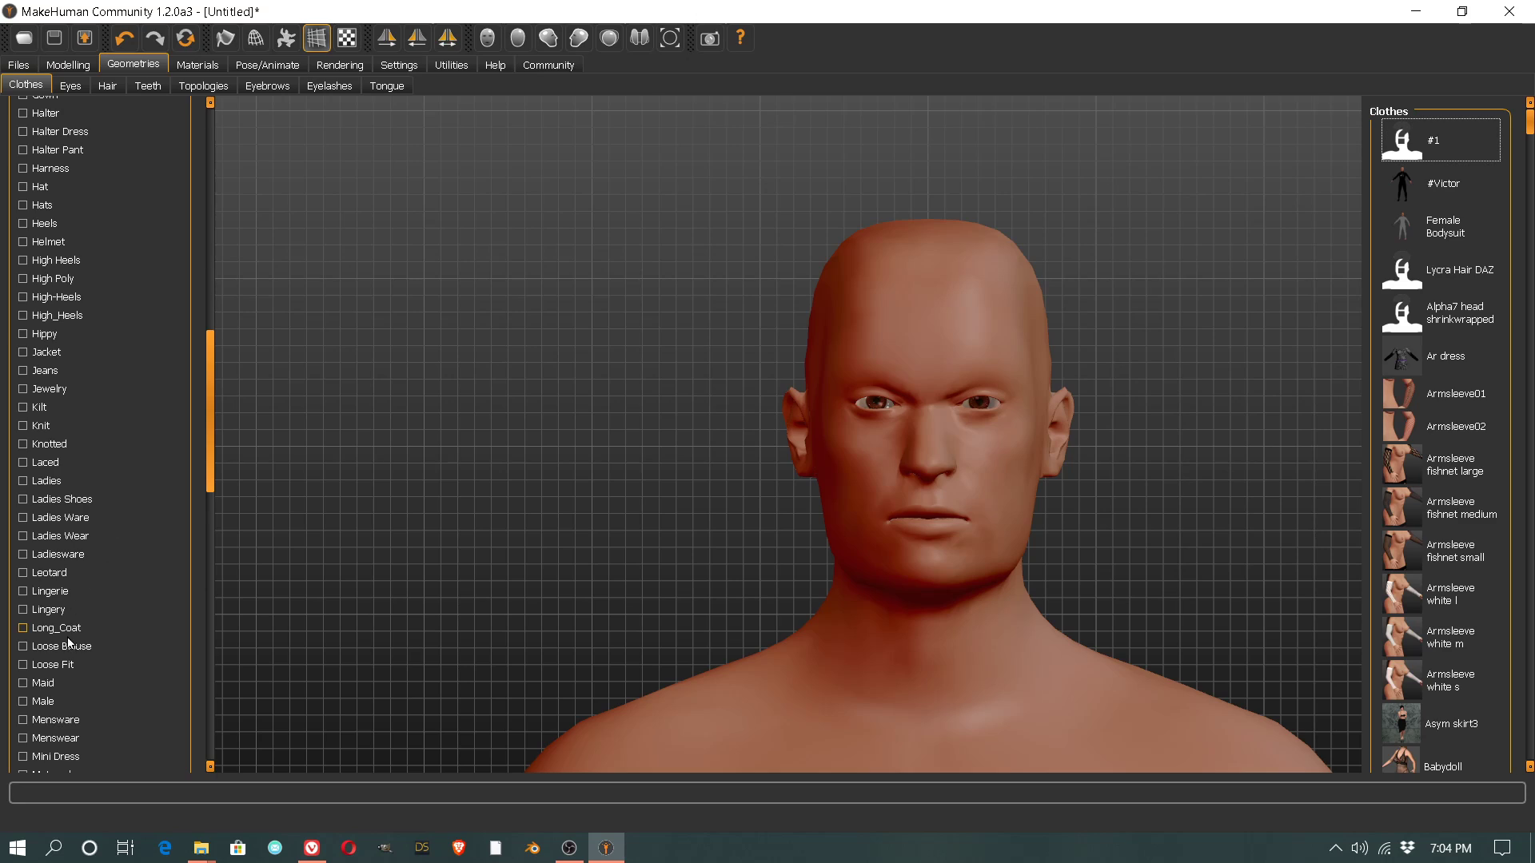
click(22, 700)
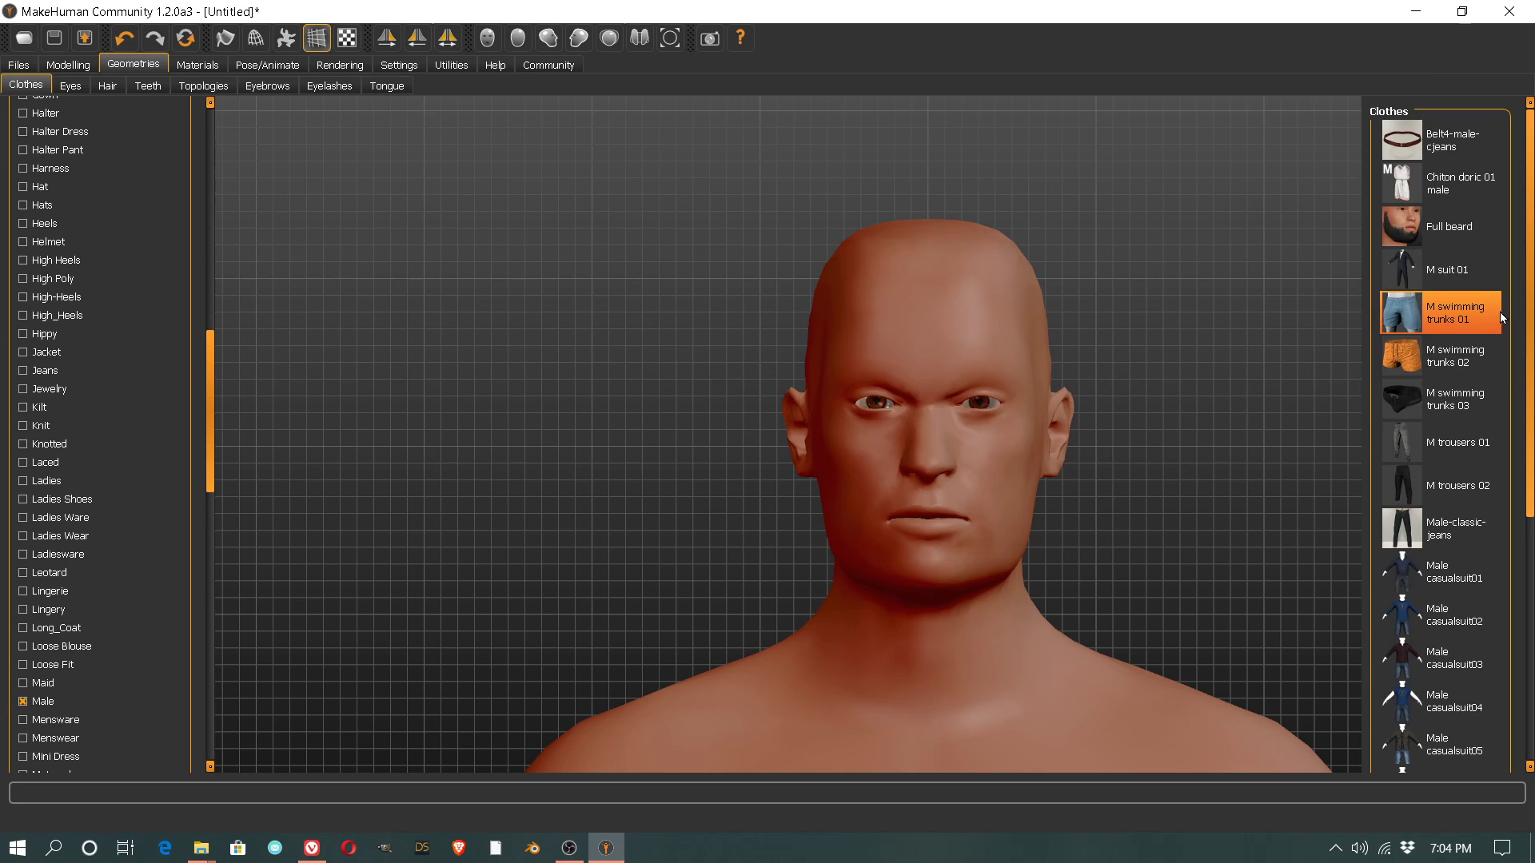
drag(1528, 276, 1530, 449)
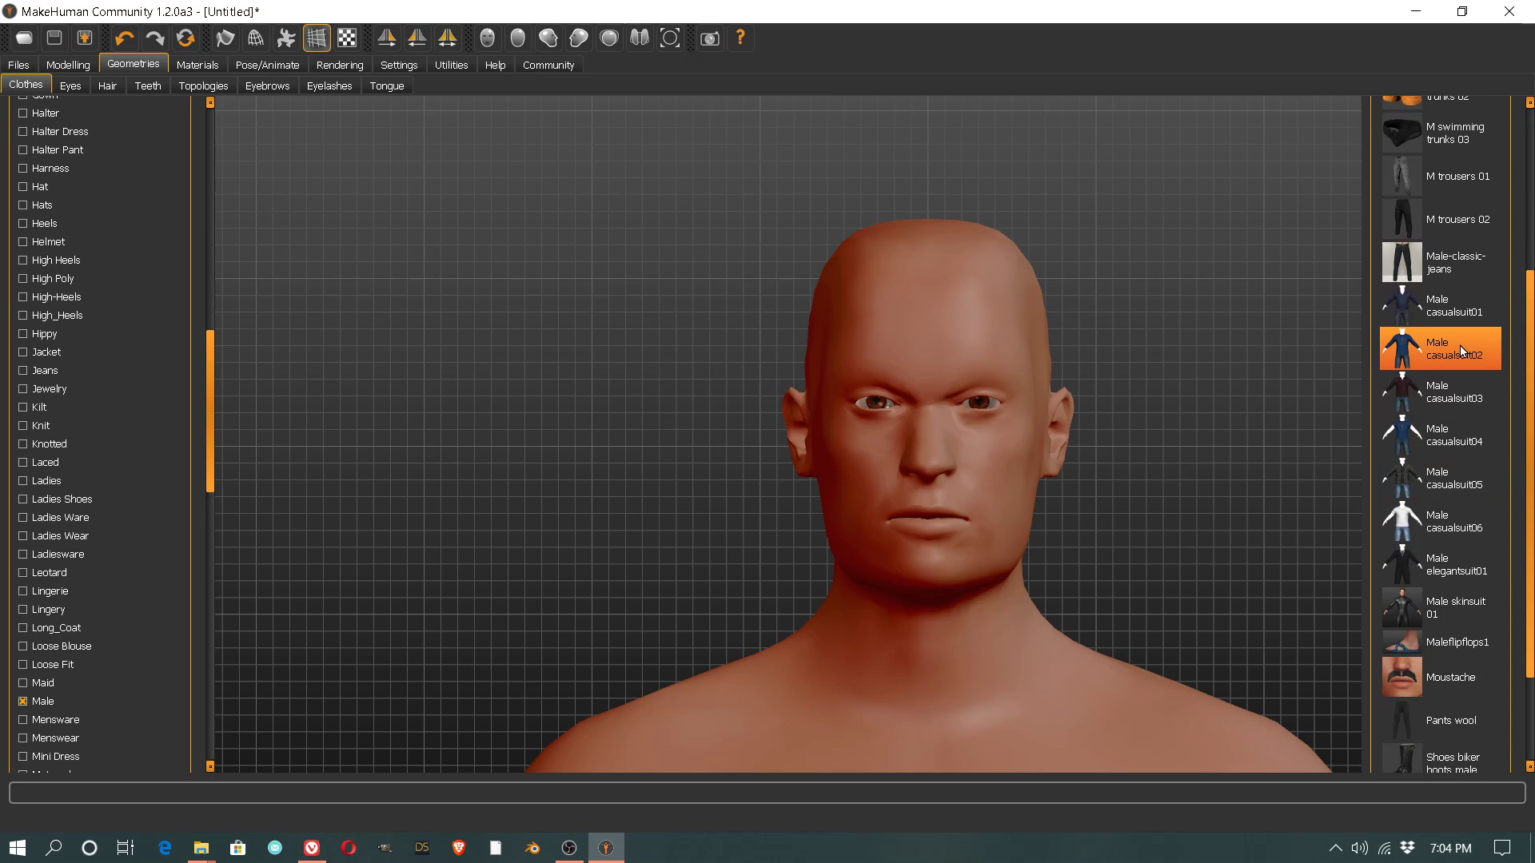
click(1455, 309)
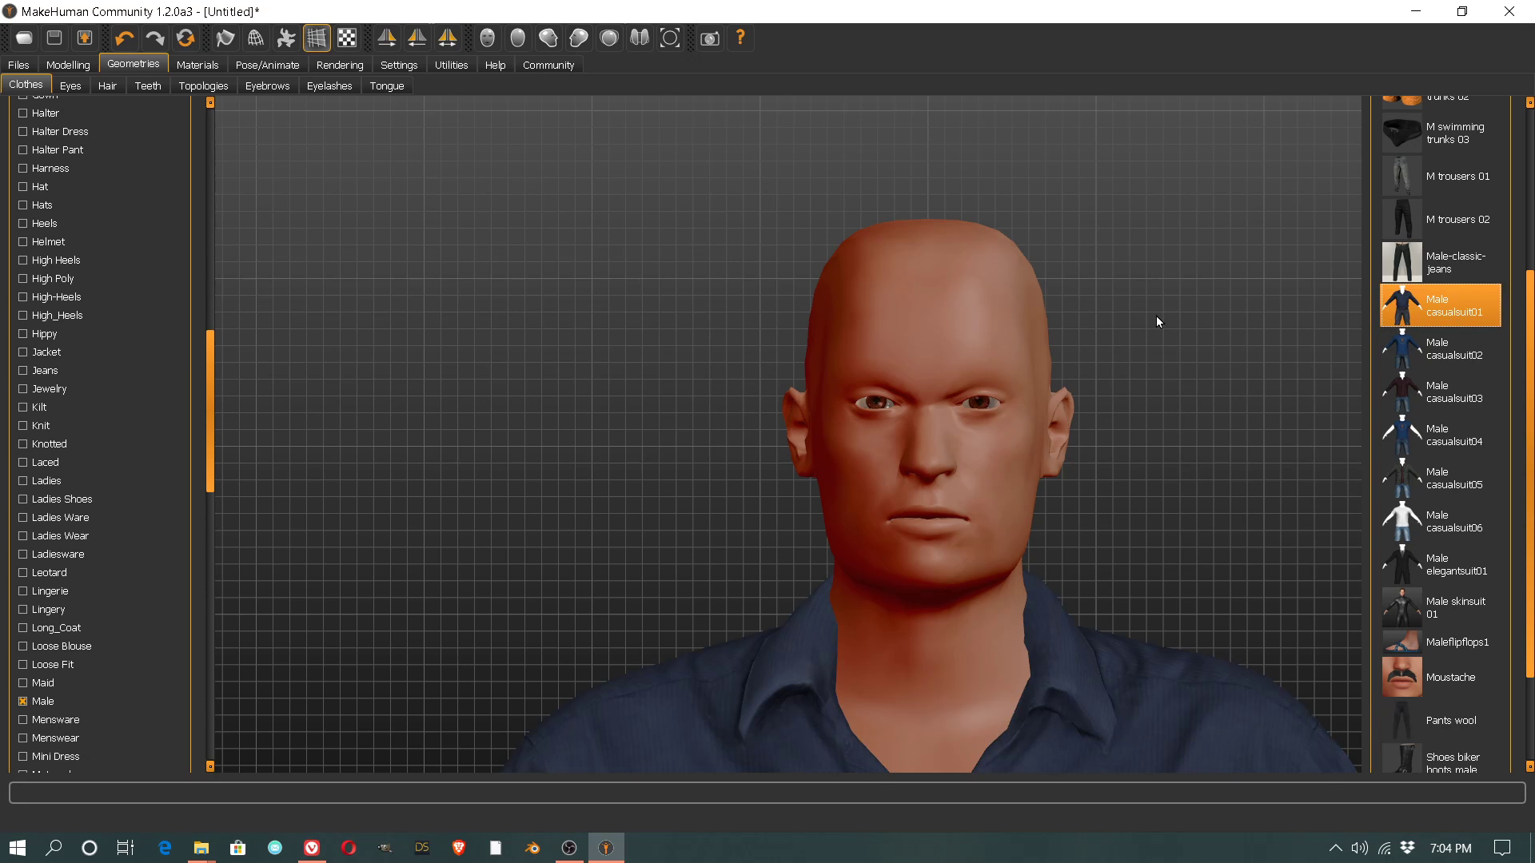
scroll(1156, 315, down, 5)
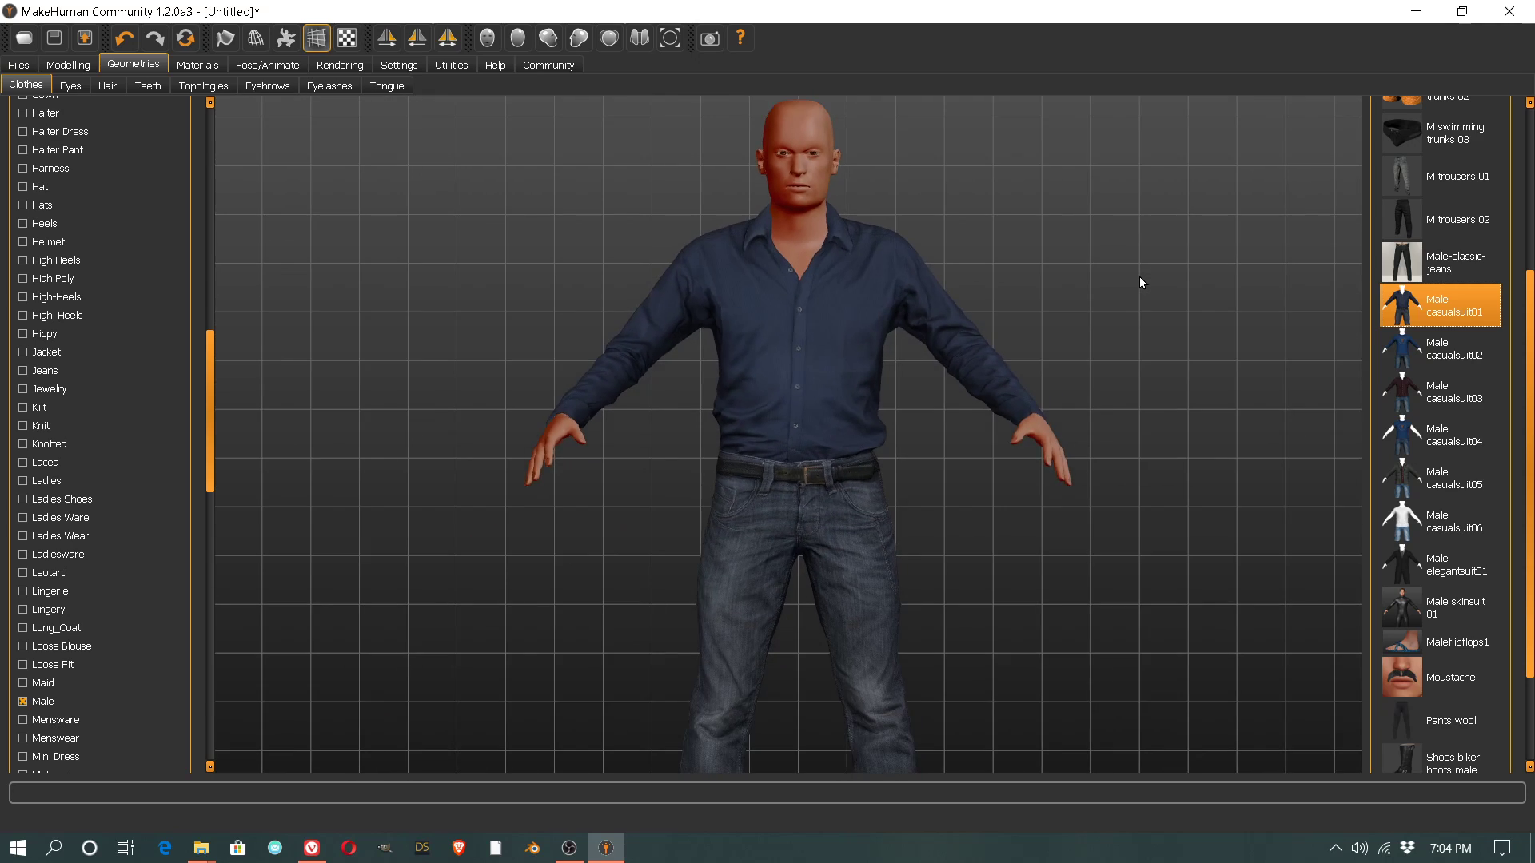
scroll(1139, 282, down, 3)
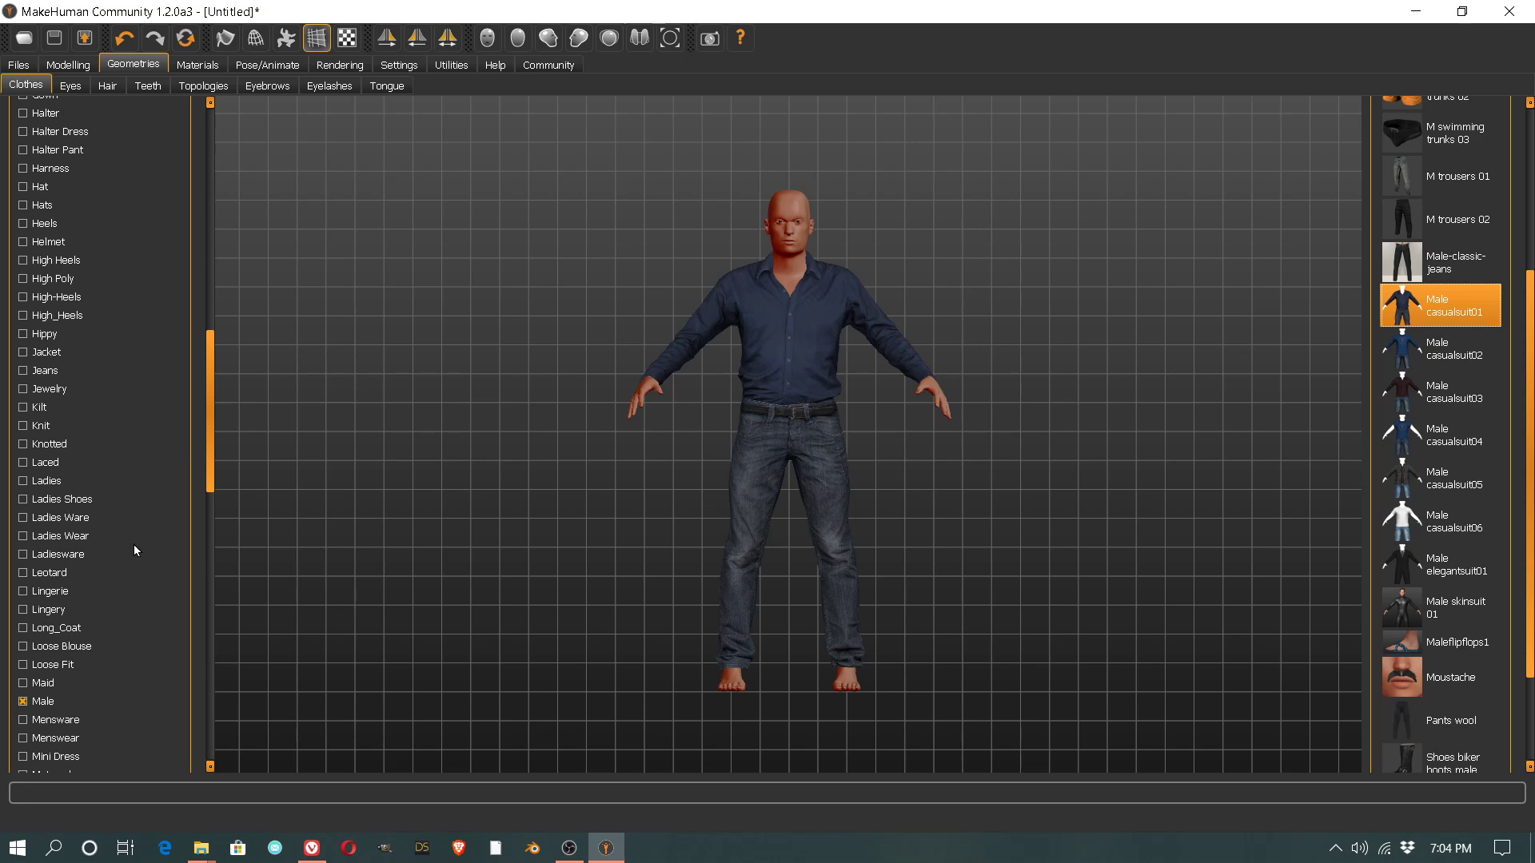
Step: Replace the Male clothes filter with Shoes, put Shoes04 on the figure and inspect the dressed figure
drag(203, 466, 216, 617)
click(23, 411)
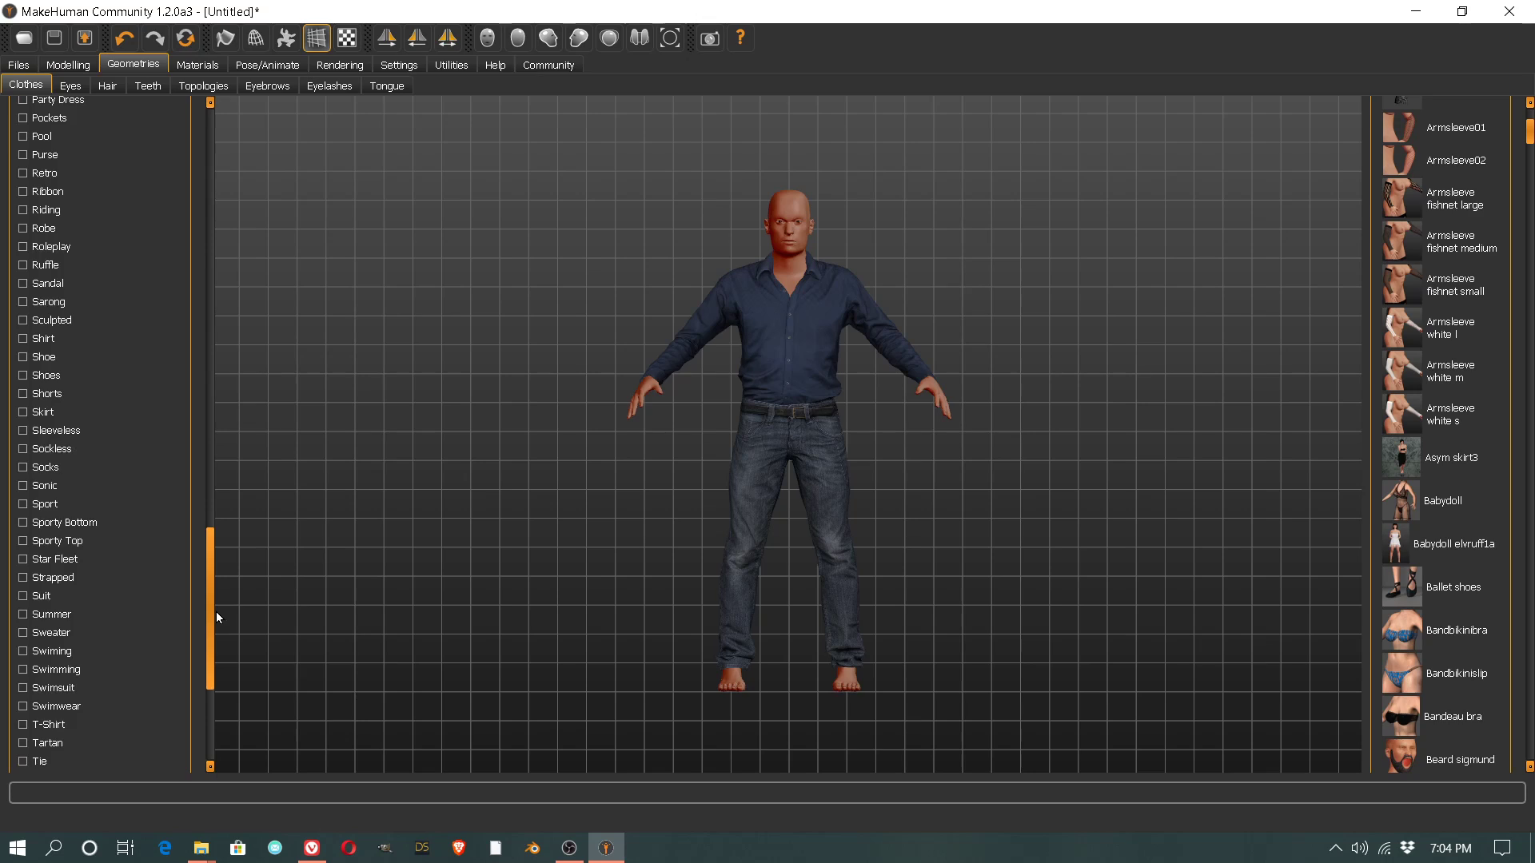
click(23, 375)
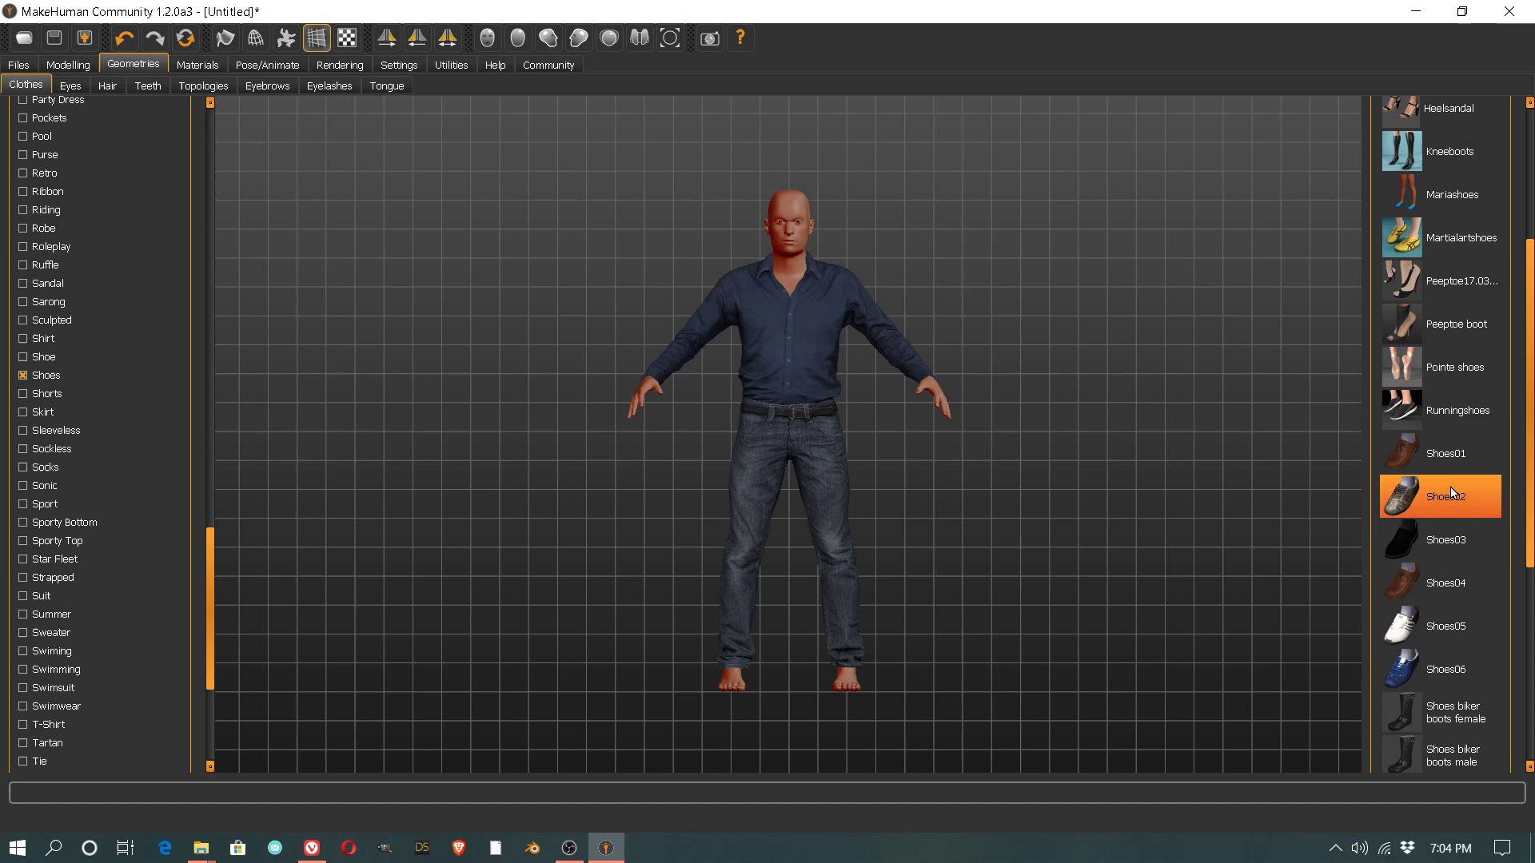
click(1437, 571)
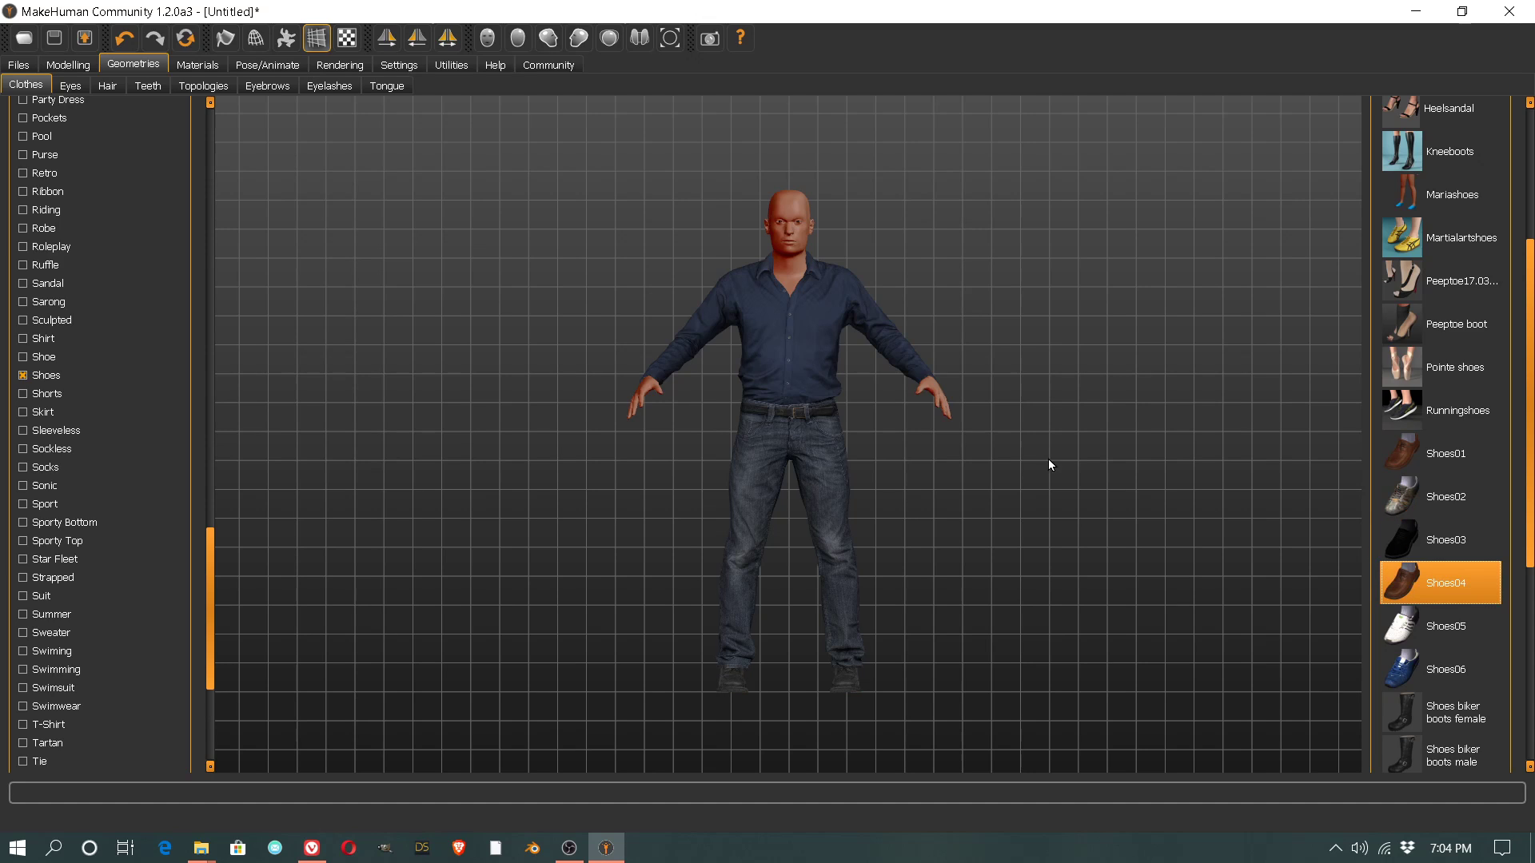
drag(1014, 382, 1052, 348)
scroll(899, 259, up, 8)
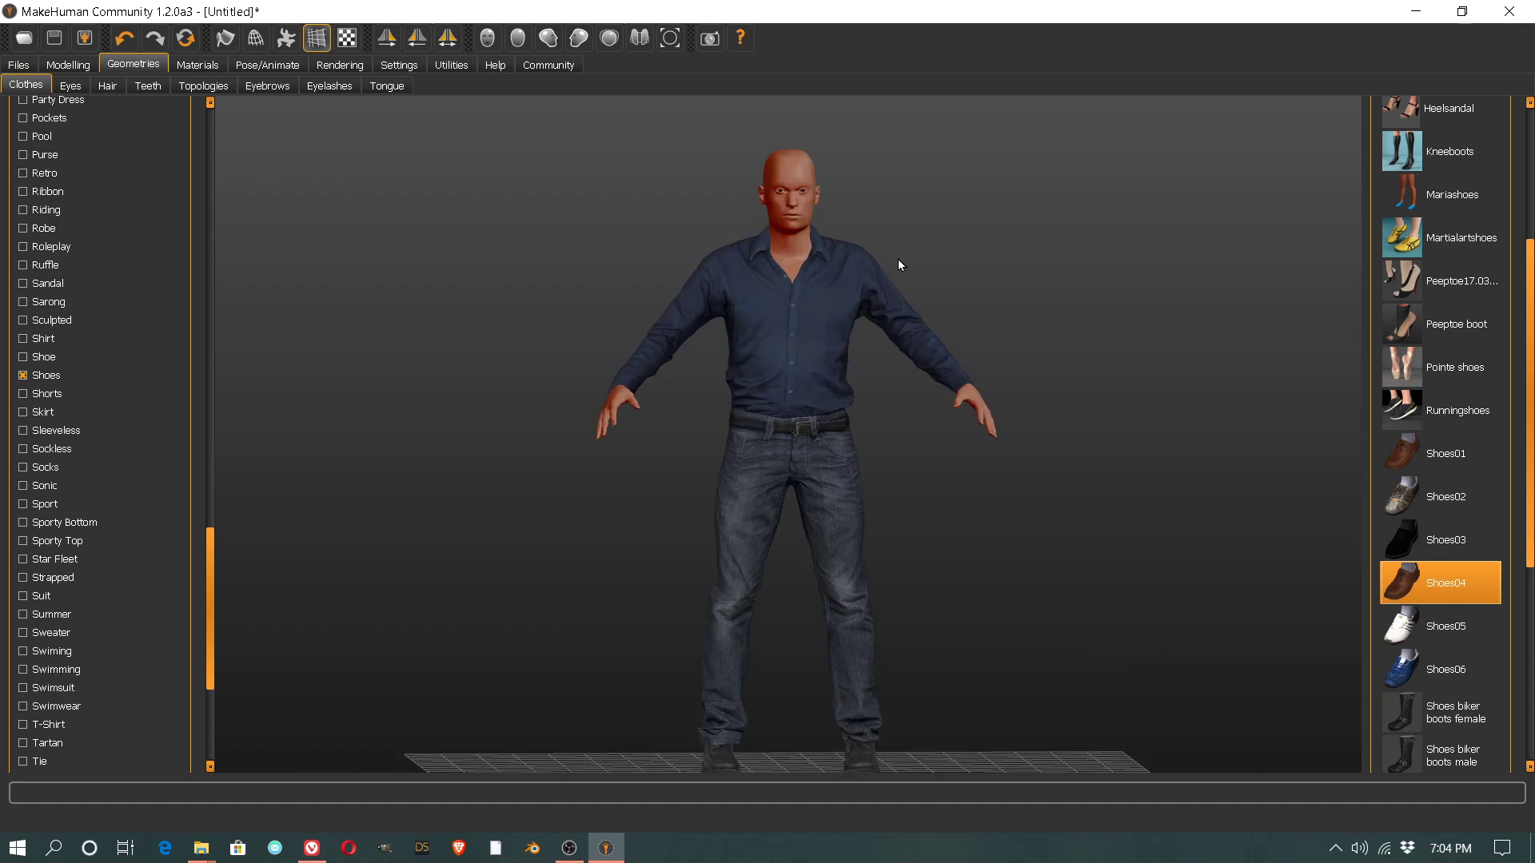
drag(915, 223, 626, 216)
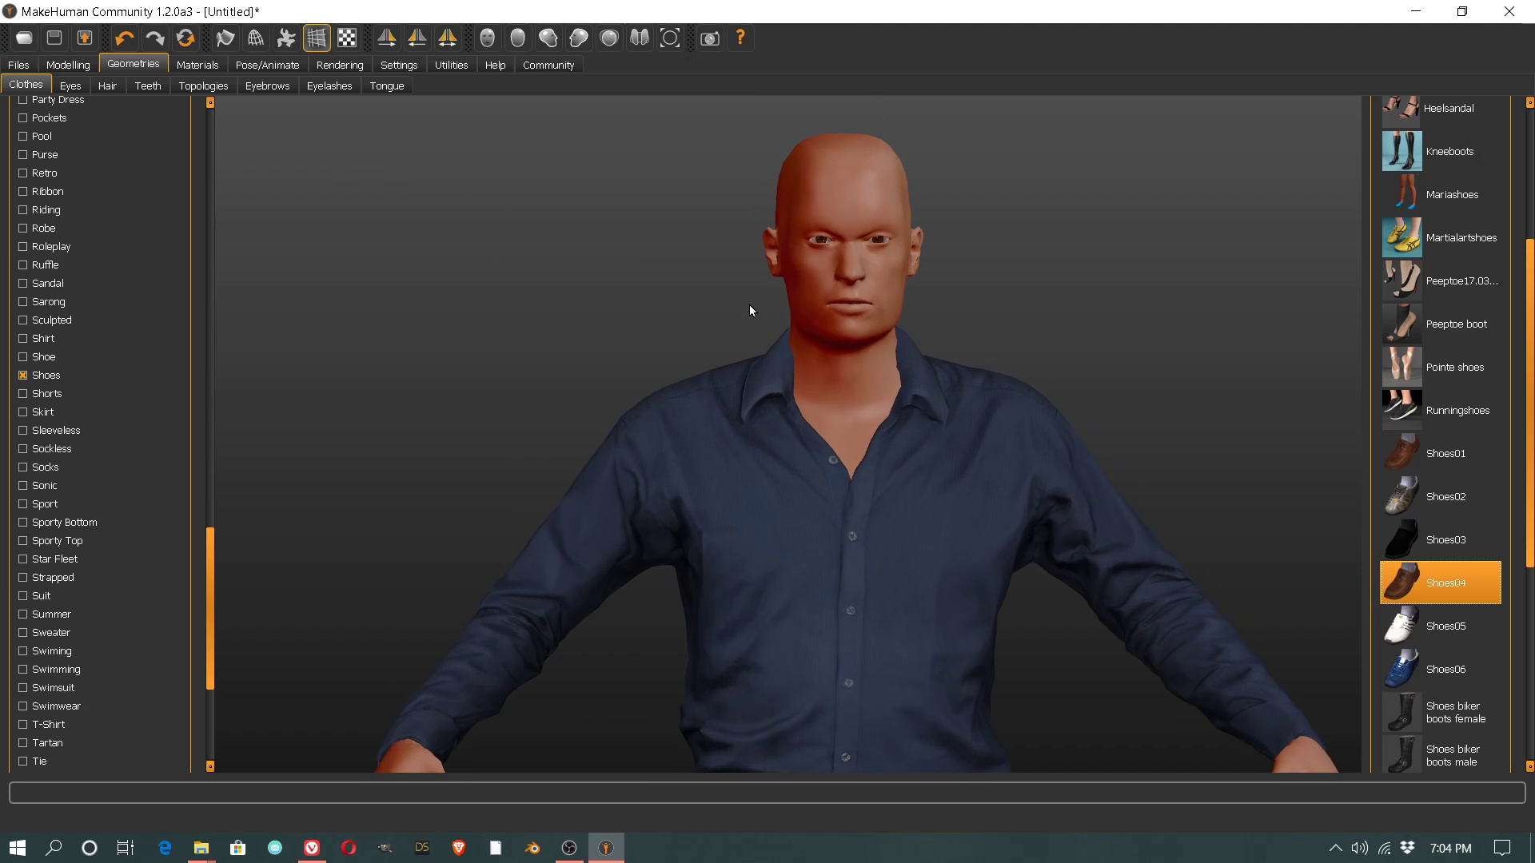
Step: Review the eye geometry options, filter the hairstyles by Male and give the figure the Short02 hair
click(70, 88)
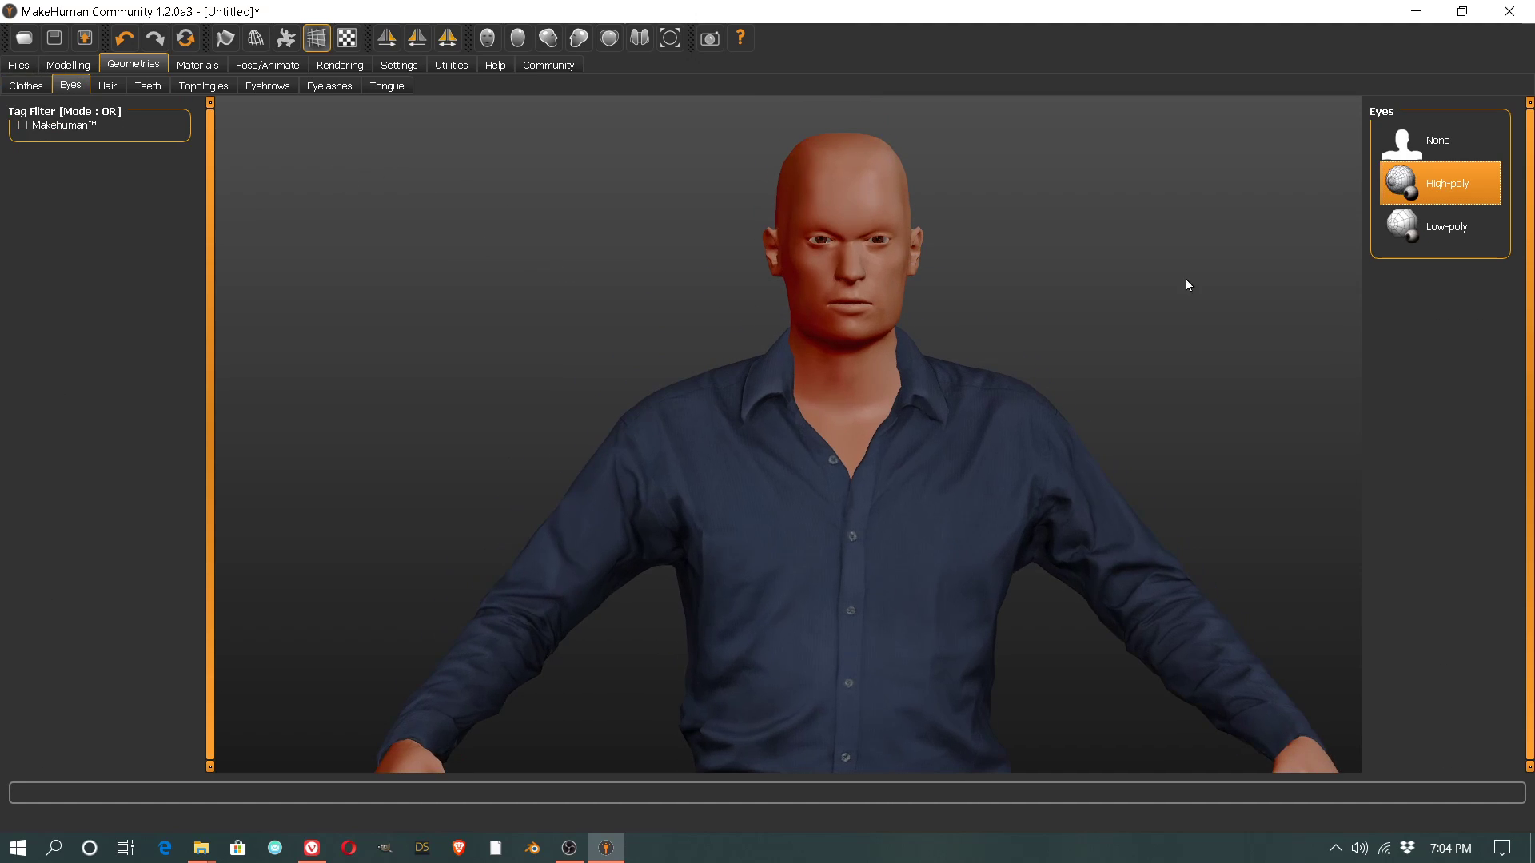
scroll(937, 209, up, 2)
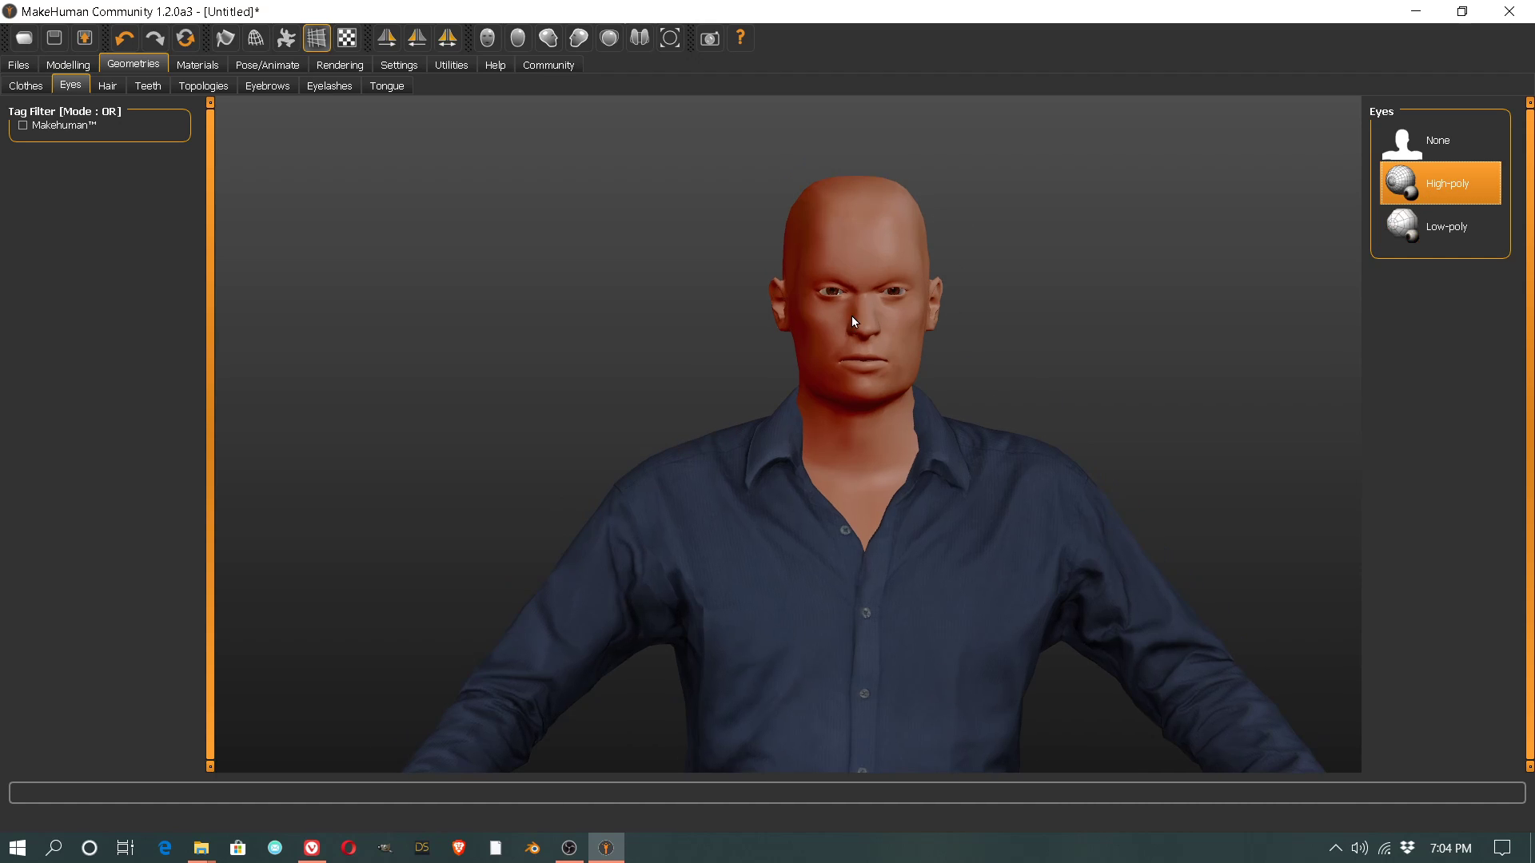
click(110, 87)
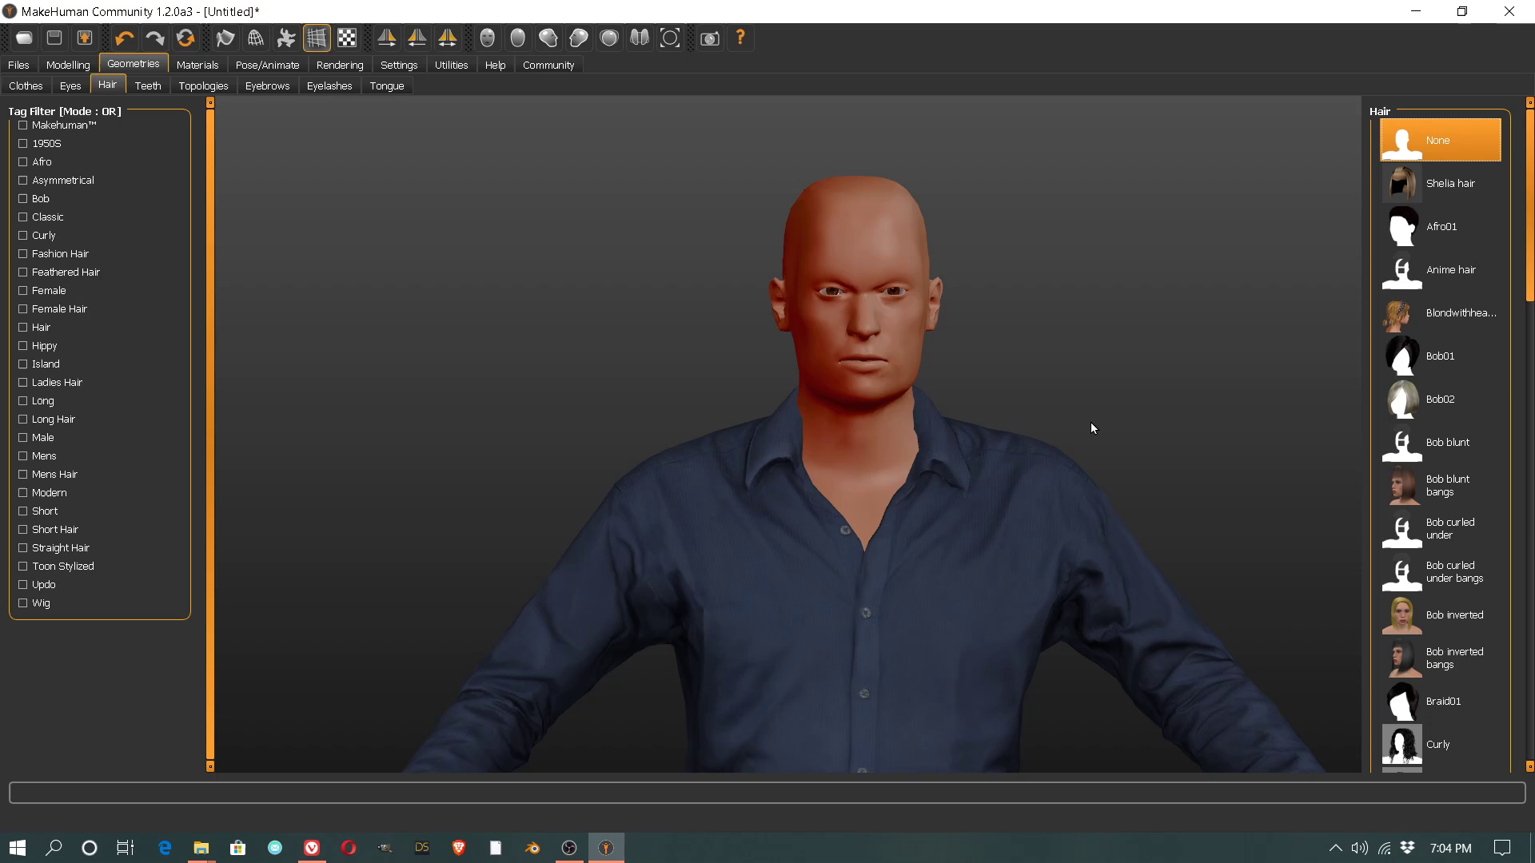
click(23, 438)
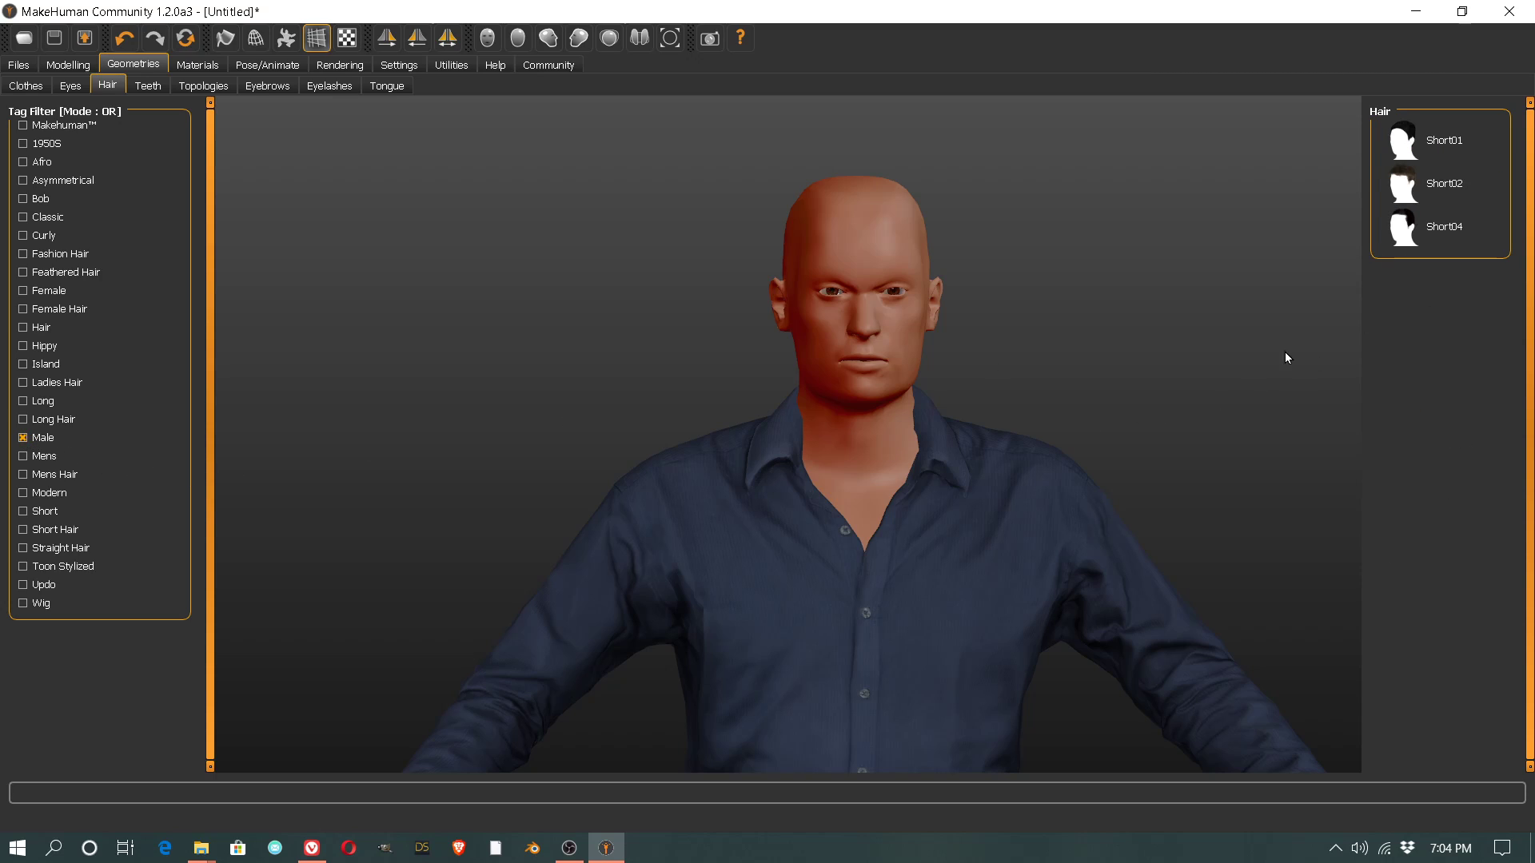
click(1431, 200)
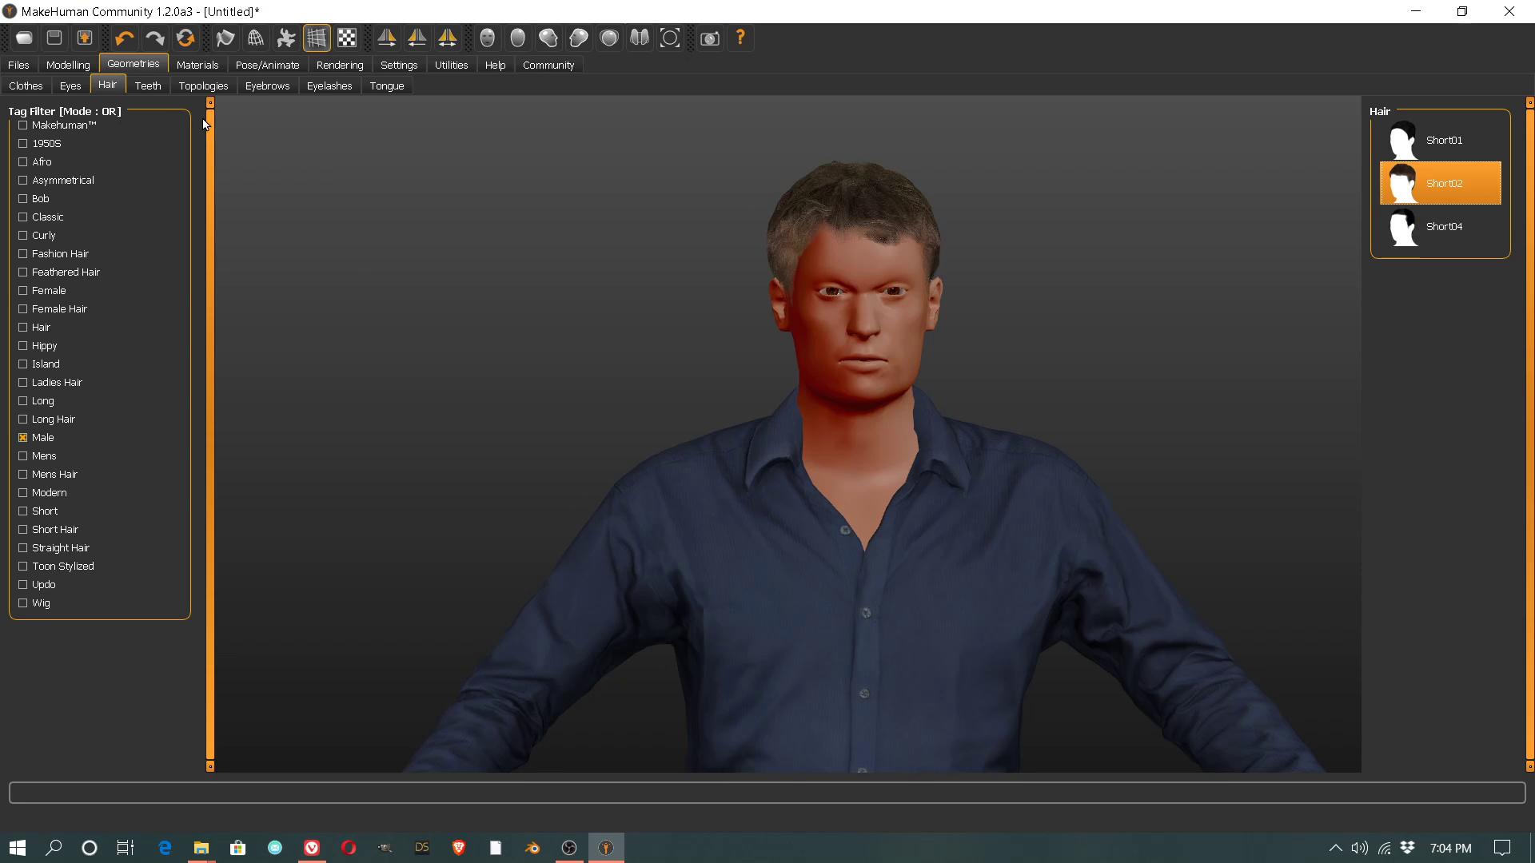
Step: Give the figure the Teeth shape03 teeth
click(152, 86)
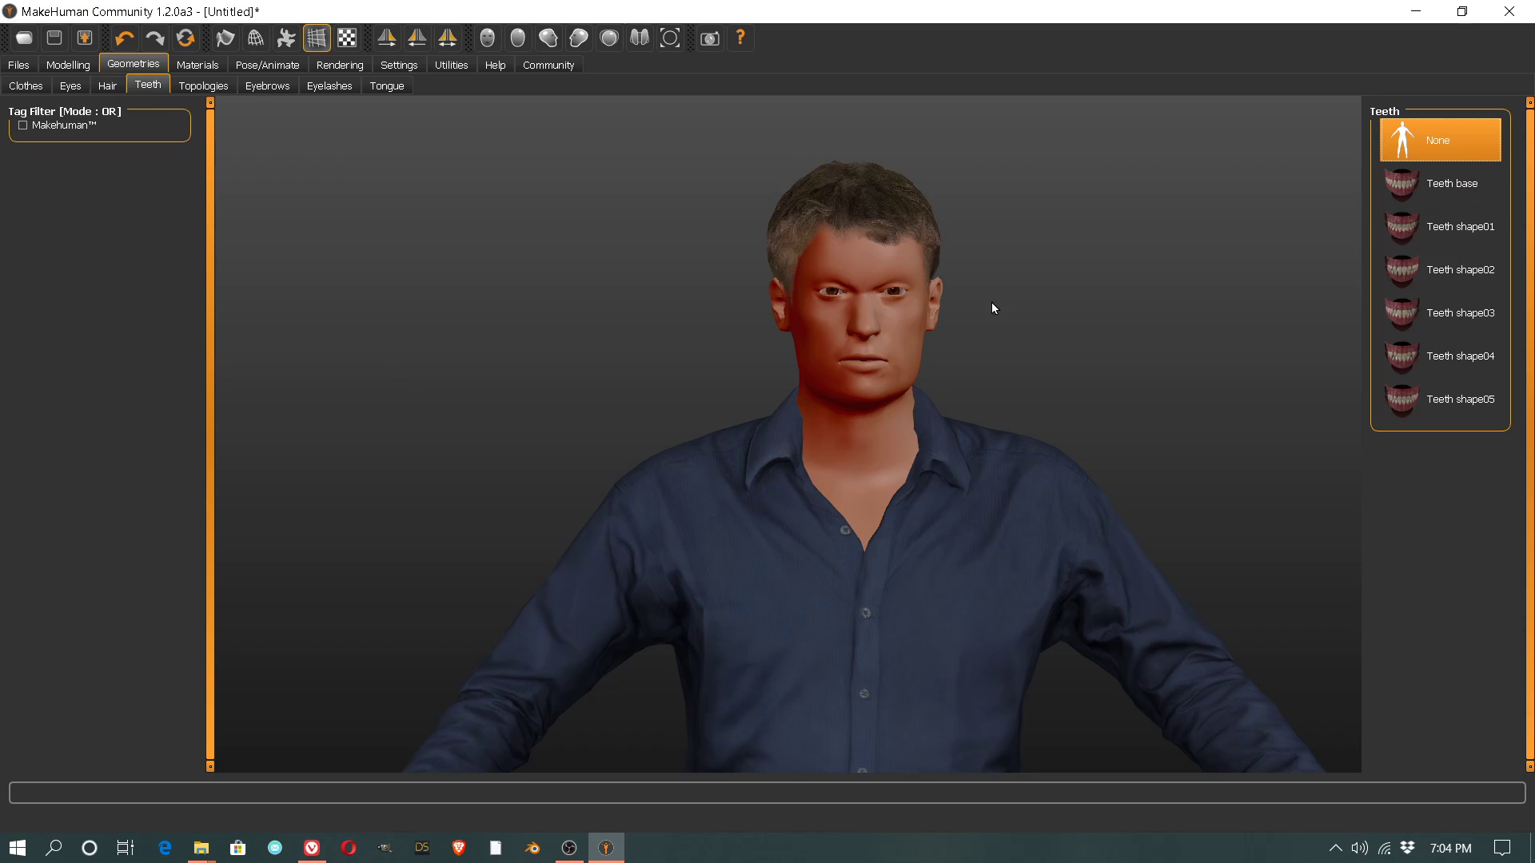
click(1439, 322)
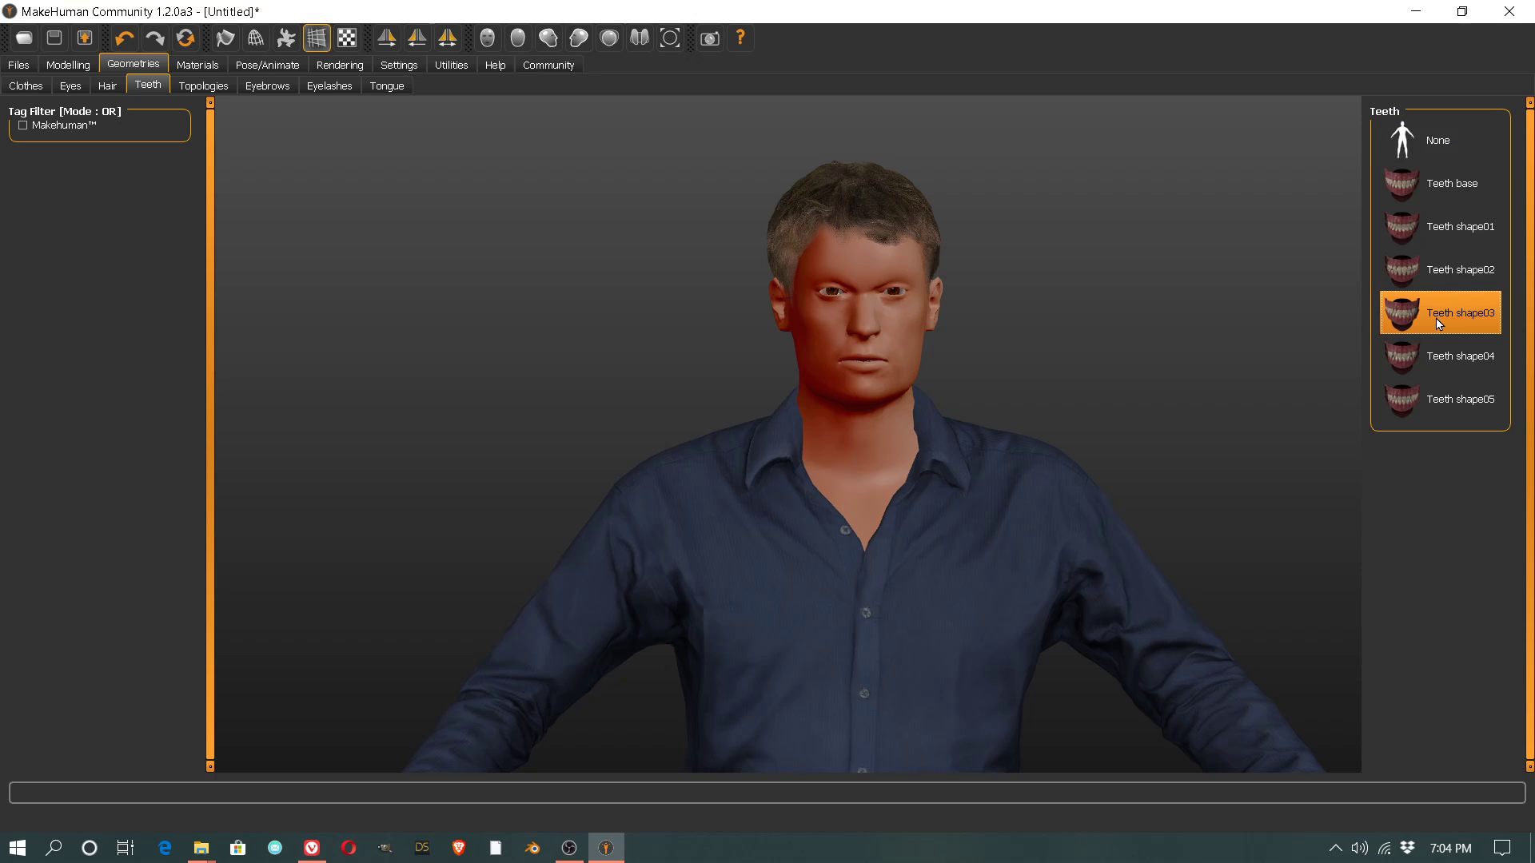
Step: Compare the Male1591, Male generic and Male muscle 13290 topologies on the figure and settle on Male generic
click(200, 86)
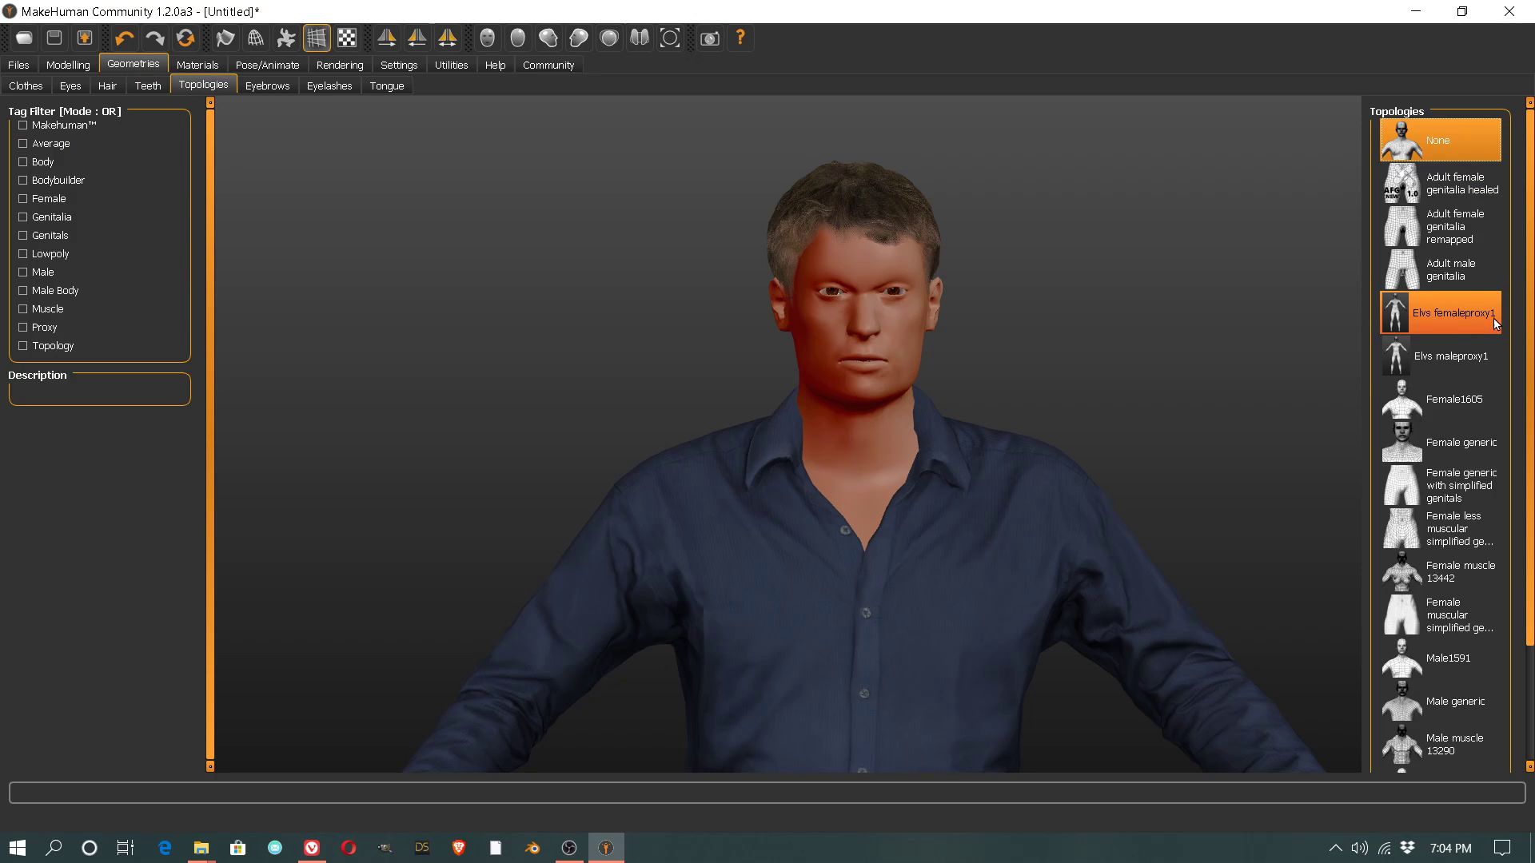
drag(1528, 329, 1525, 552)
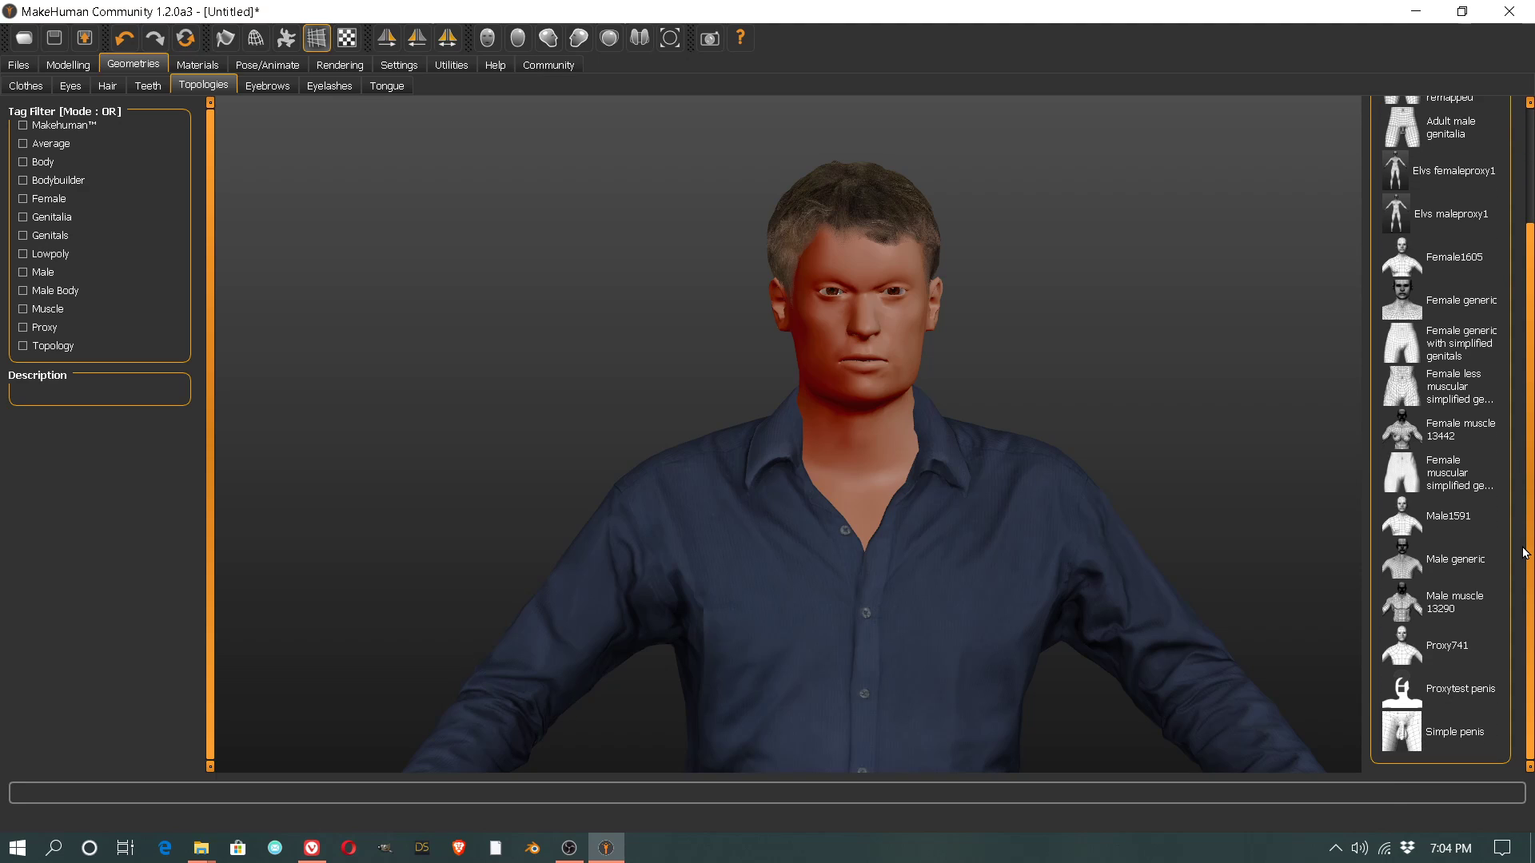
click(1468, 521)
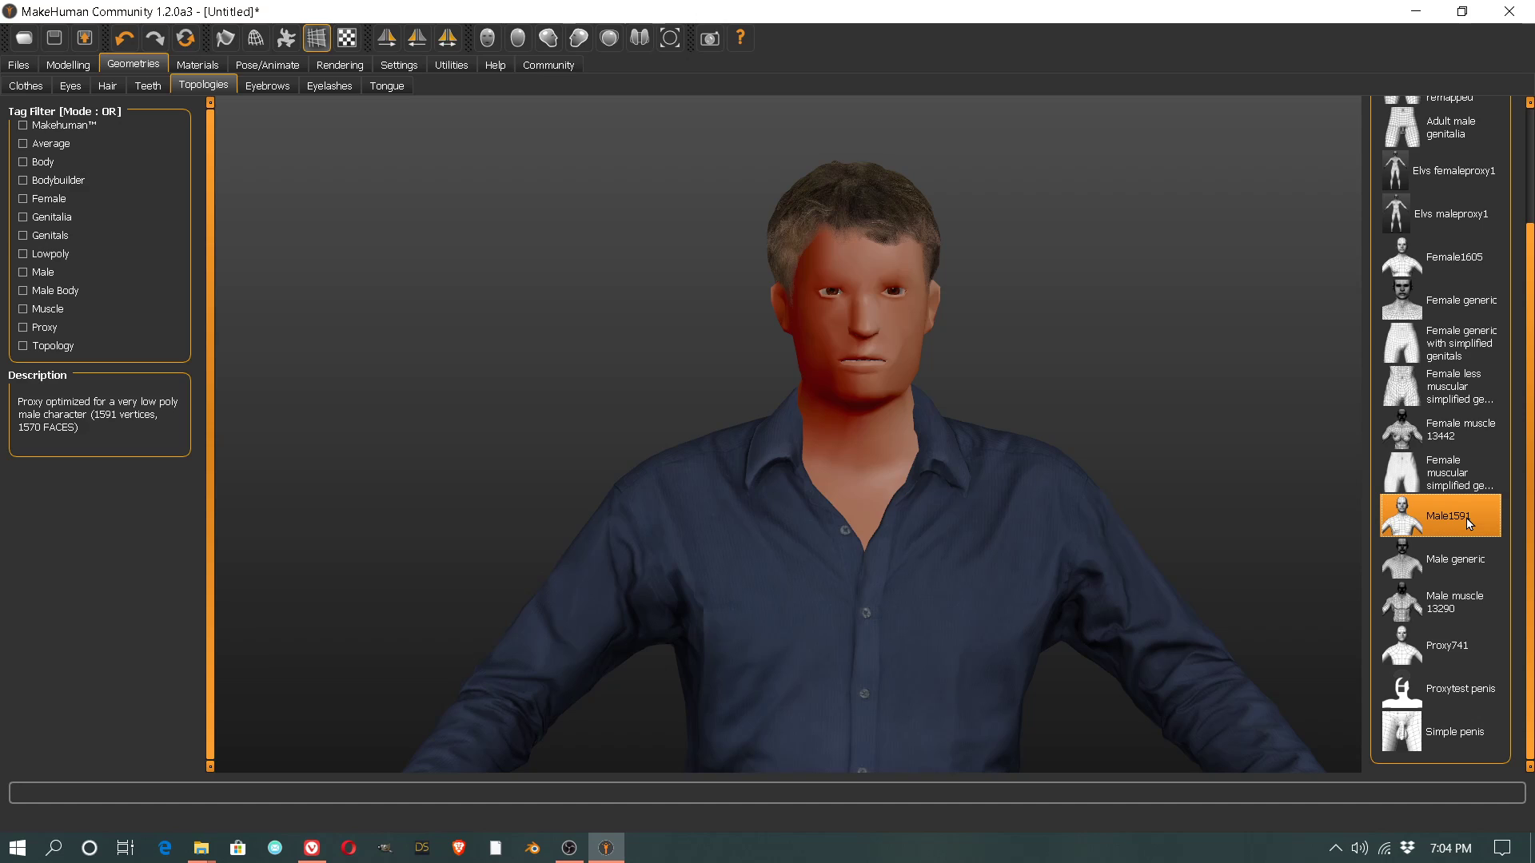
click(1473, 566)
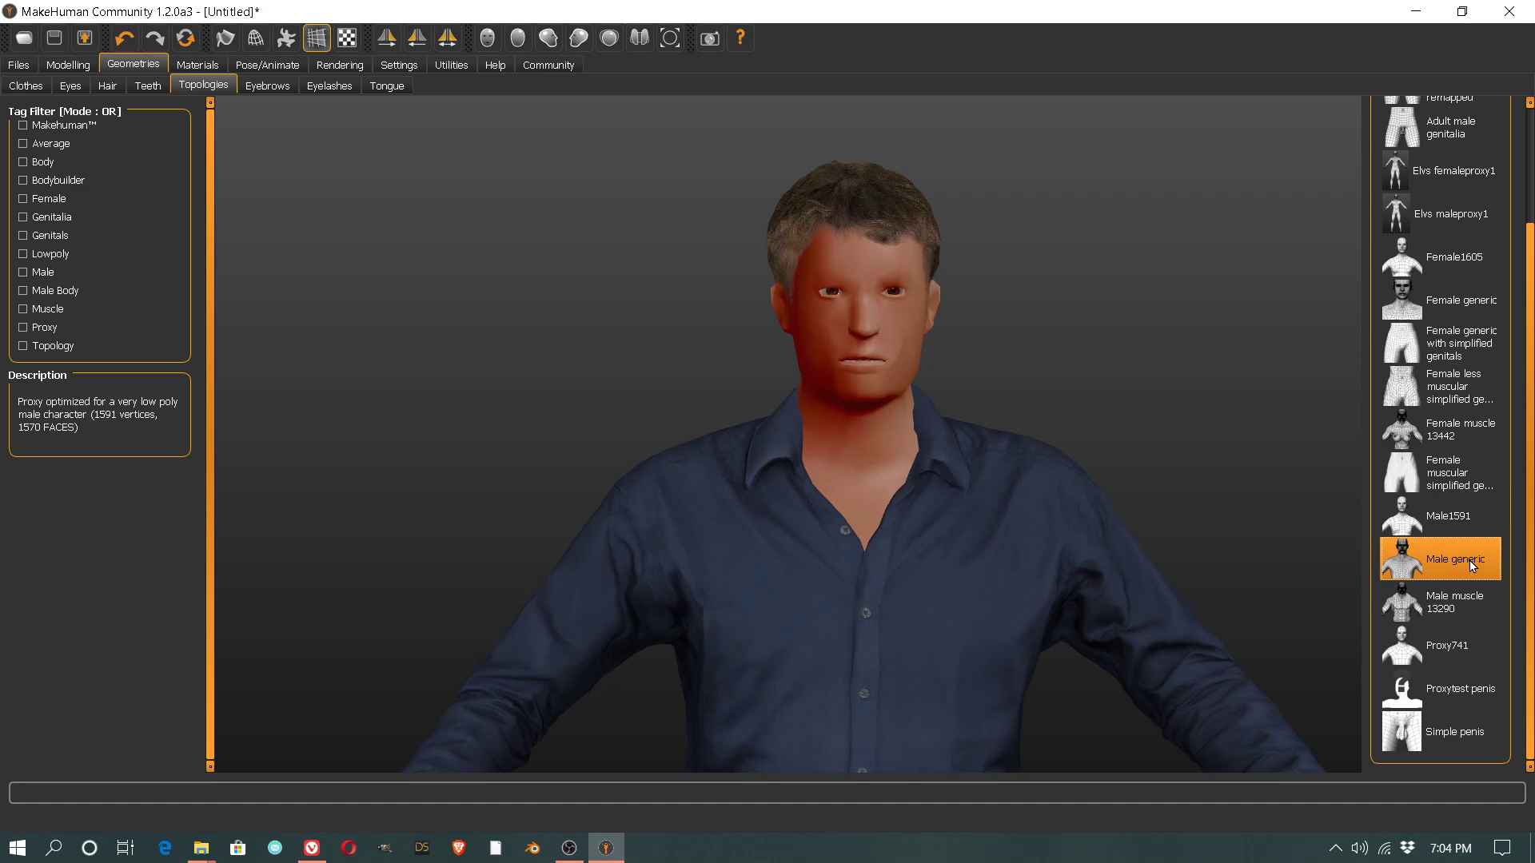
click(1451, 614)
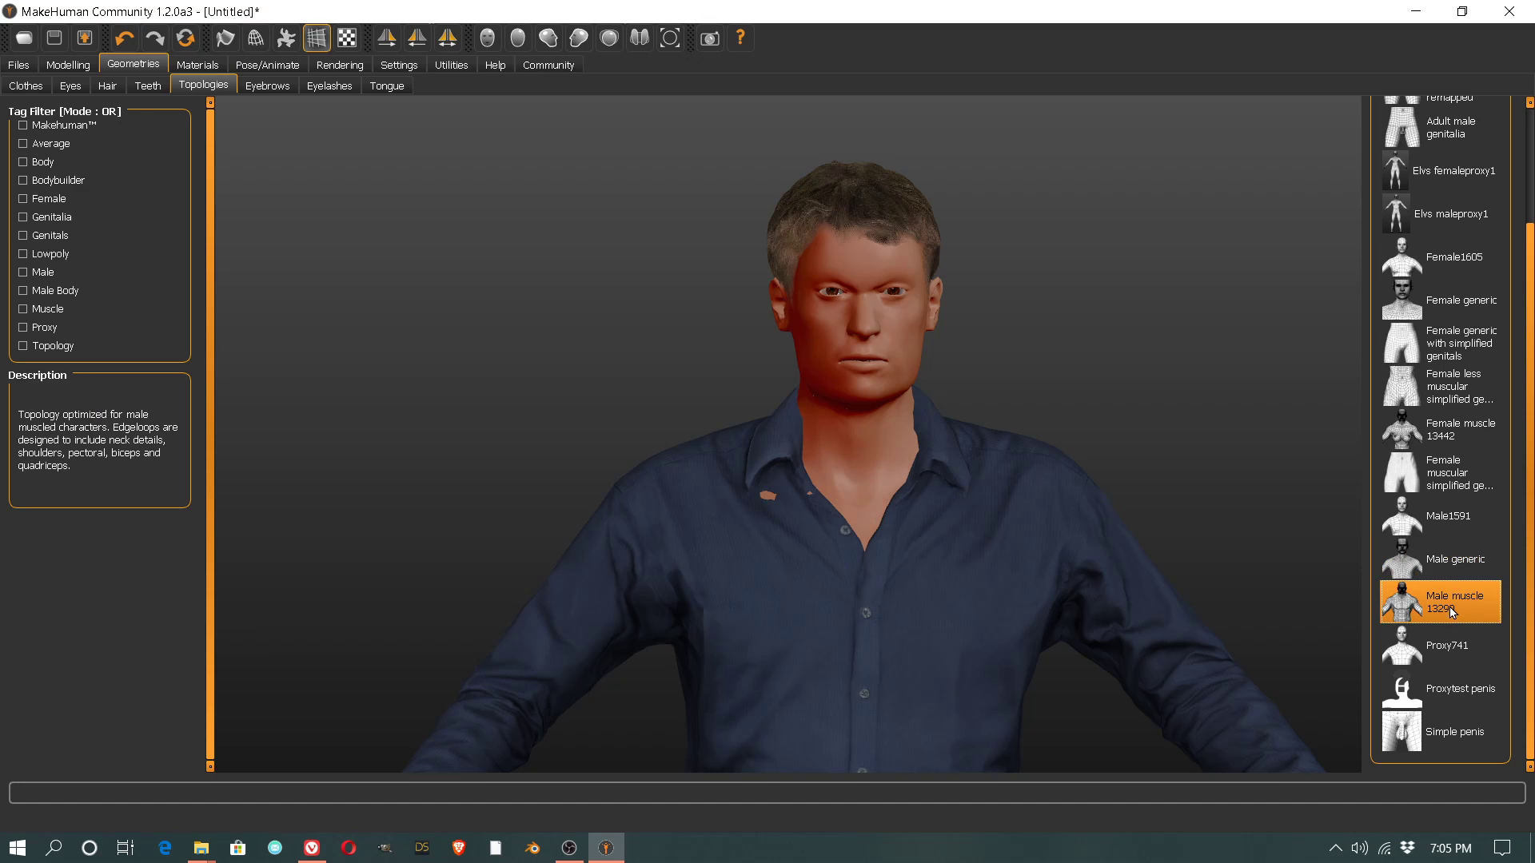
click(1445, 564)
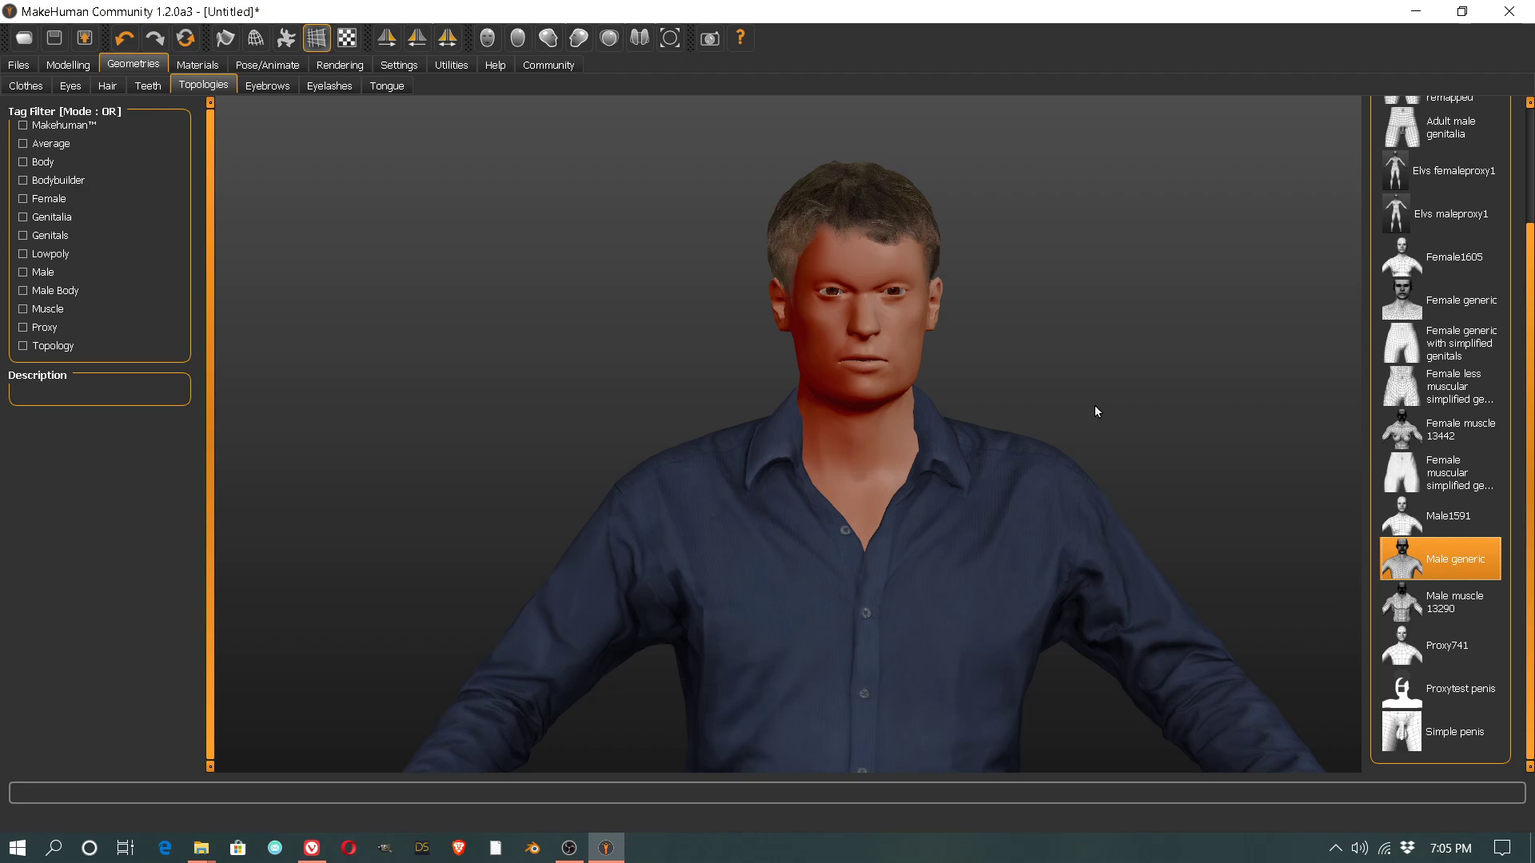
Step: Give the figure the Eyebrow012 eyebrows and inspect the face up close
click(272, 88)
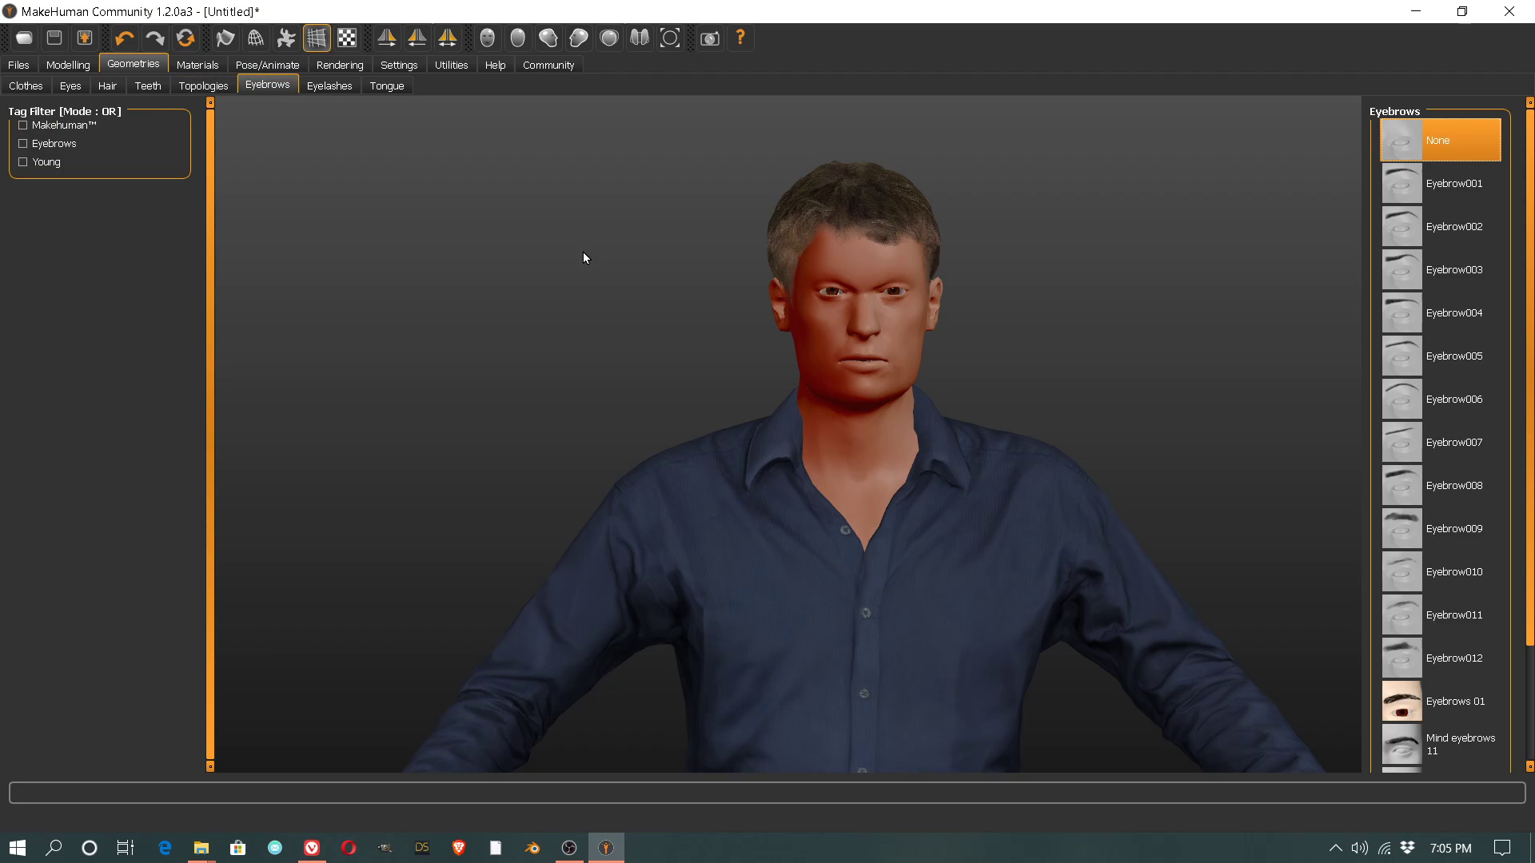
click(1434, 658)
scroll(1023, 331, up, 4)
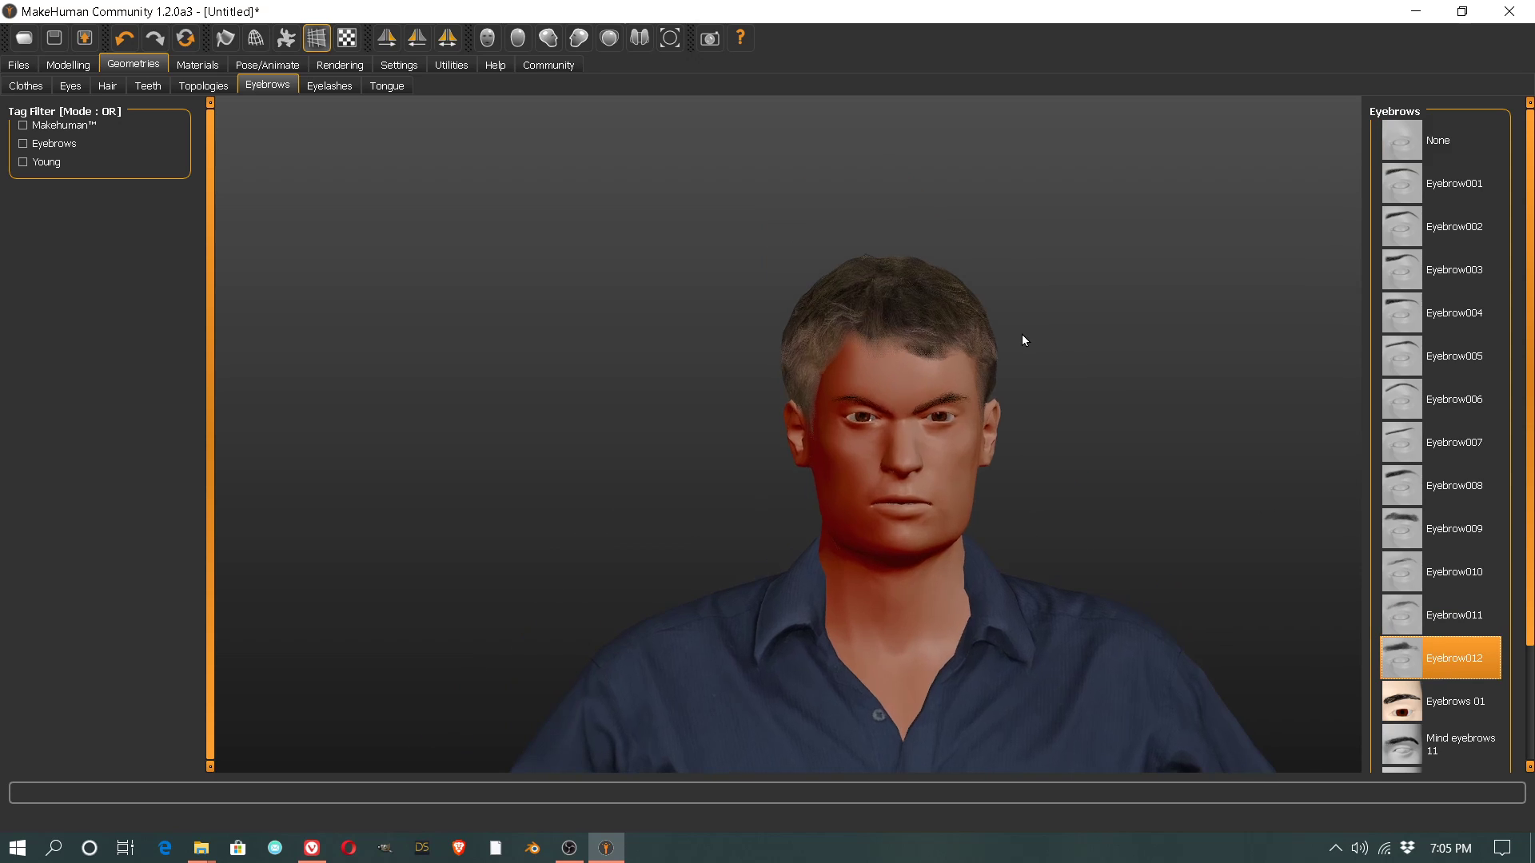
scroll(1026, 412, up, 2)
scroll(1025, 411, up, 2)
Step: Give the figure the Eyelashes01 eyelashes and review the tongue geometry options
click(323, 87)
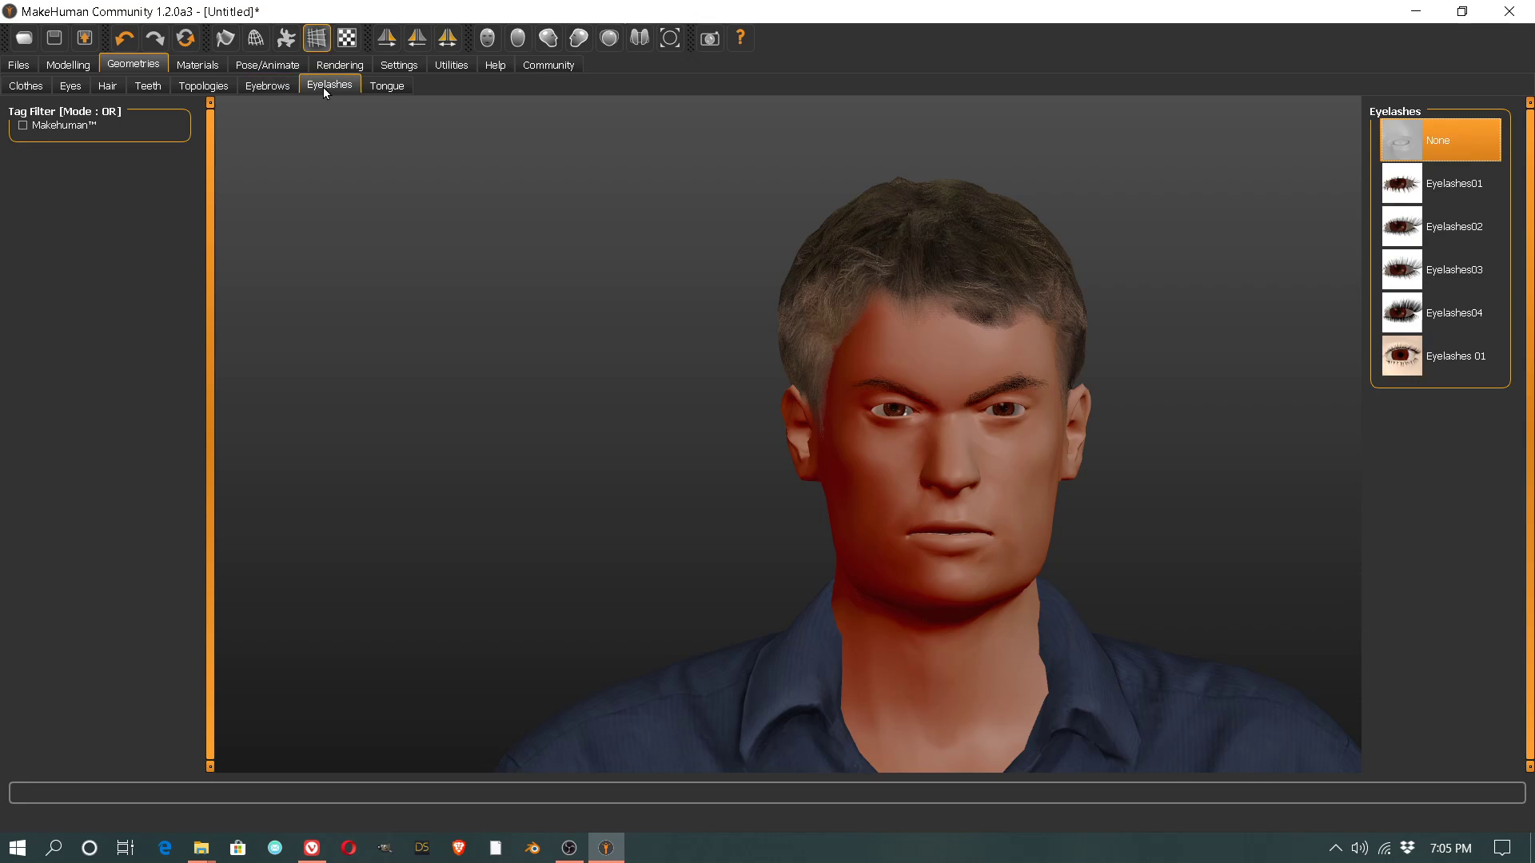
click(1451, 198)
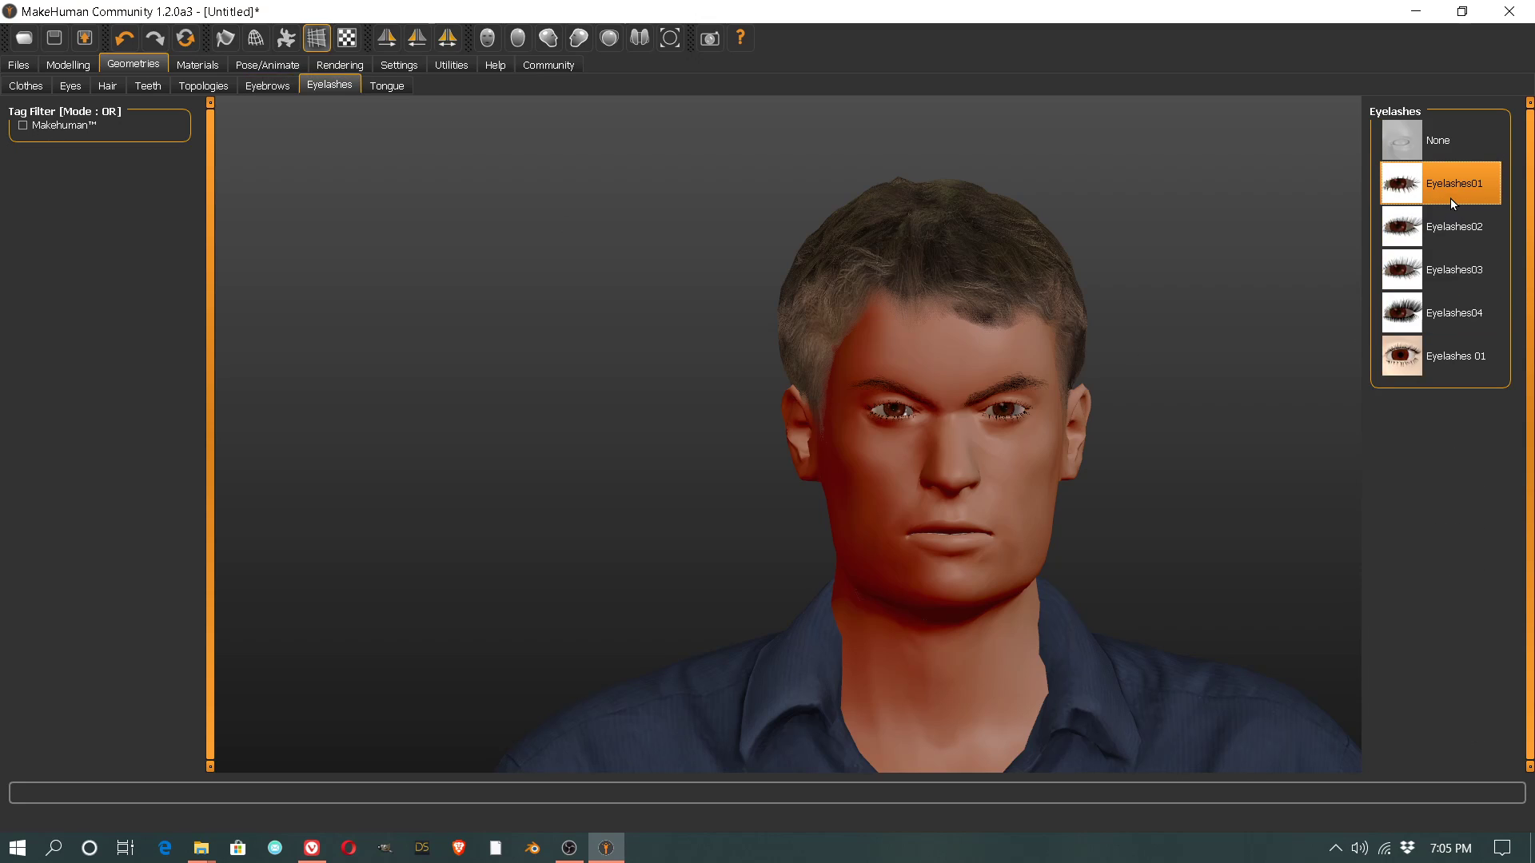
click(388, 86)
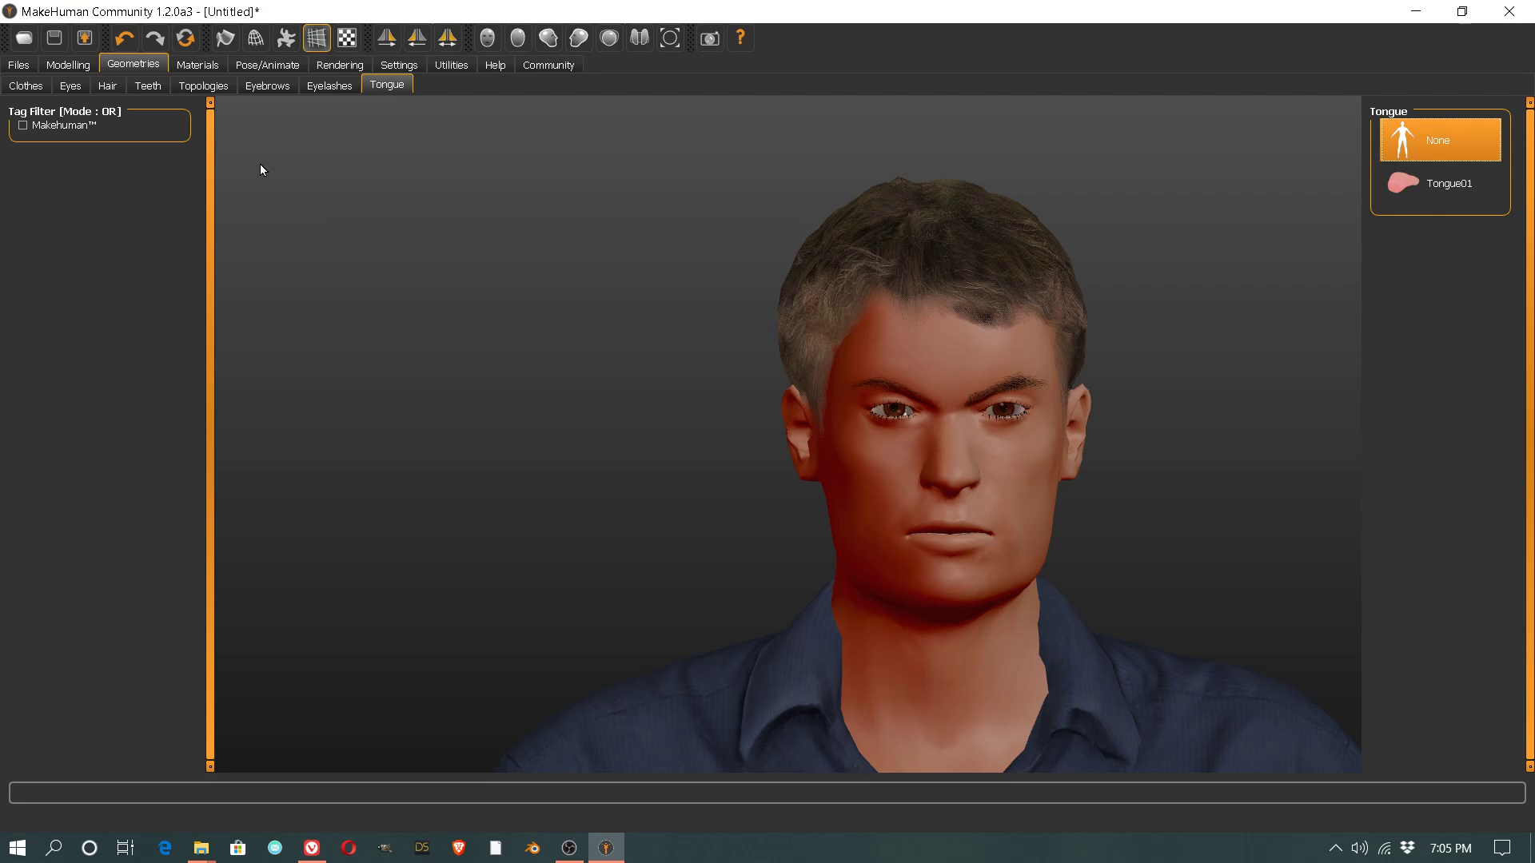
Step: Filter the skin materials by Male, try Middleage caucasian male and Old asian male, and settle on Kamden Skin
click(197, 66)
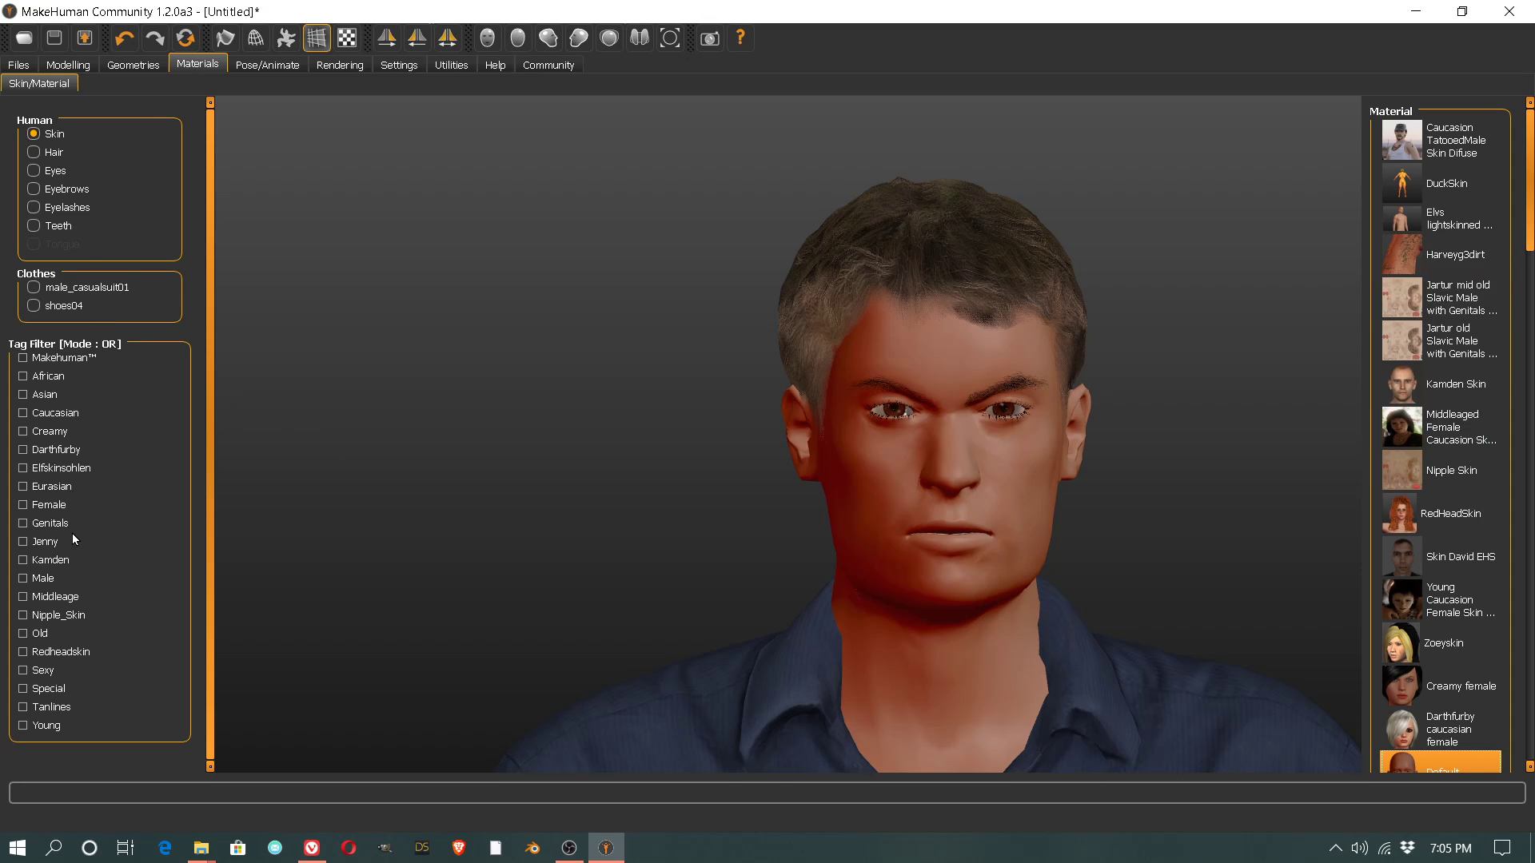
click(24, 578)
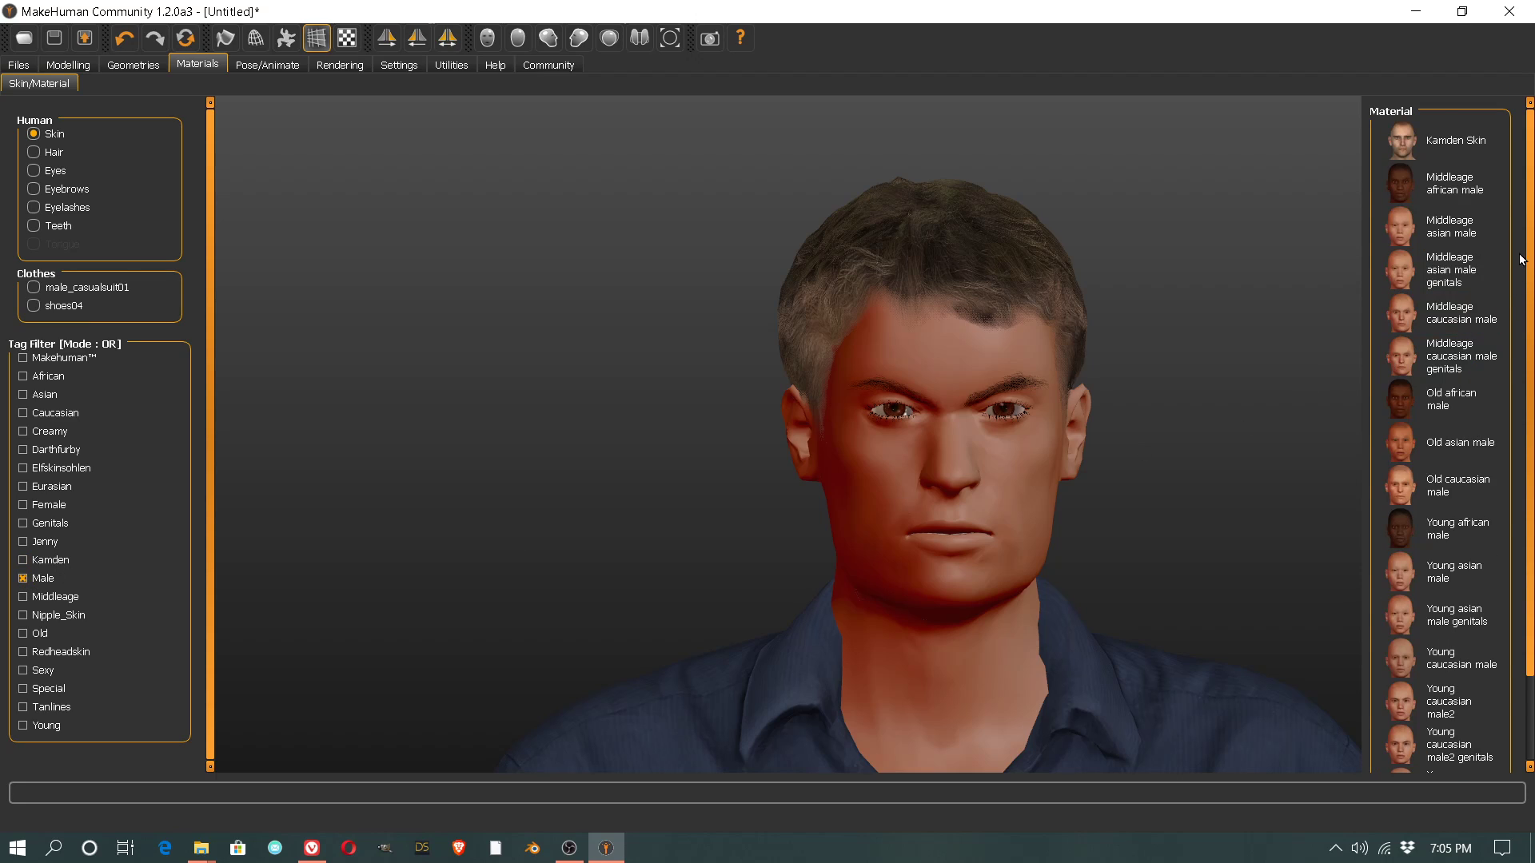
click(1431, 365)
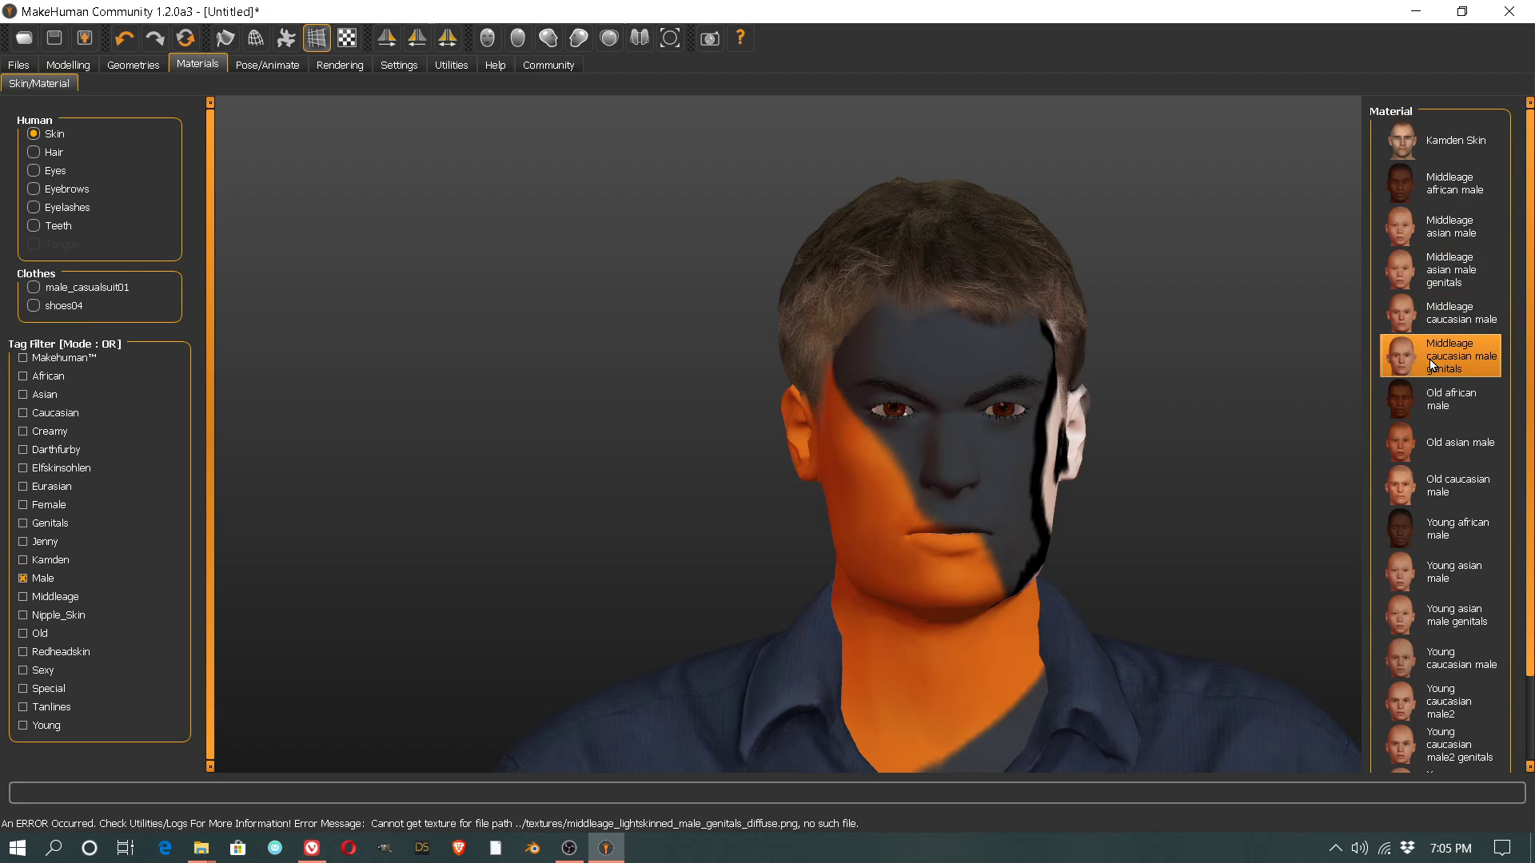
click(1434, 323)
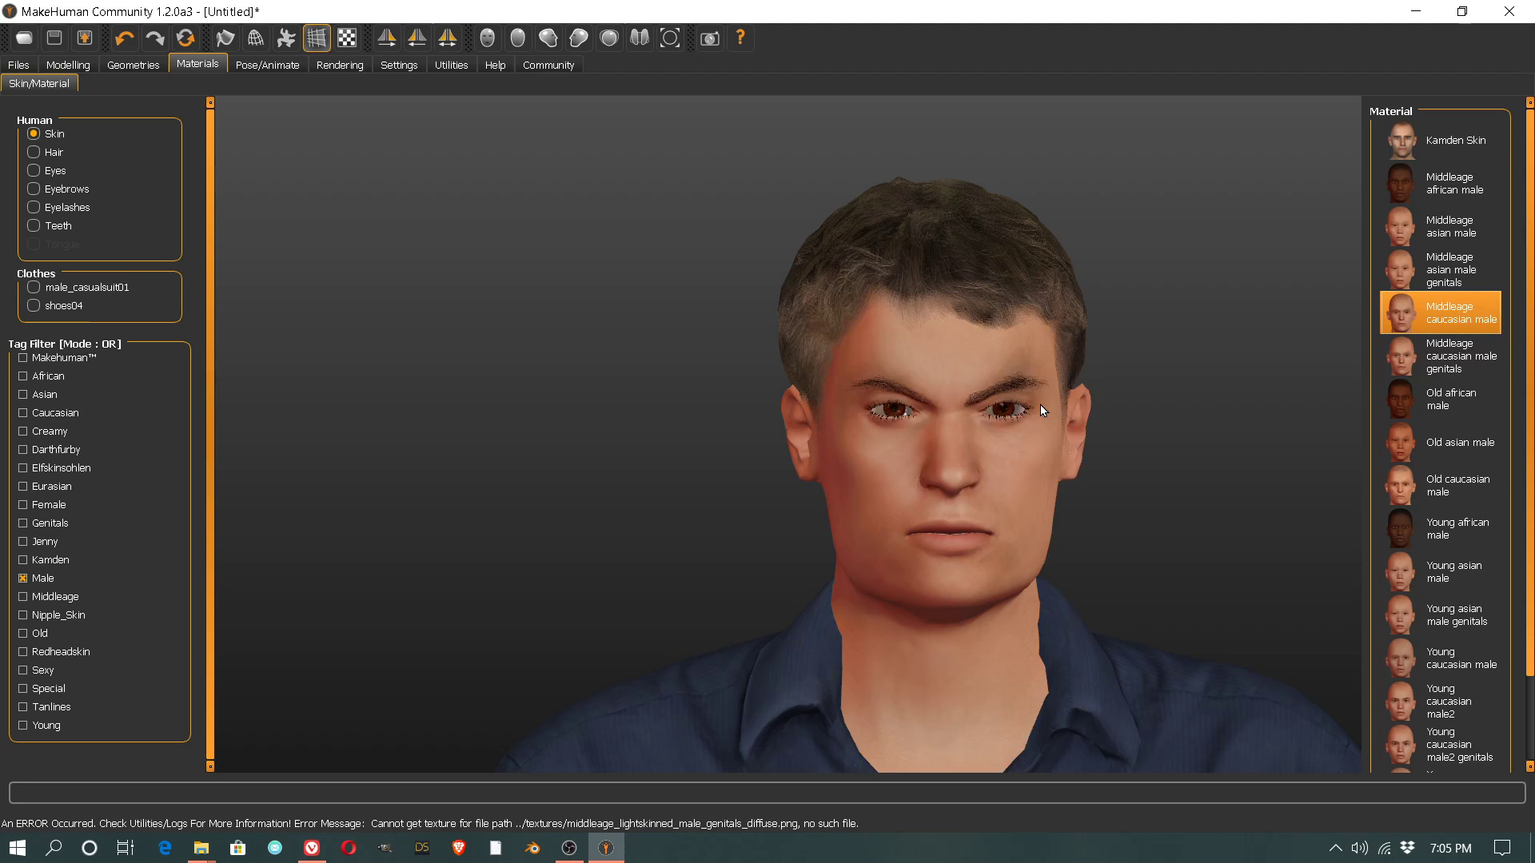
click(1442, 454)
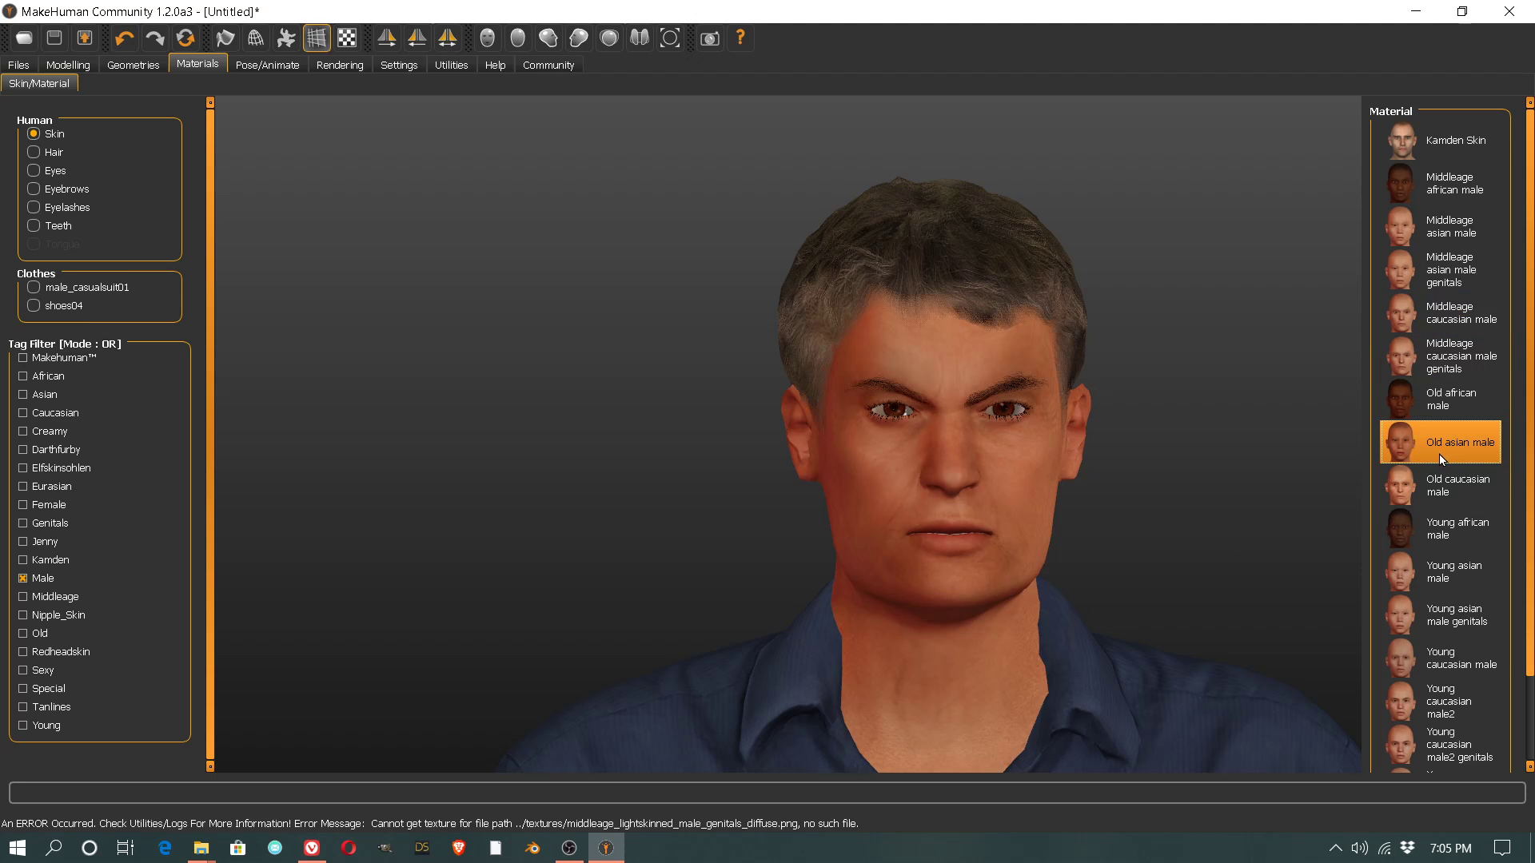
click(1445, 151)
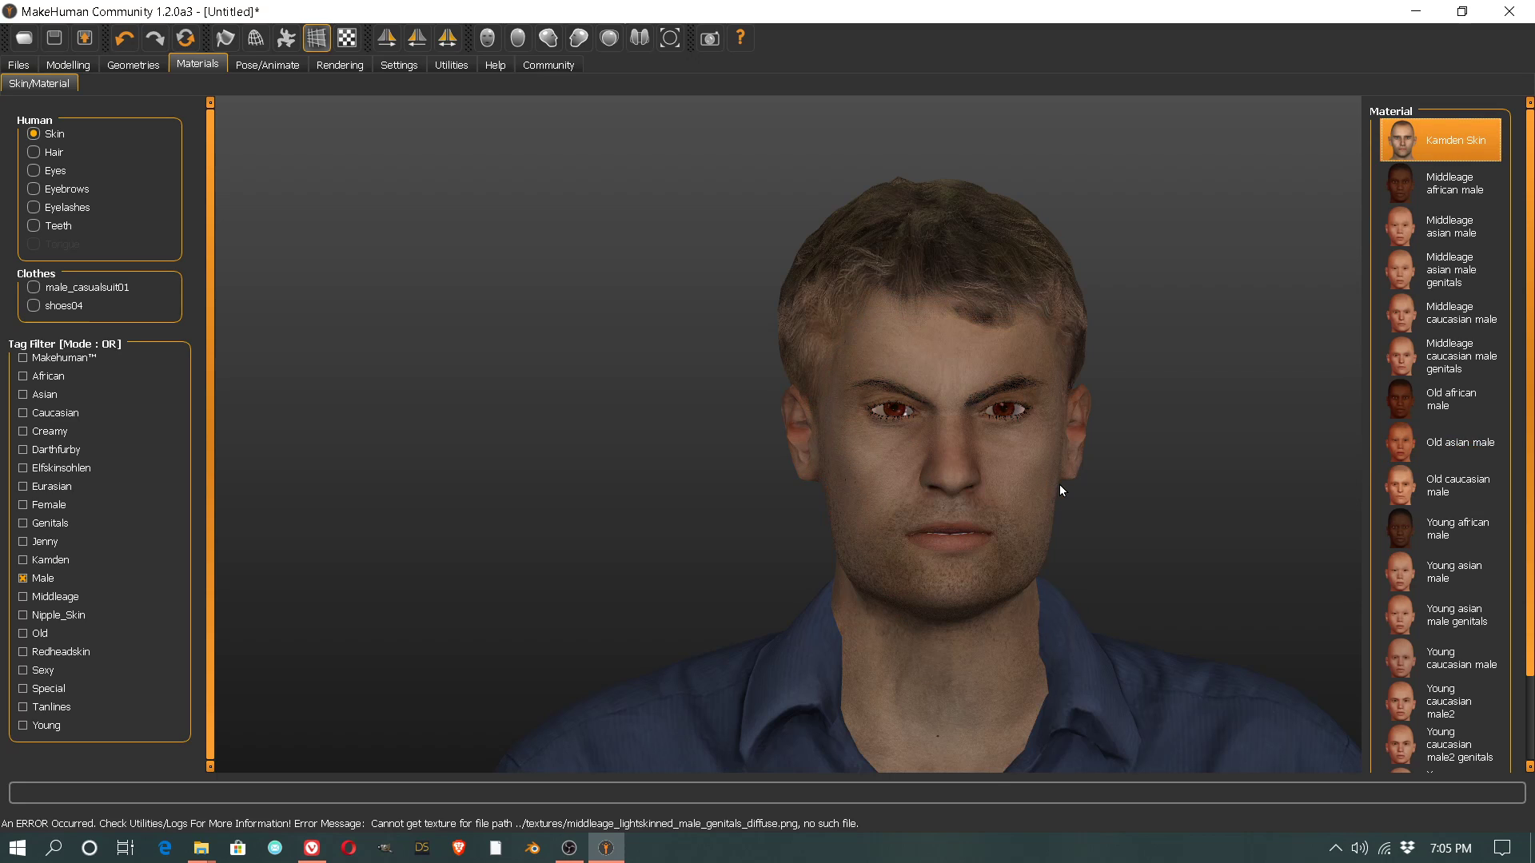
scroll(1061, 489, up, 1)
scroll(1060, 489, down, 8)
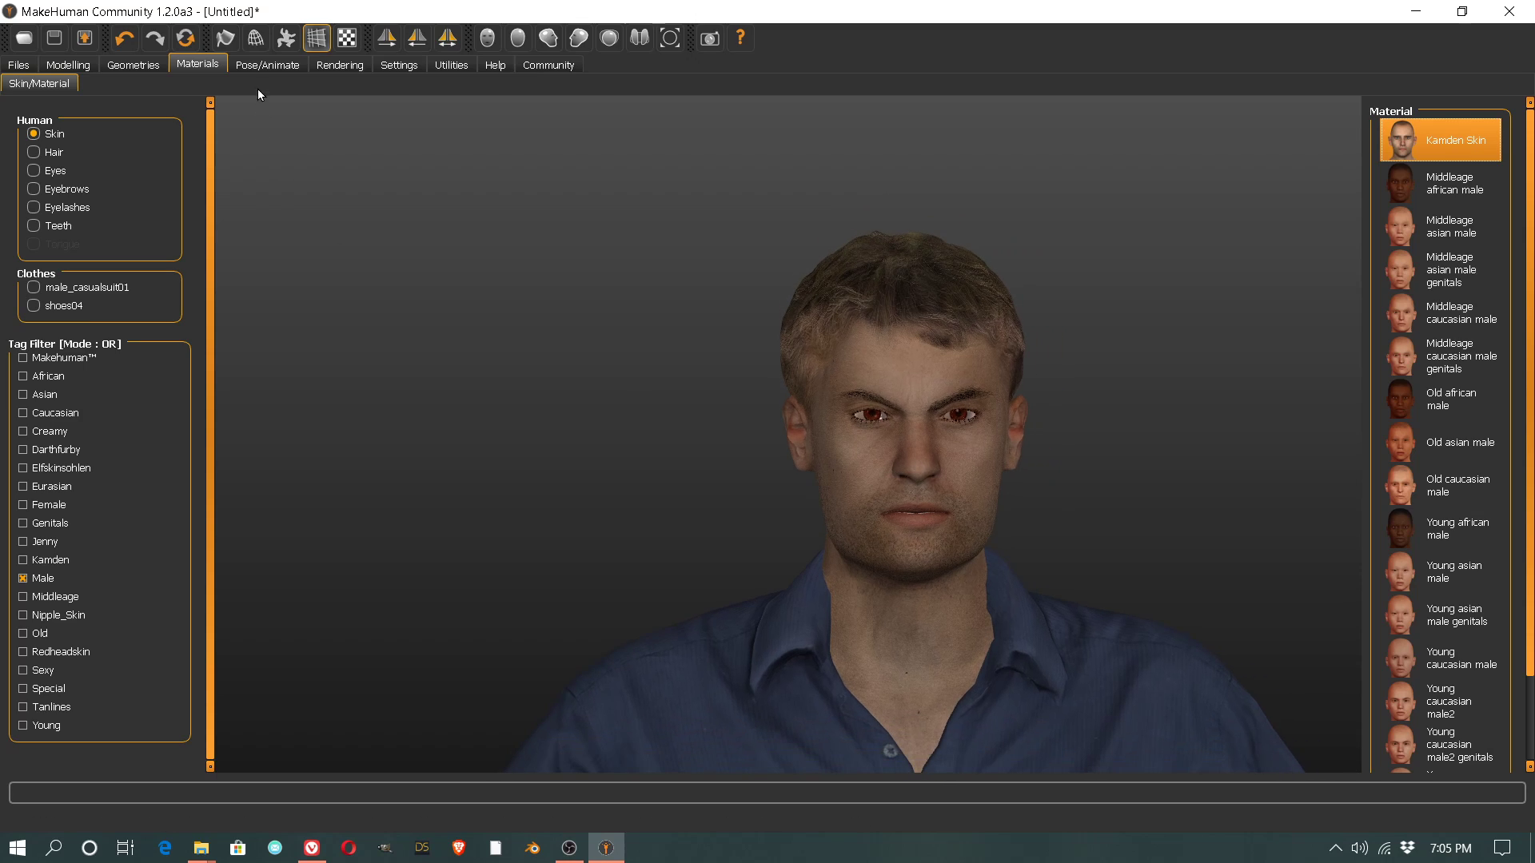
Step: Apply the Default rig preset to the figure and inspect the skeleton's bones
click(262, 63)
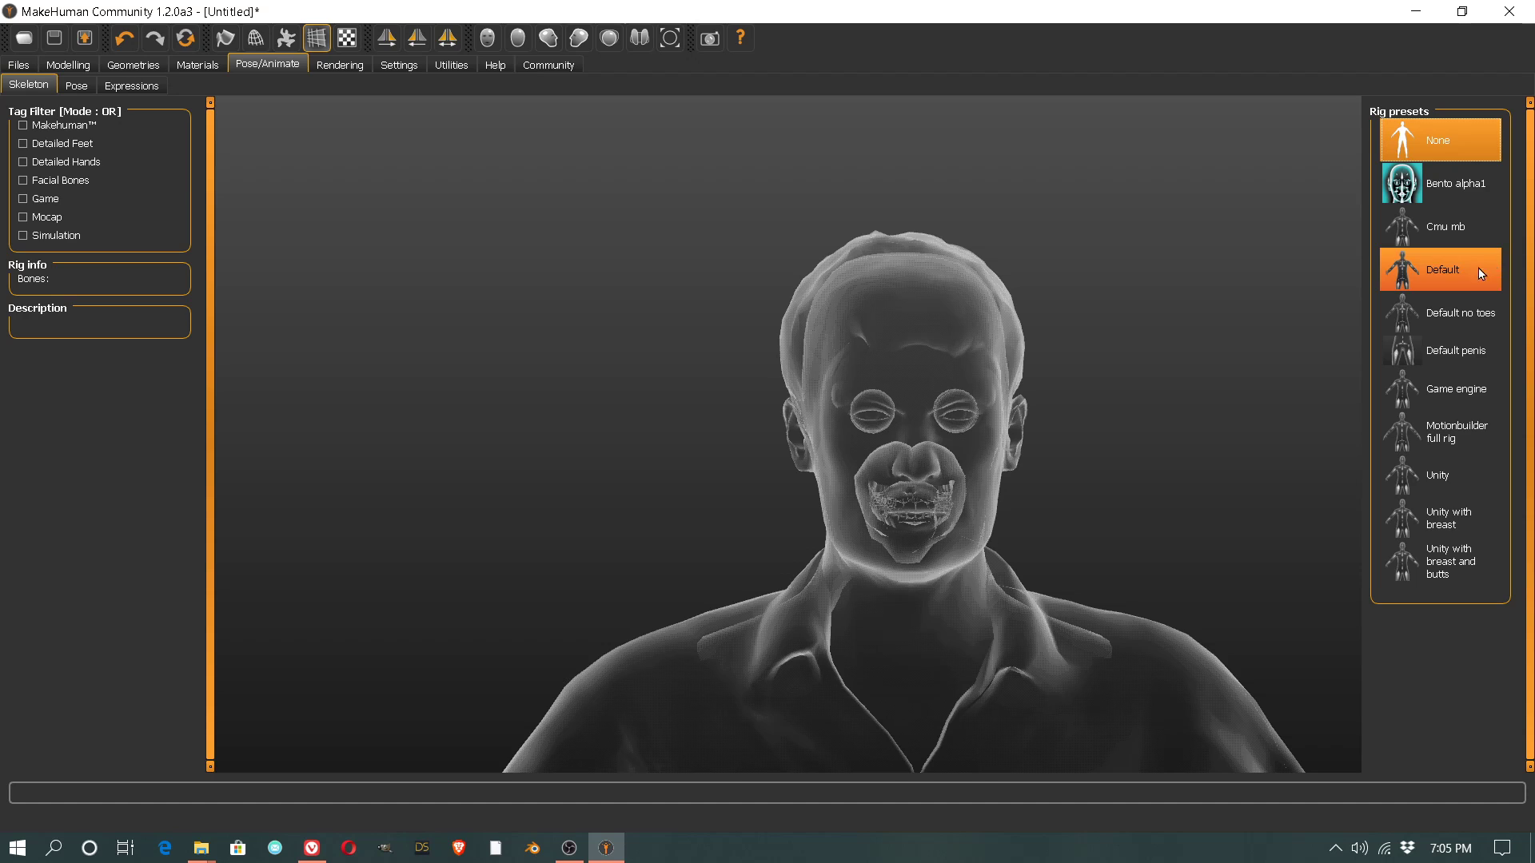
click(1439, 270)
scroll(1110, 376, down, 4)
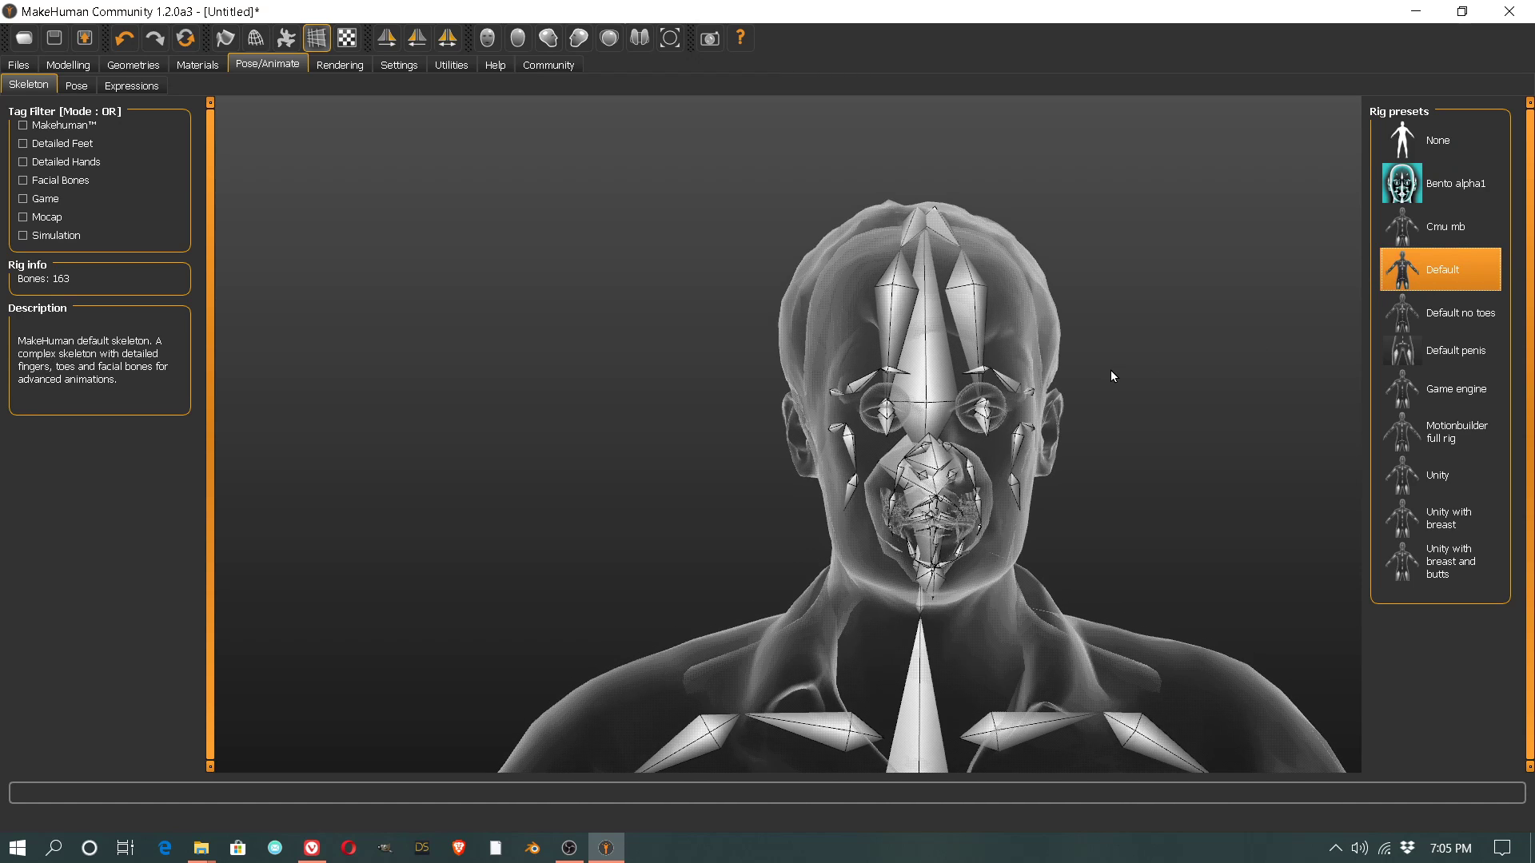
scroll(1110, 376, down, 1)
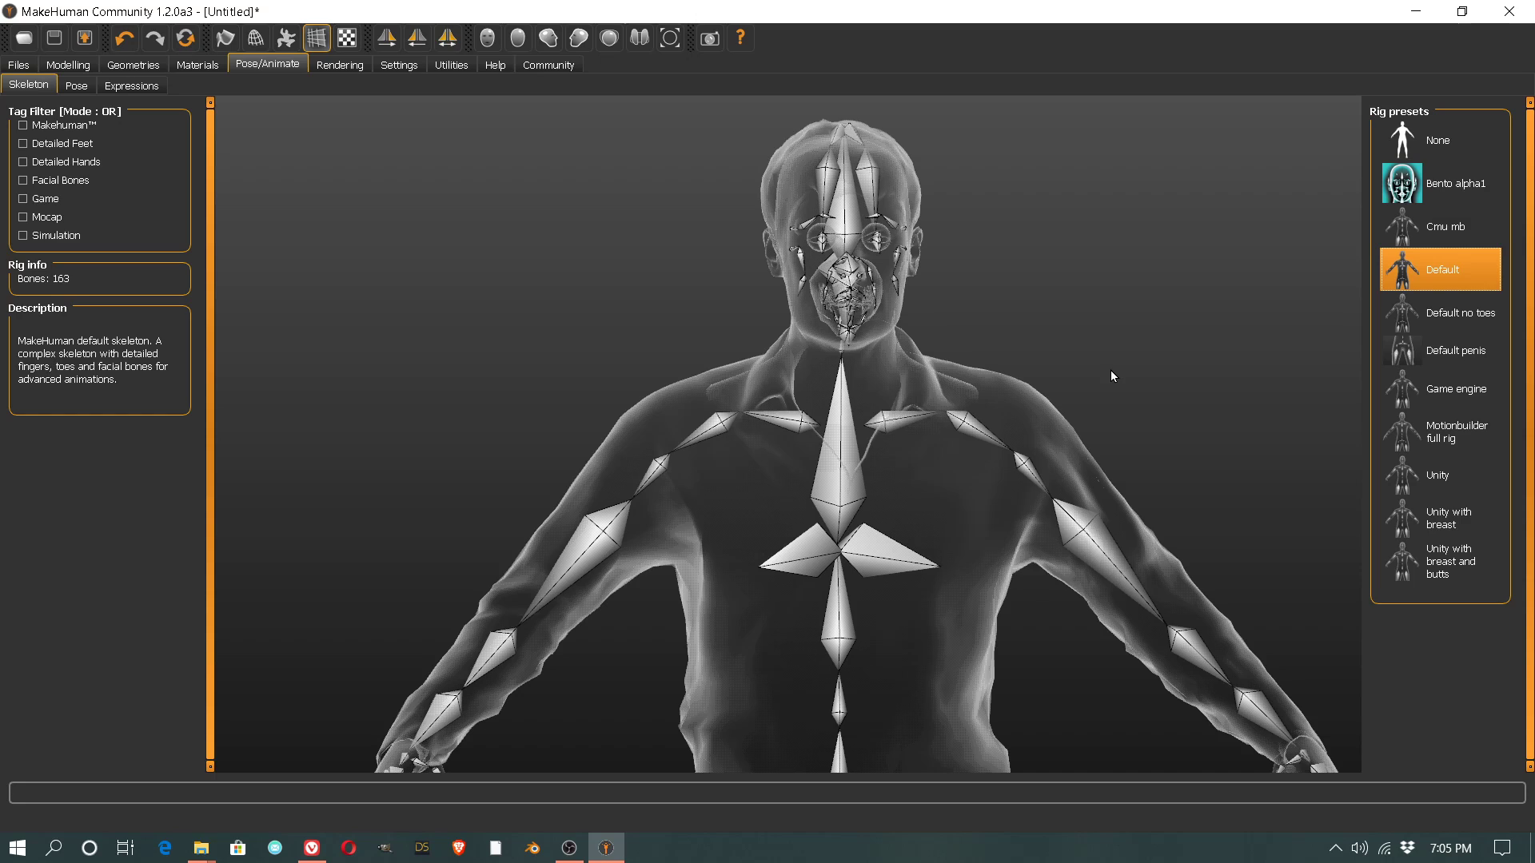
scroll(1110, 376, down, 1)
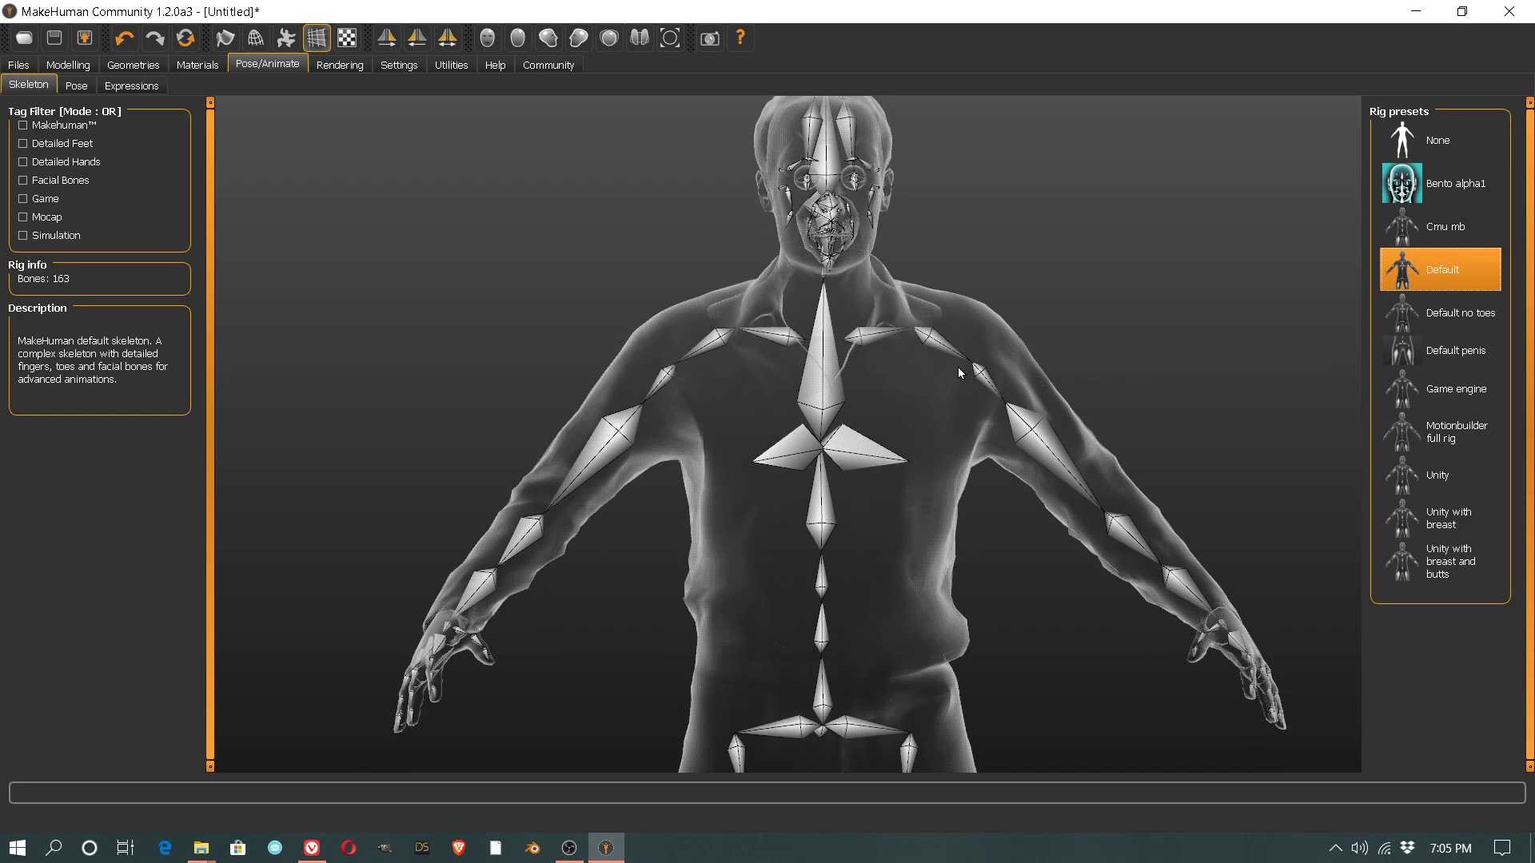
Step: Put the figure in the ArmsCrossed pose and inspect the face
click(77, 85)
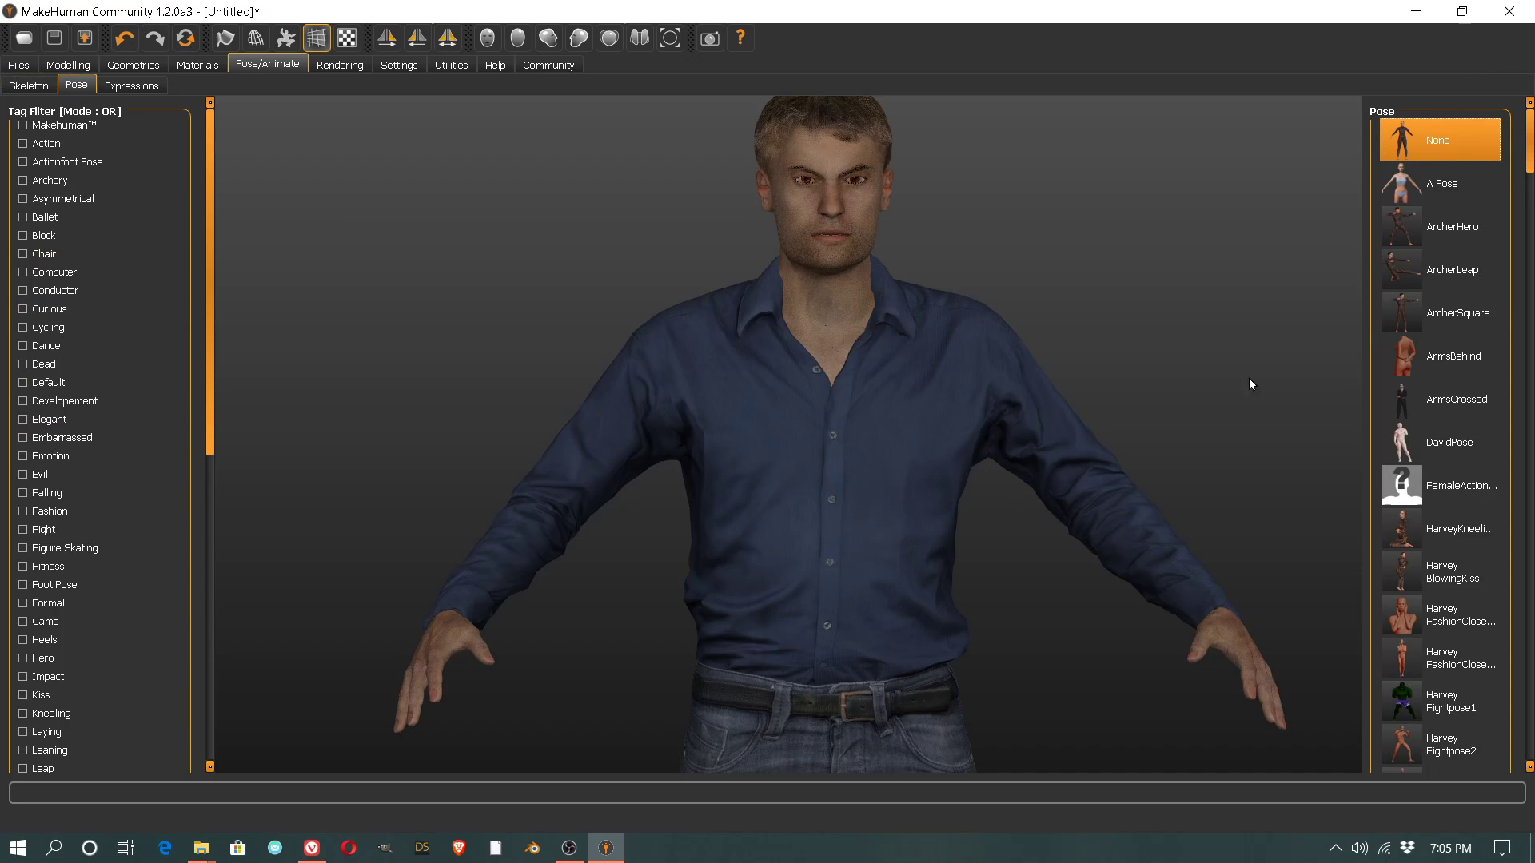
drag(1531, 158, 1531, 169)
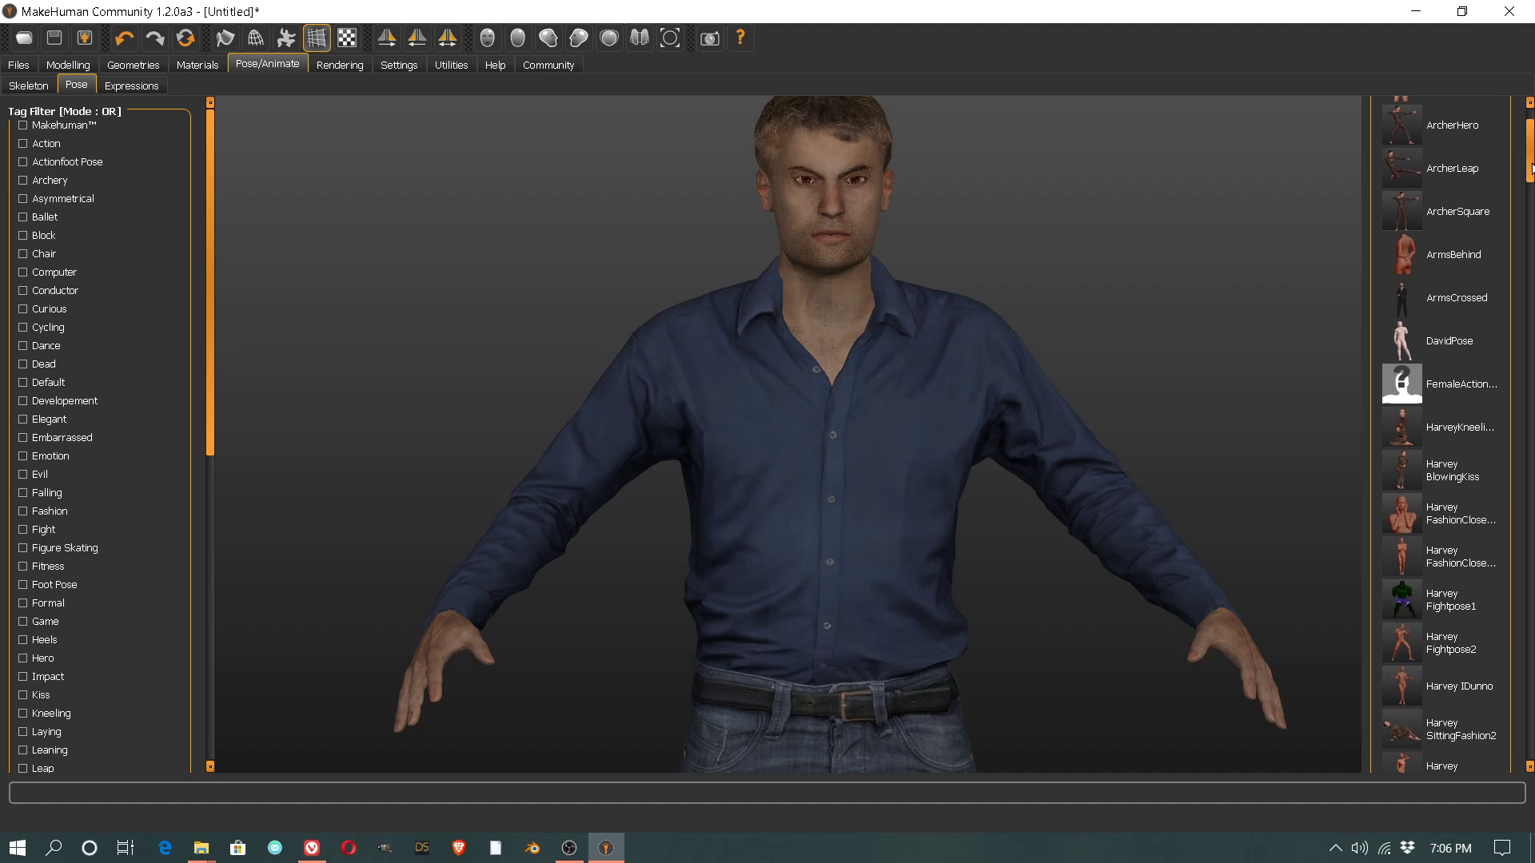
click(1447, 298)
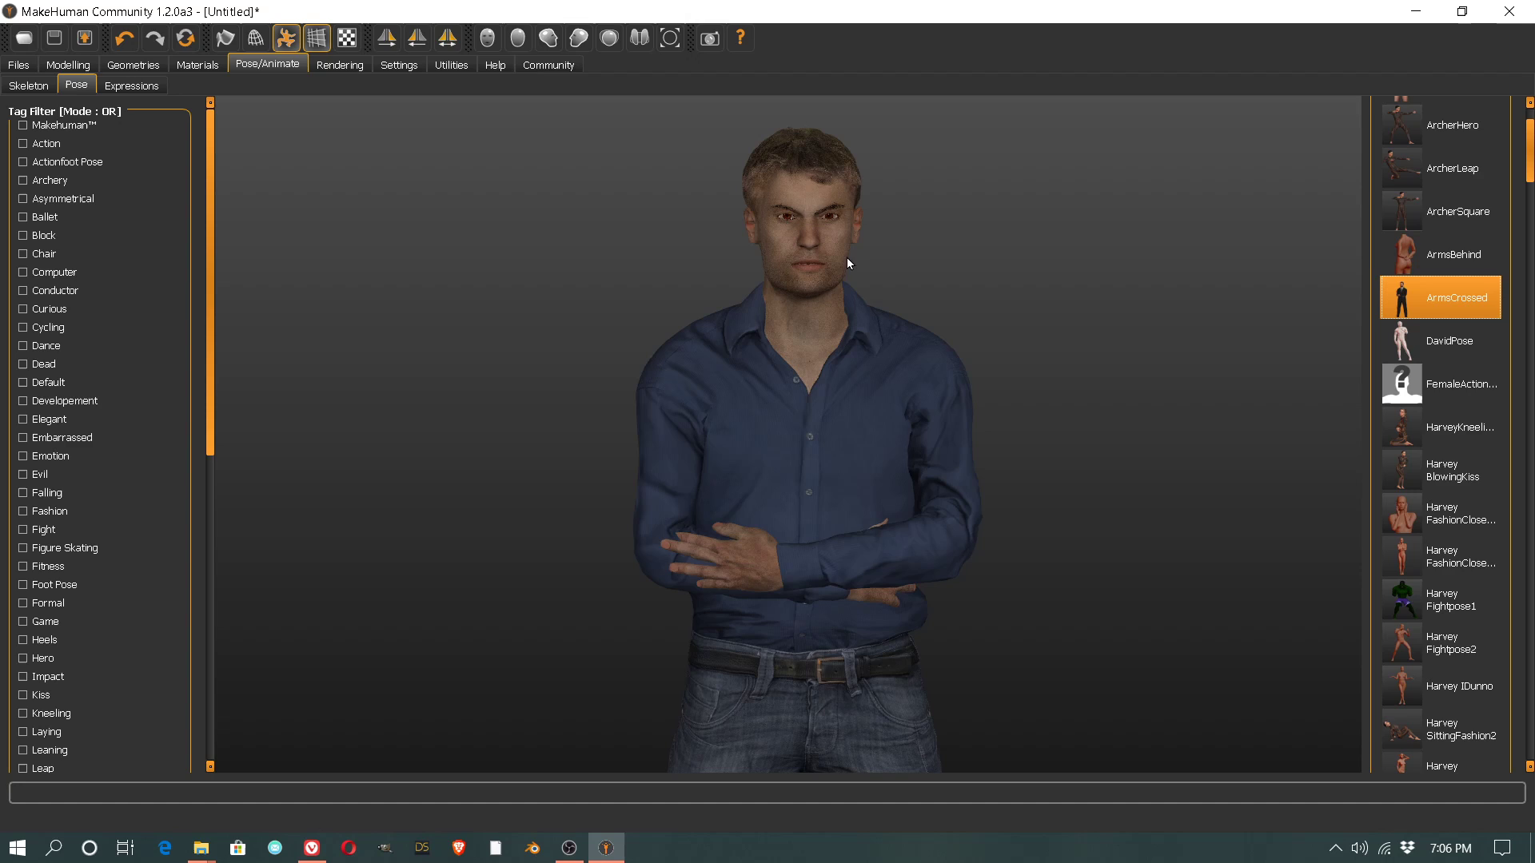
scroll(856, 251, up, 5)
scroll(902, 322, up, 3)
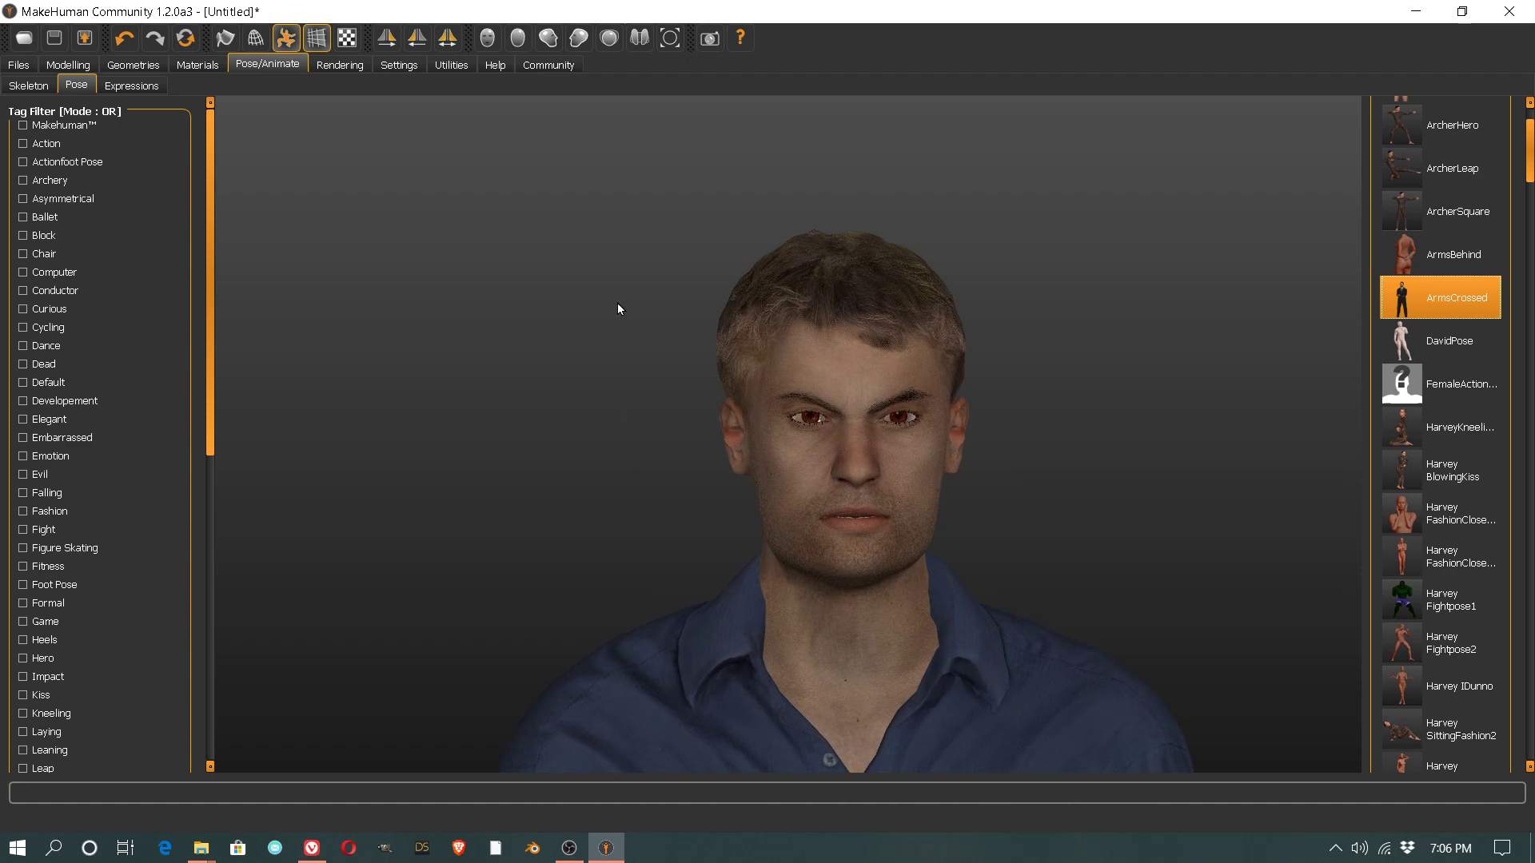
Step: Try the Anger01 expression, replace it with Attention01 and inspect the face from the side
click(132, 86)
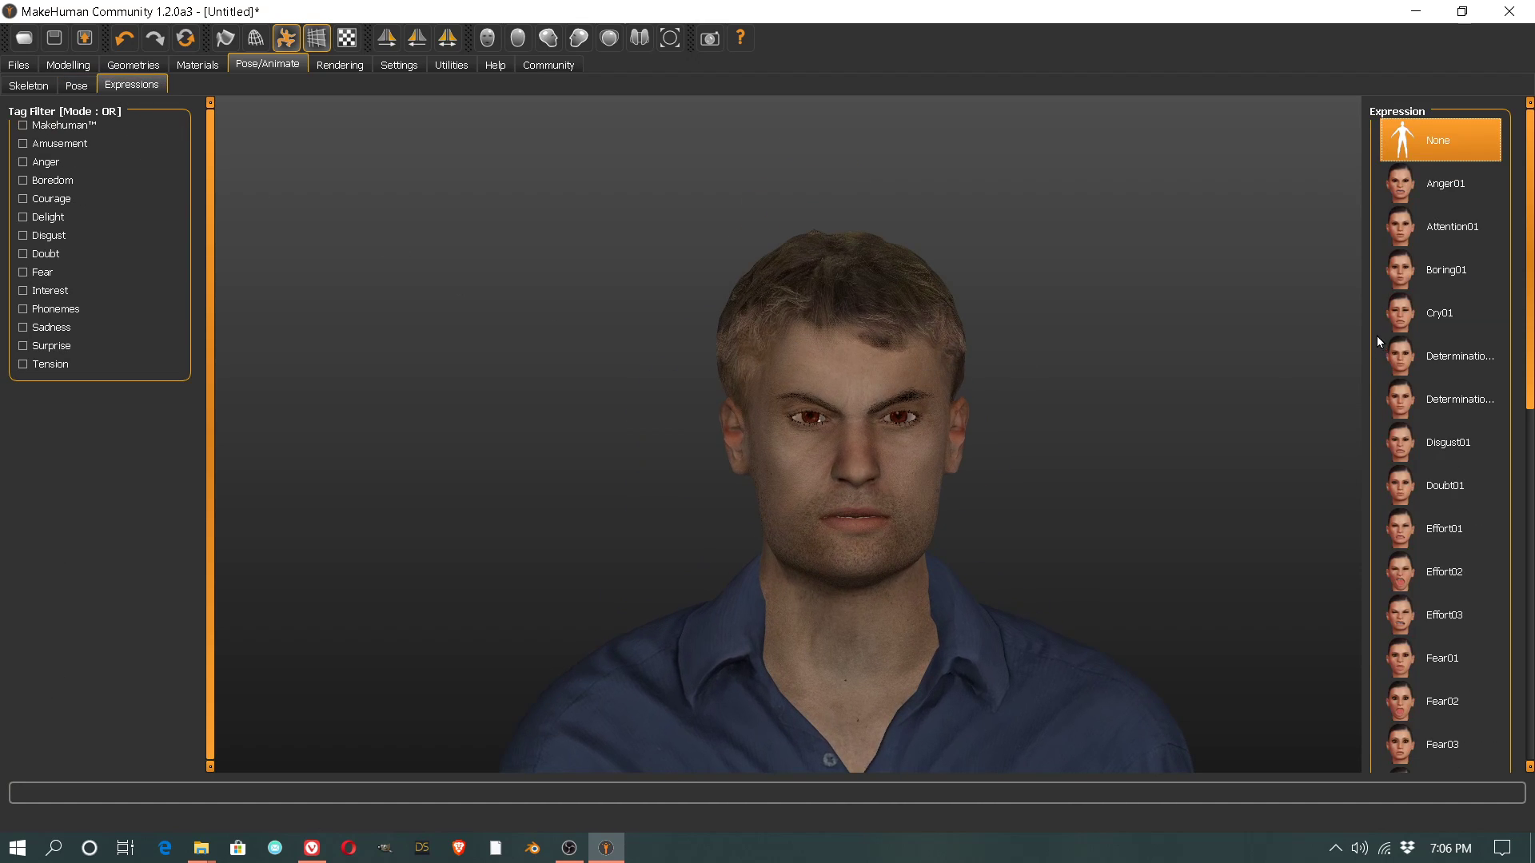
click(1461, 195)
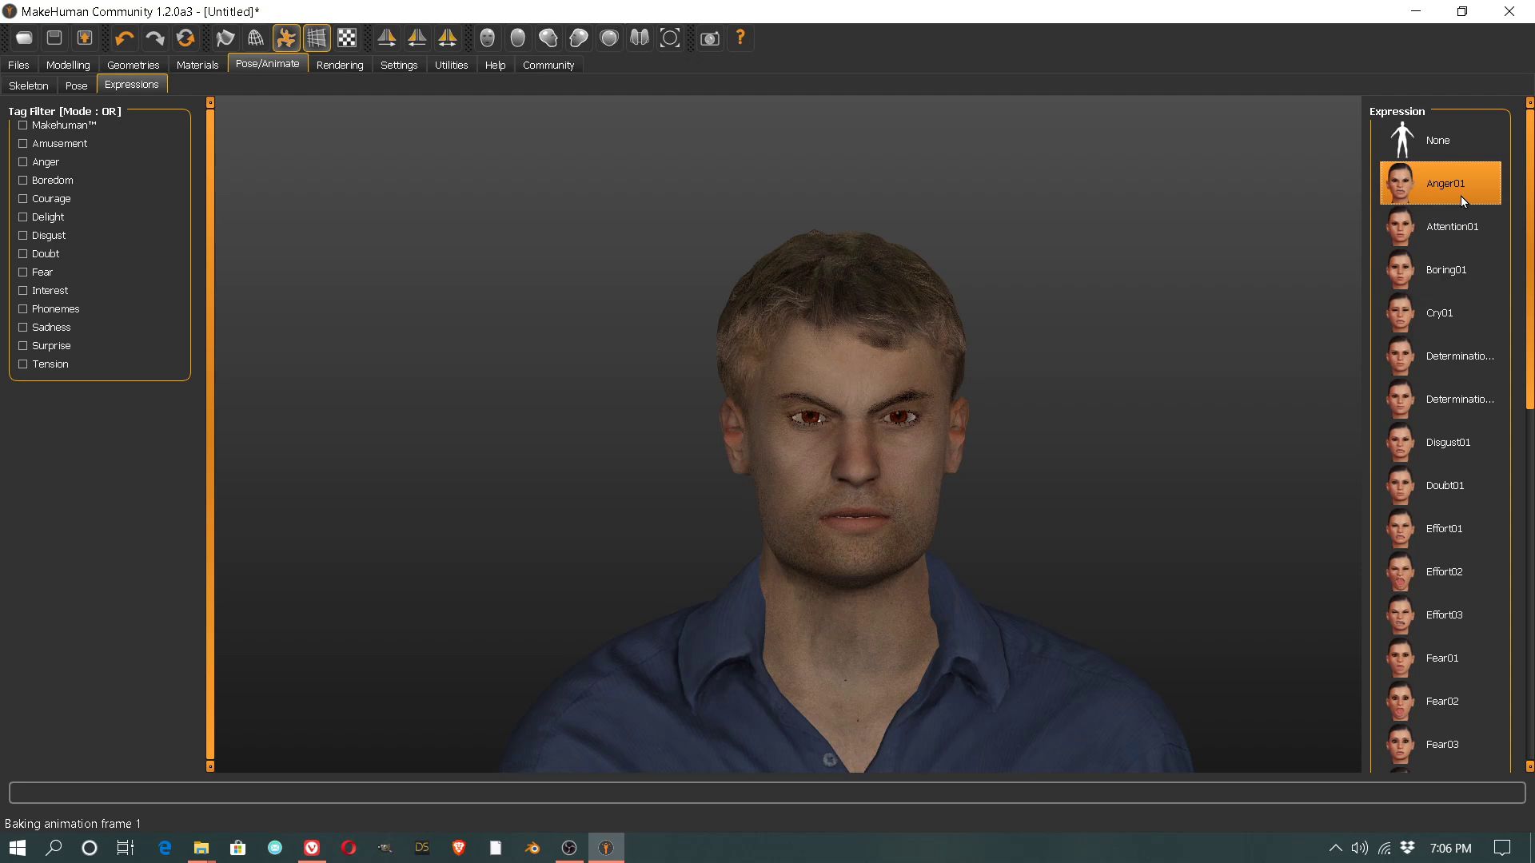
click(1454, 239)
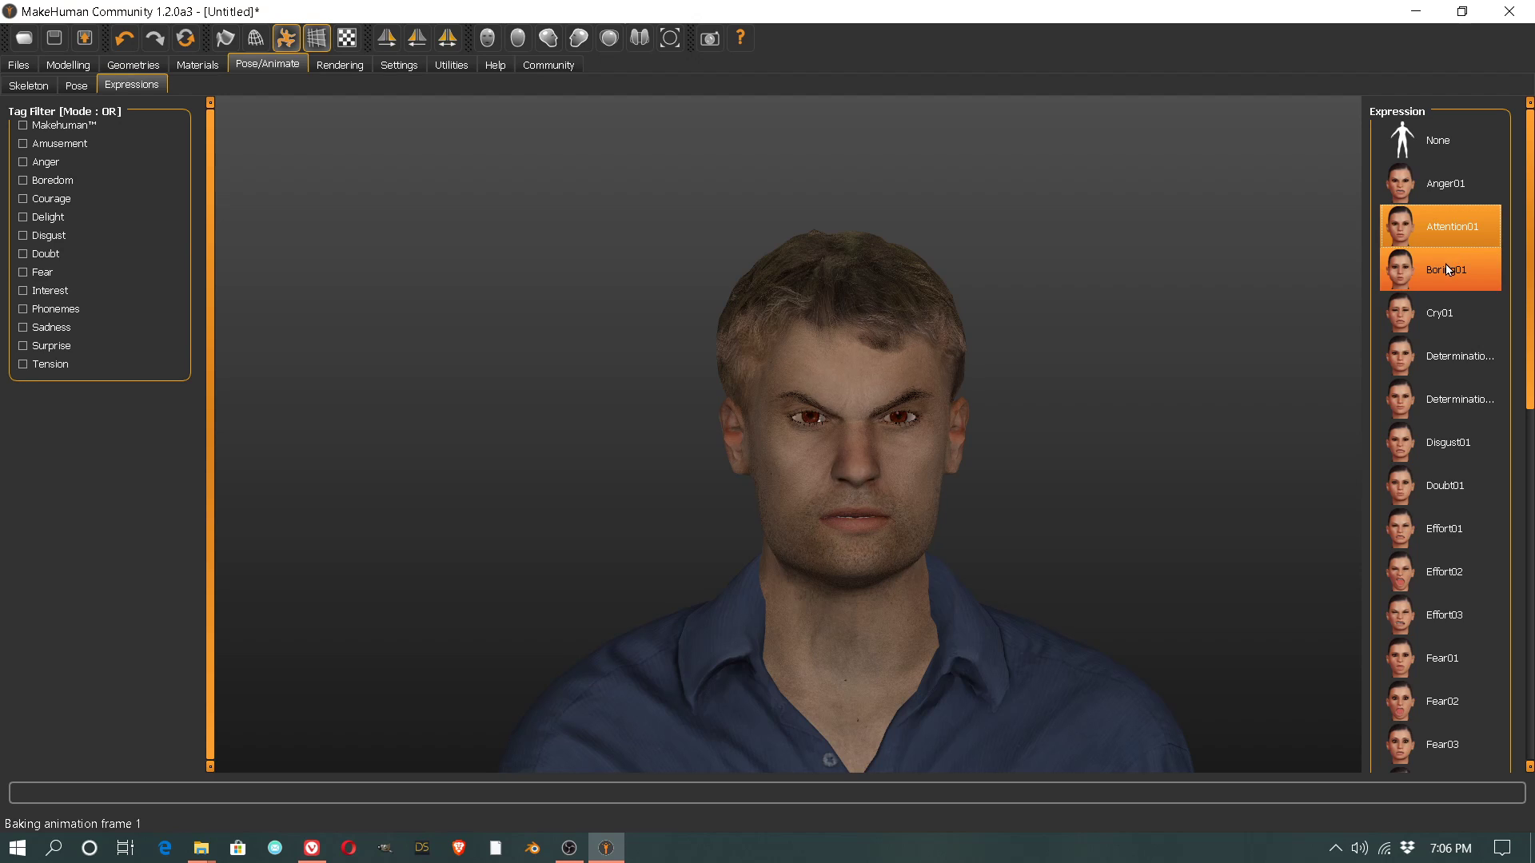
scroll(1043, 416, up, 1)
drag(1044, 416, 904, 429)
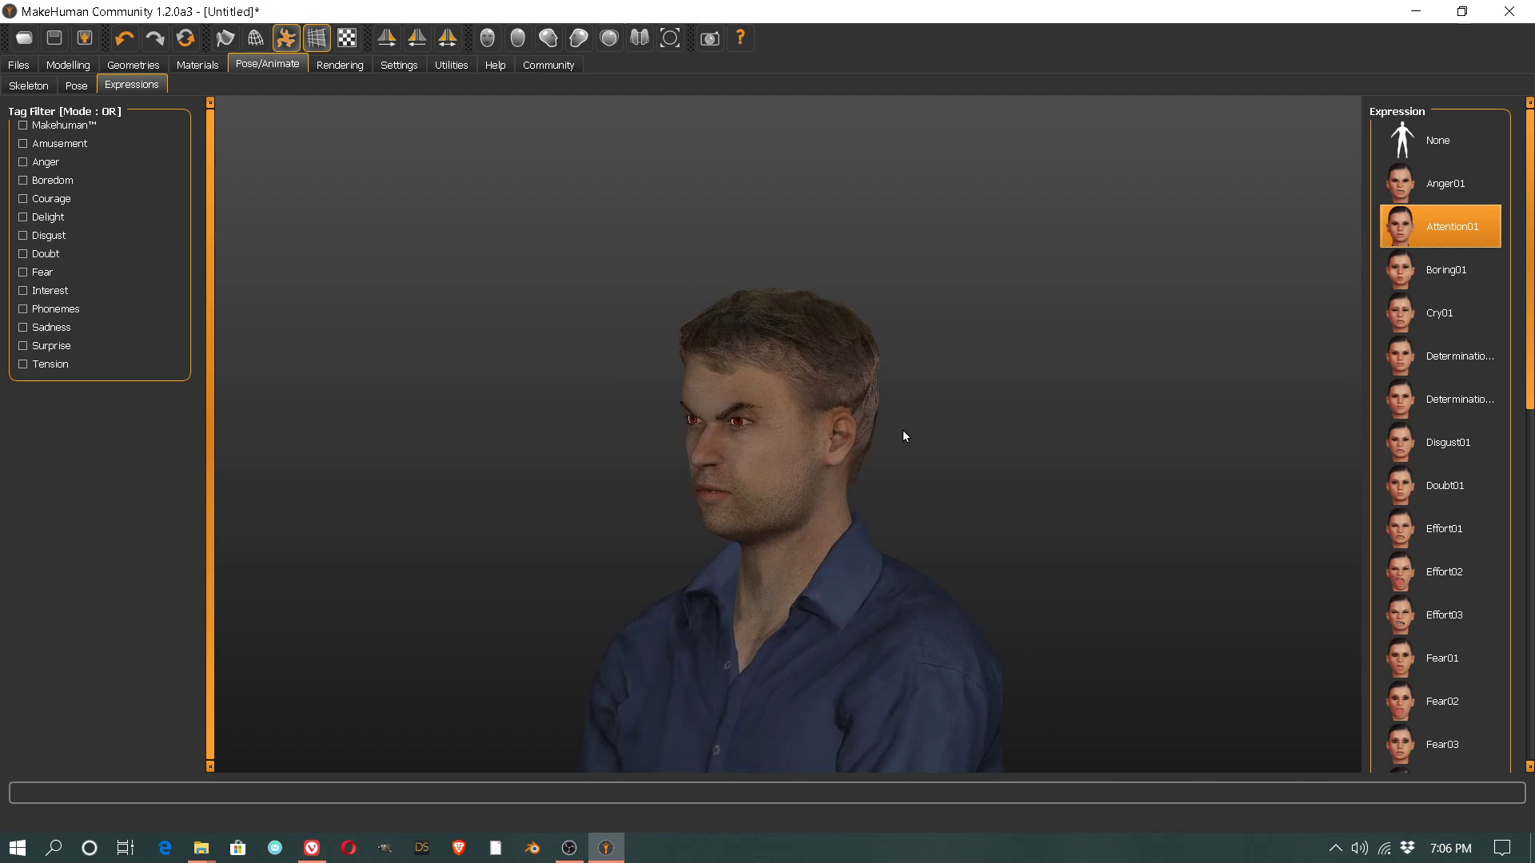
Step: Set the export mesh format to MakeHuman Exchange (mhx2) with meter as the scale unit
click(19, 65)
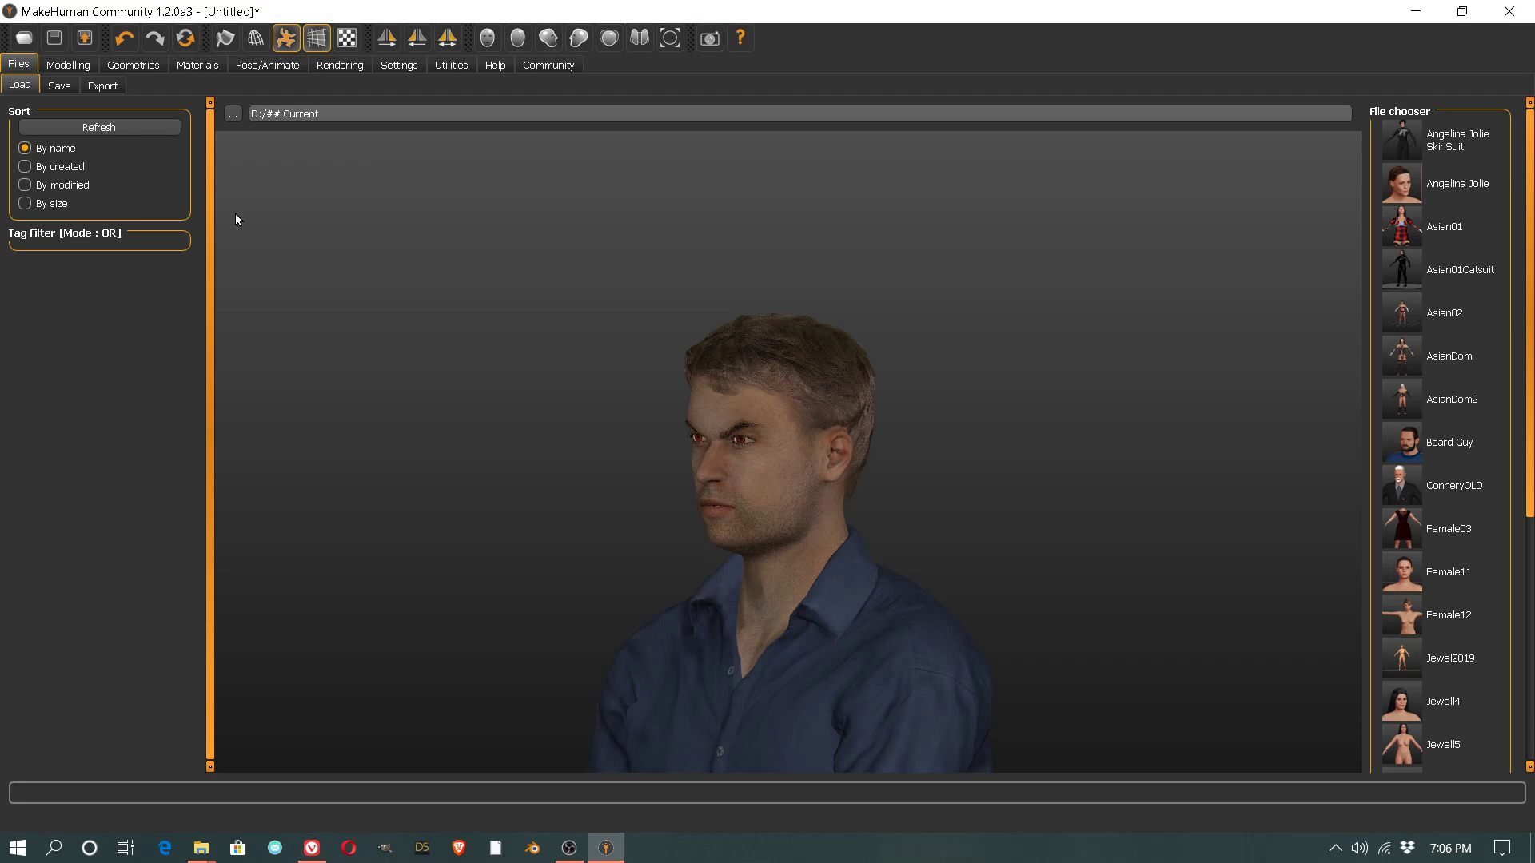
click(102, 85)
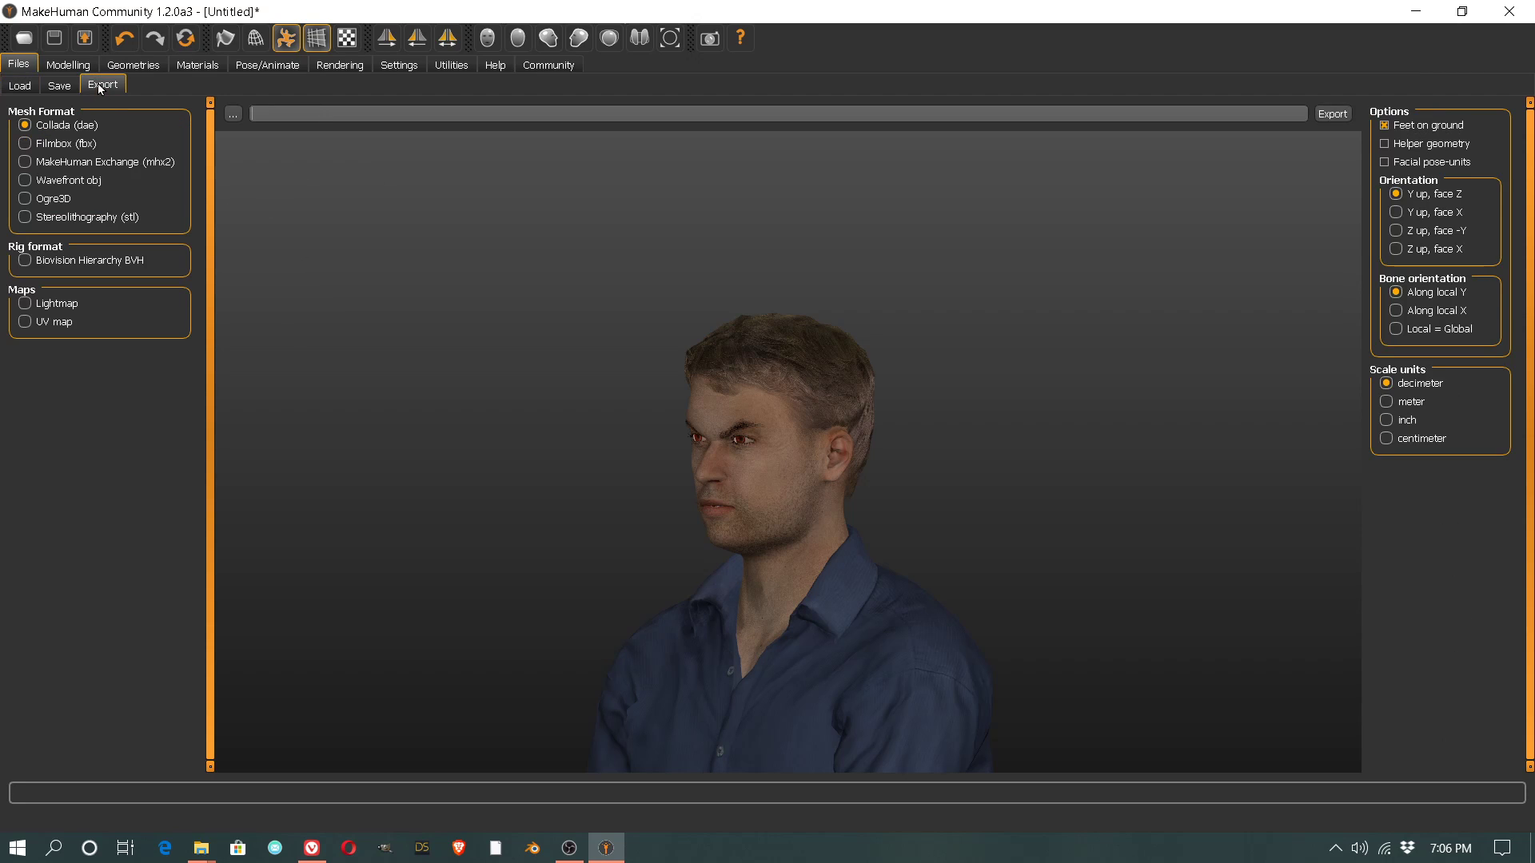
click(25, 163)
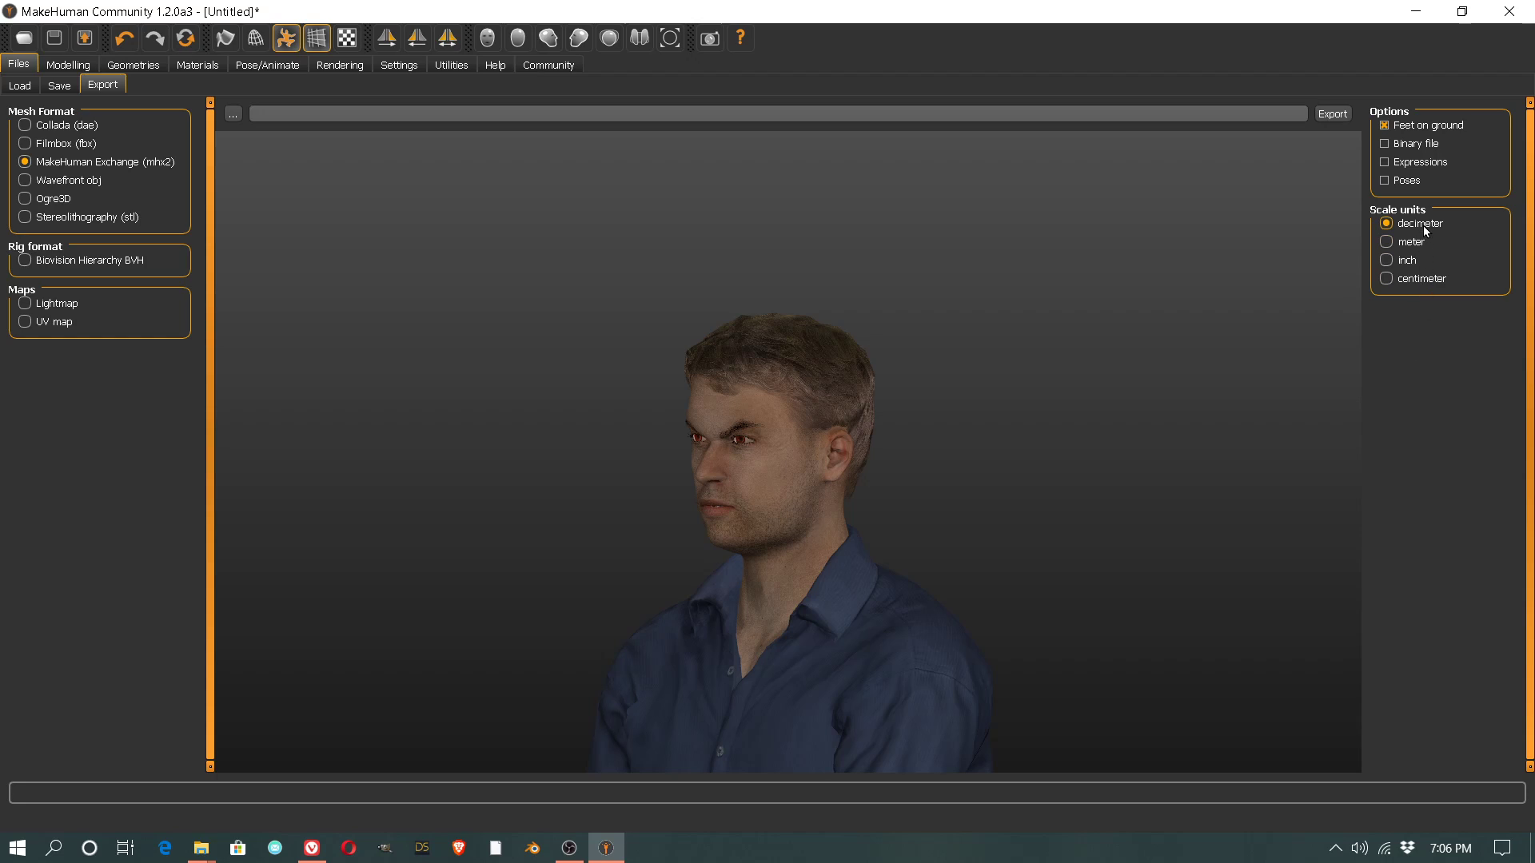
click(1386, 242)
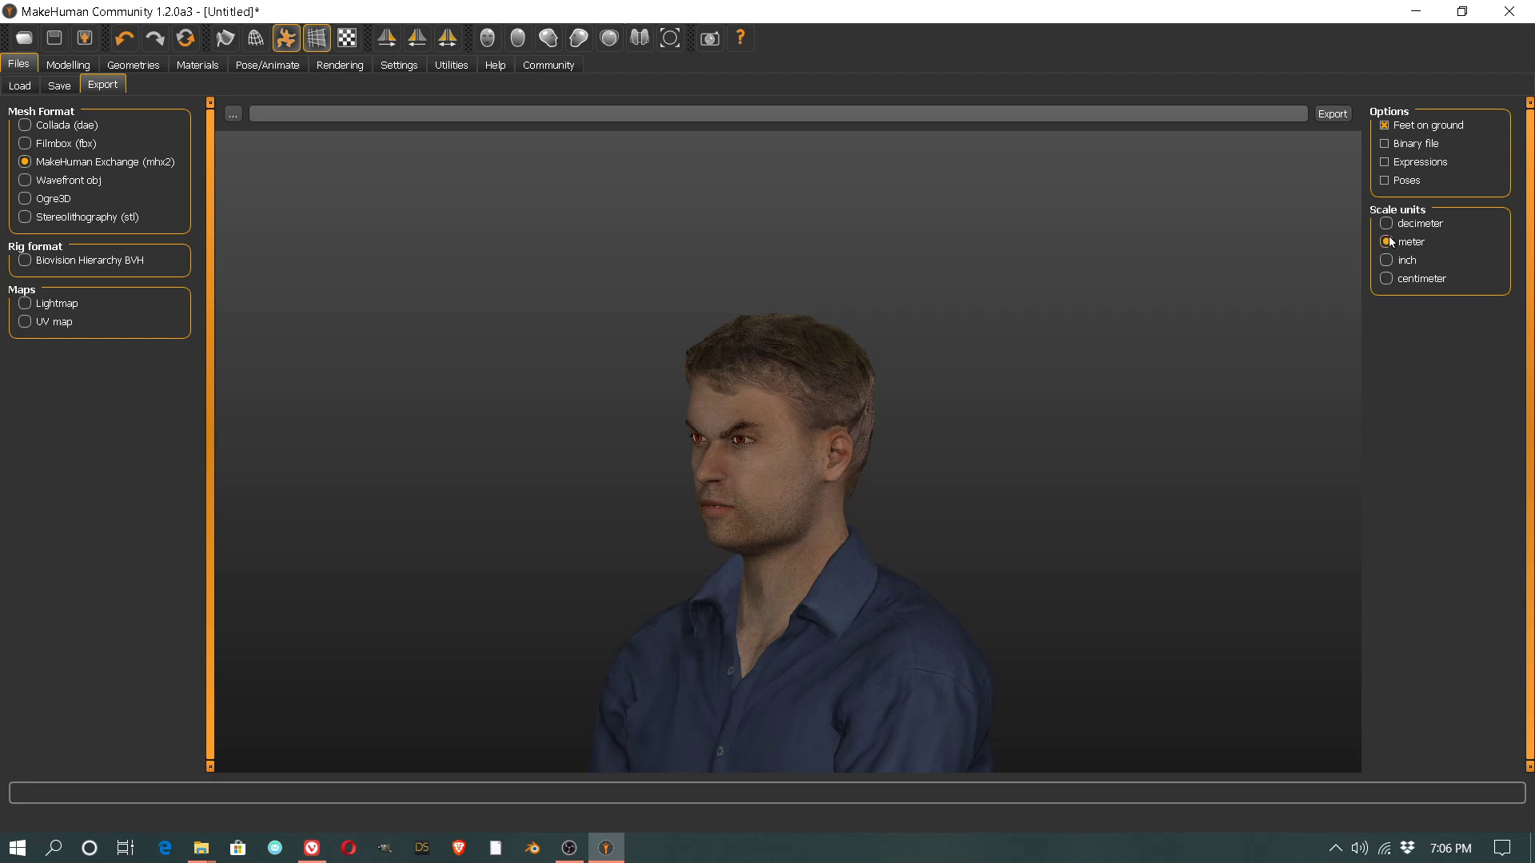
Step: Export the figure to the Desktop under the file name Guy2
click(232, 115)
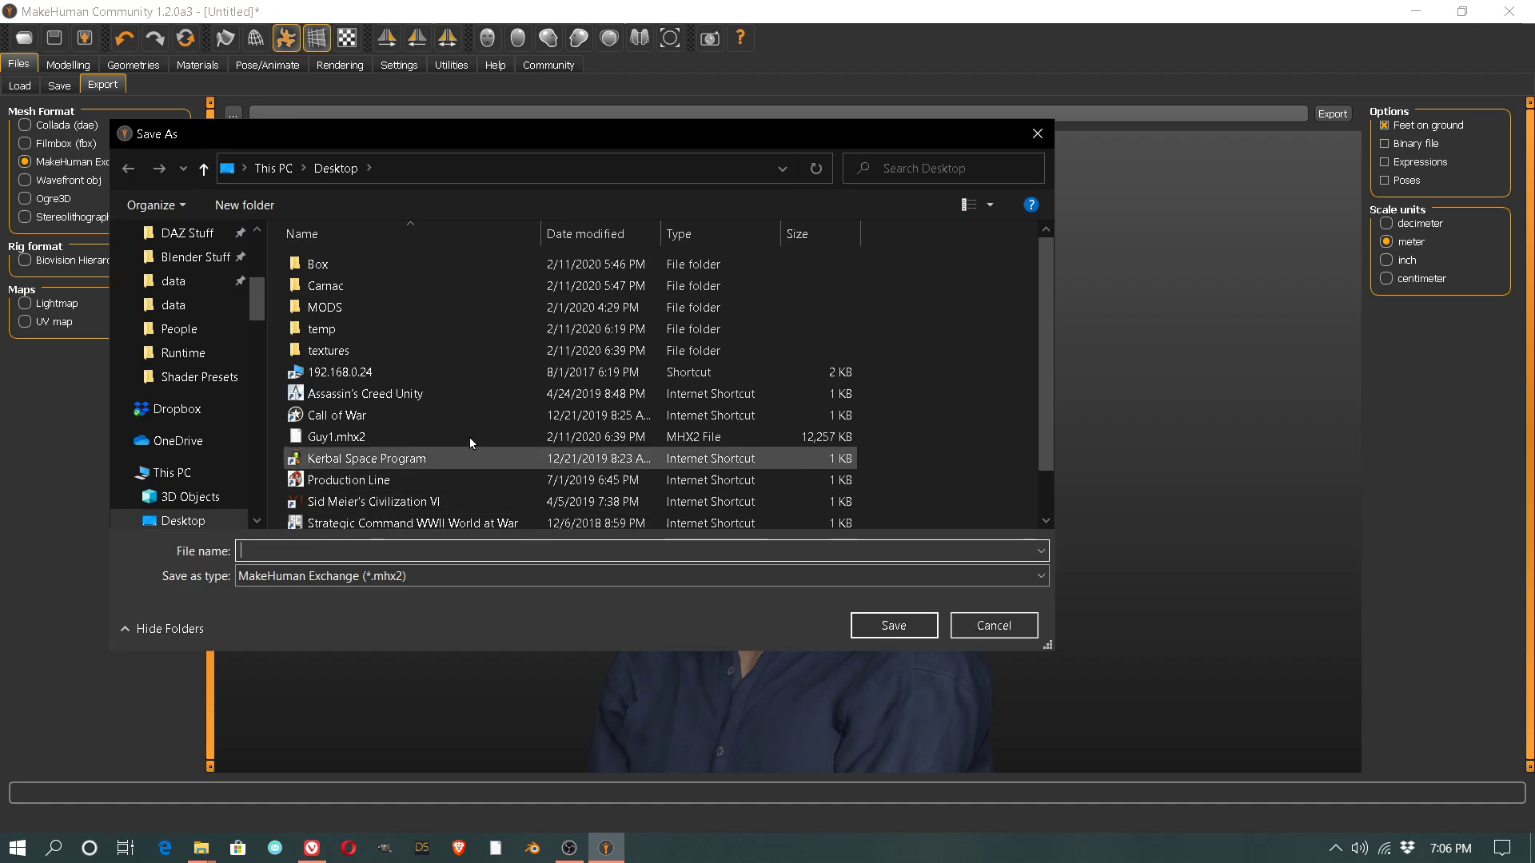
scroll(471, 434, down, 1)
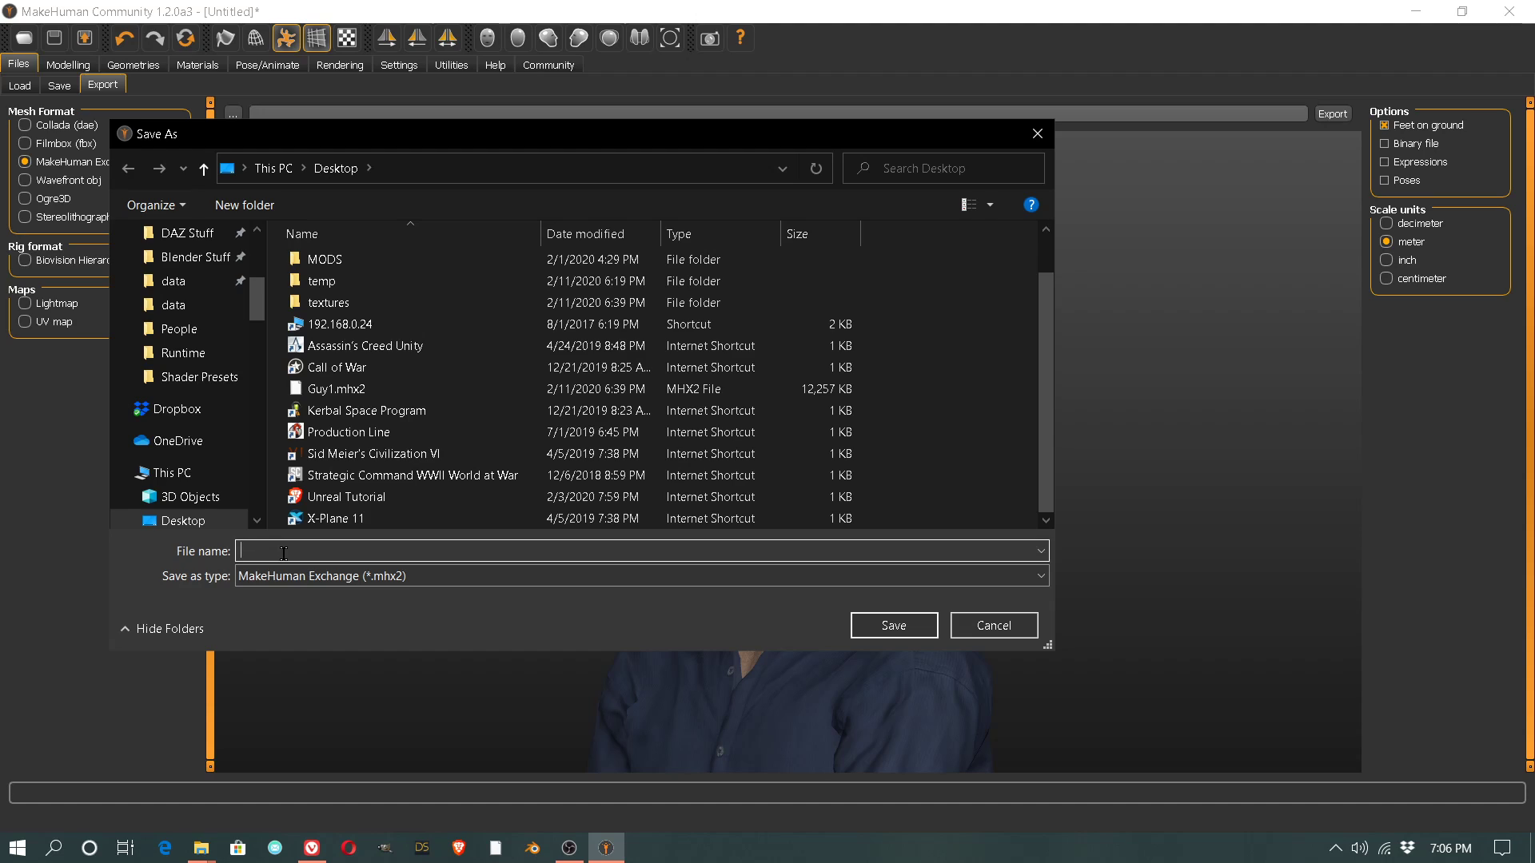
text(Guy)
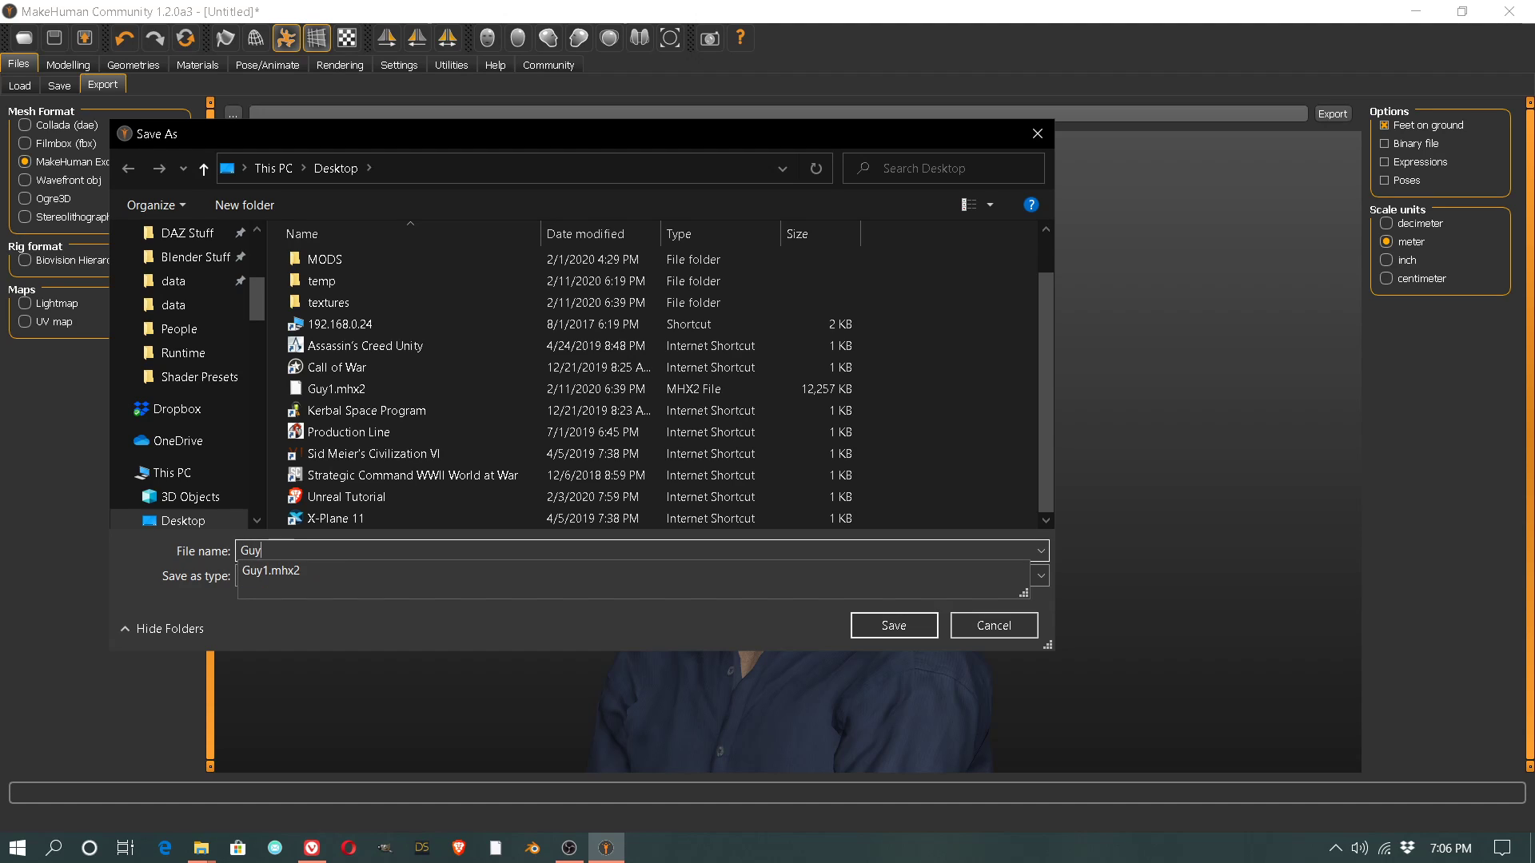
text(2)
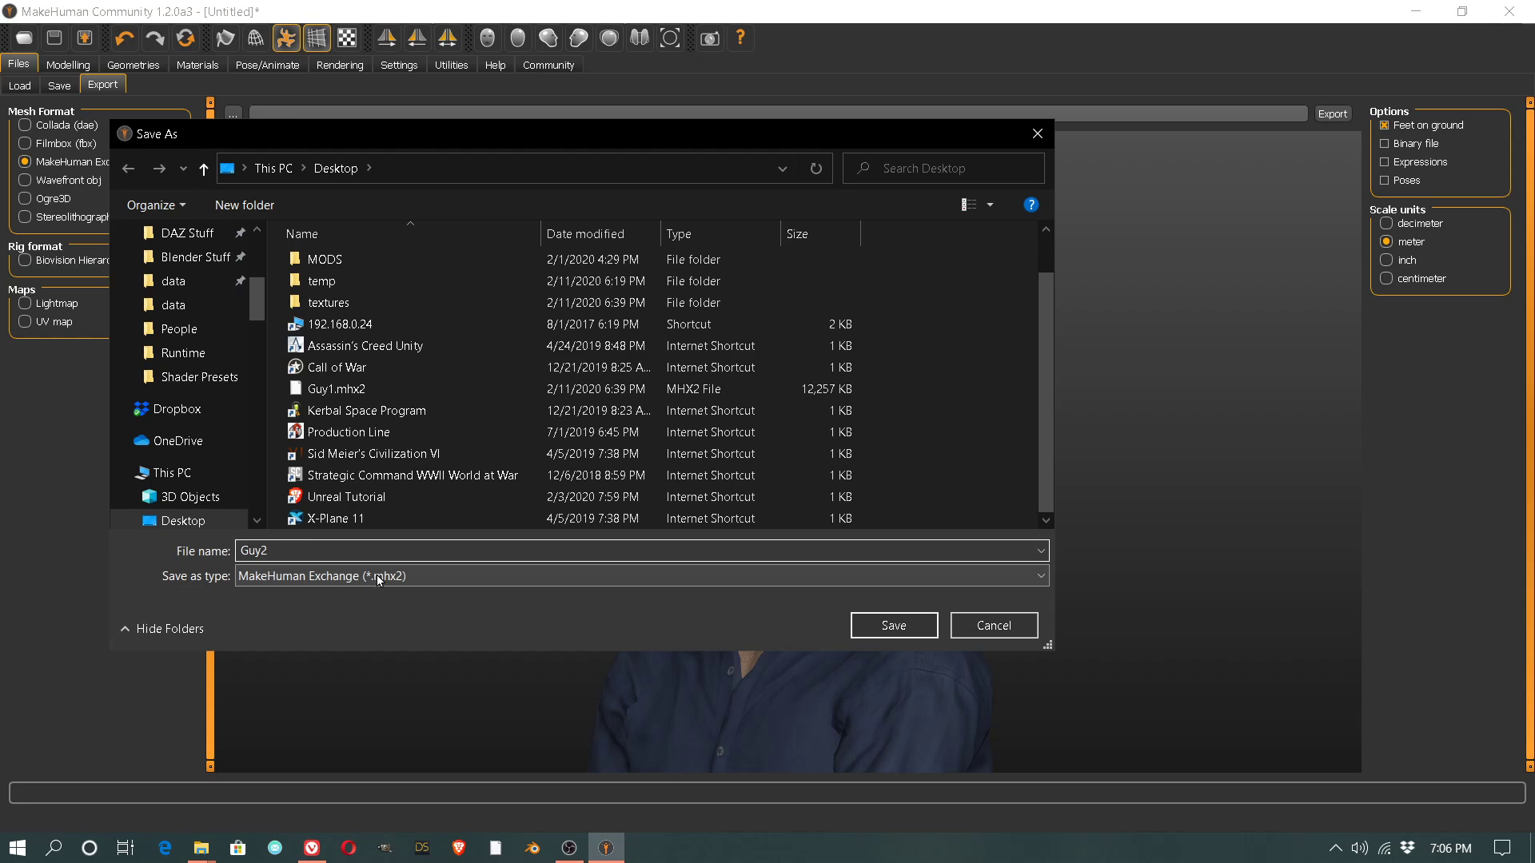
click(893, 624)
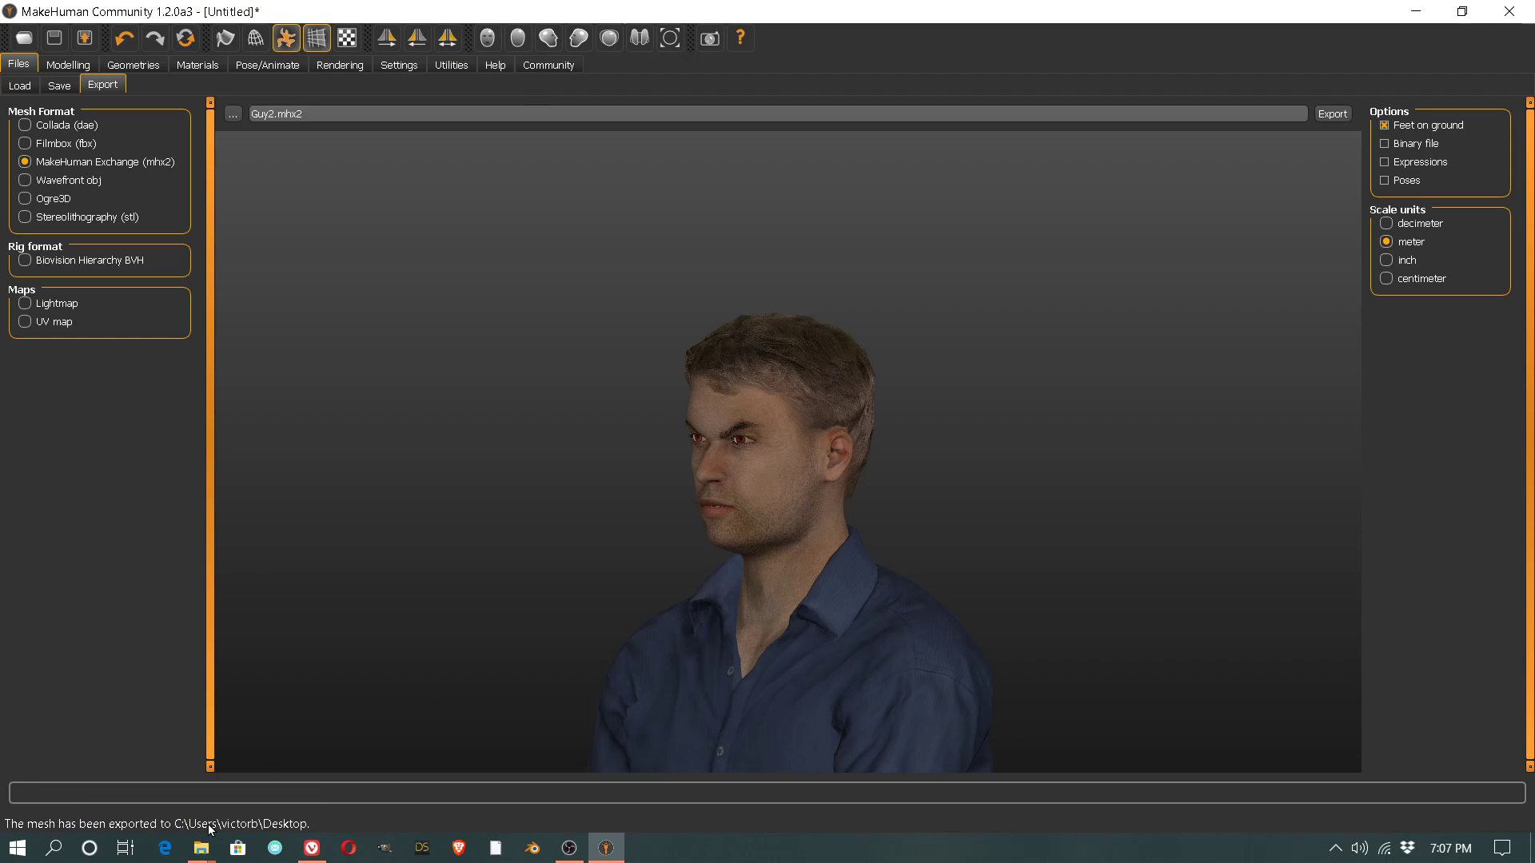
Step: Minimize MakeHuman, launch Blender from the desktop and dismiss its splash screen
click(1420, 16)
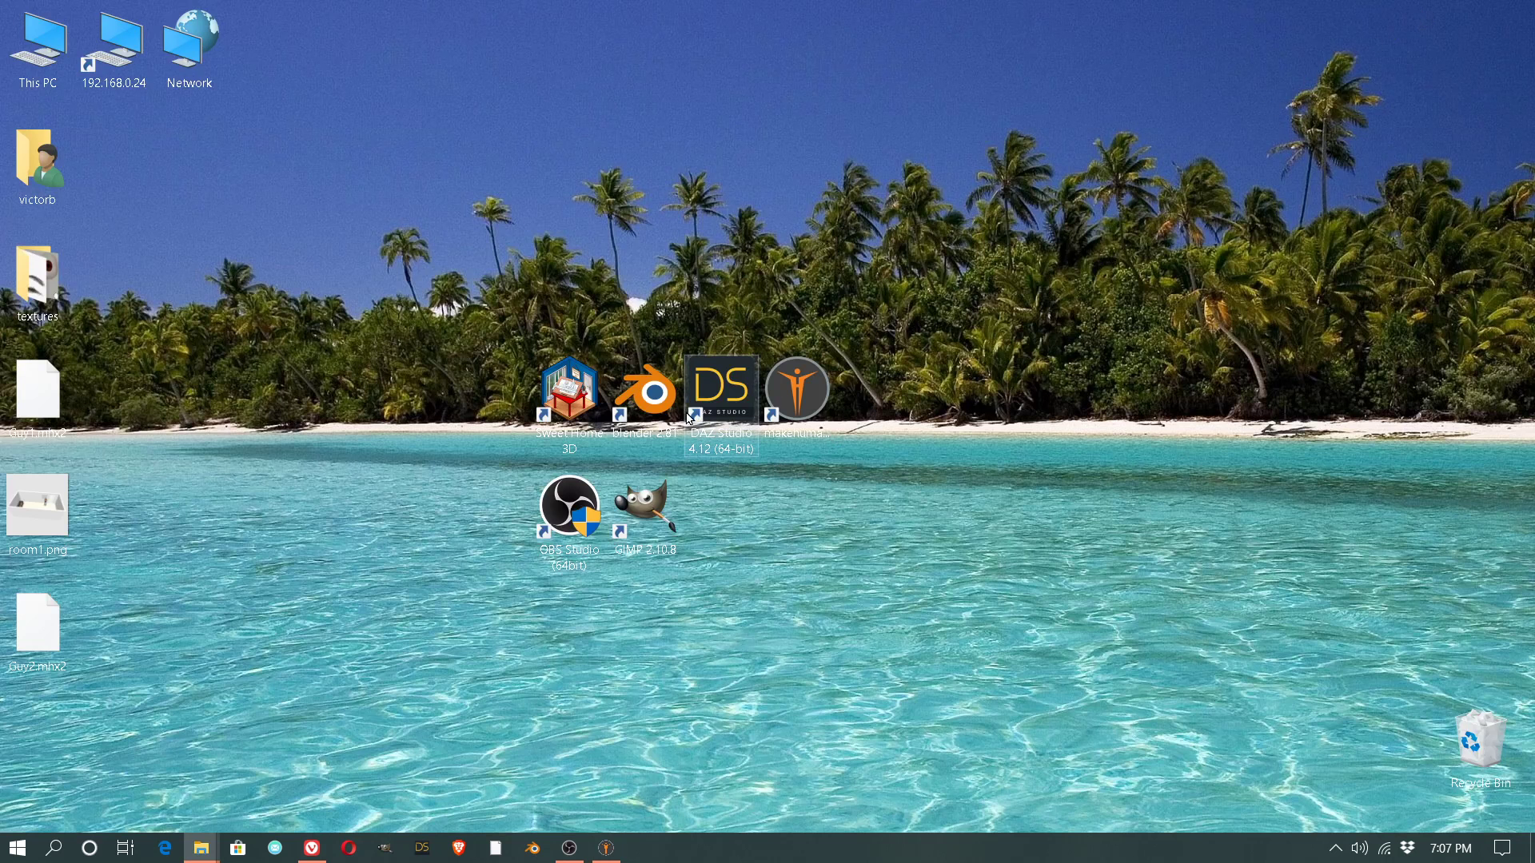
double_click(660, 403)
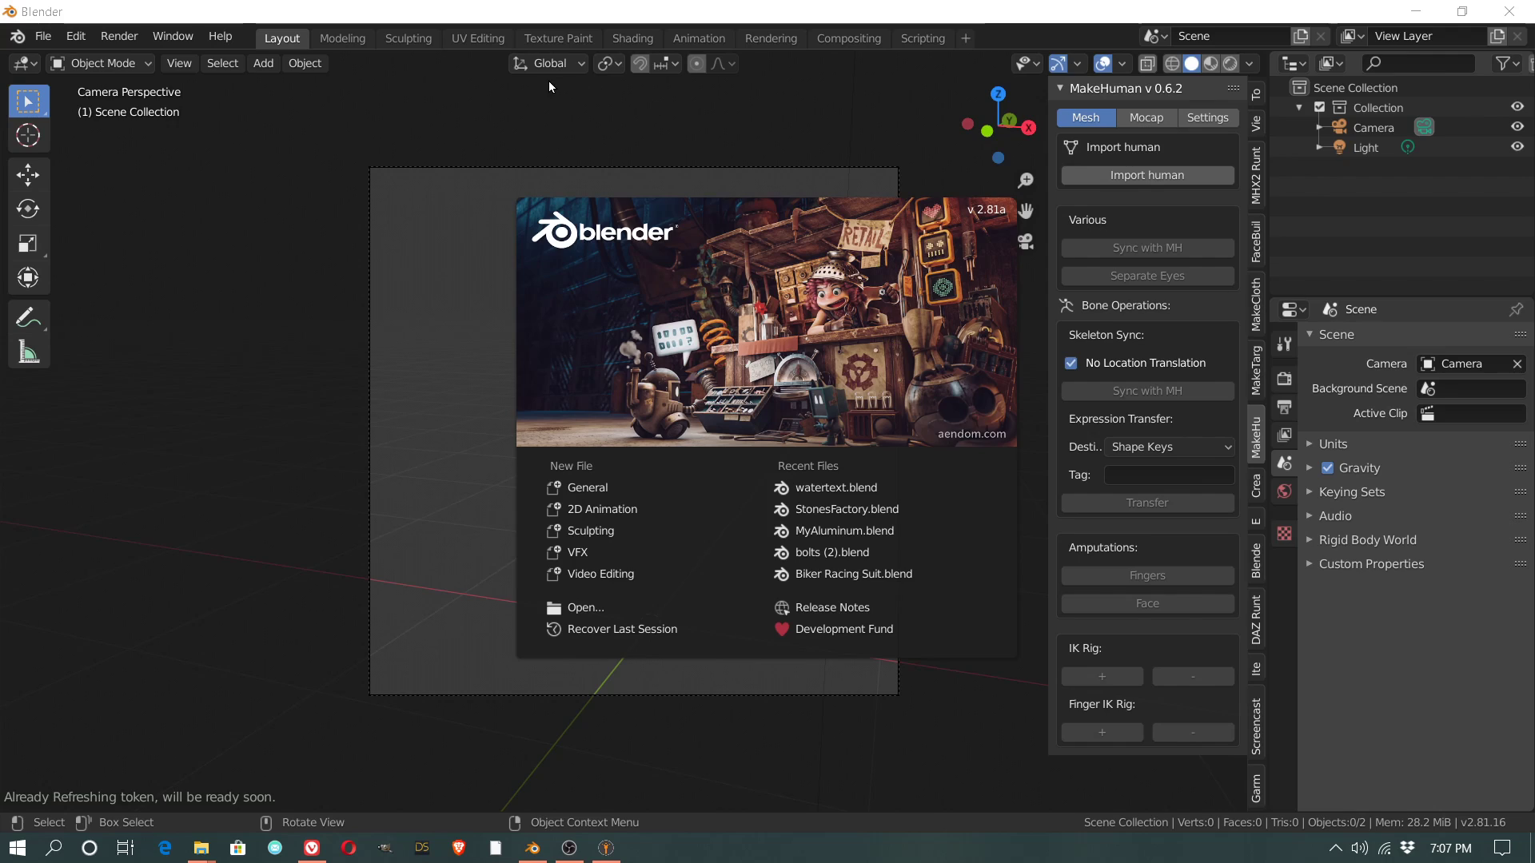
click(303, 176)
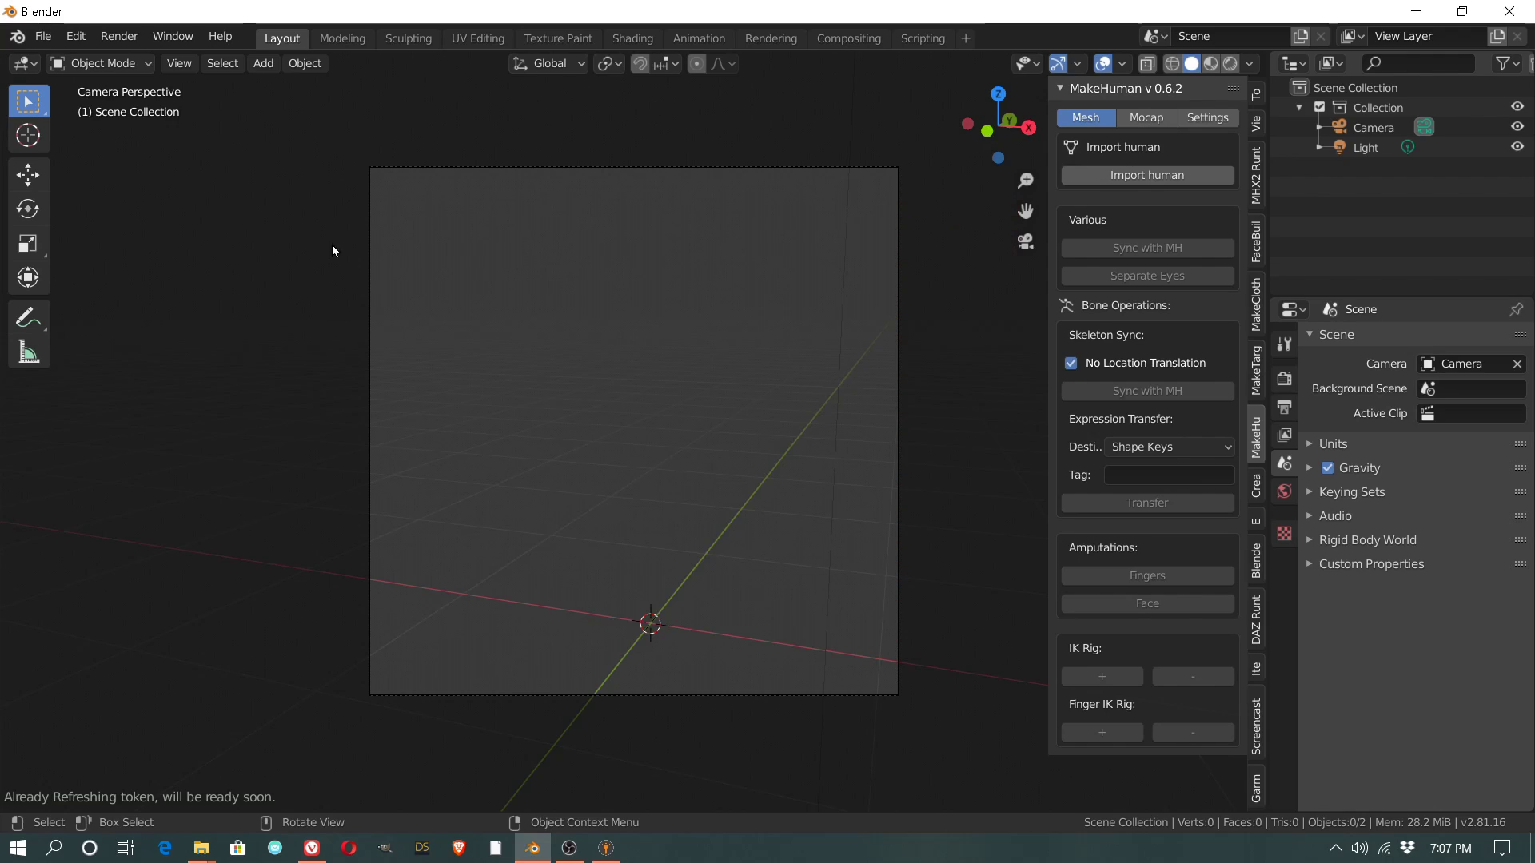
scroll(606, 349, down, 1)
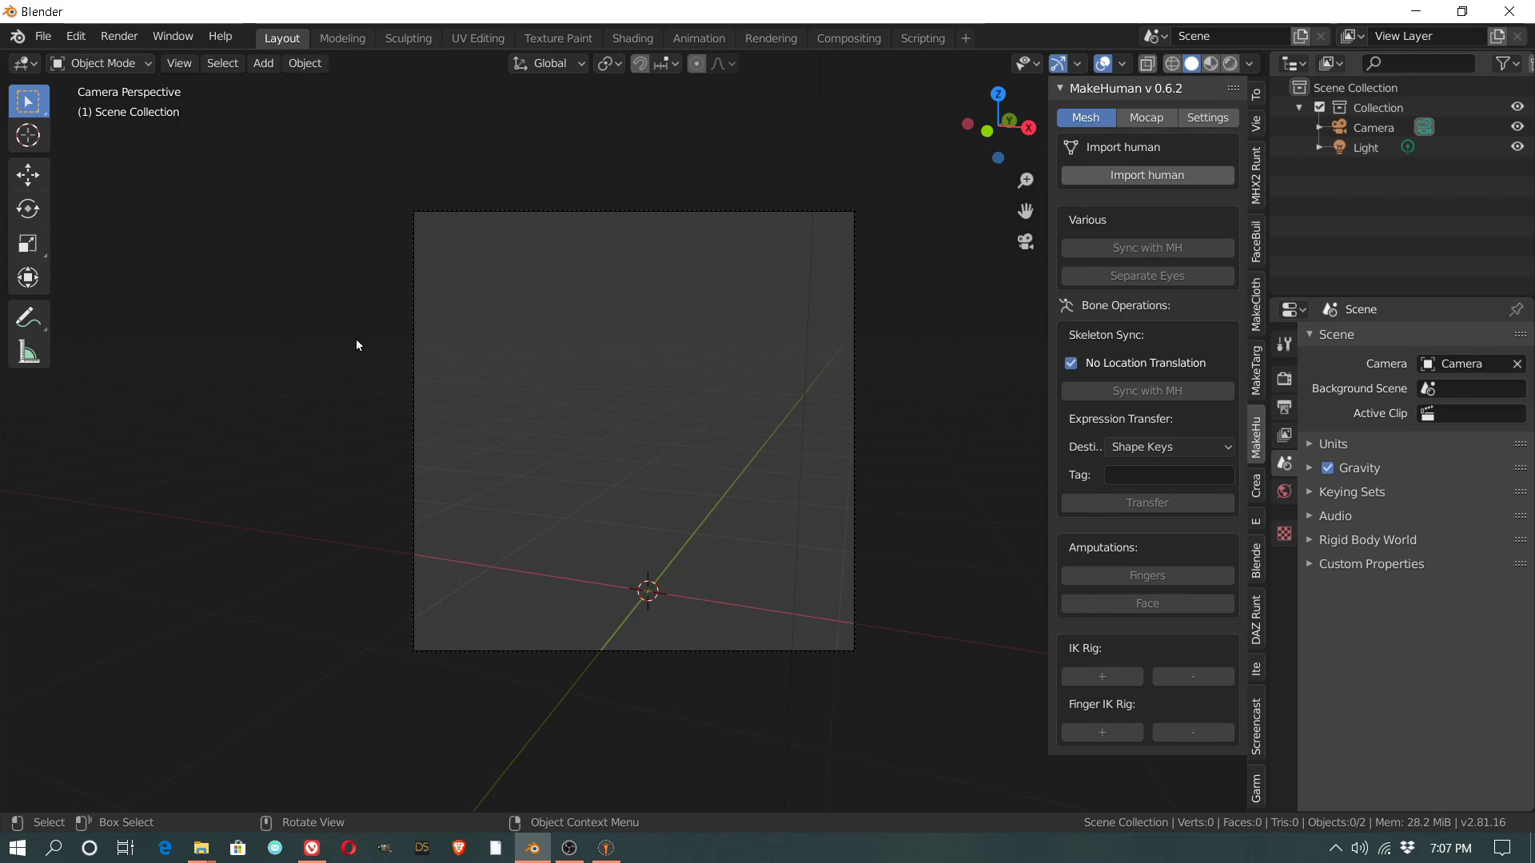
Step: Import the MakeHuman file Guy2.mhx2 from the Desktop into the scene
click(44, 37)
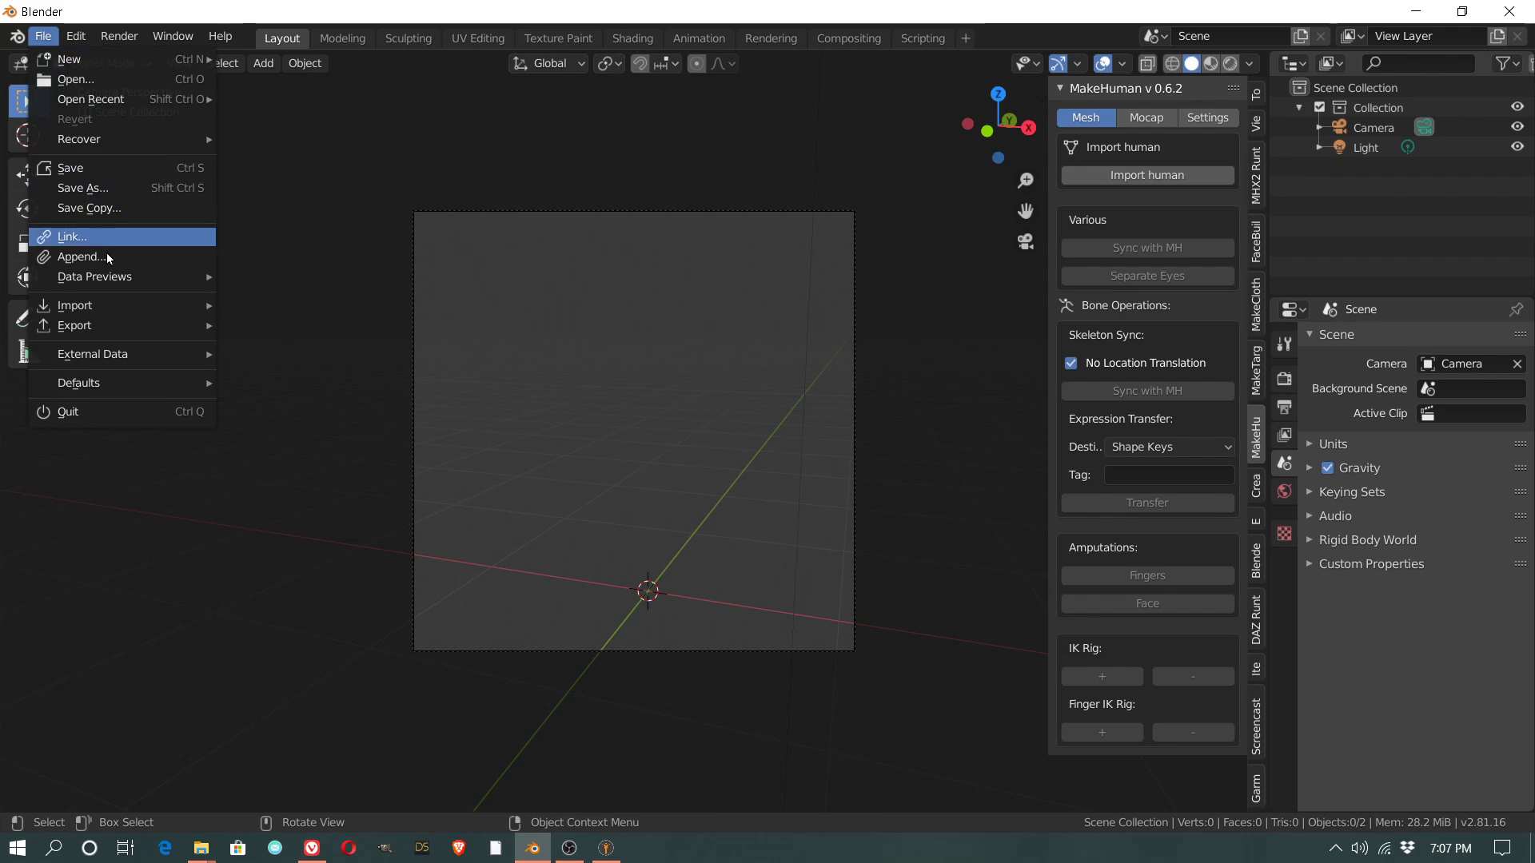
mouse_move(123, 310)
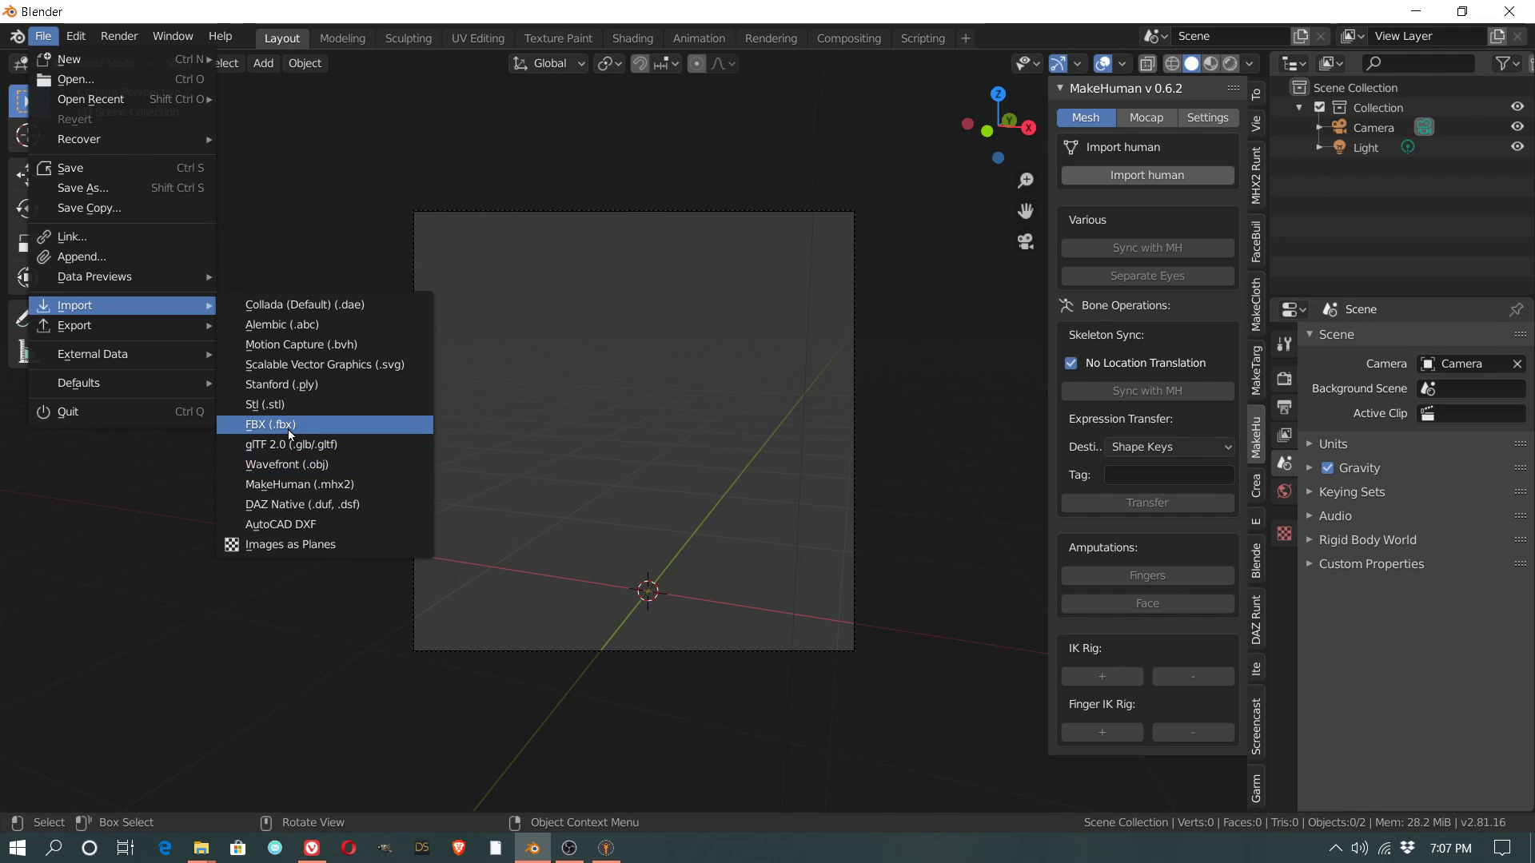
click(327, 489)
click(328, 387)
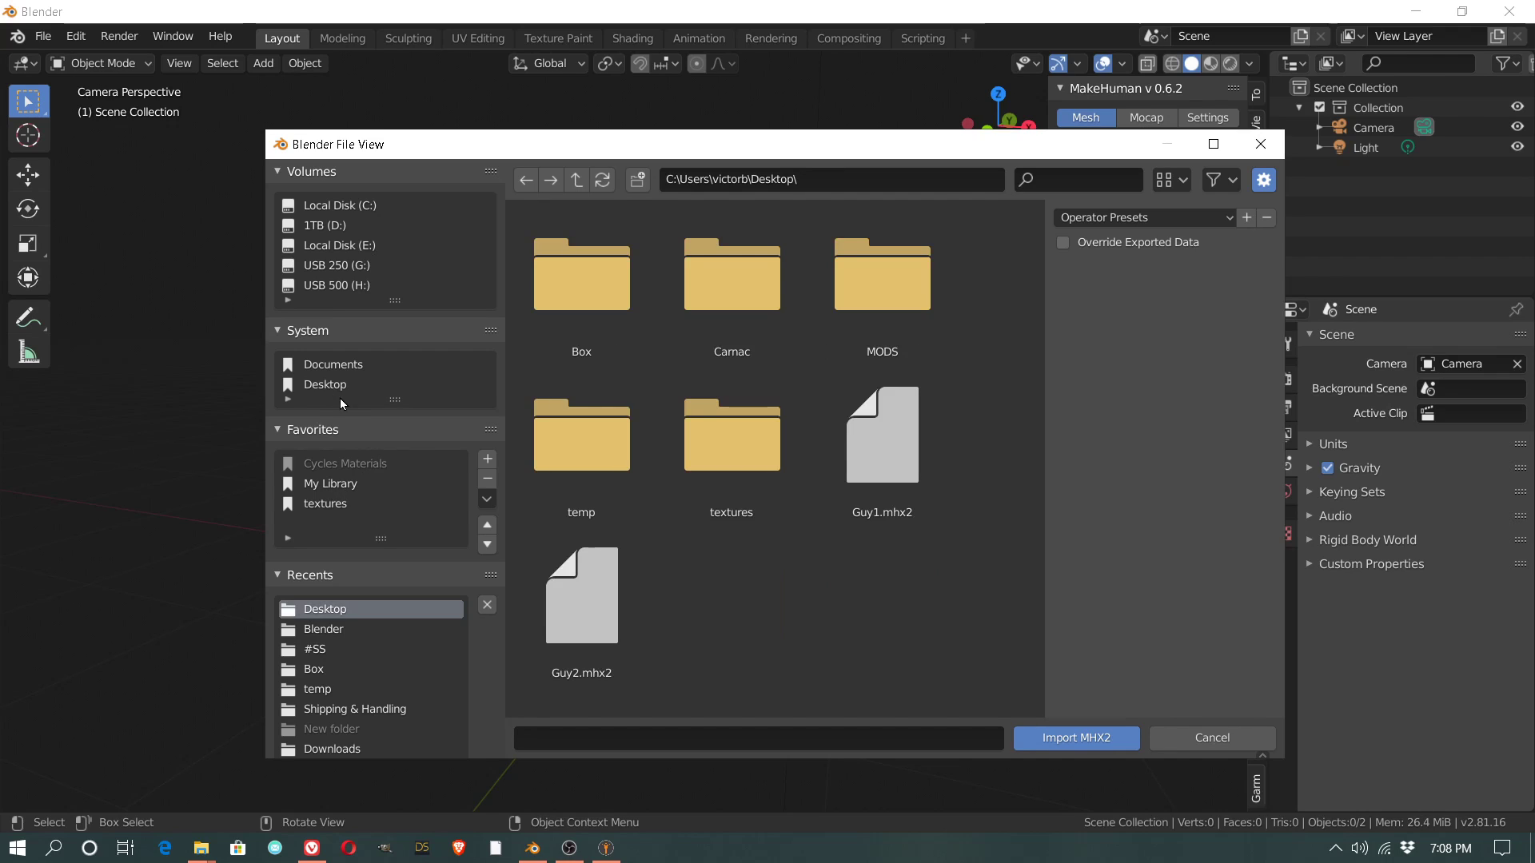
click(595, 613)
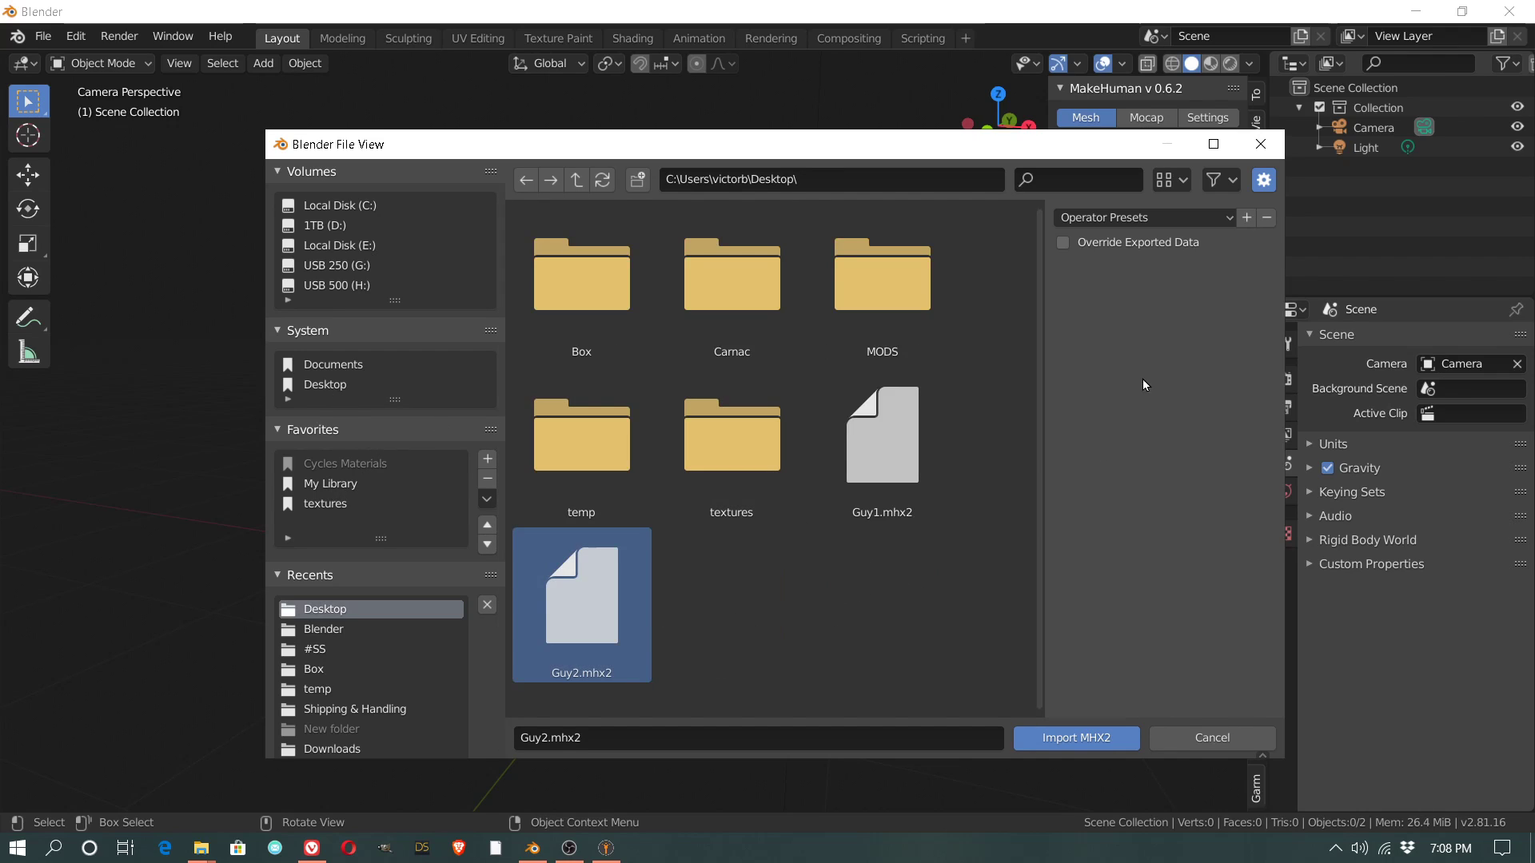
click(1066, 740)
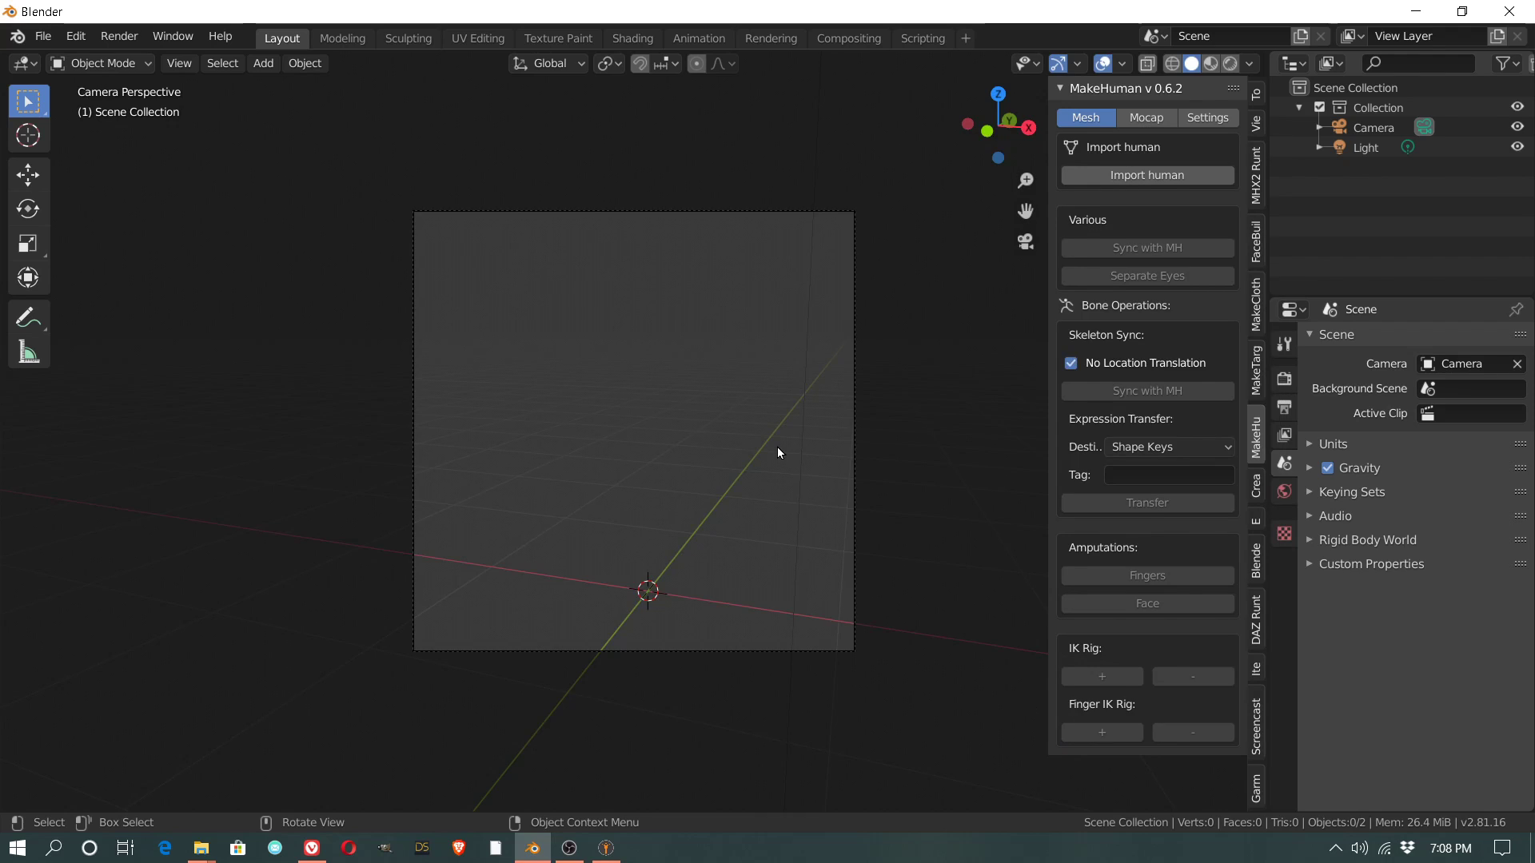
Step: Align the scene camera to a front view that frames the whole figure
scroll(740, 352, down, 1)
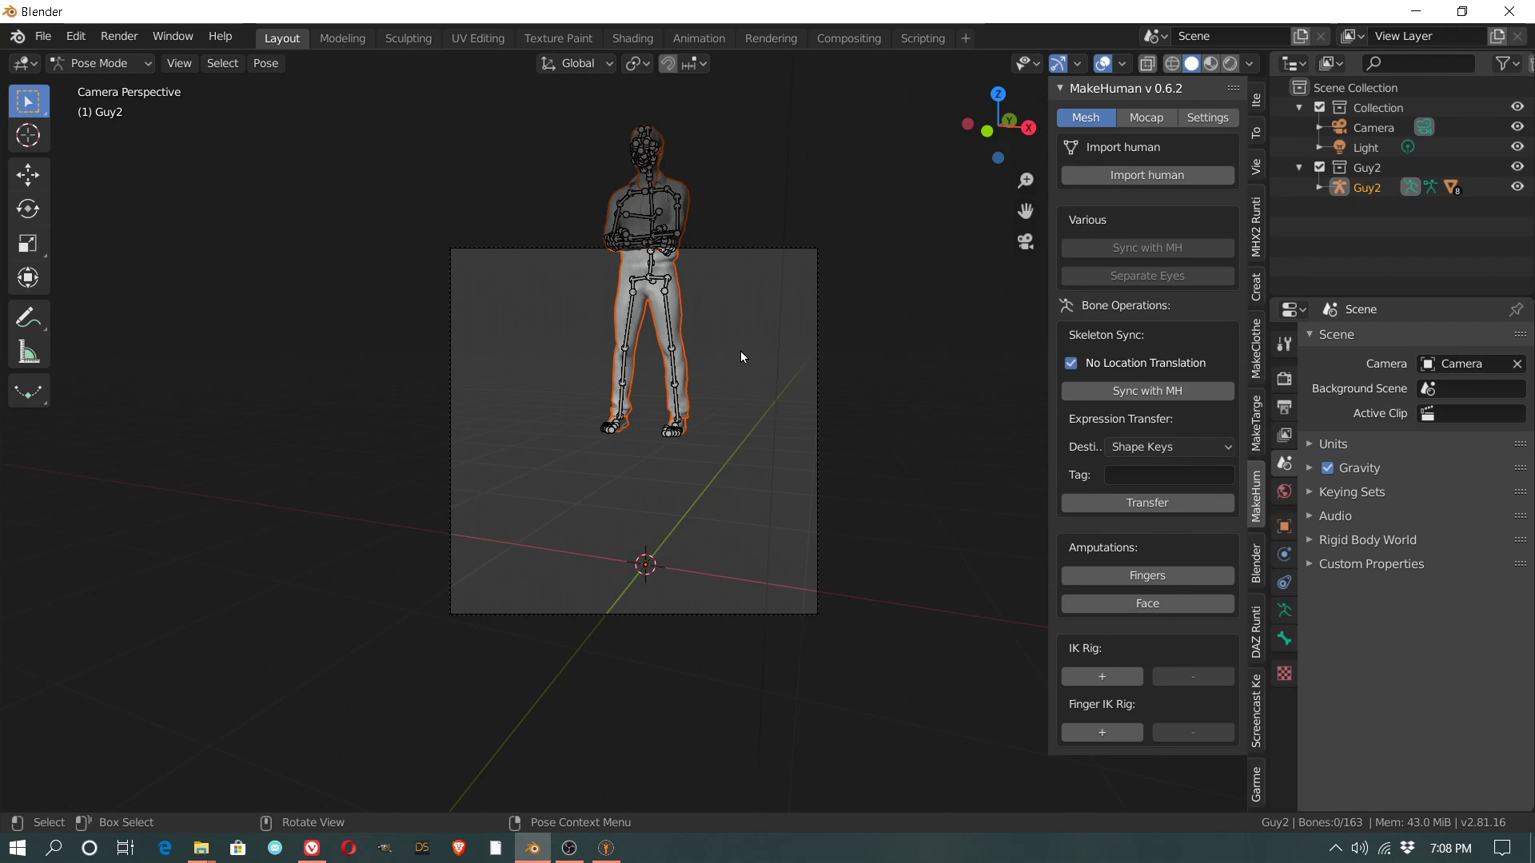
middle_drag(740, 352, 751, 373)
middle_drag(750, 320, 737, 457)
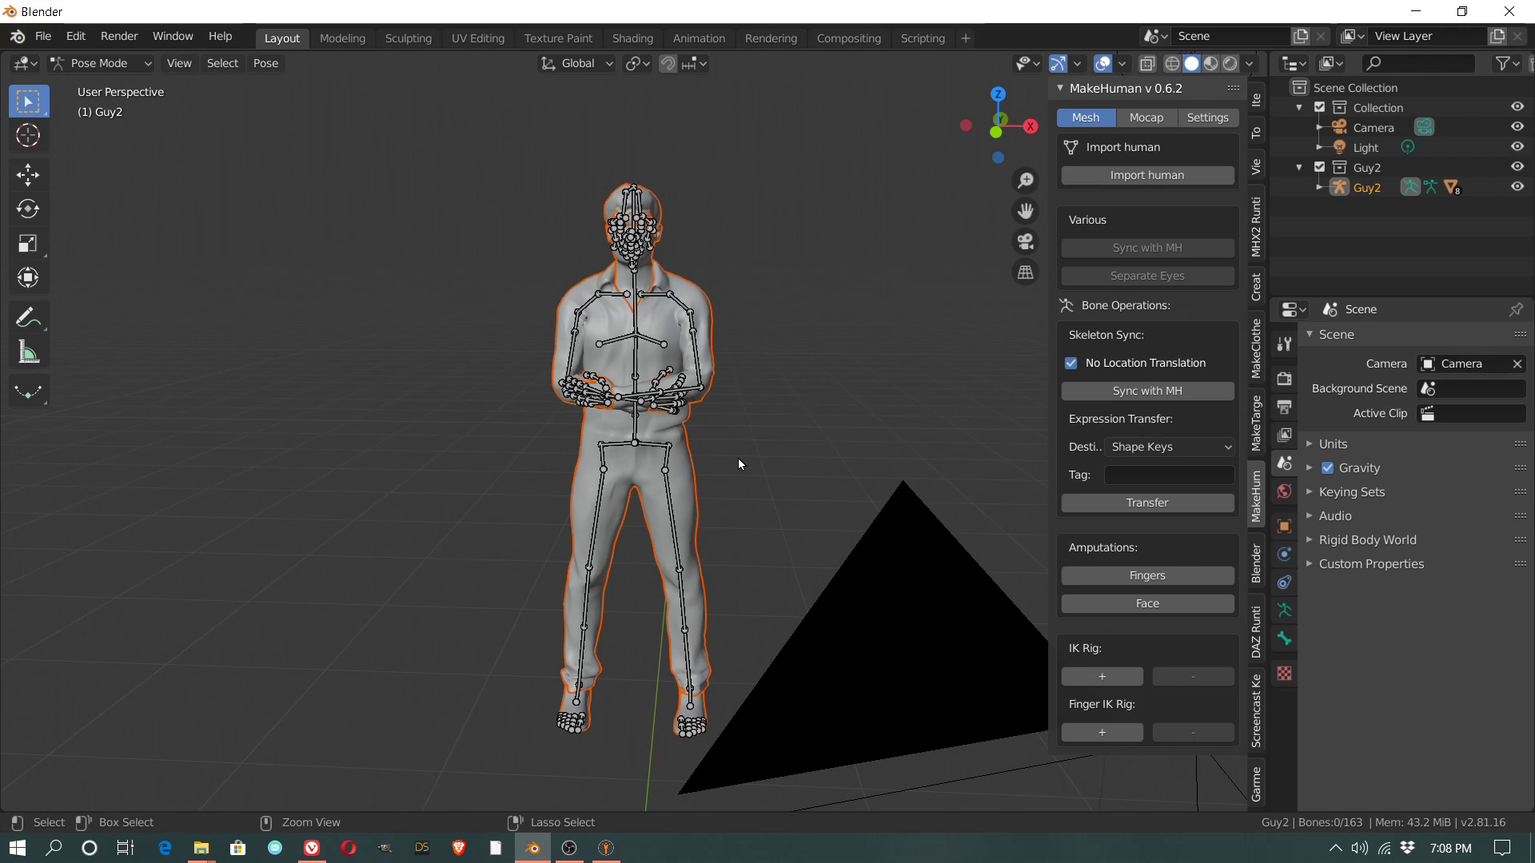
key(KP_0)
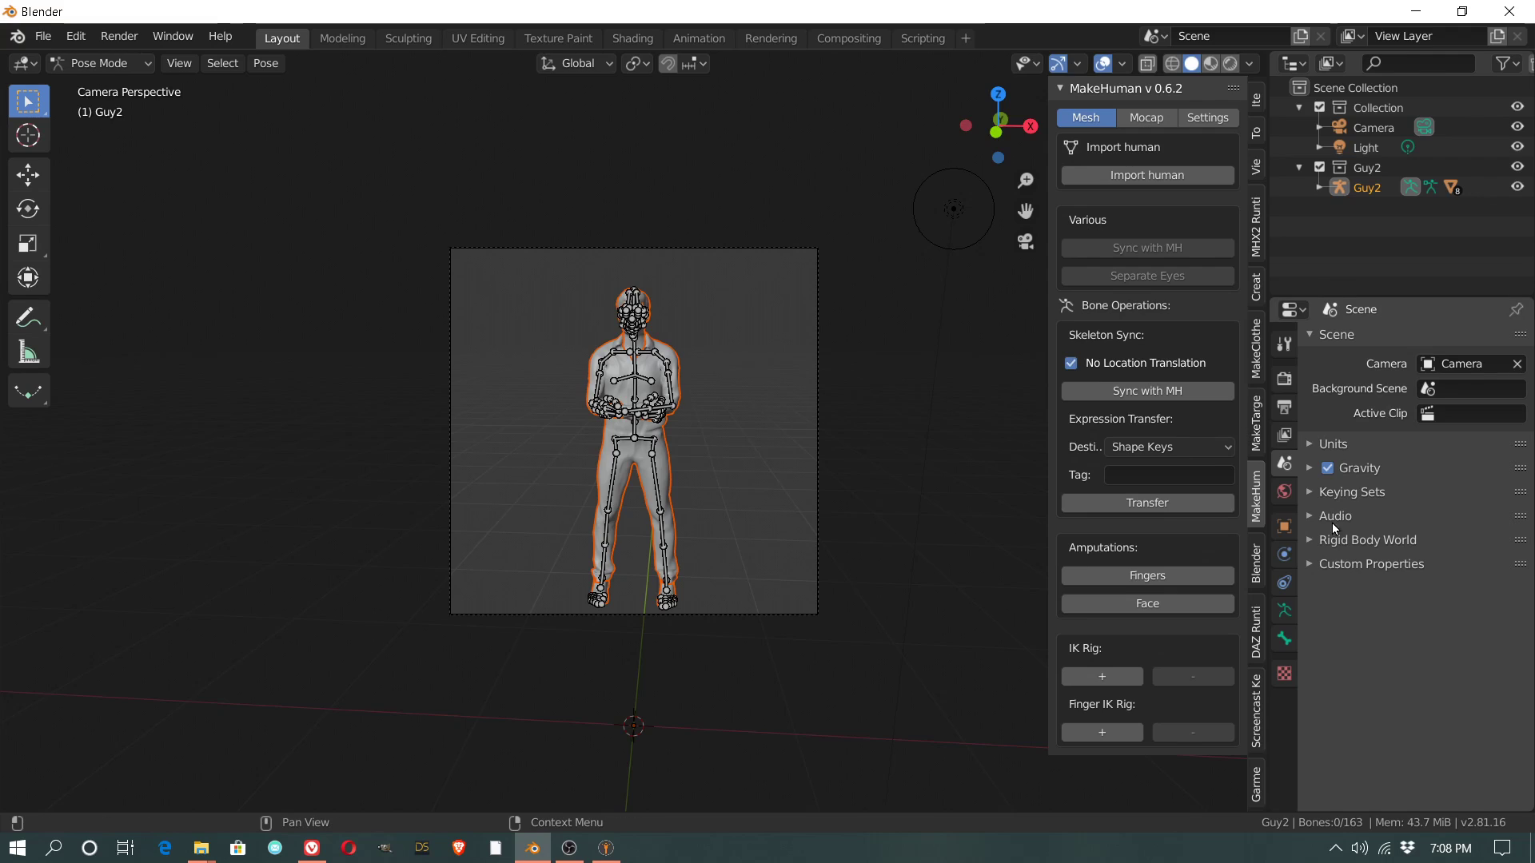
Step: Find the scene's render settings and set the render engine to Cycles
click(1284, 491)
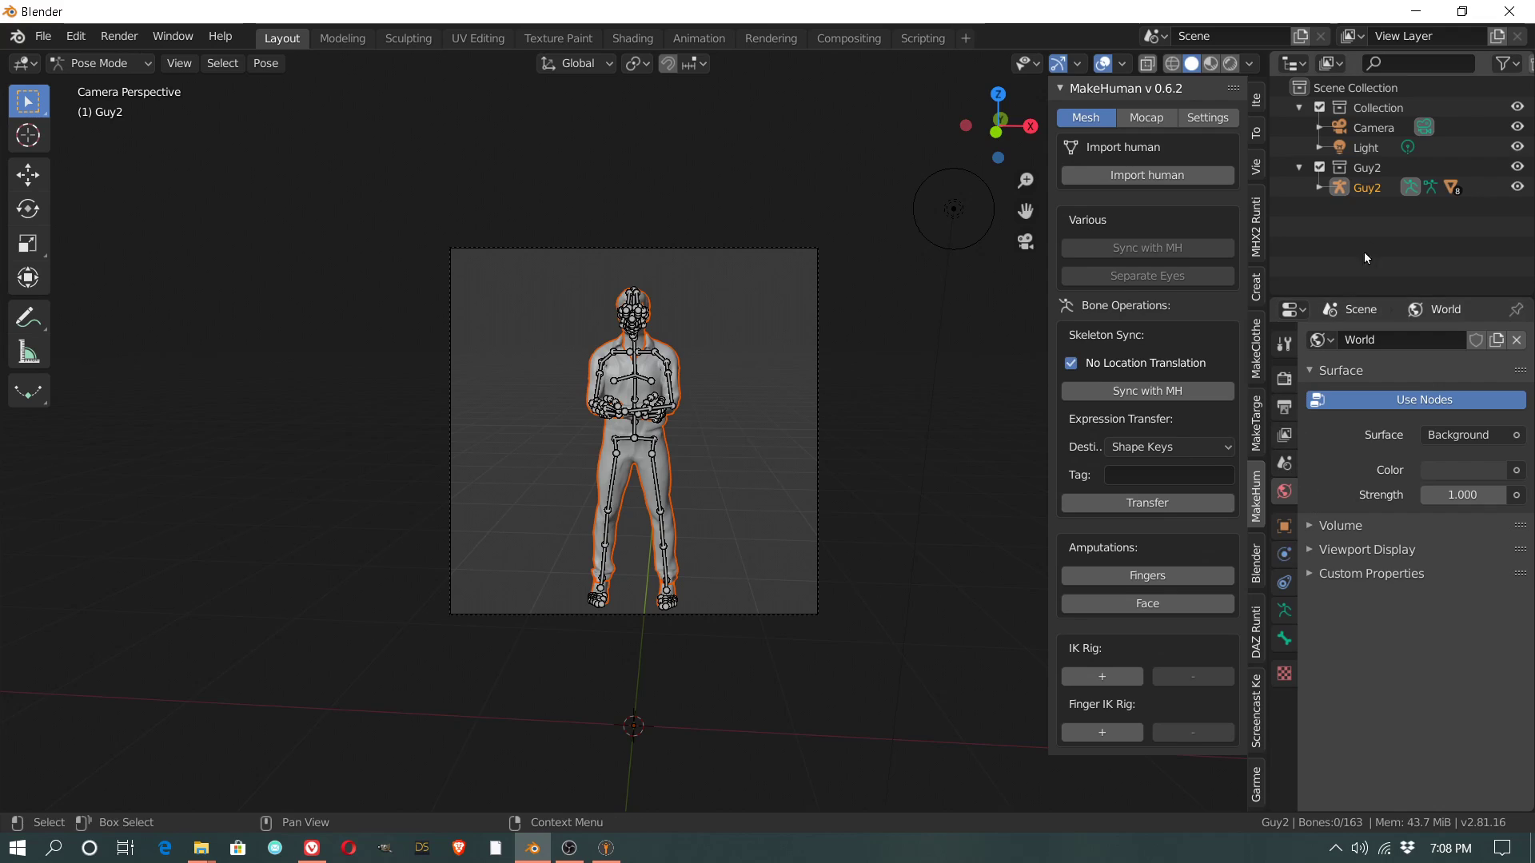
click(1365, 106)
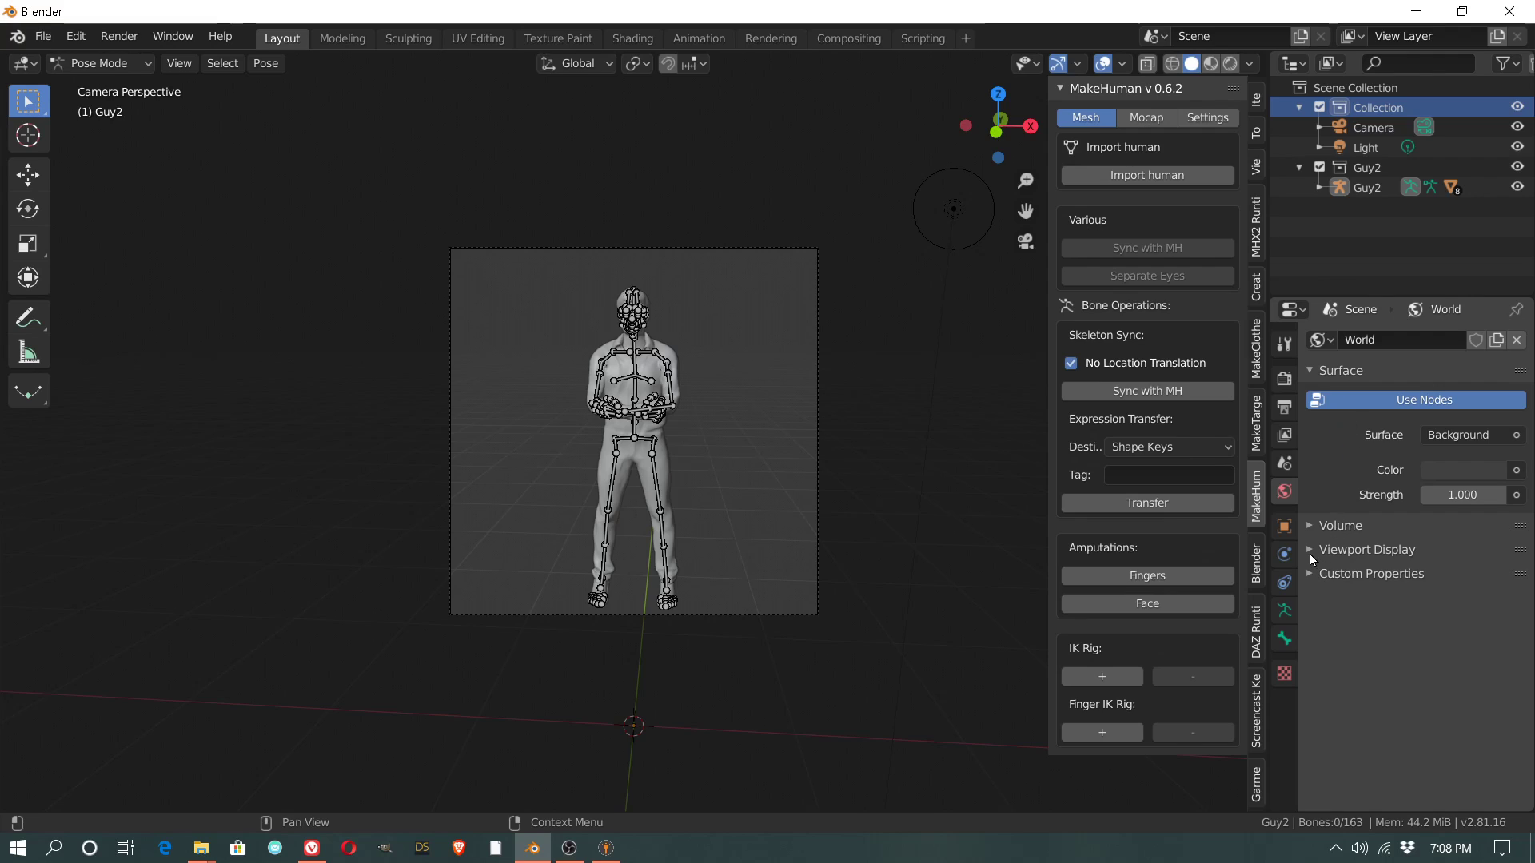
click(1284, 464)
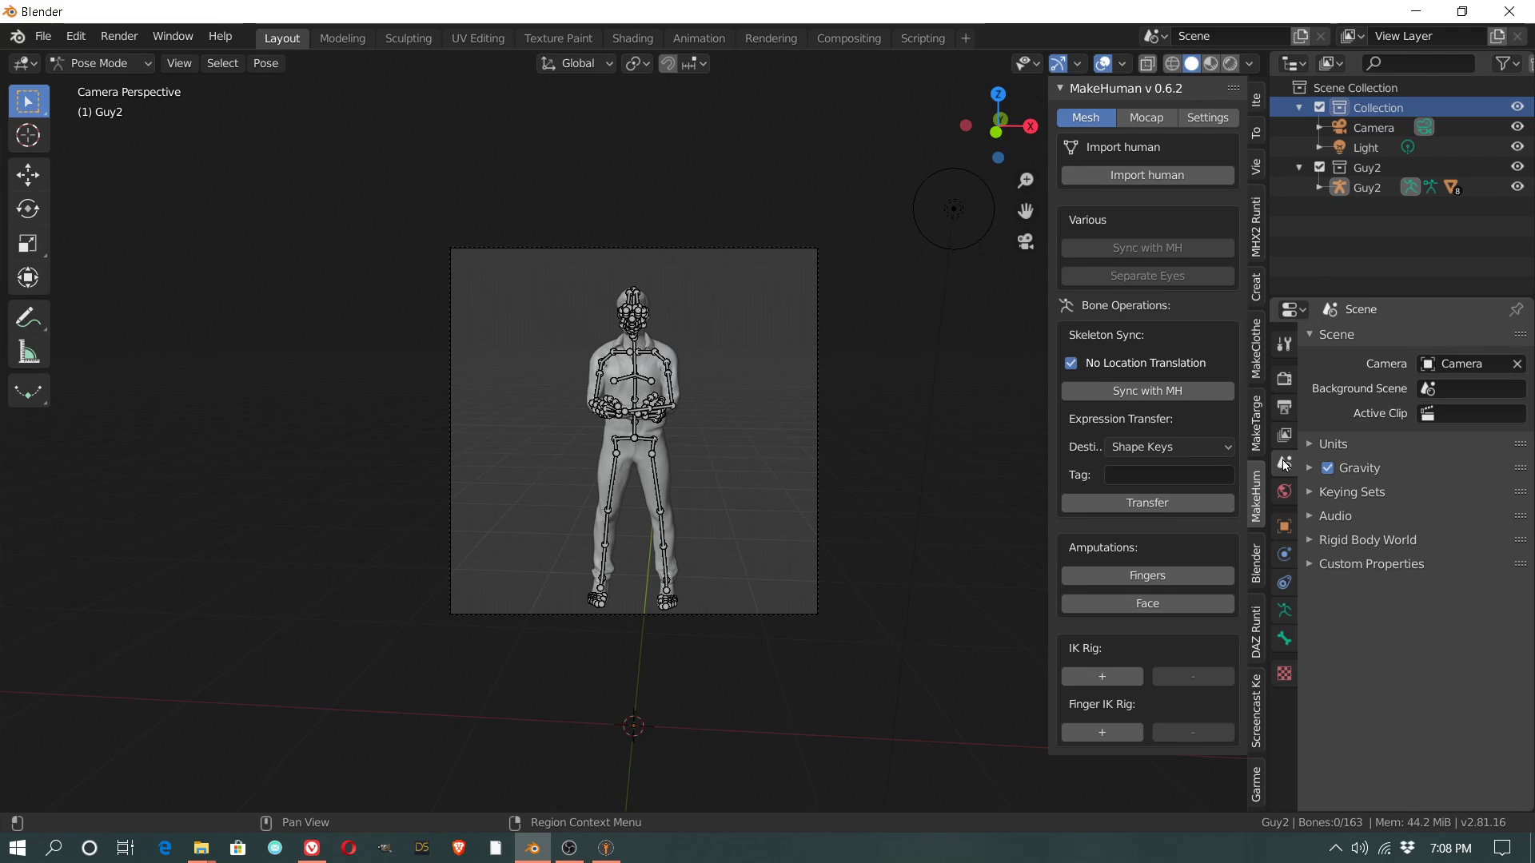
click(1285, 493)
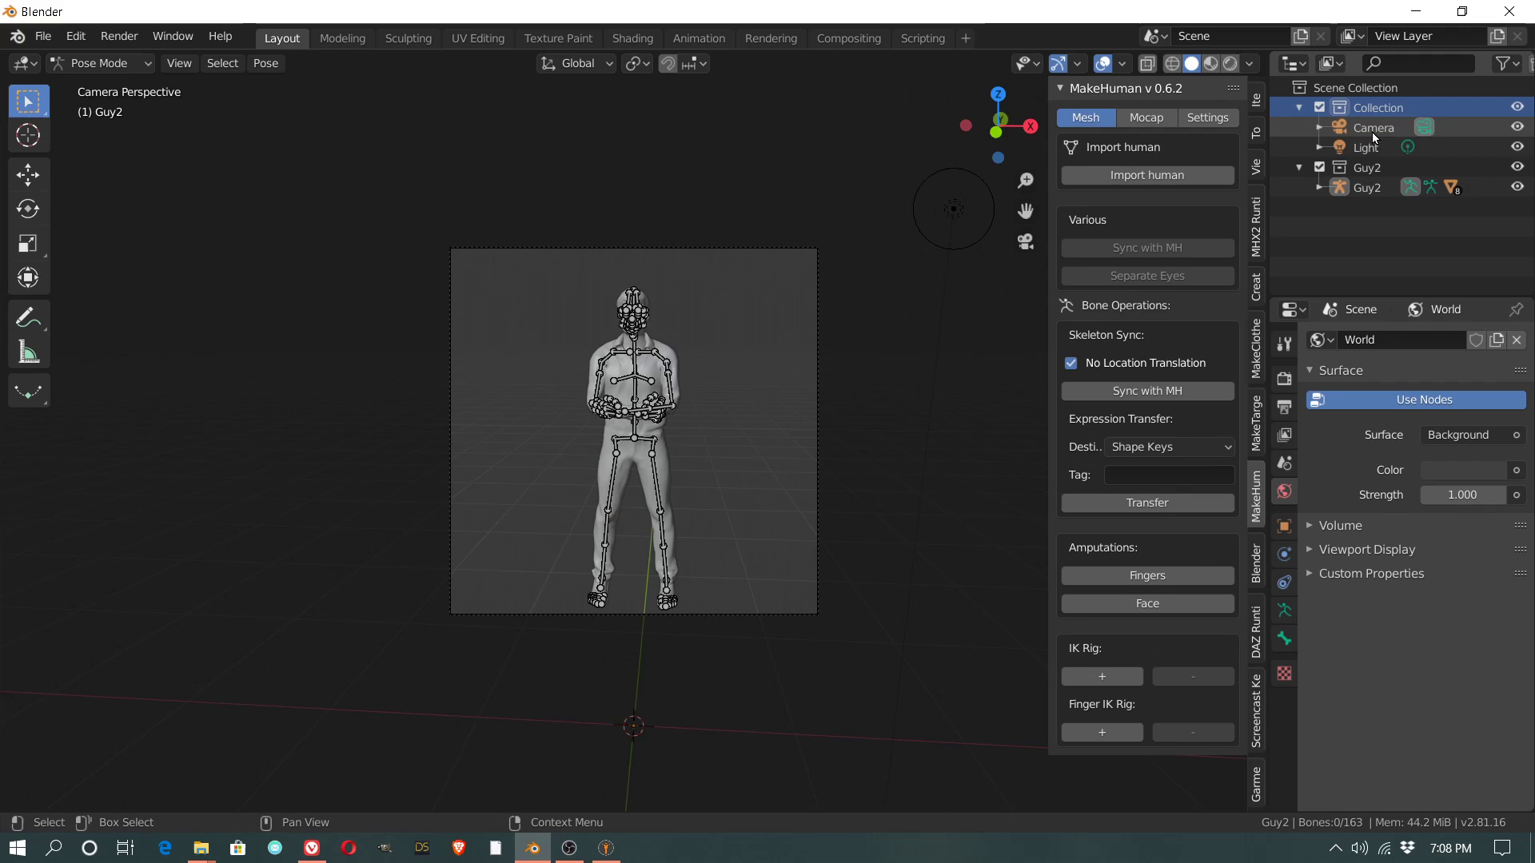
click(1283, 346)
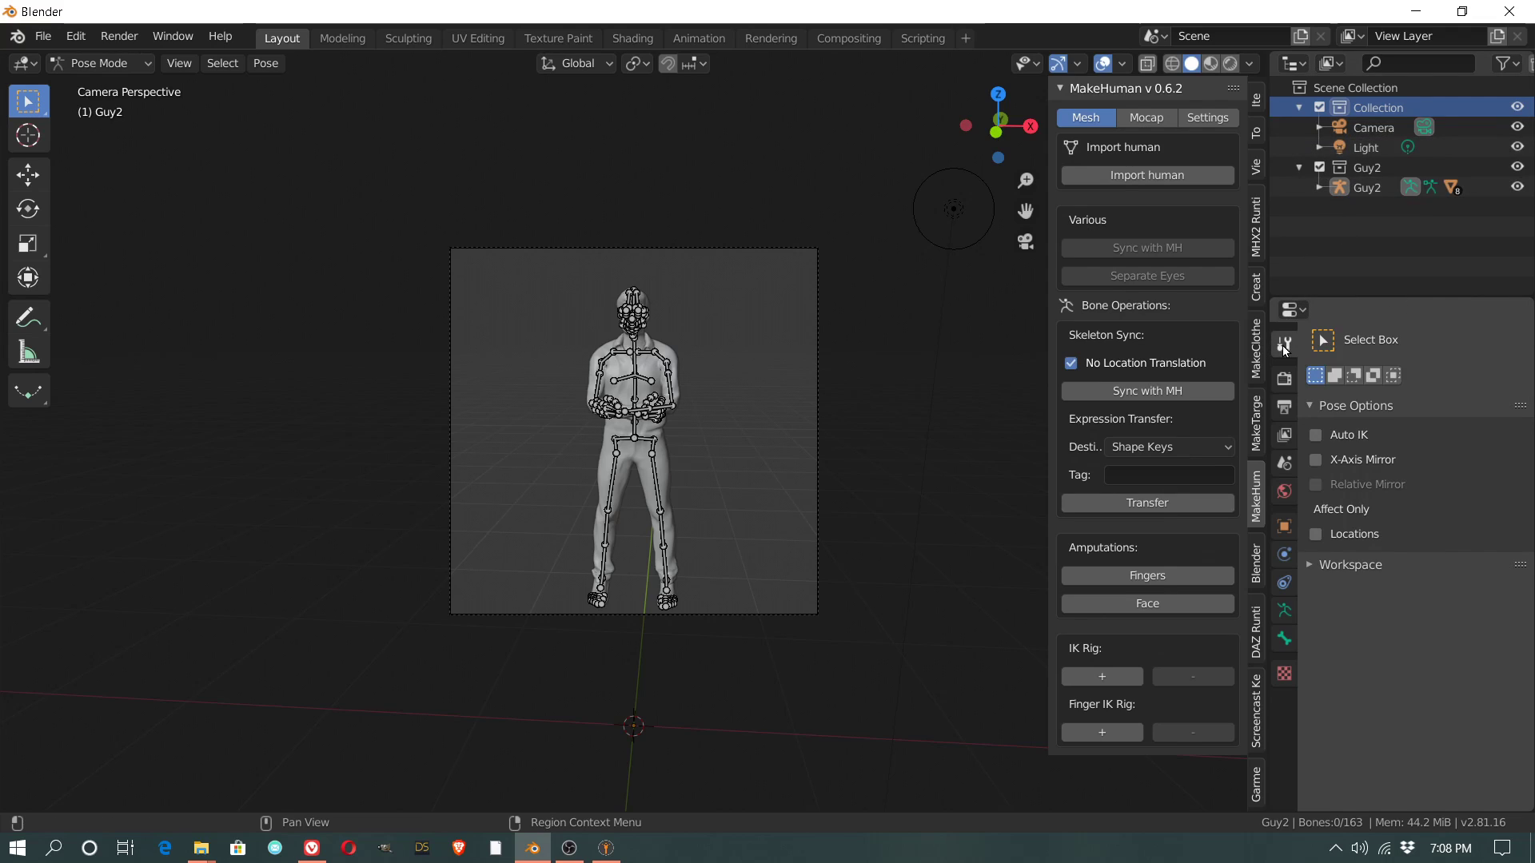
click(1284, 379)
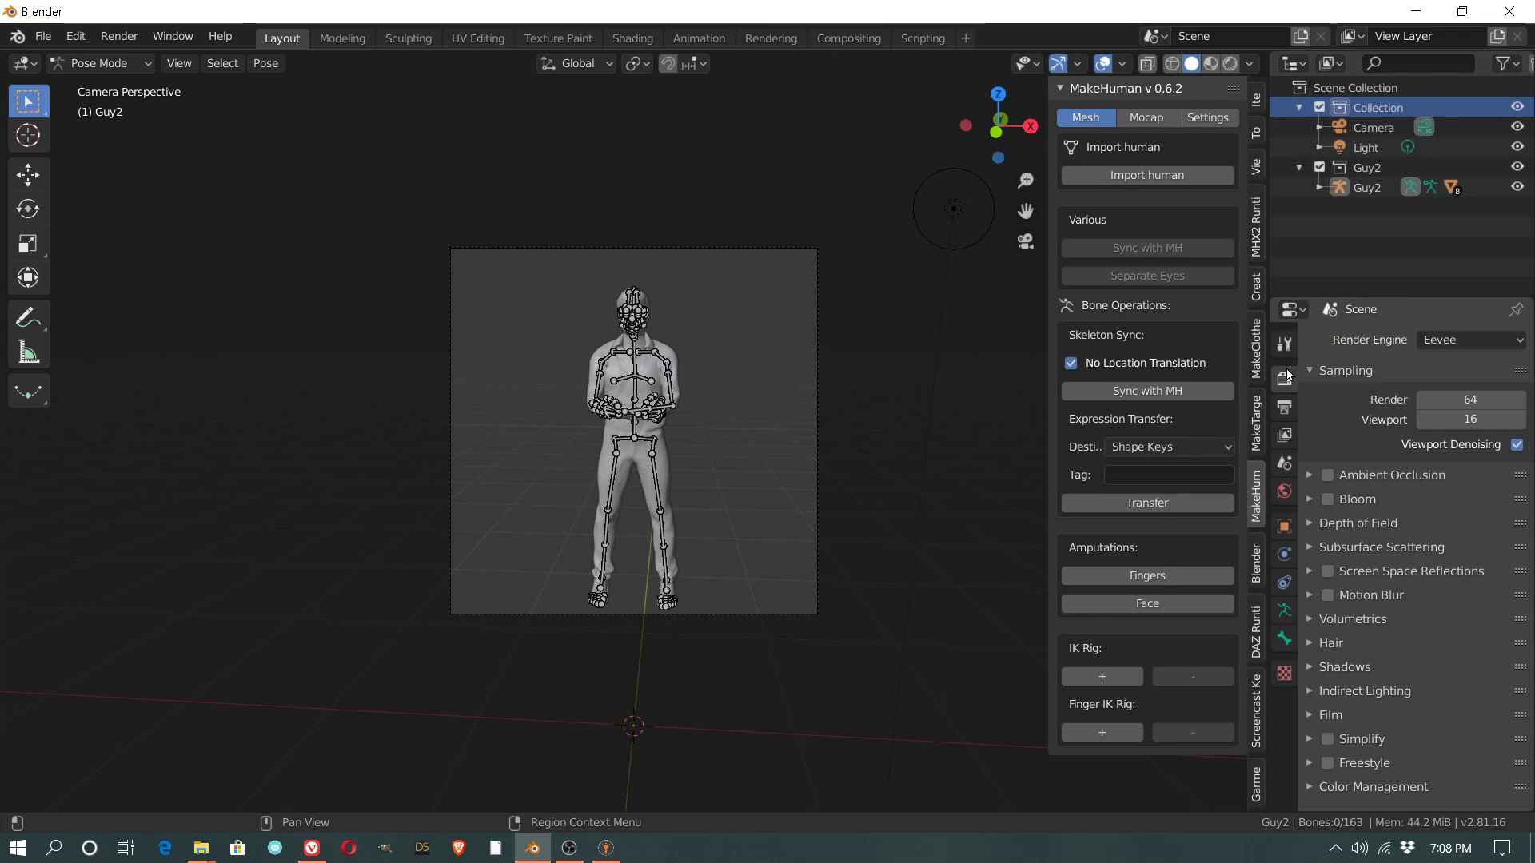
click(1443, 339)
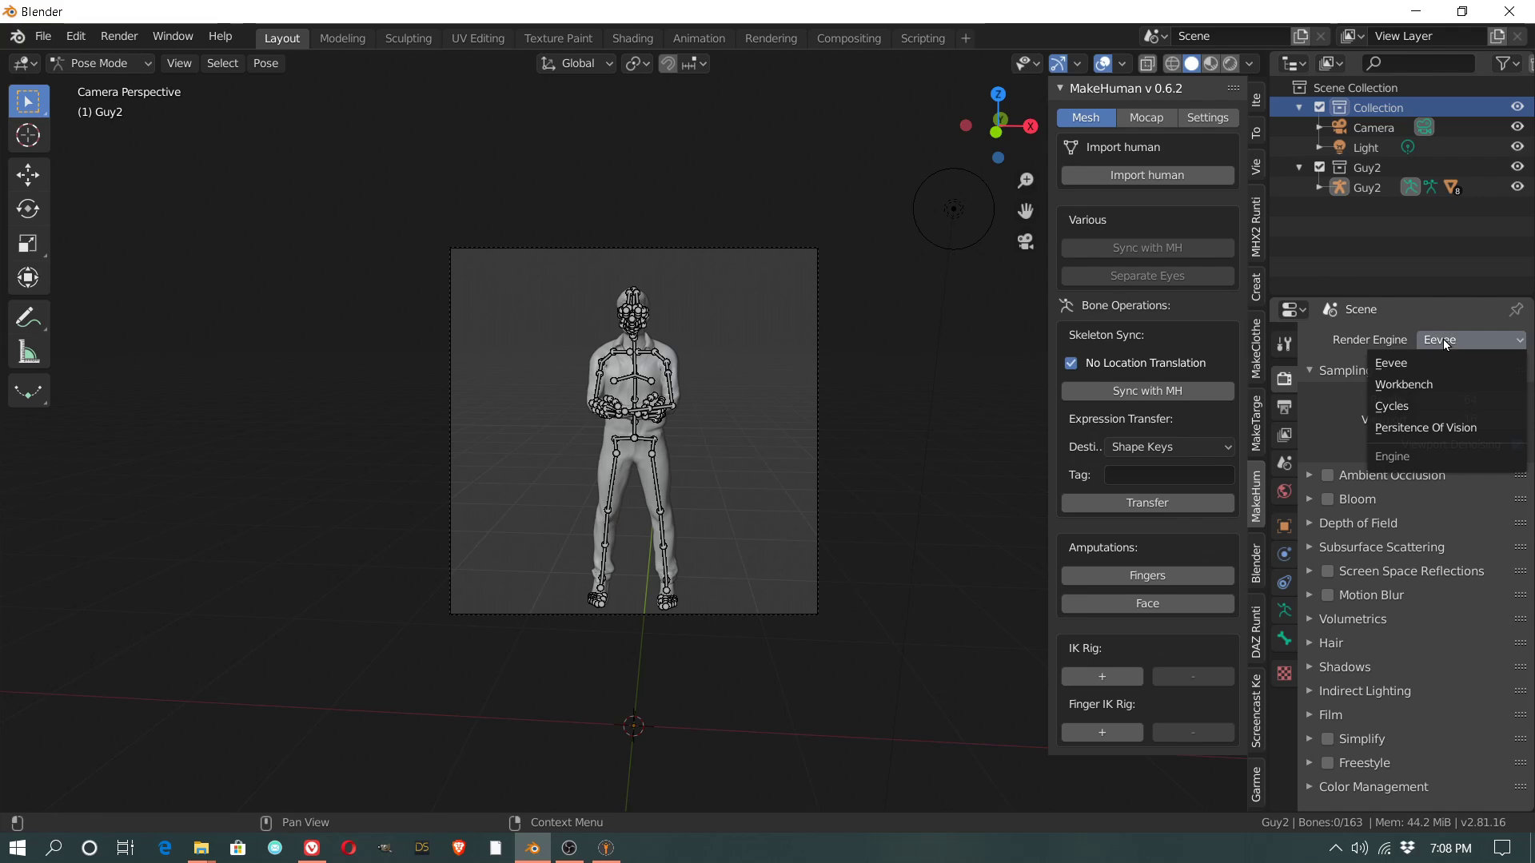
click(1394, 401)
Step: Review the world settings and the Cycles device options, keeping CPU as the render device
click(1284, 495)
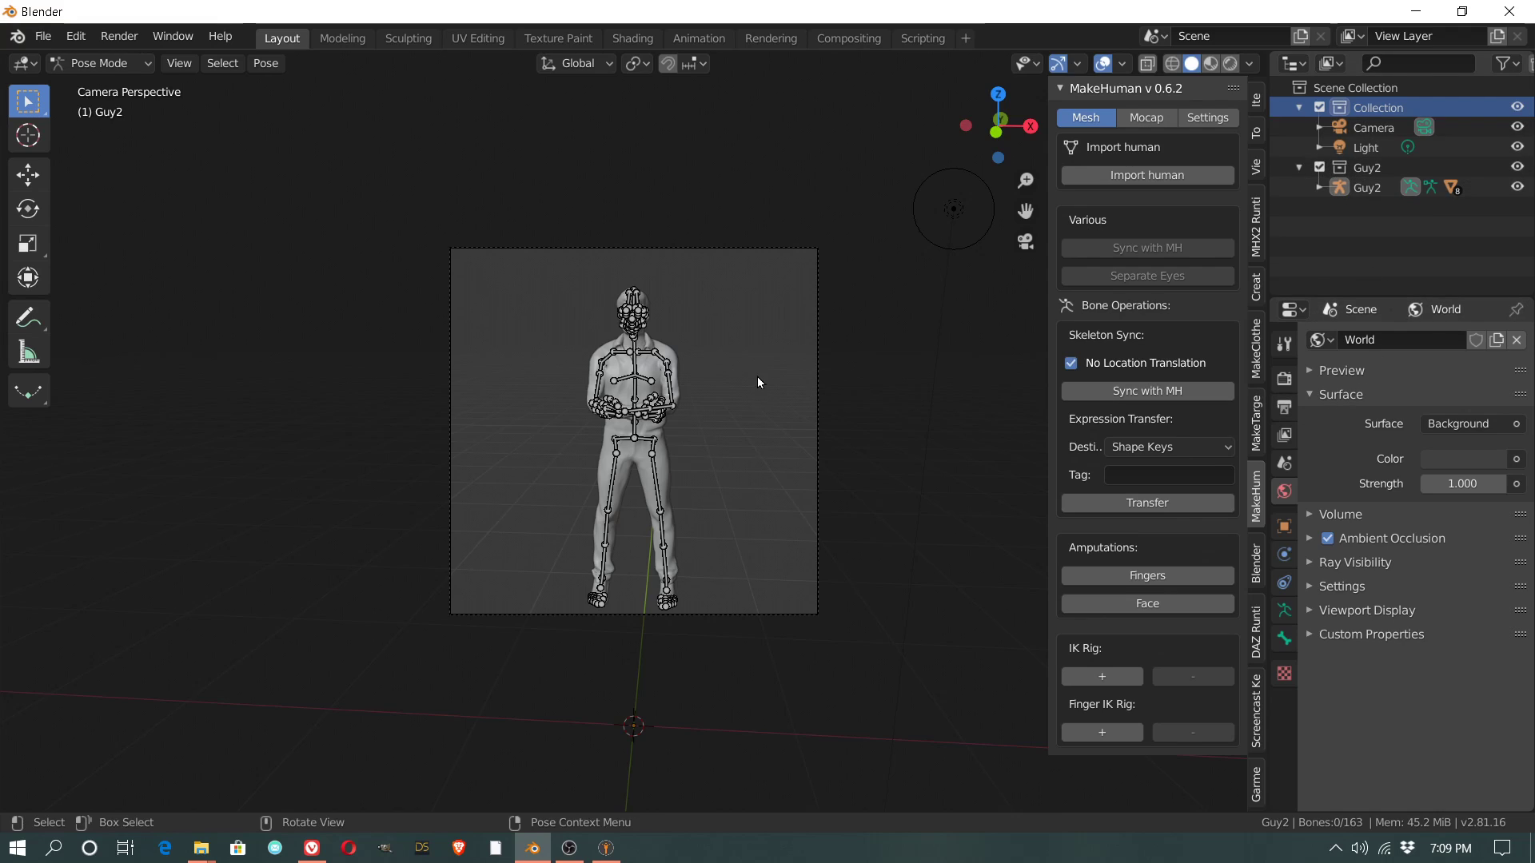
click(1285, 379)
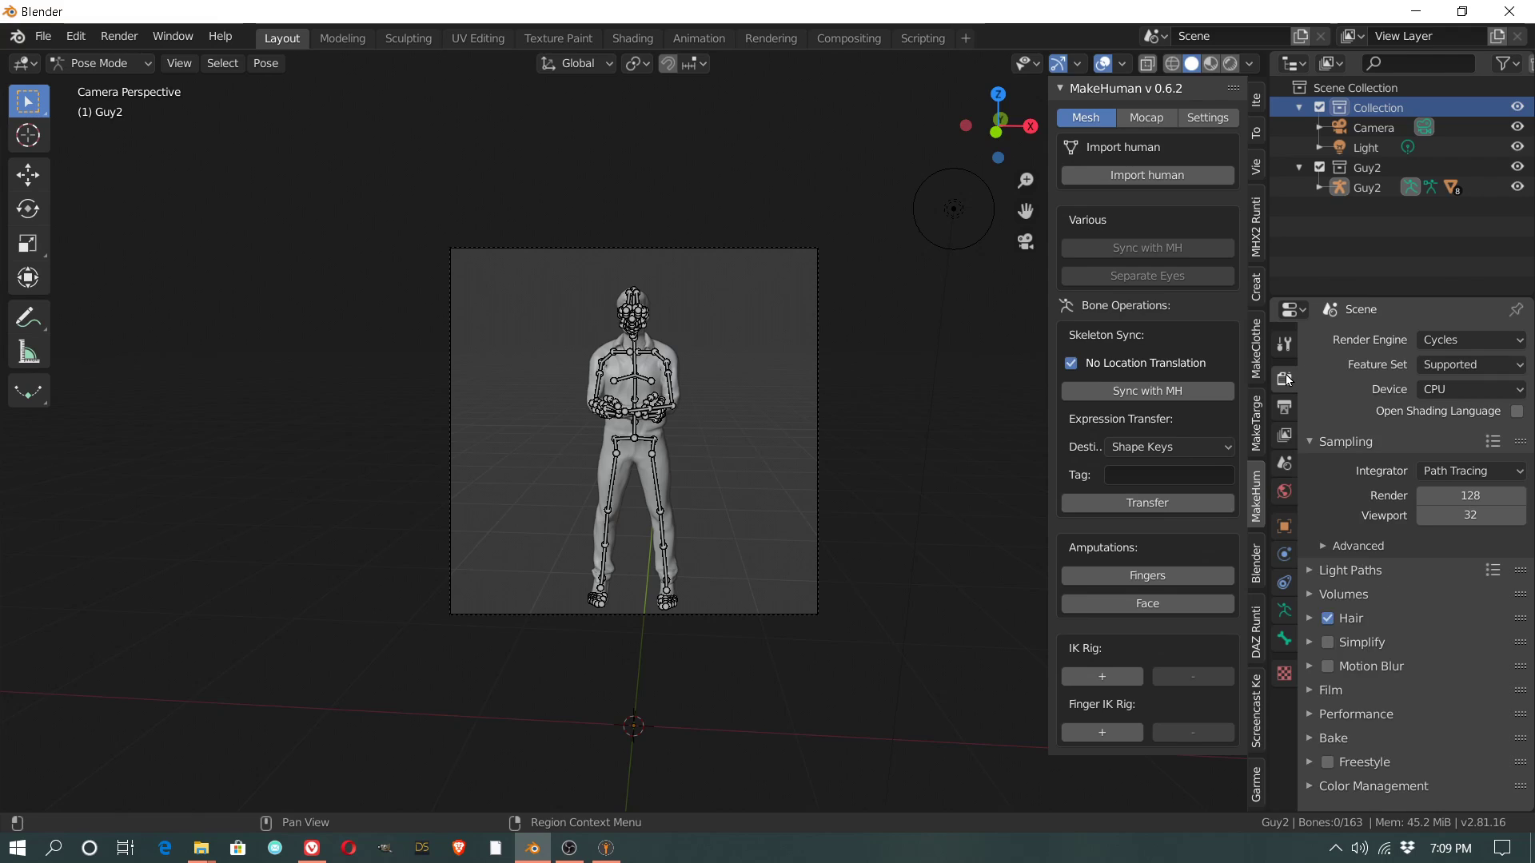
click(1462, 388)
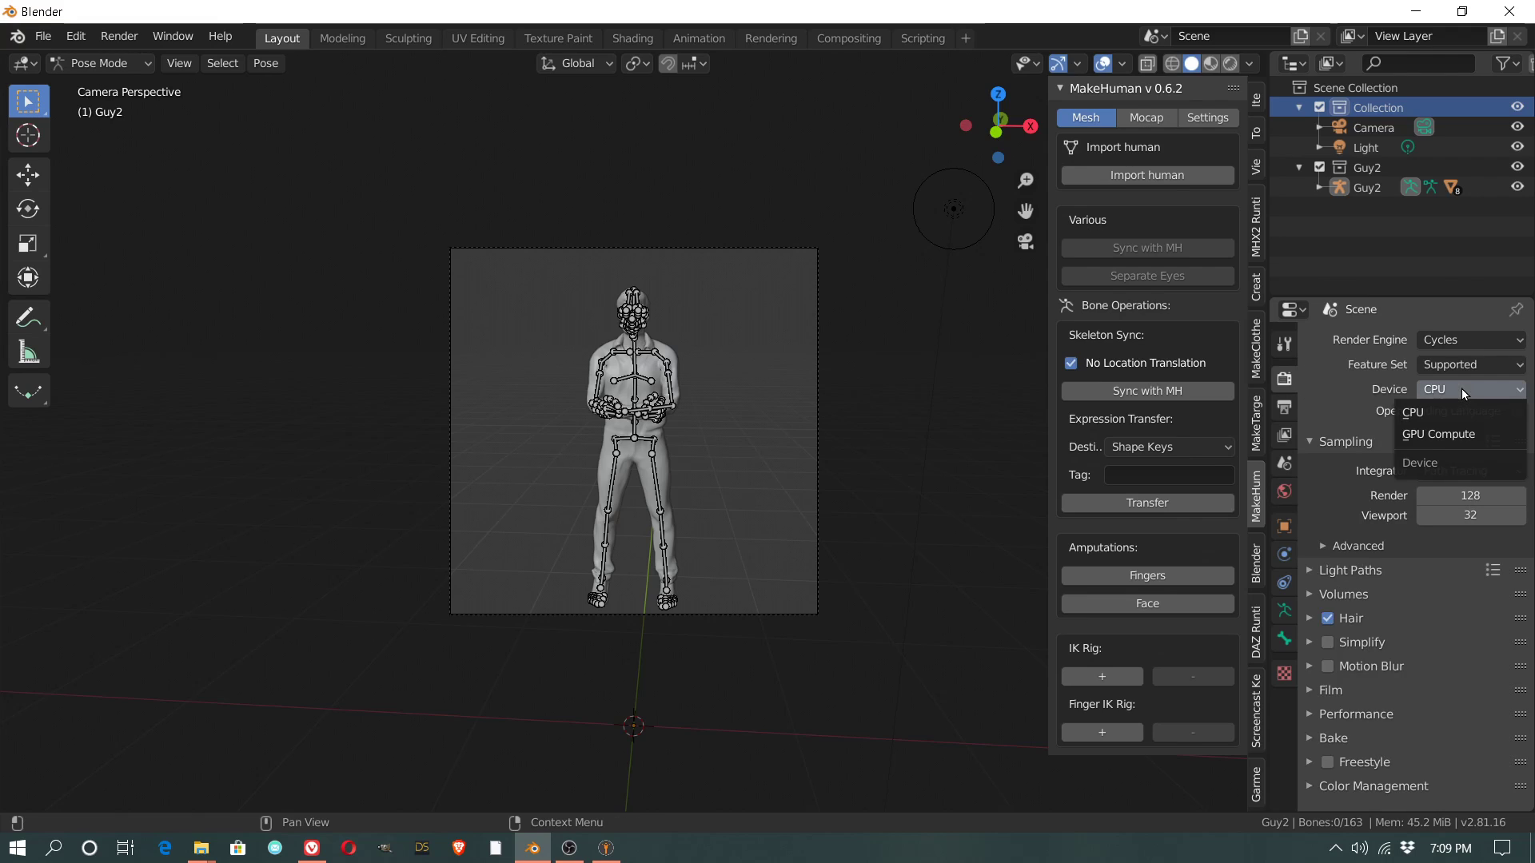
click(1428, 414)
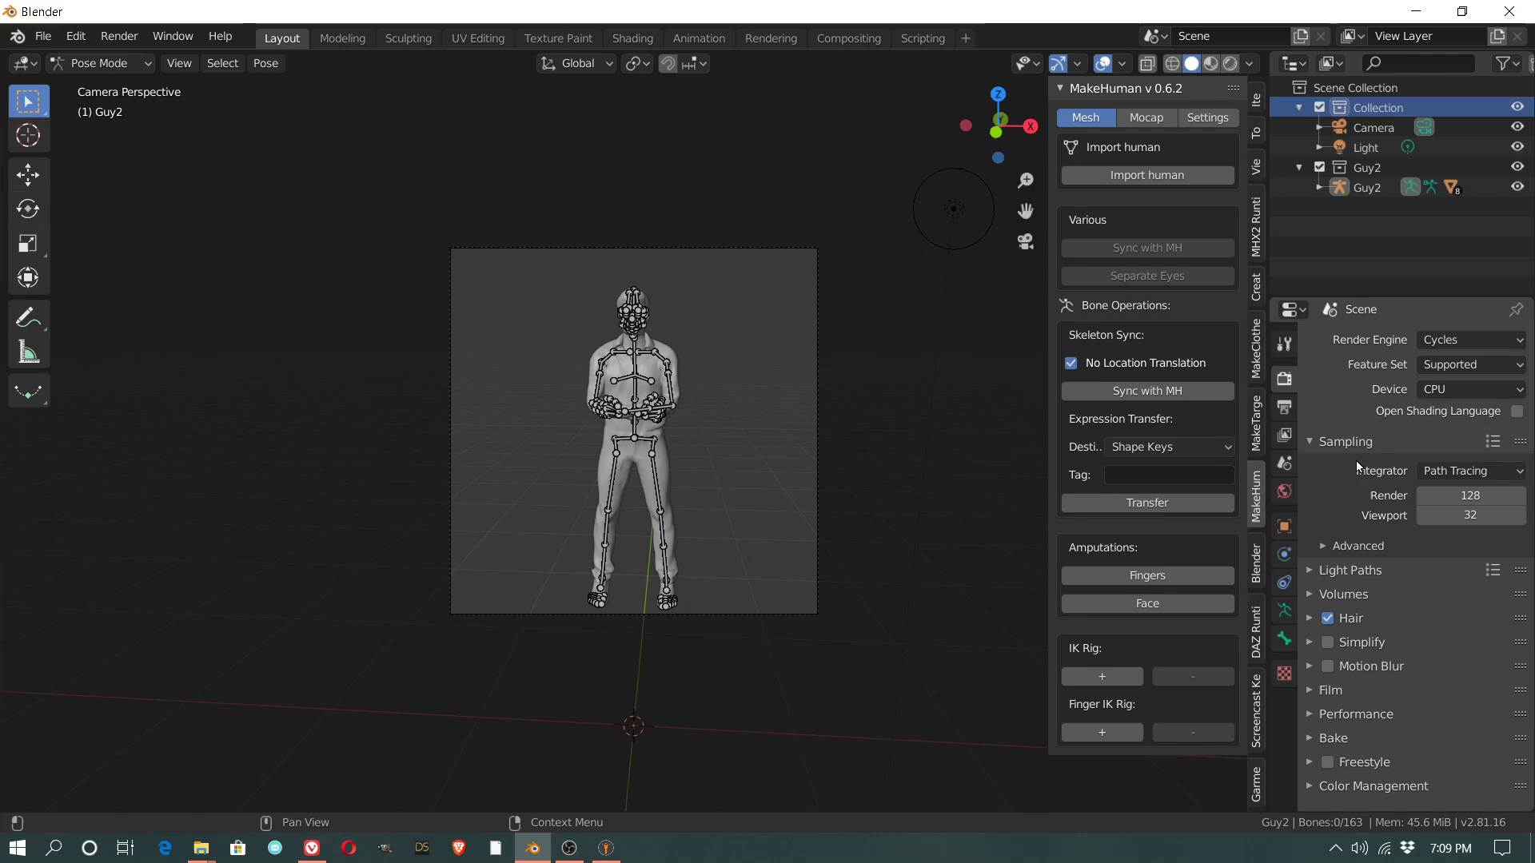
Step: Review the render output's dimensions and fit the camera frame to the viewport
click(1285, 345)
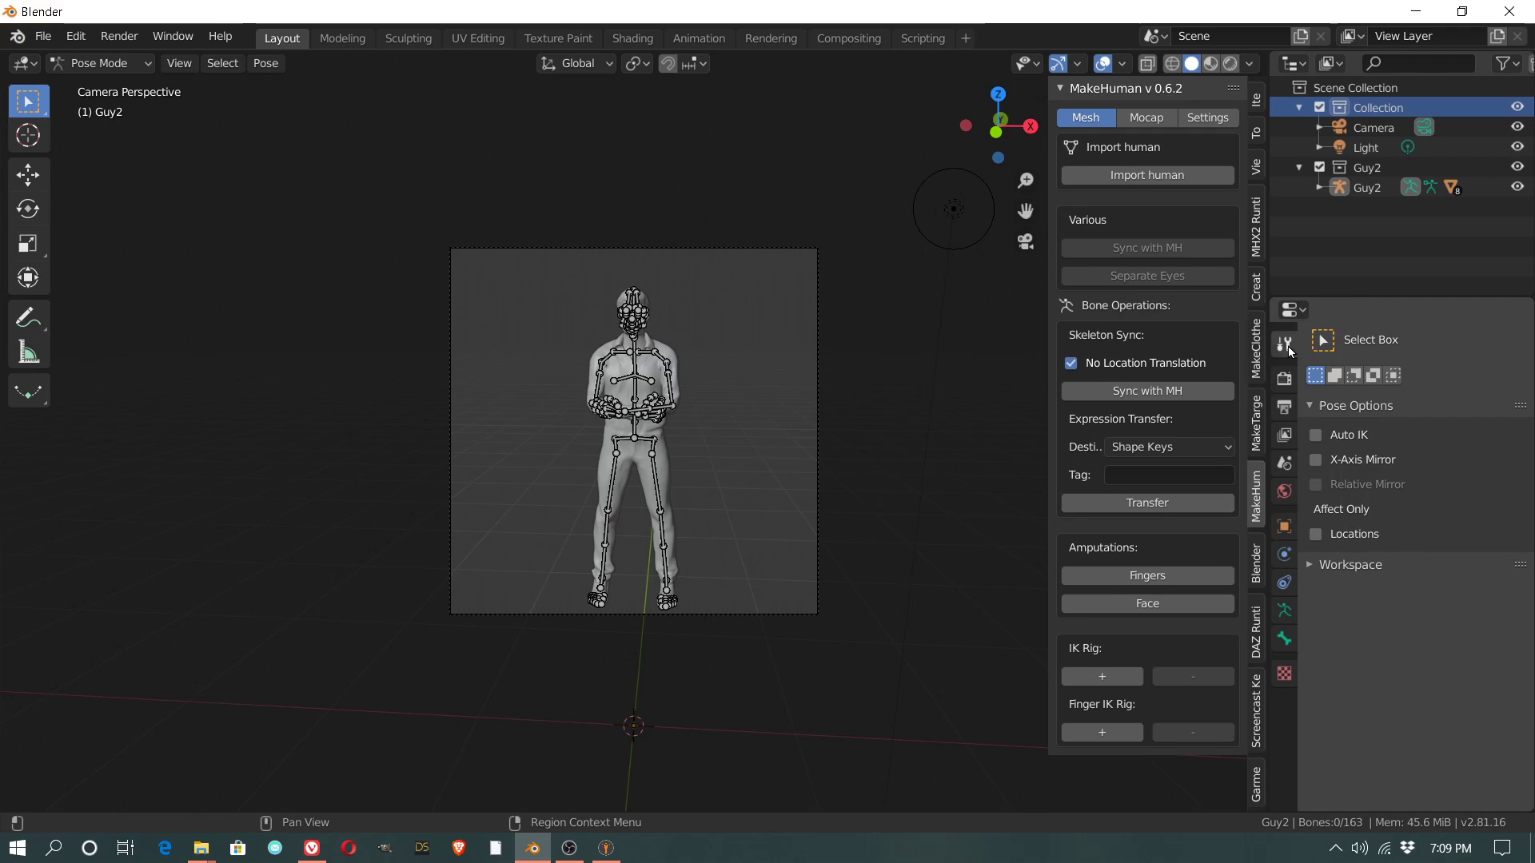
click(1285, 408)
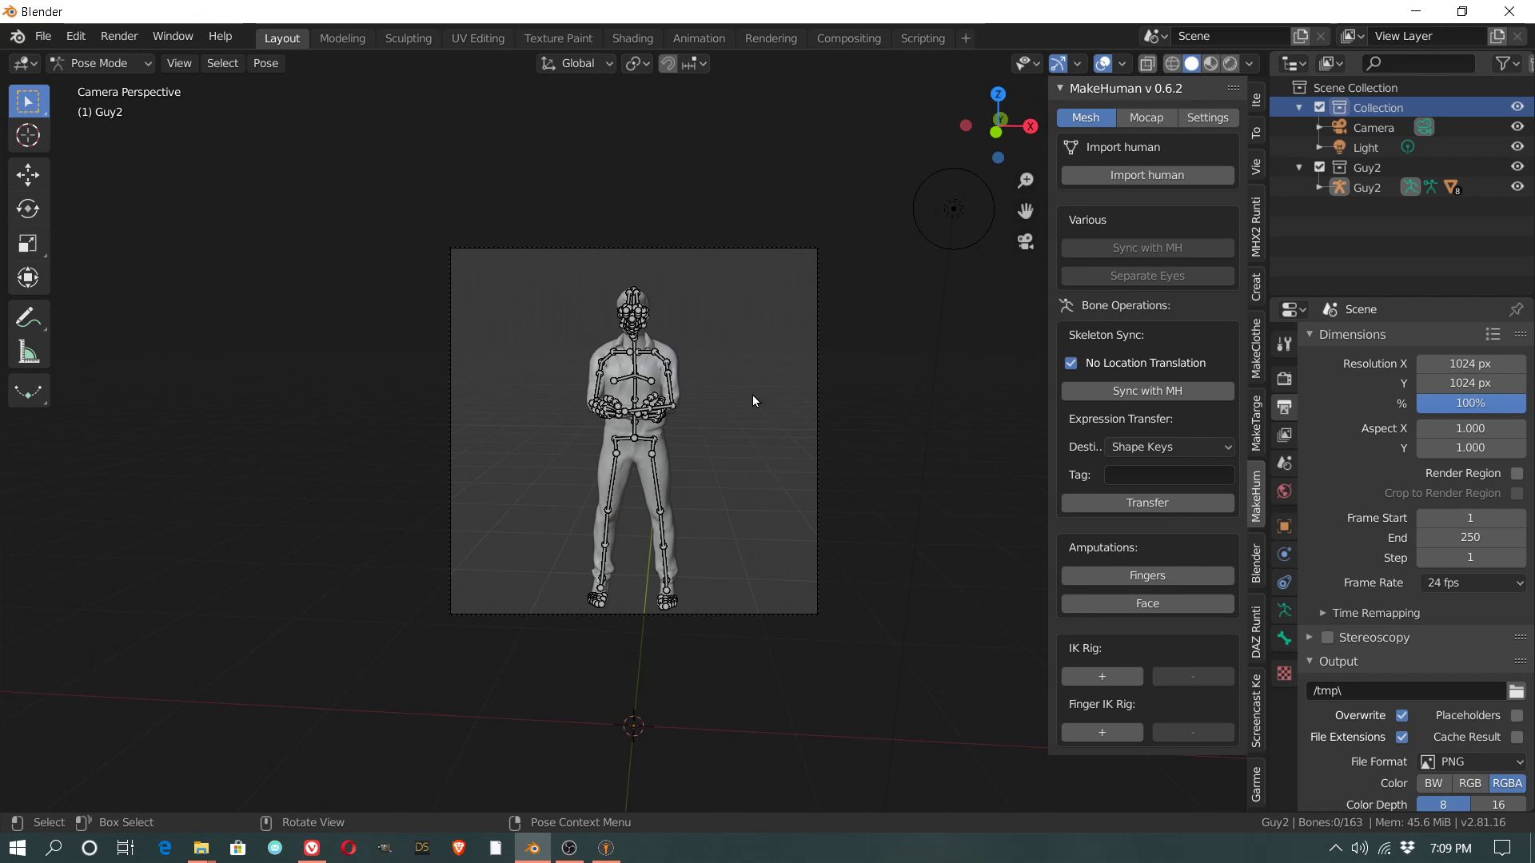
key(Home)
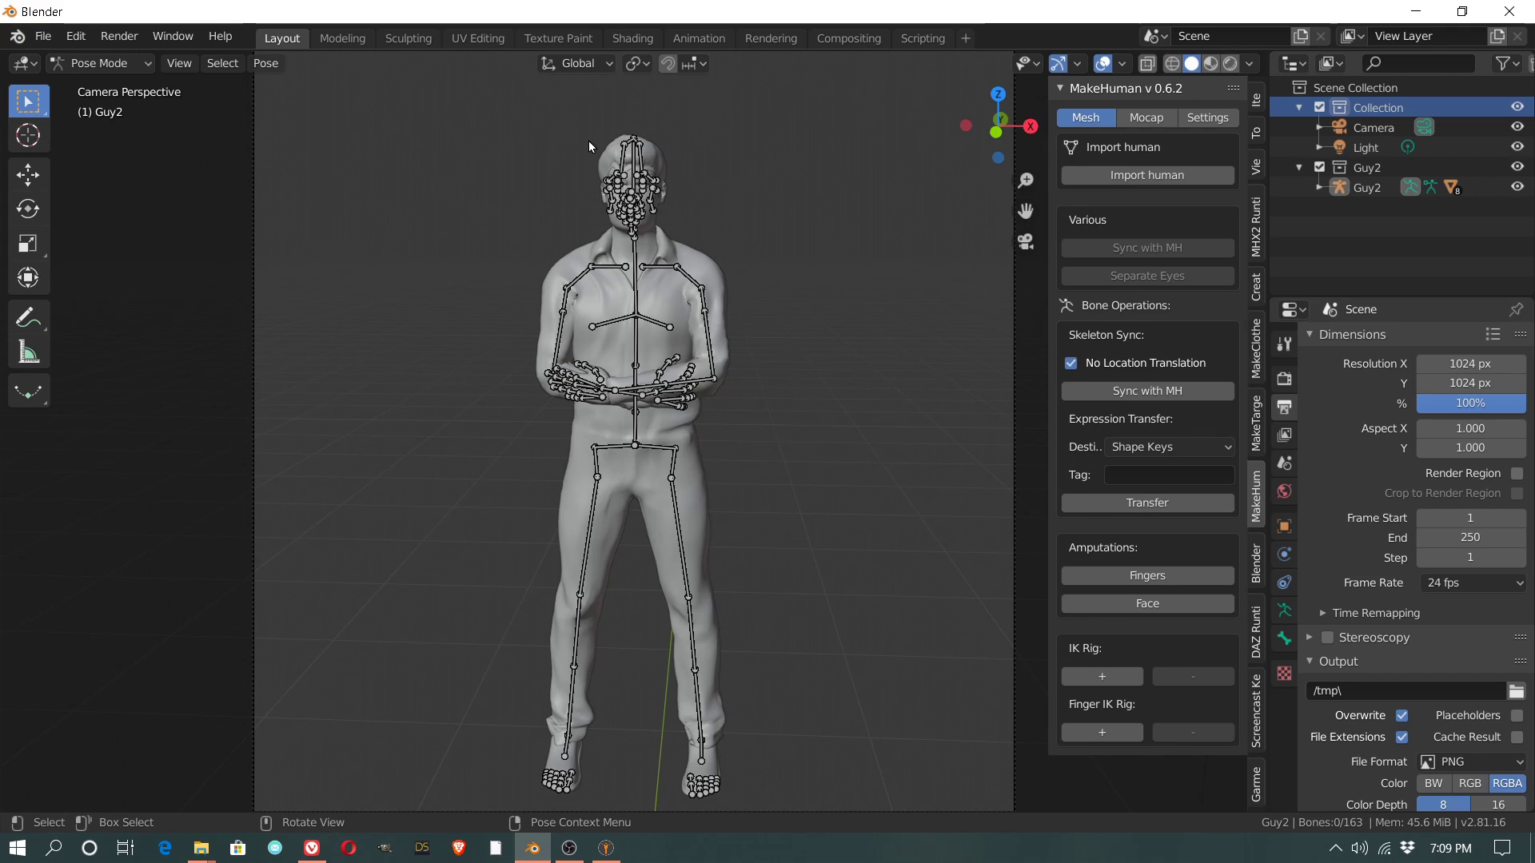
Step: Render the figure from the camera as a still image, examine the result, and dismiss it
scroll(399, 104, down, 3)
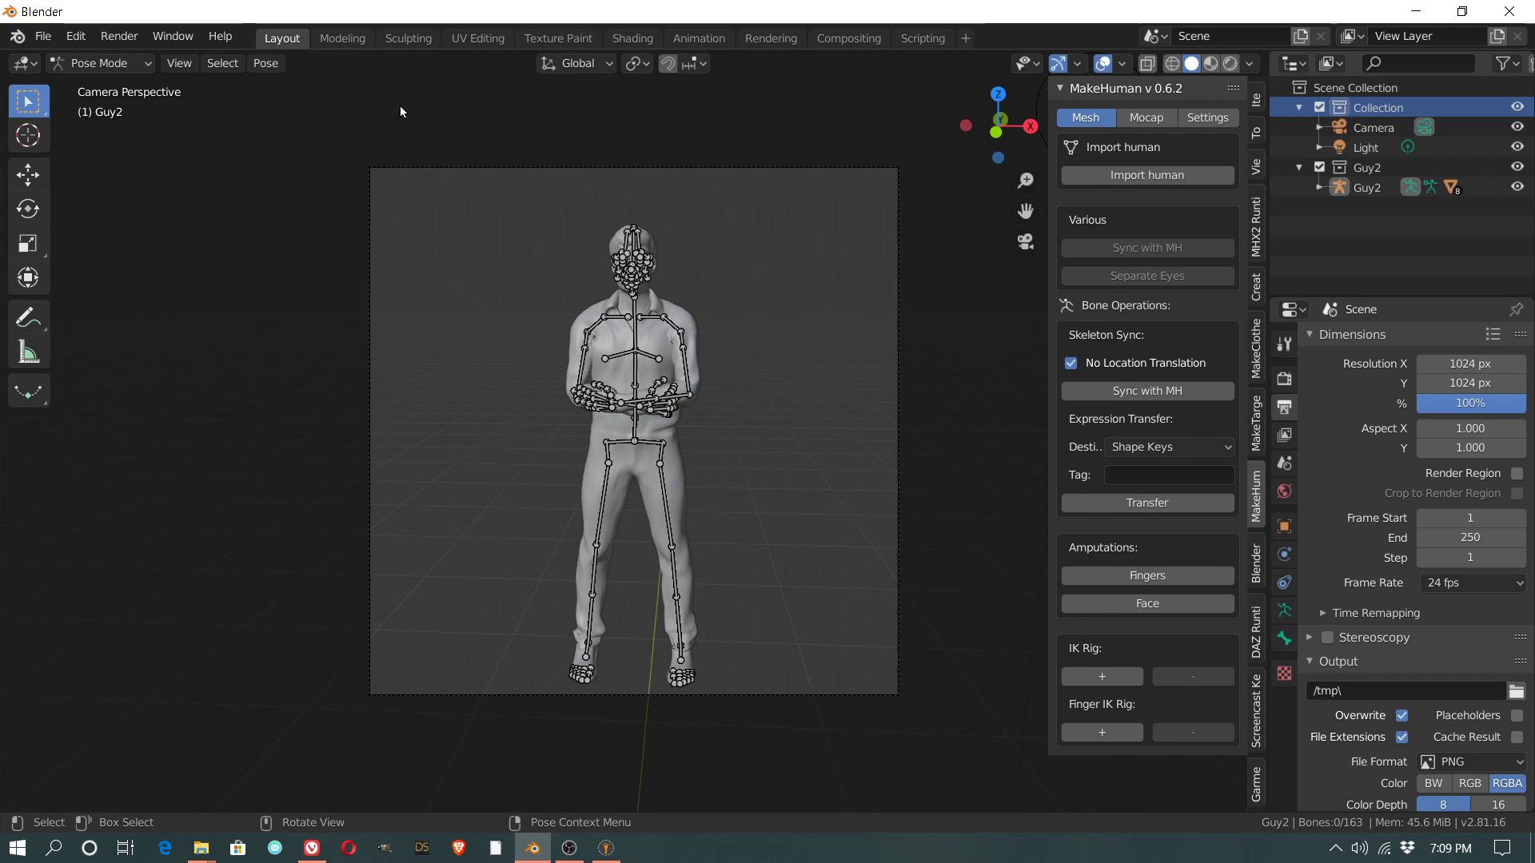
click(118, 35)
click(147, 57)
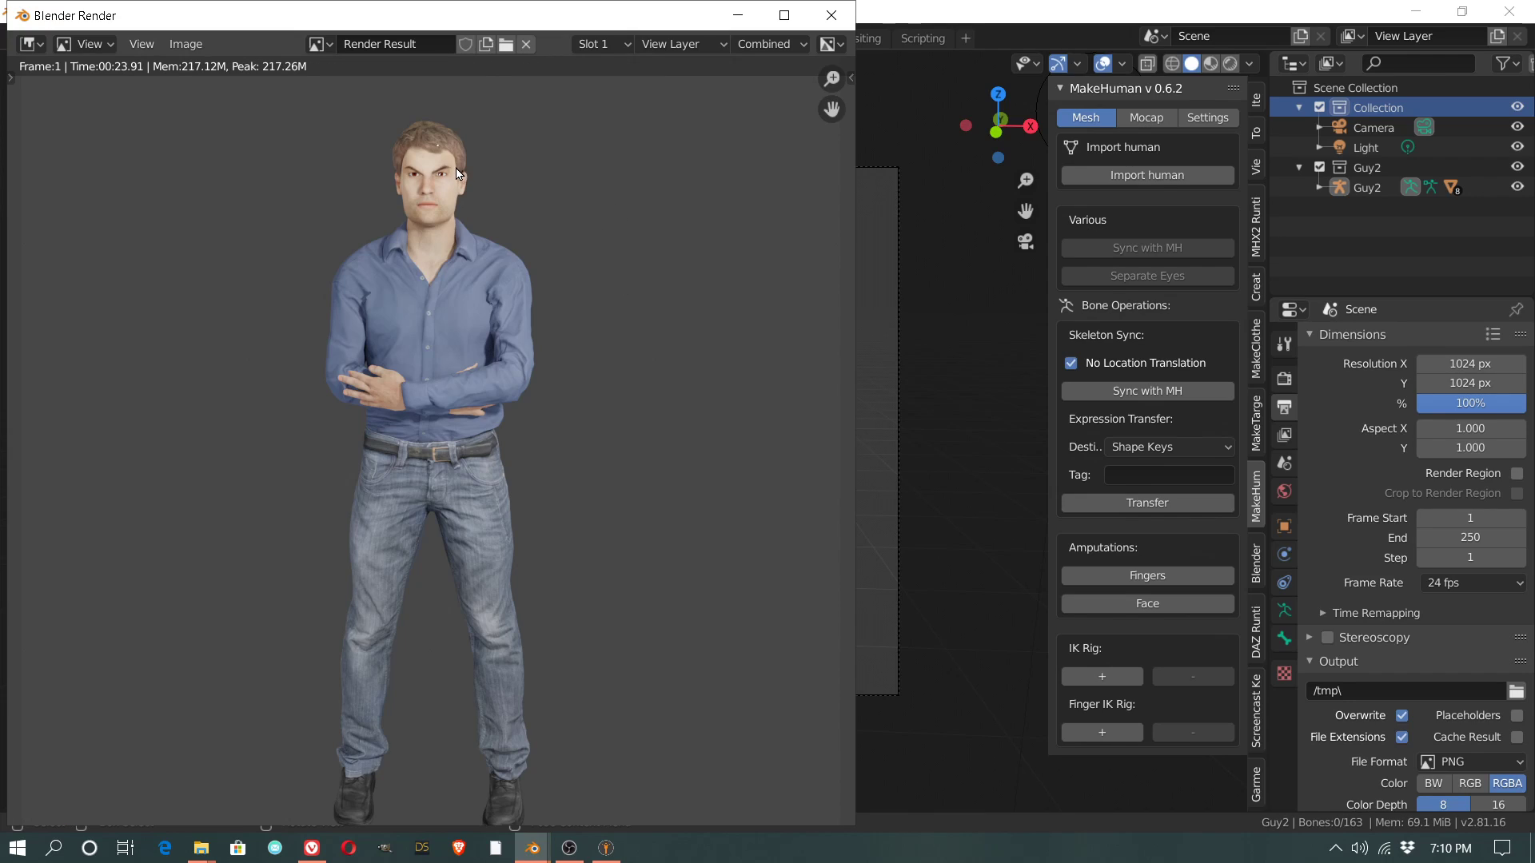
scroll(458, 172, up, 1)
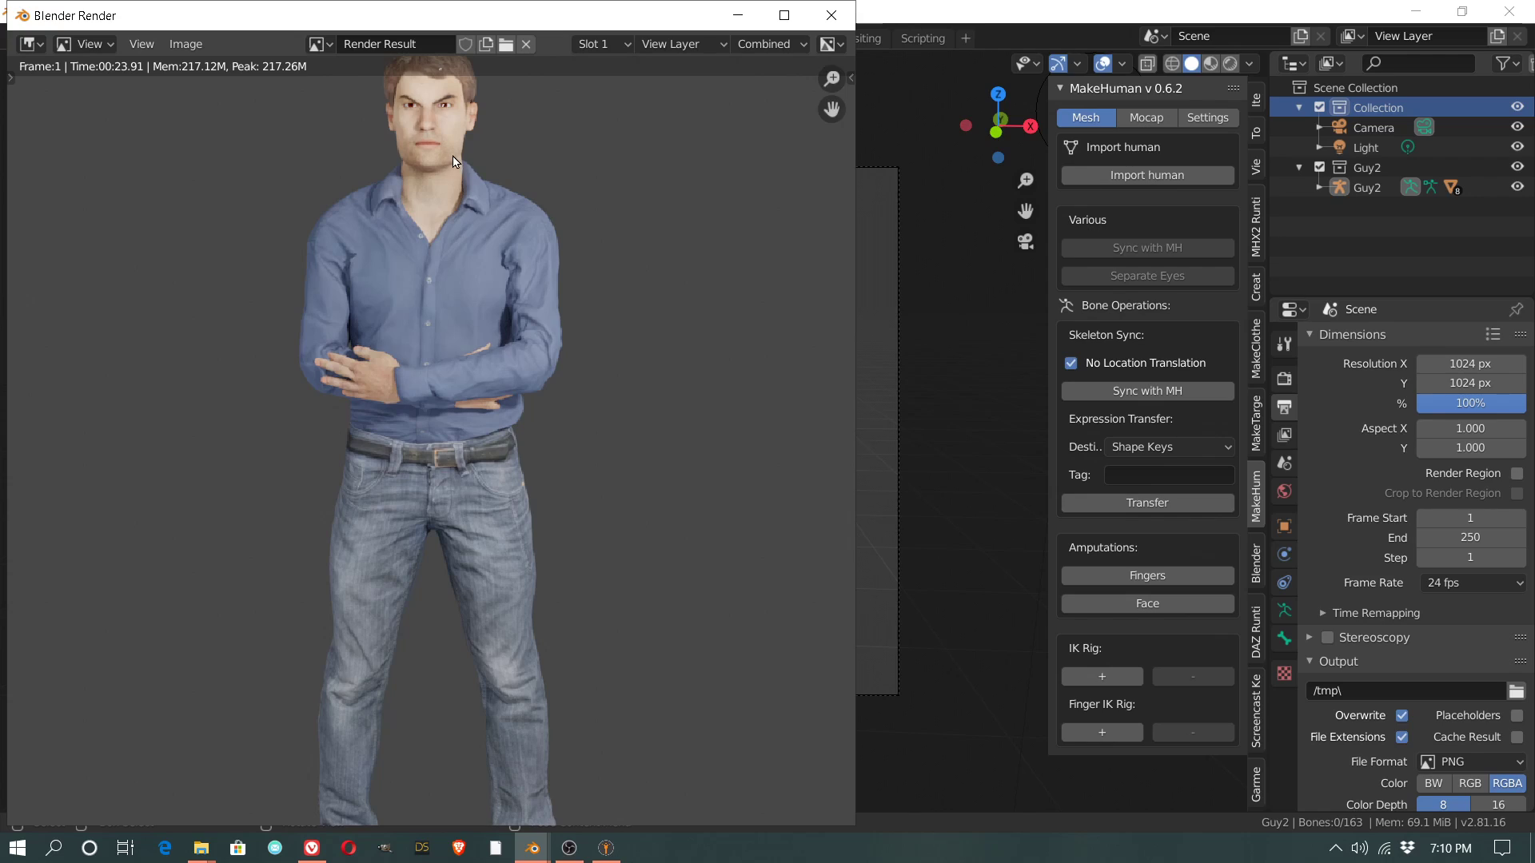
scroll(442, 131, down, 1)
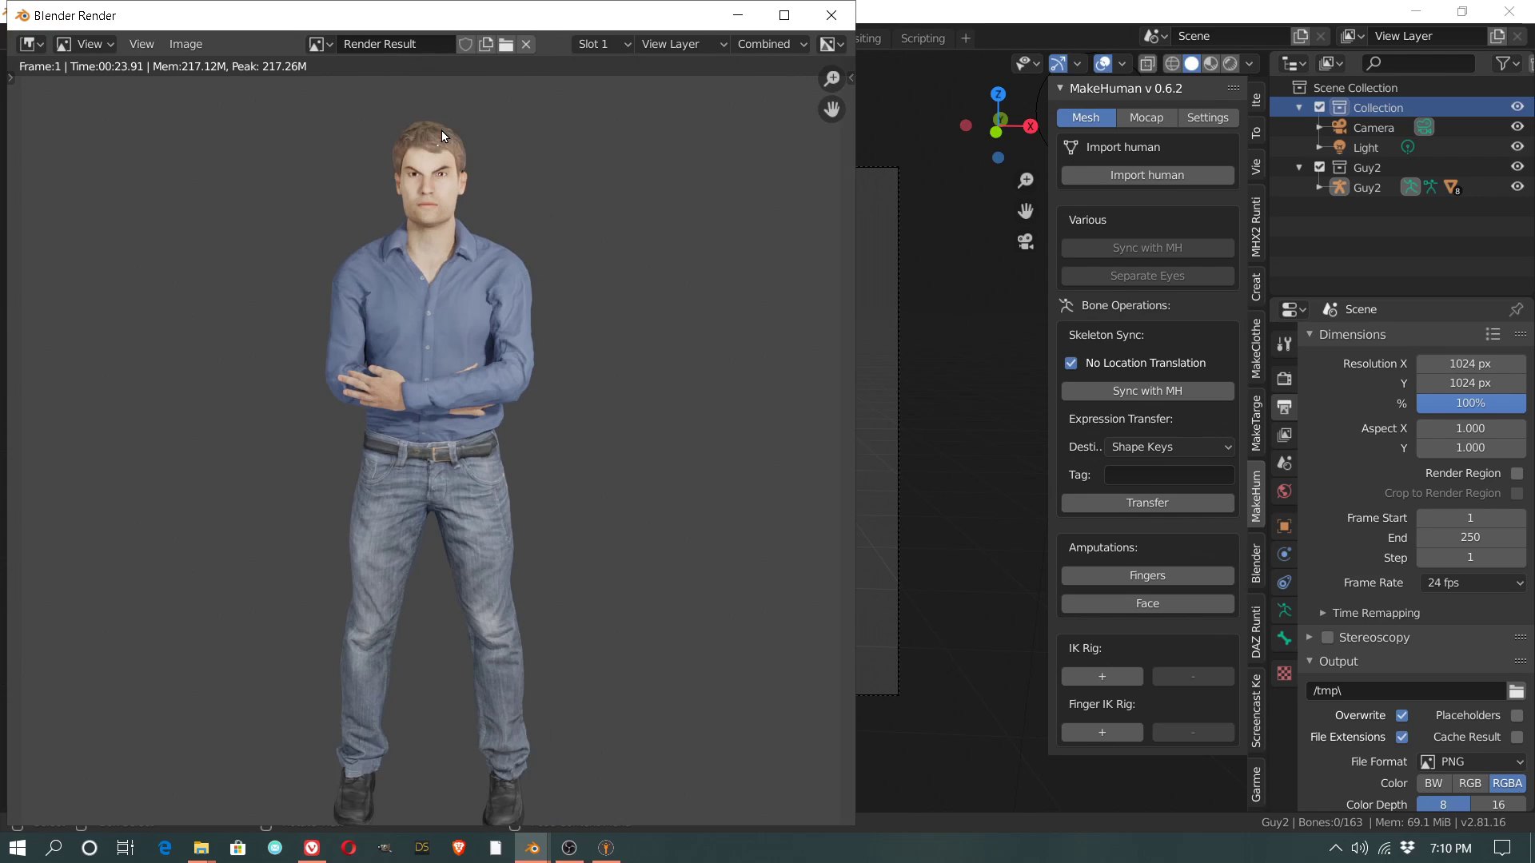
click(831, 15)
Step: Split off a strip above the 3D viewport, turn it into a Timeline, and enlarge it to show the keyframe rows
scroll(739, 258, up, 1)
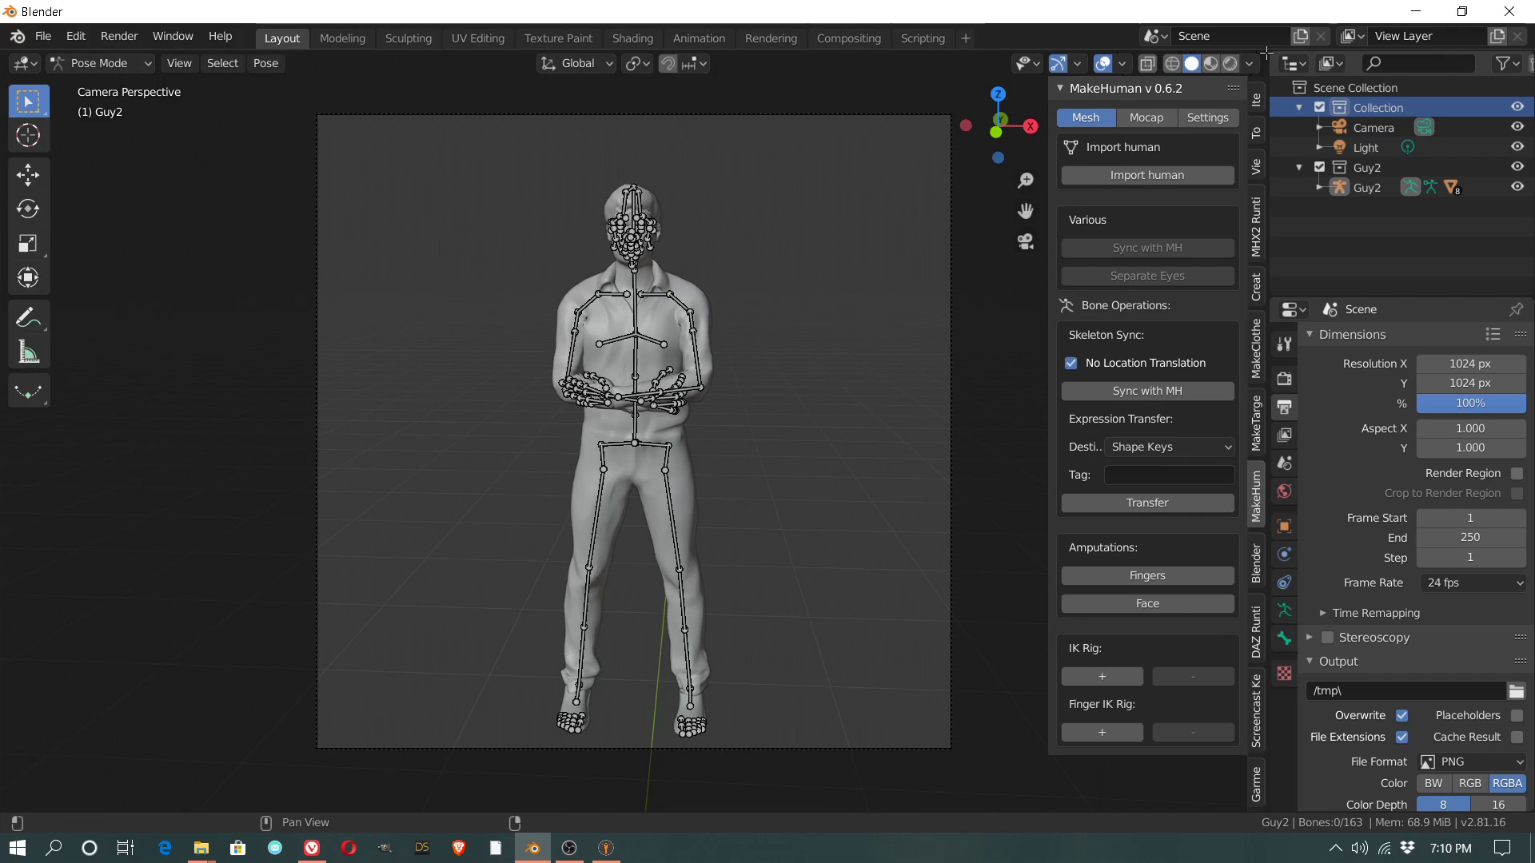
drag(1266, 51, 140, 114)
click(32, 64)
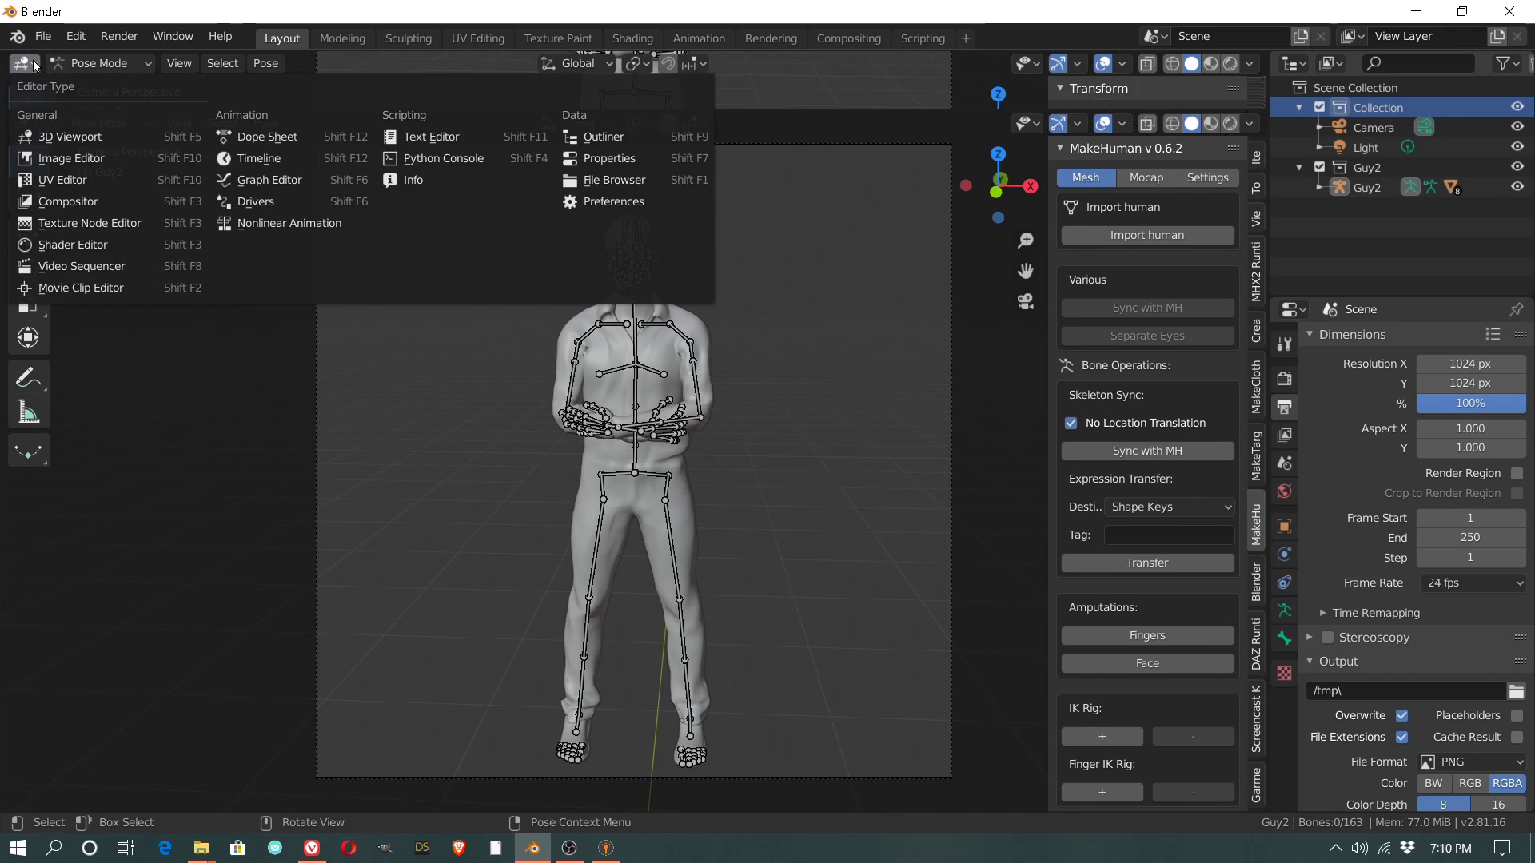
click(237, 157)
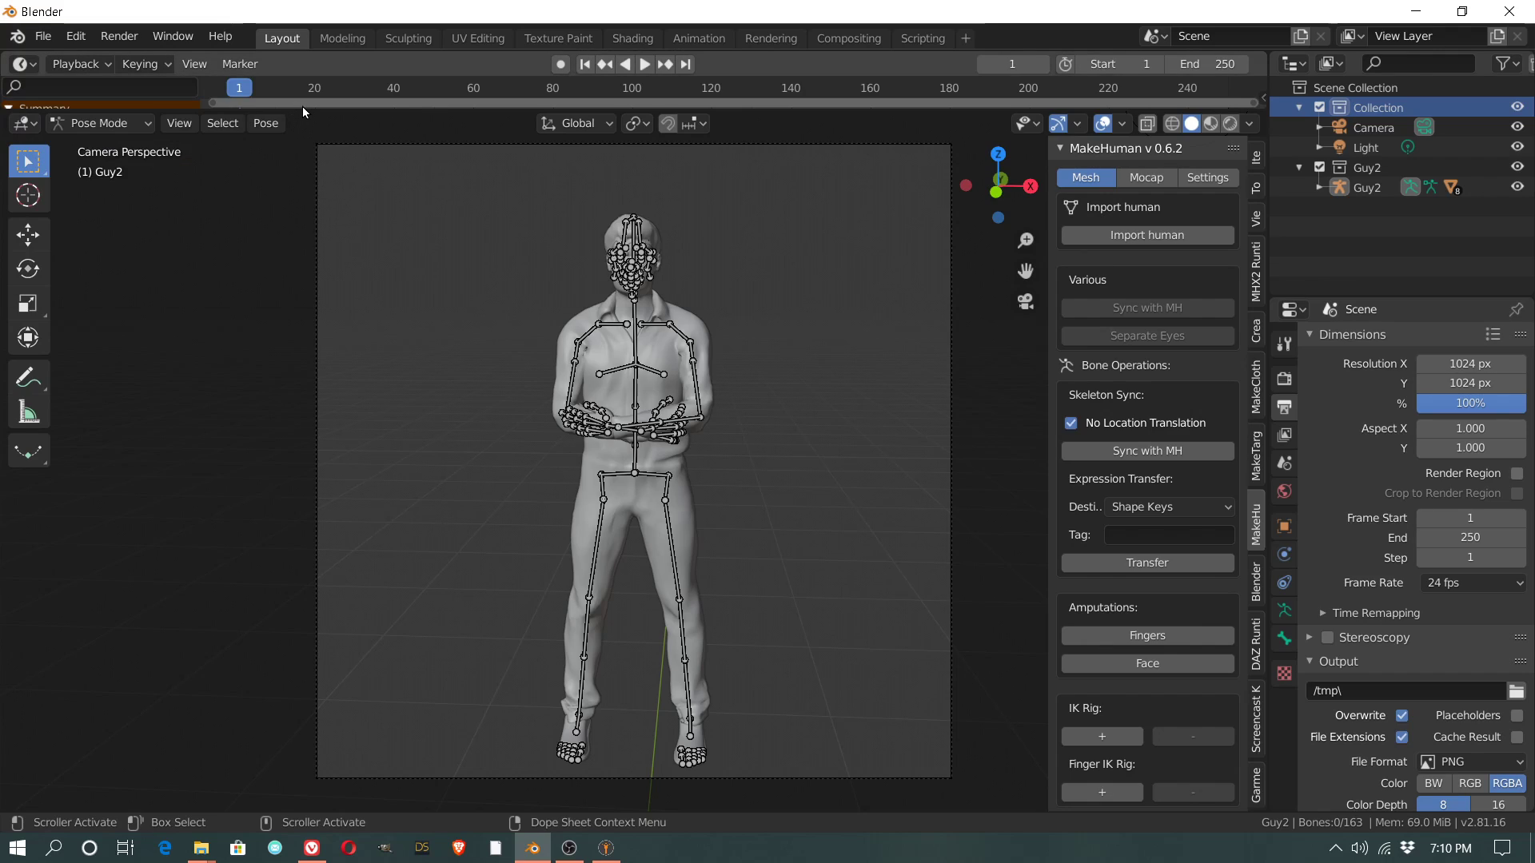
drag(312, 112, 318, 150)
Step: Insert a LocRot keyframe at frame 1 for all bones of the figure's armature
scroll(717, 318, up, 3)
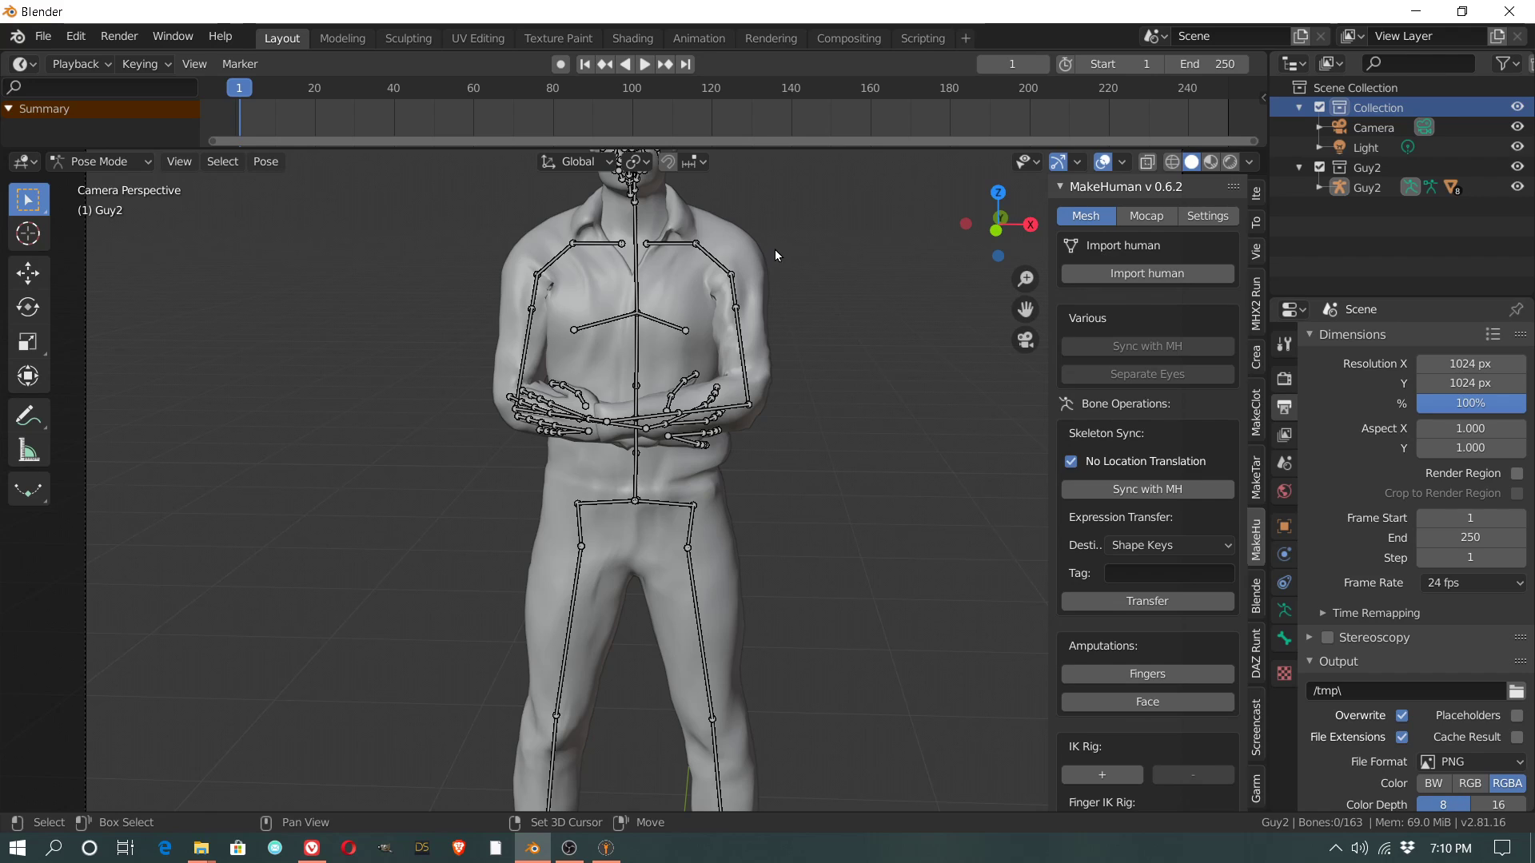
shift+middle_drag(775, 251, 681, 410)
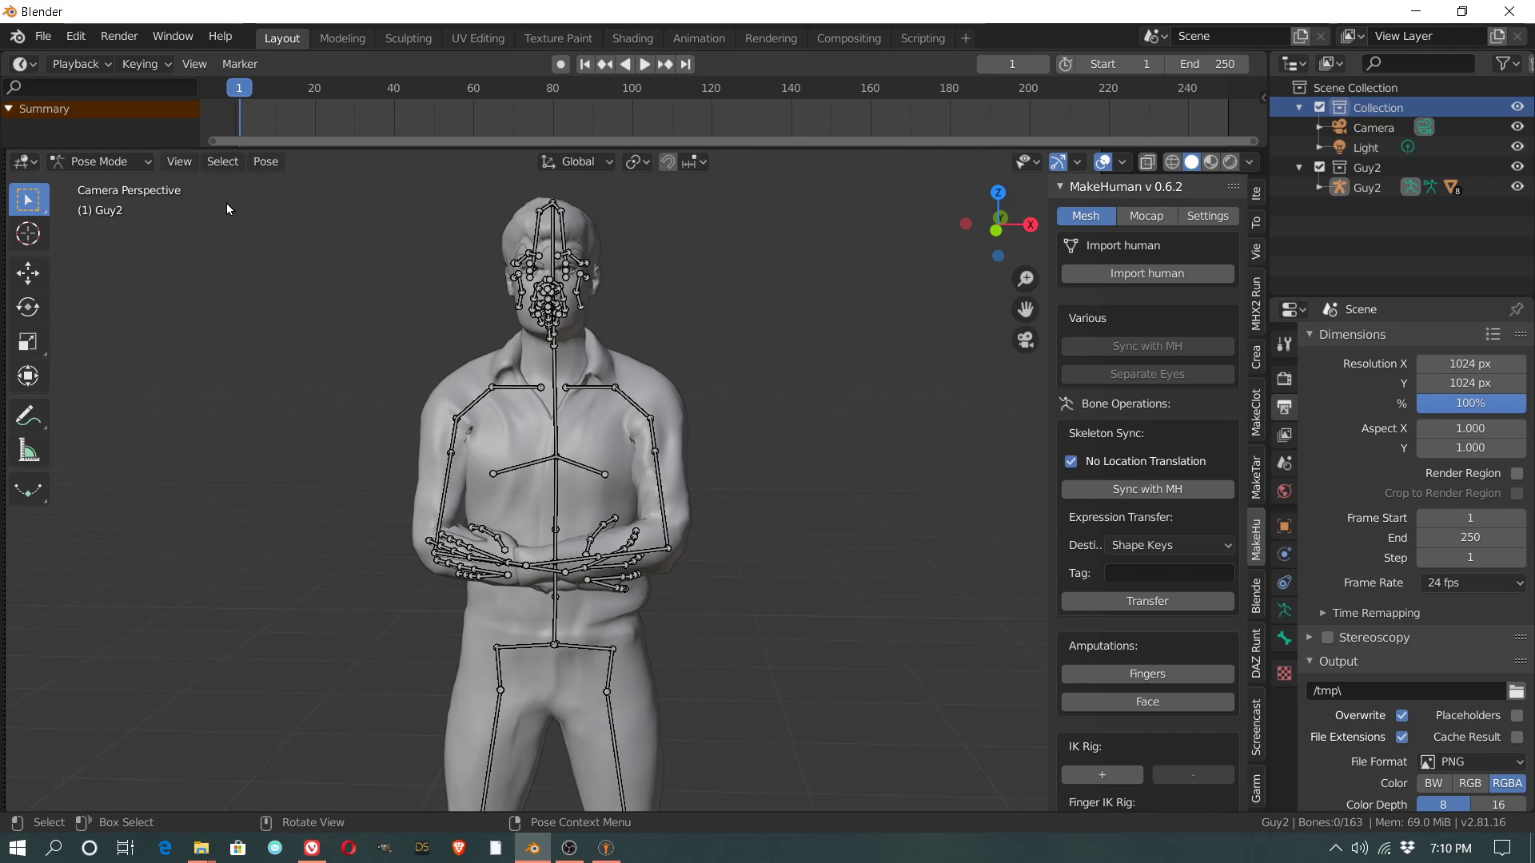
click(144, 163)
click(631, 411)
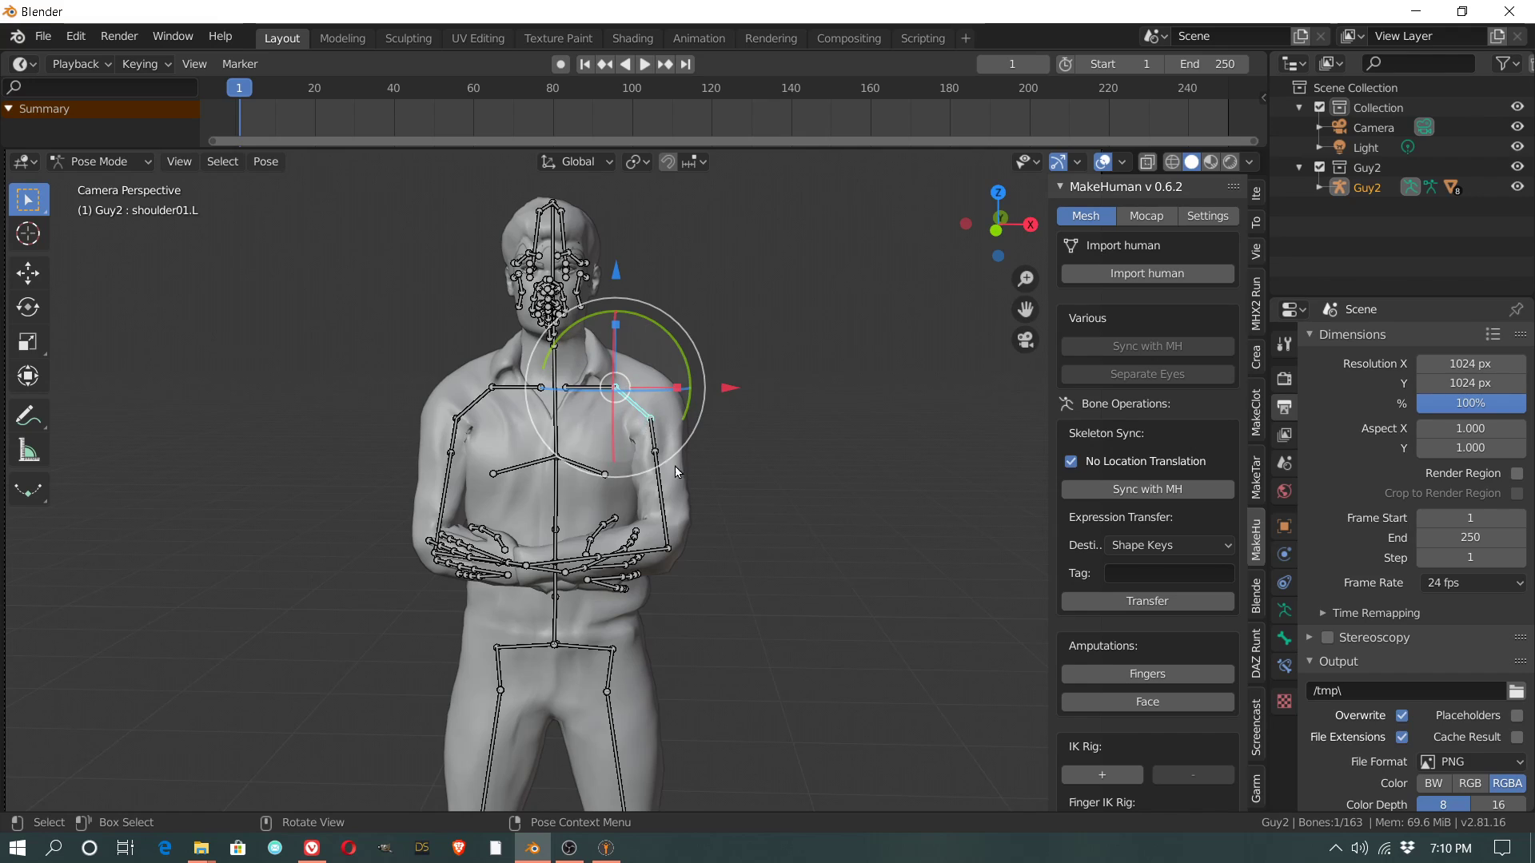
key(a)
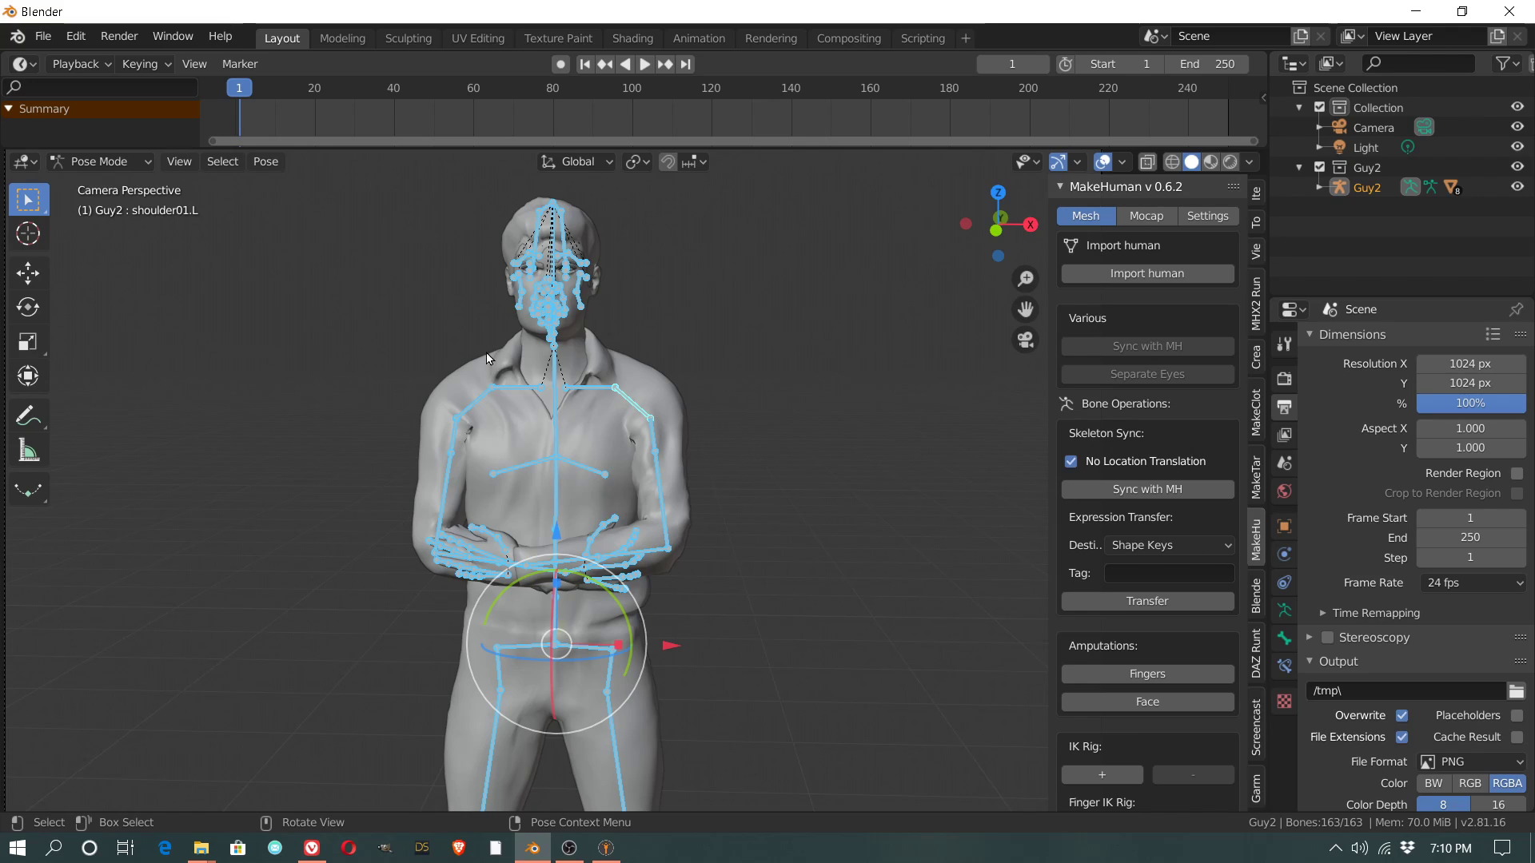
key(i)
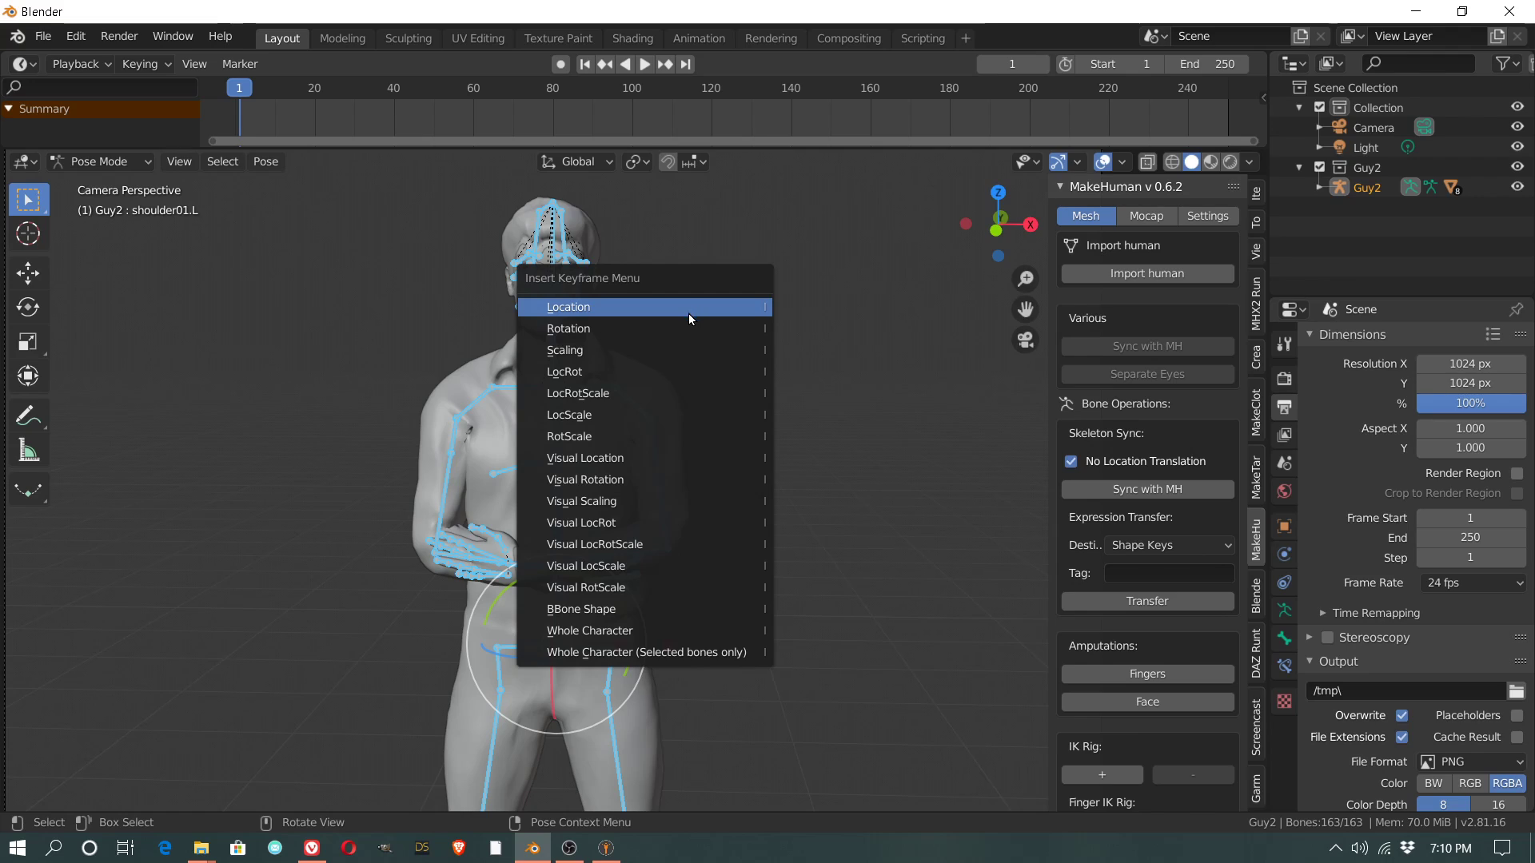
click(639, 371)
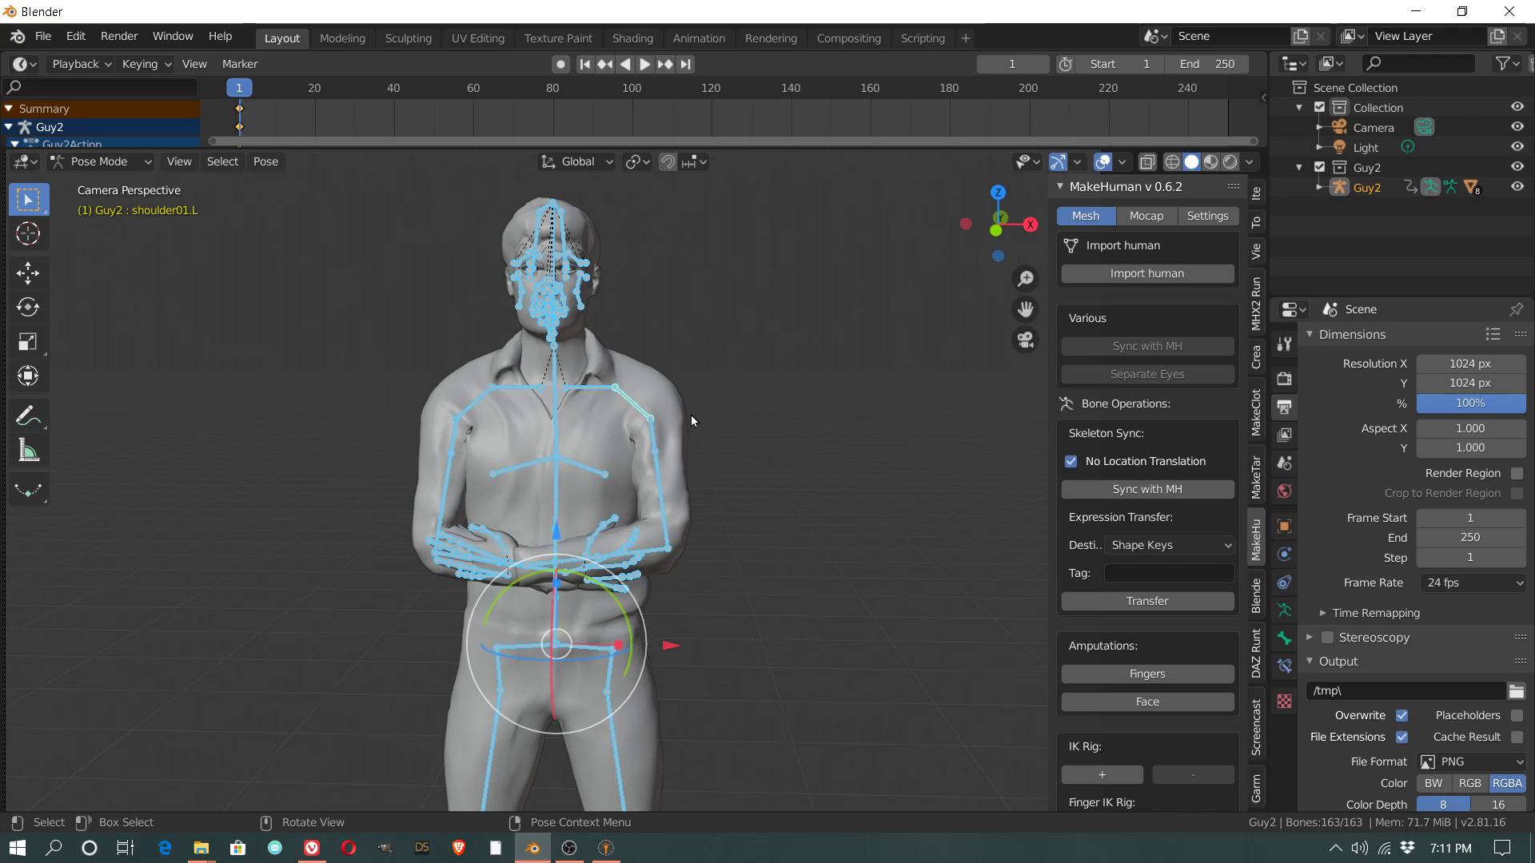
Step: Go to frame 41 and rotate the shoulder01.L bone to swing the left arm slightly away from the body
key(space)
drag(242, 89, 395, 104)
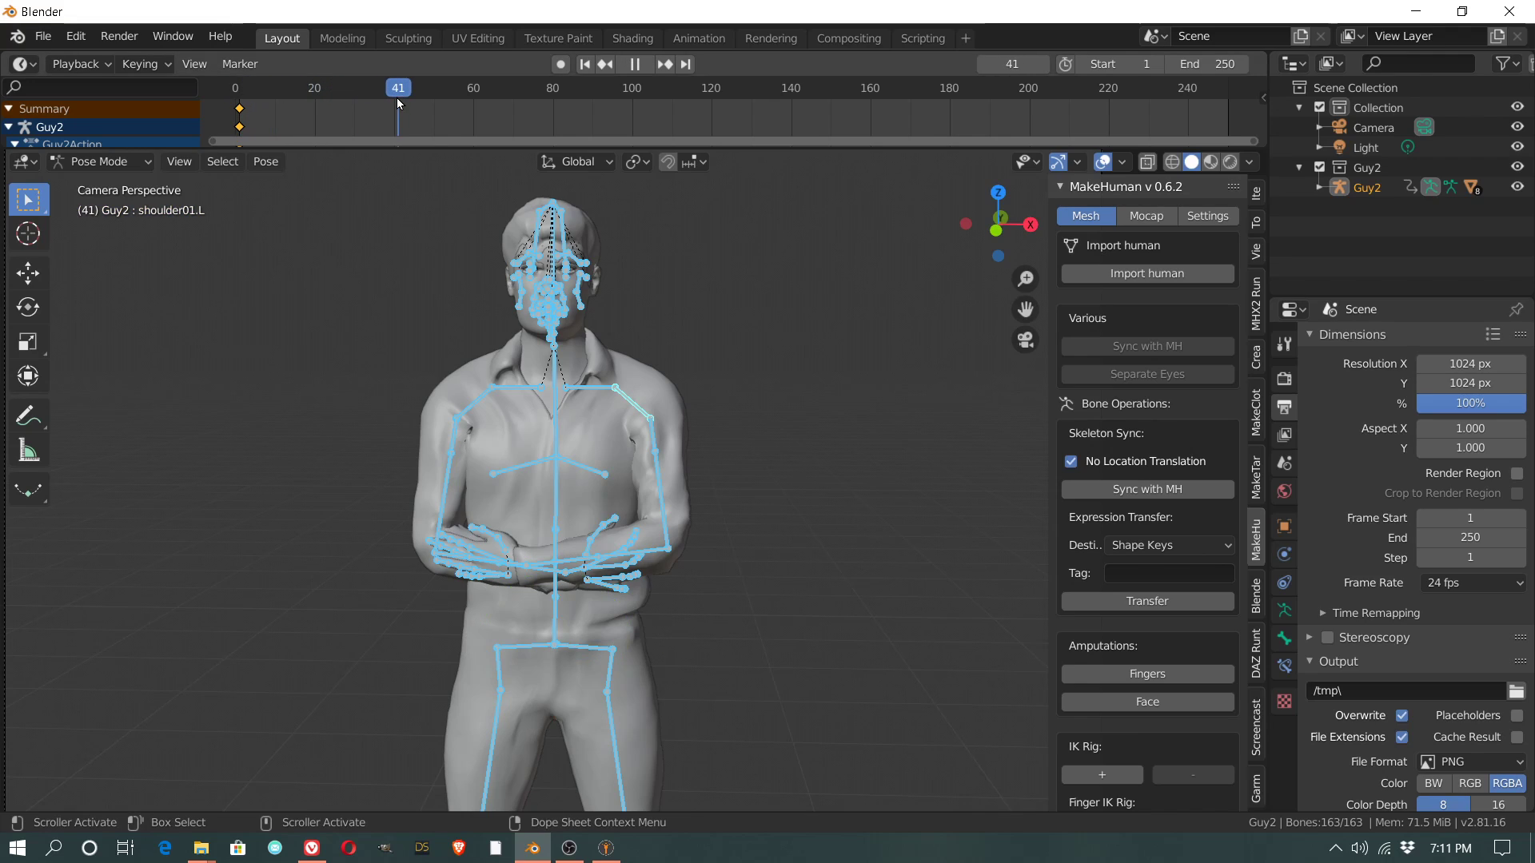
key(space)
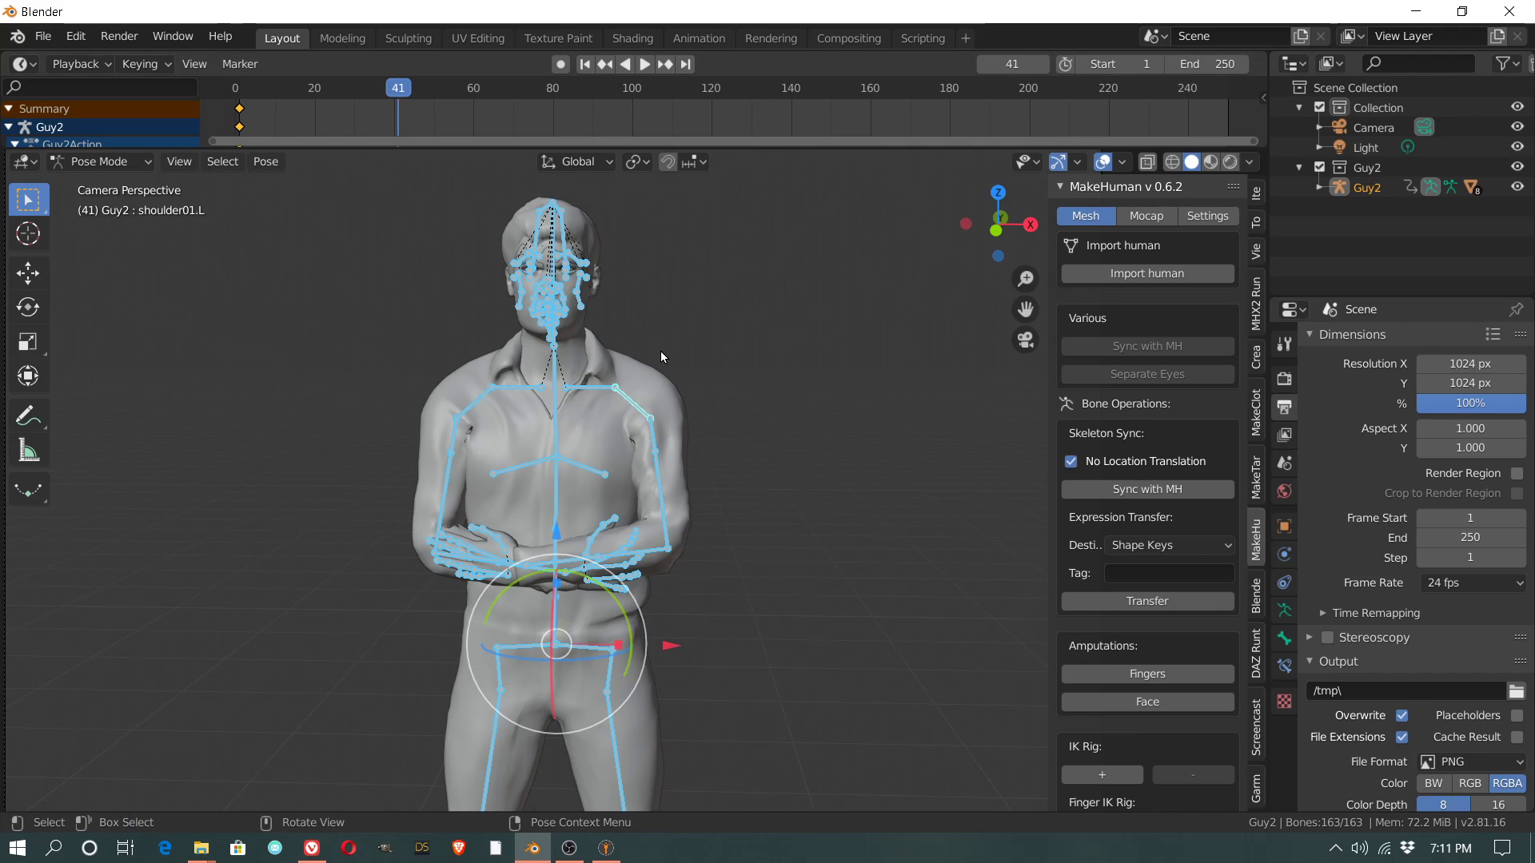
click(630, 414)
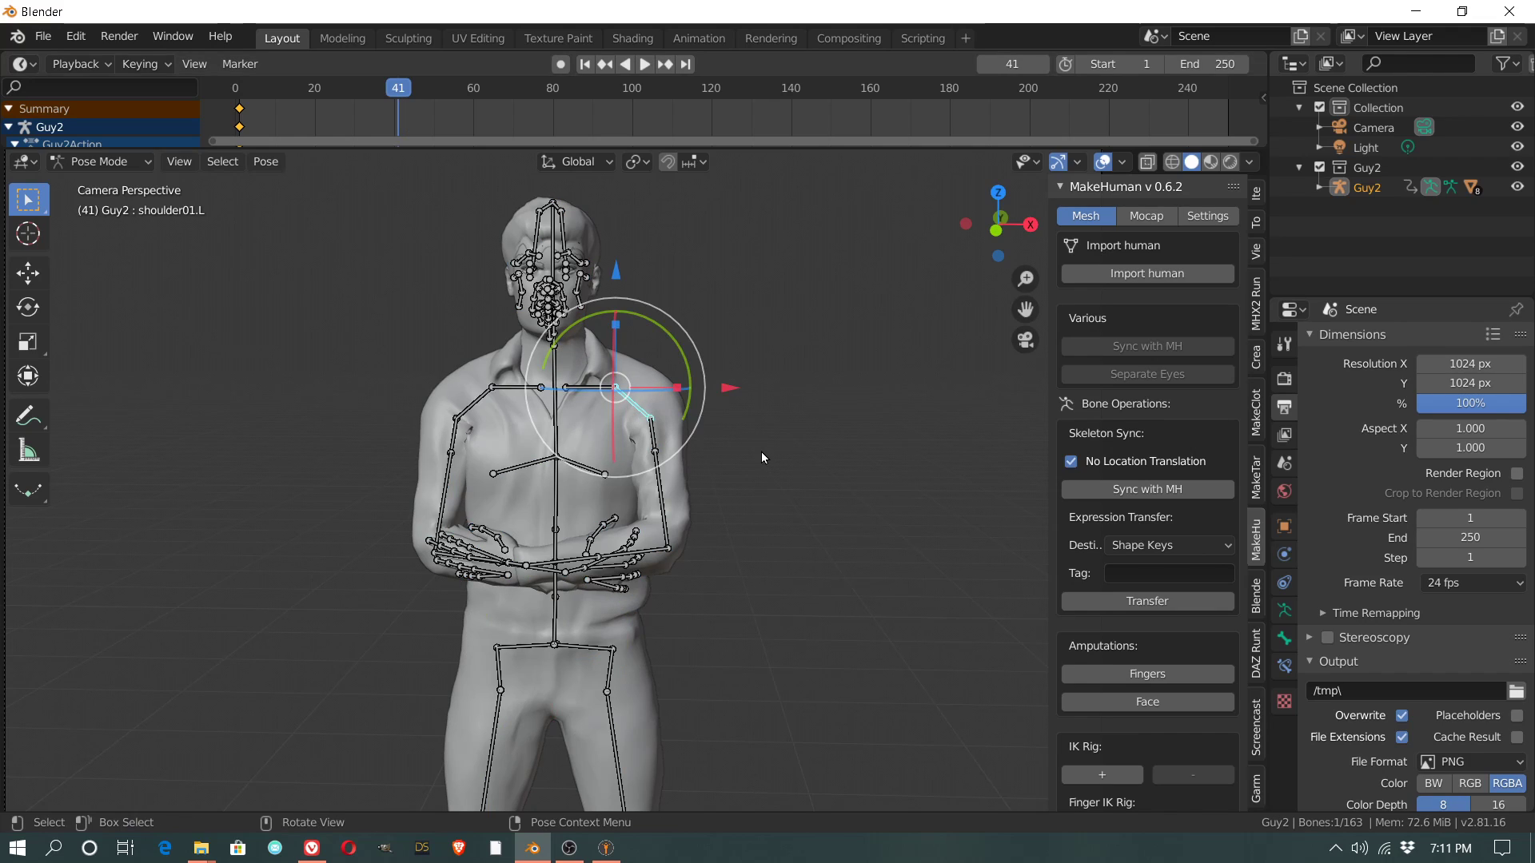
key(r)
click(798, 411)
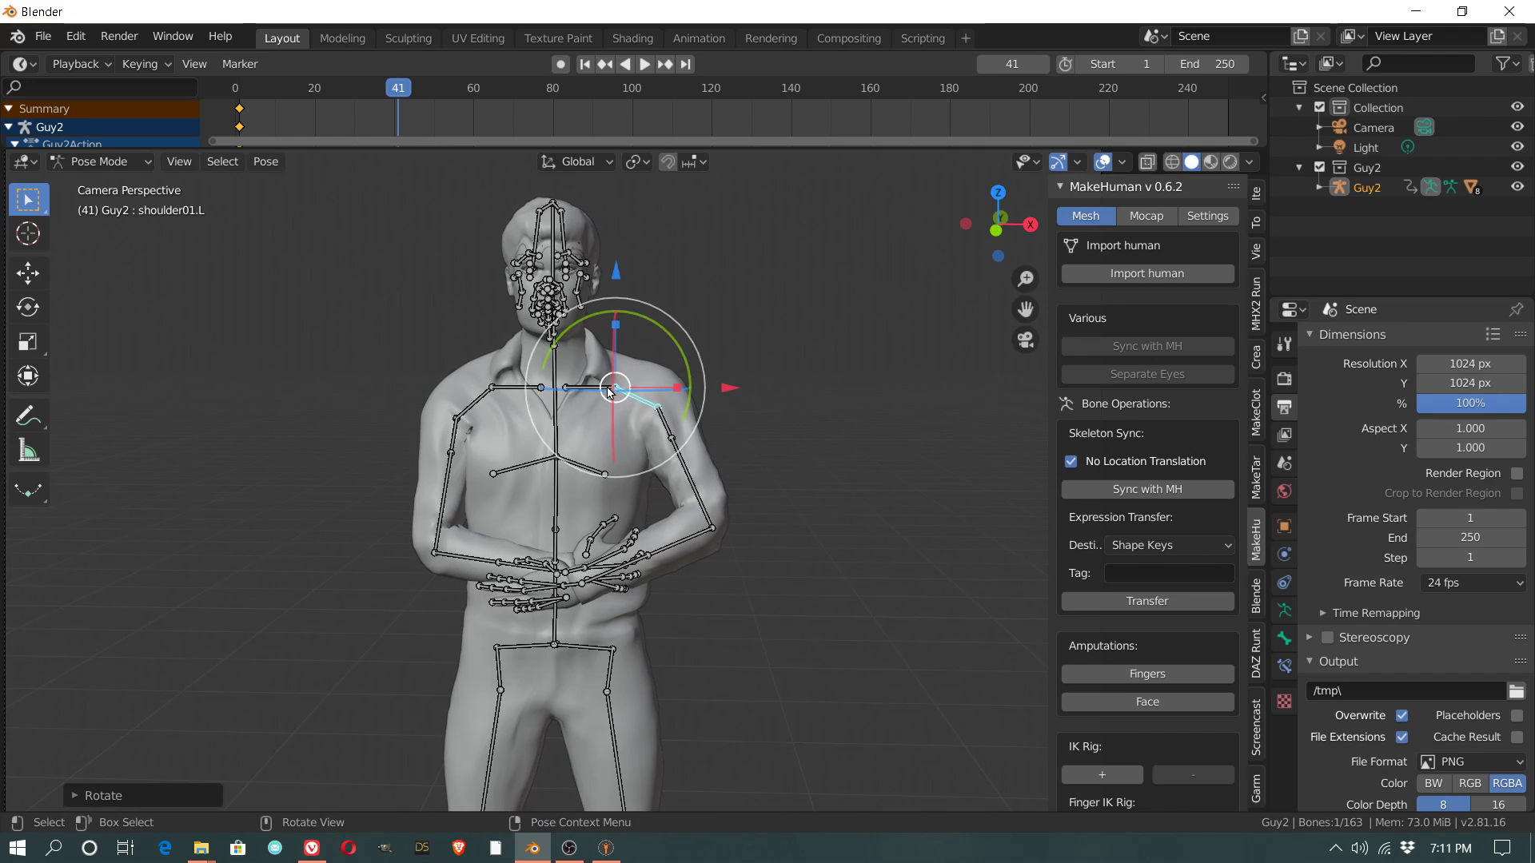
click(782, 339)
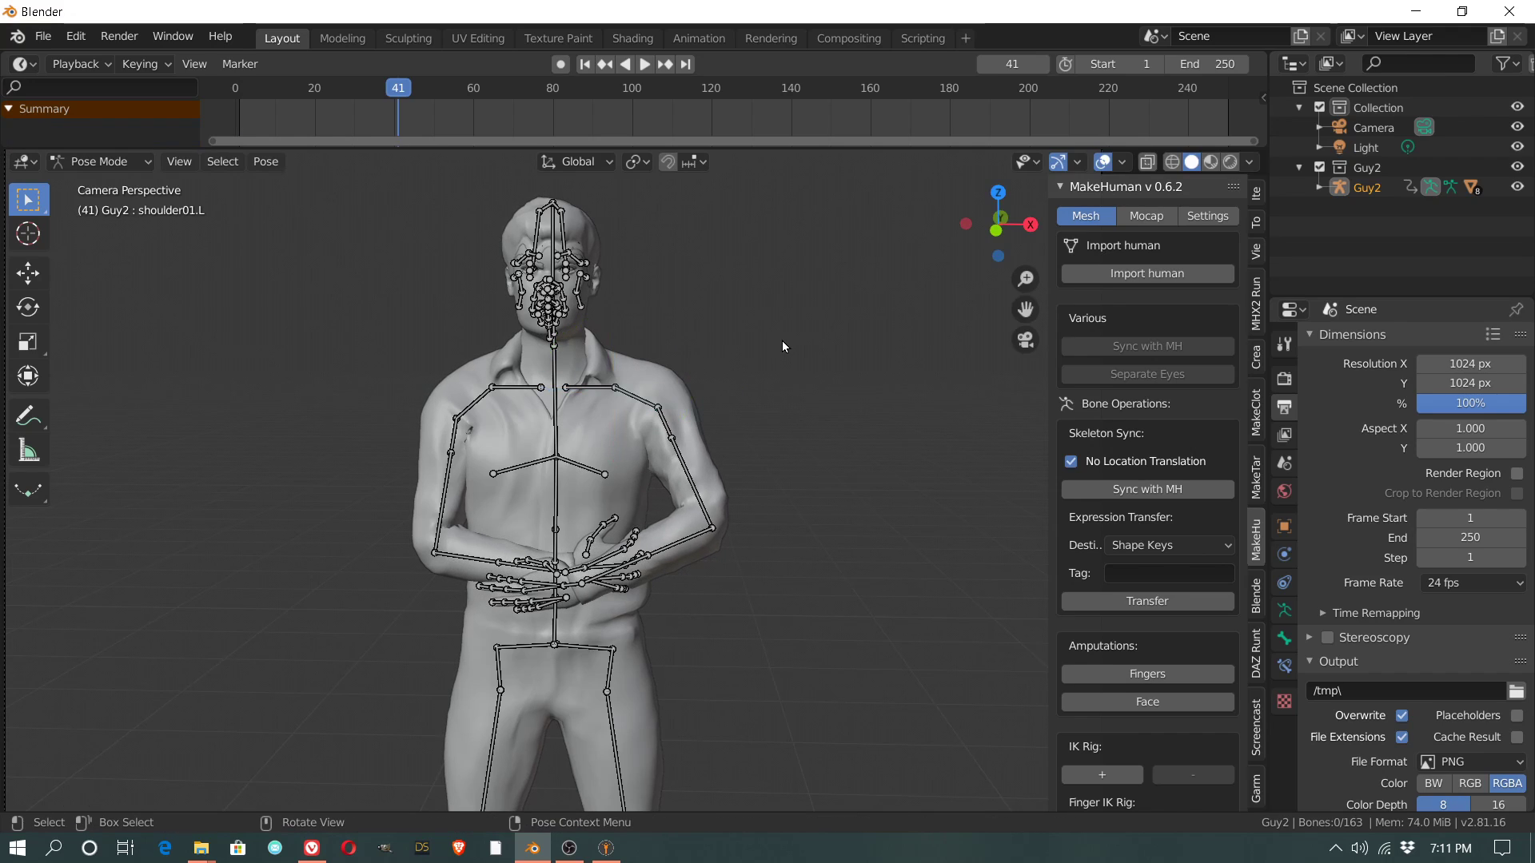
Step: Rotate the clavicle.L bone about -7.5° and the upperarm01.L bone about -24.5° to raise the left arm outward
click(589, 388)
key(r)
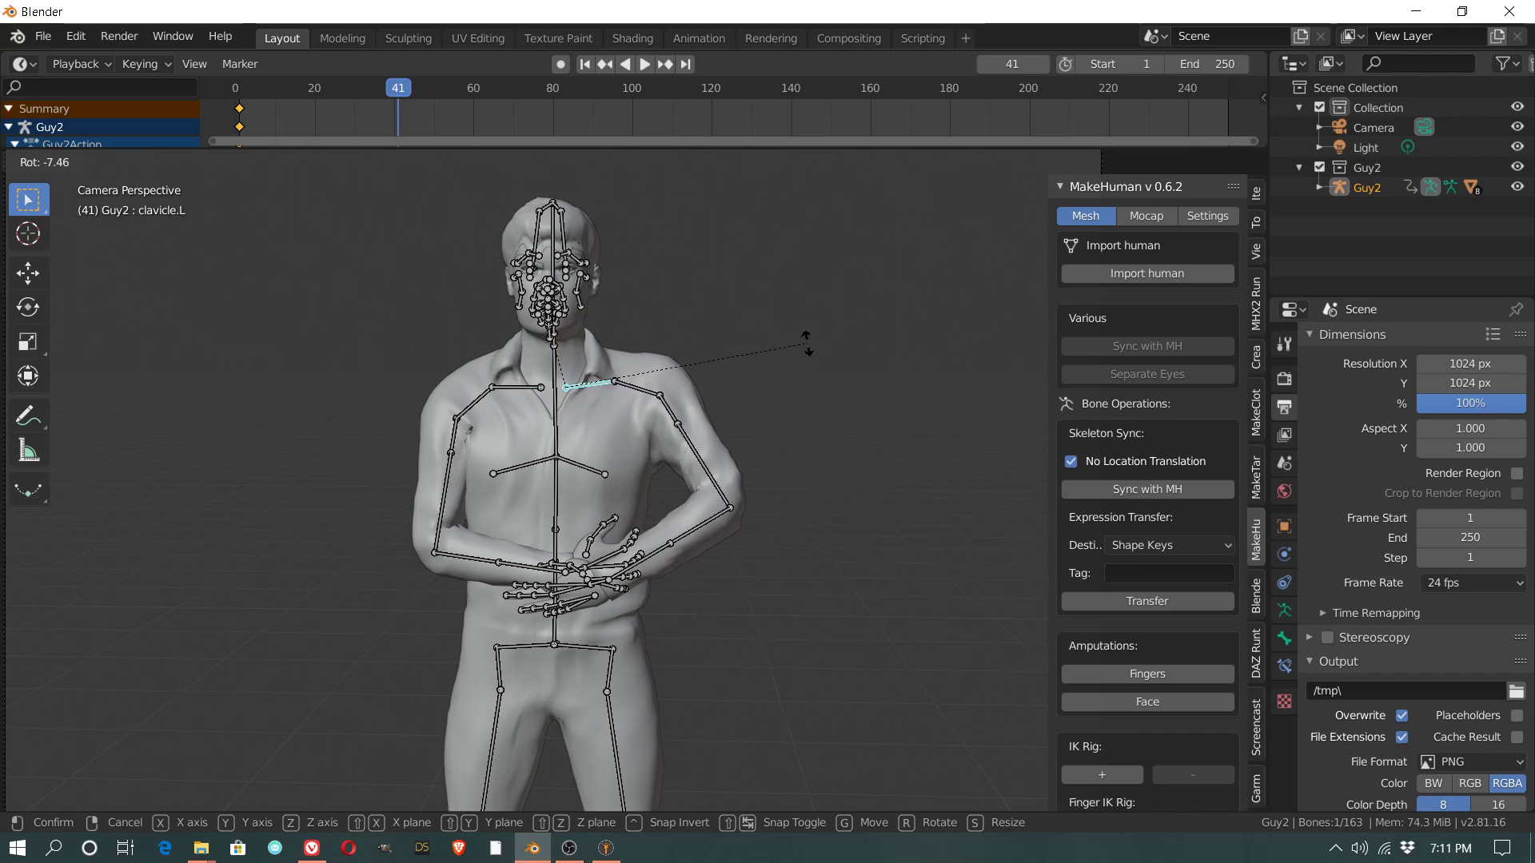
click(723, 418)
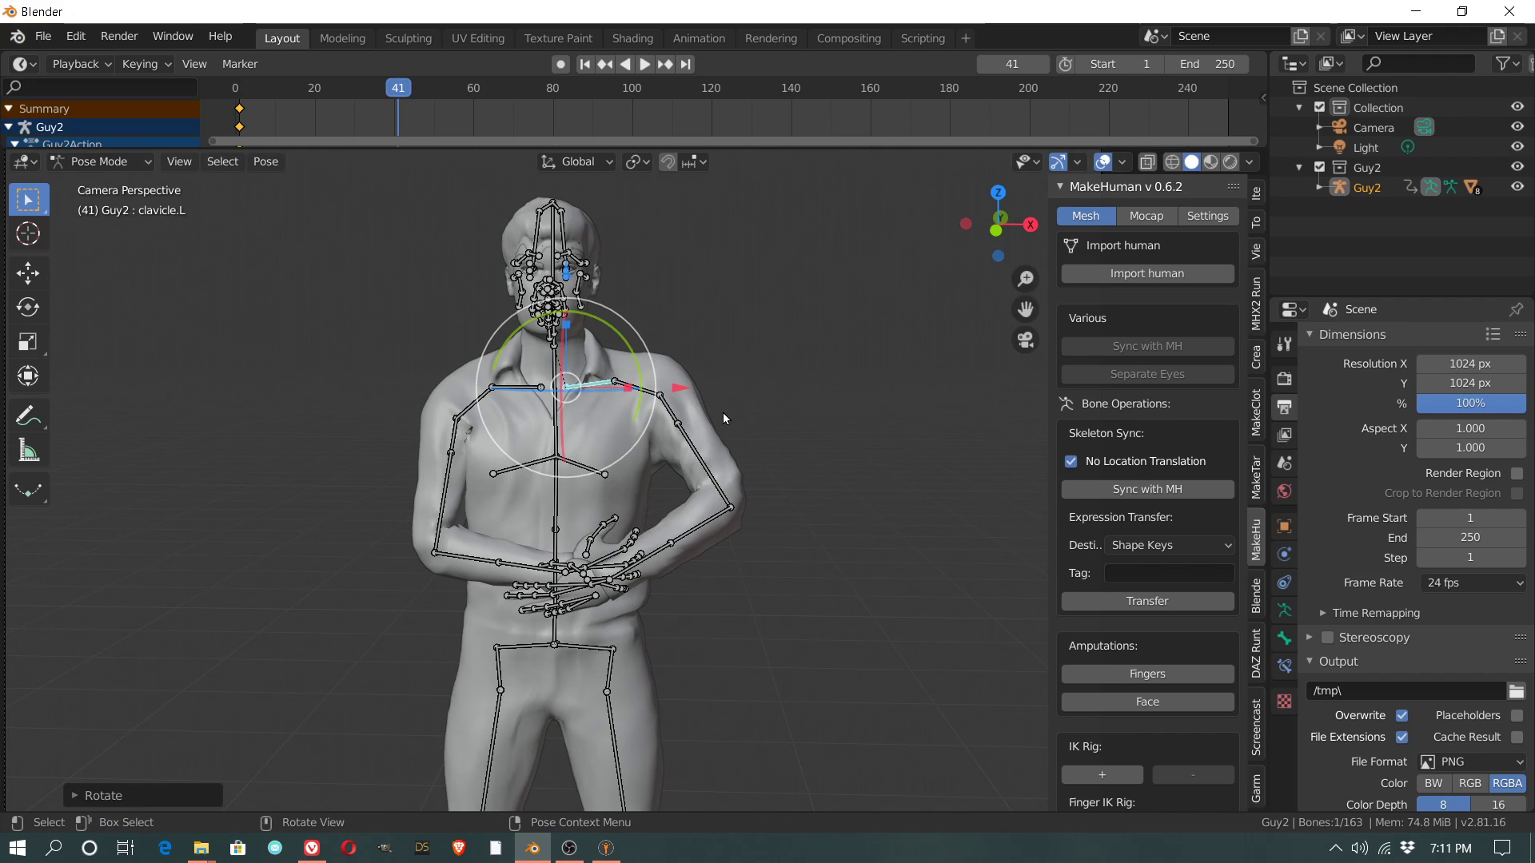
click(670, 415)
key(r)
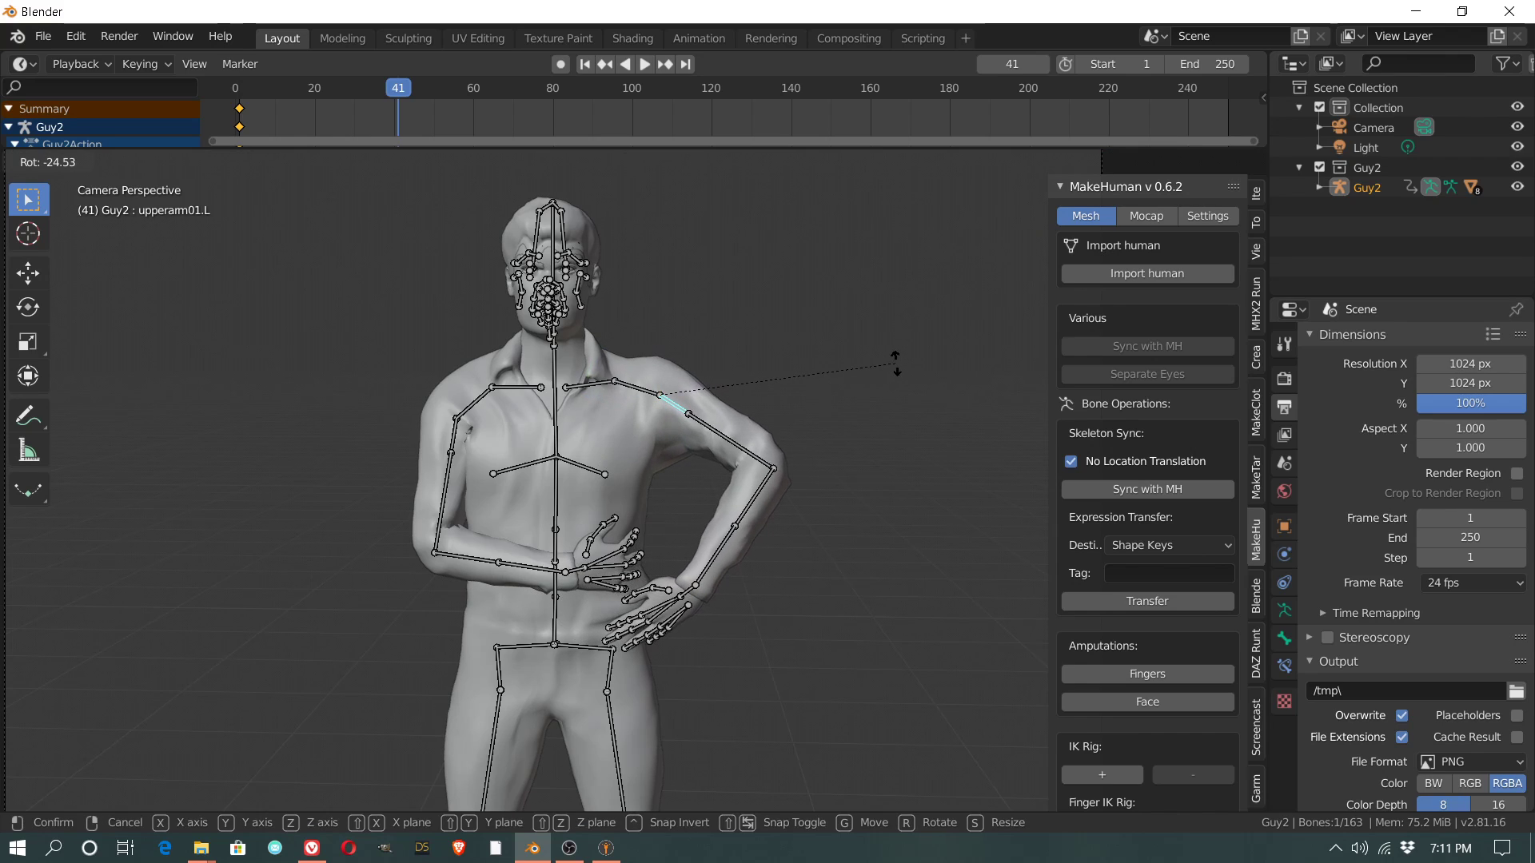
click(892, 358)
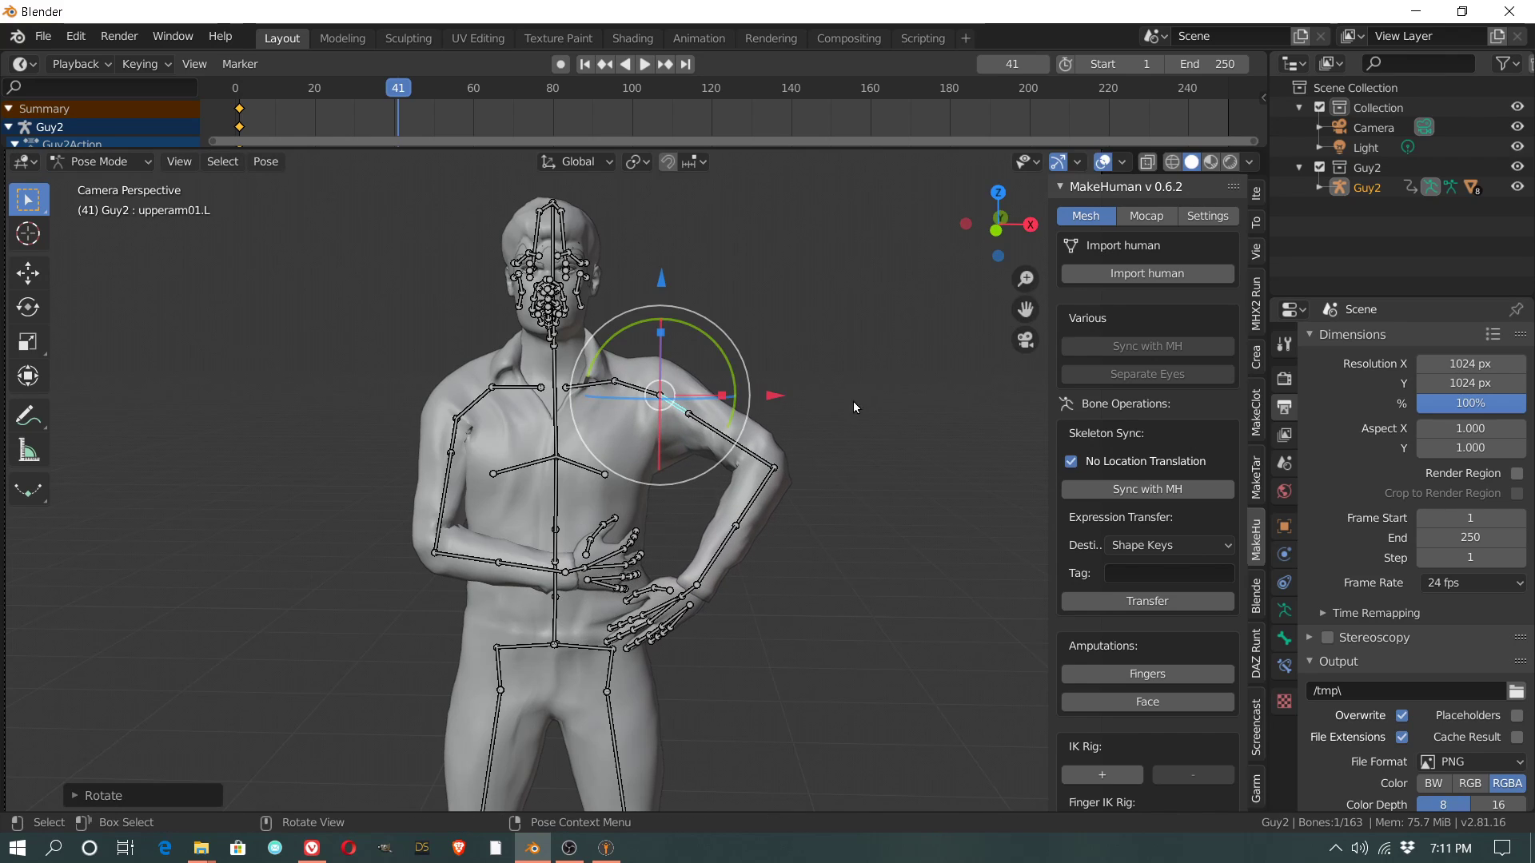
Step: Rotate the lowerarm01.L bone so the left forearm hangs down, and turn the wrist.L bone to point the hand downward
click(752, 501)
key(r)
click(789, 508)
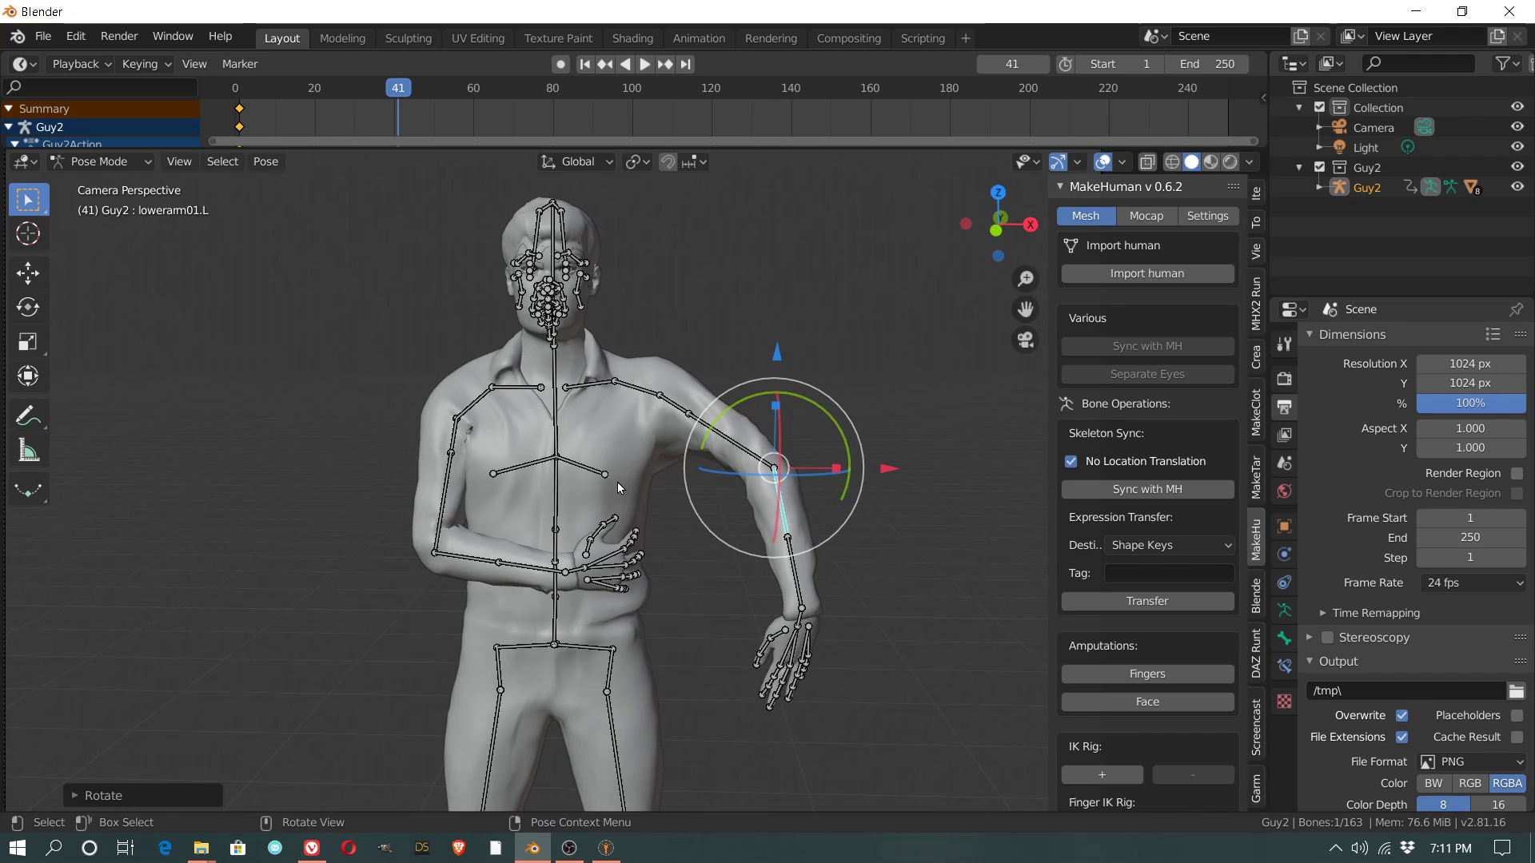
click(801, 625)
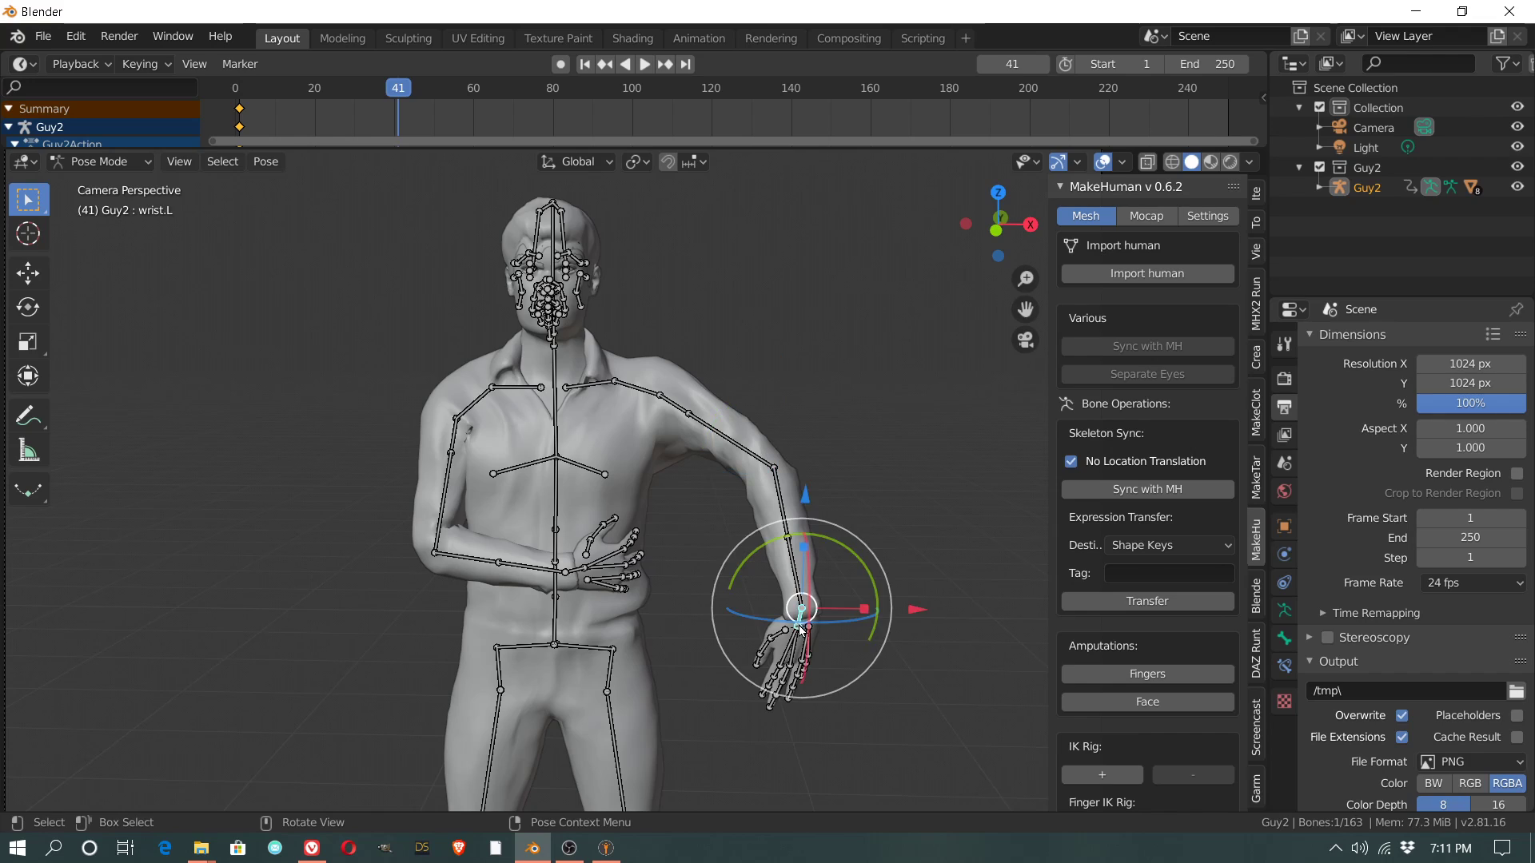
key(r)
click(814, 628)
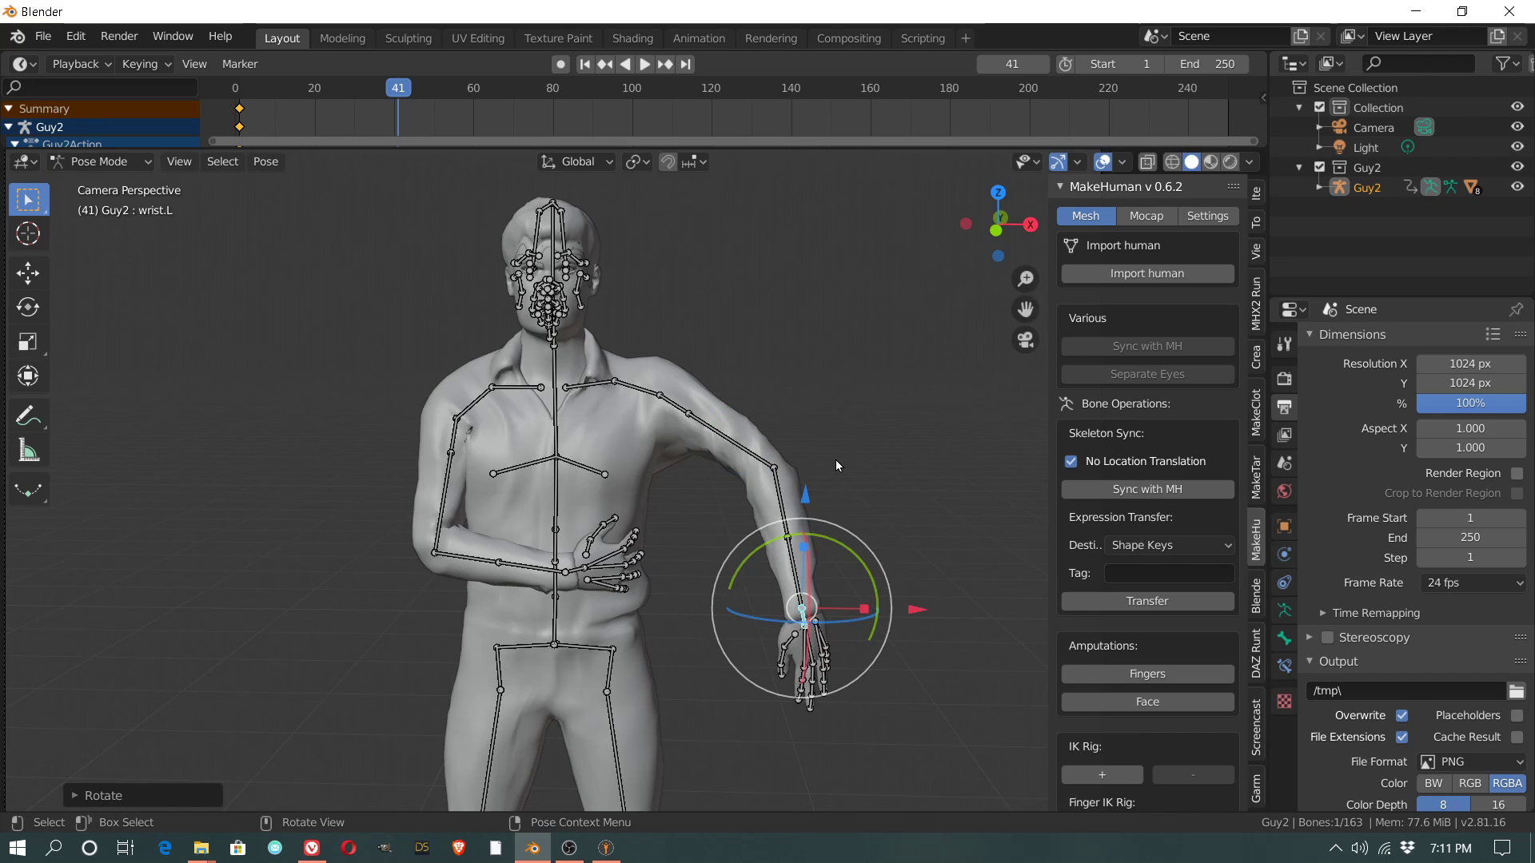
Step: Rotate the lowerarm01.R bone so the right forearm hangs down, and swing the upperarm01.R bone outward by about 12°
click(463, 555)
key(r)
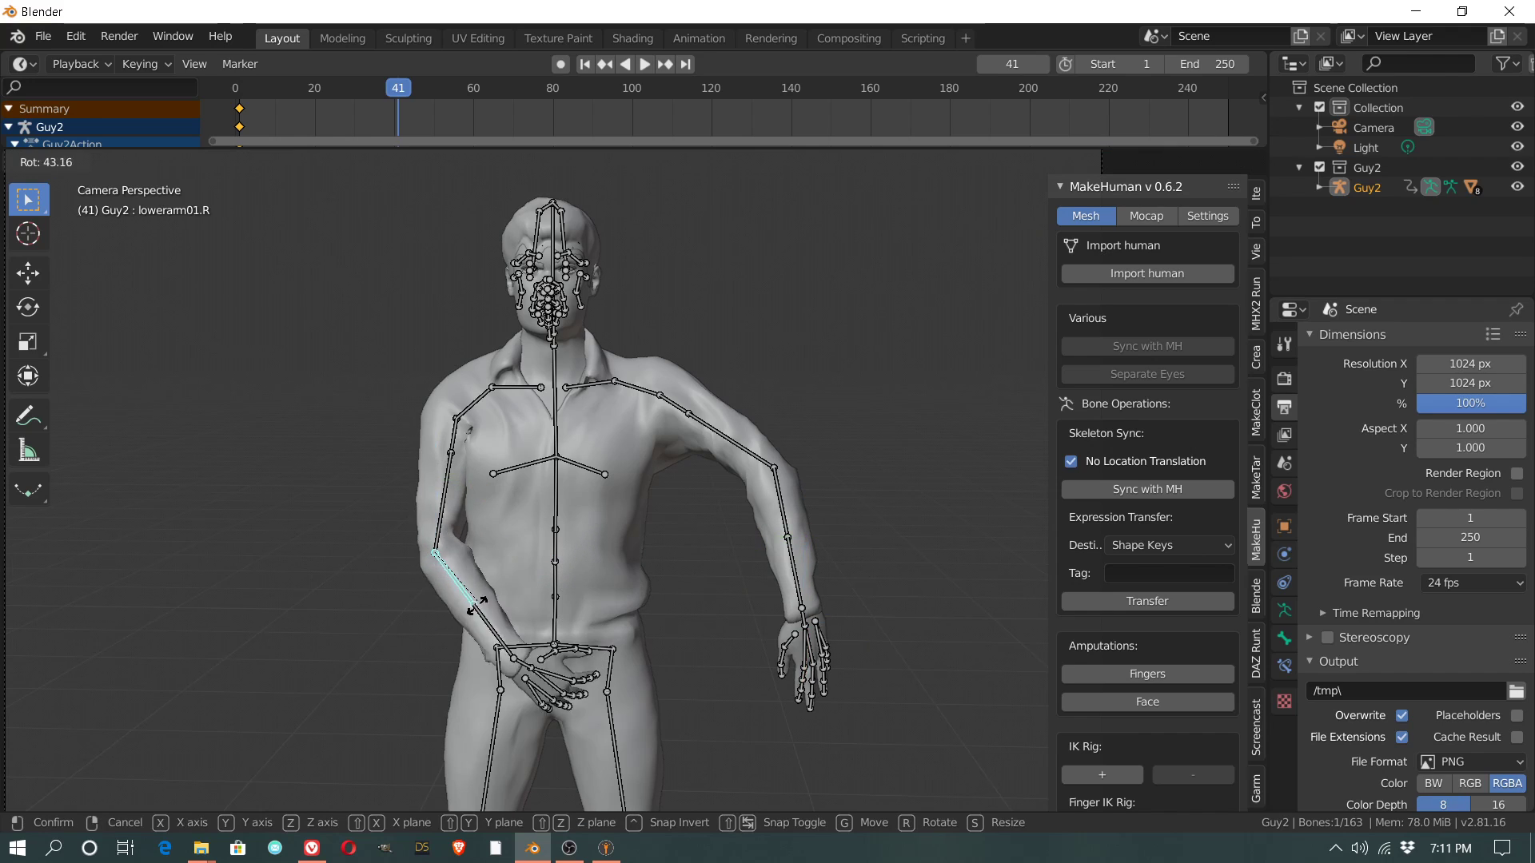
click(451, 535)
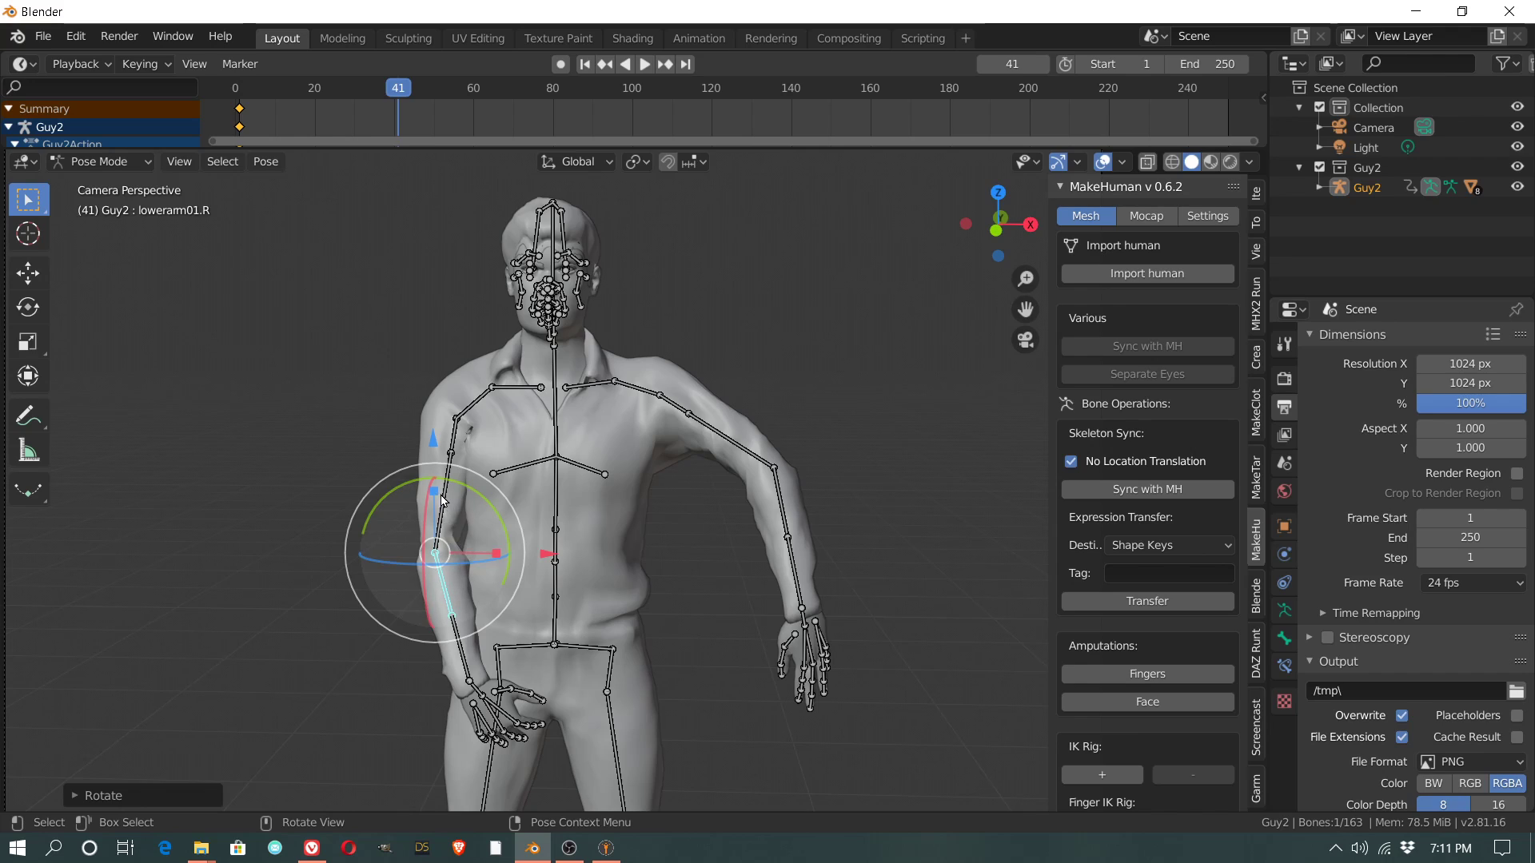
drag(459, 559, 465, 565)
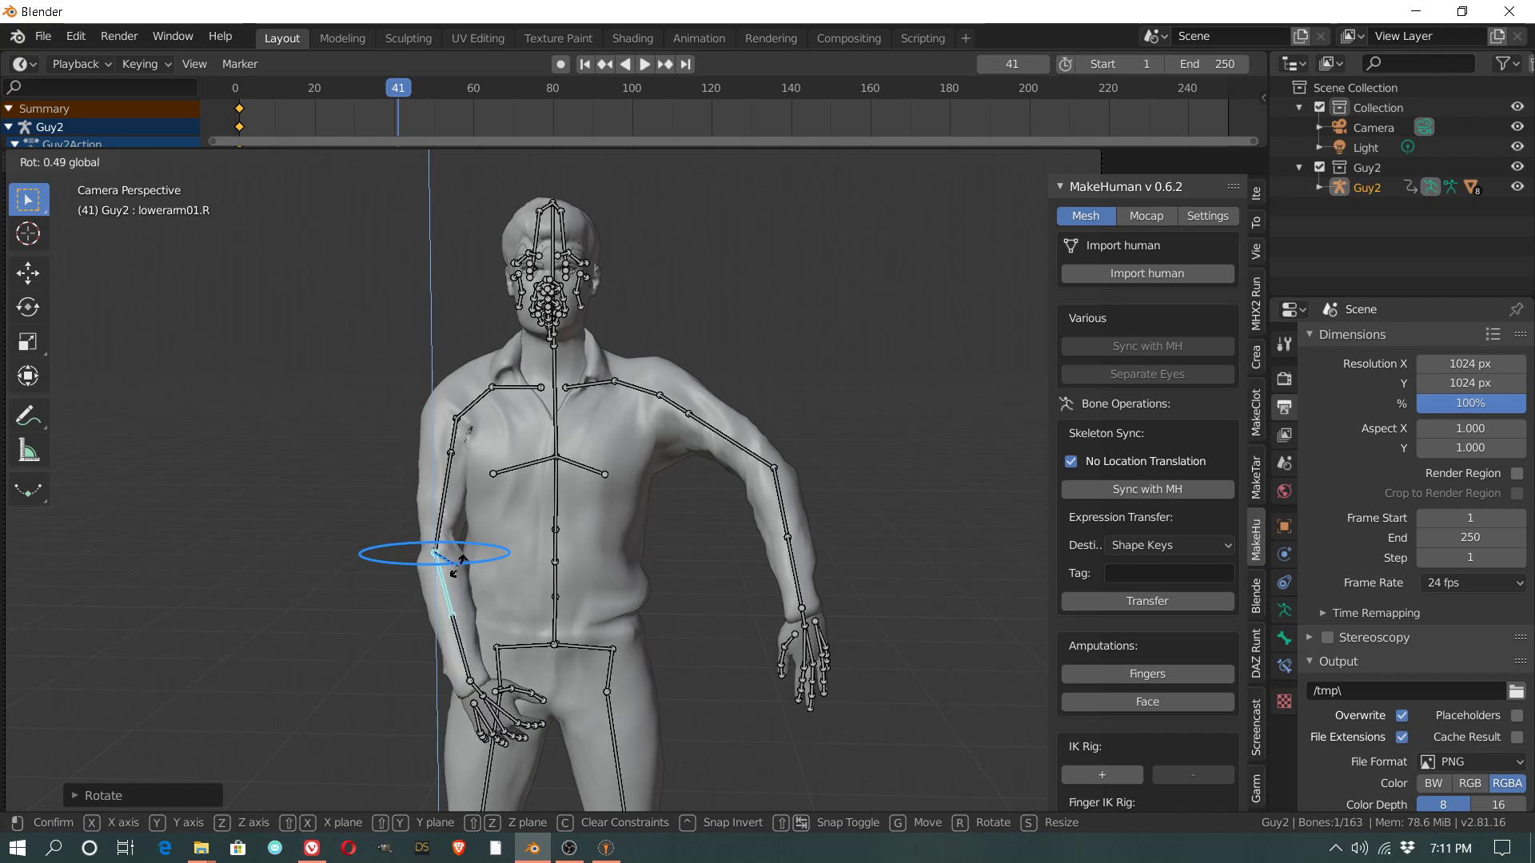
click(462, 560)
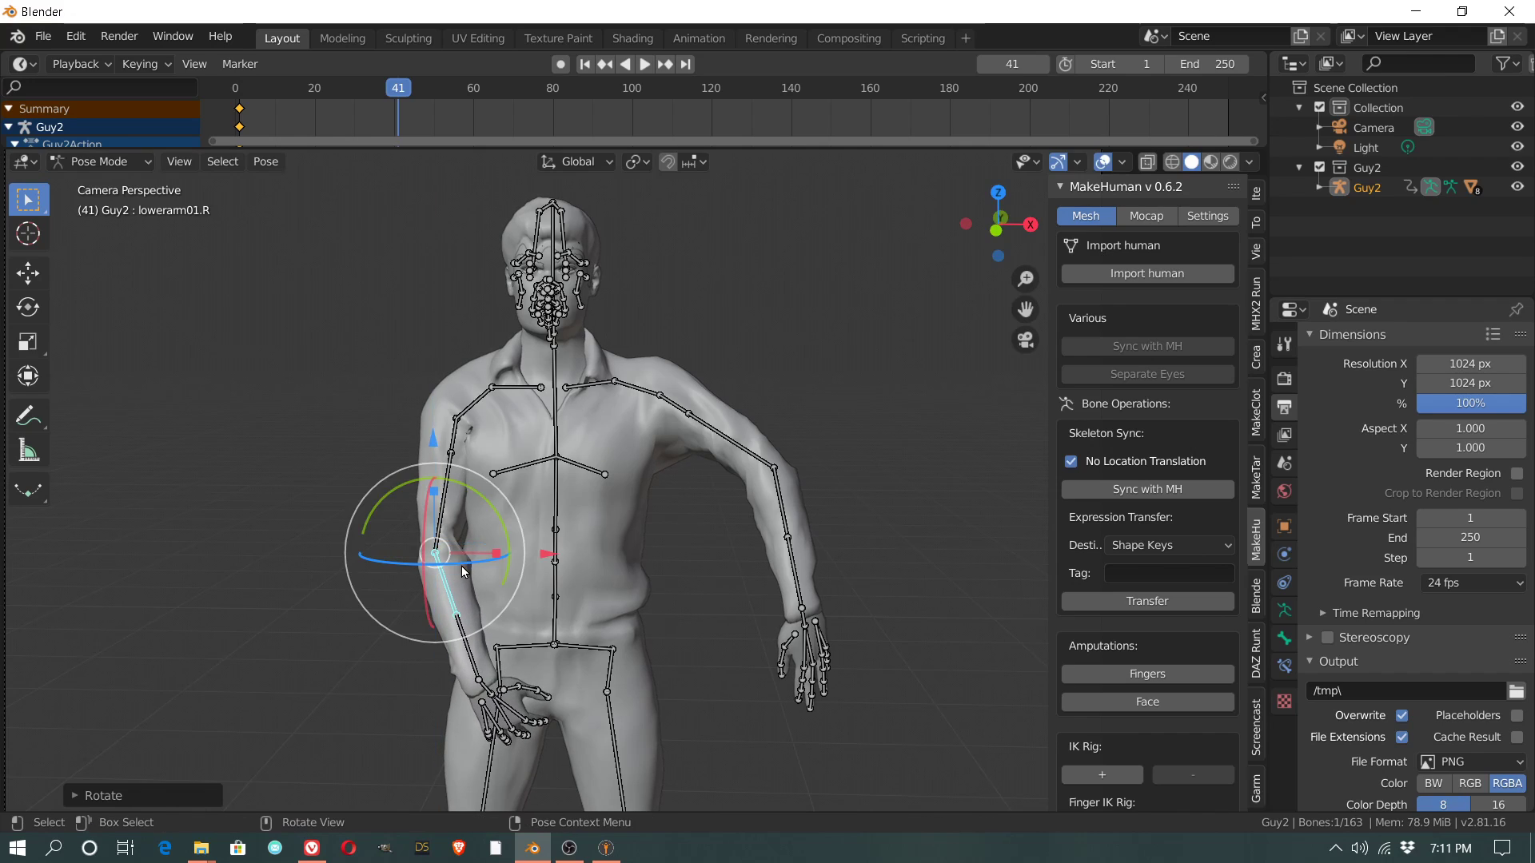
click(460, 446)
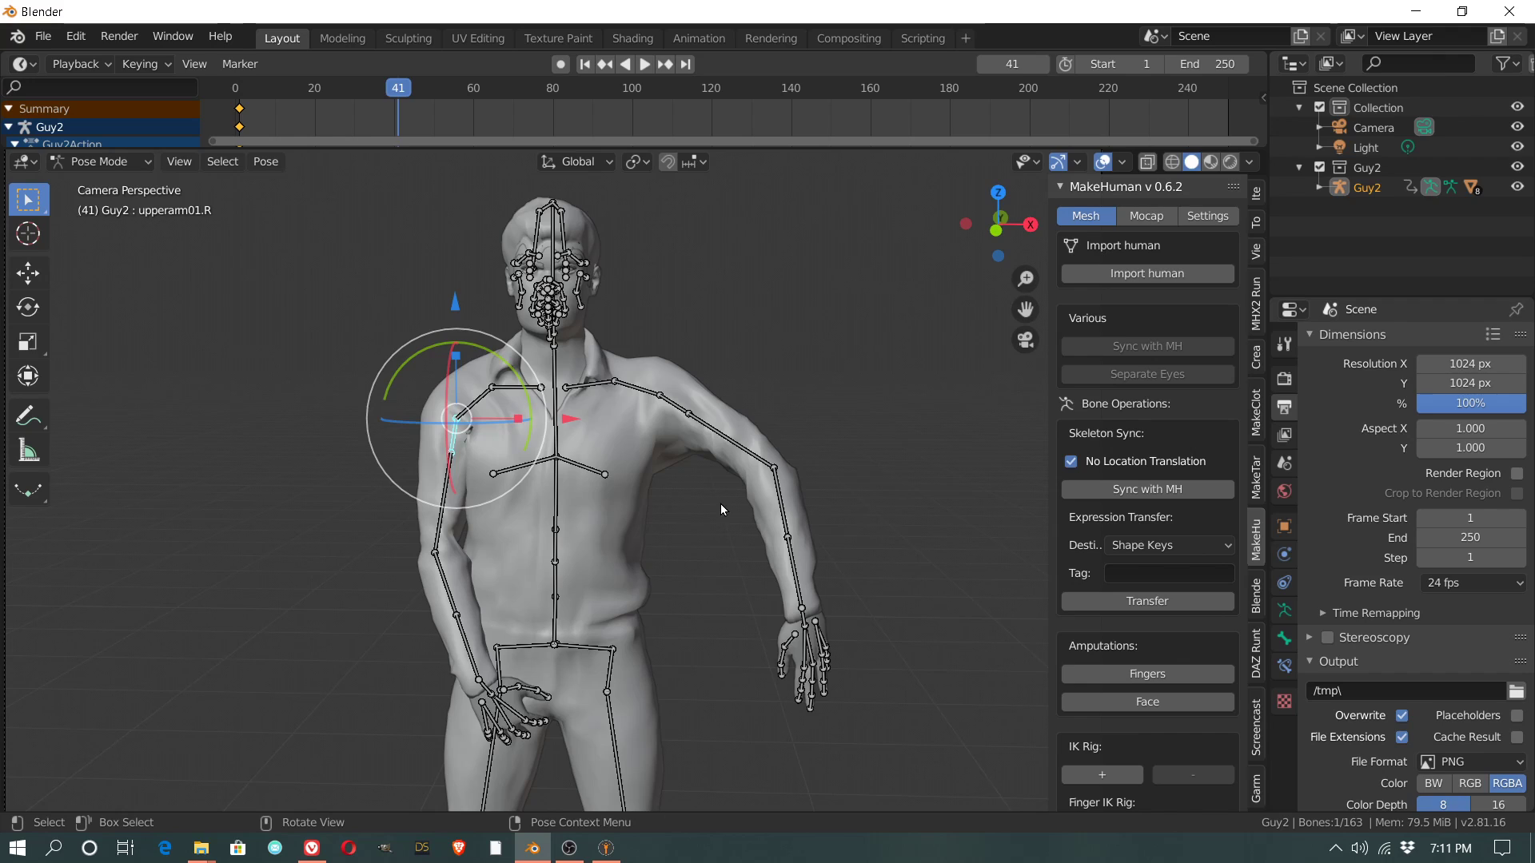
key(r)
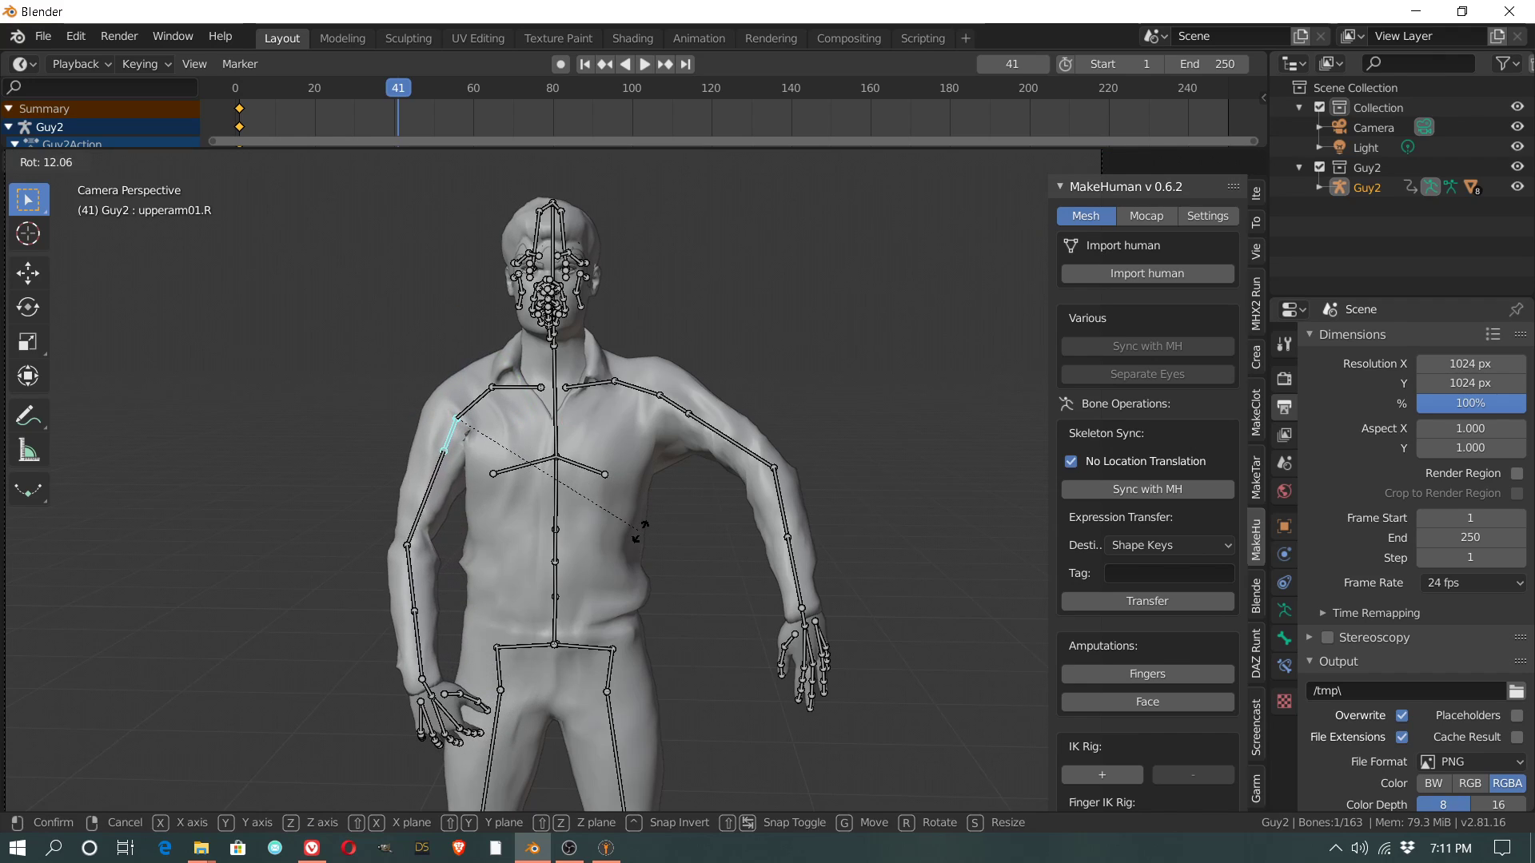
click(641, 532)
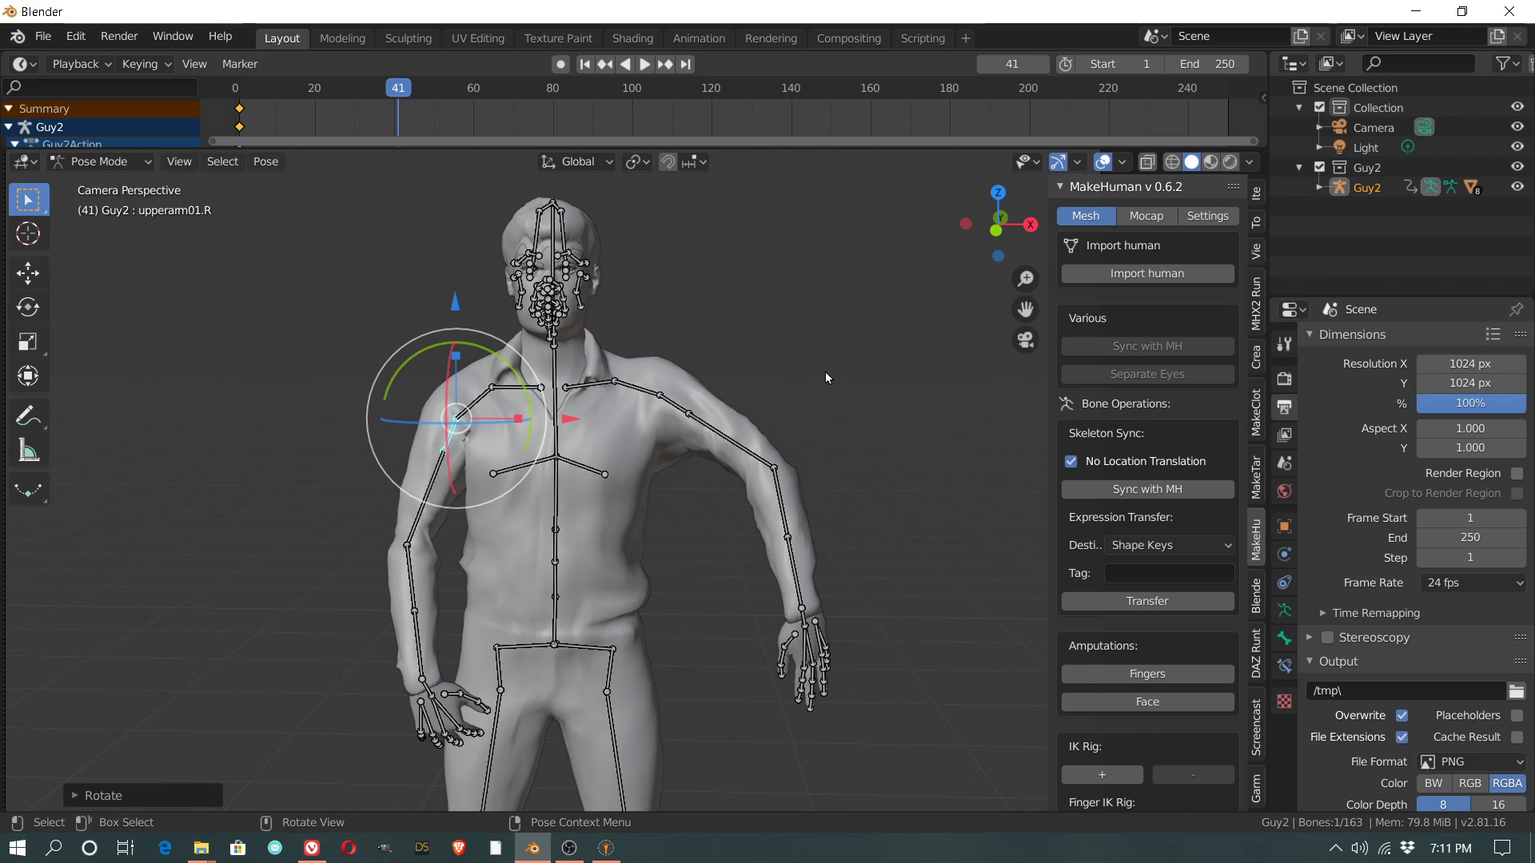
Step: Insert a LocRot keyframe for all bones at frame 41 and move the current frame to 60
key(a)
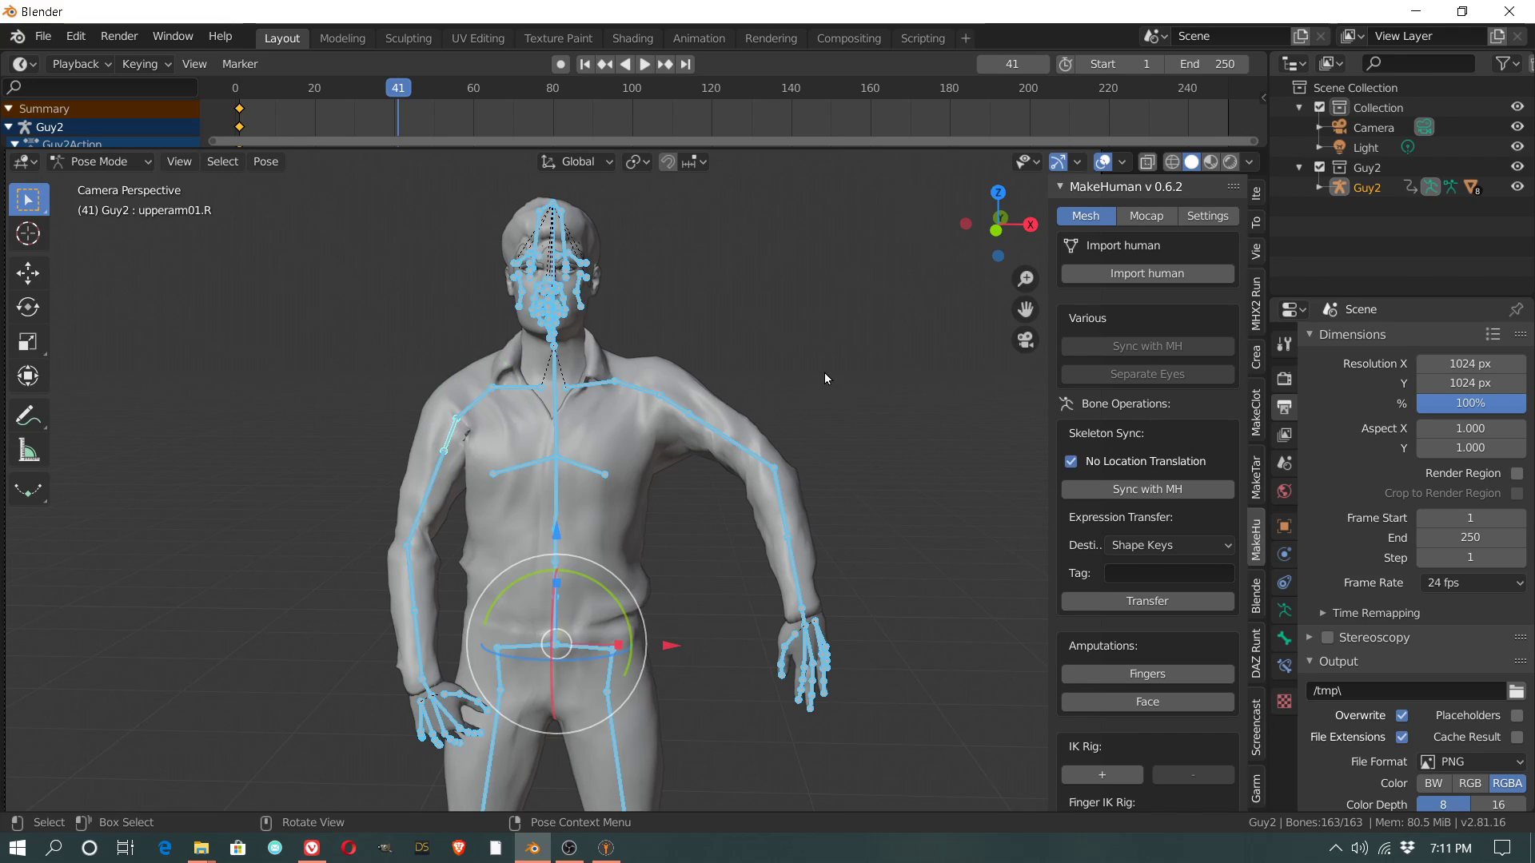
key(i)
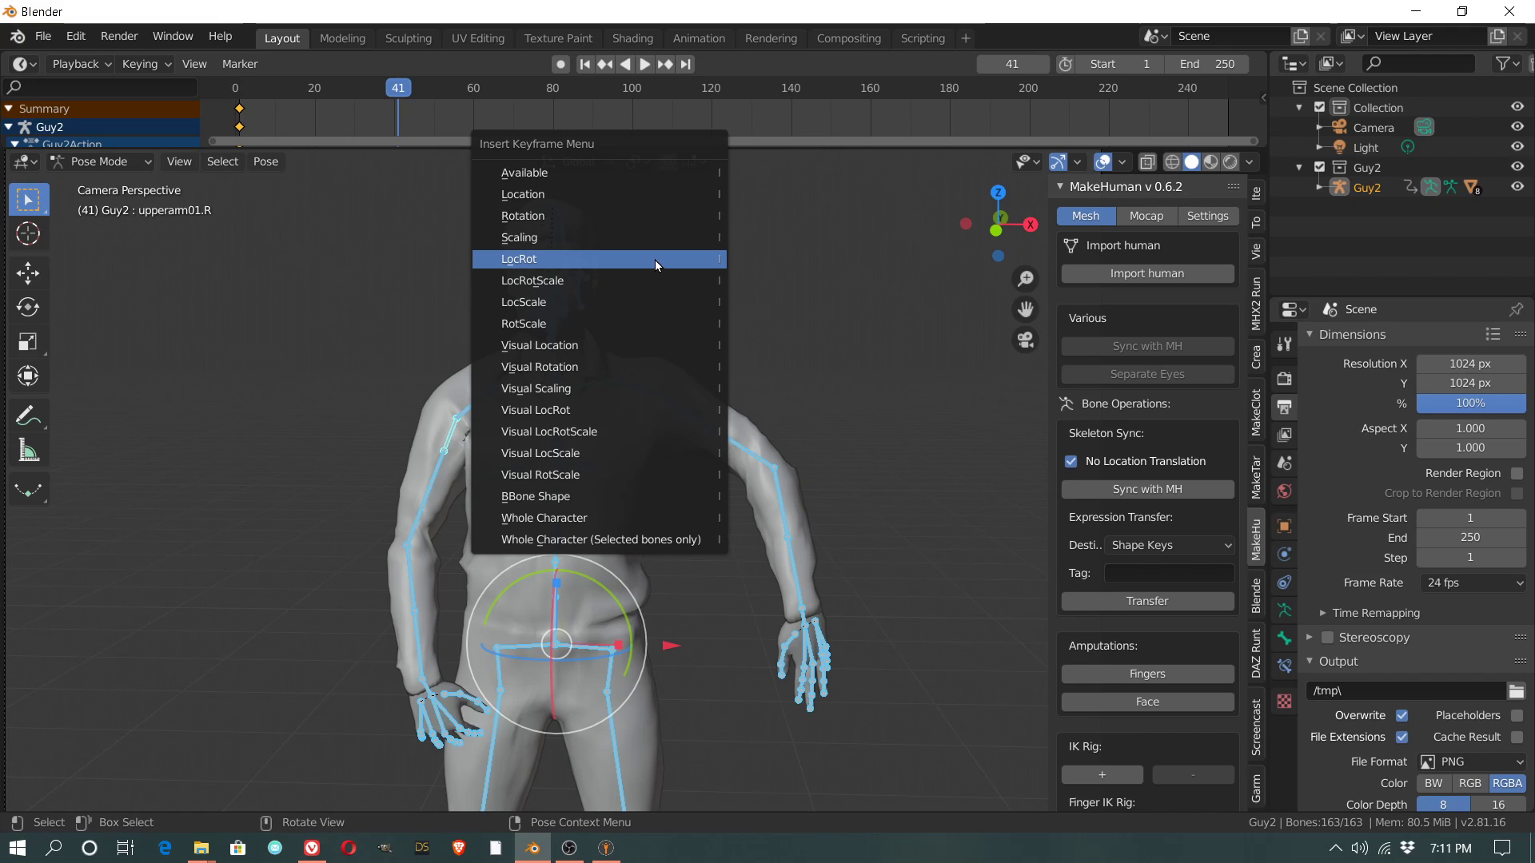
click(655, 260)
key(space)
drag(401, 93, 473, 130)
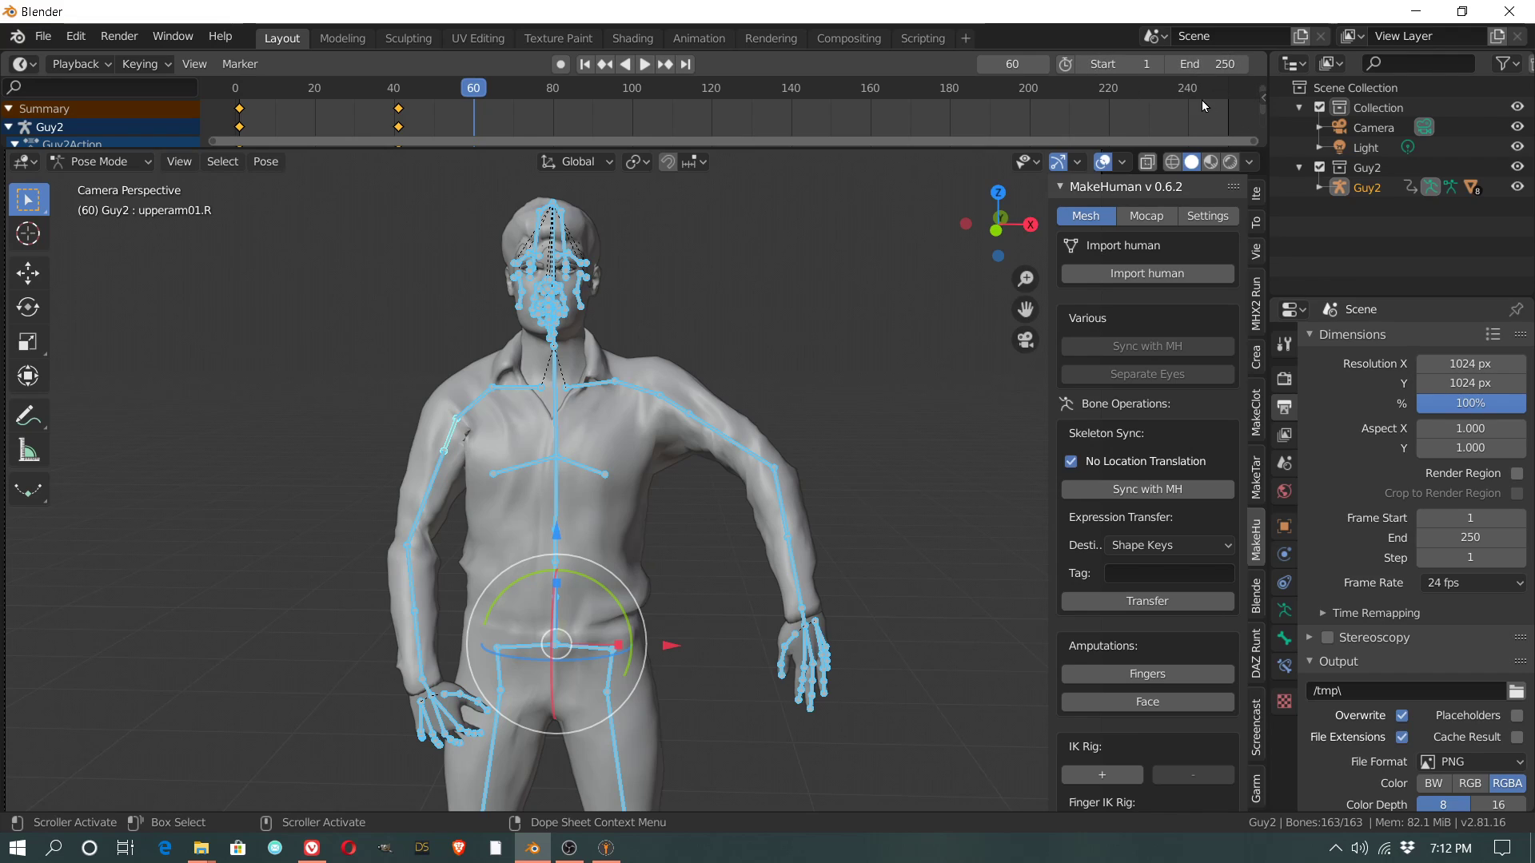
Step: Set the animation's end frame to 60, check the poses at both ends of the range and return to frame 1
click(1207, 64)
text(60)
key(Return)
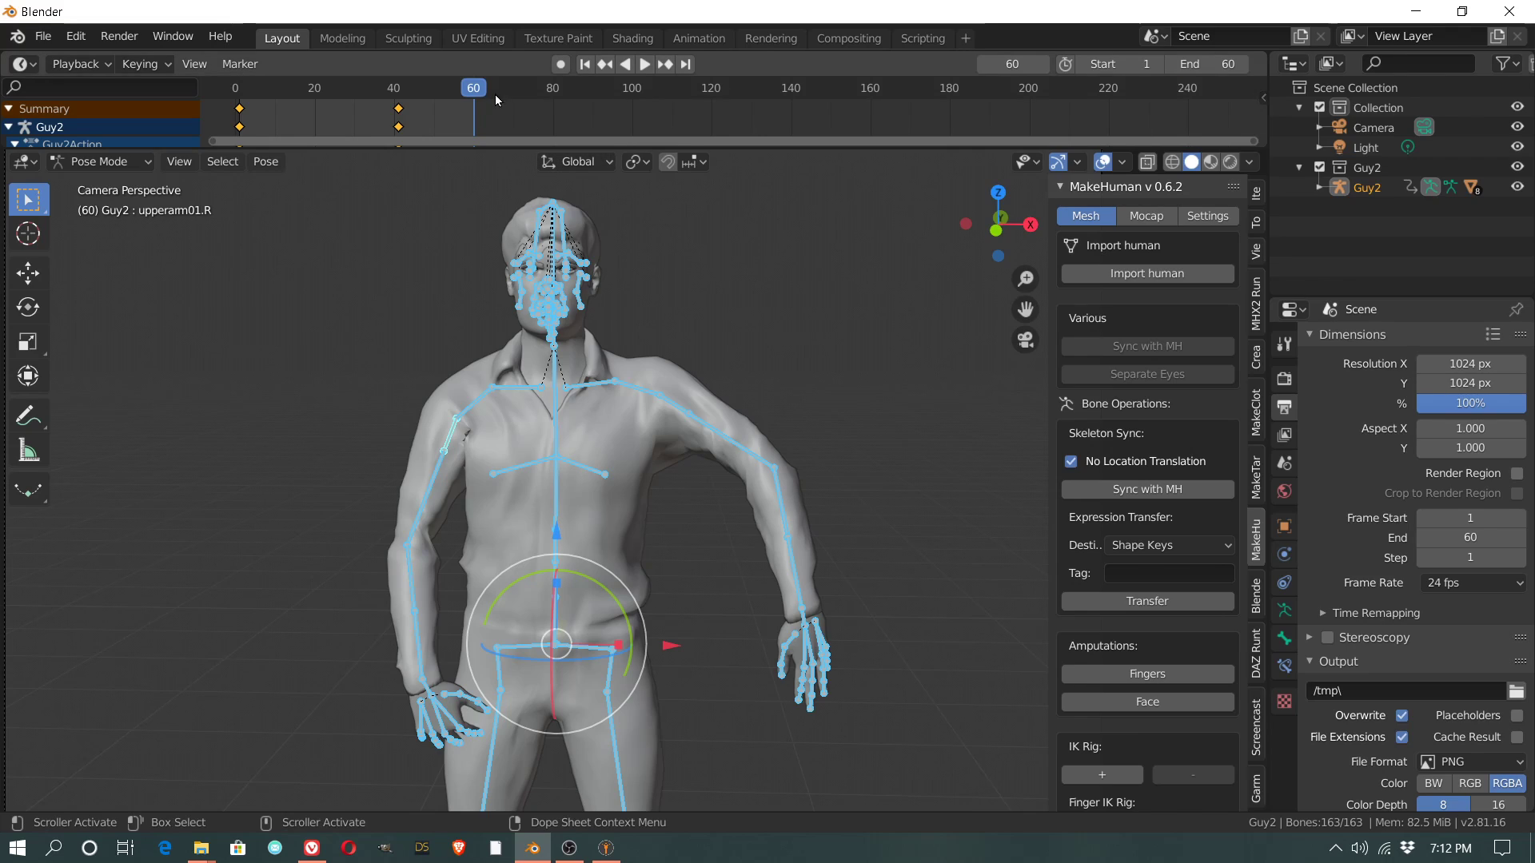
drag(477, 90, 240, 89)
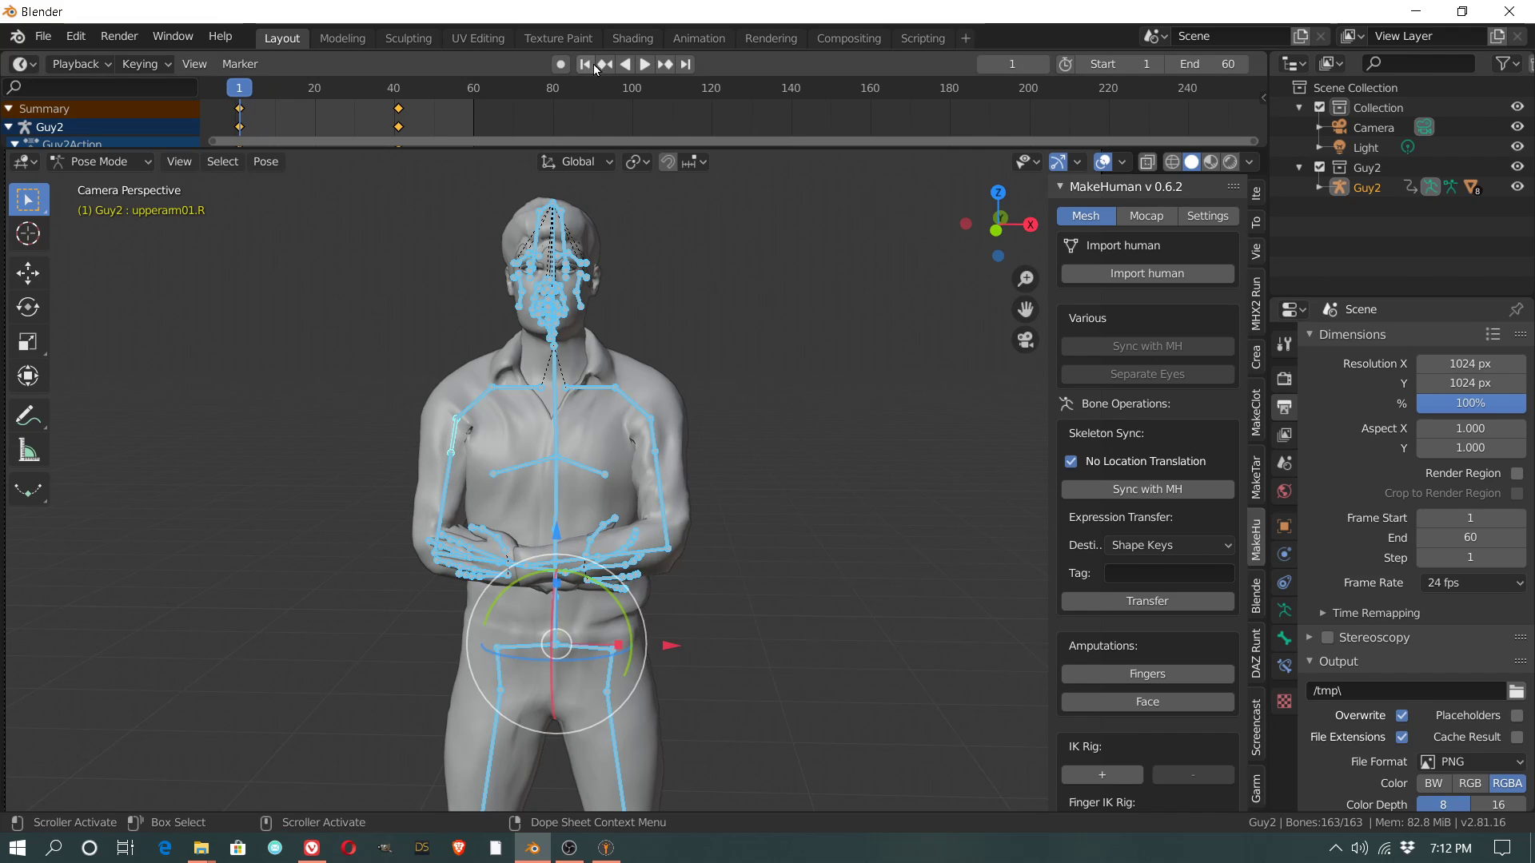
click(686, 64)
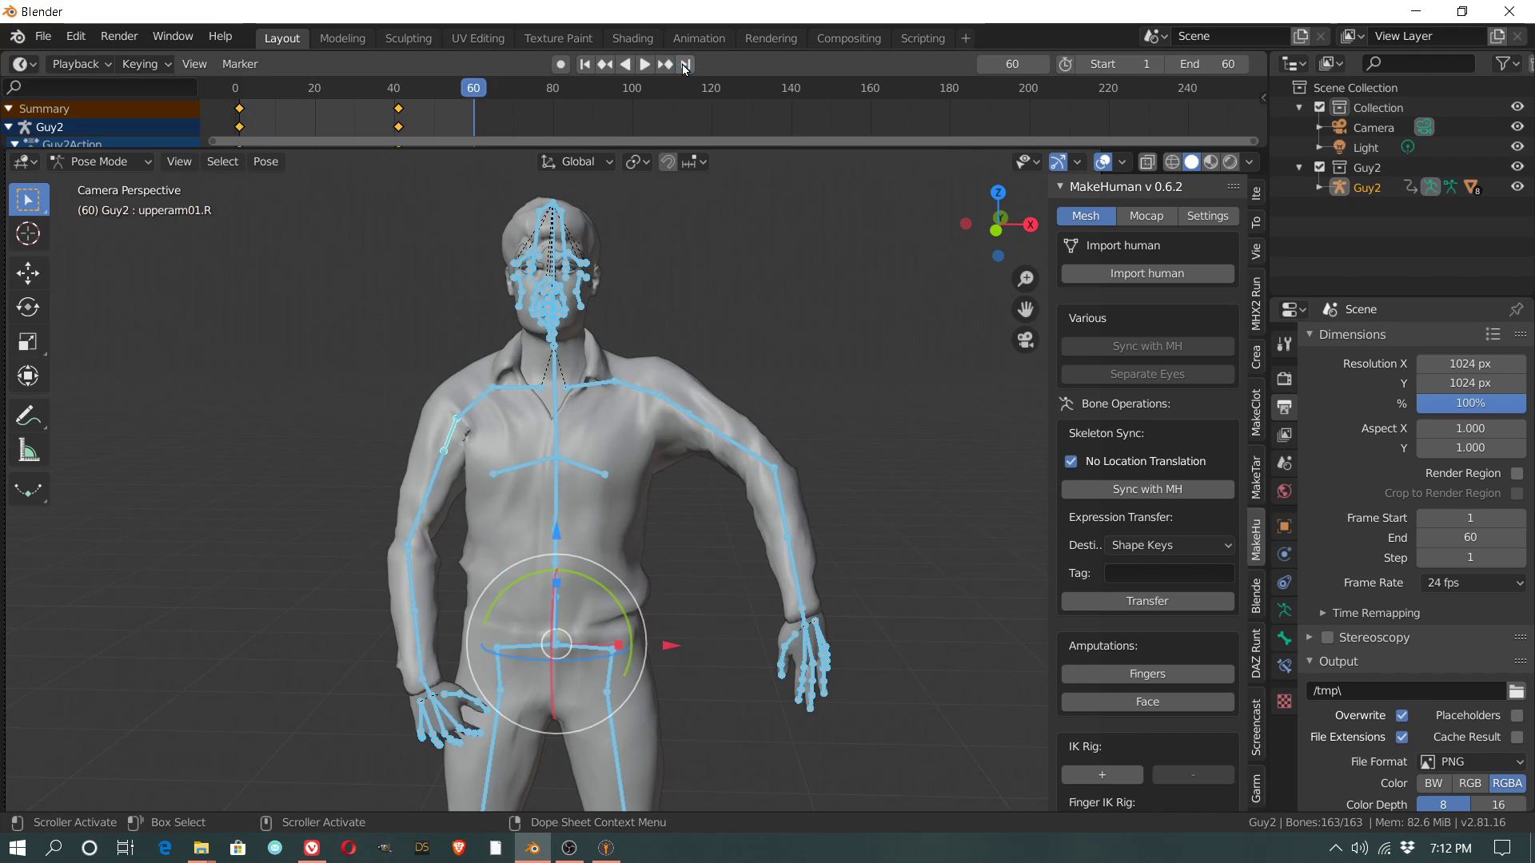
click(583, 65)
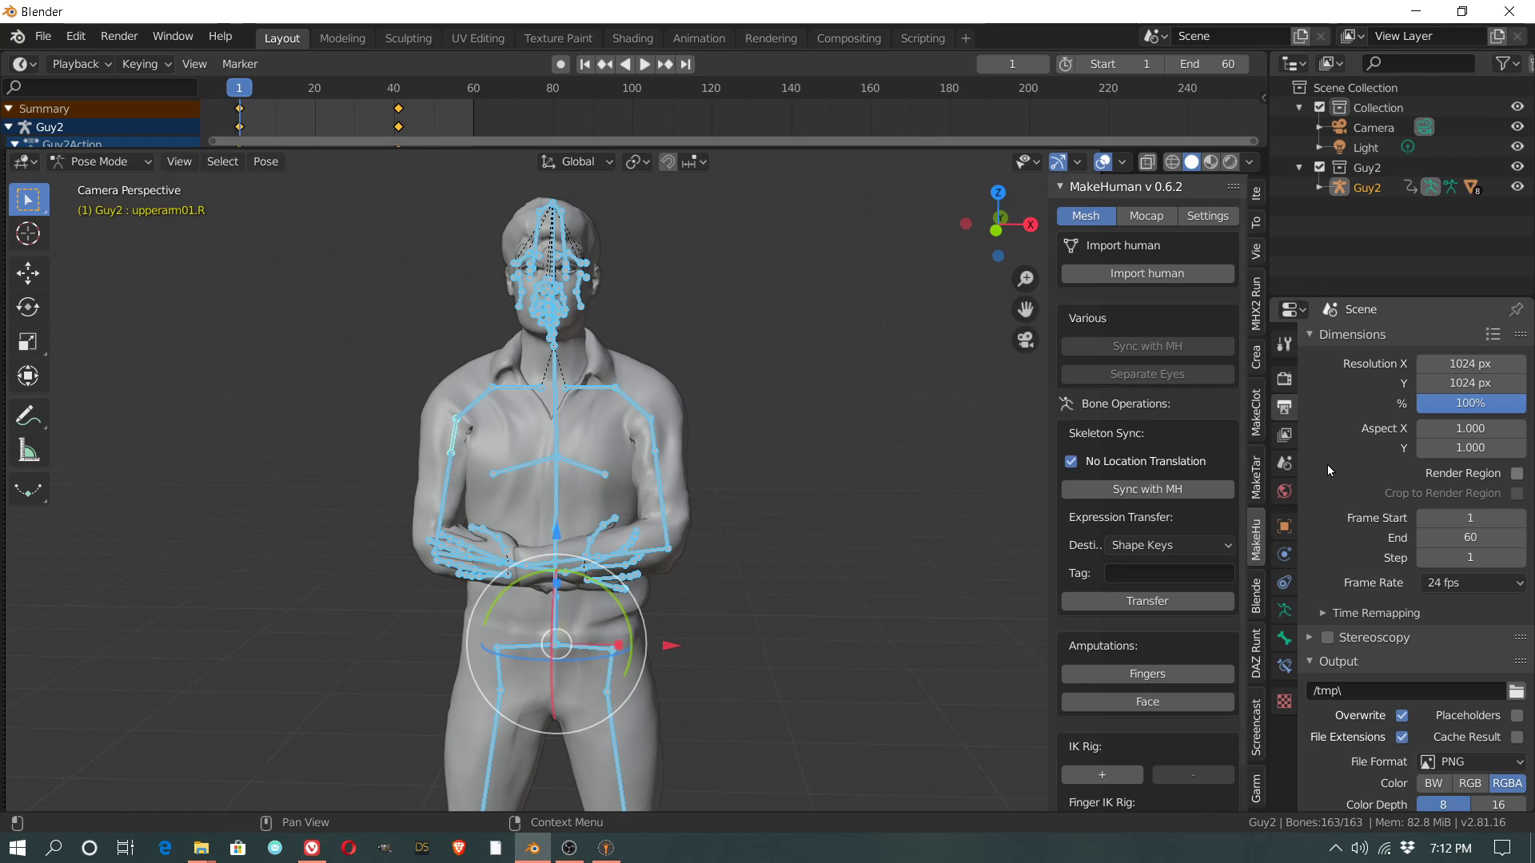
Step: Set the render output file format to FFmpeg video
click(1284, 436)
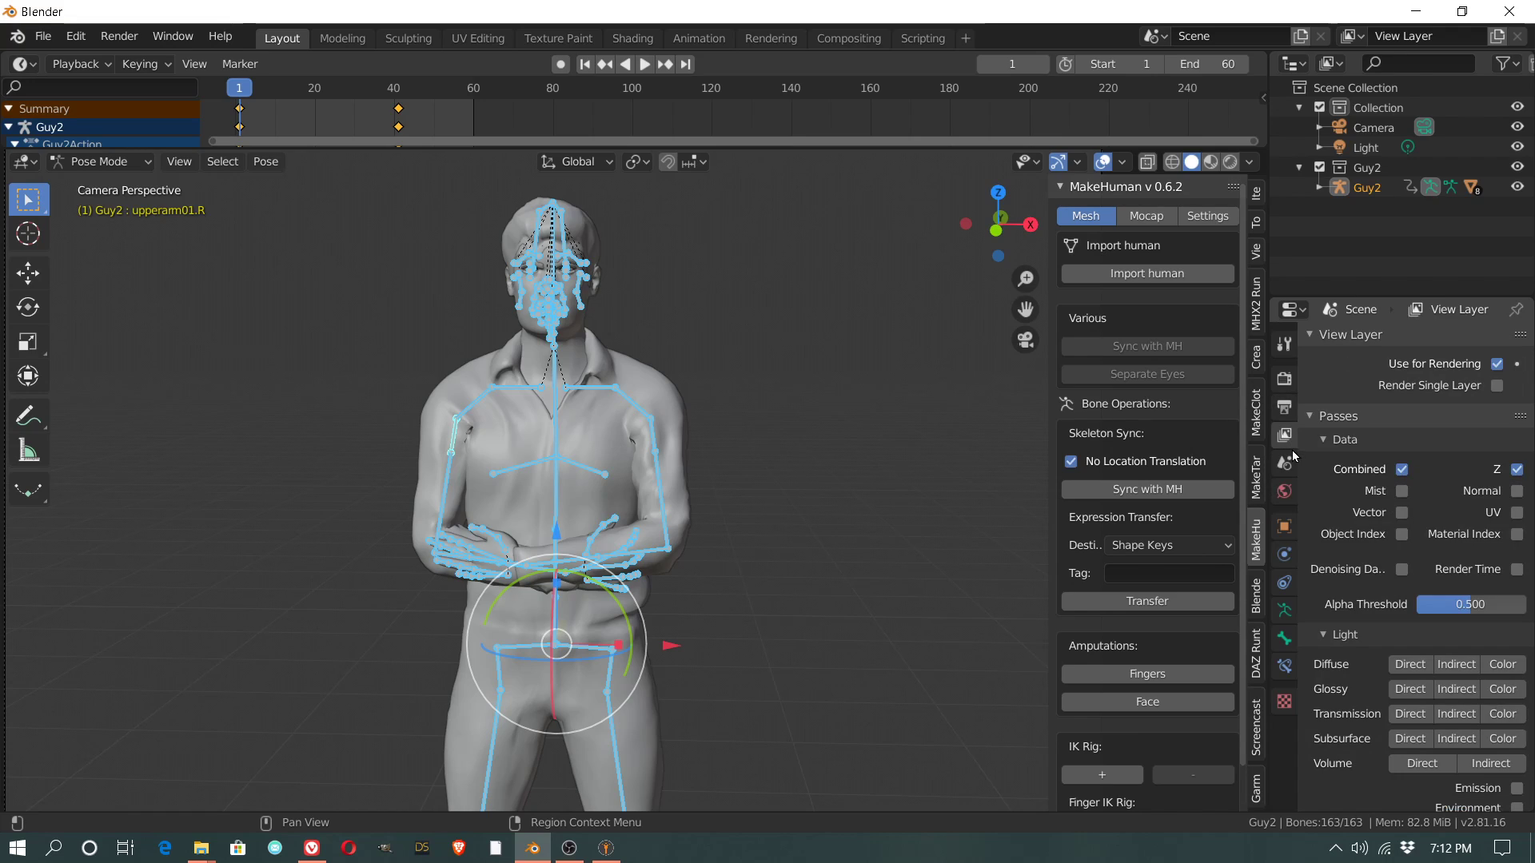
click(1286, 467)
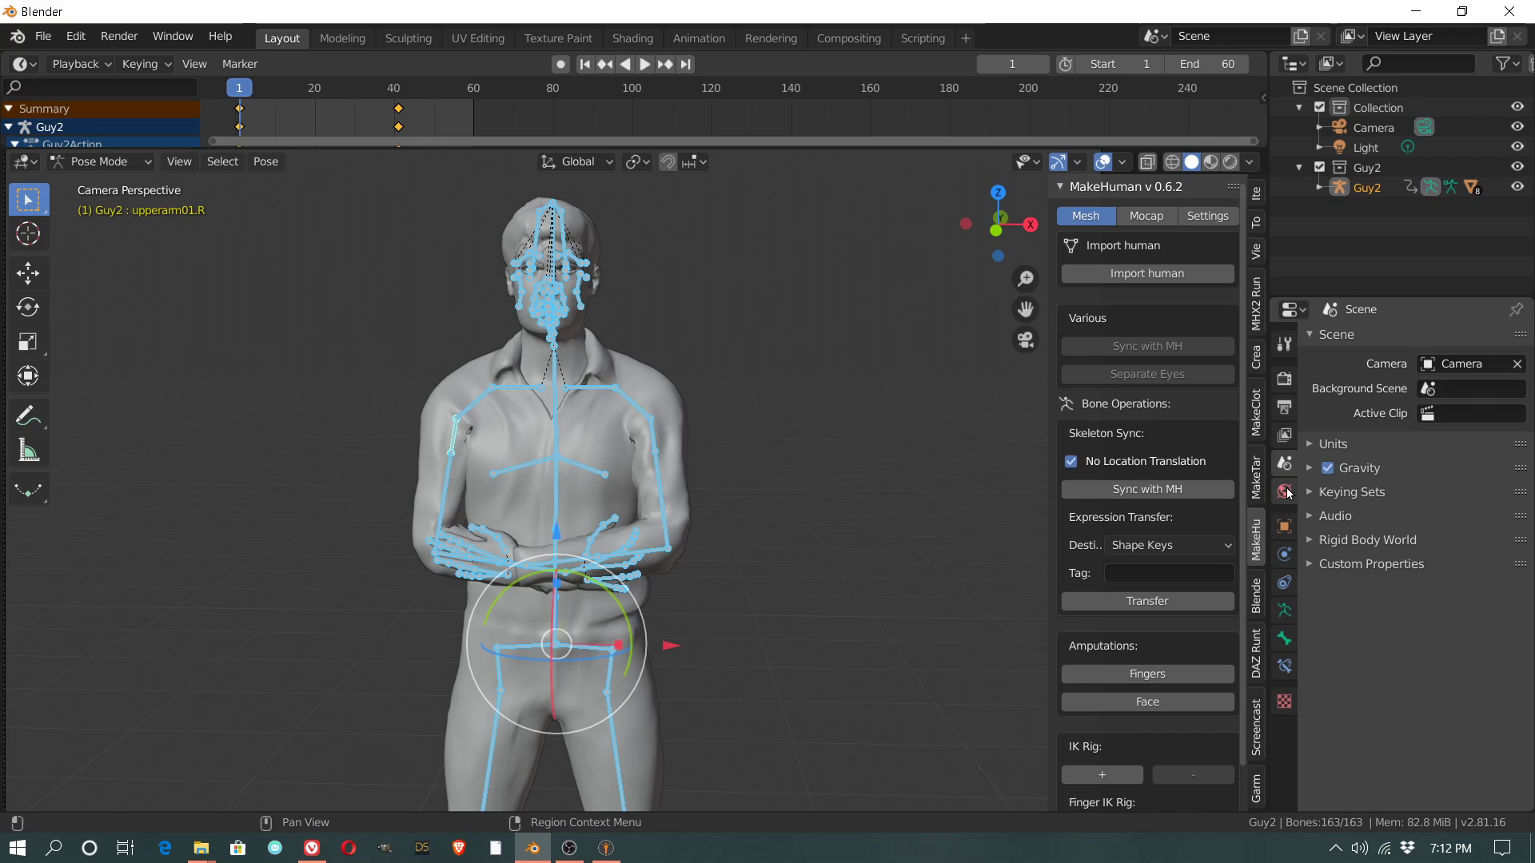
click(1285, 382)
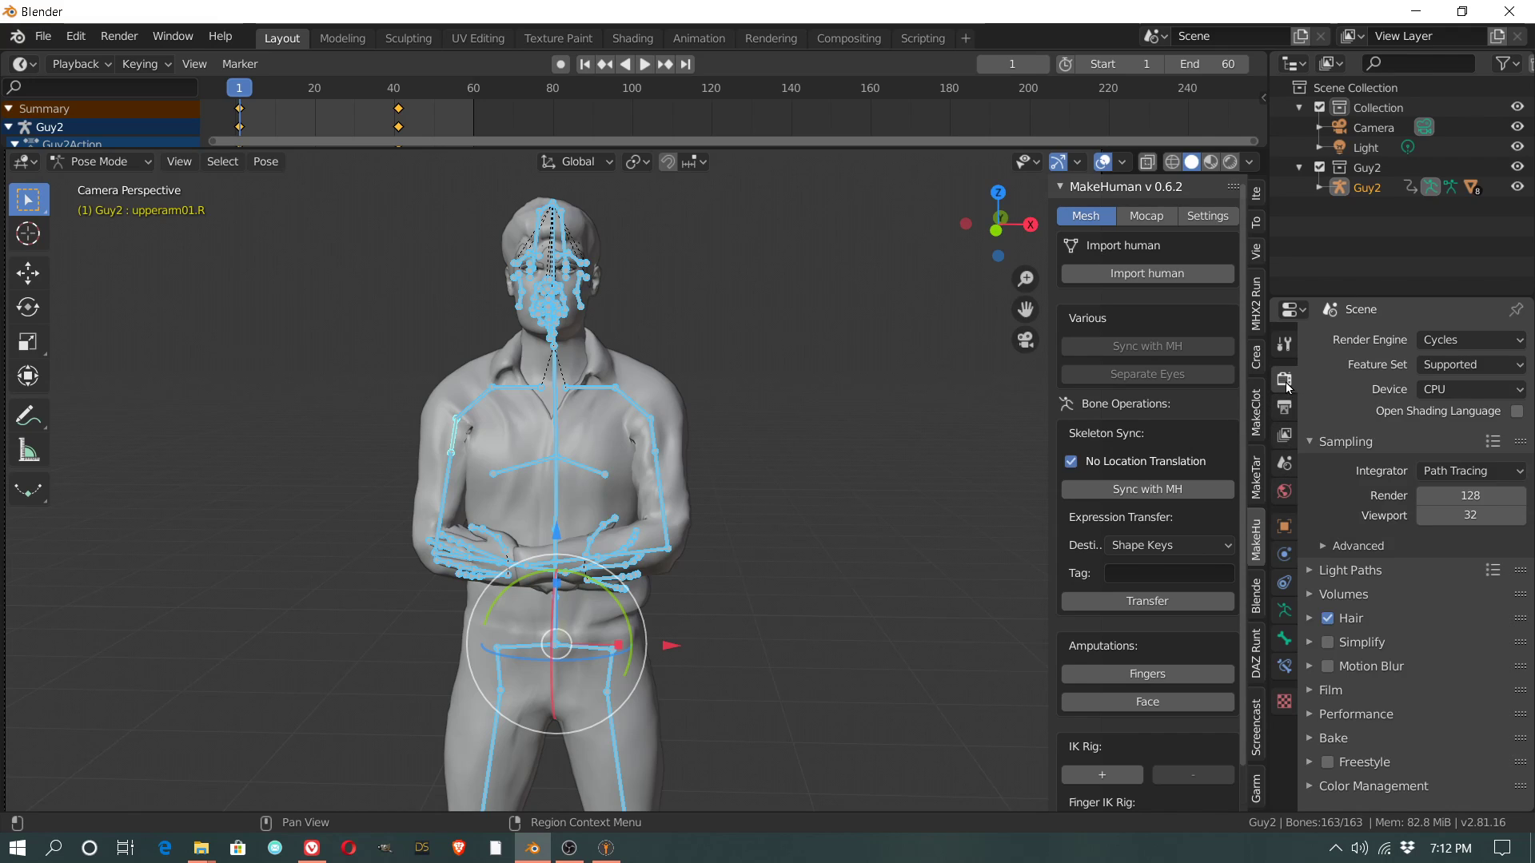
click(1288, 414)
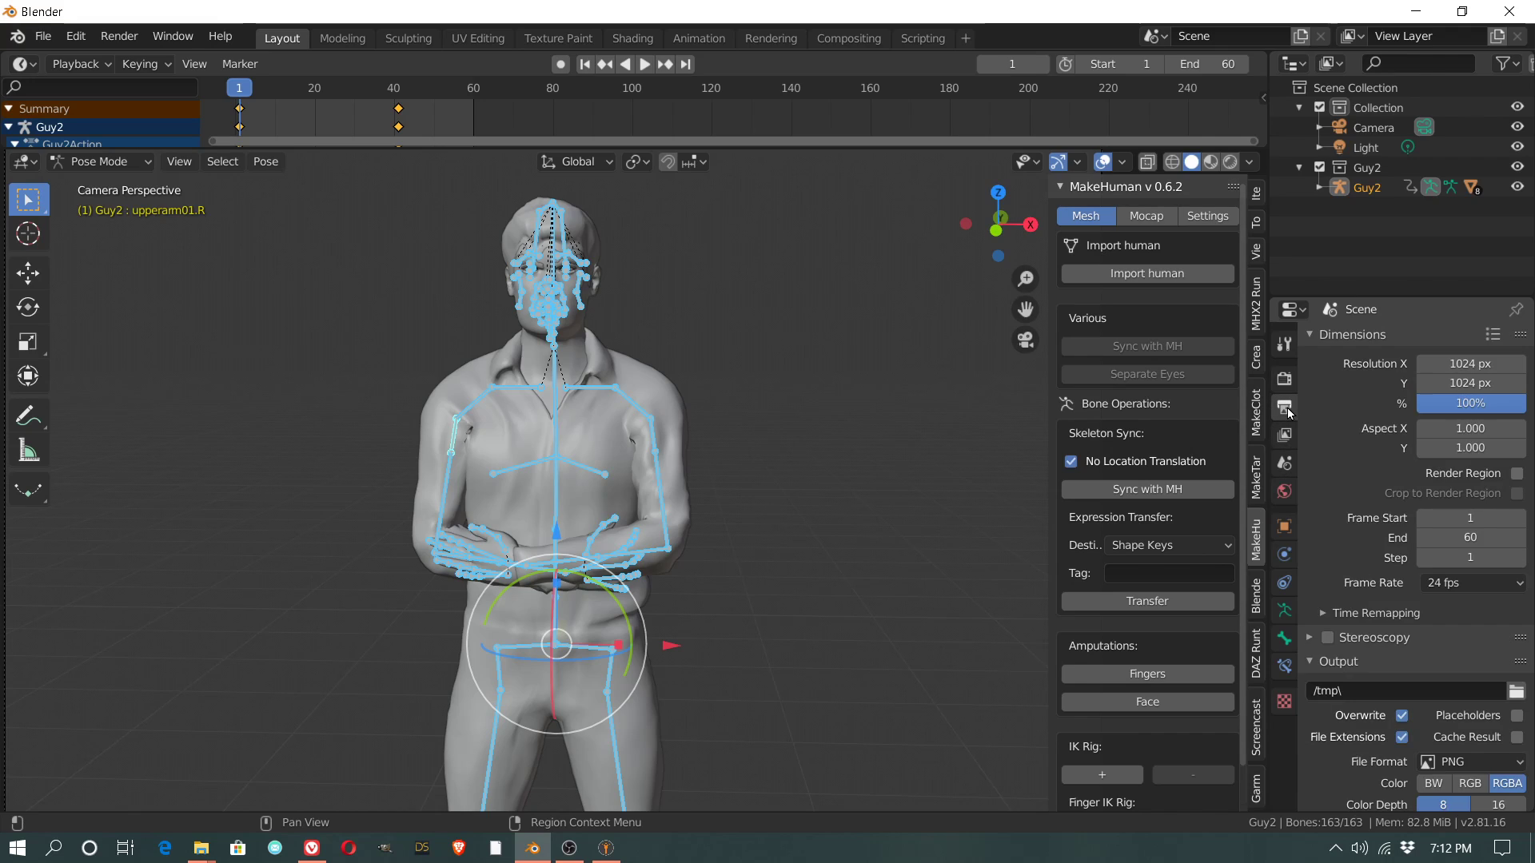
scroll(1364, 445, down, 3)
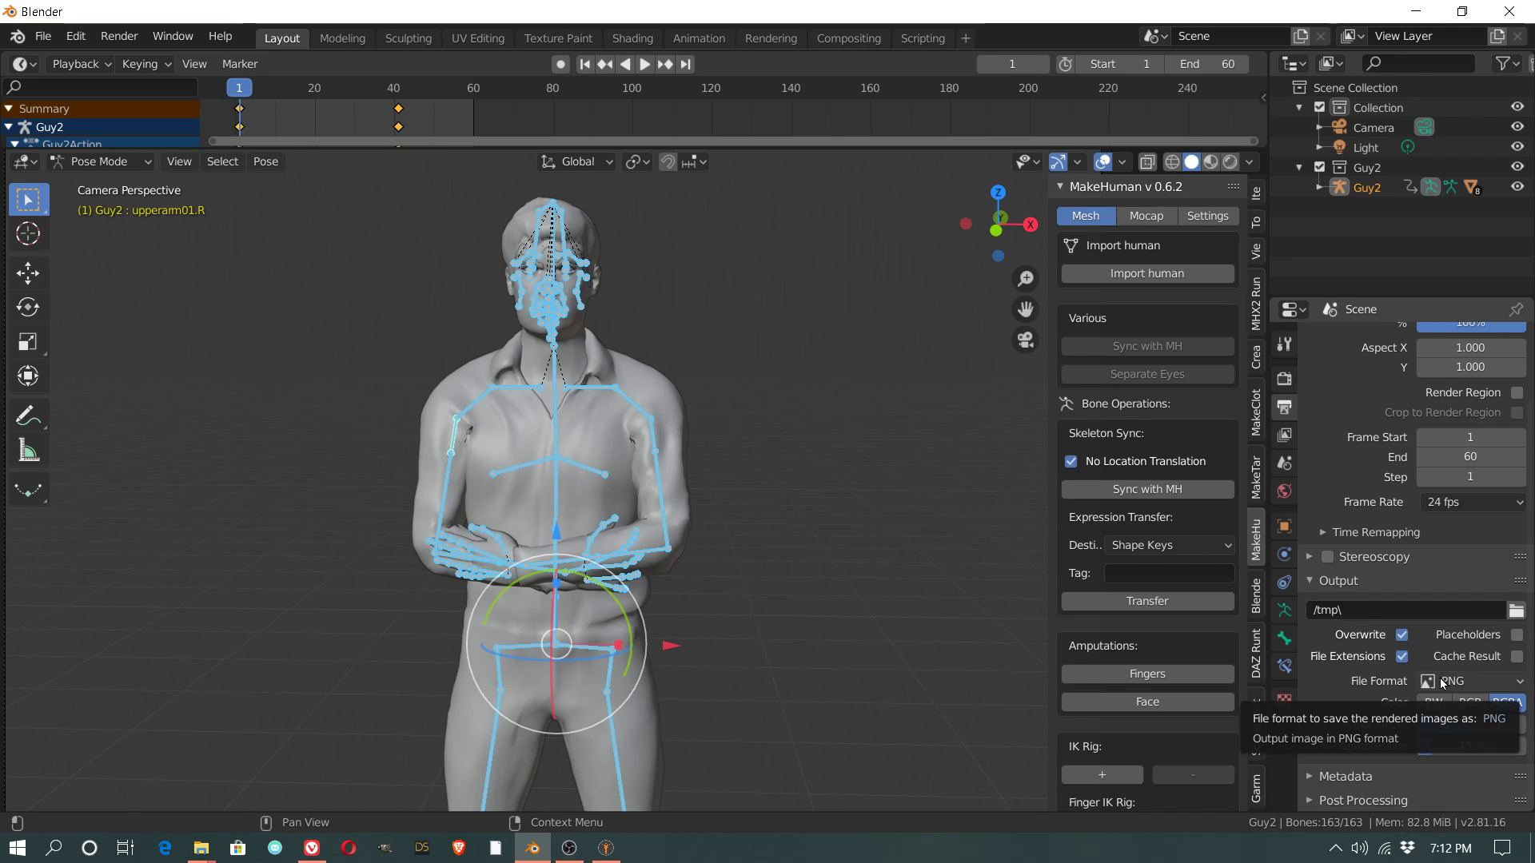
click(1522, 683)
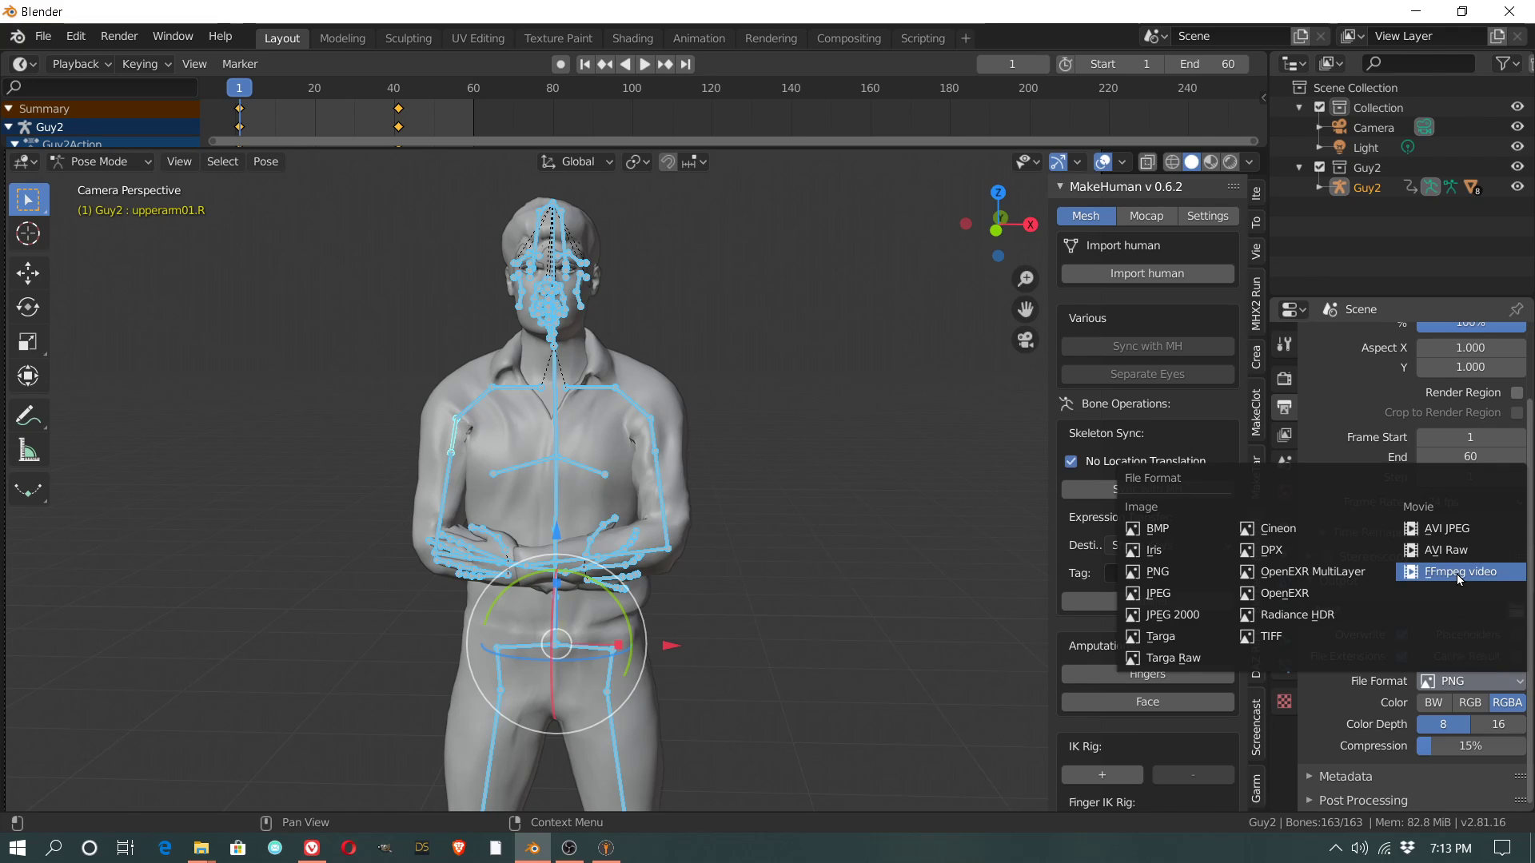
click(1458, 573)
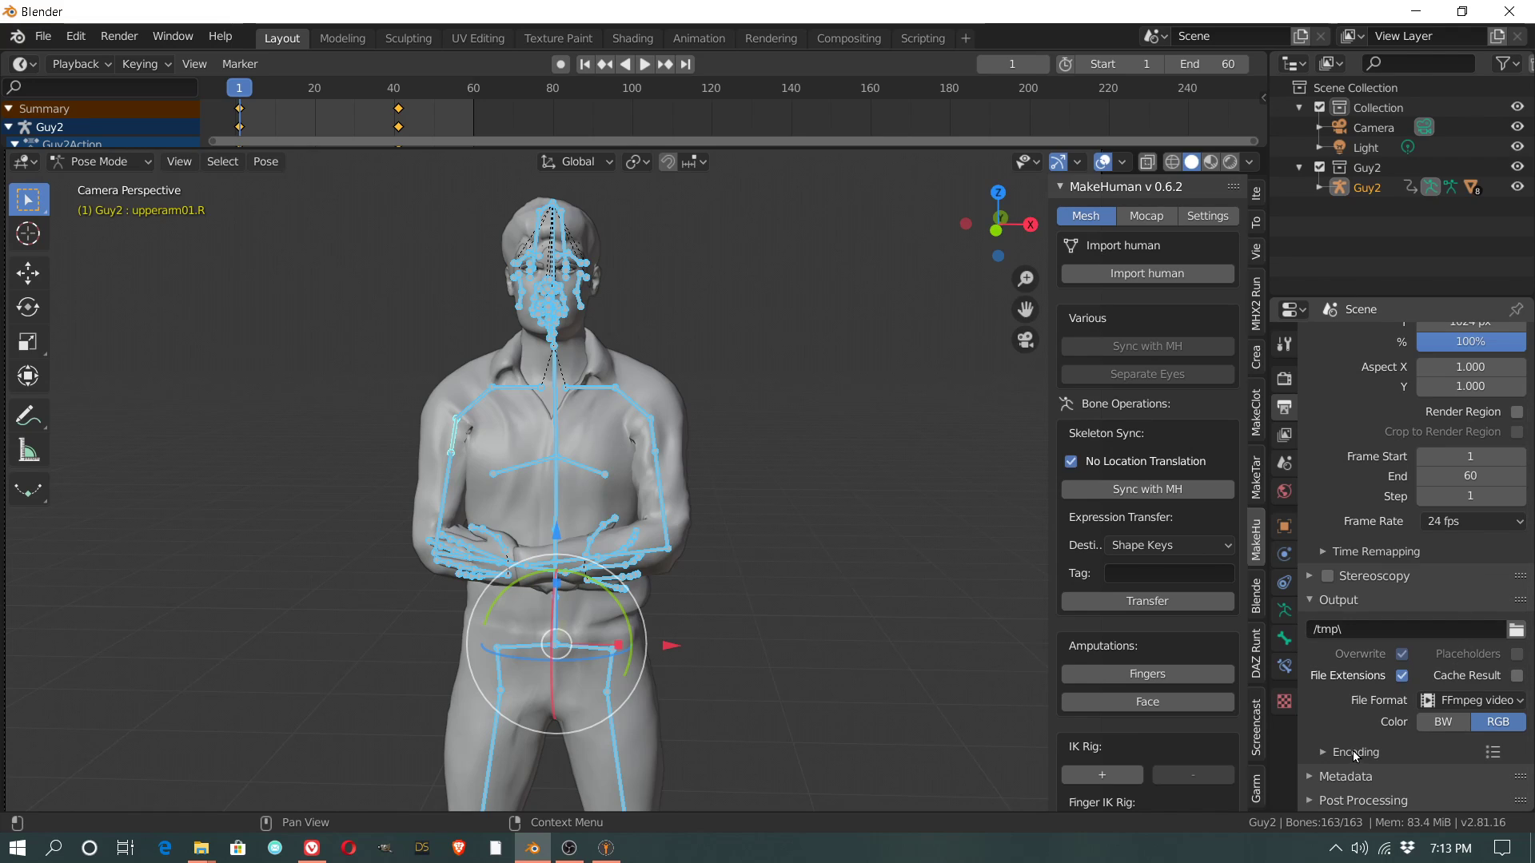
Step: Set the video encoding container to MPEG-4 and review the remaining video and audio encoding settings
click(1323, 753)
scroll(1396, 632, down, 5)
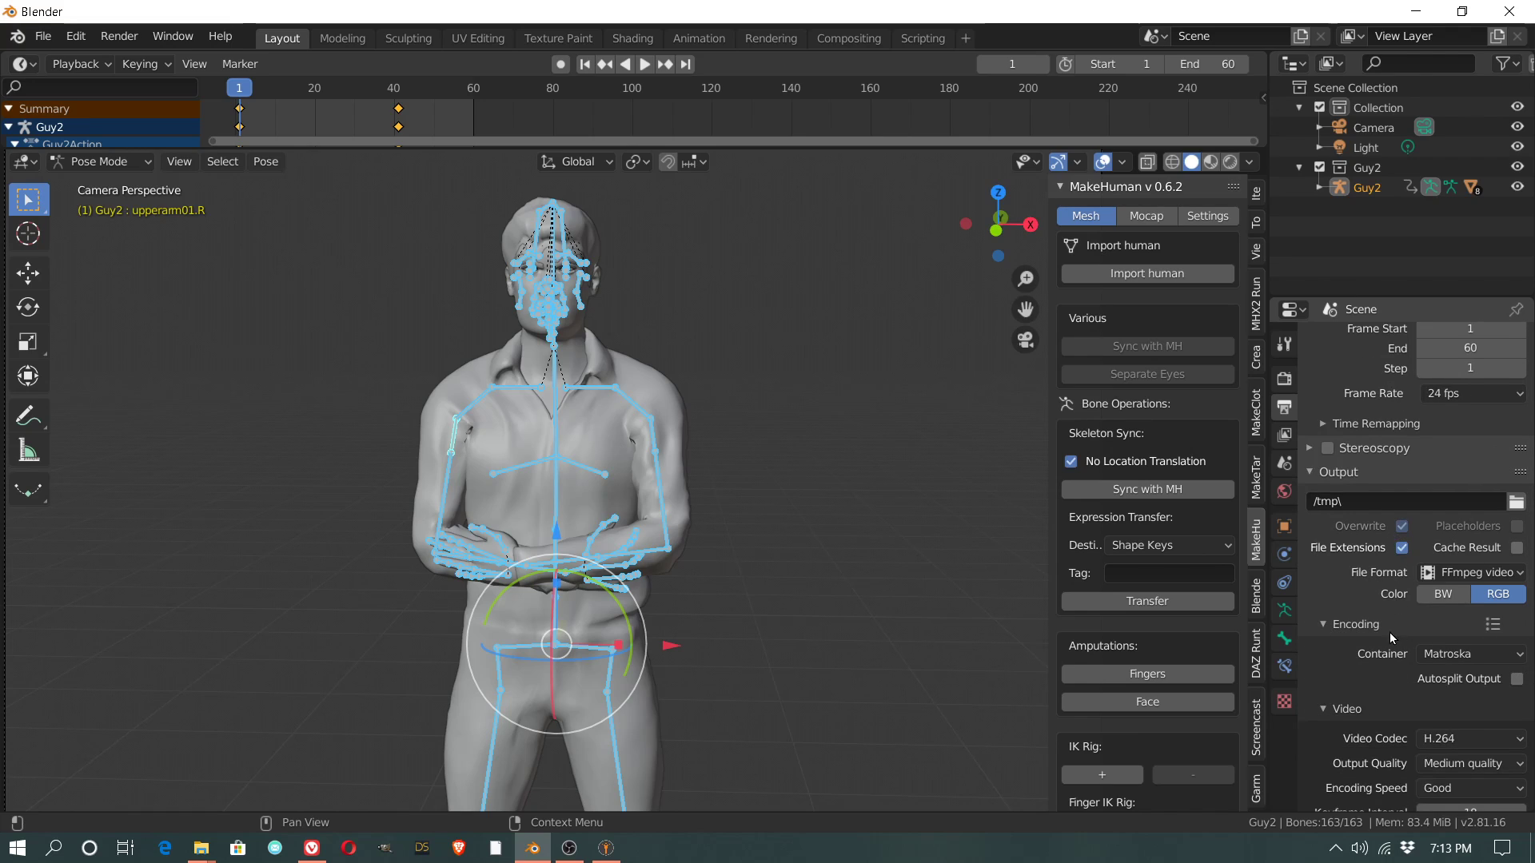
click(1466, 622)
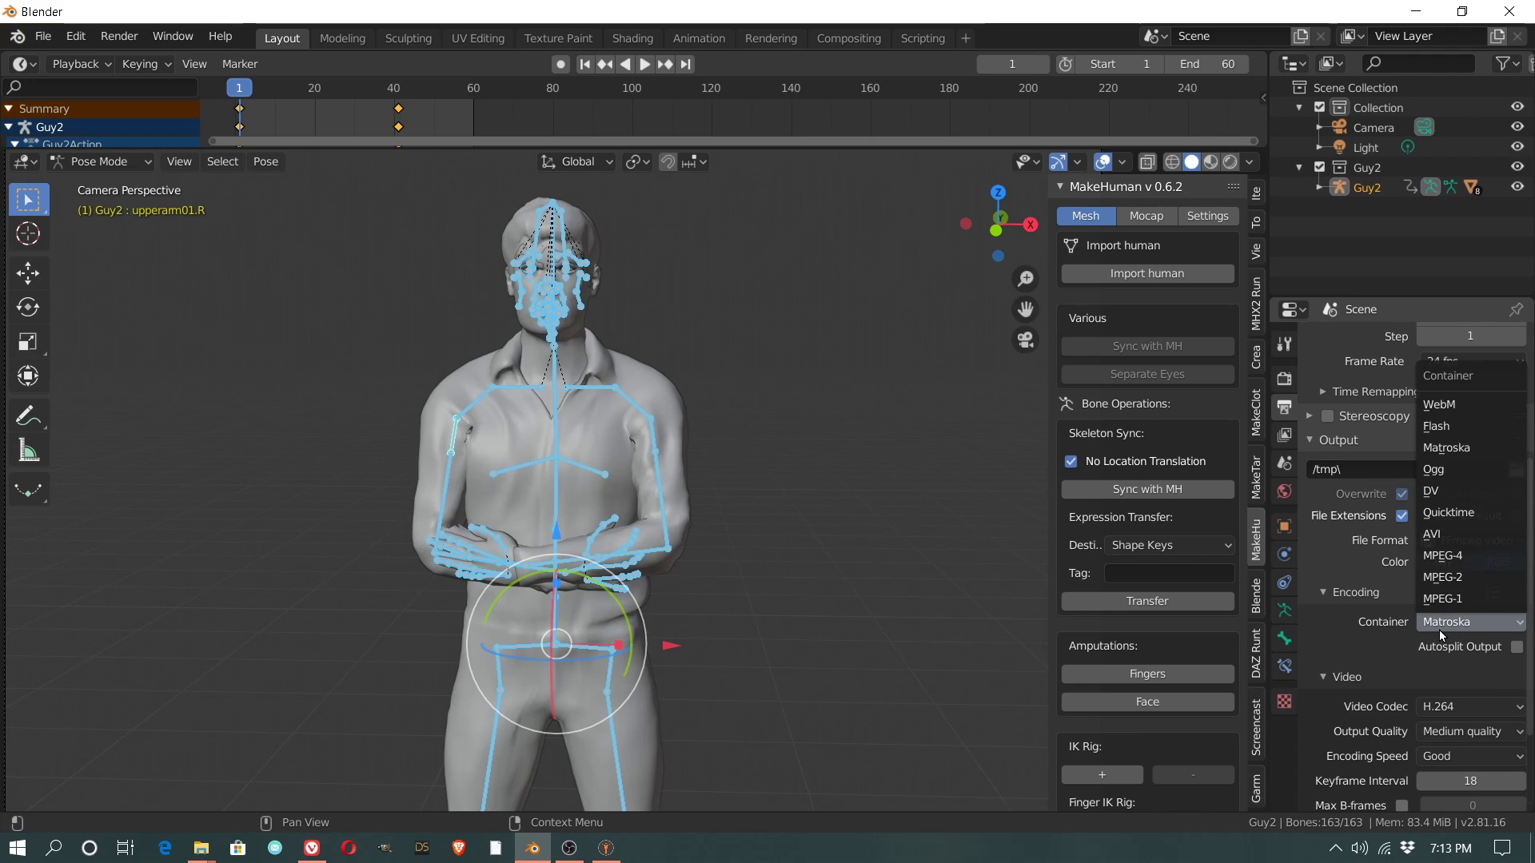
click(1457, 558)
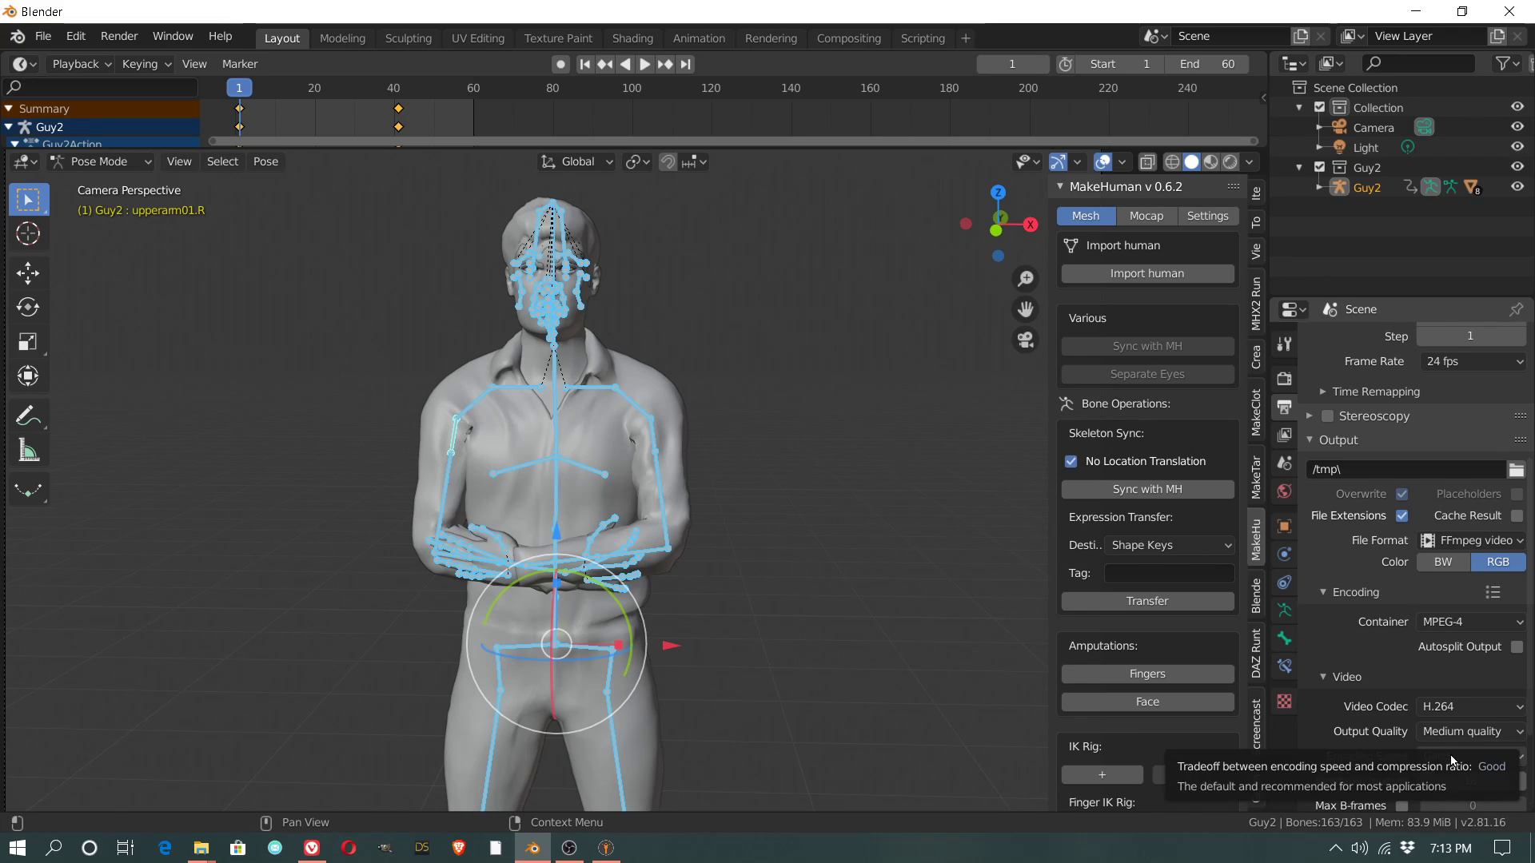
scroll(1450, 755, down, 1)
scroll(1452, 726, down, 2)
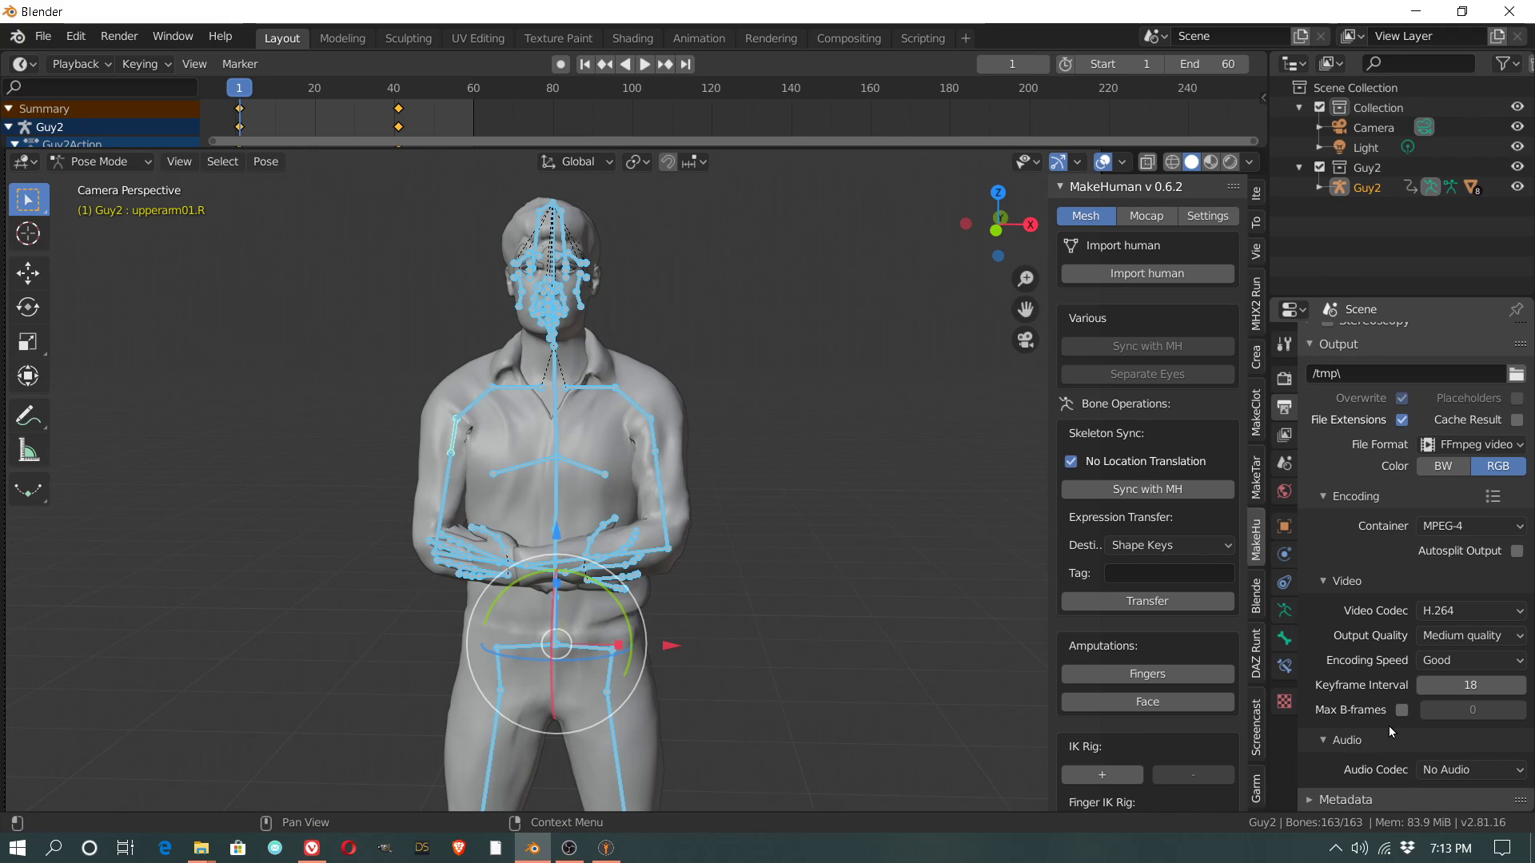
scroll(1388, 726, down, 1)
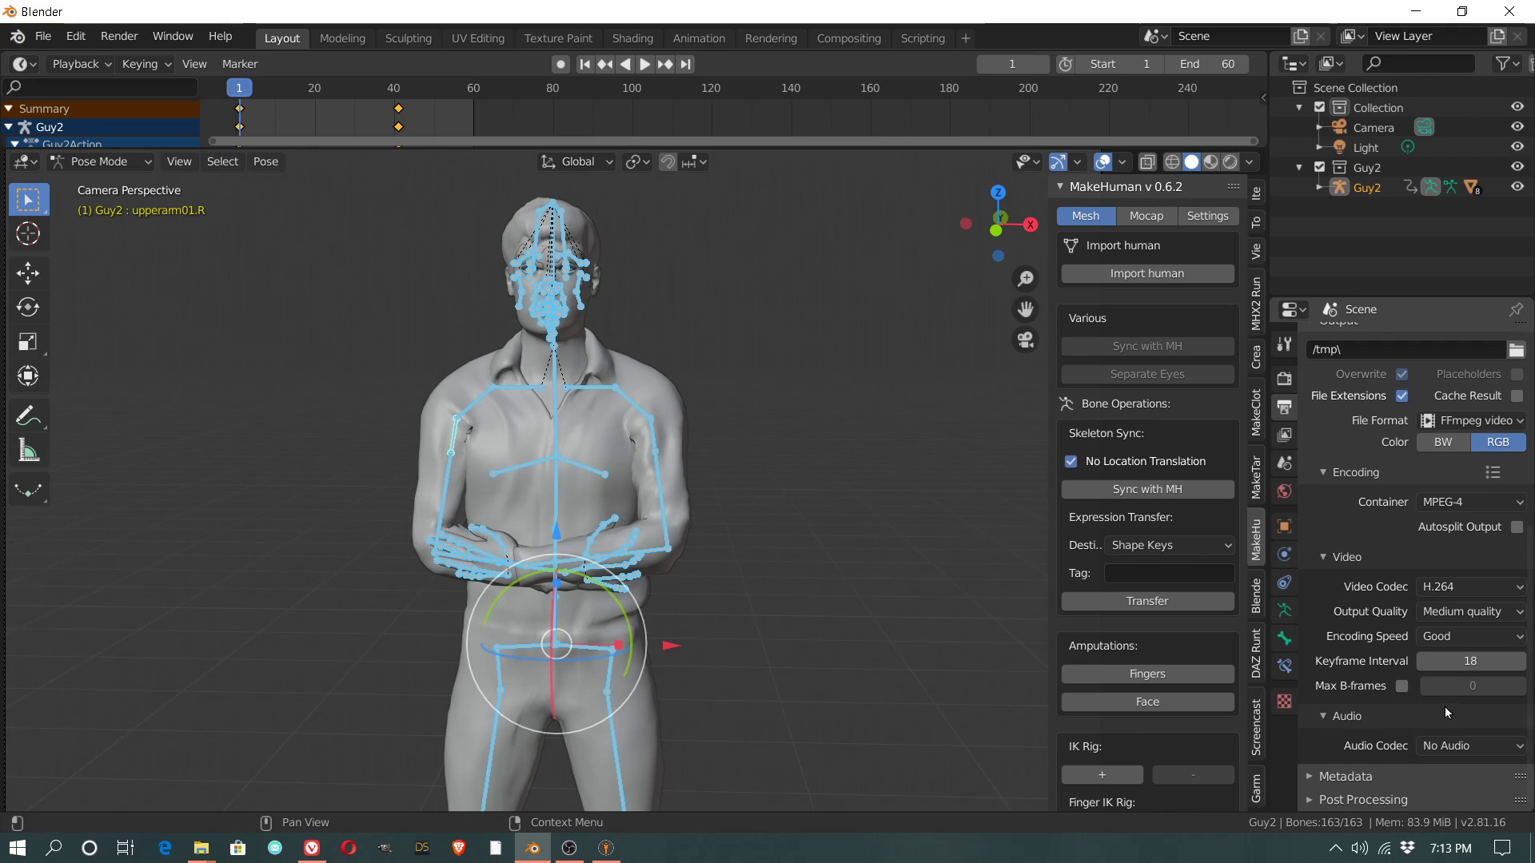
scroll(1443, 601, up, 5)
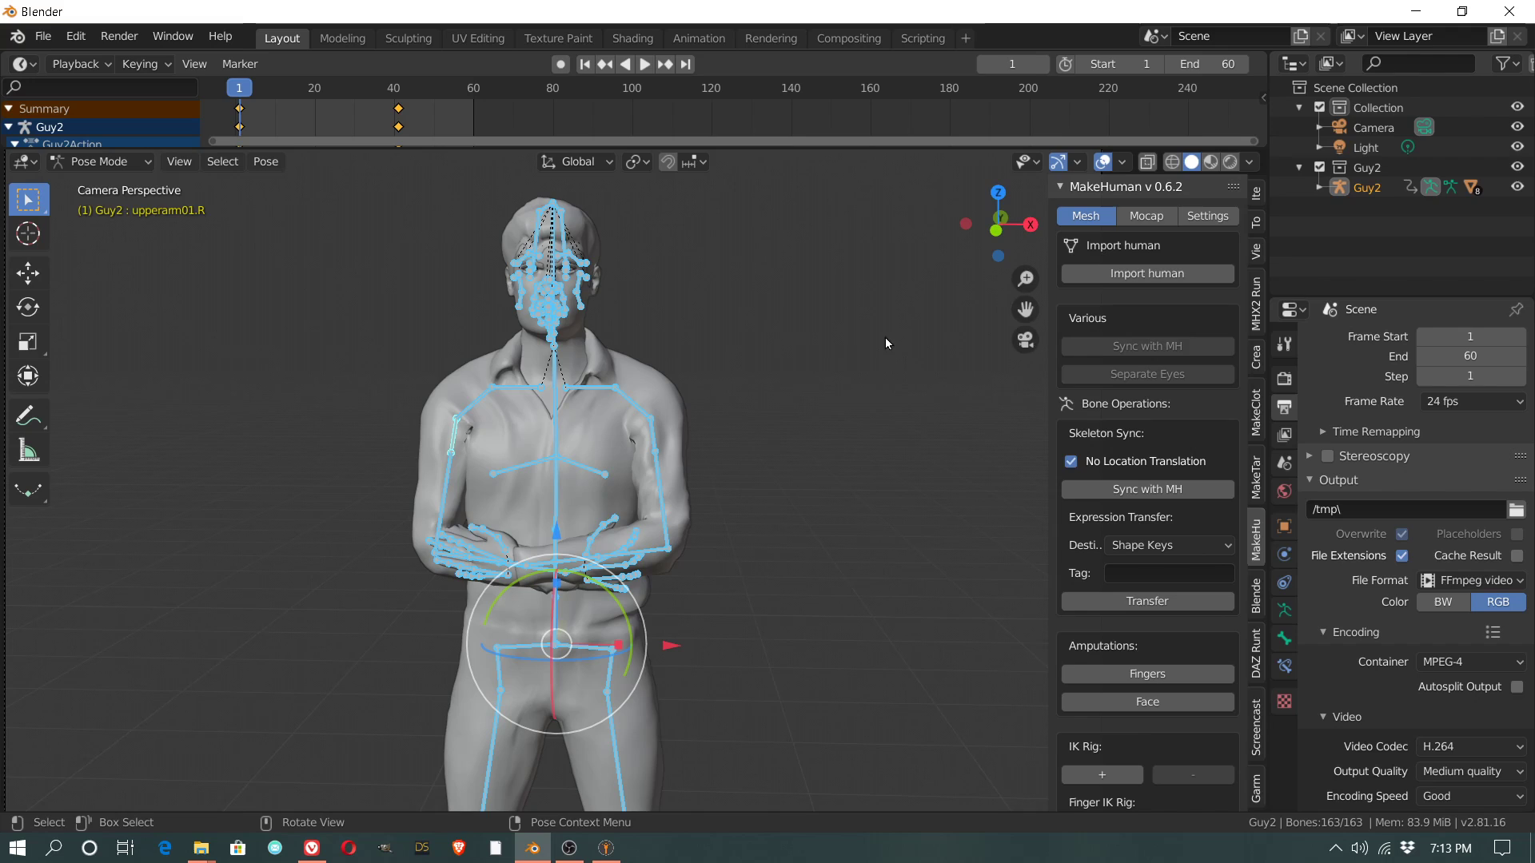
click(1285, 379)
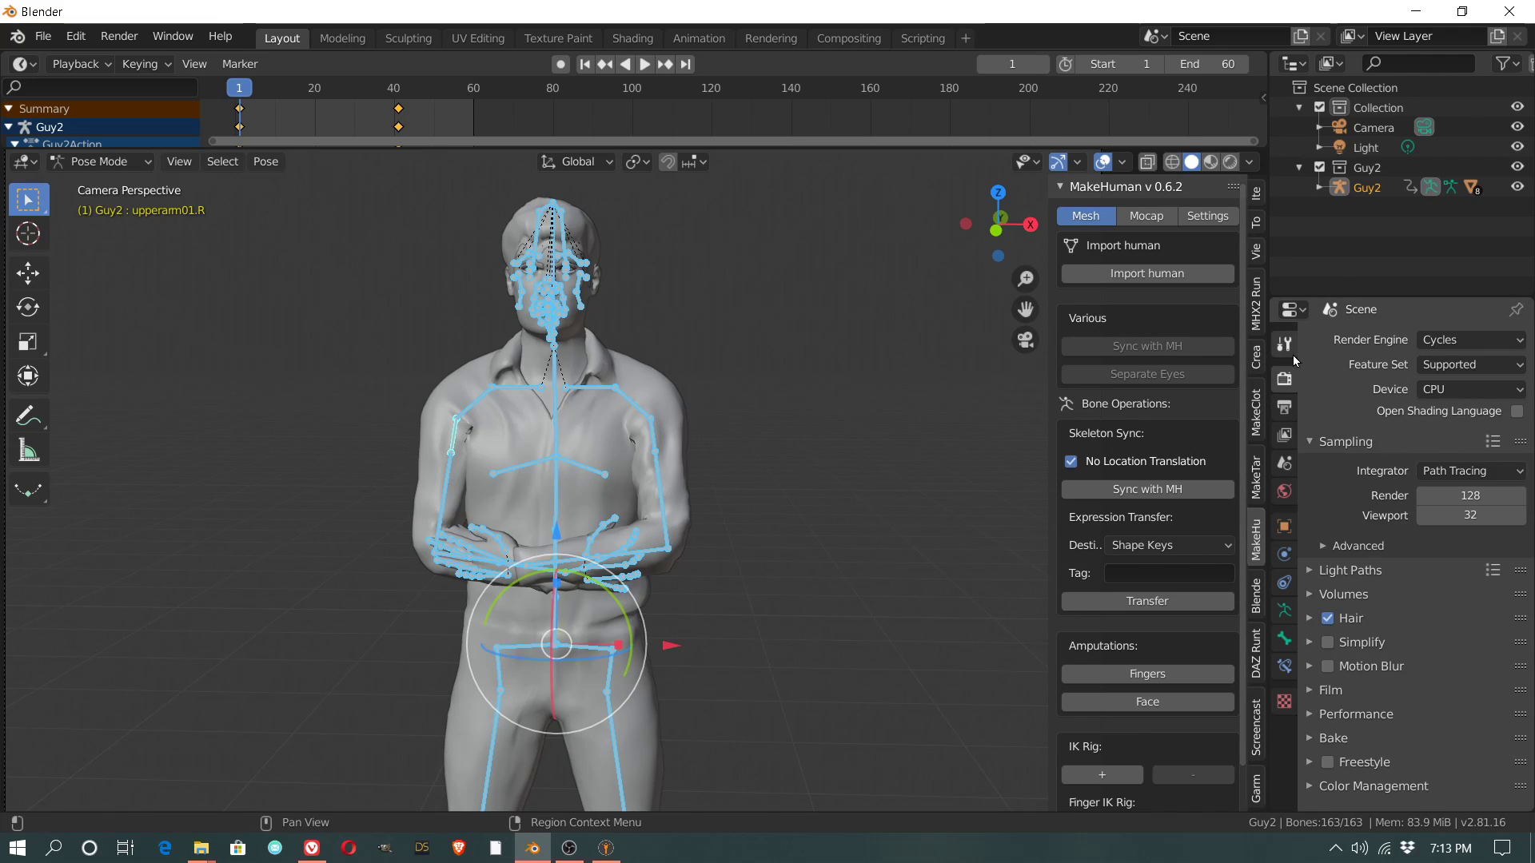
click(1286, 345)
click(1285, 379)
click(1285, 407)
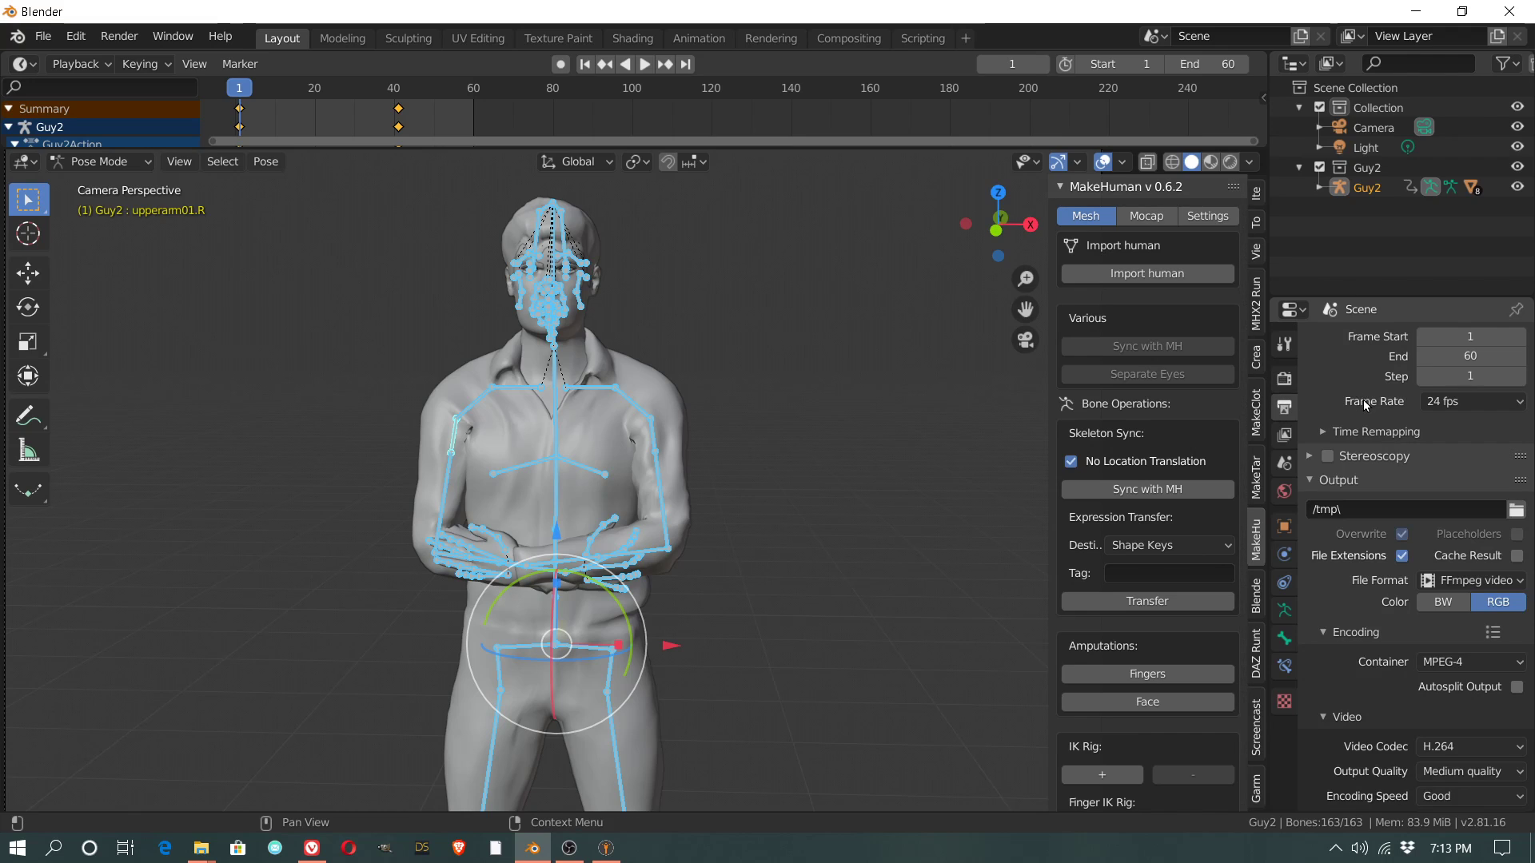
click(1286, 436)
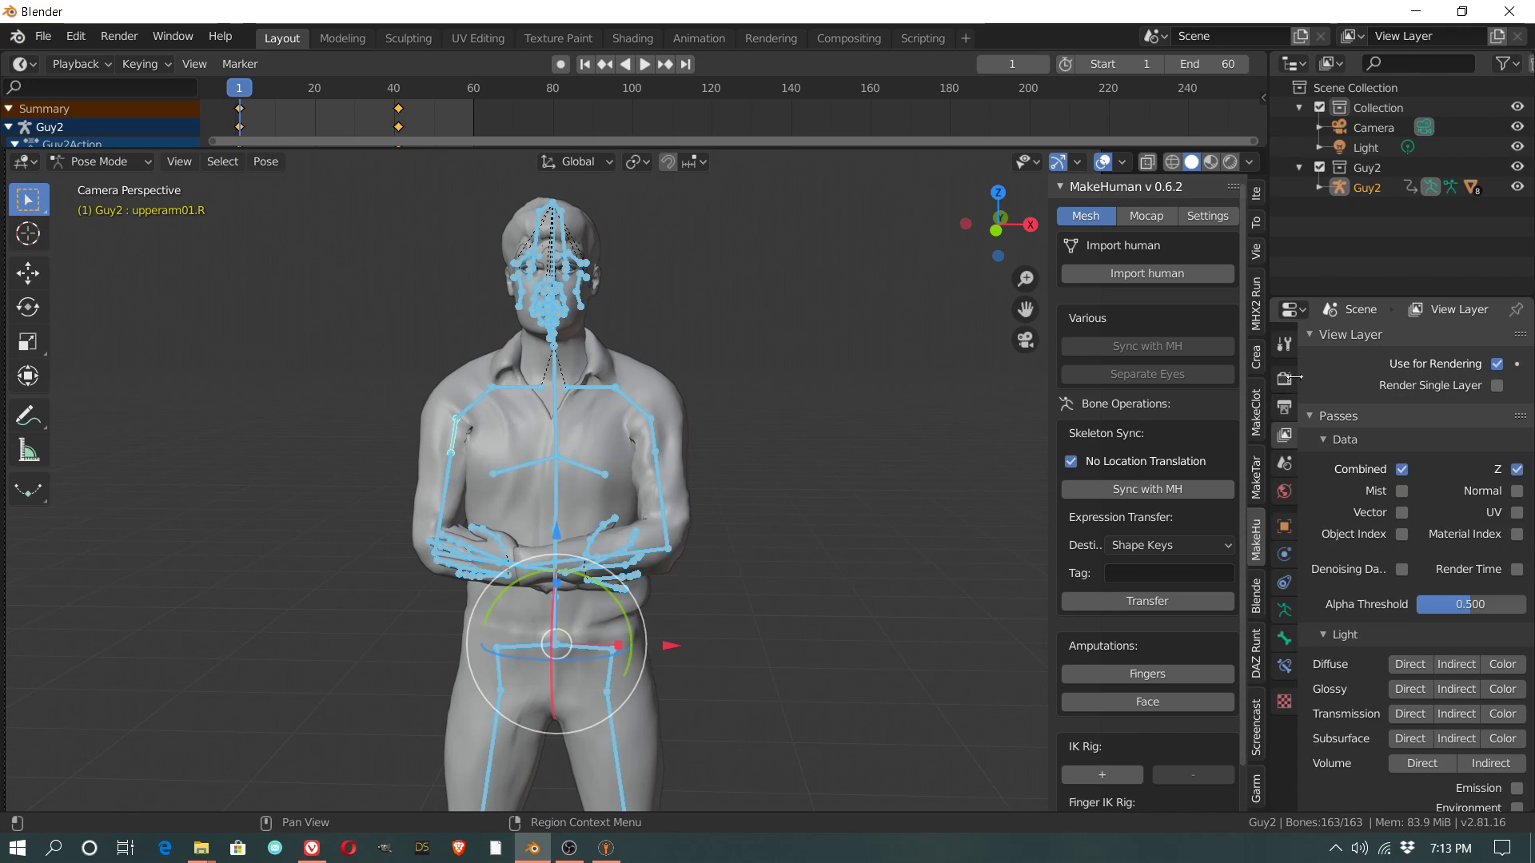
click(1285, 344)
click(1285, 379)
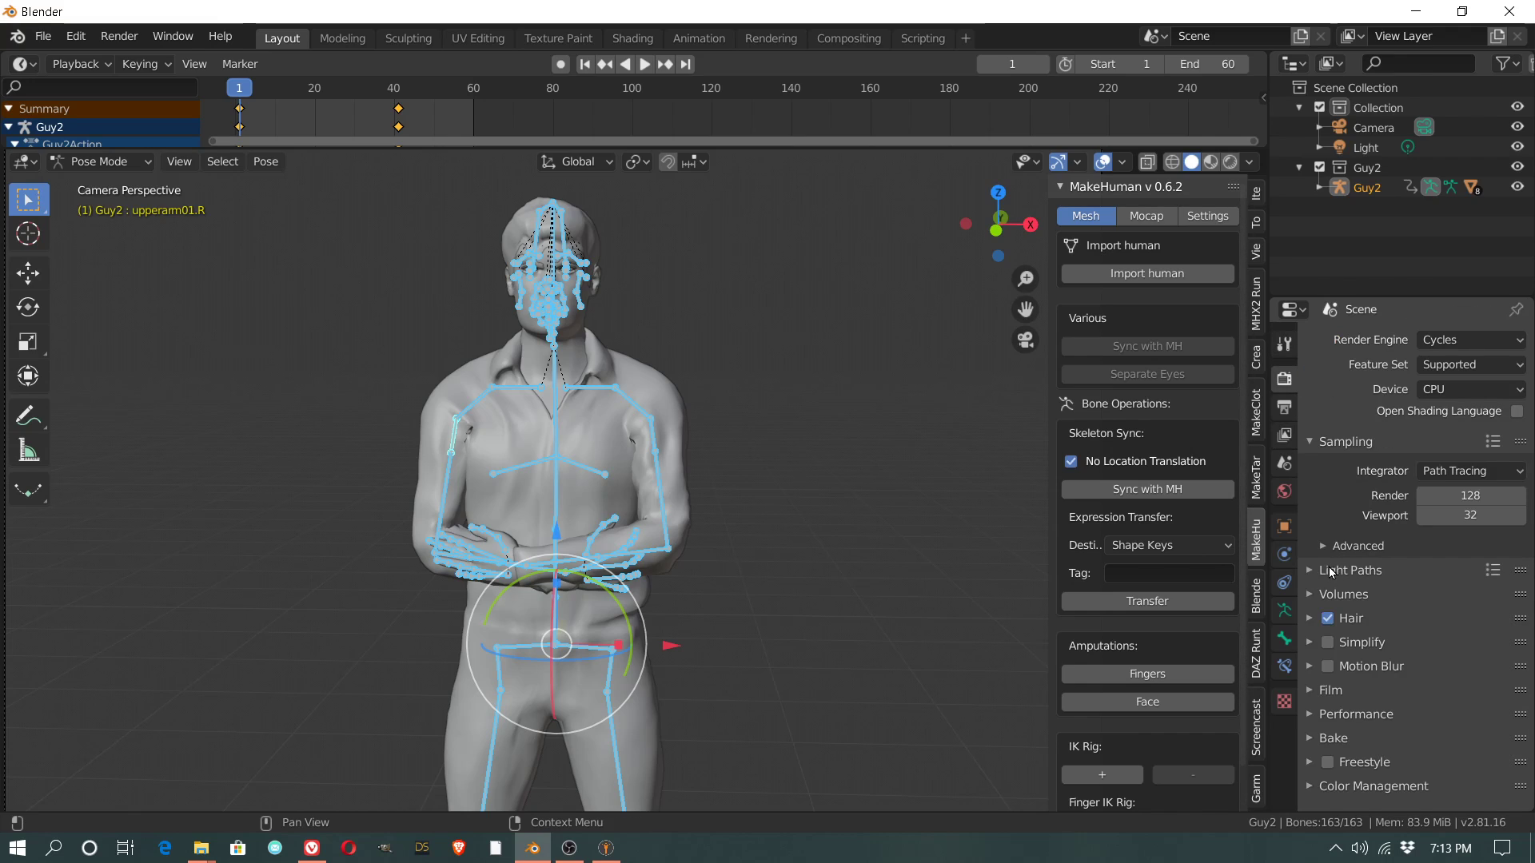
Step: Set the render resolution percentage to 50% in the output dimensions
click(1285, 409)
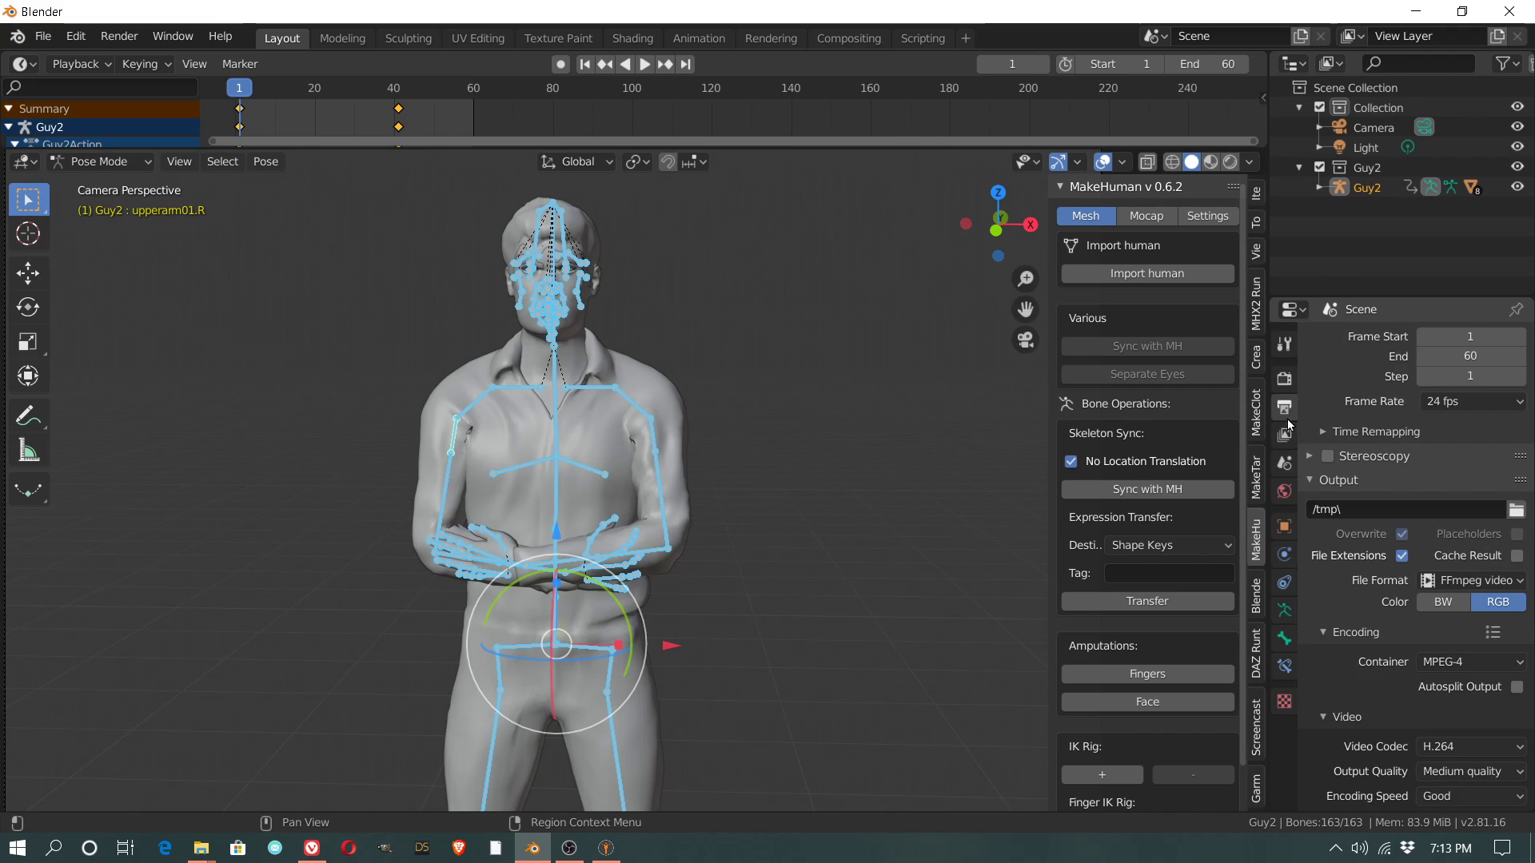
scroll(1407, 399, up, 5)
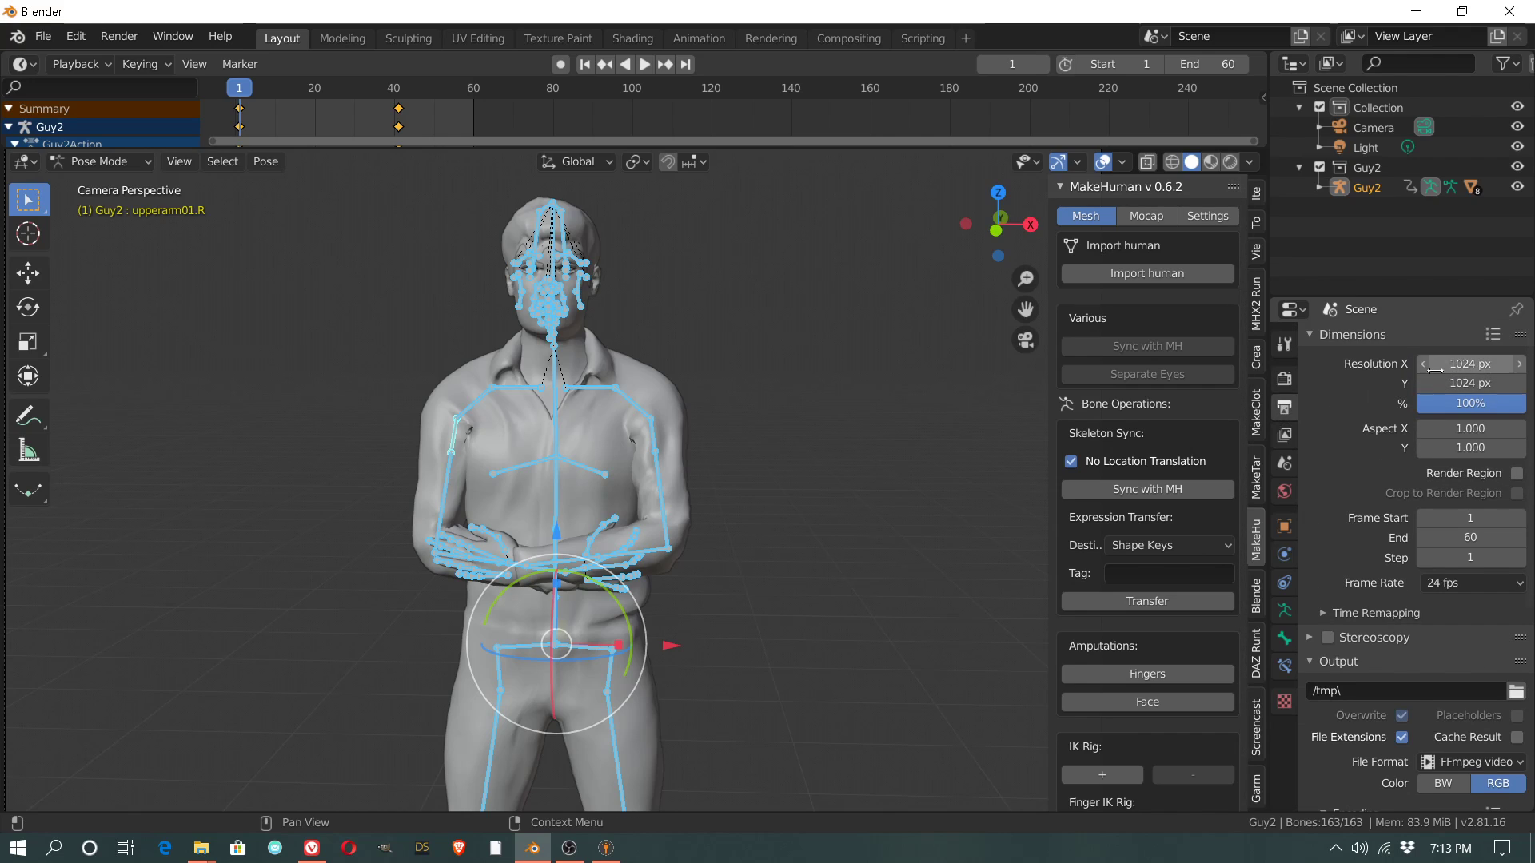
click(1469, 405)
text(50)
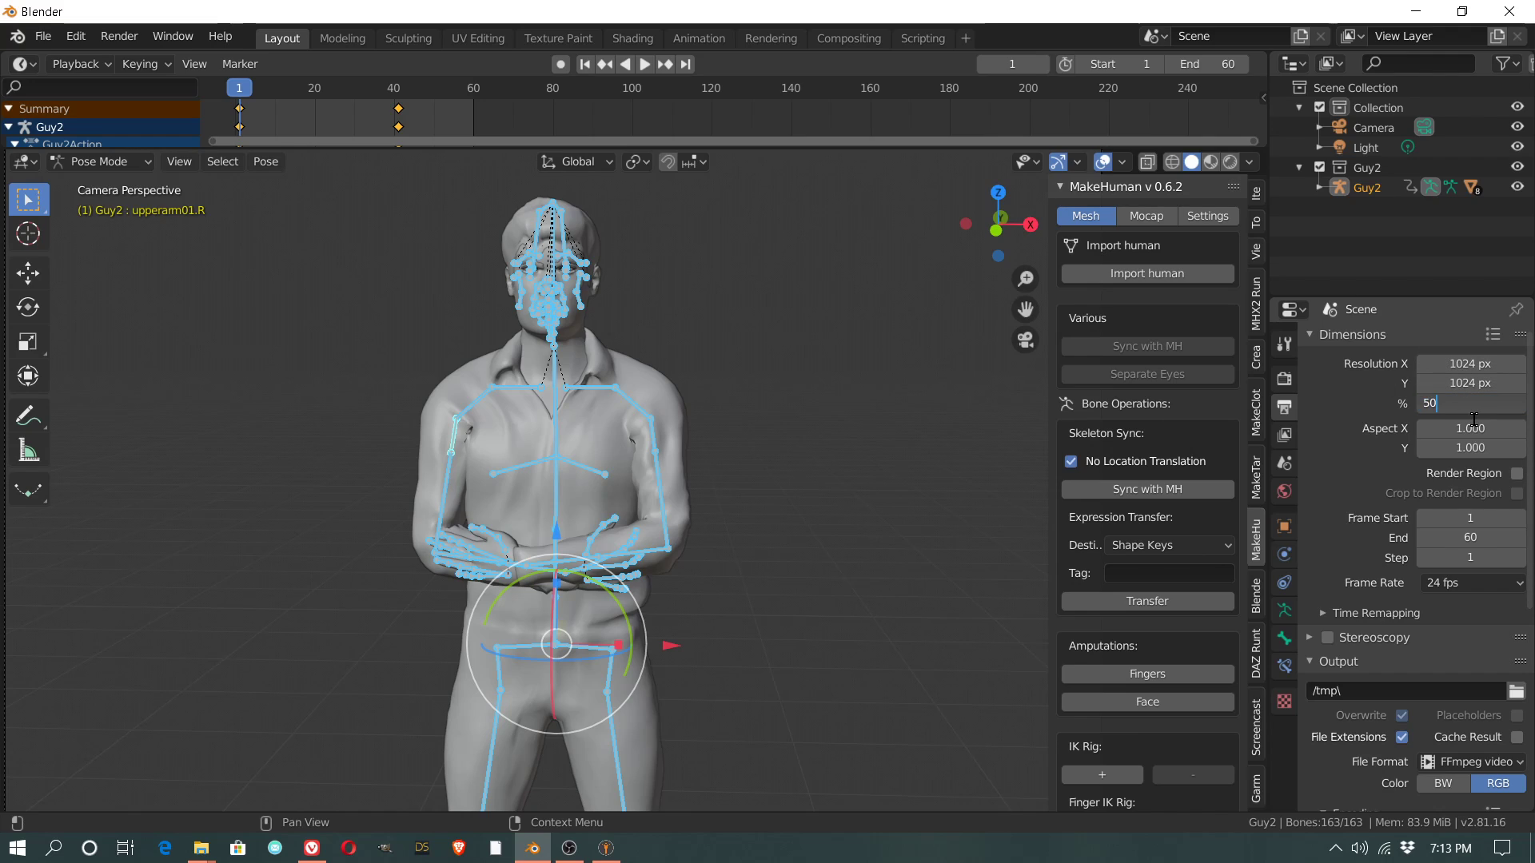
key(Return)
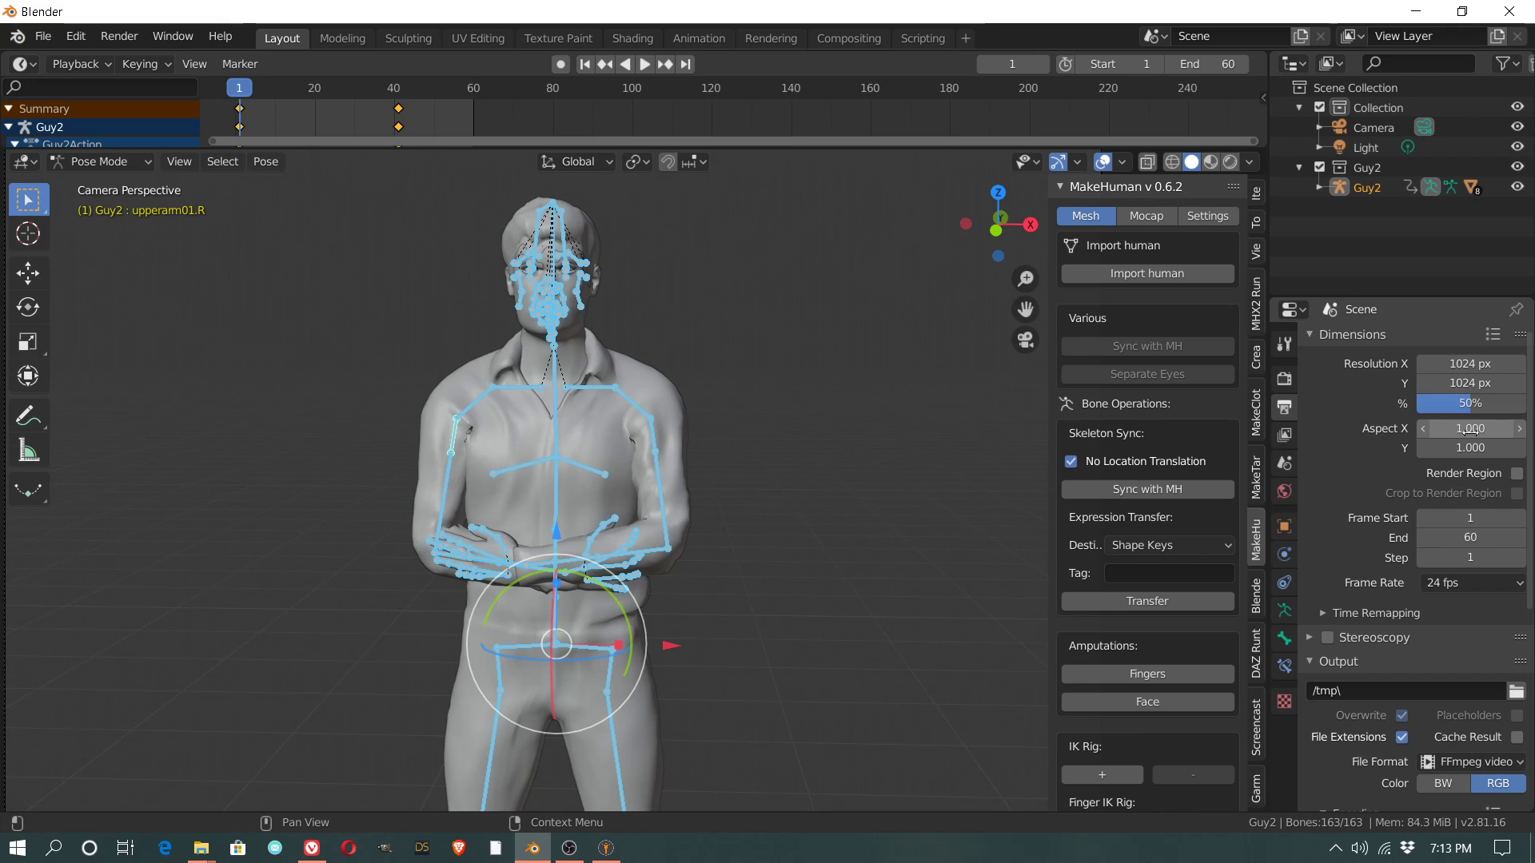
Step: Enable the Transparent film option in the Cycles render settings so the animation renders without a background
scroll(1365, 483, down, 10)
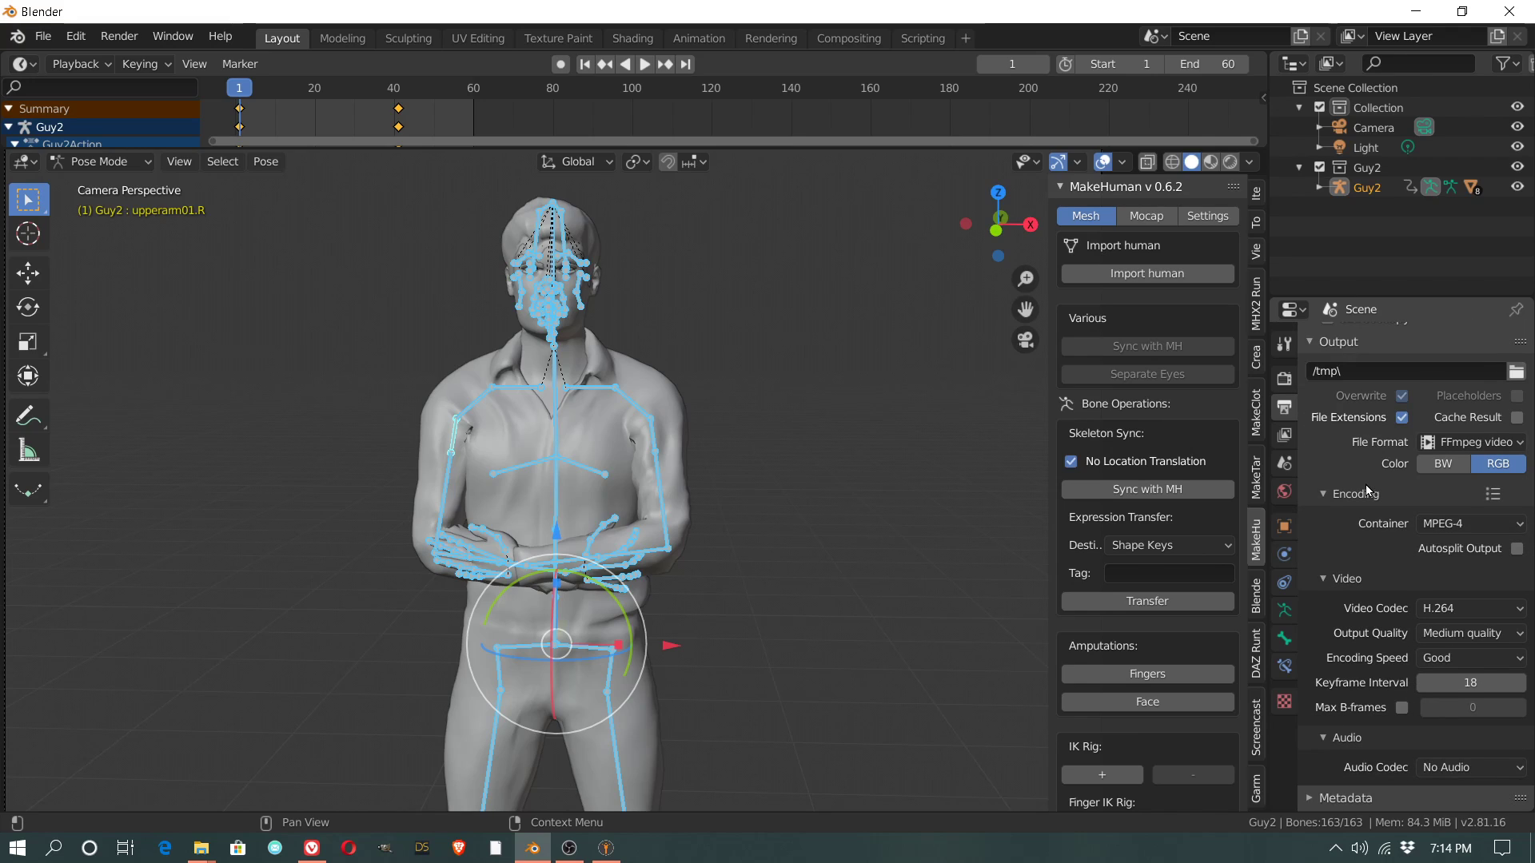
scroll(1365, 483, down, 1)
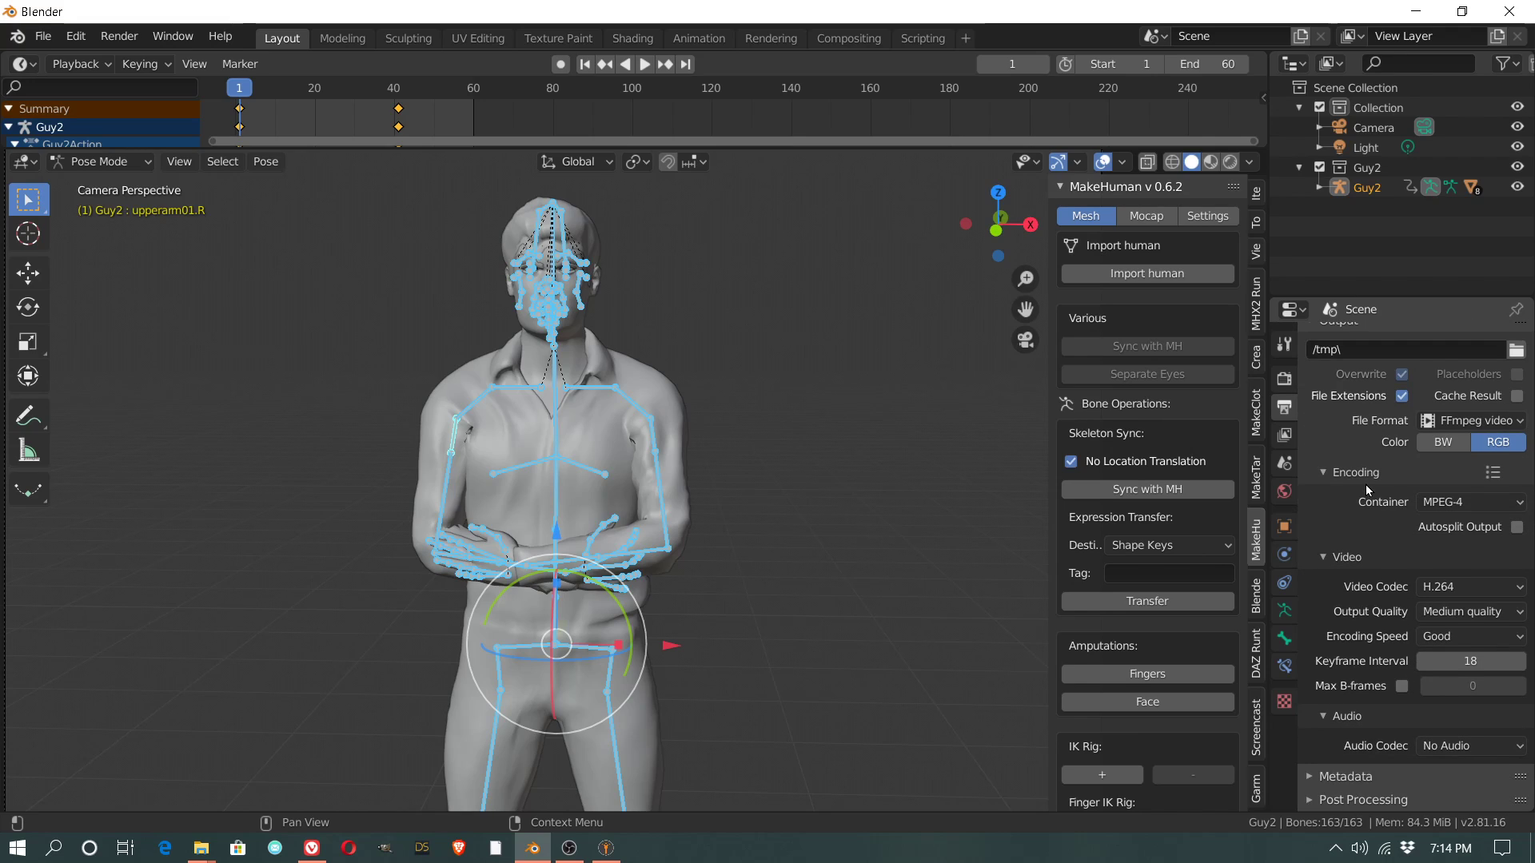
click(1285, 435)
scroll(1388, 504, down, 7)
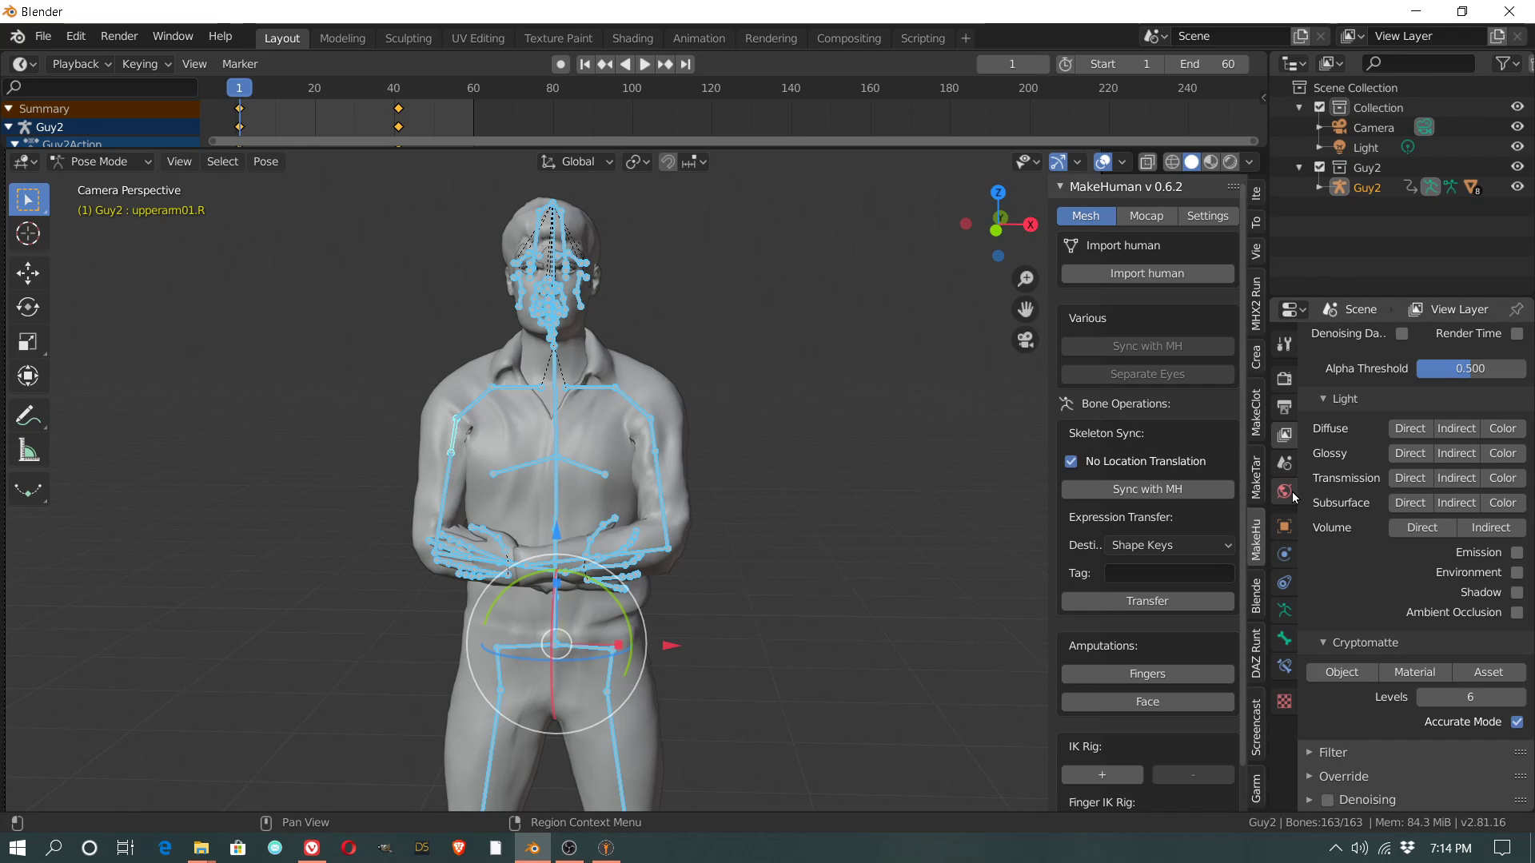
click(1284, 464)
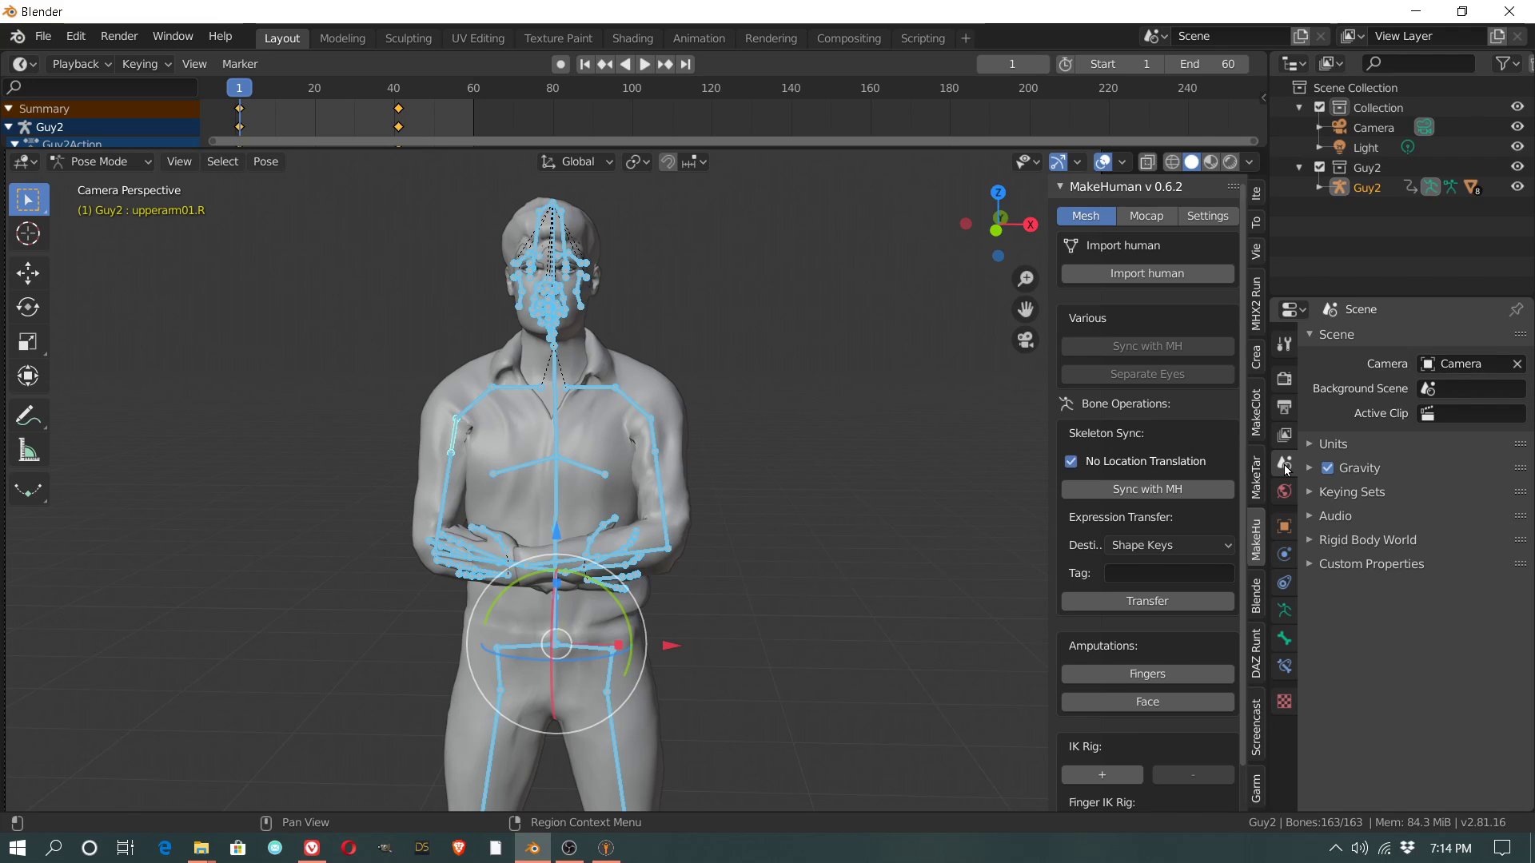
click(1284, 378)
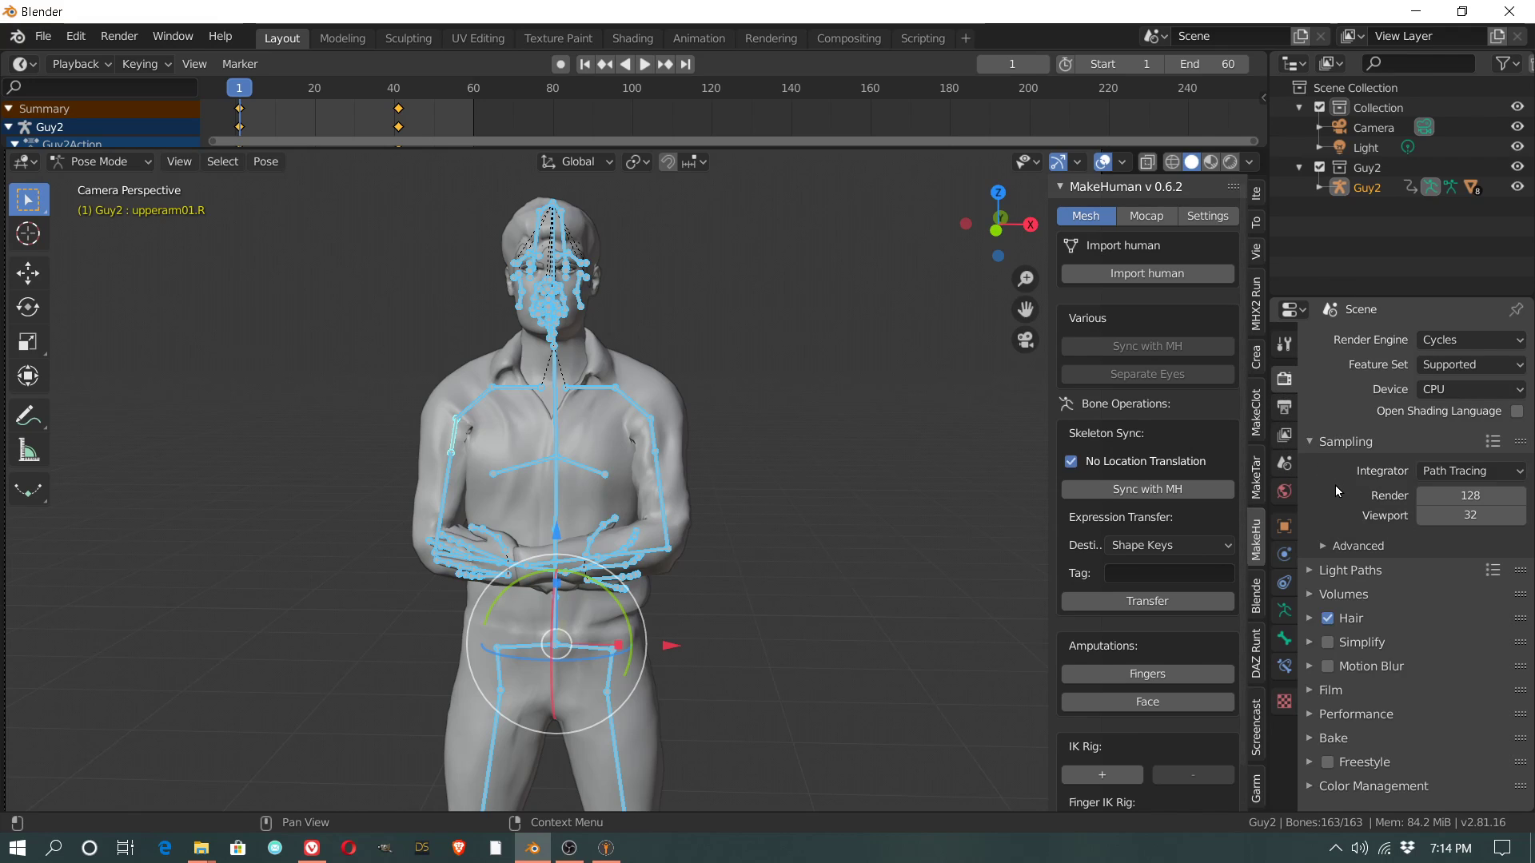
click(1362, 688)
scroll(1375, 664, down, 5)
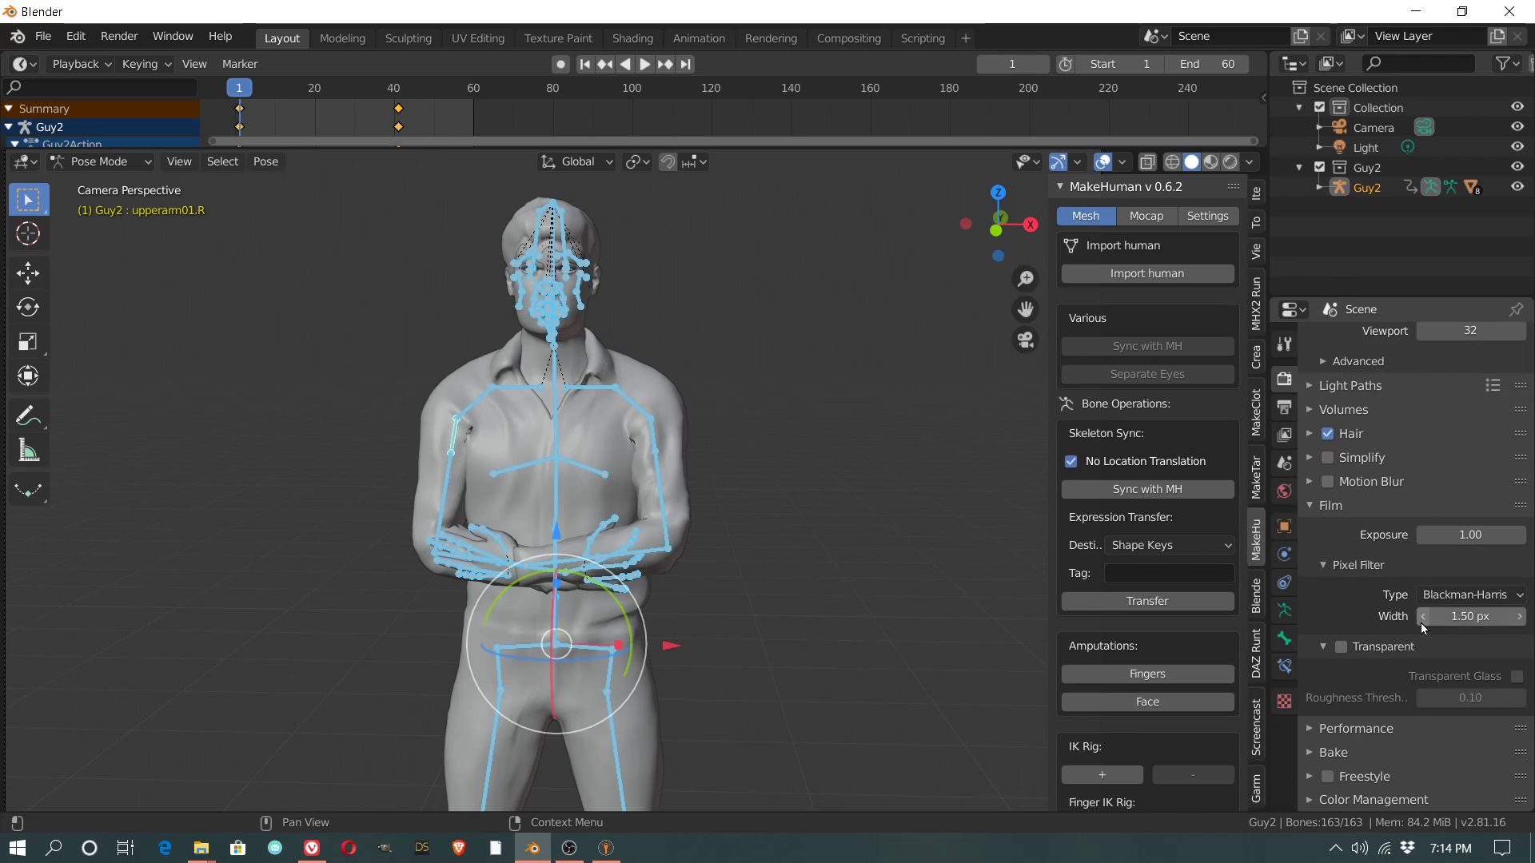
click(1341, 646)
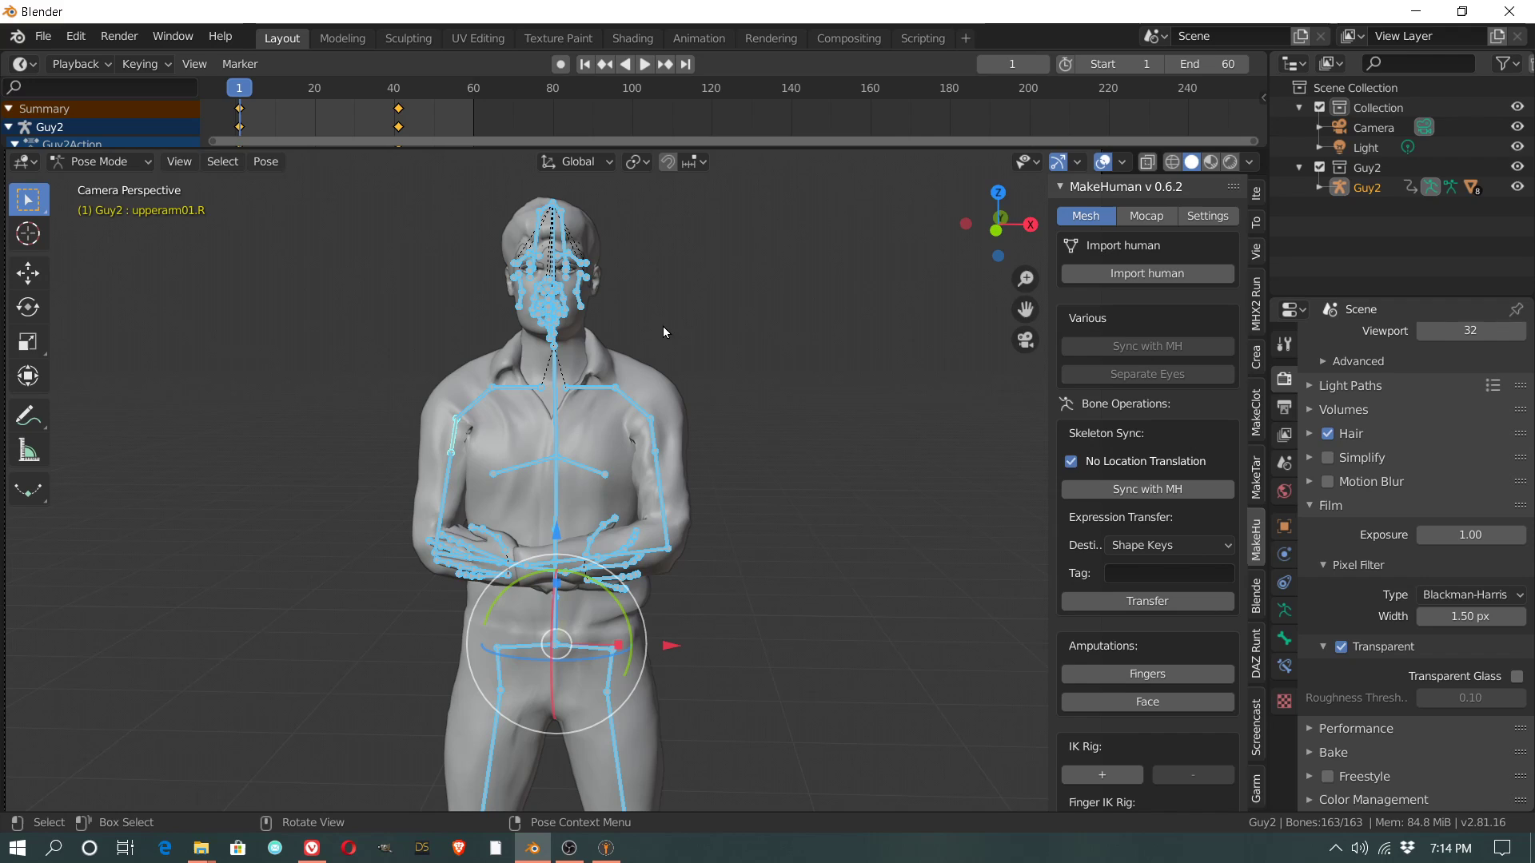
Step: Bring the whole camera frame with the full figure into view and start rendering the animation
scroll(755, 330, down, 2)
scroll(754, 325, down, 2)
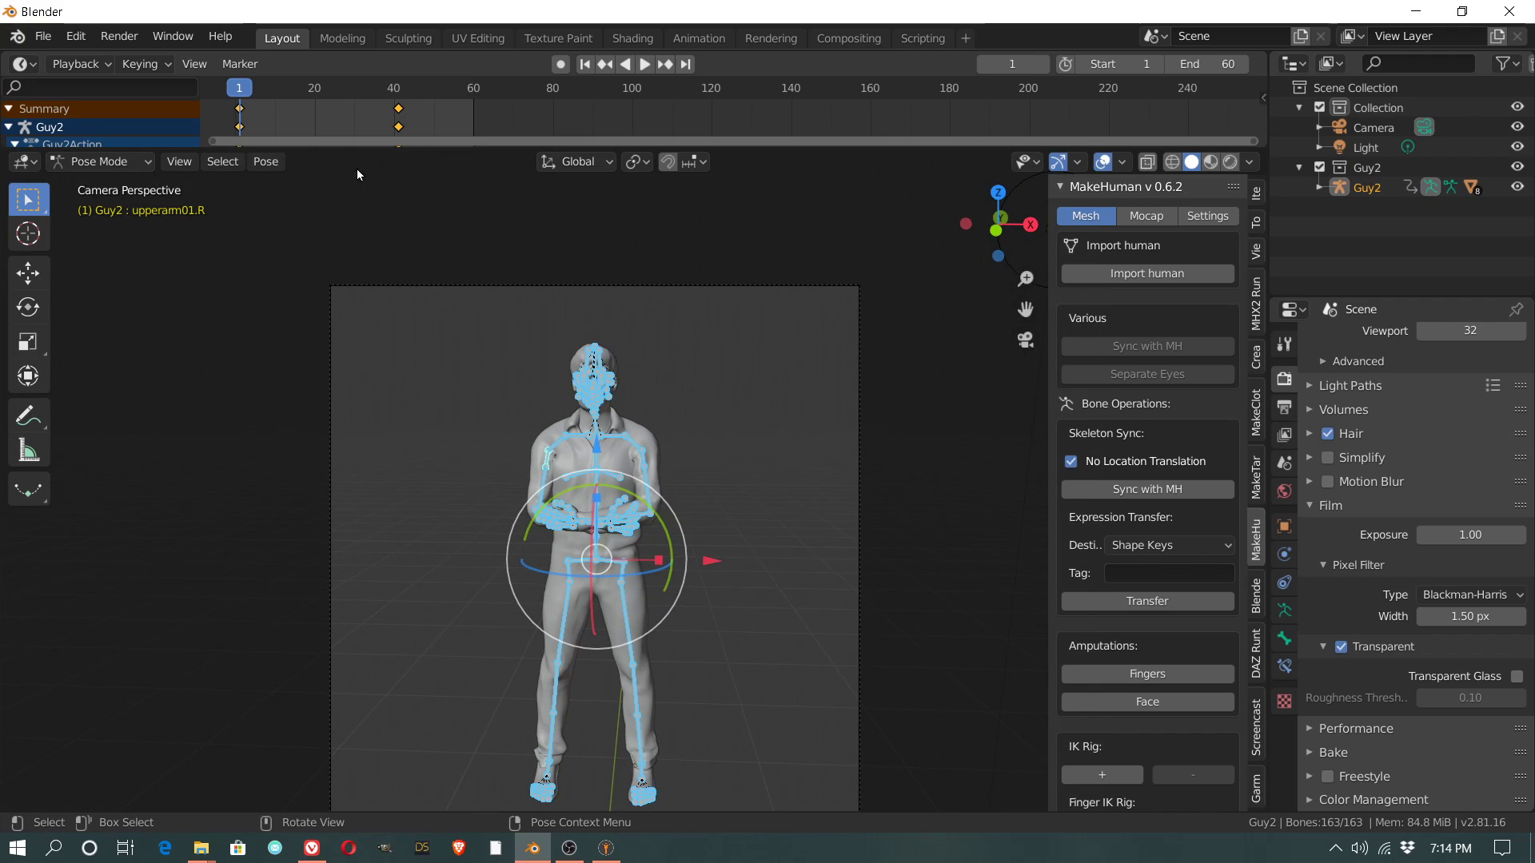
click(130, 39)
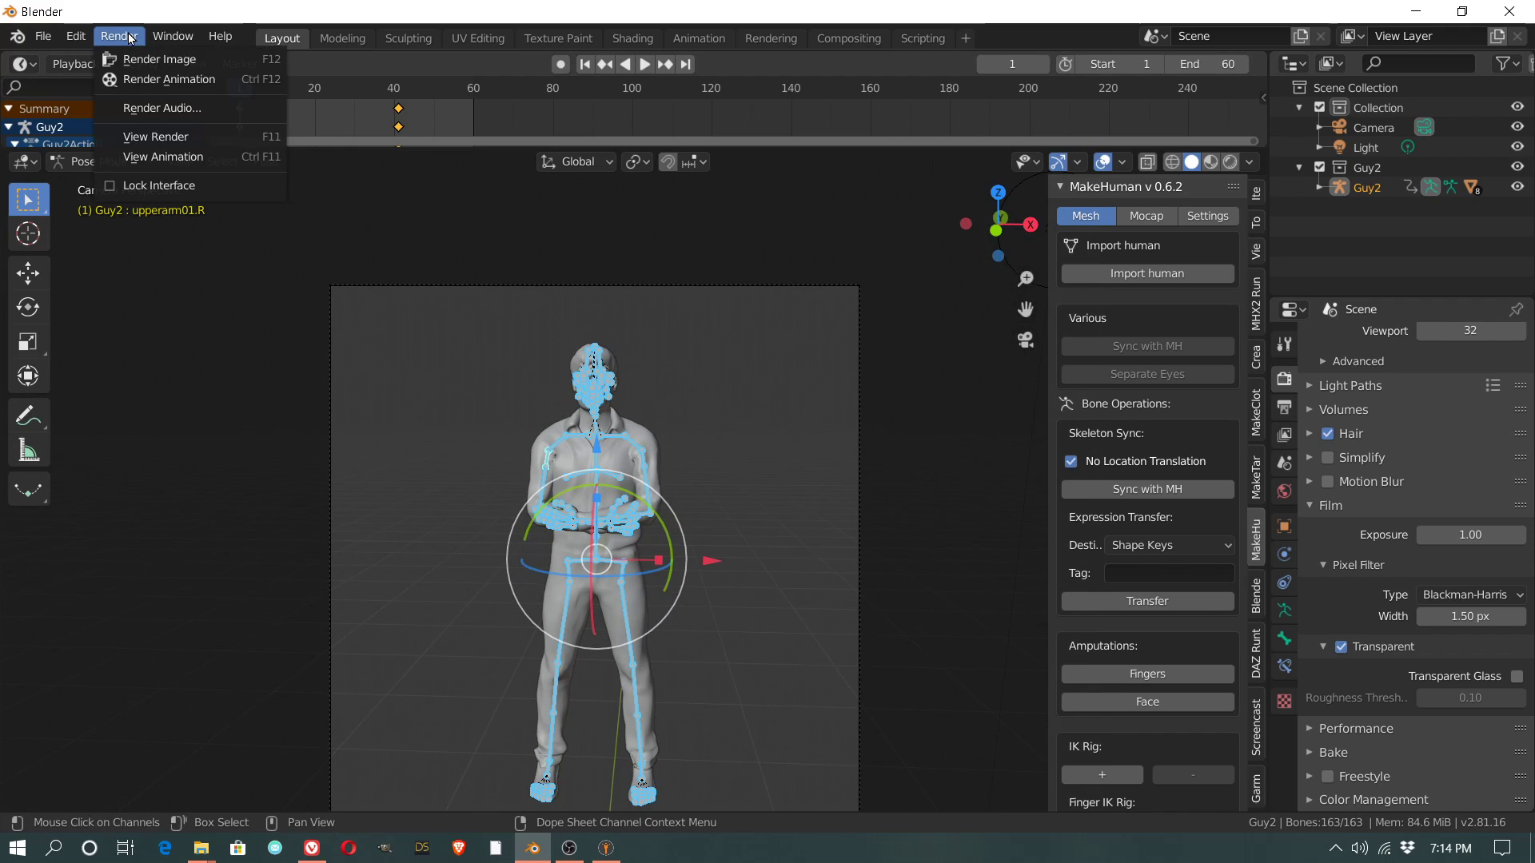
click(151, 77)
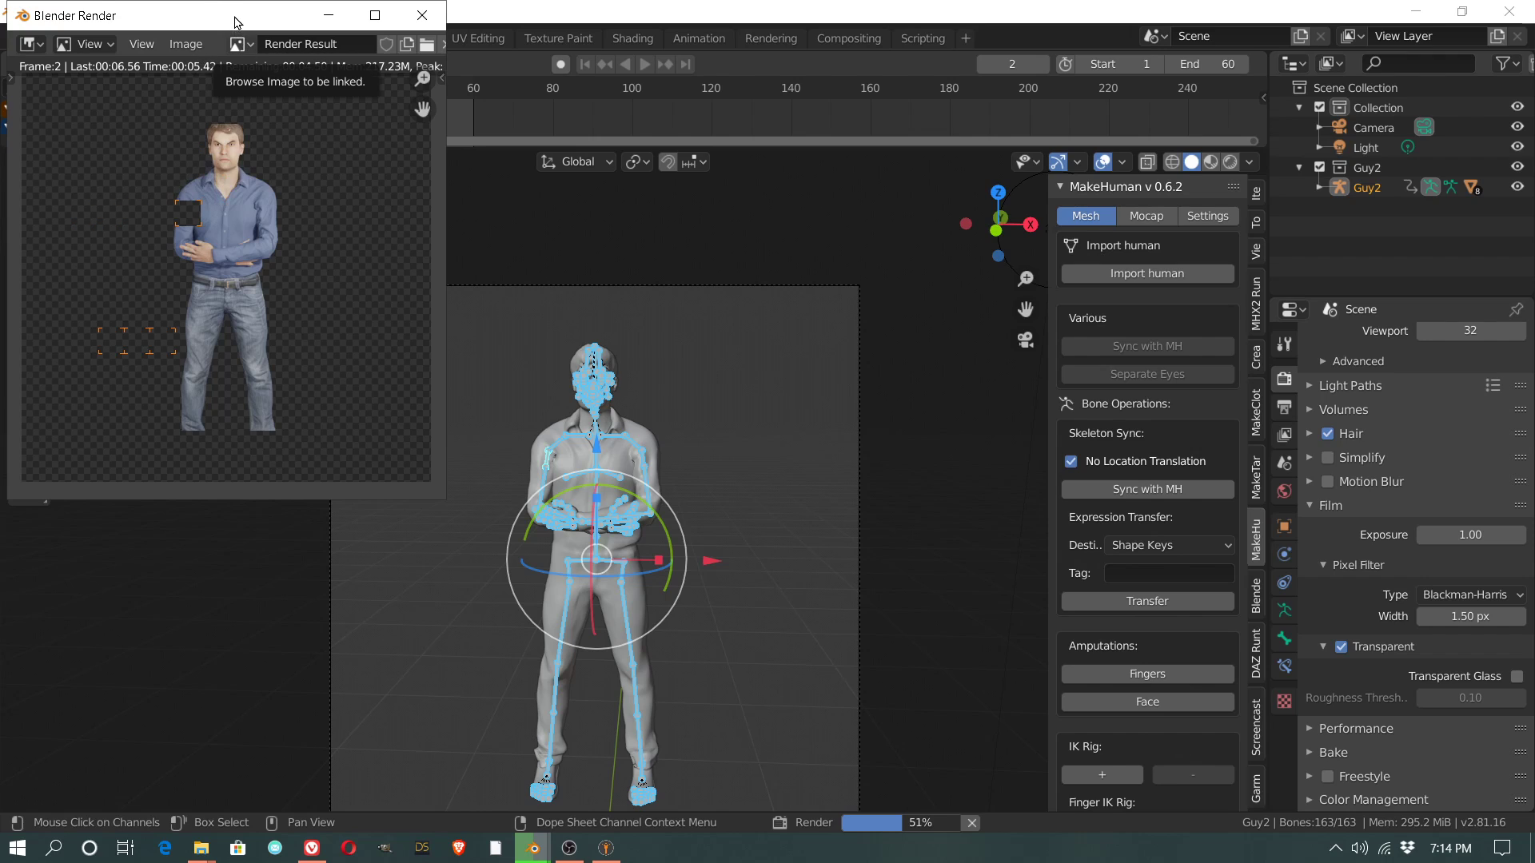
Step: Move the render window aside and bring up the tmp output folder to check the 0001-0060.mp4 file
drag(237, 17, 264, 179)
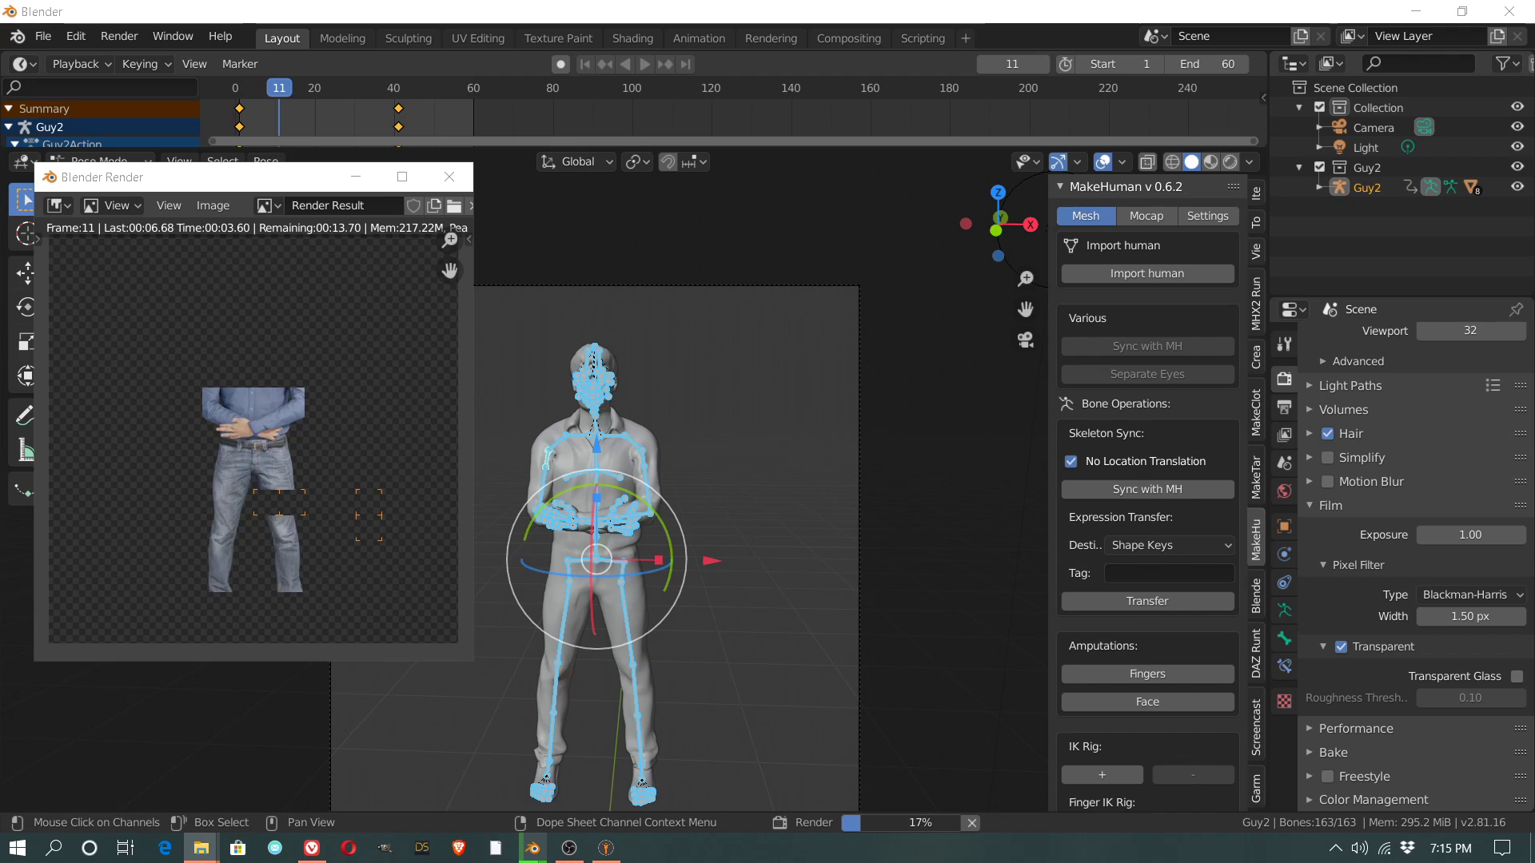
drag(0, 285, 877, 249)
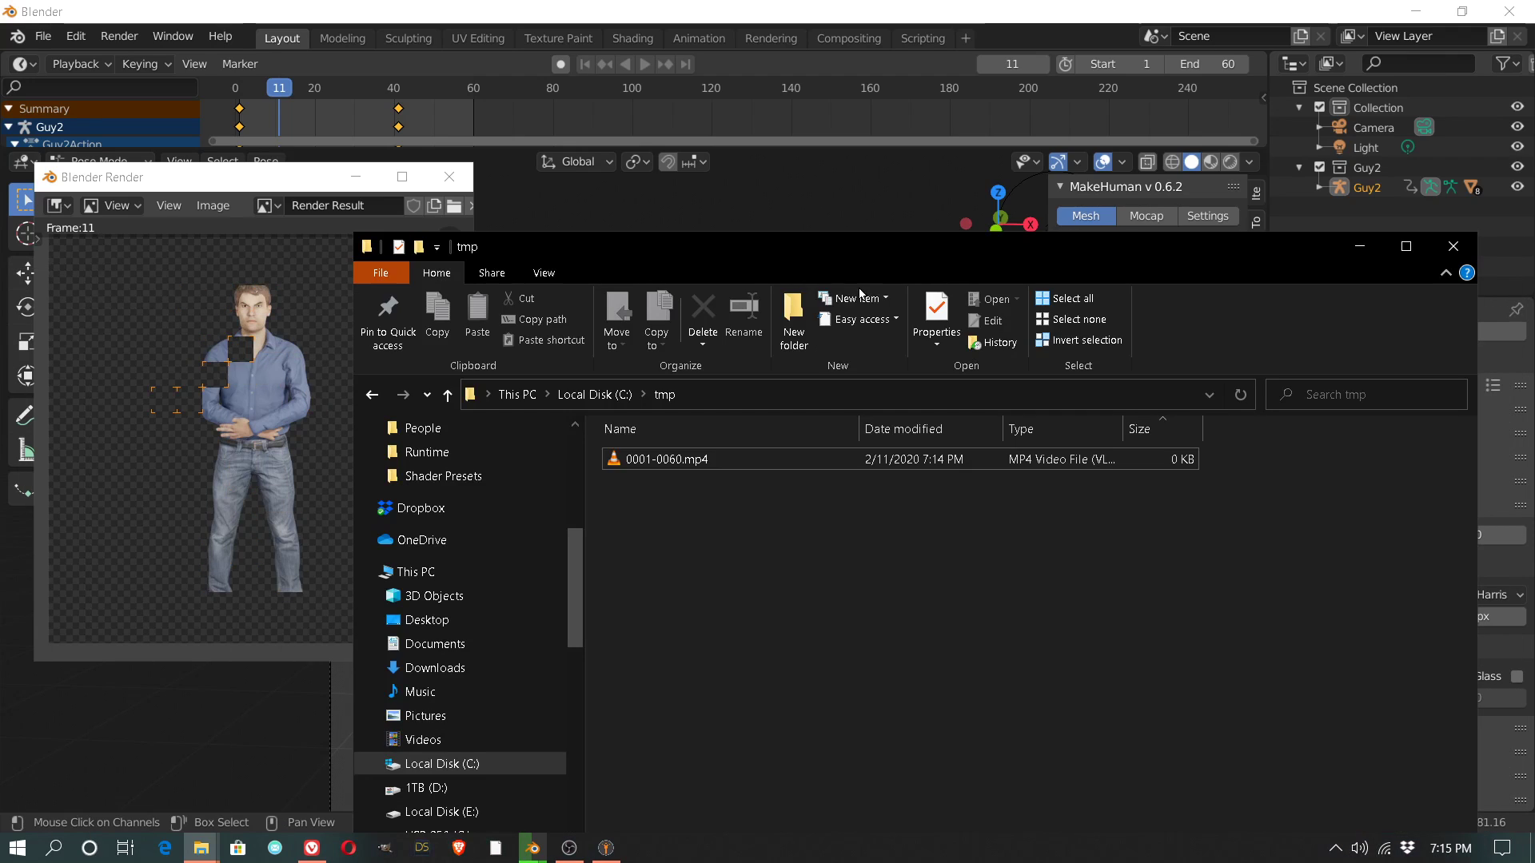
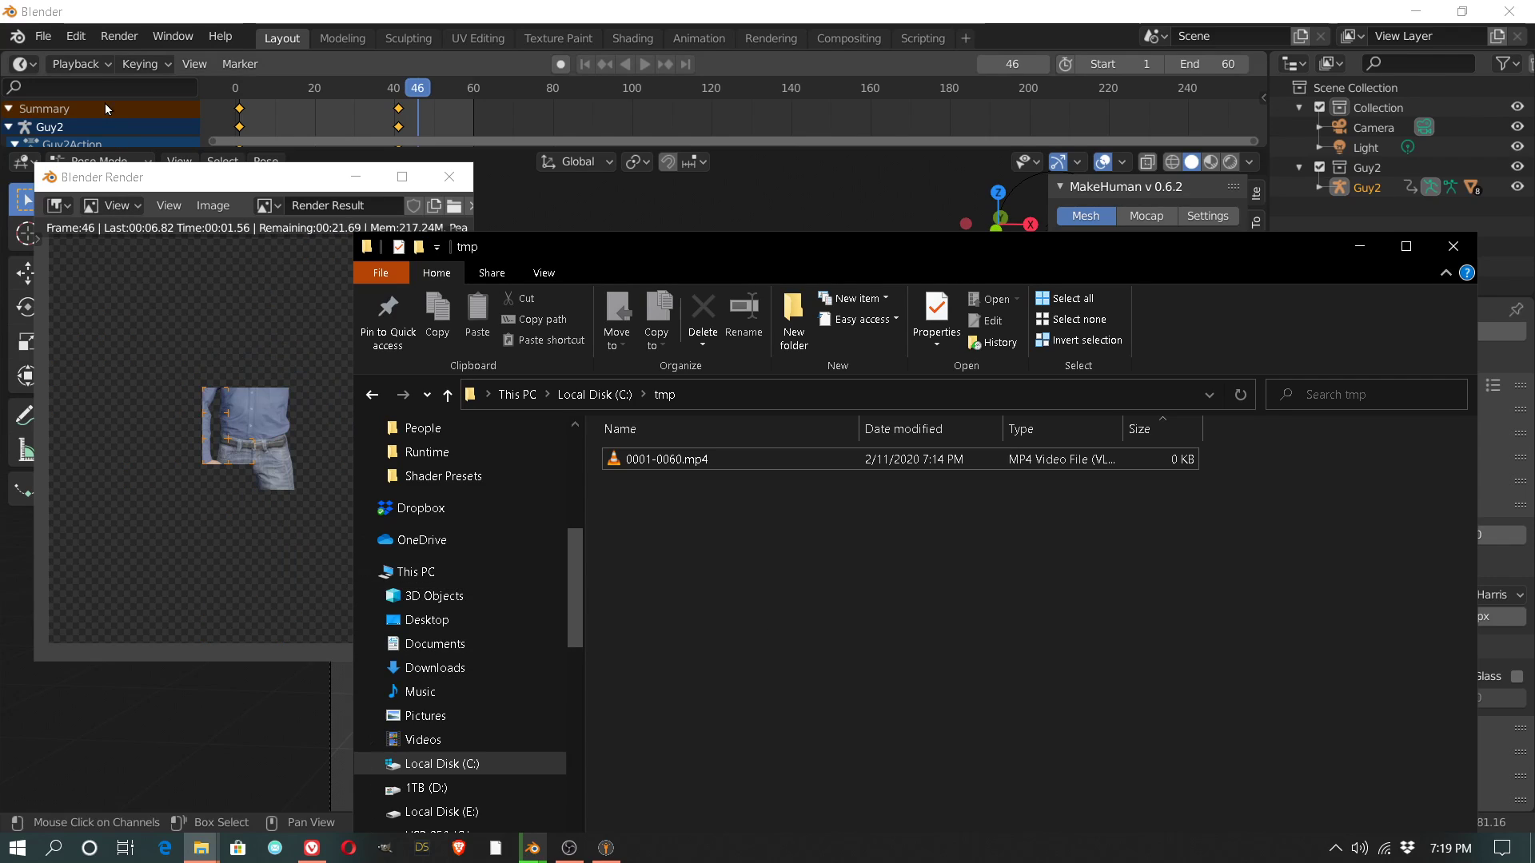
Step: Look through the list of available and enabled add-ons in the preferences, then close the preferences window
click(78, 36)
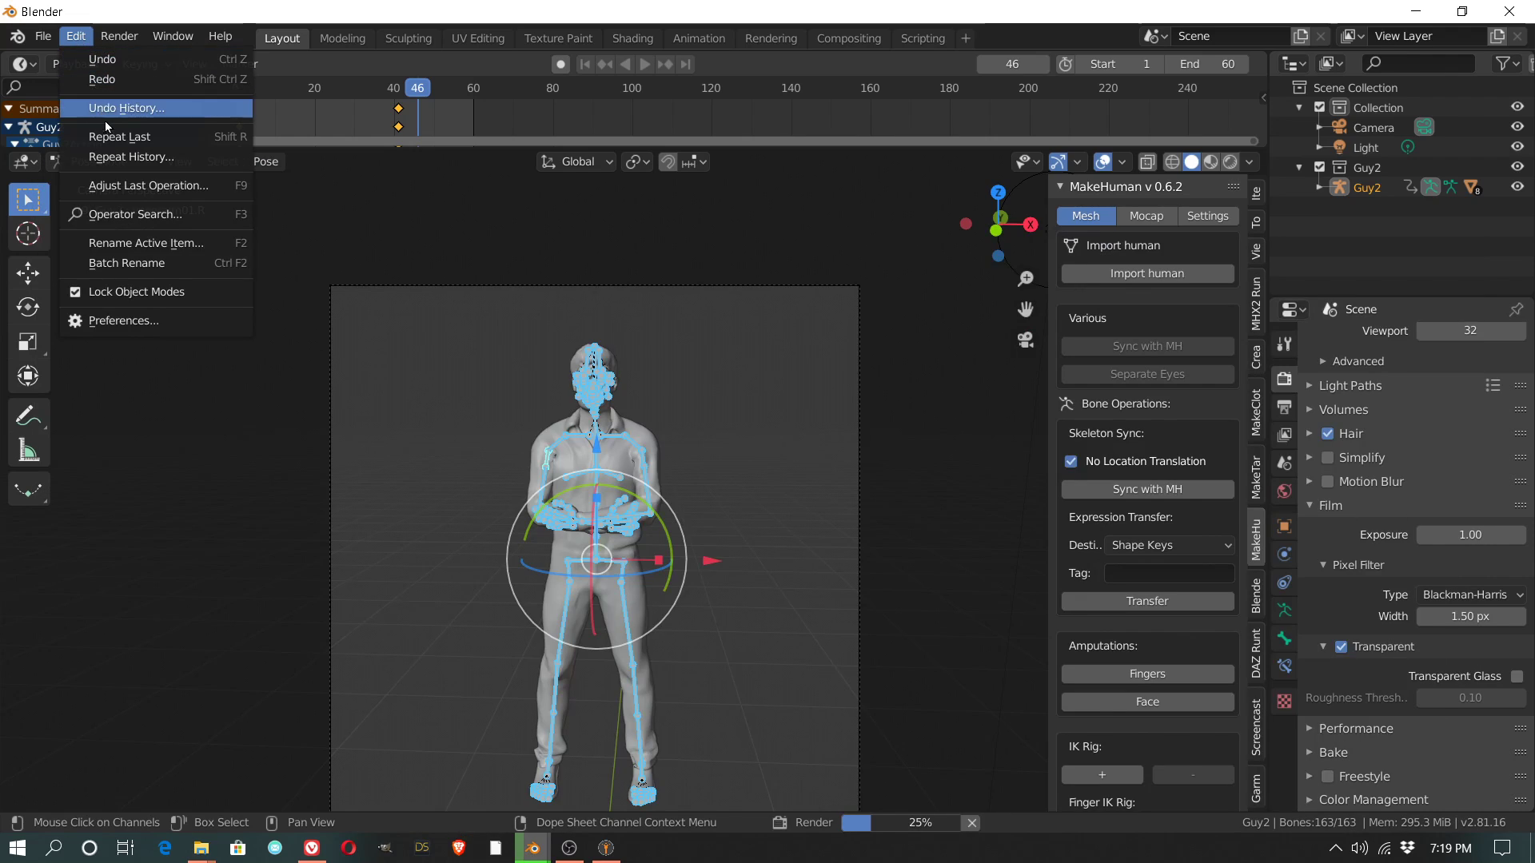
click(136, 321)
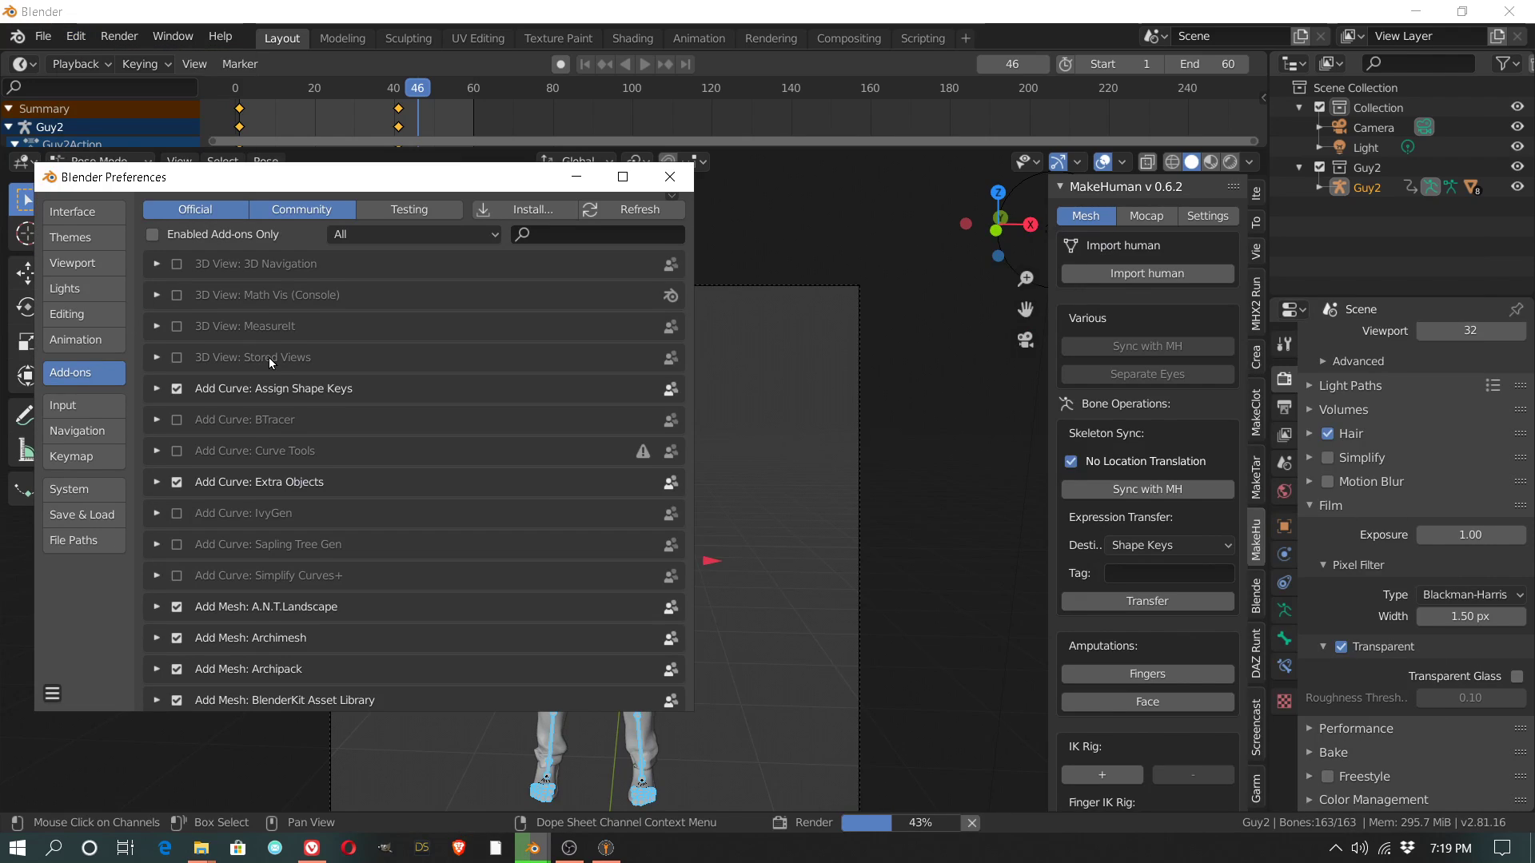
scroll(283, 371, down, 6)
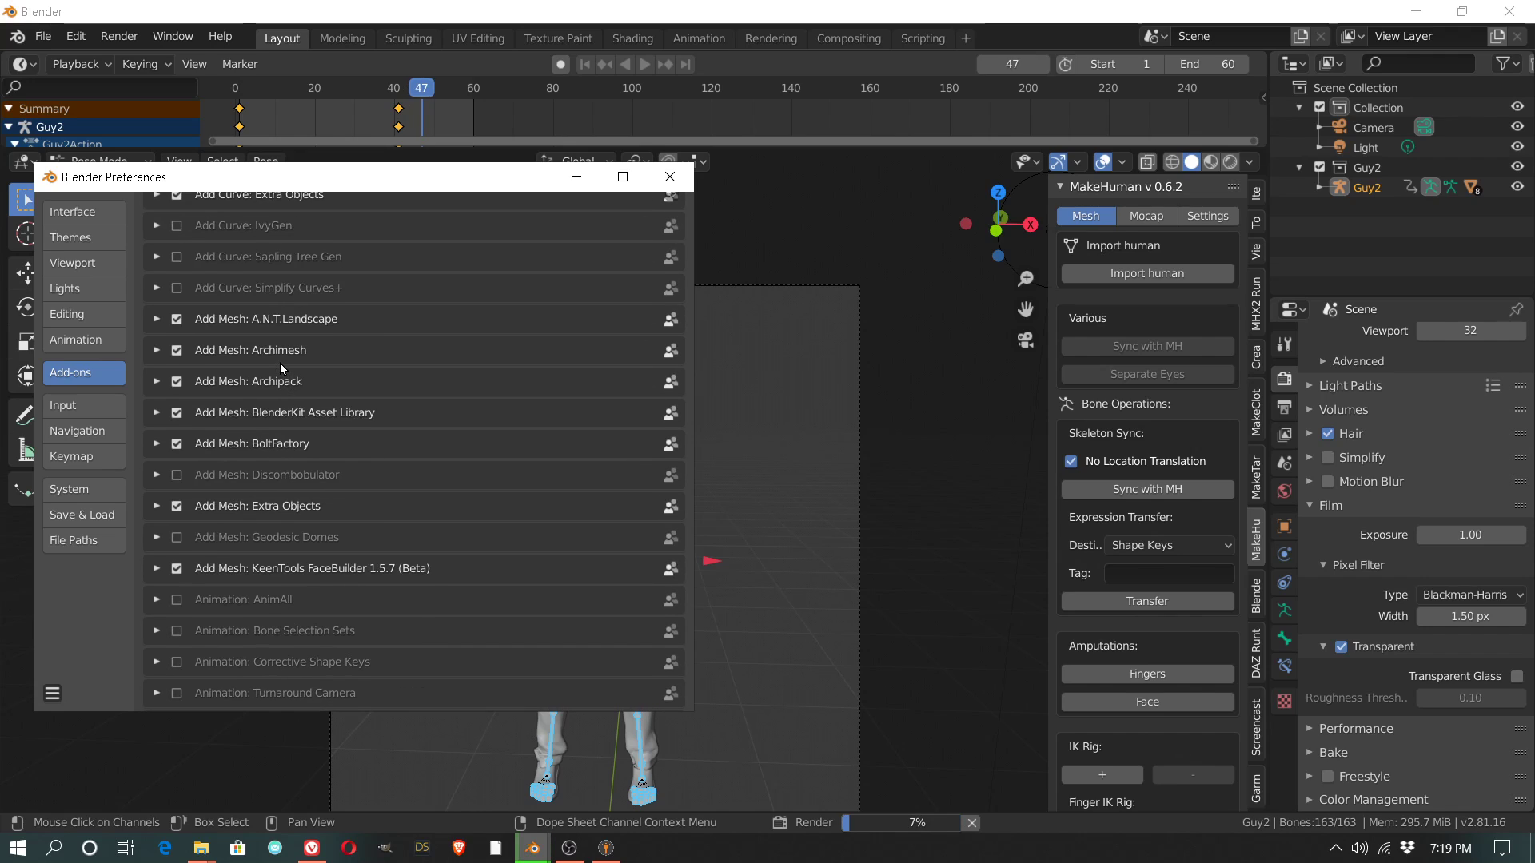
scroll(283, 416, down, 3)
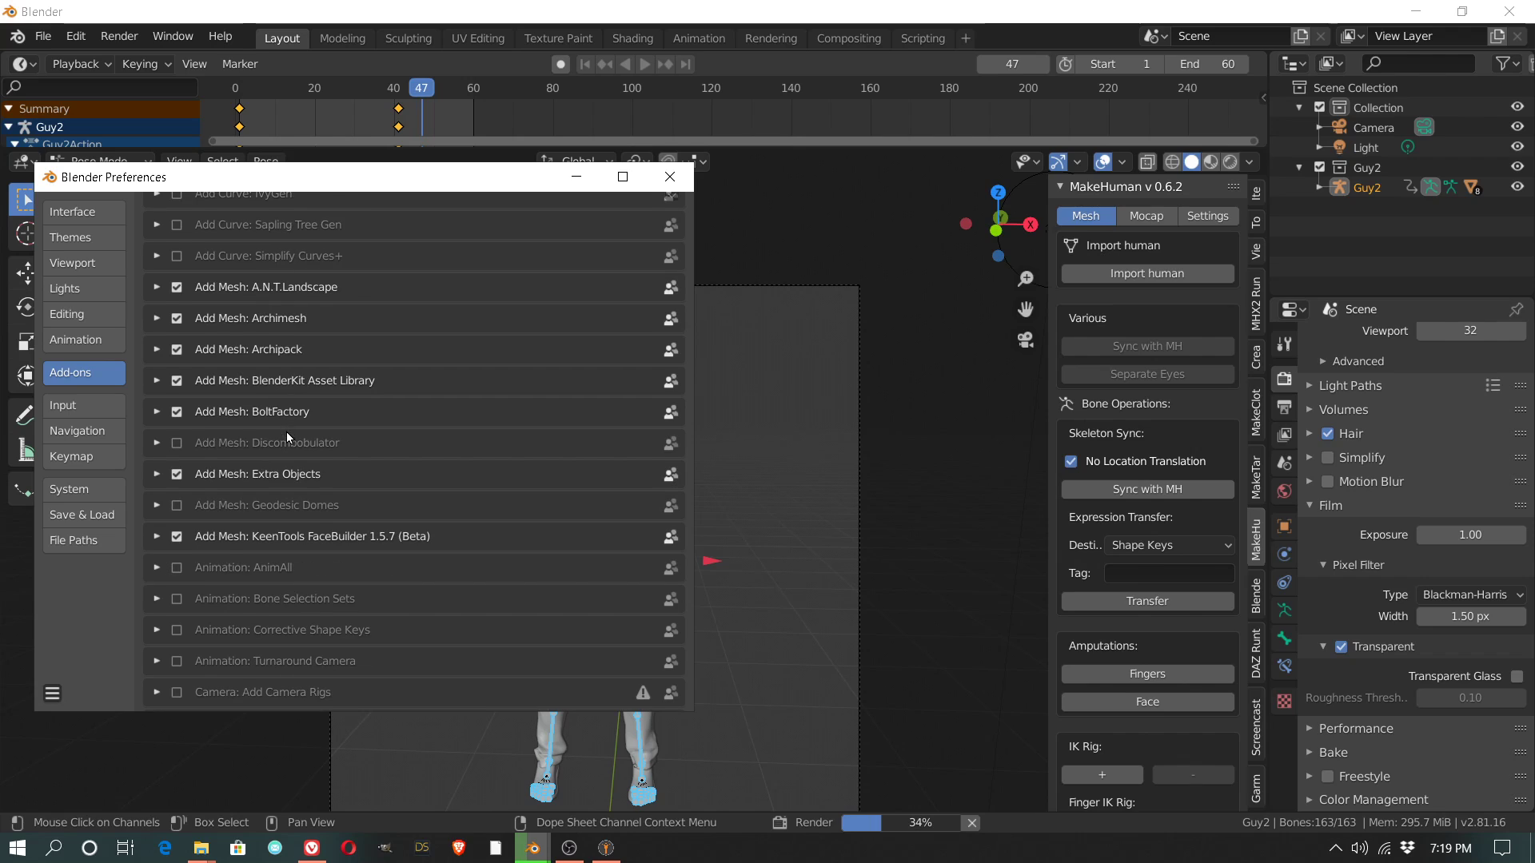
scroll(302, 476, down, 5)
scroll(302, 476, up, 7)
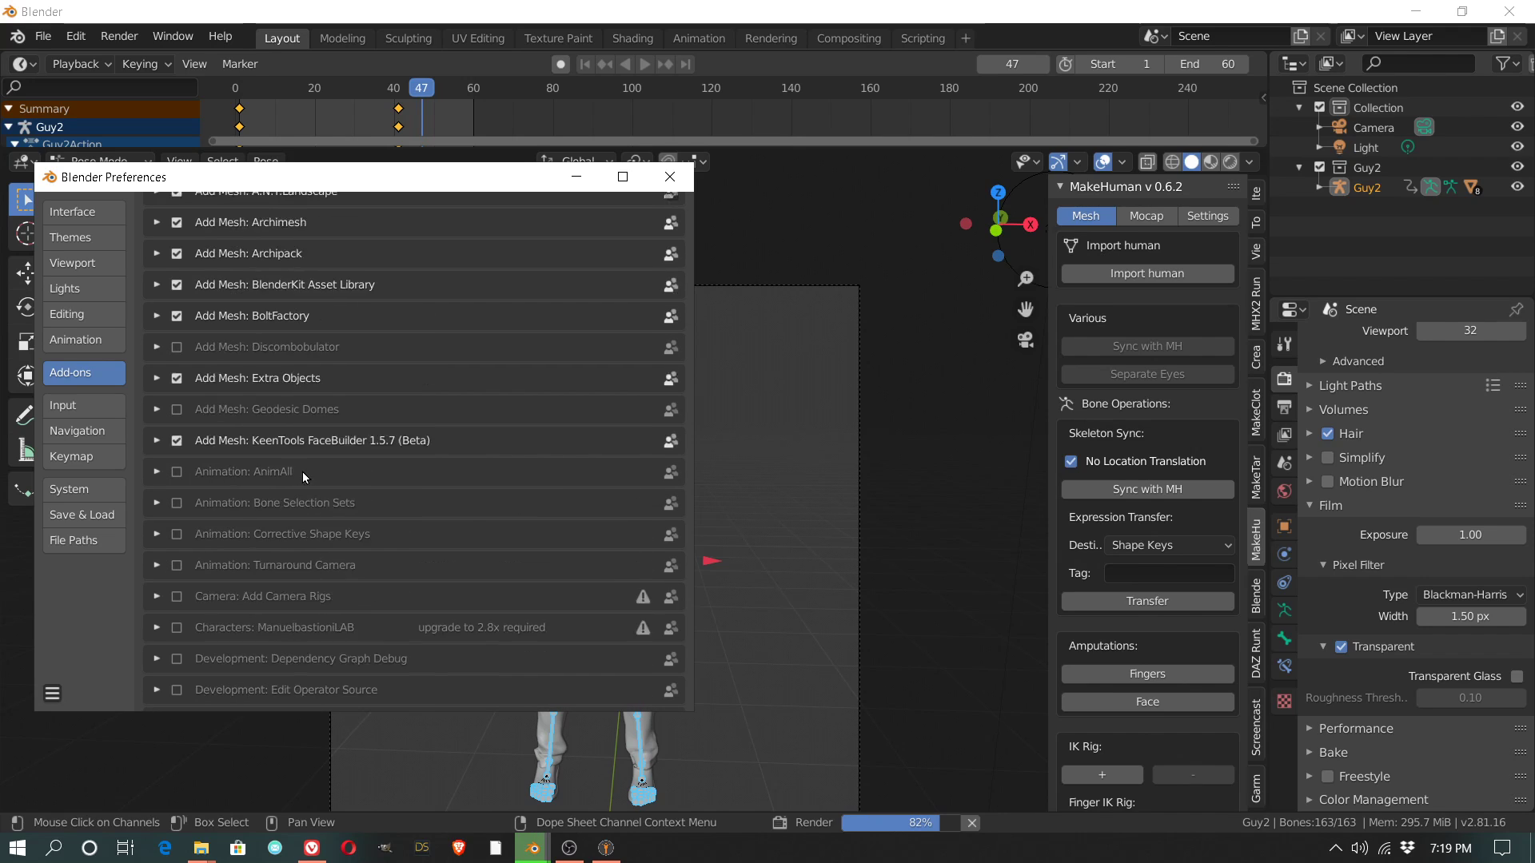
click(667, 177)
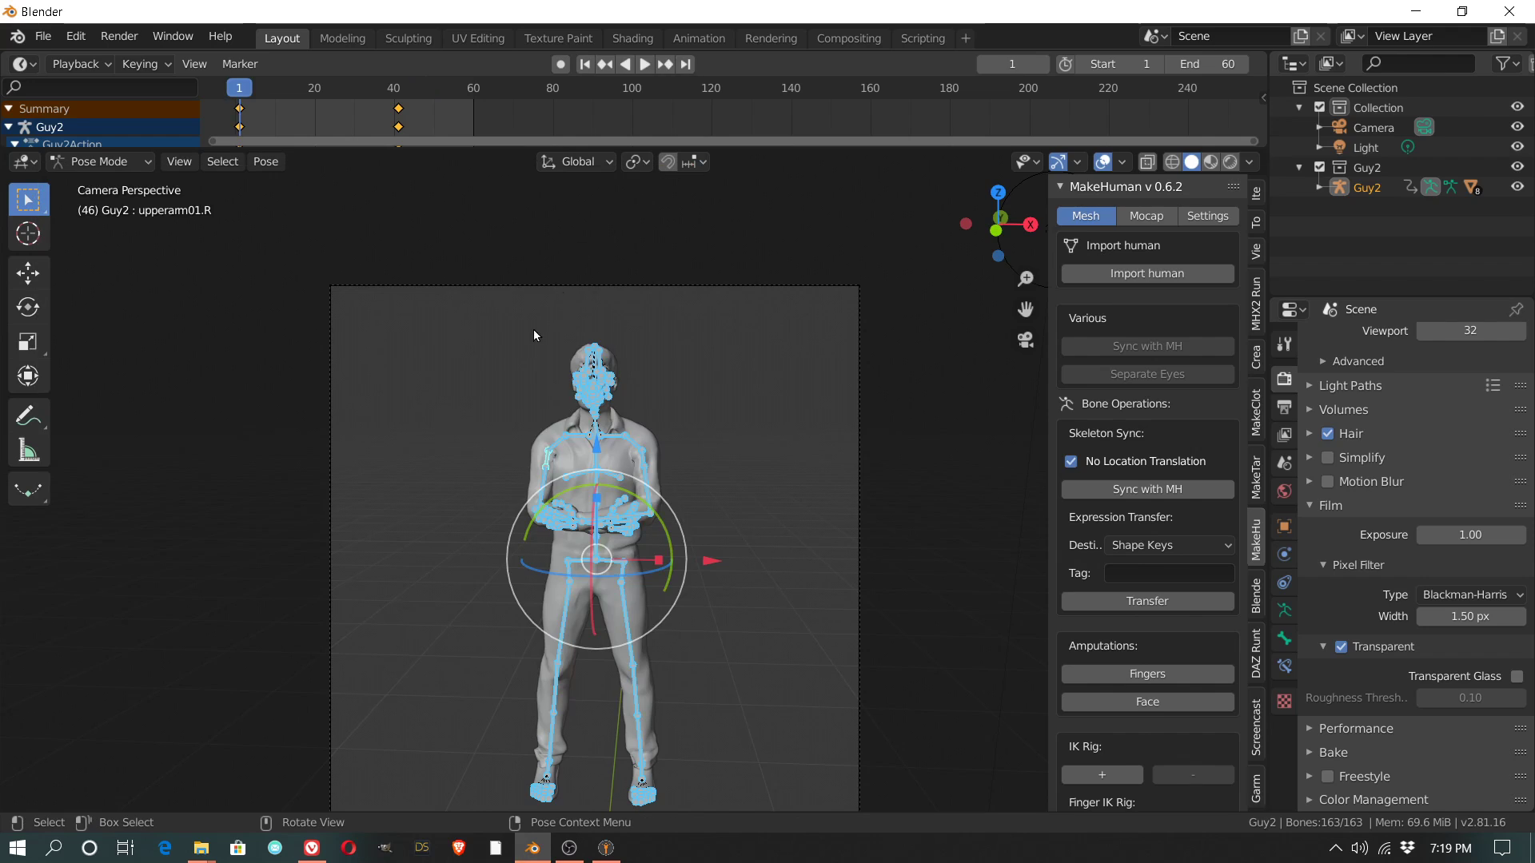
Step: Play the rendered 0001-0060.mp4 from the tmp folder, then close the video player and the folder window
click(545, 845)
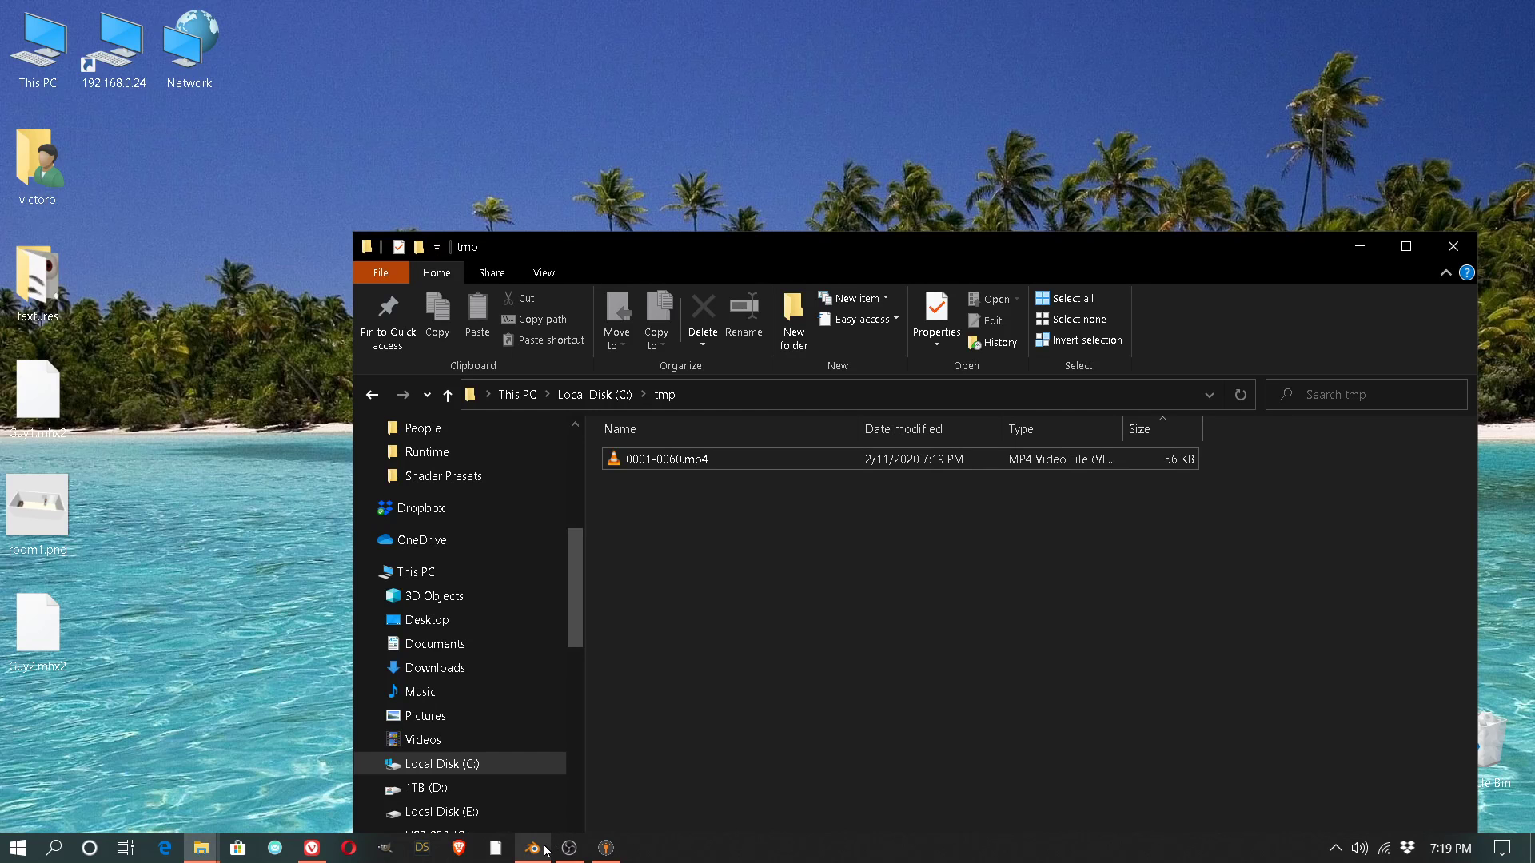
click(544, 849)
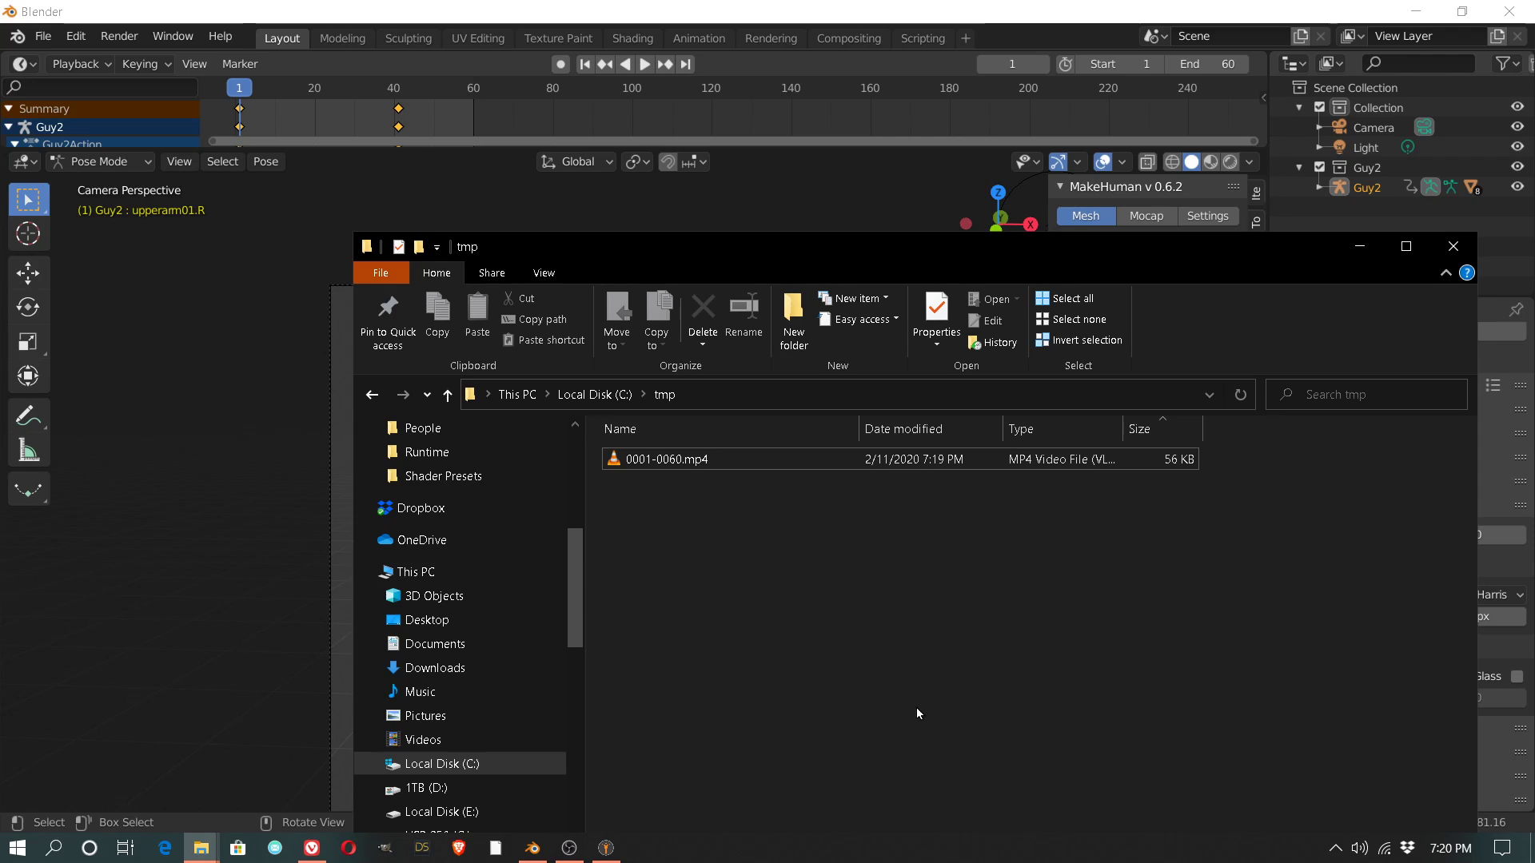
double_click(750, 462)
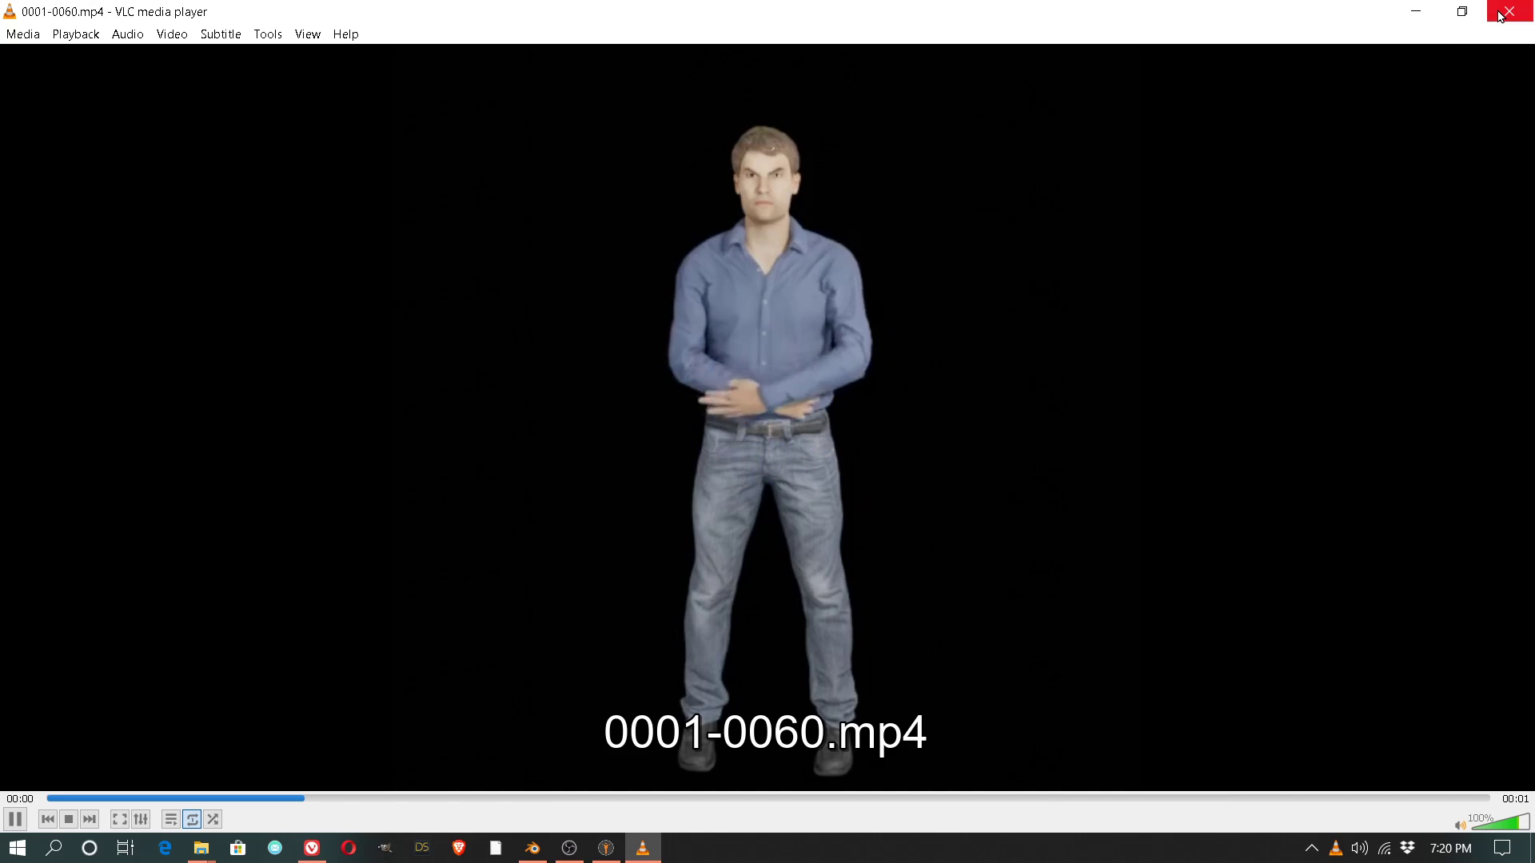
click(1501, 14)
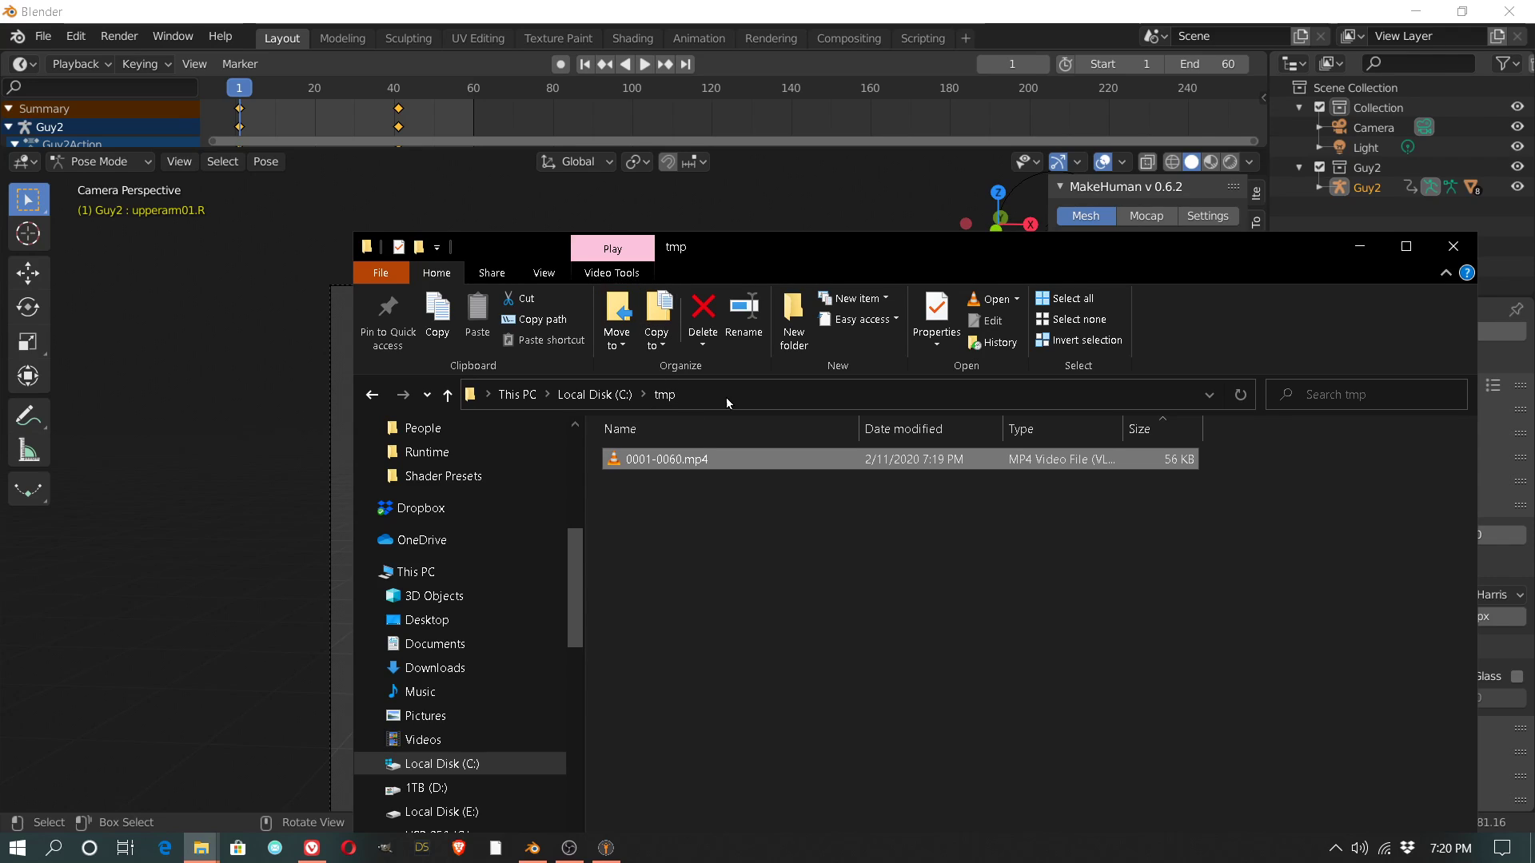
click(1450, 247)
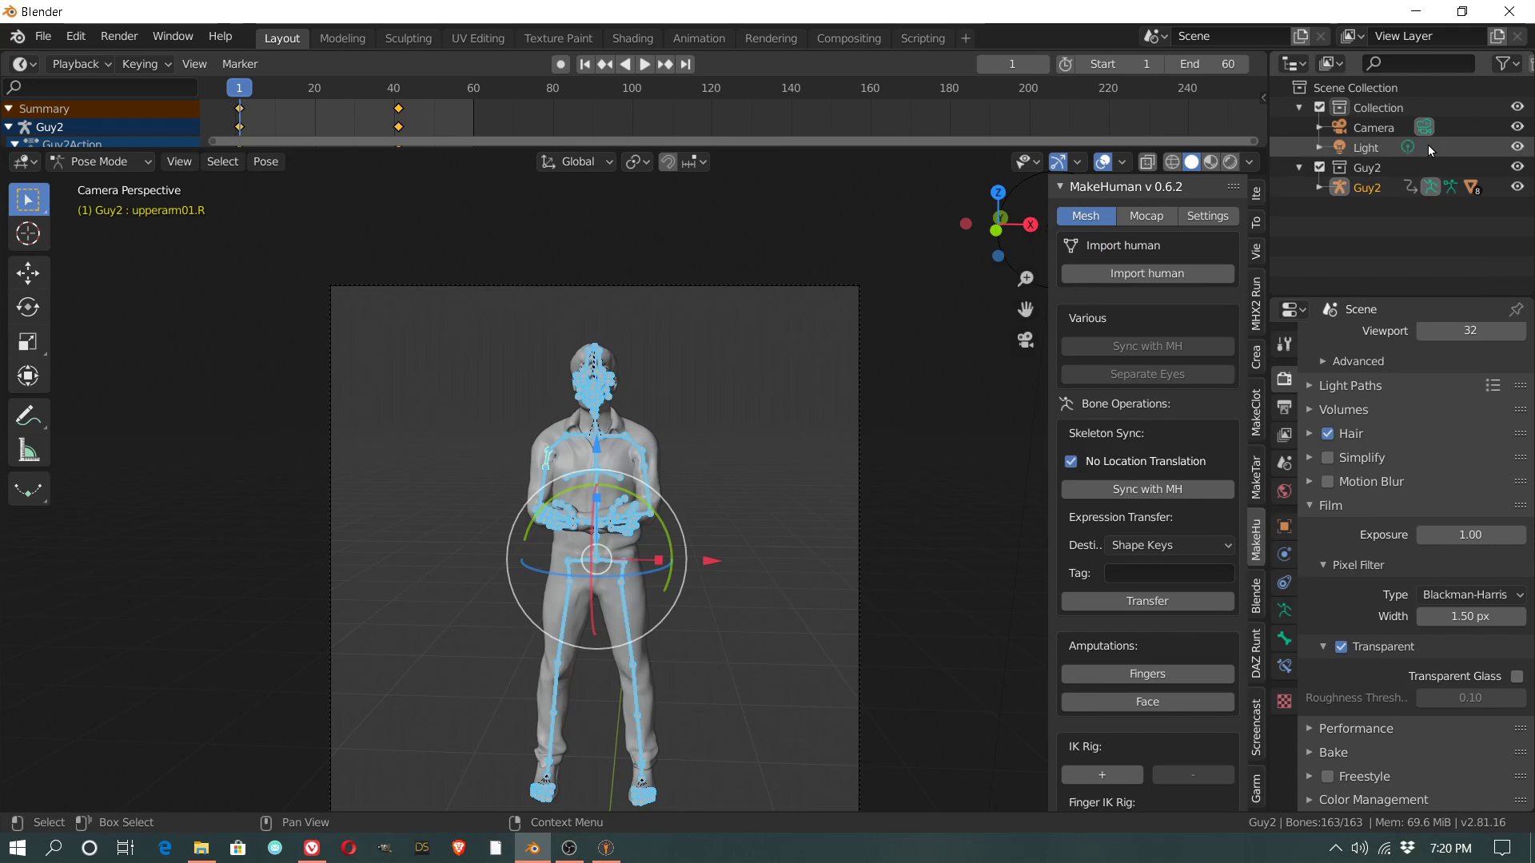
Step: Close Blender without saving the project and launch DAZ Studio 4.12
click(1507, 16)
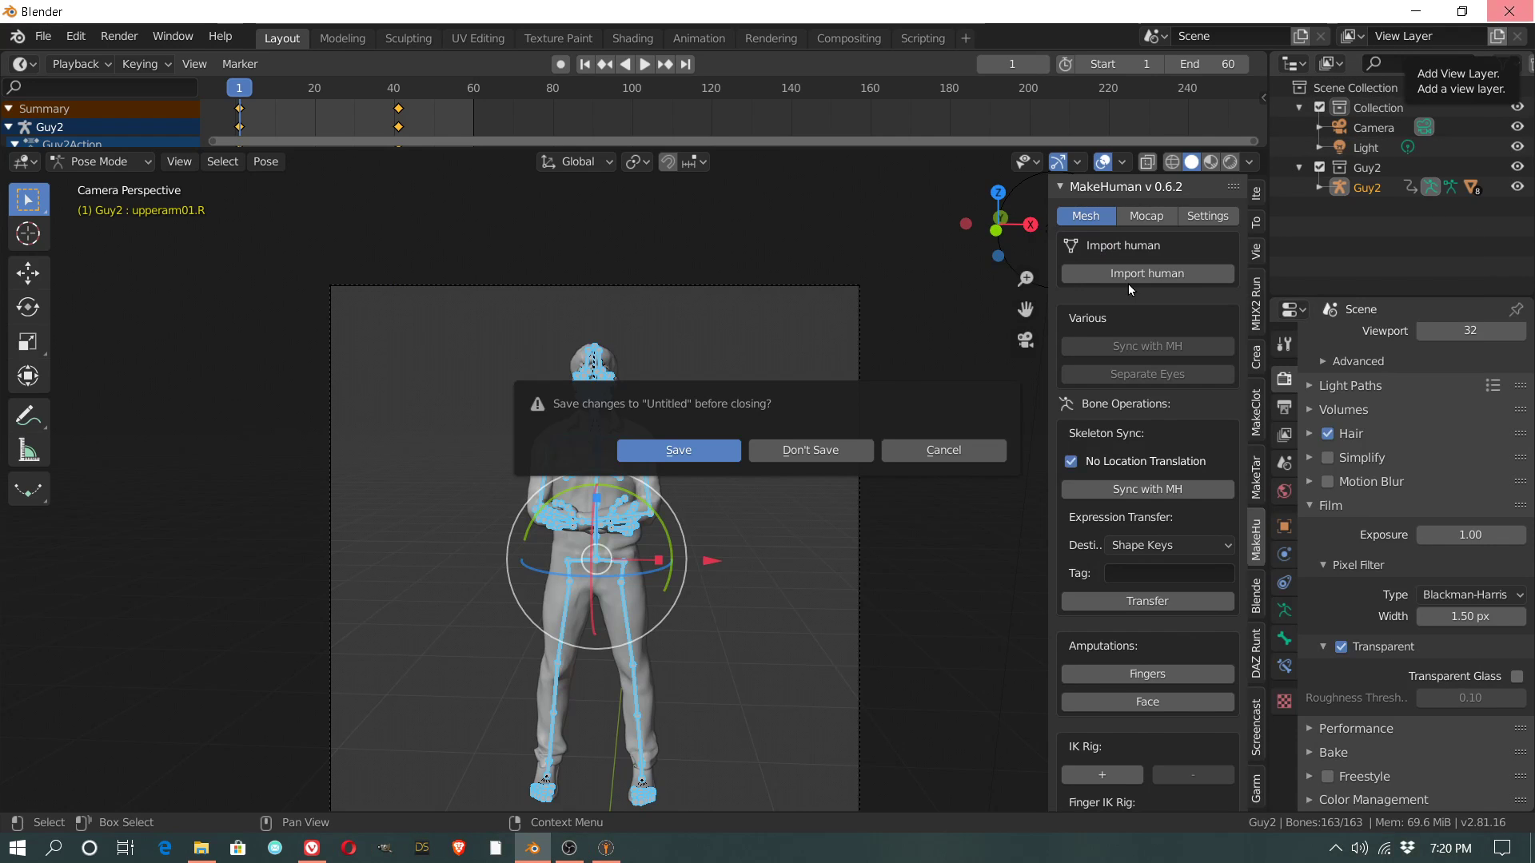
click(807, 453)
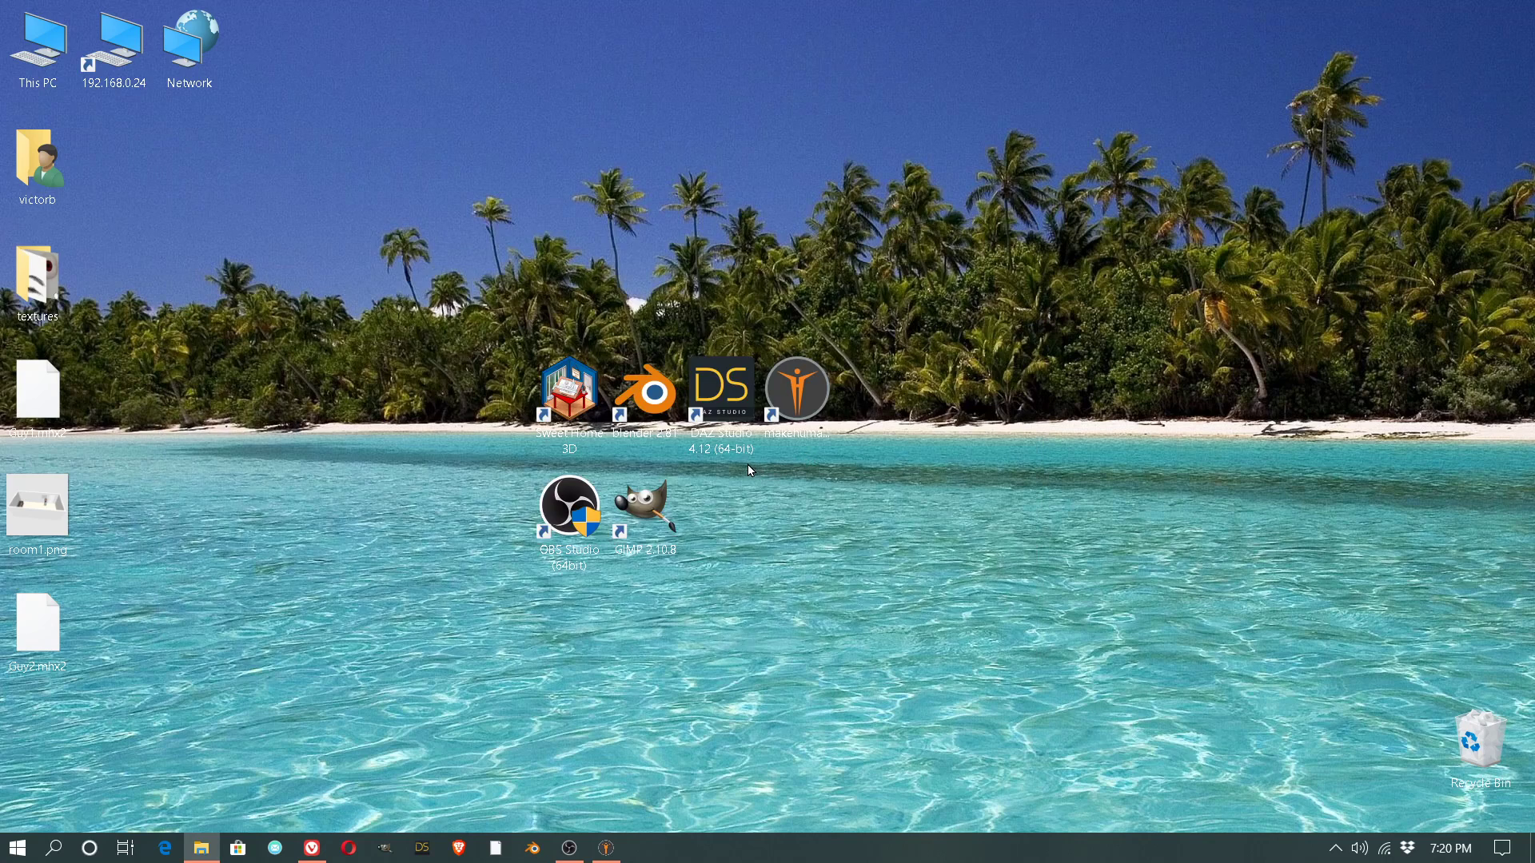
double_click(721, 404)
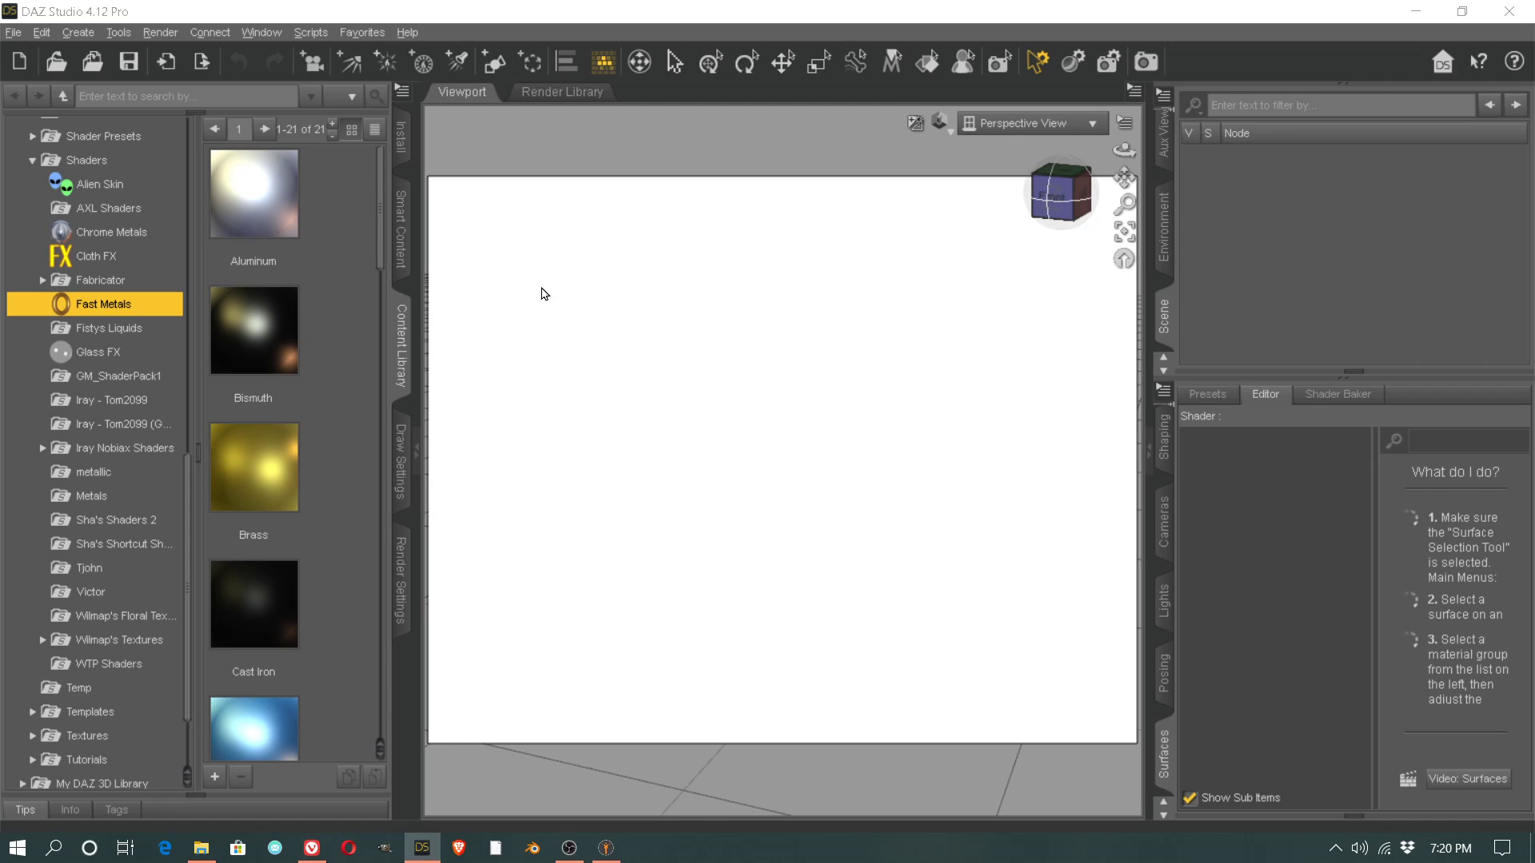
Step: Load the Genesis 3 Female base figure from the favorites into the empty scene
click(372, 34)
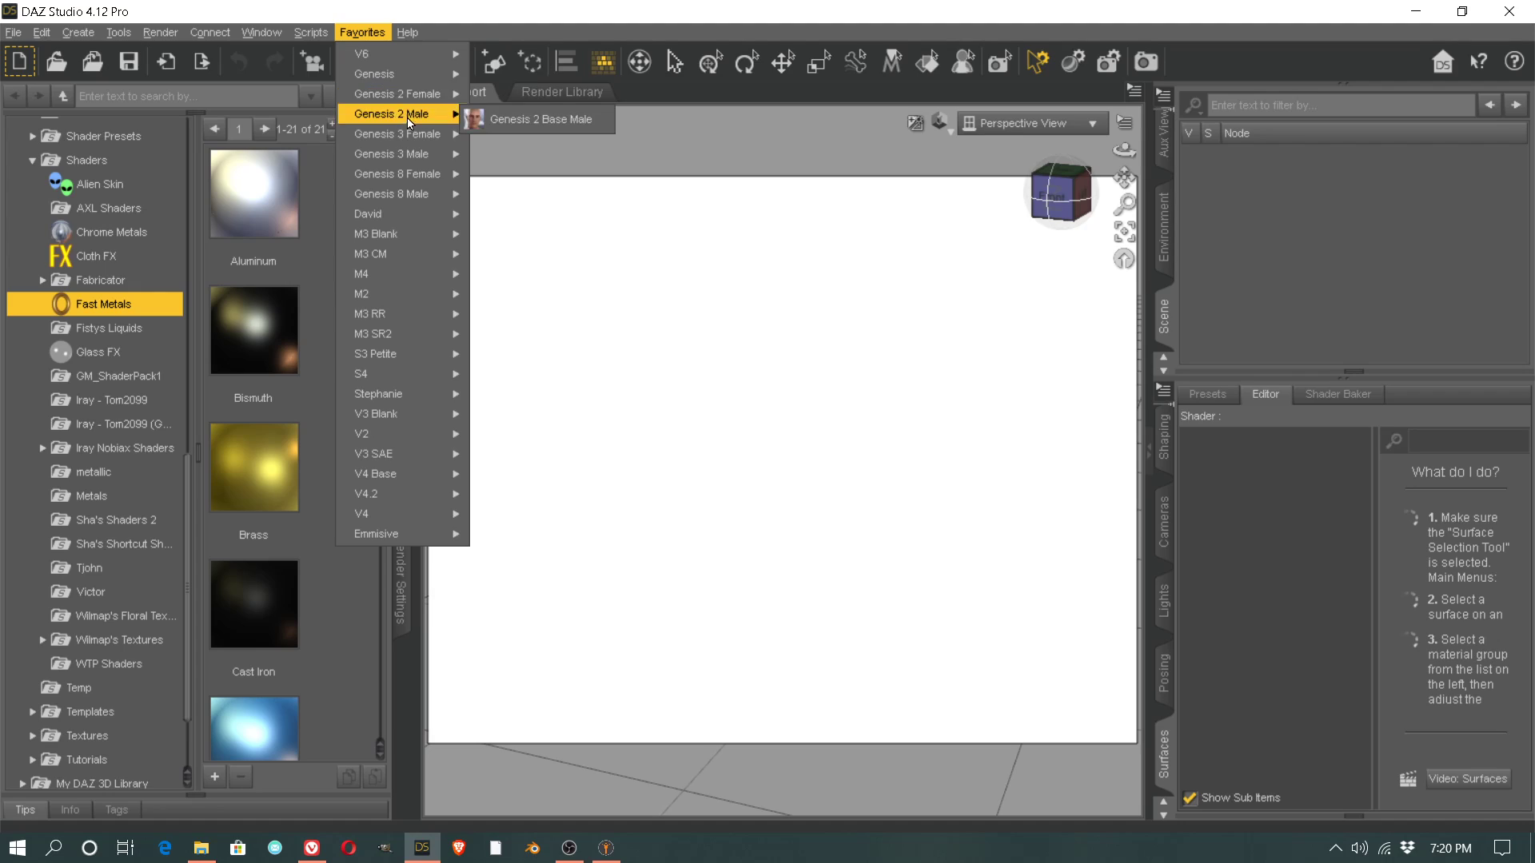
mouse_move(415, 140)
click(491, 143)
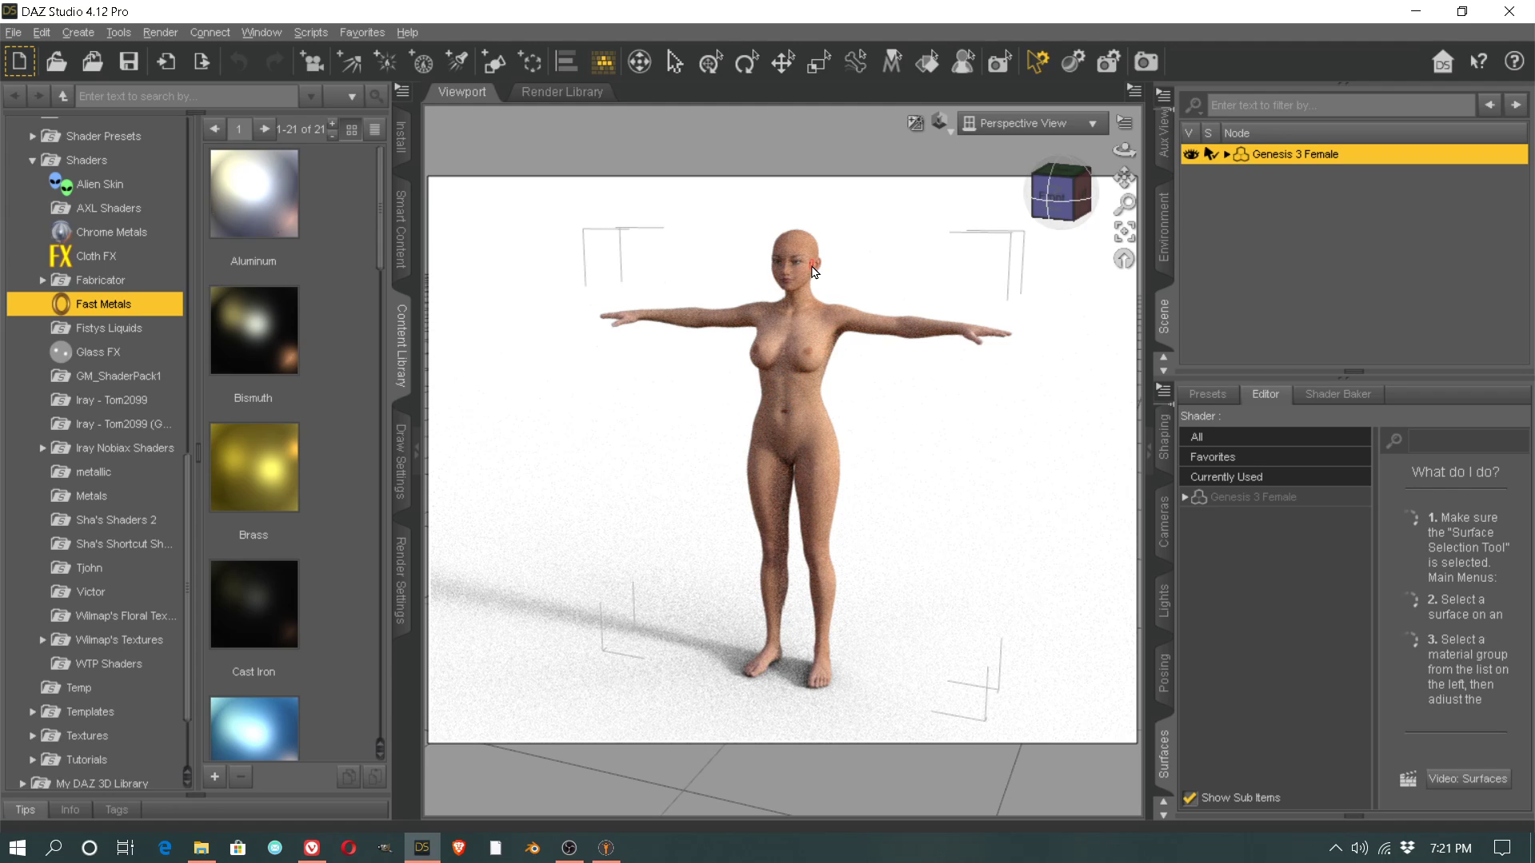
Step: Expand the Genesis 3 Female bone hierarchy through the hip and pelvis, and select the Pelvis bone
click(1227, 155)
click(1236, 177)
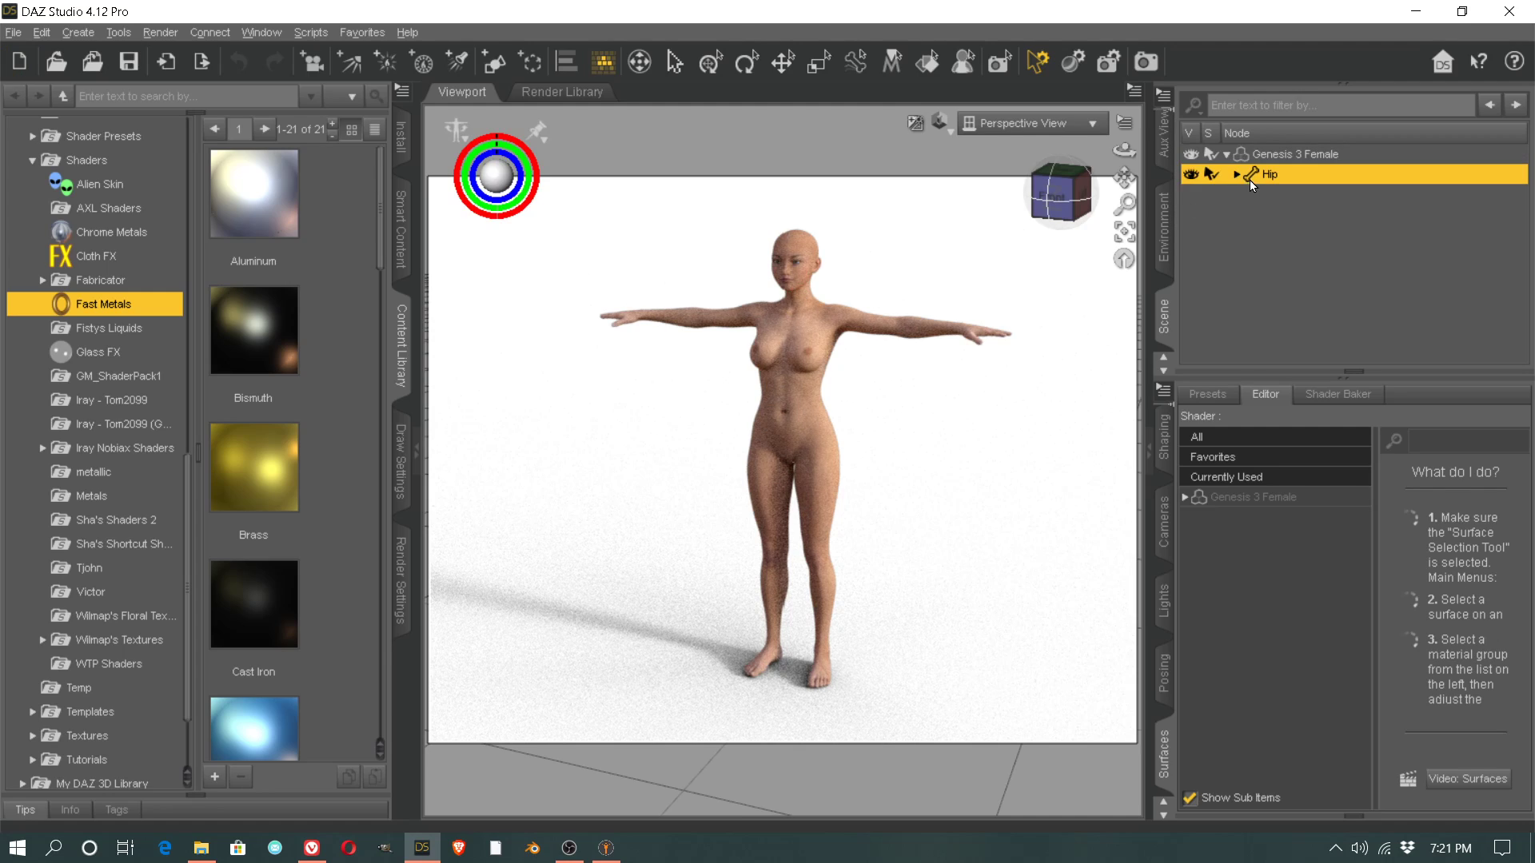
click(1236, 175)
click(1279, 195)
click(1247, 194)
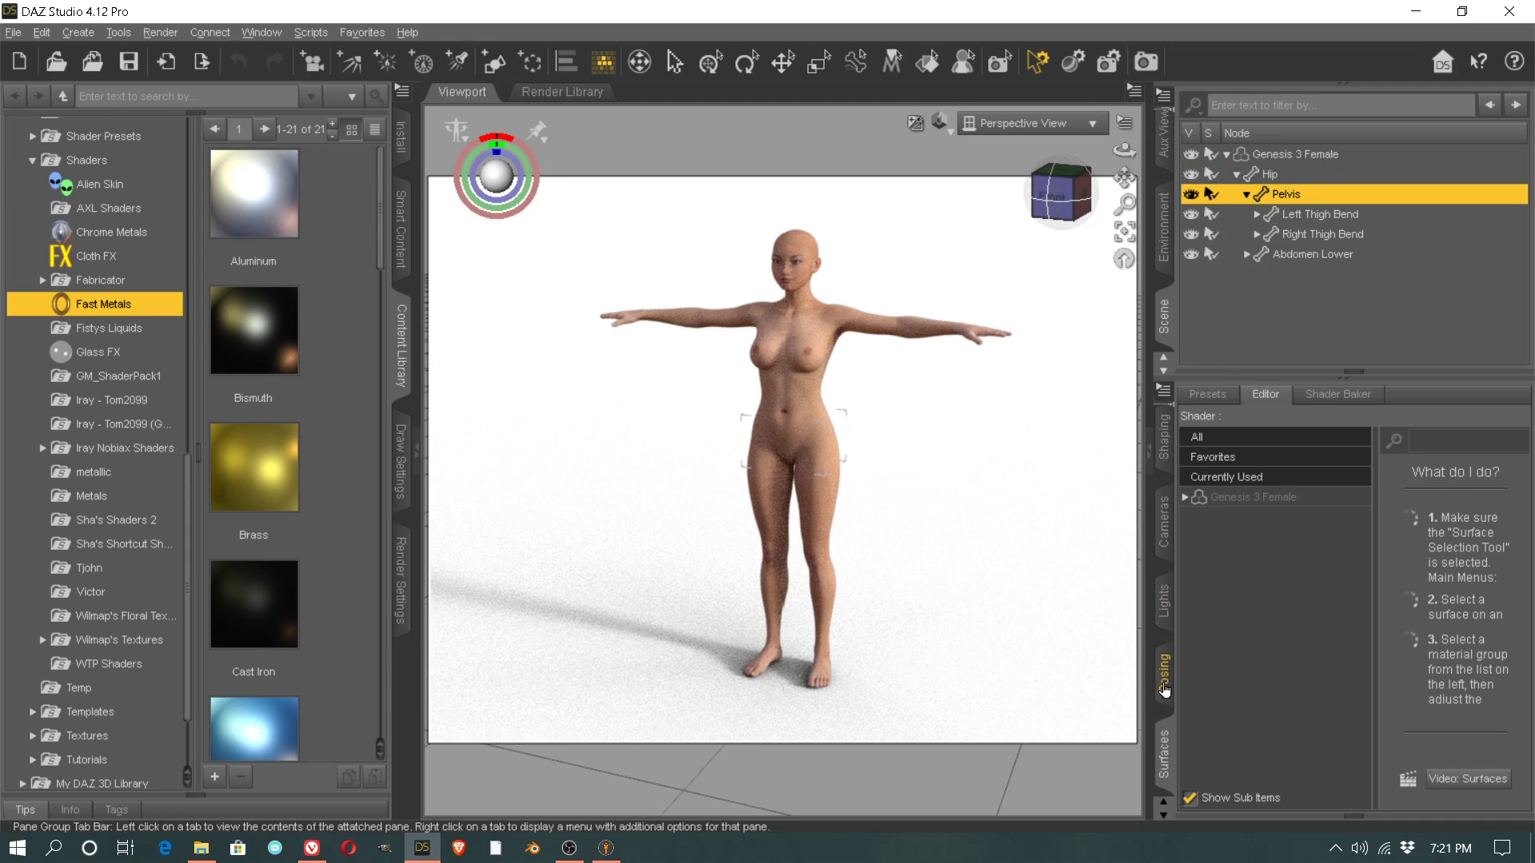
Step: Apply the Fashion Model Pose 02 preset to the Genesis 3 Female figure
click(1164, 689)
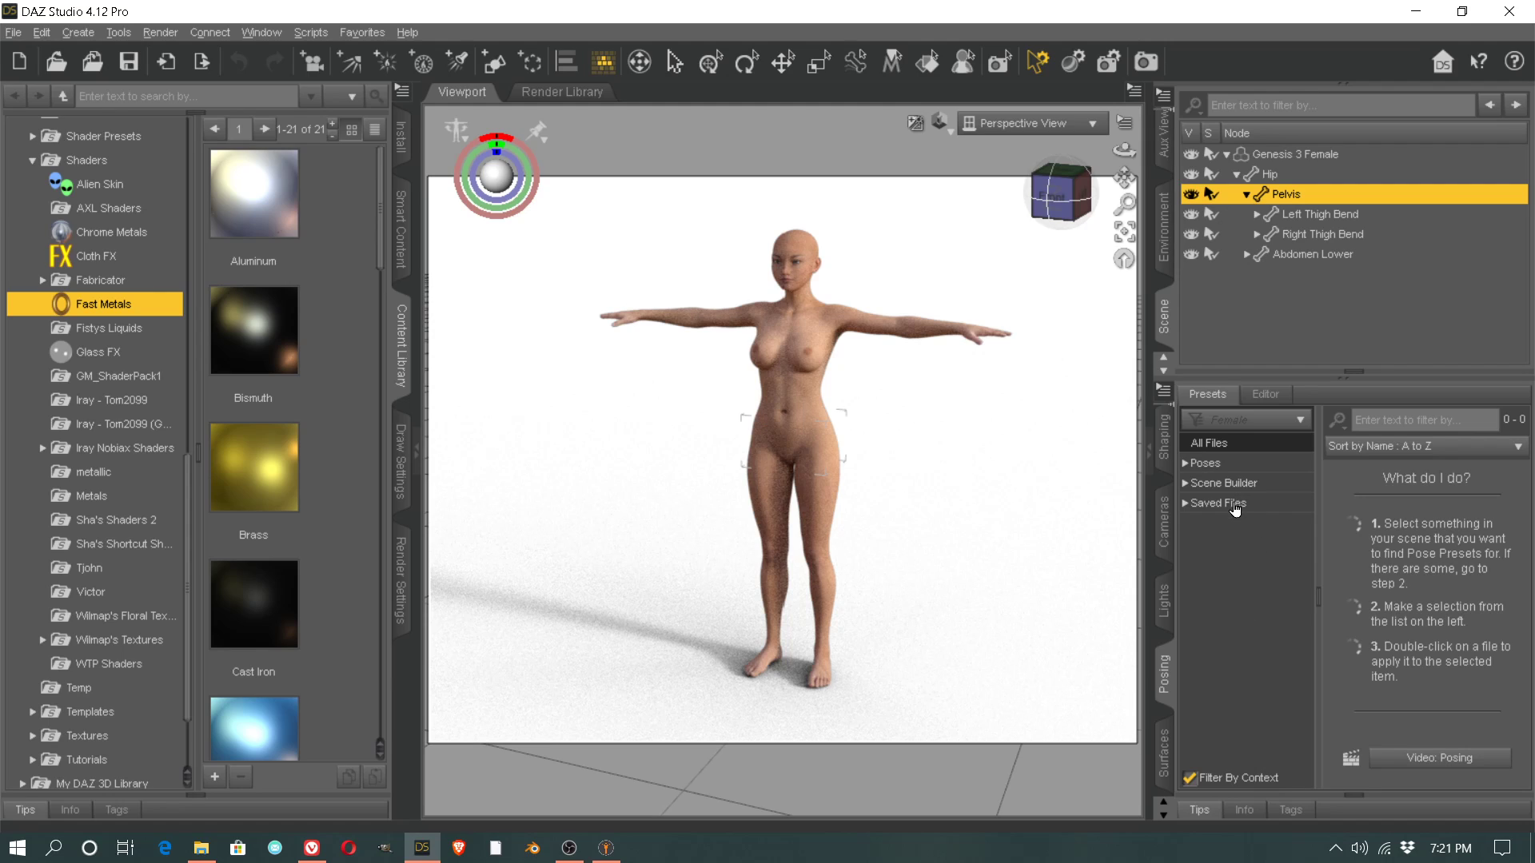
click(1219, 464)
double_click(1469, 510)
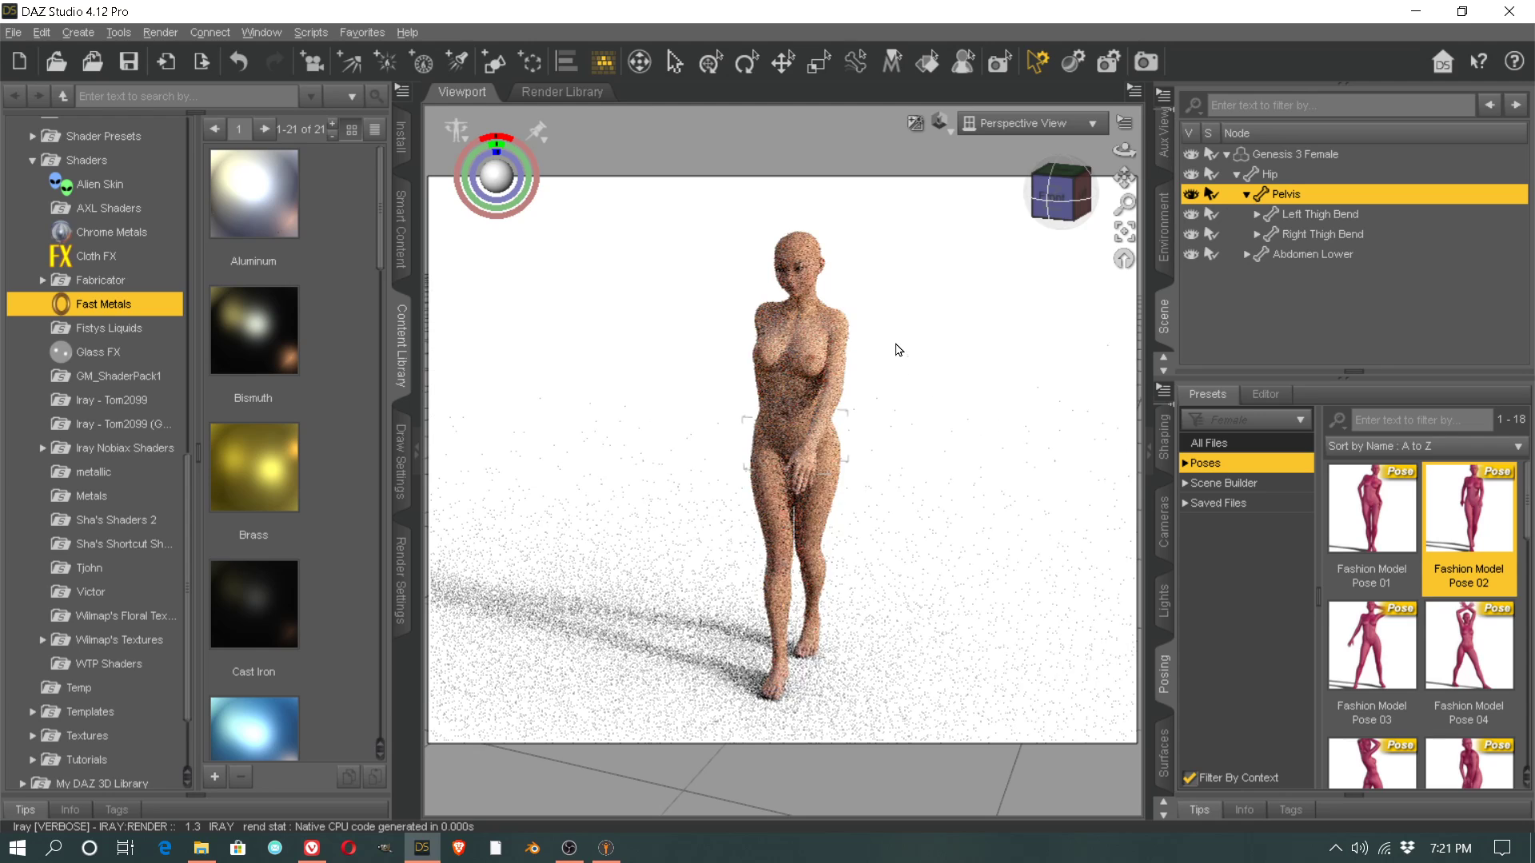
Step: Set the render engine to 3Delight in the render settings and render the posed figure
click(169, 33)
click(195, 80)
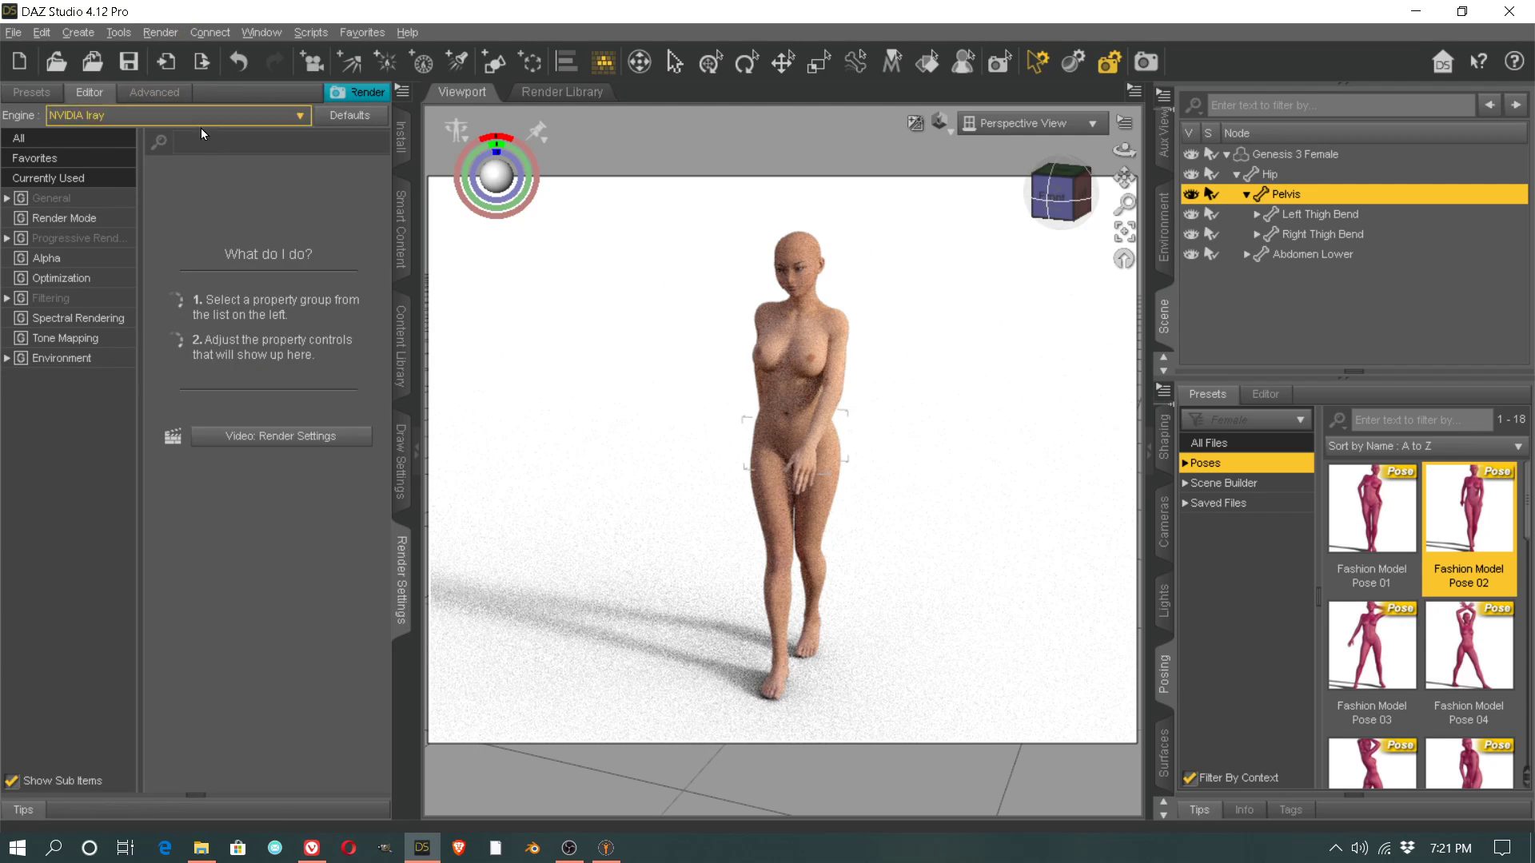
click(155, 118)
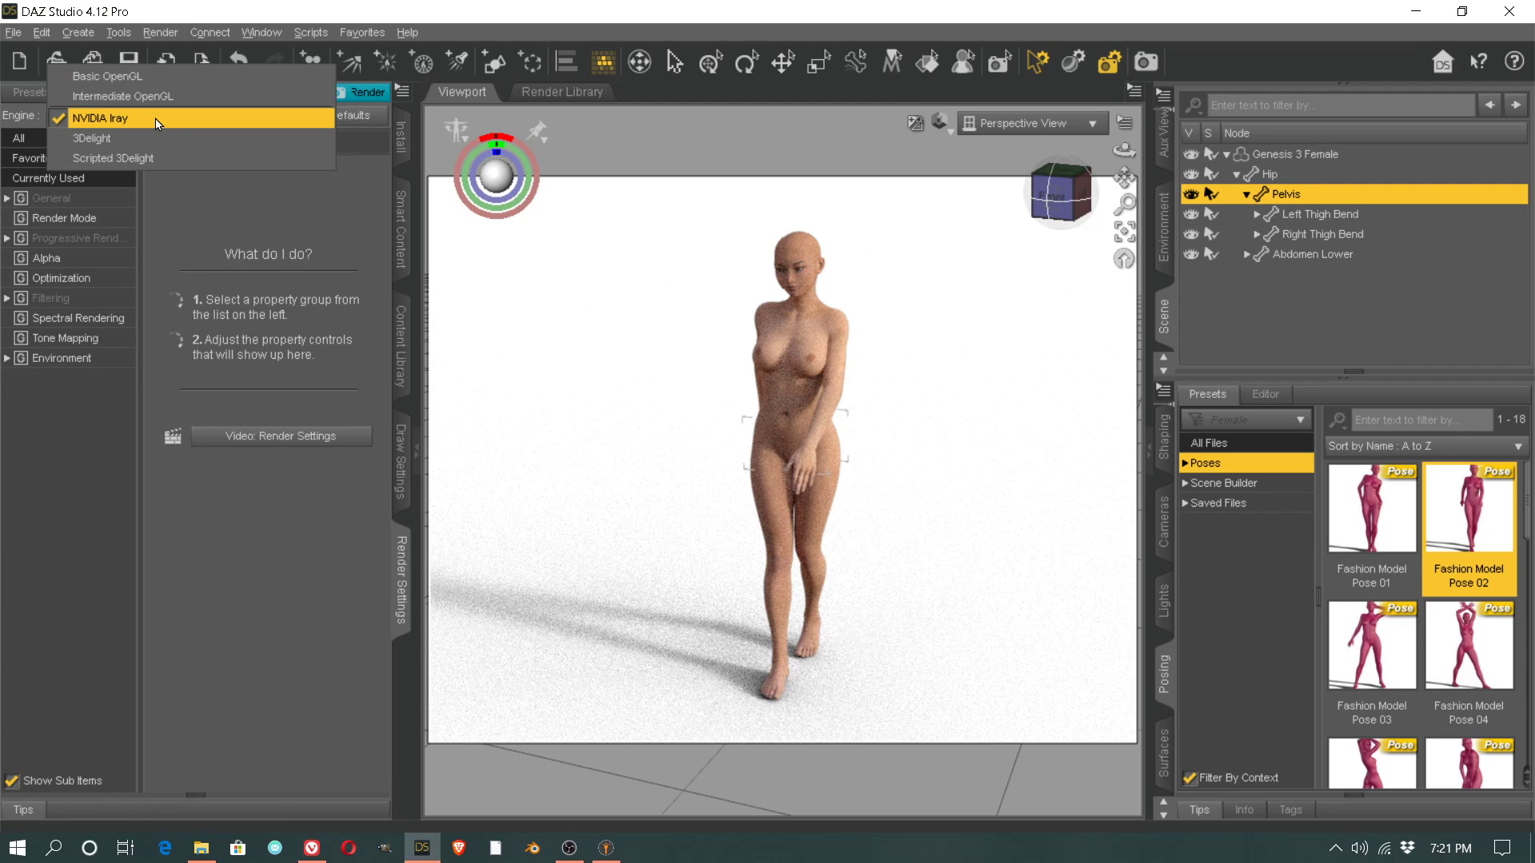
click(136, 144)
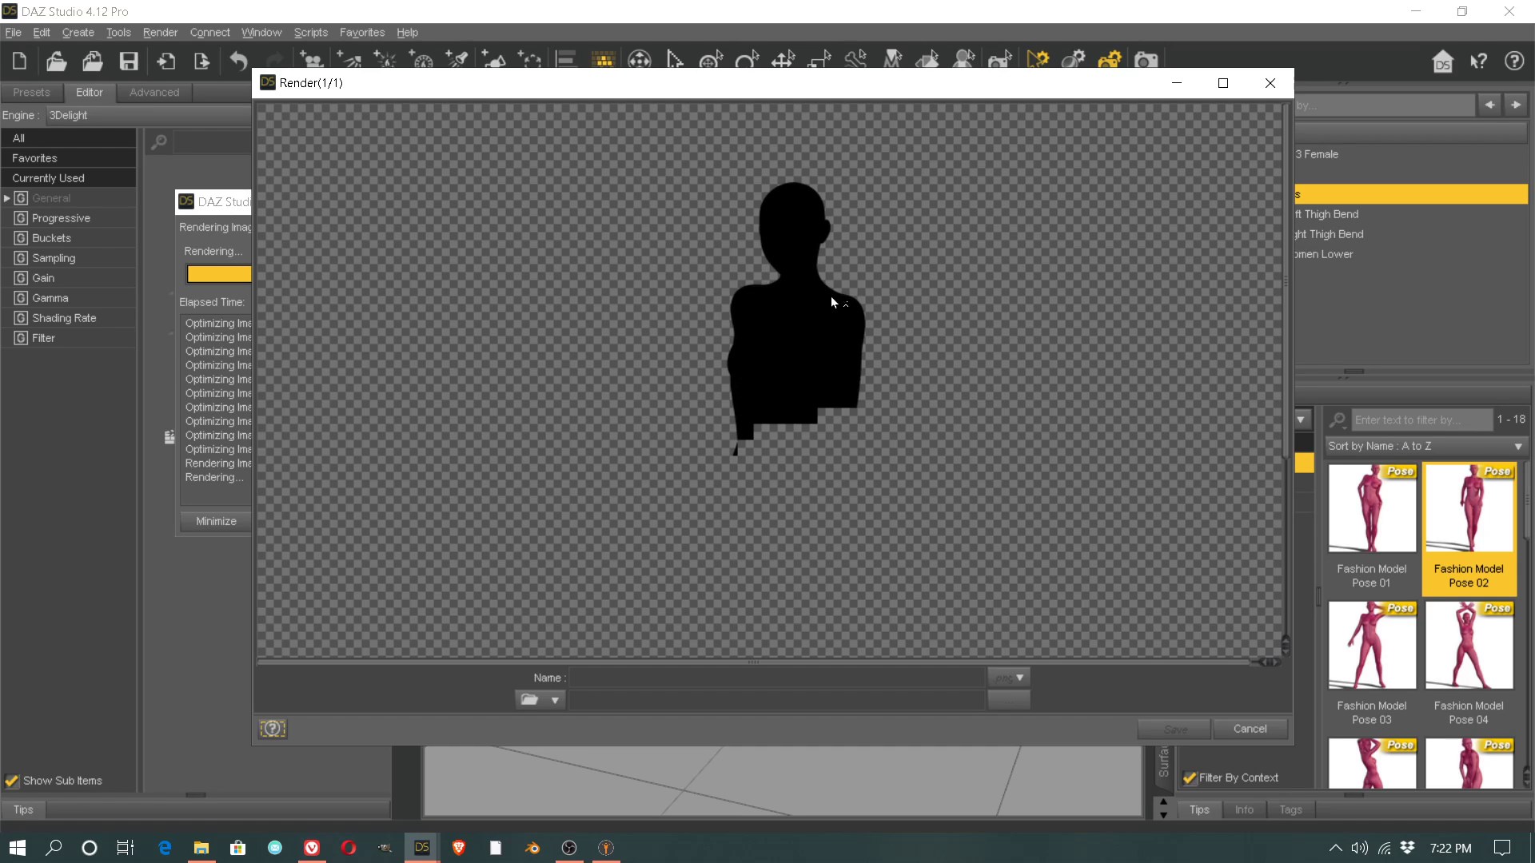
Step: Examine the 3Delight render from head to feet and close it without saving
drag(812, 98, 845, 86)
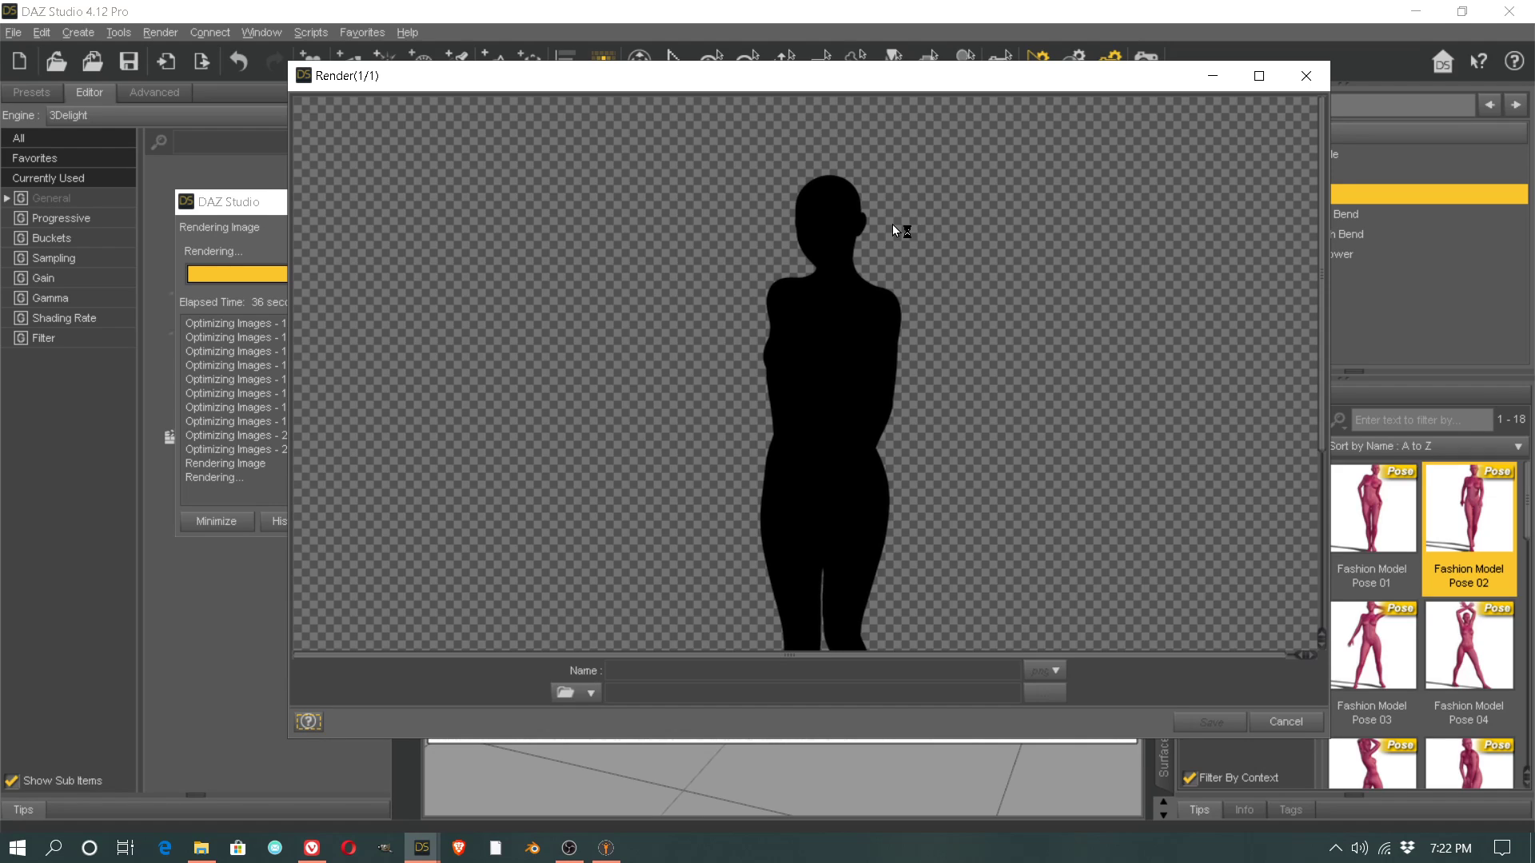
scroll(893, 225, down, 3)
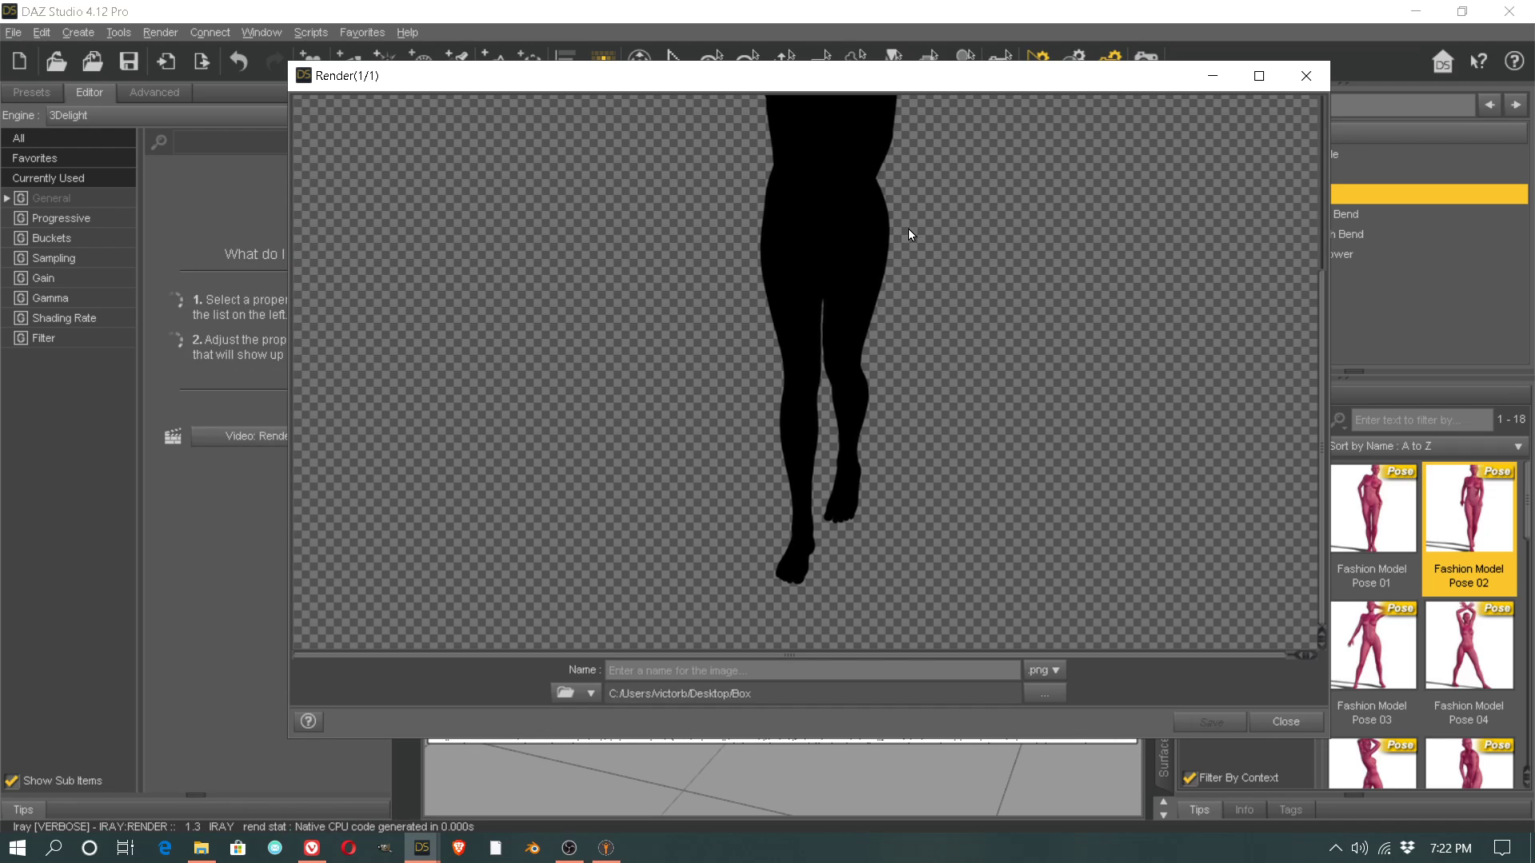
scroll(920, 235, up, 3)
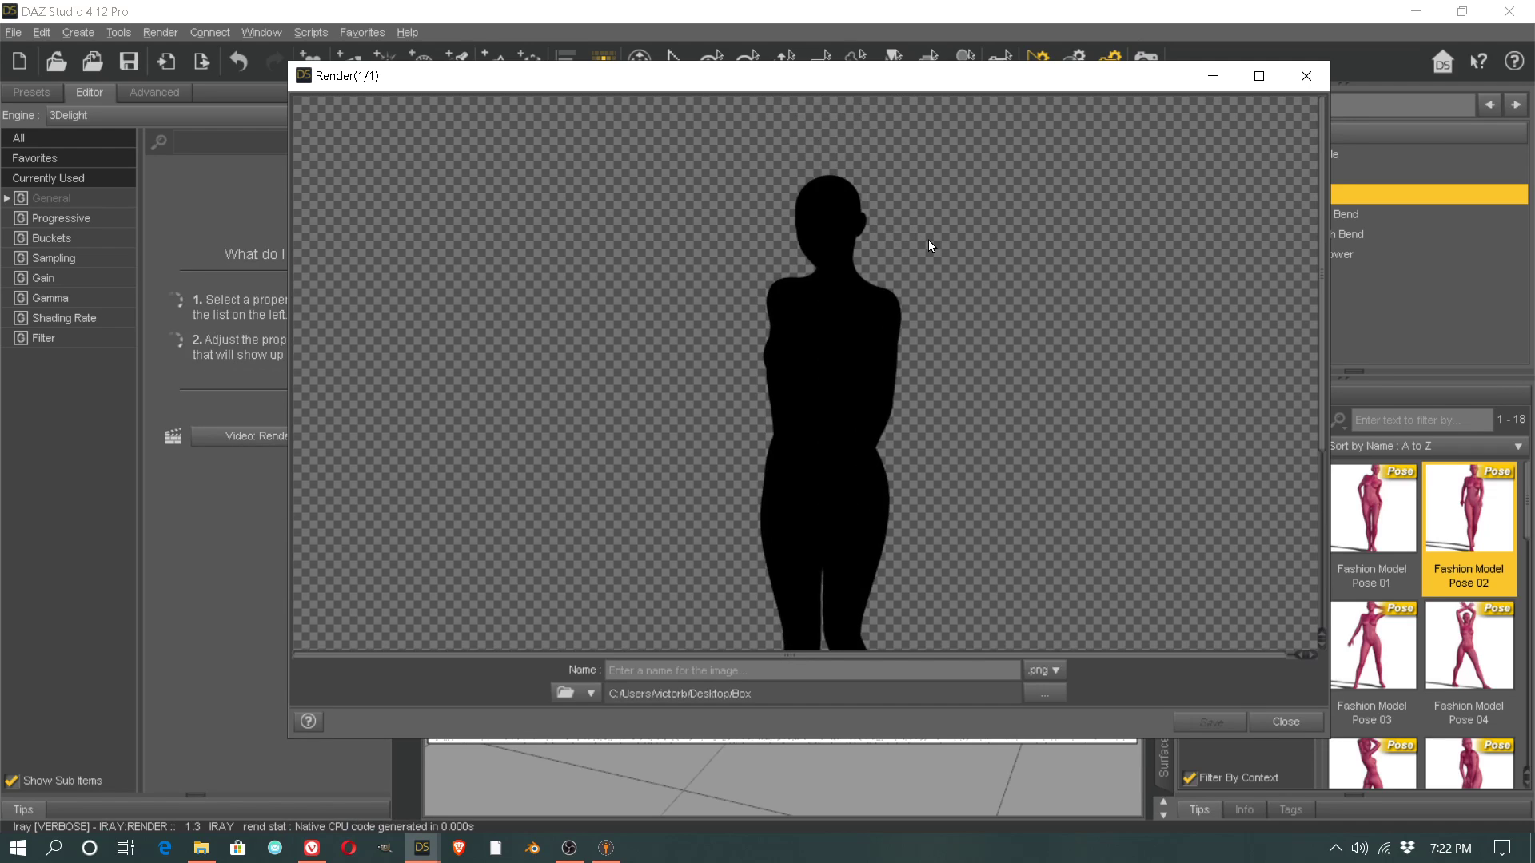
click(1307, 75)
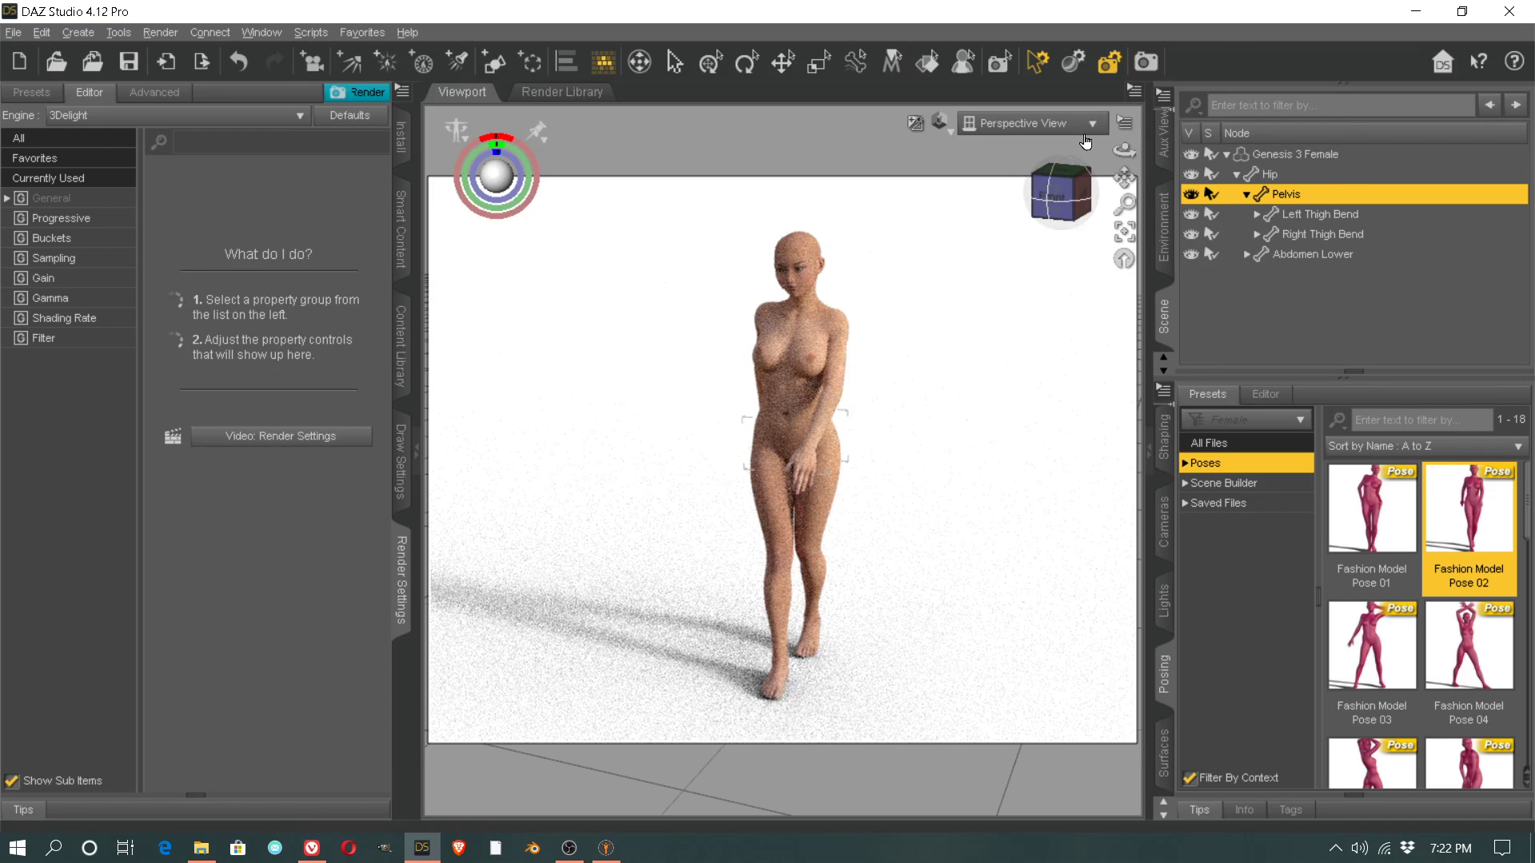
Step: Set the render engine to NVIDIA Iray and start rendering the posed figure
click(301, 116)
click(276, 100)
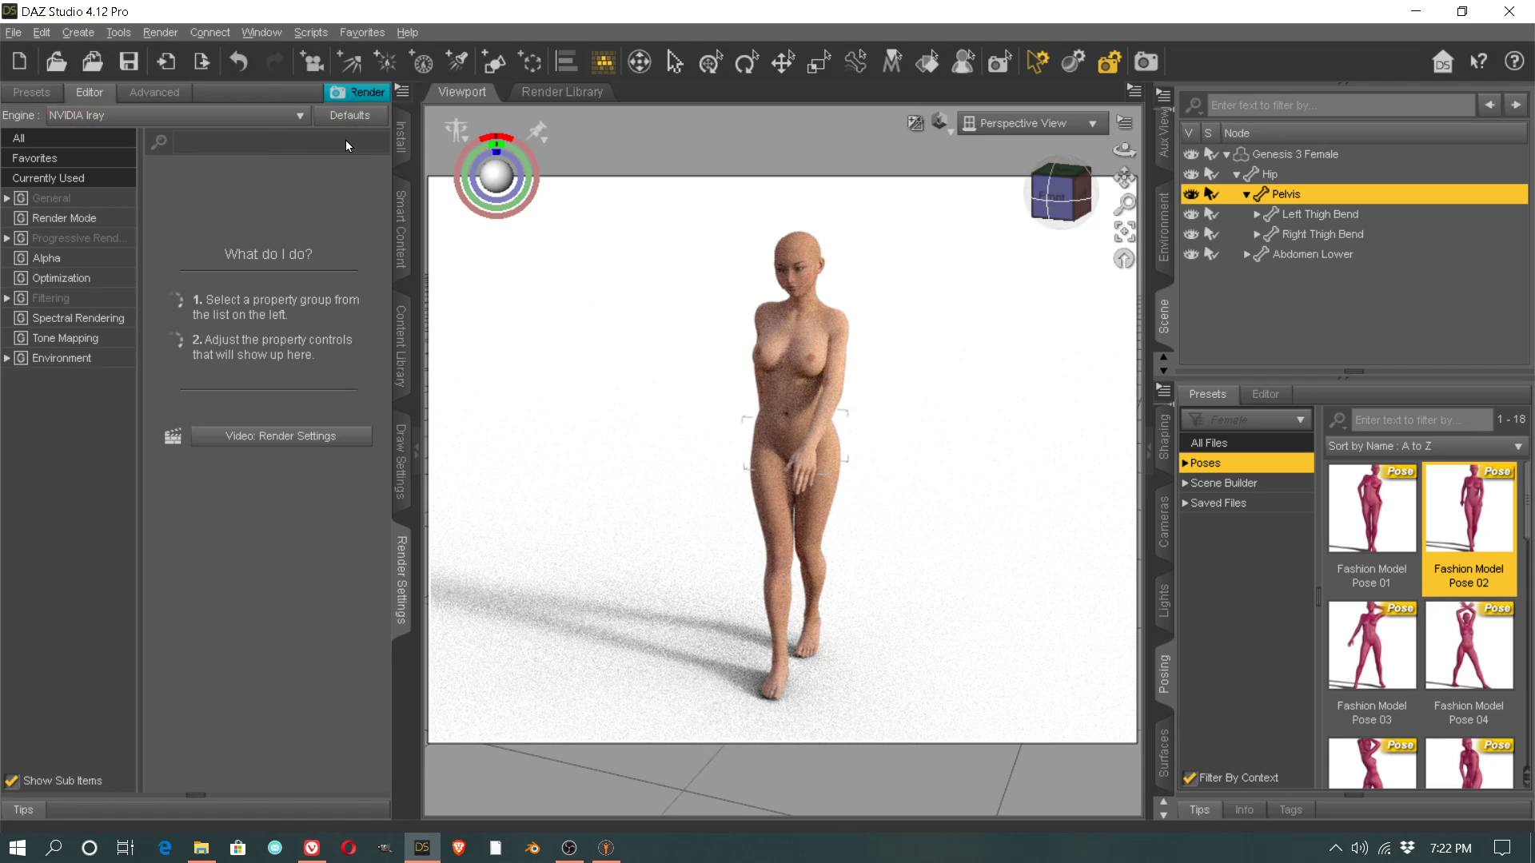
click(364, 95)
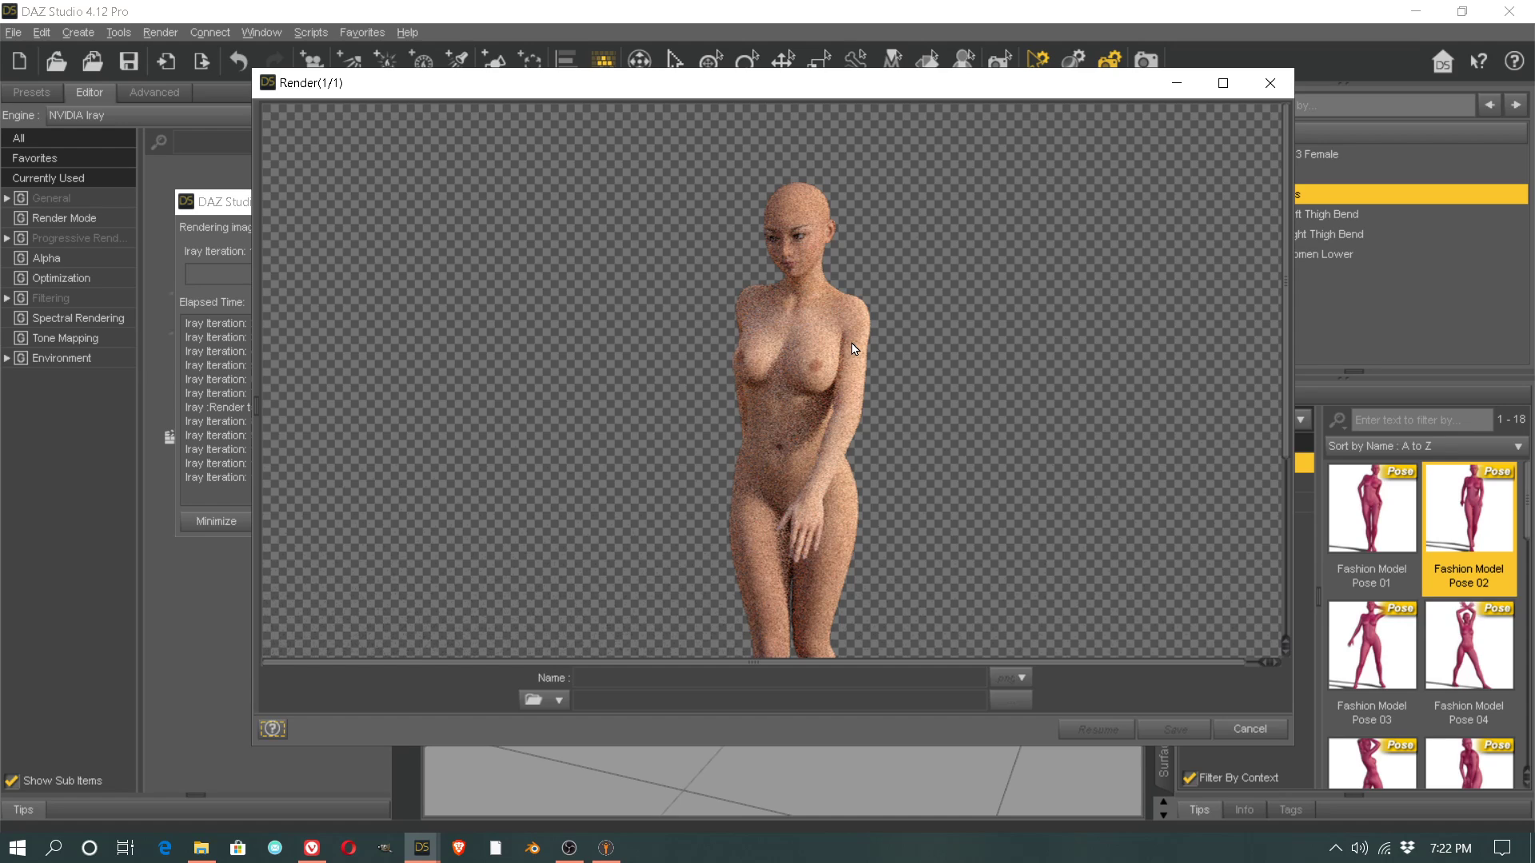
Step: Inspect the Iray render from head to feet, including the ground shadow, and bring up the render progress log
scroll(855, 349, down, 2)
scroll(855, 352, down, 5)
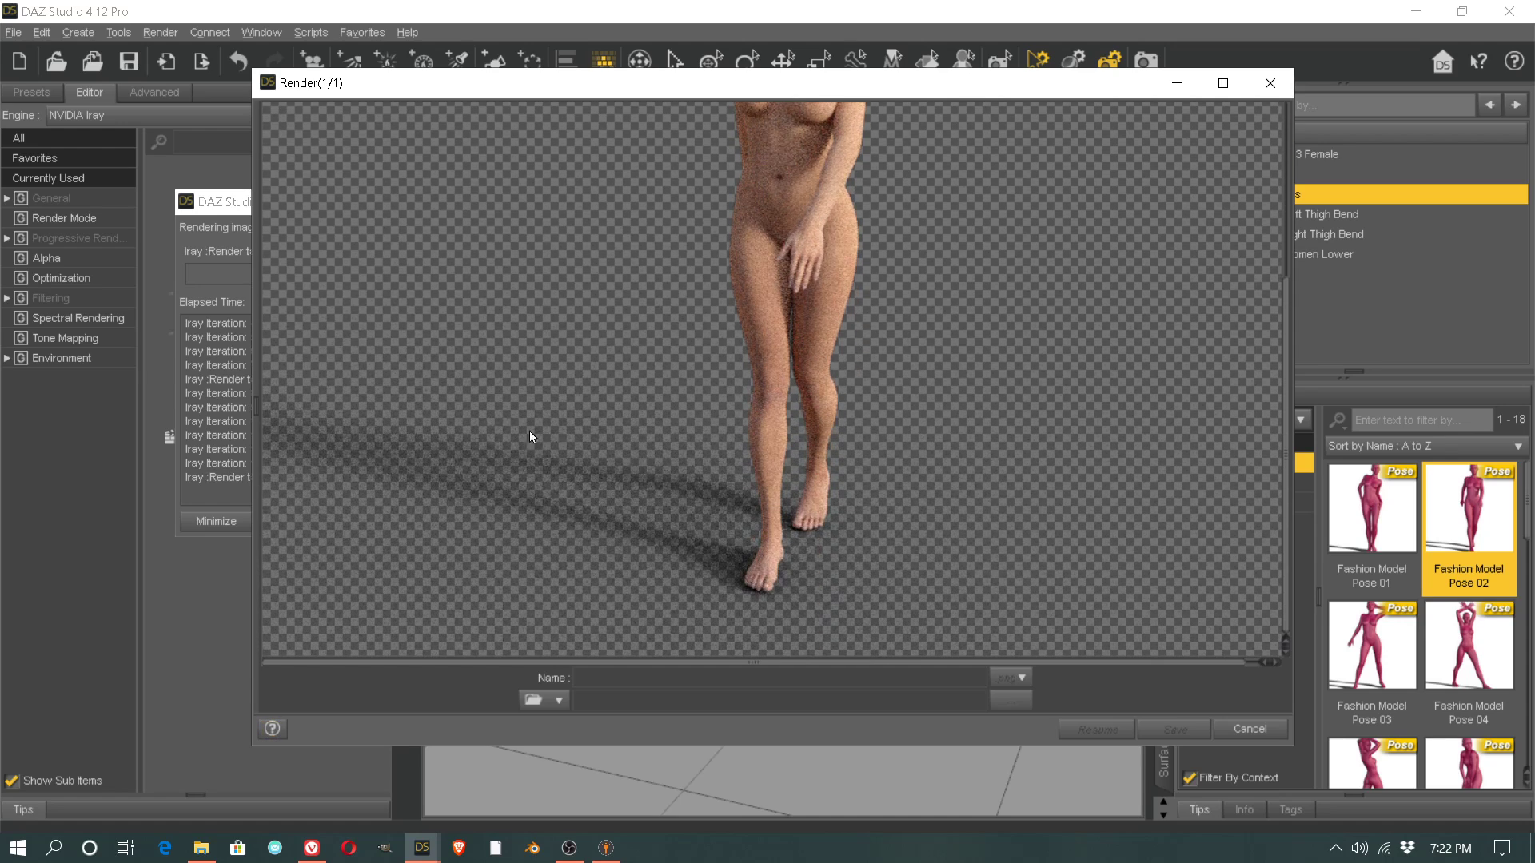
scroll(950, 419, up, 5)
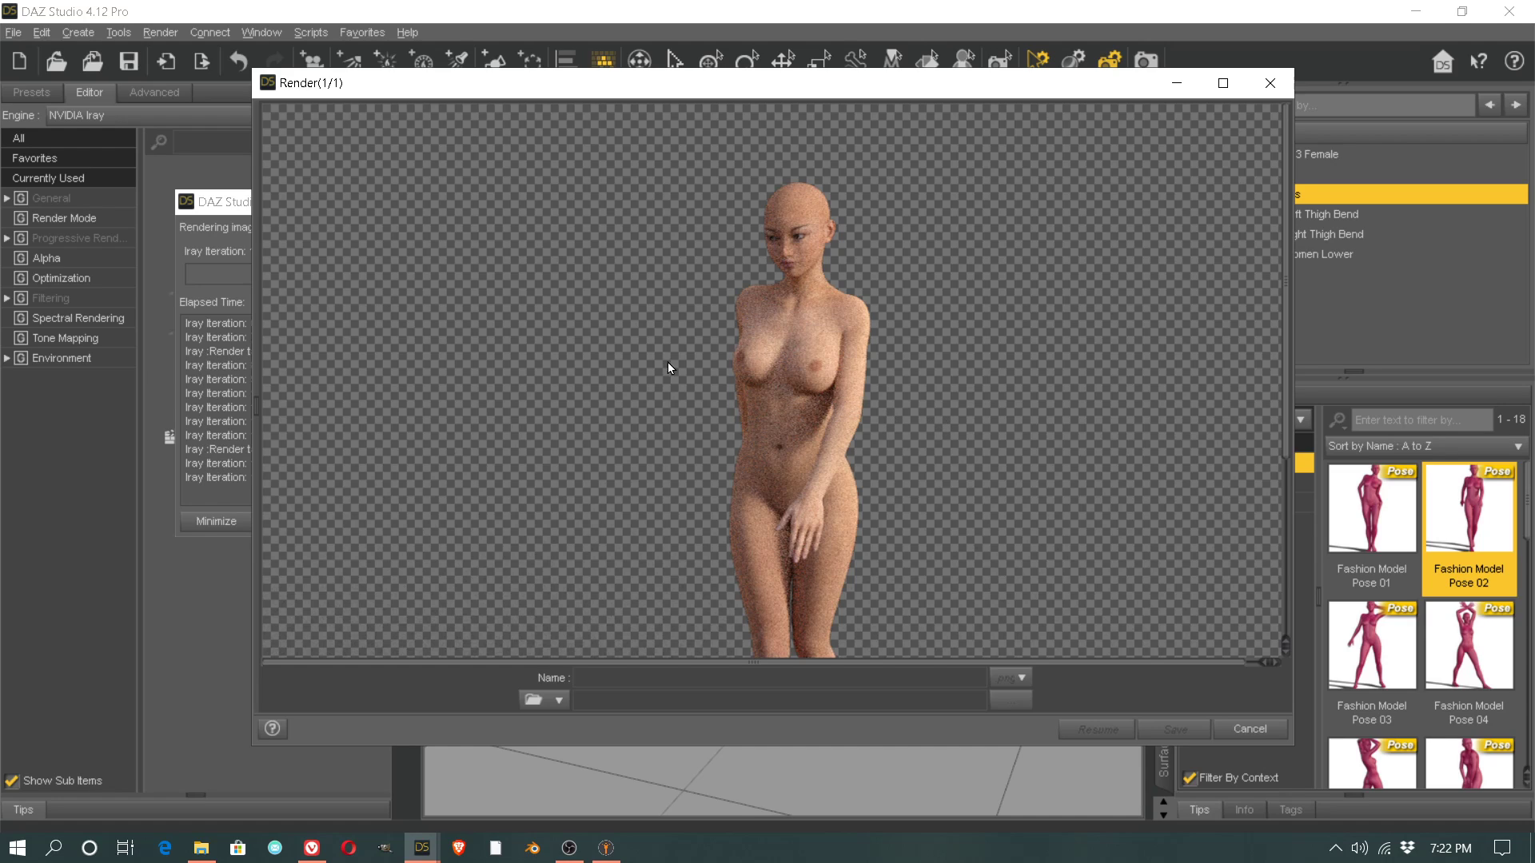
click(228, 206)
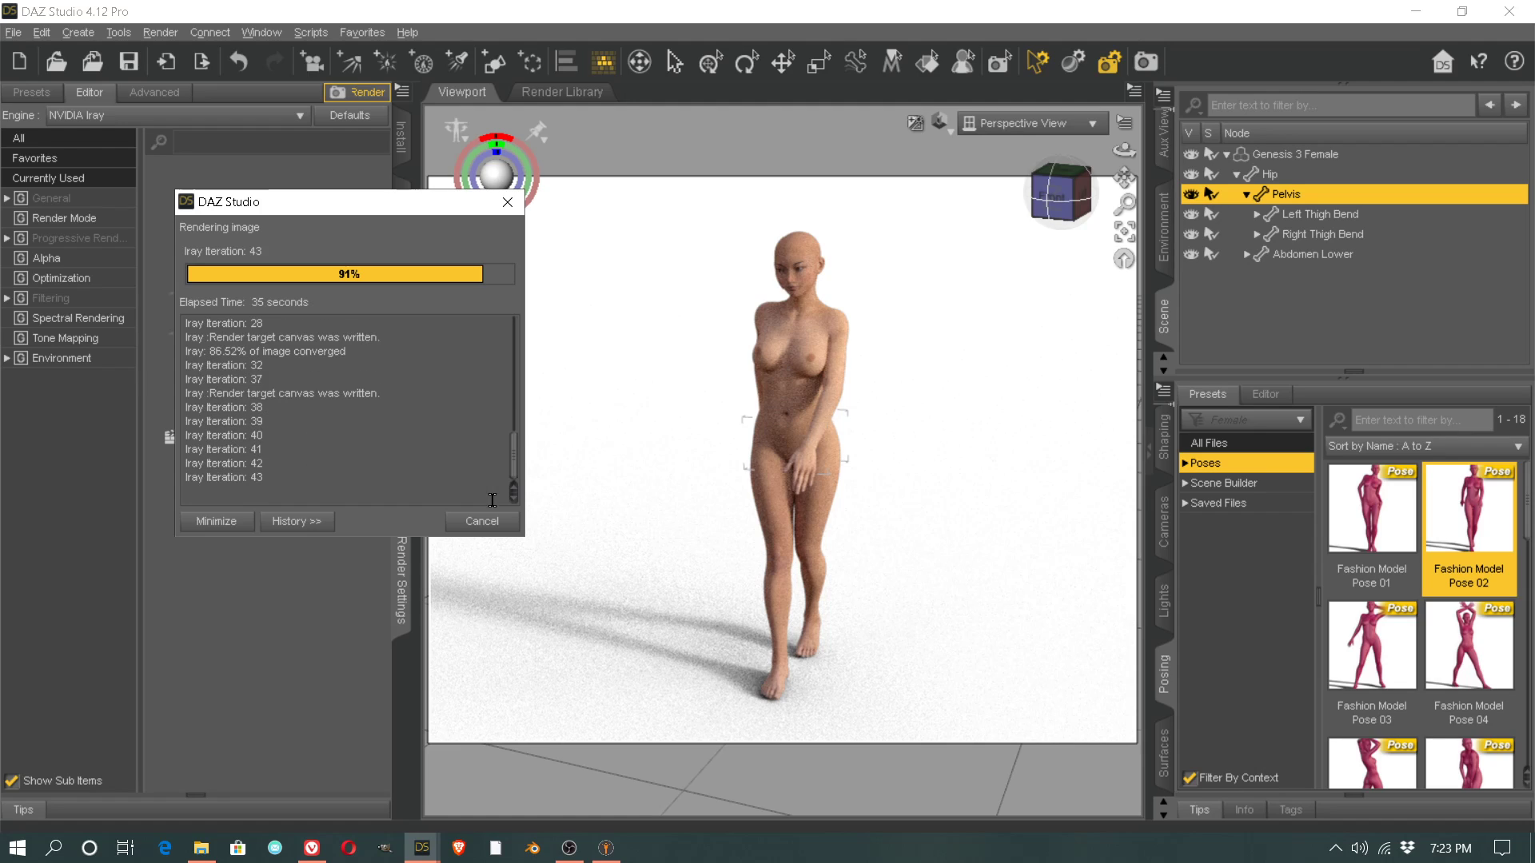
Step: Stop the running Iray render and try to apply the Aluminum shader from the Fast Metals collection to the posed figure
click(488, 524)
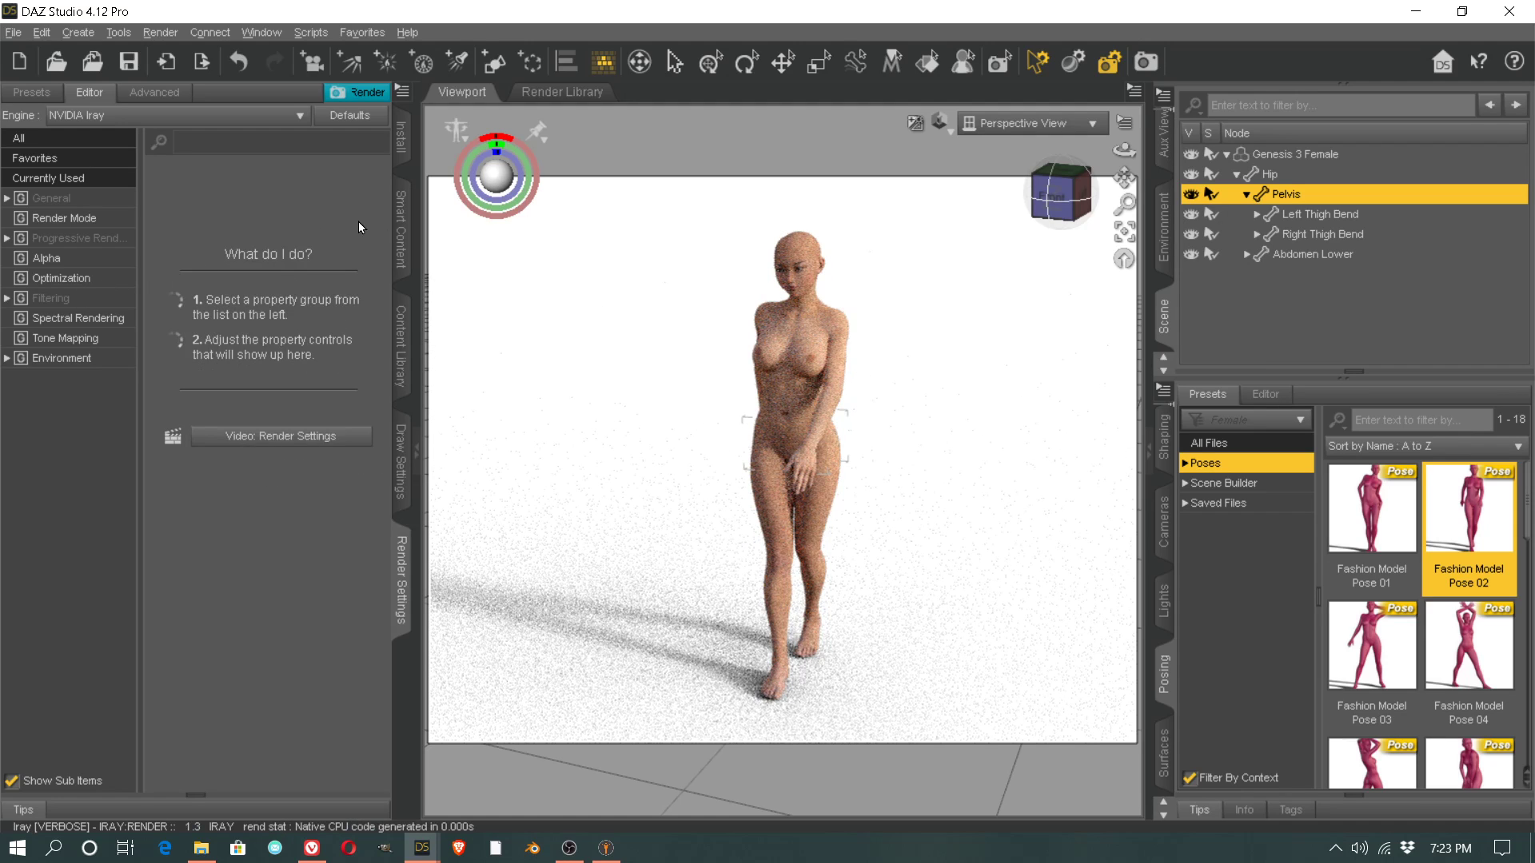
click(395, 224)
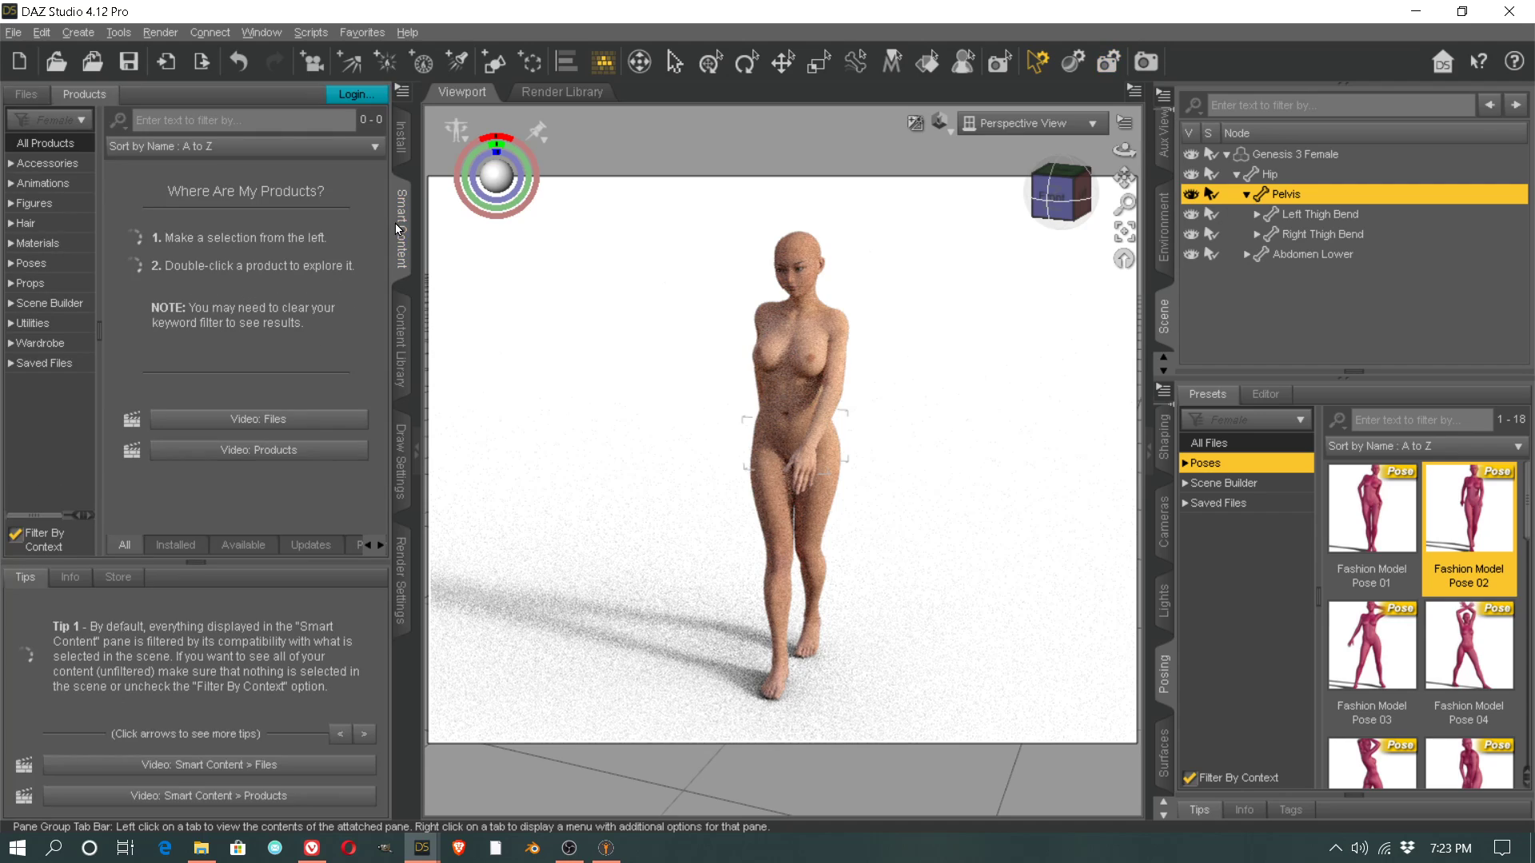
click(401, 326)
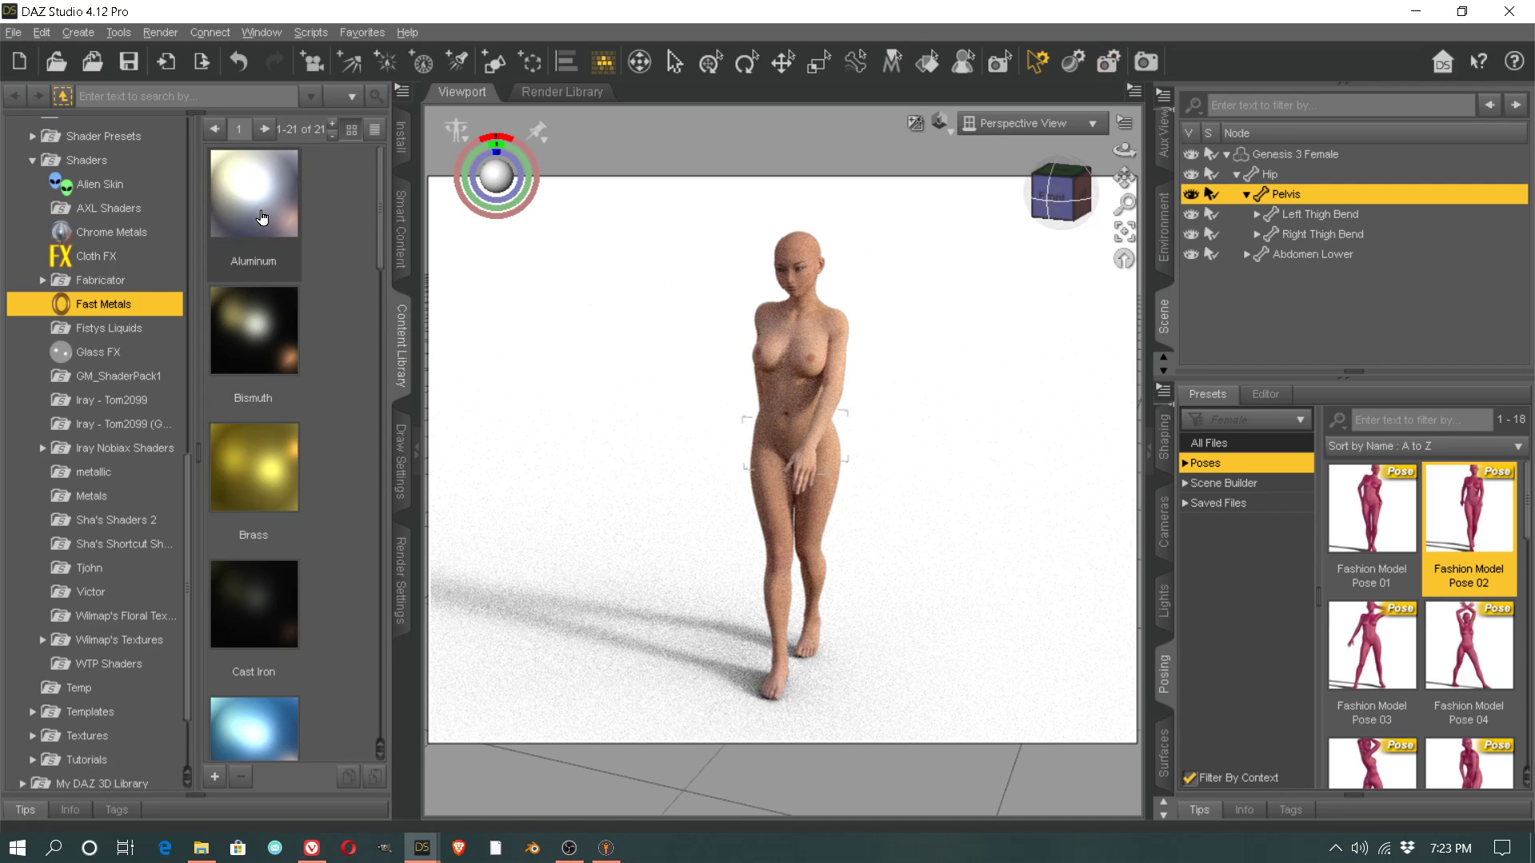
drag(262, 211, 874, 440)
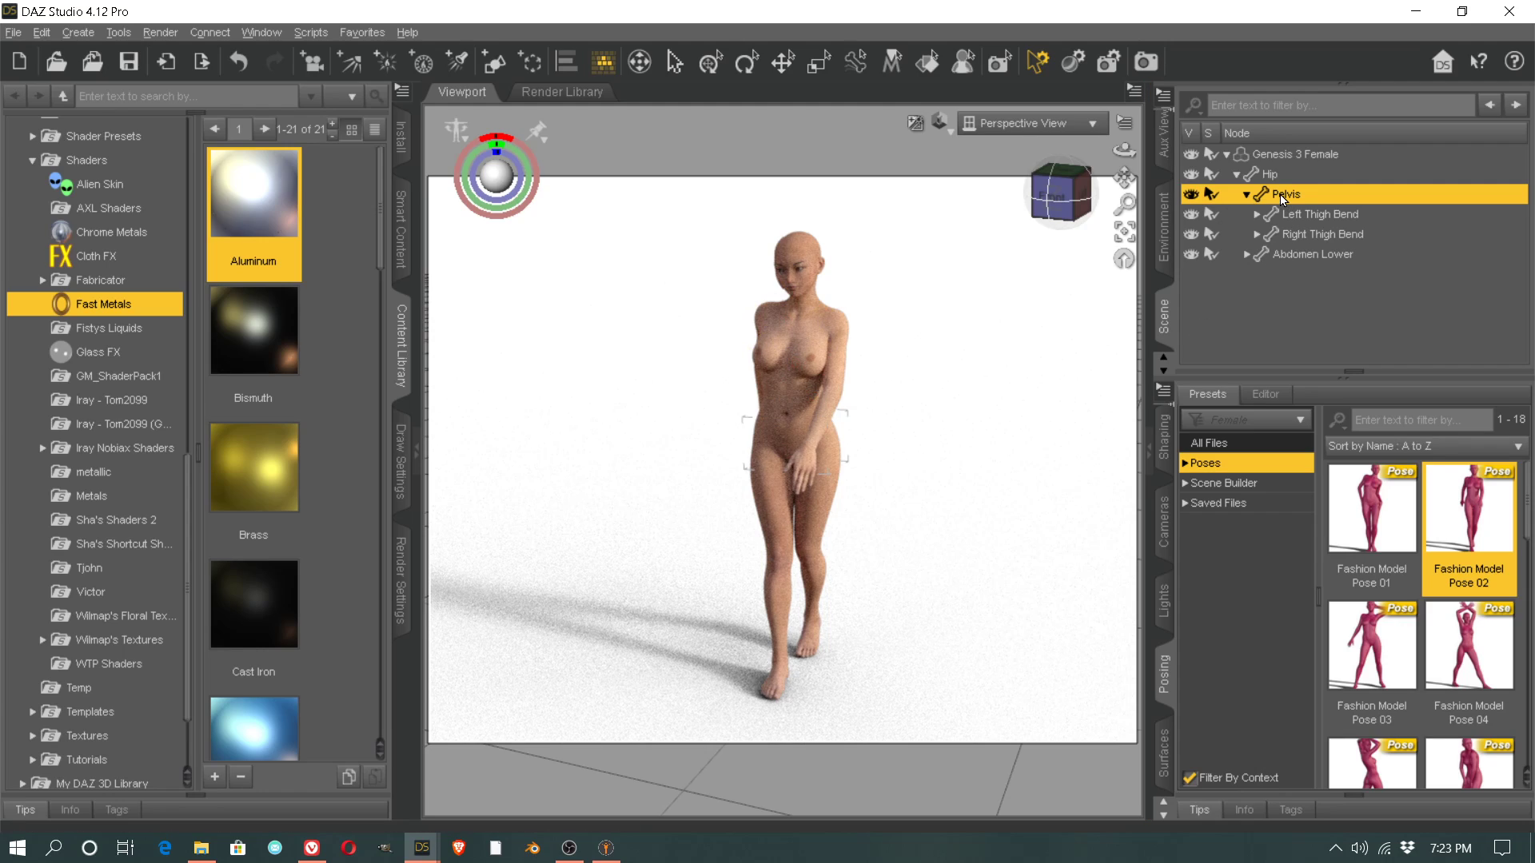
Step: Select the surfaces of the whole Genesis 3 Female figure and apply the Aluminum shader from Fast Metals to them
click(1164, 751)
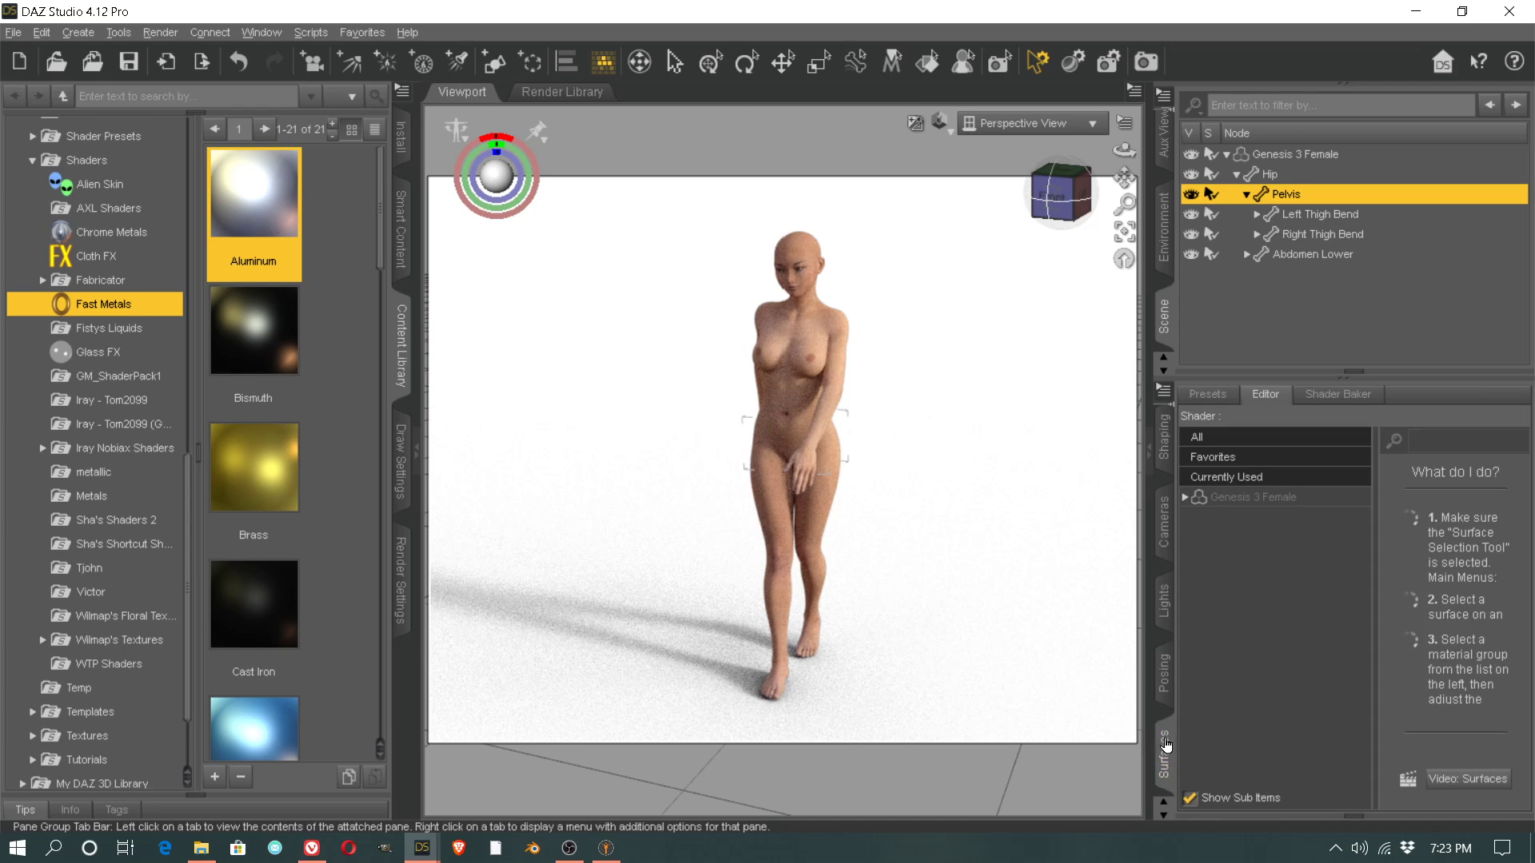
click(1249, 499)
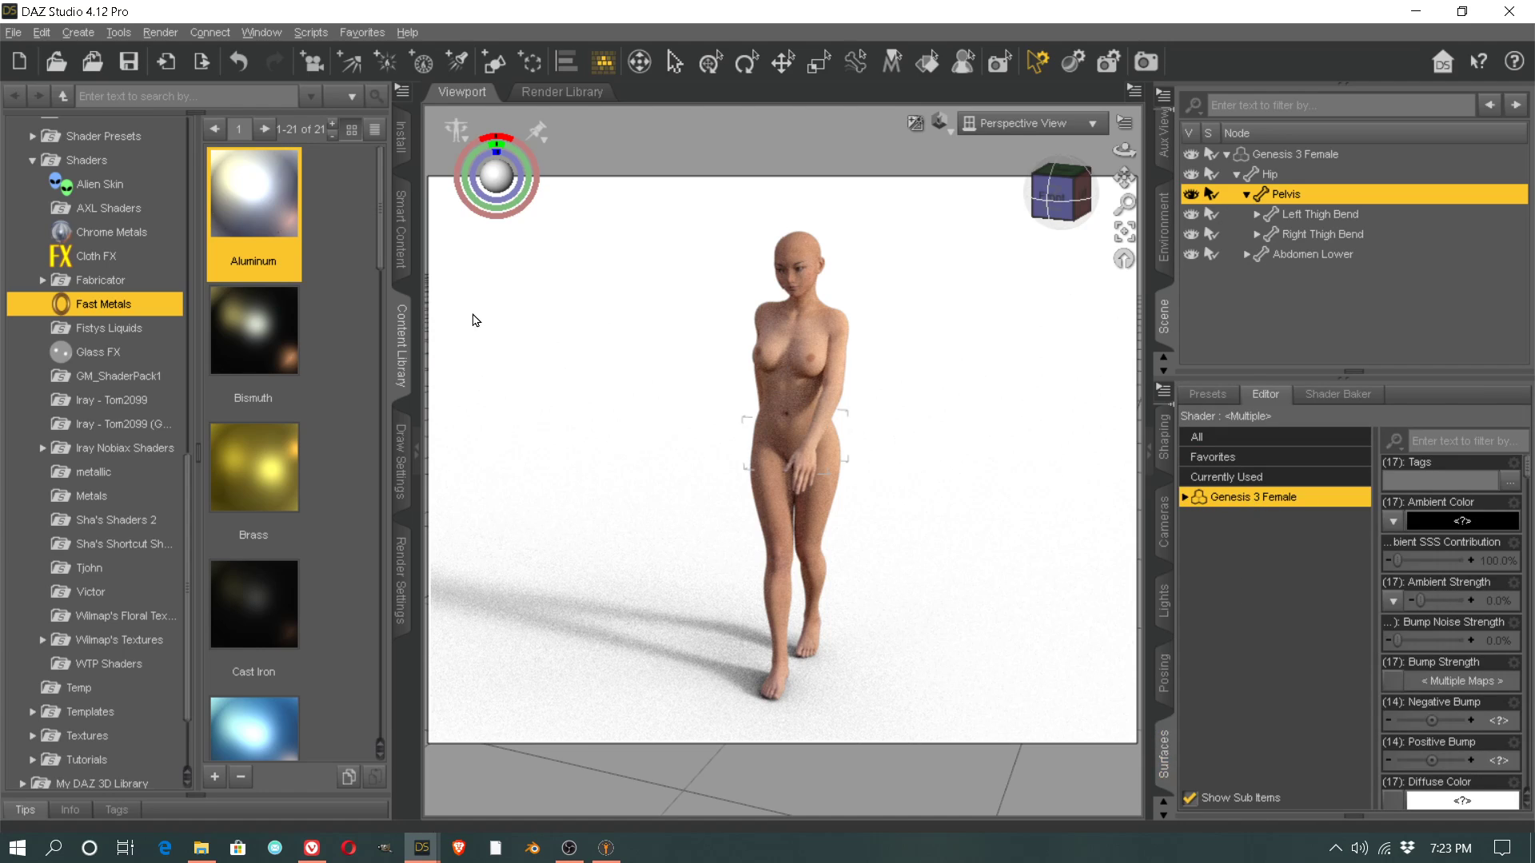
double_click(267, 214)
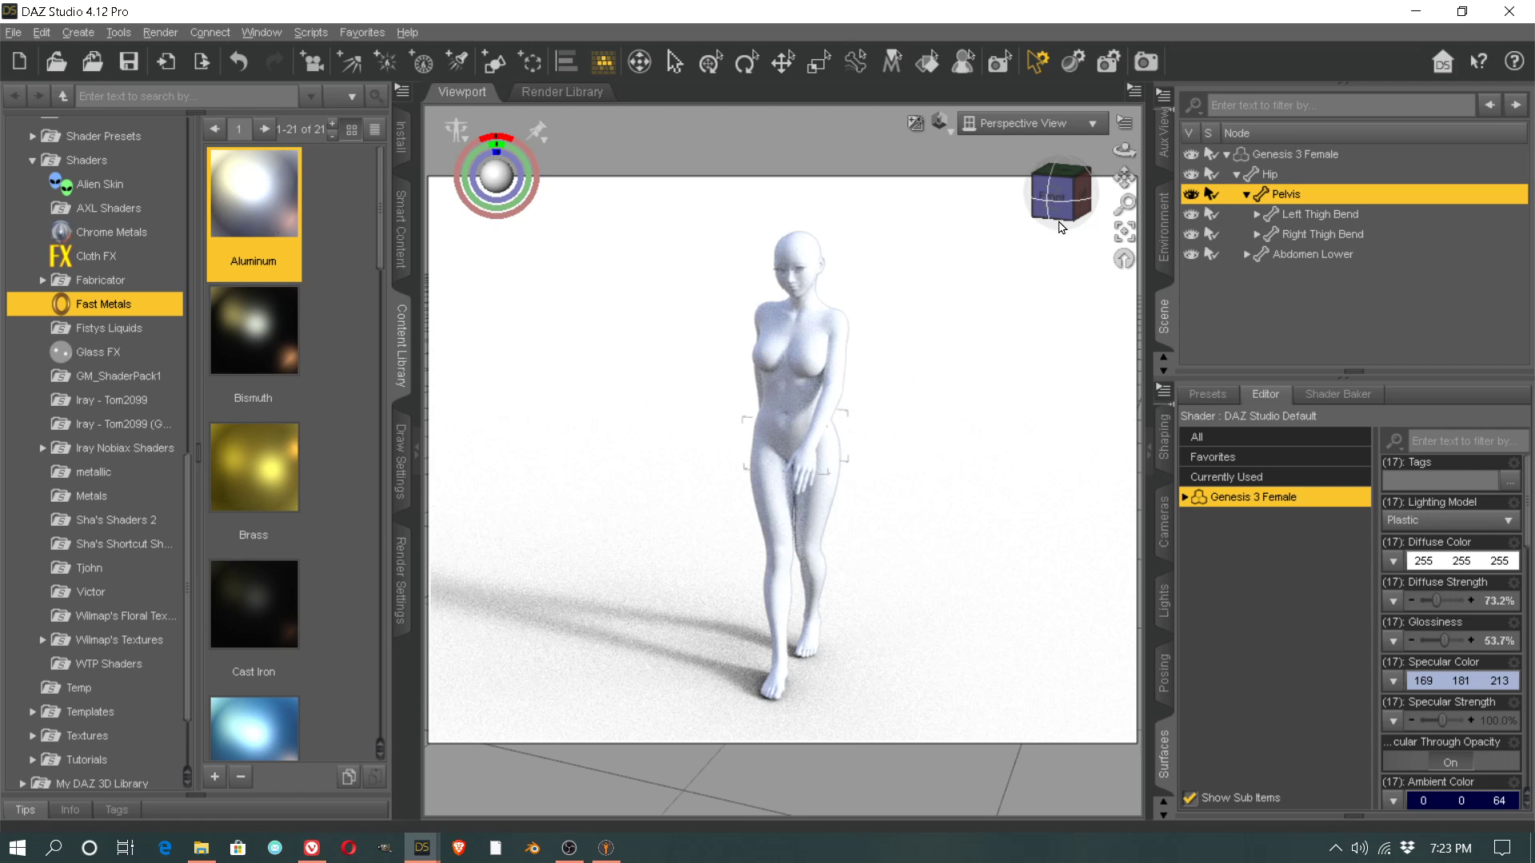
click(1053, 203)
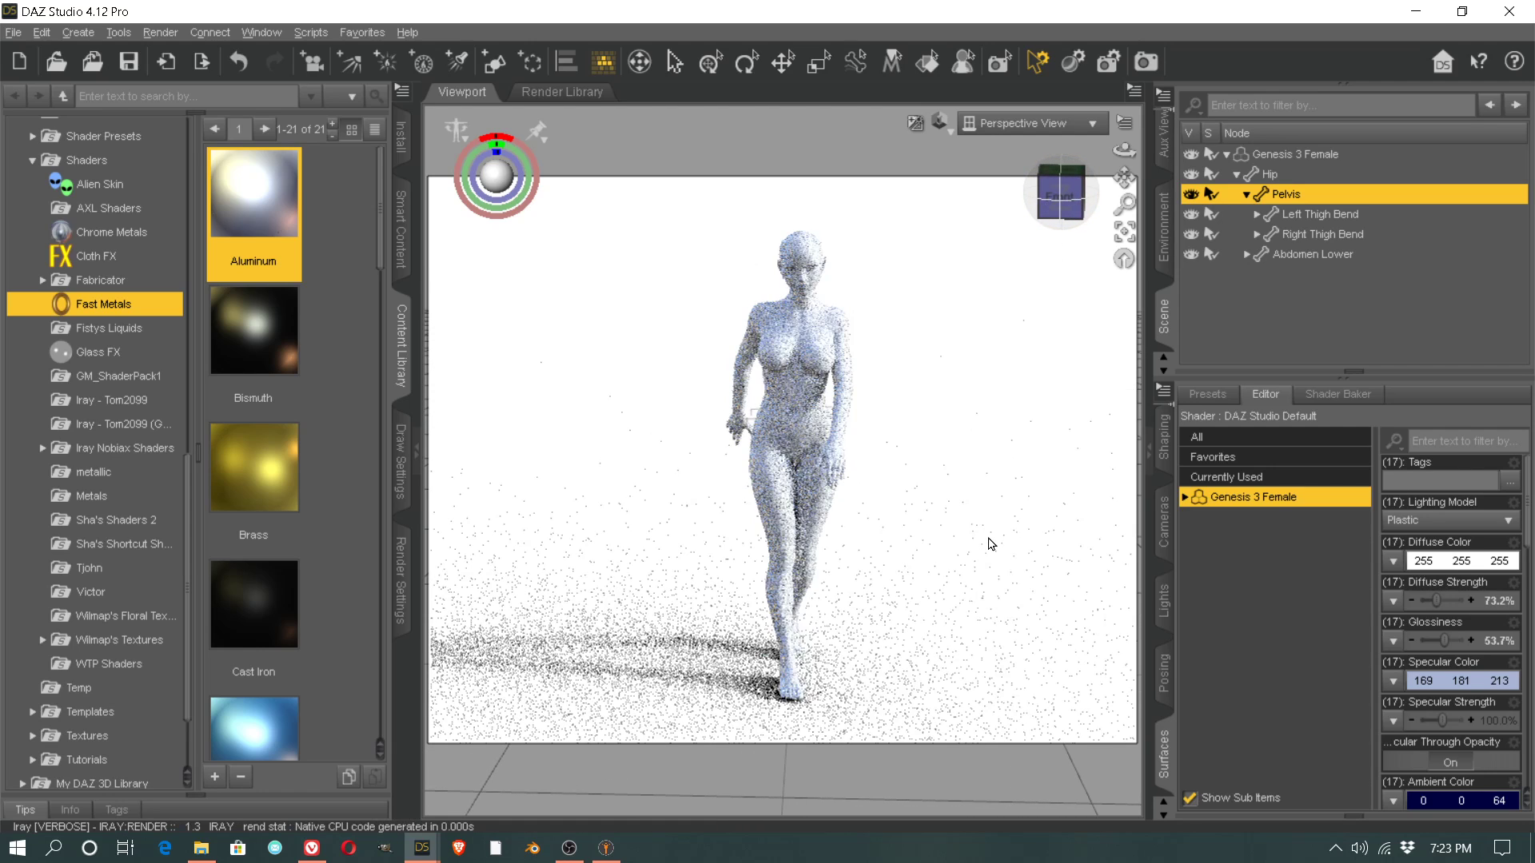
drag(1060, 199, 1032, 280)
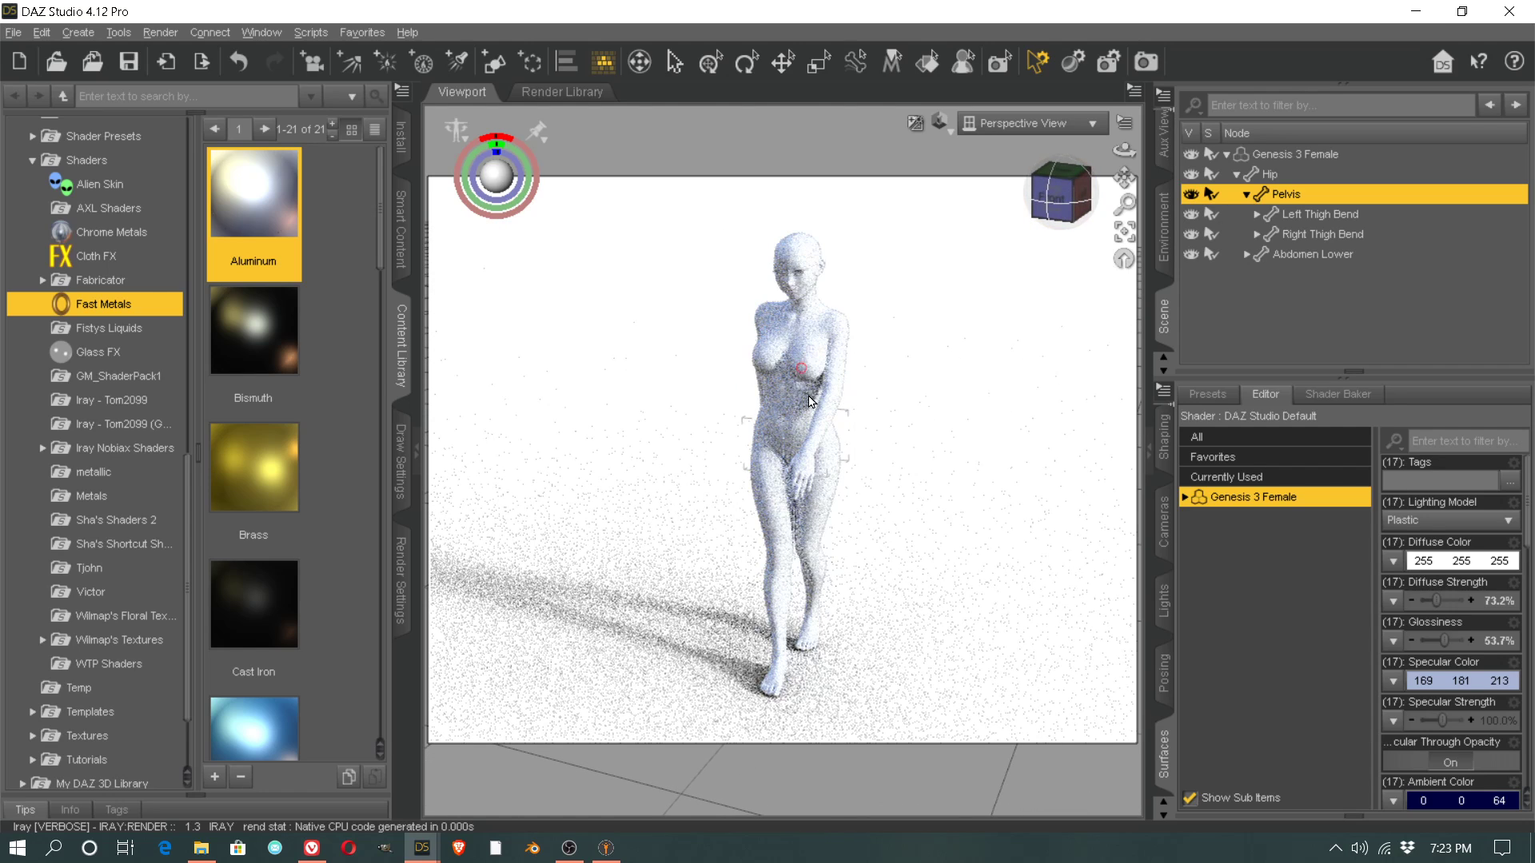